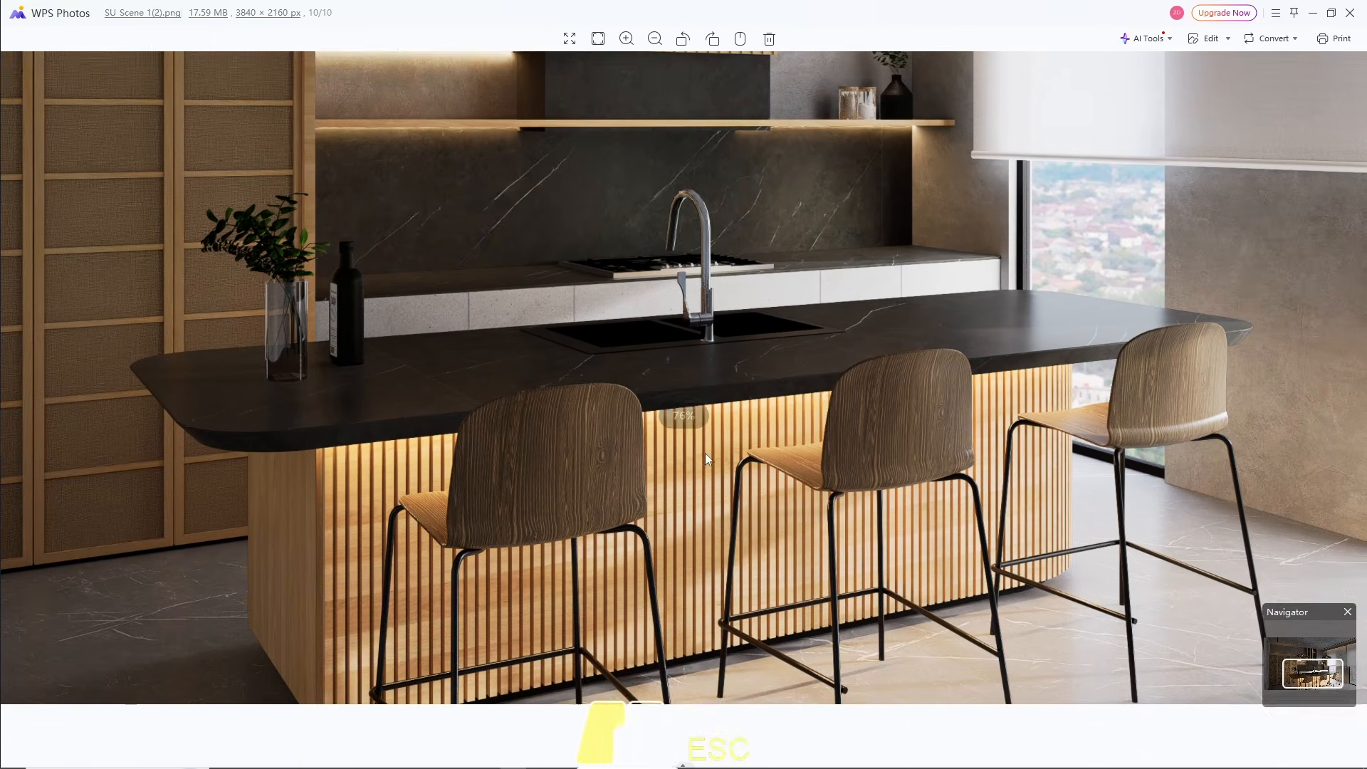
- Examine the finished kitchen render, switch to SketchUp to look around the pantry model, and return to Scene 1
{"action": "left_click_drag", "start_coordinate": [642, 98], "coordinate": [727, 390]}
{"action": "scroll", "coordinate": [745, 426], "scroll_direction": "down", "scroll_amount": 8}
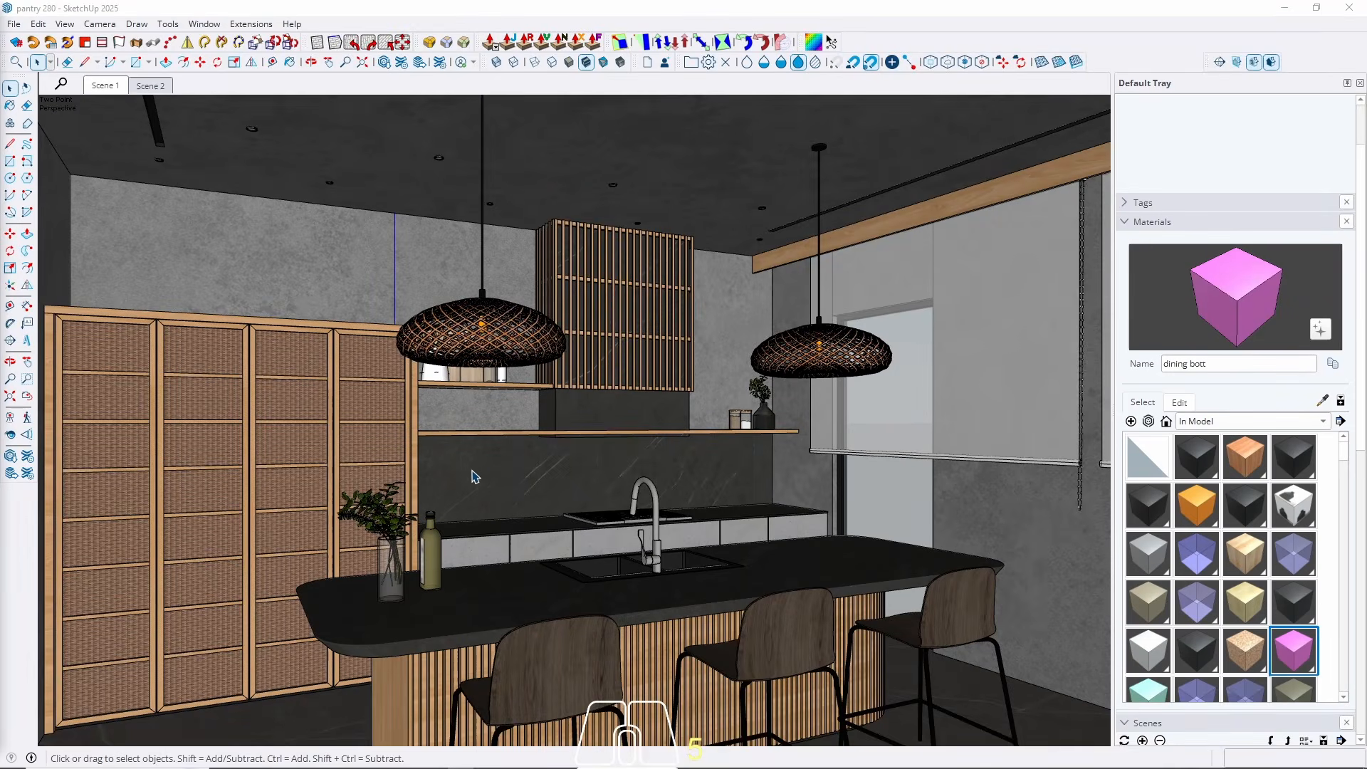
{"action": "scroll", "coordinate": [488, 477], "scroll_direction": "up", "scroll_amount": 5}
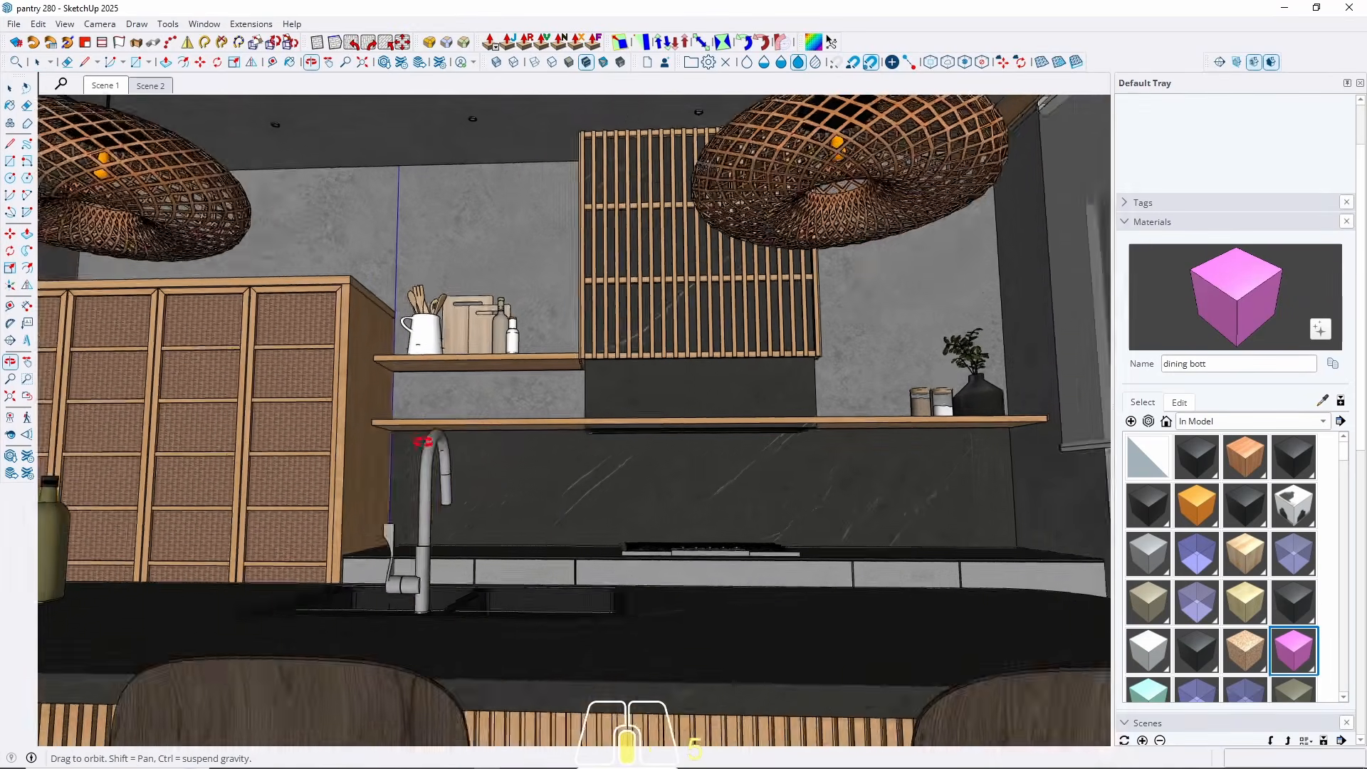
{"action": "middle_click_drag", "start_coordinate": [423, 441], "coordinate": [582, 466]}
{"action": "scroll", "coordinate": [309, 541], "scroll_direction": "down", "scroll_amount": 3}
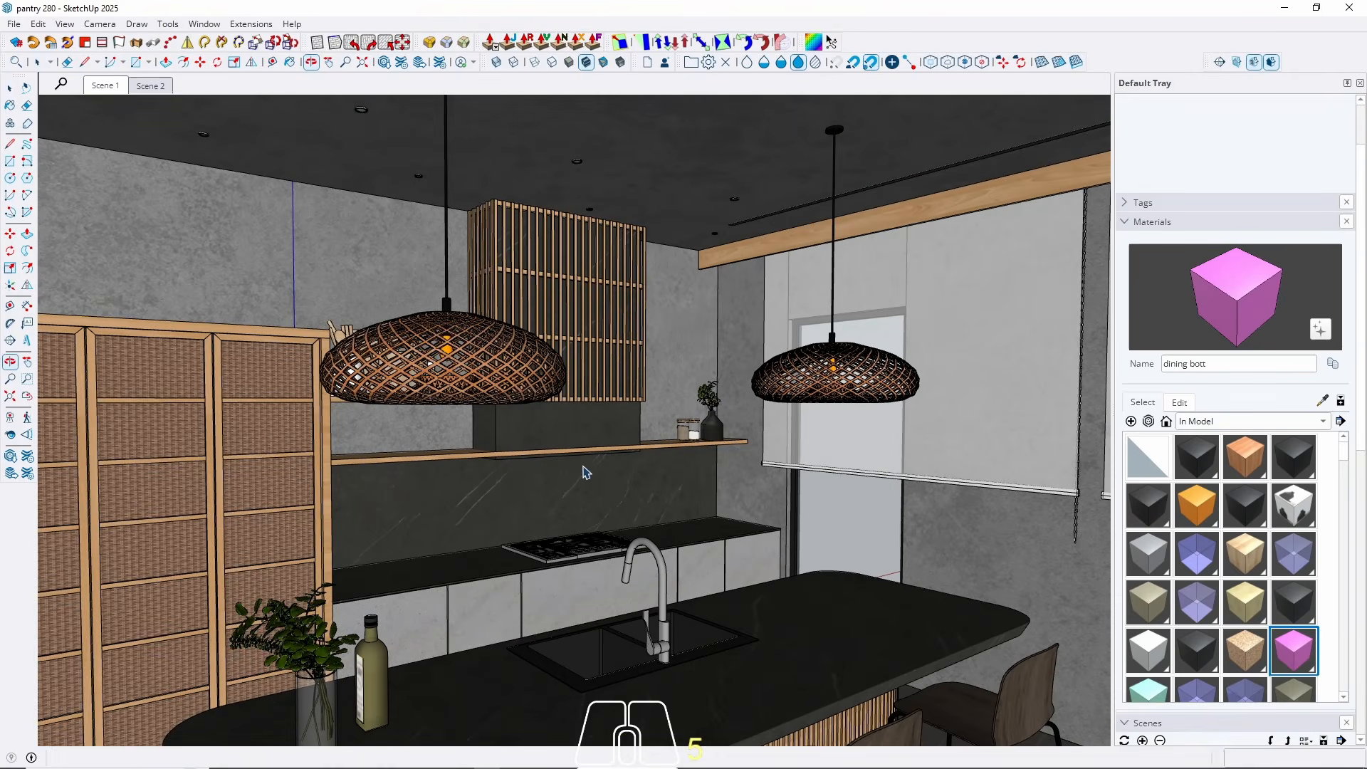
{"action": "key", "text": "space"}
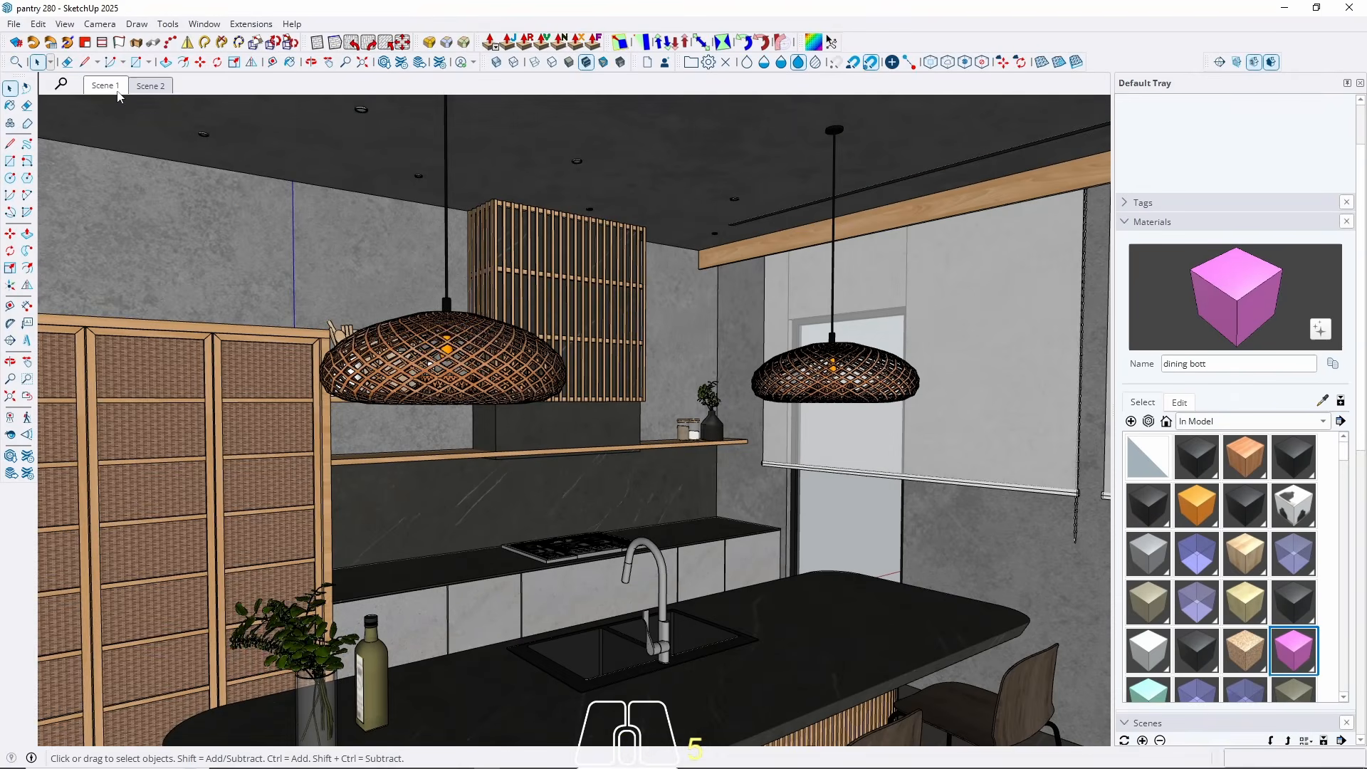
{"action": "left_click", "coordinate": [111, 86]}
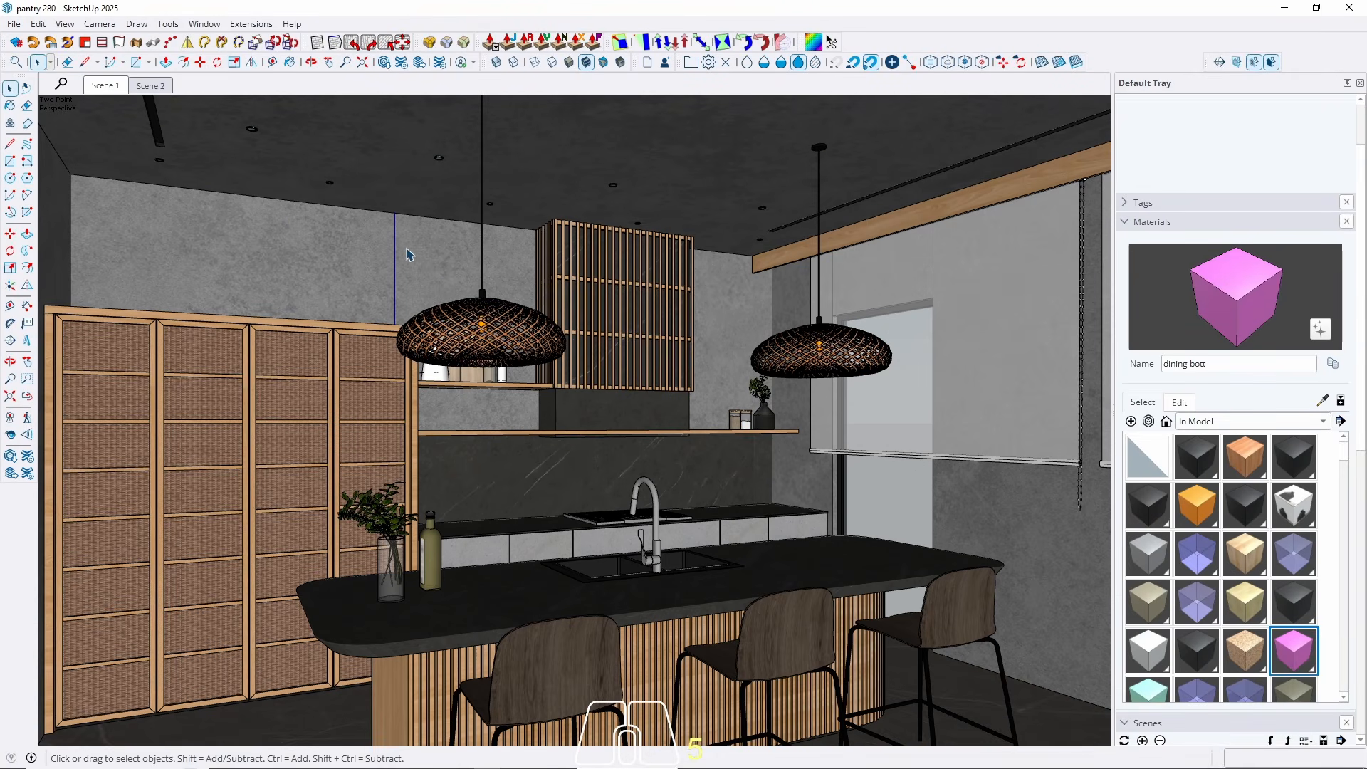
- Save the pantry 280 model without purging its unused items
{"action": "left_click", "coordinate": [15, 26]}
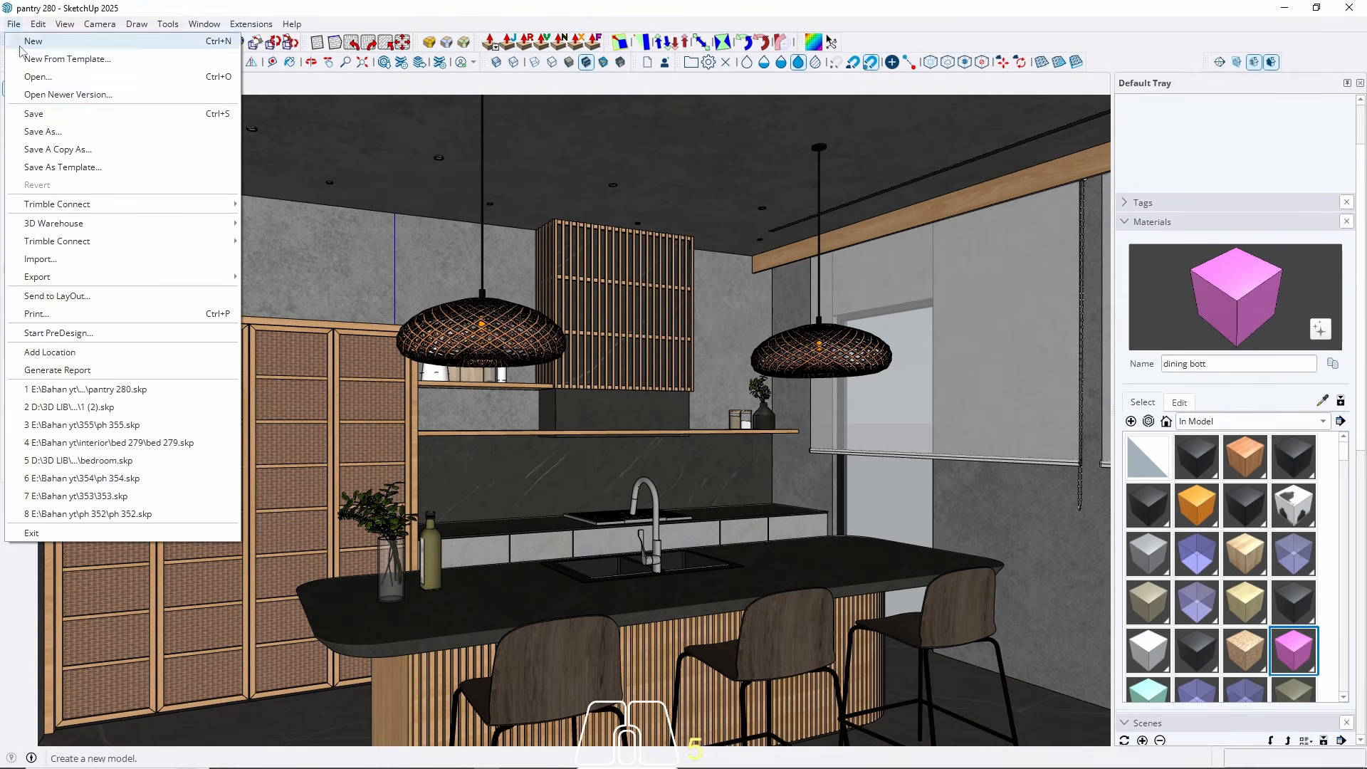
{"action": "left_click", "coordinate": [34, 114]}
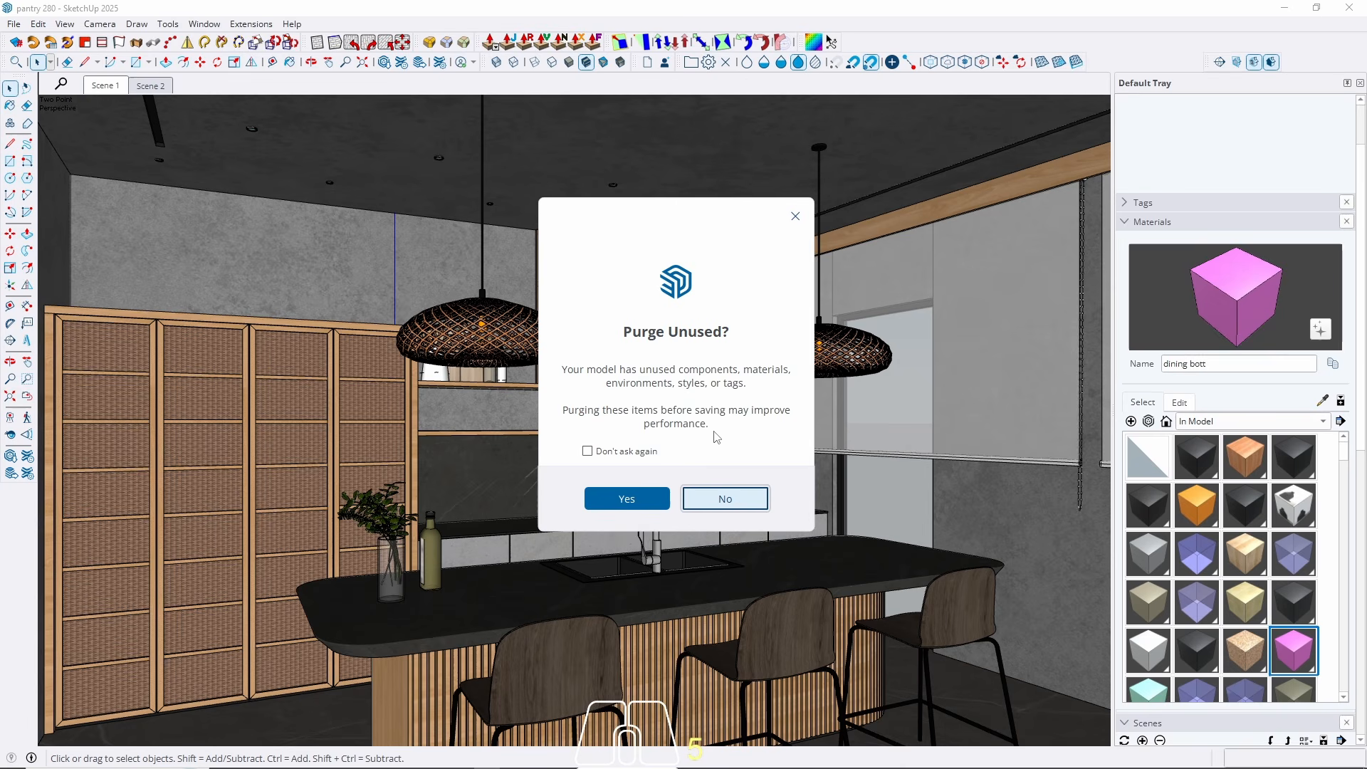
{"action": "left_click", "coordinate": [719, 497]}
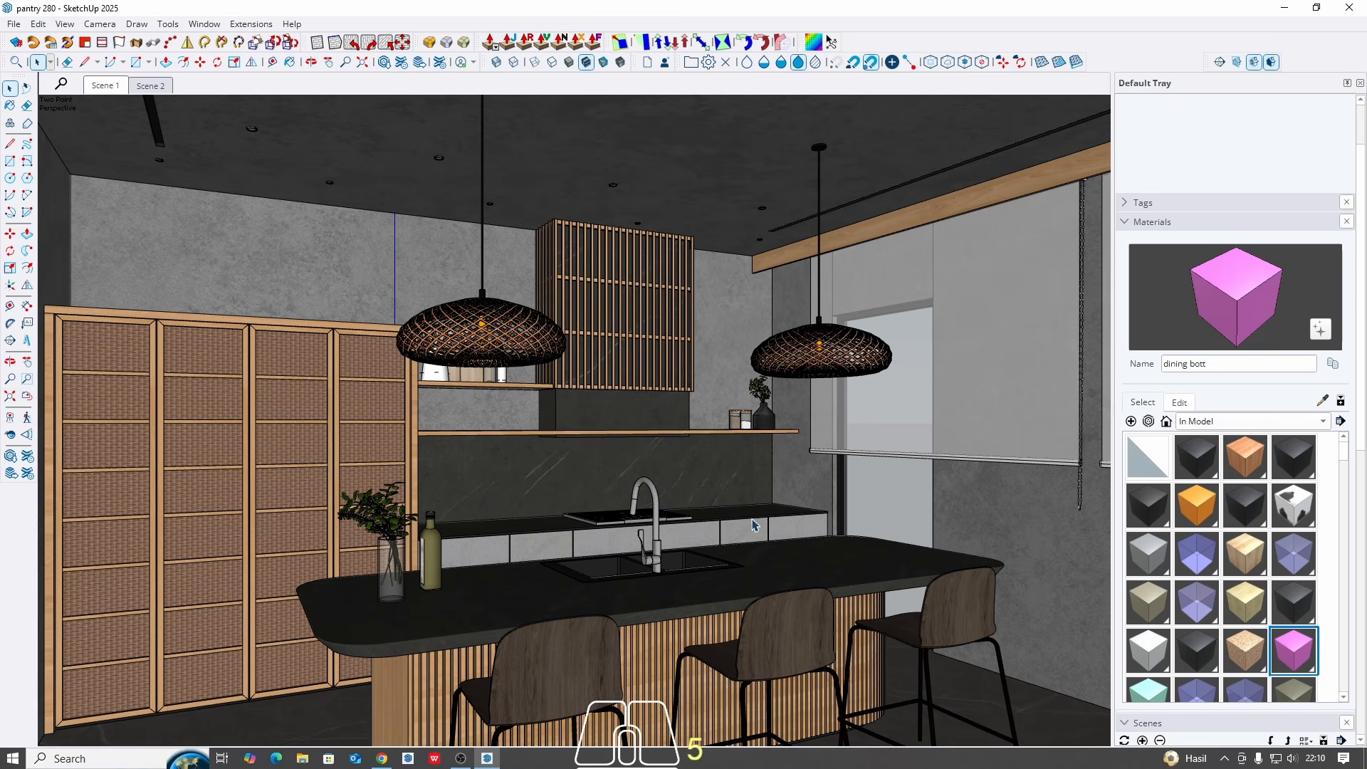
- Launch D5 Render and open pantry 280.skp from the 280 pantry folder
{"action": "key", "text": "super"}
{"action": "type", "text": "d5"}
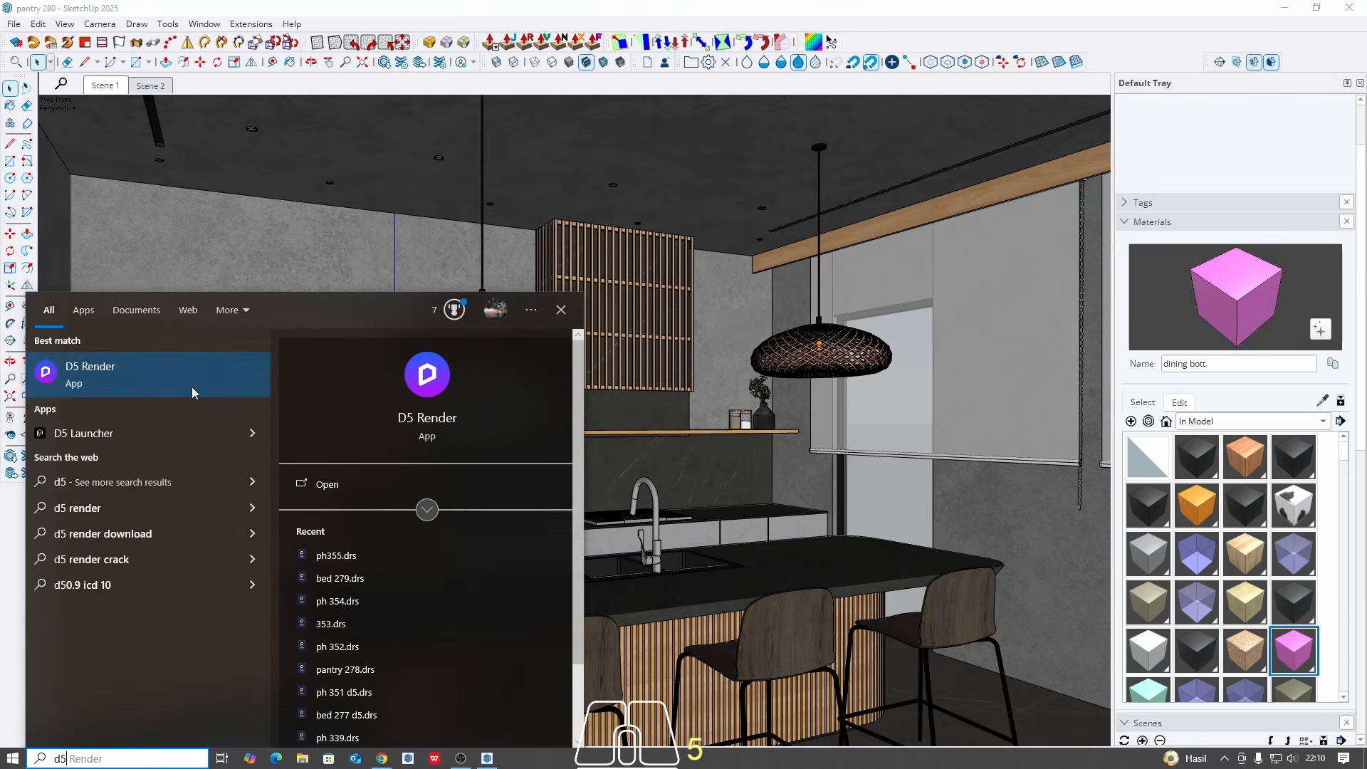
{"action": "left_click", "coordinate": [122, 395]}
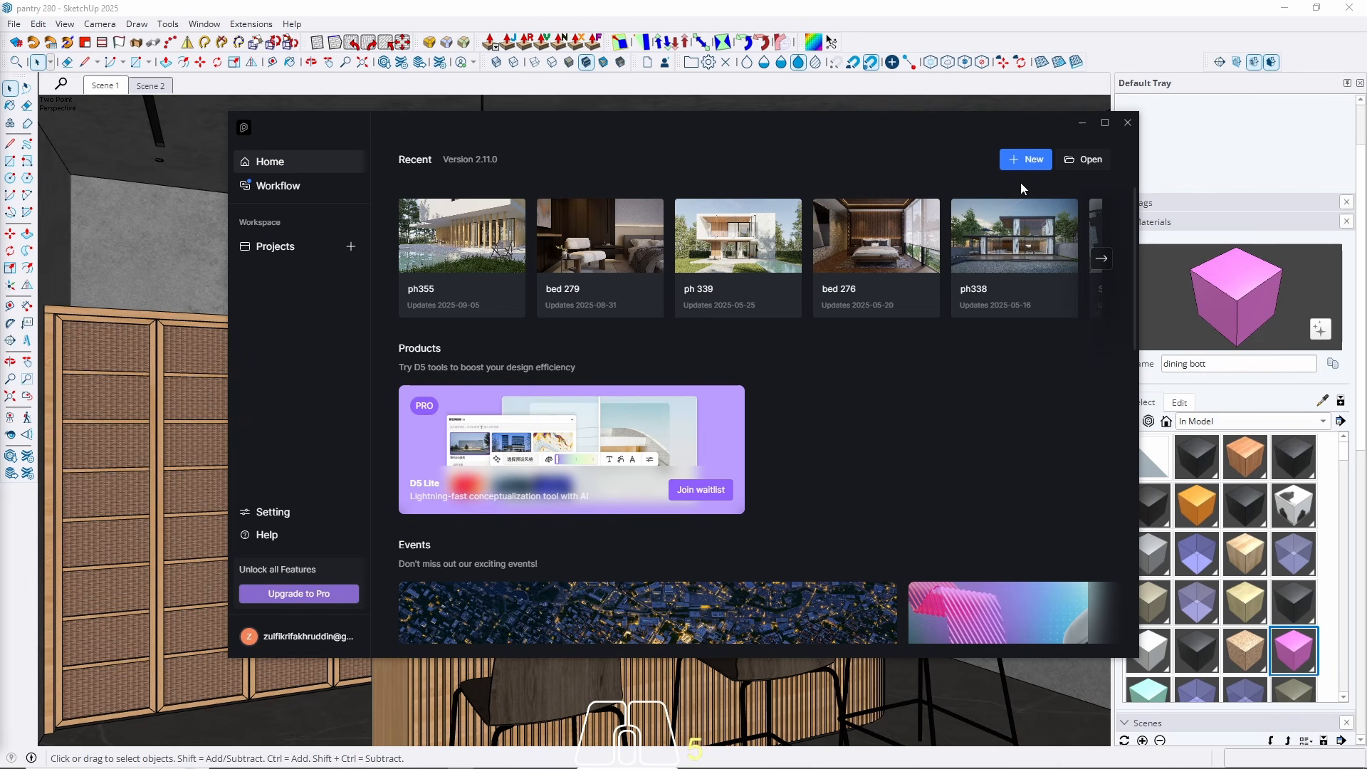
{"action": "left_click", "coordinate": [1089, 160]}
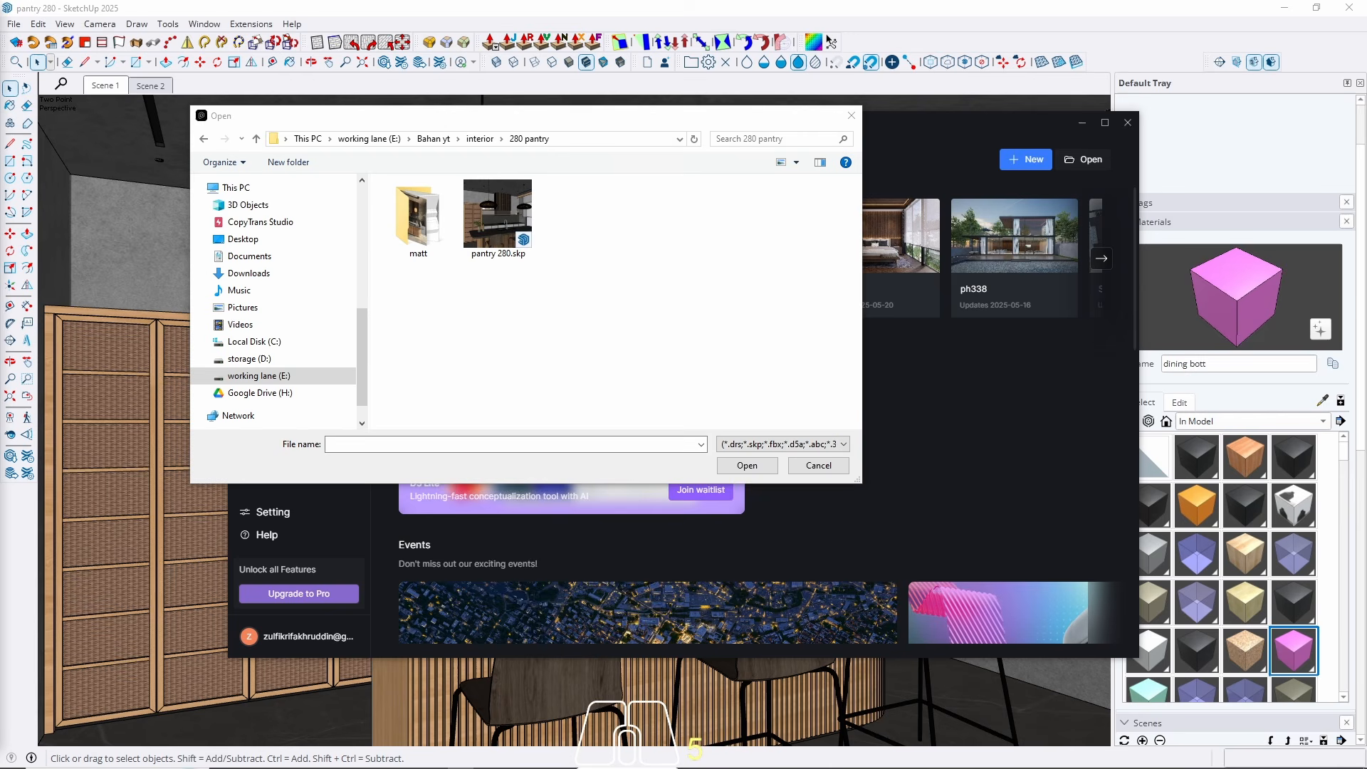
{"action": "double_click", "coordinate": [510, 233]}
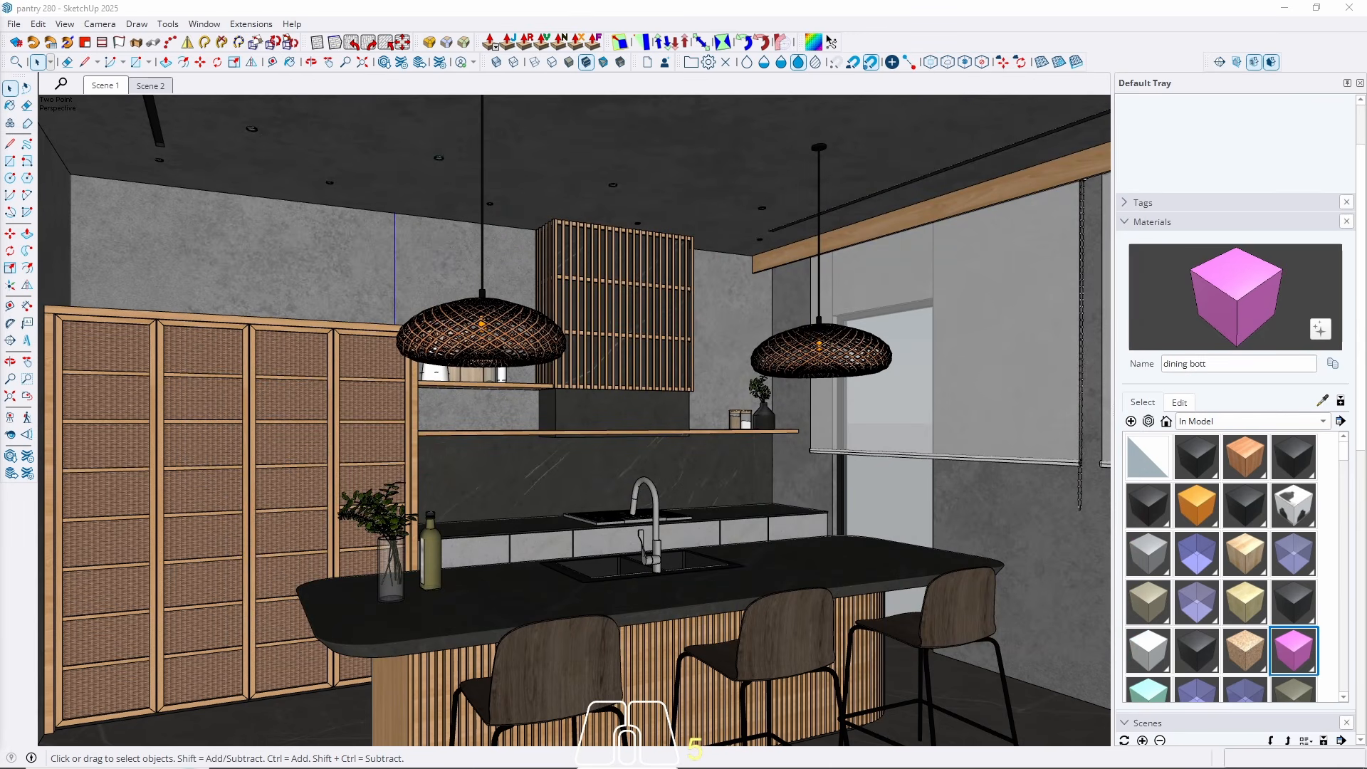
{"action": "left_click", "coordinate": [486, 758]}
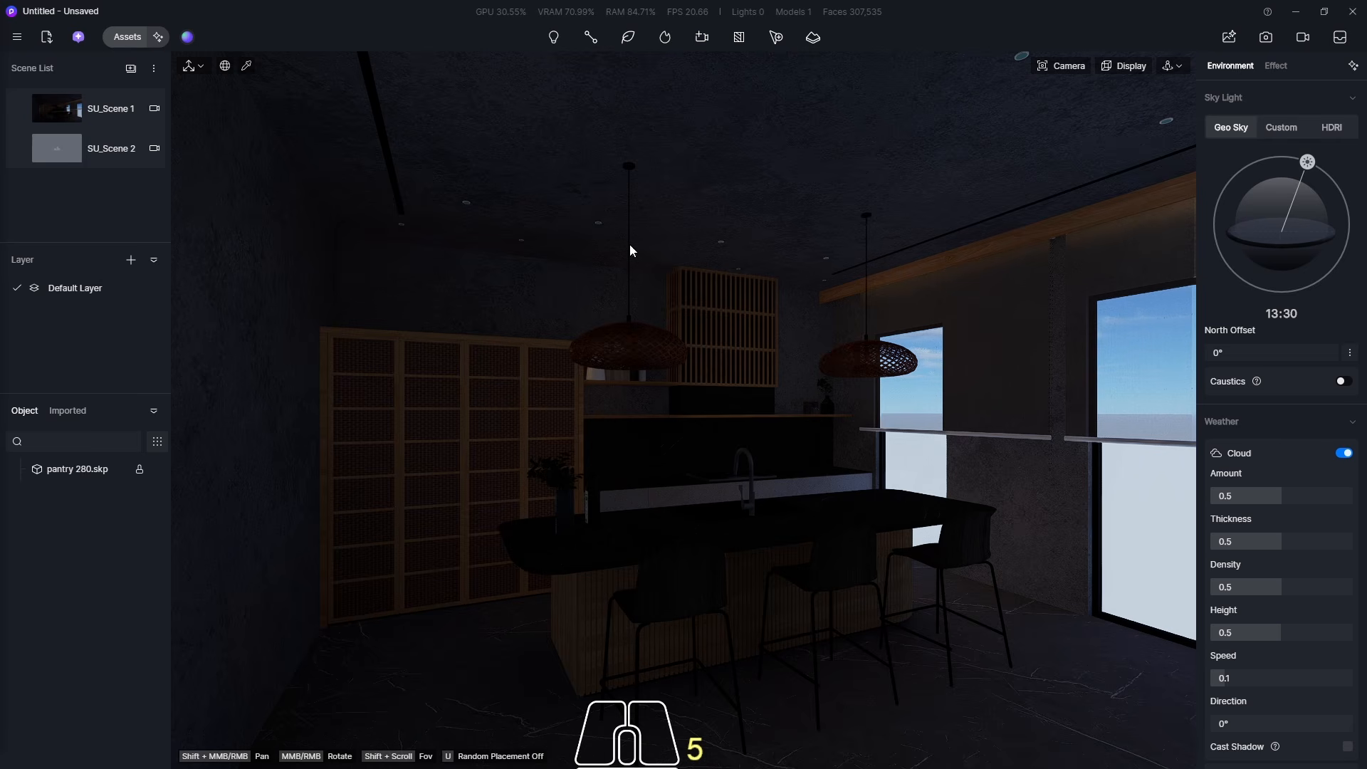
- Save the untitled D5 project as pantry 280
{"action": "left_click", "coordinate": [17, 36]}
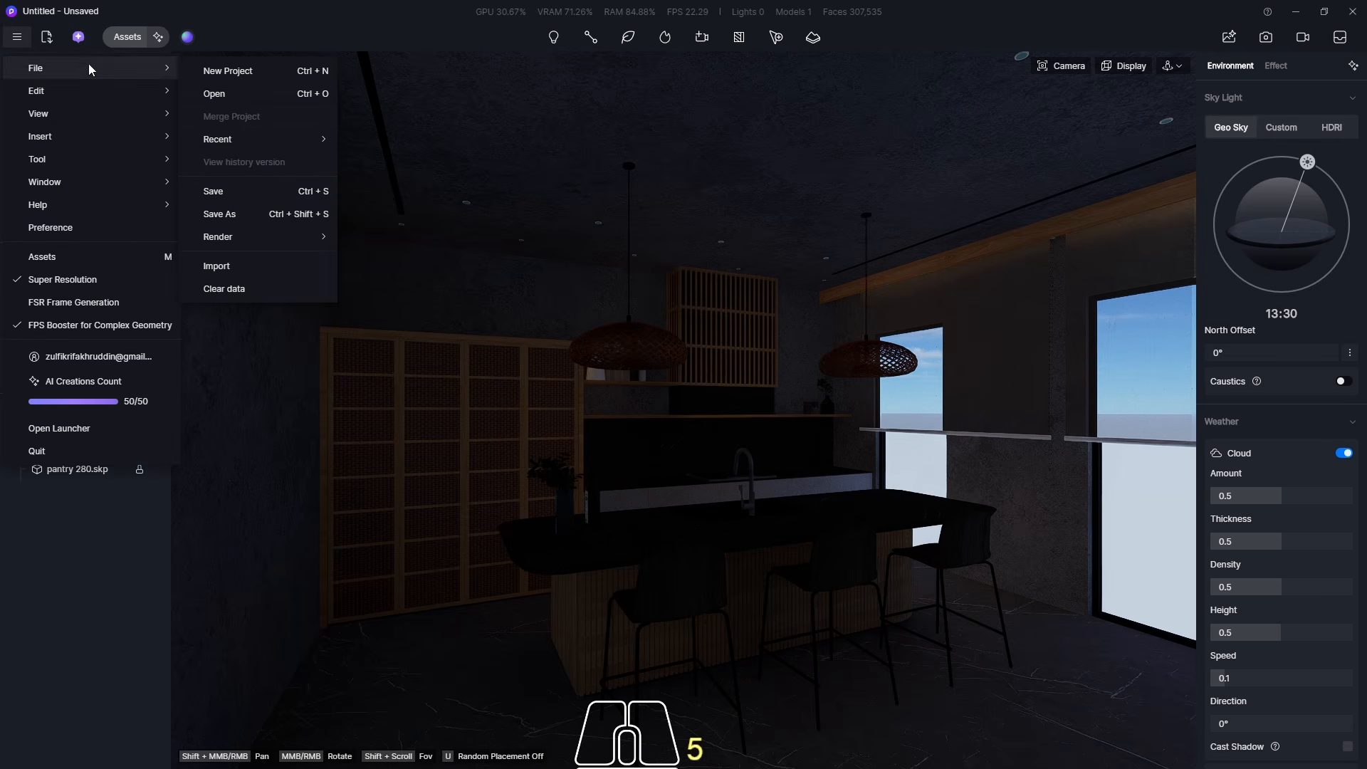
{"action": "left_click", "coordinate": [245, 190]}
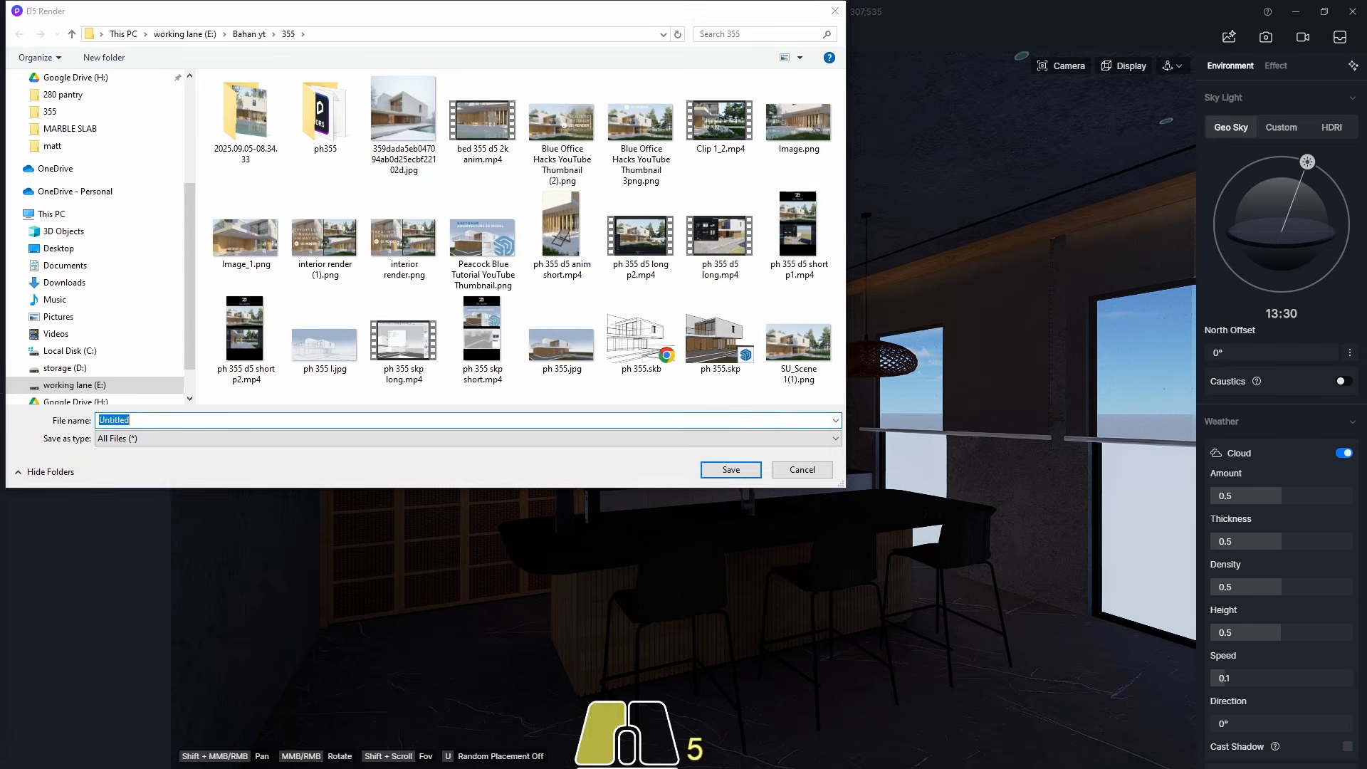
{"action": "key", "text": "Escape"}
{"action": "key", "text": "BackSpace"}
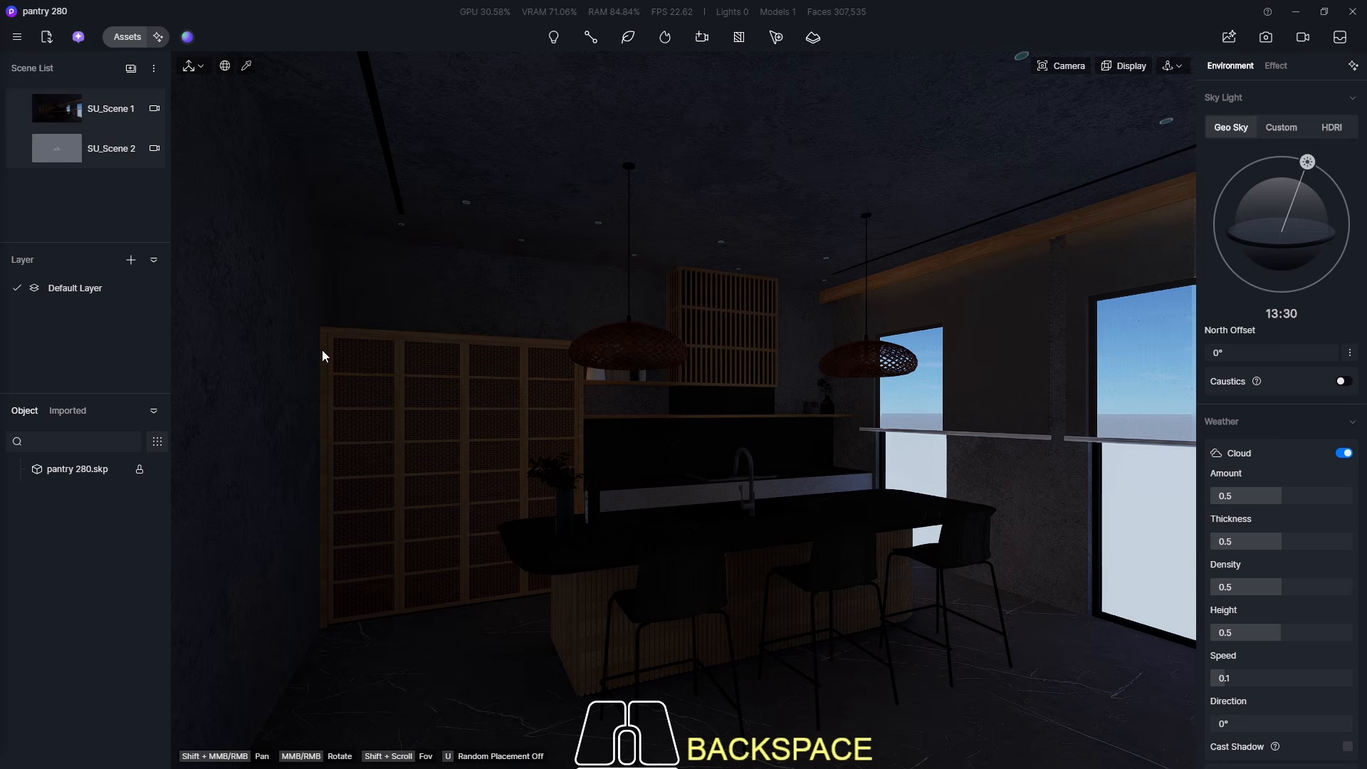
- Delete SU_Scene 2 from the scene list, keeping SU_Scene 1
{"action": "right_click", "coordinate": [56, 151]}
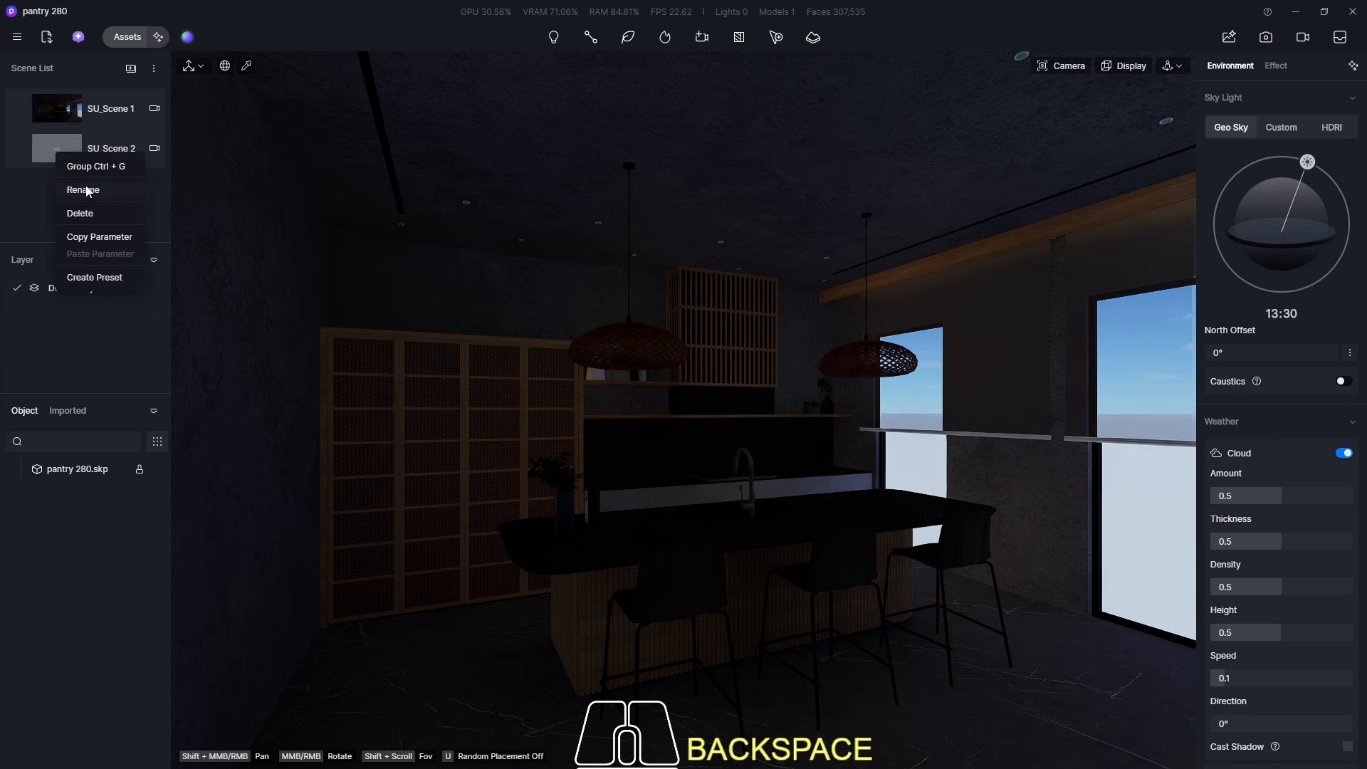
{"action": "left_click", "coordinate": [50, 147]}
{"action": "left_click", "coordinate": [69, 118]}
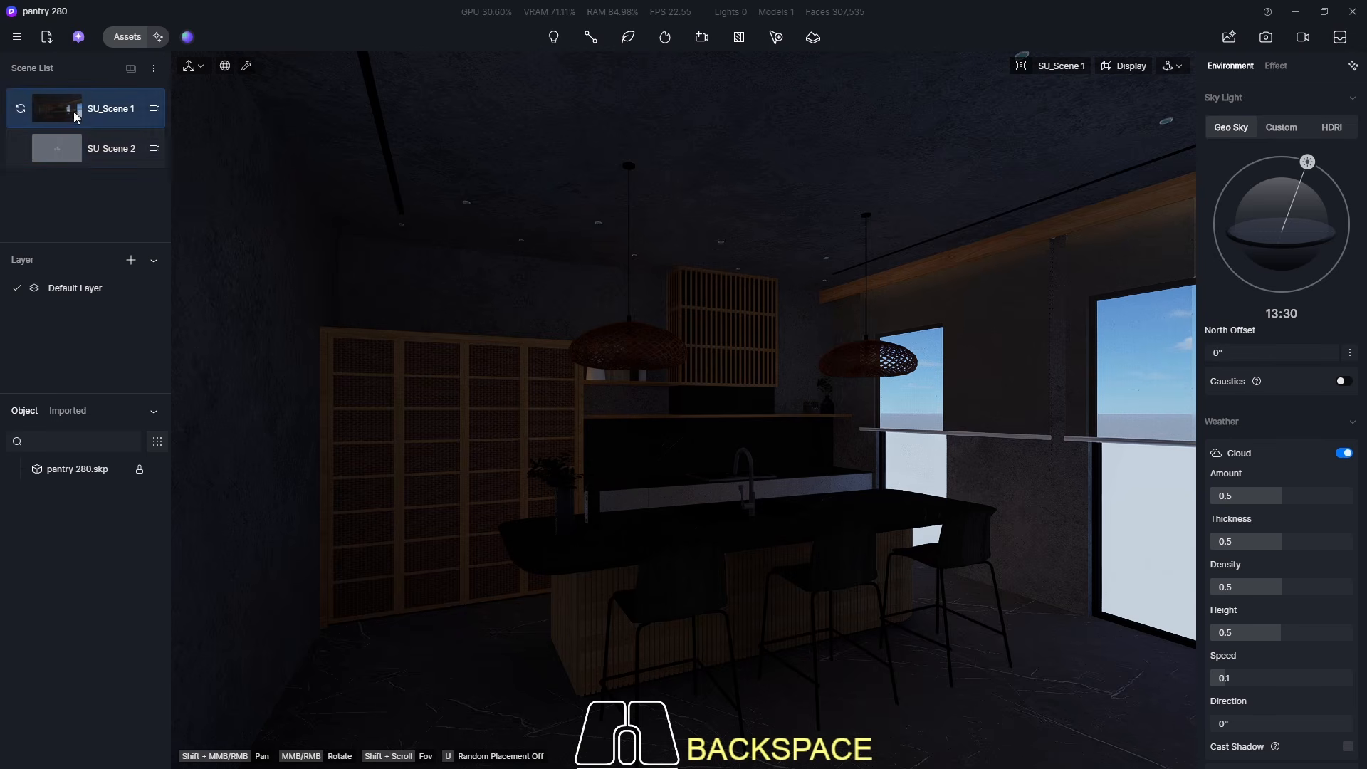
{"action": "left_click", "coordinate": [78, 151]}
{"action": "right_click", "coordinate": [78, 151]}
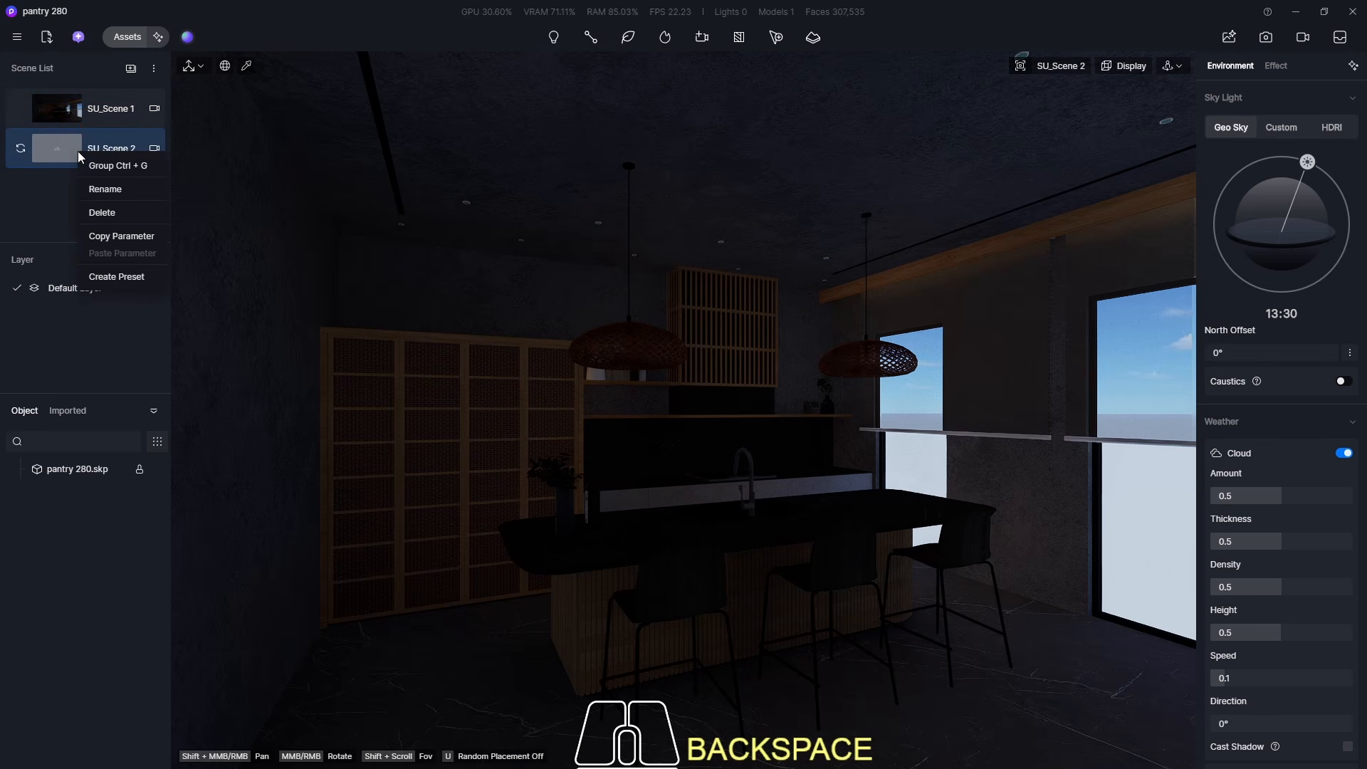
{"action": "key", "text": "BackSpace"}
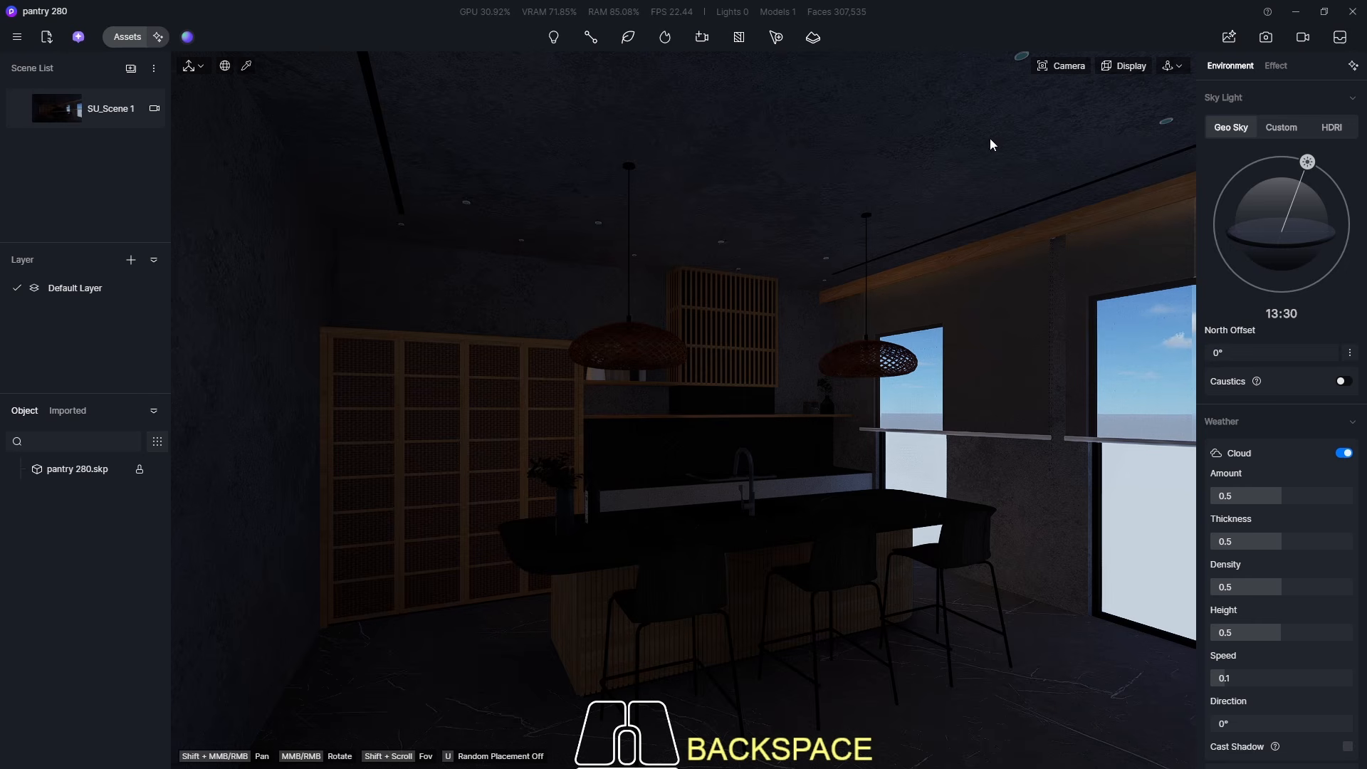
{"action": "left_click", "coordinate": [1265, 38]}
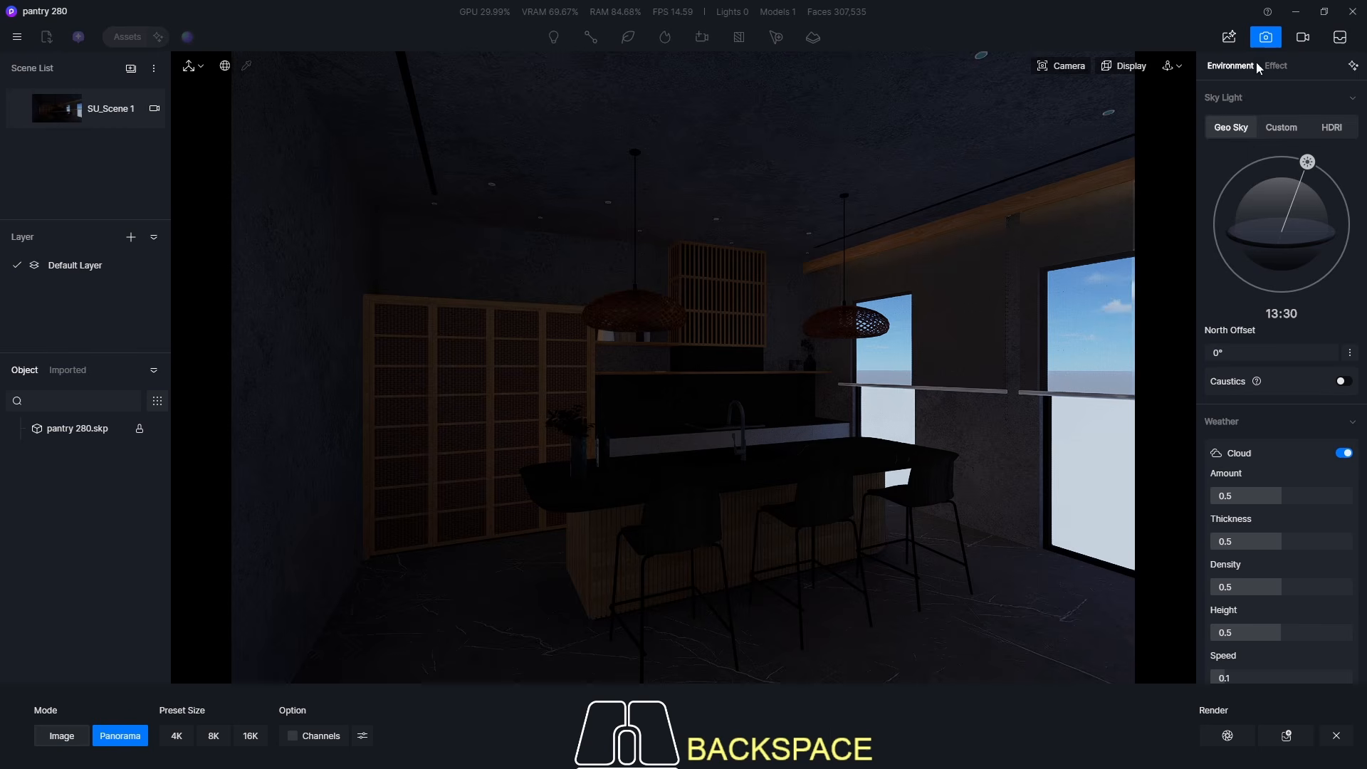
{"action": "left_click", "coordinate": [84, 738]}
{"action": "left_click", "coordinate": [123, 736]}
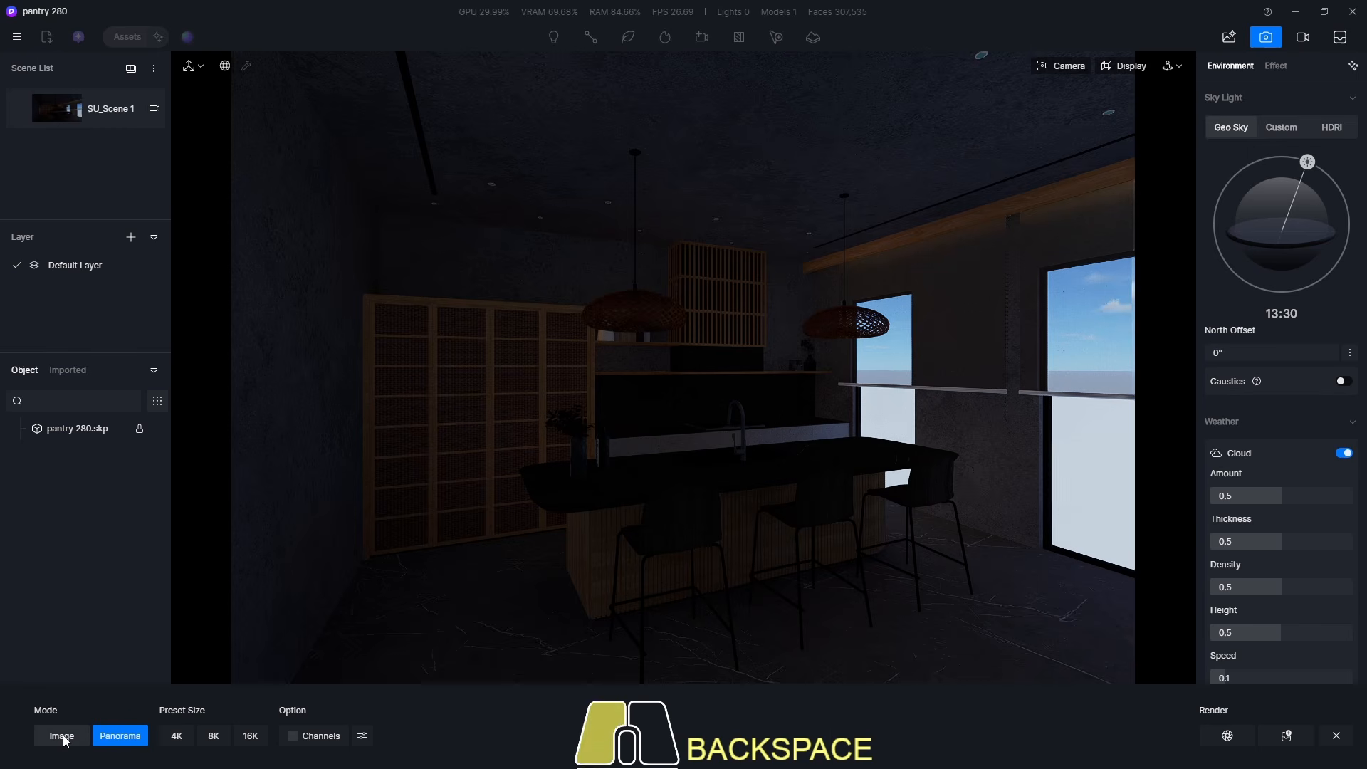
{"action": "left_click", "coordinate": [1279, 40]}
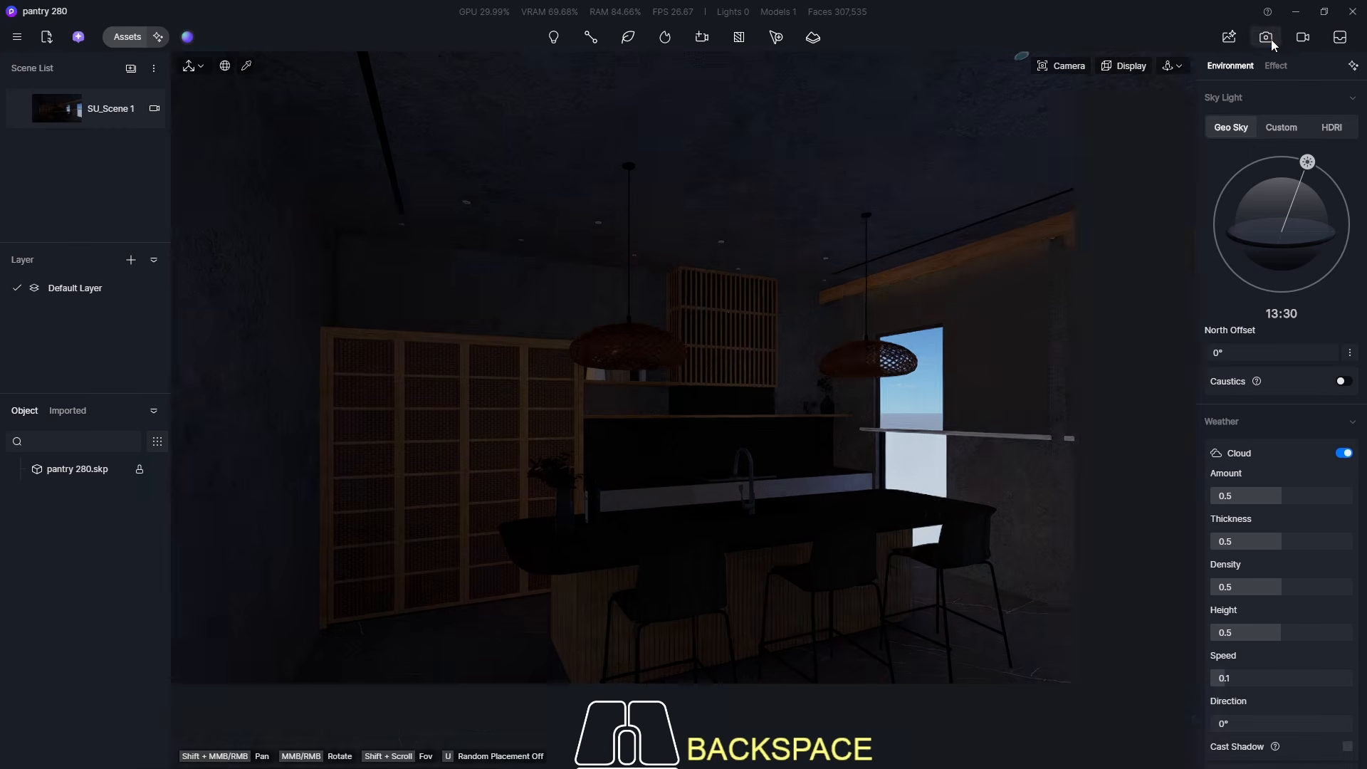
{"action": "key", "text": "BackSpace"}
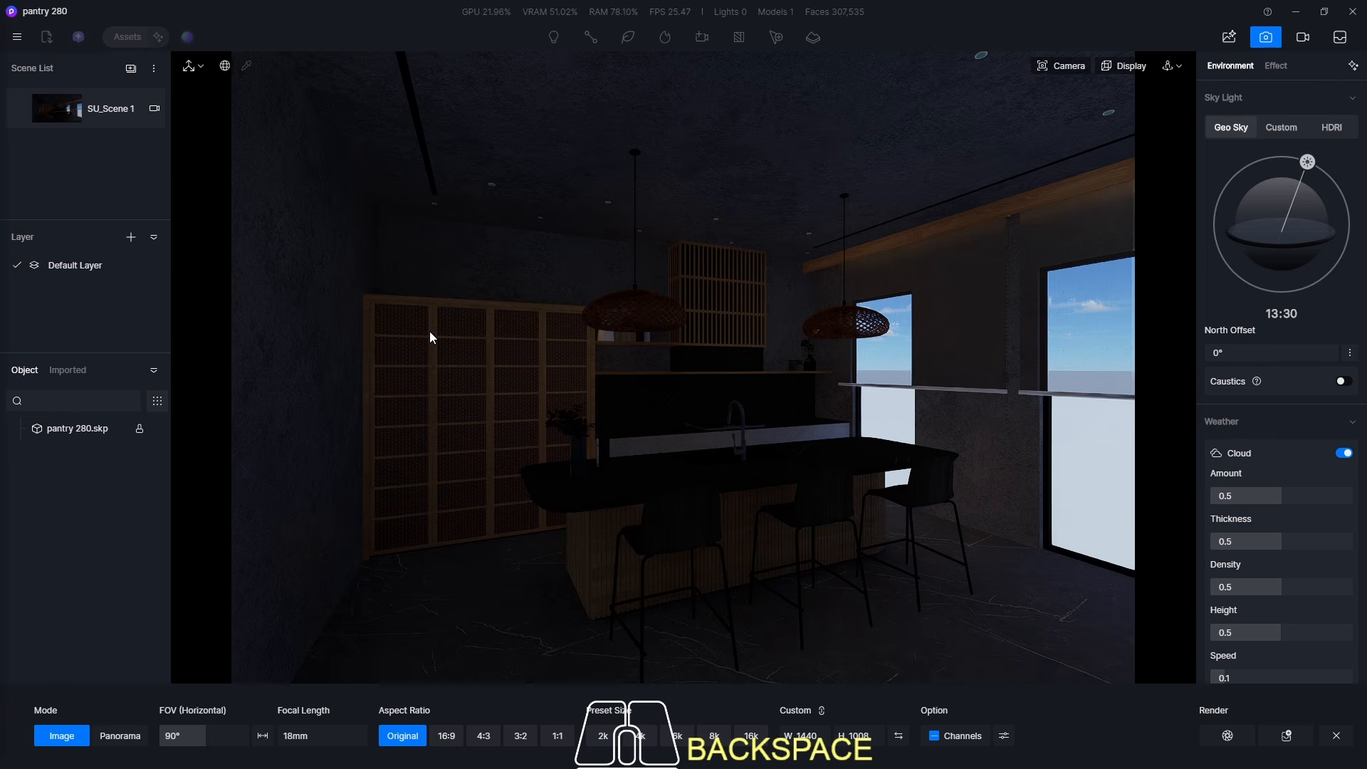
- Set the image render's aspect ratio to 16:9 and turn on the rule-of-thirds grid in the viewport
{"action": "left_click", "coordinate": [445, 738]}
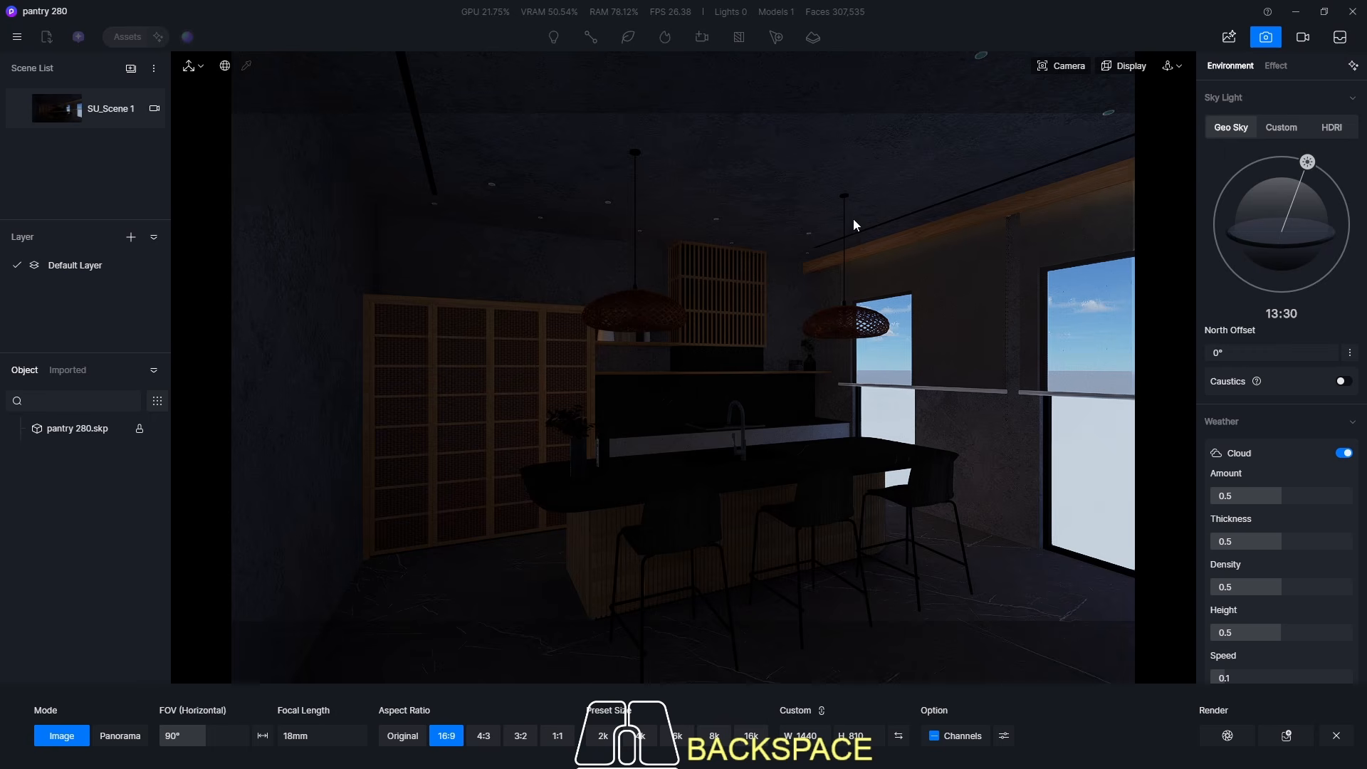
{"action": "left_click", "coordinate": [1112, 69]}
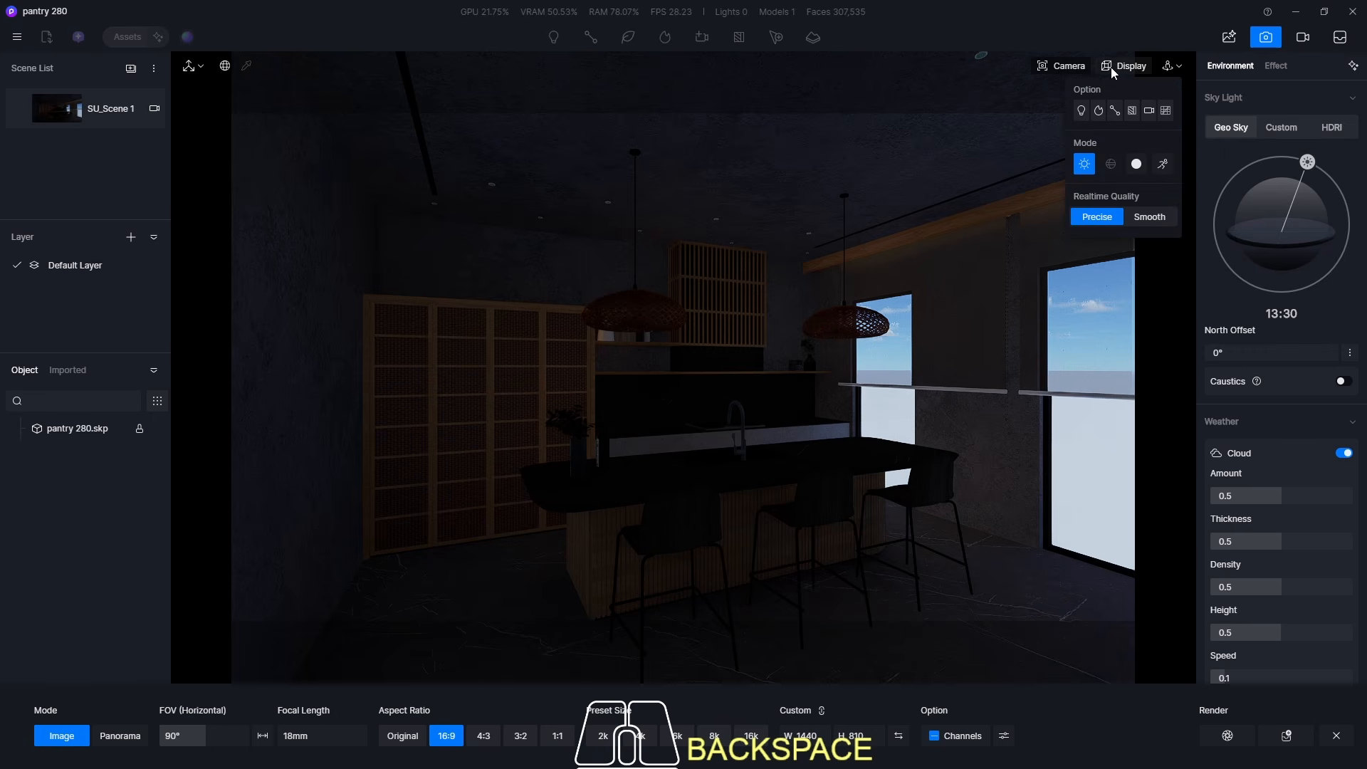
{"action": "left_click", "coordinate": [1166, 112]}
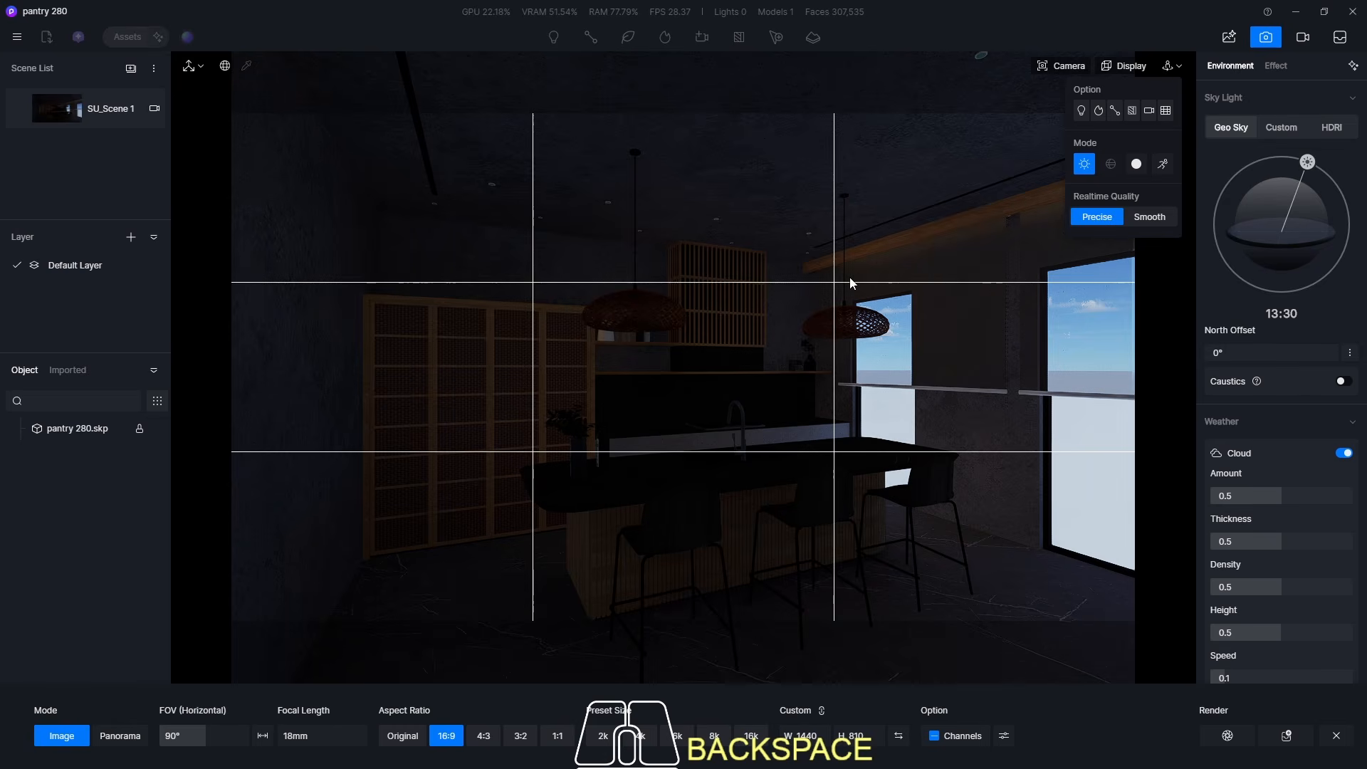
- Set the camera's field of view to 60°
{"action": "left_click", "coordinate": [1065, 70]}
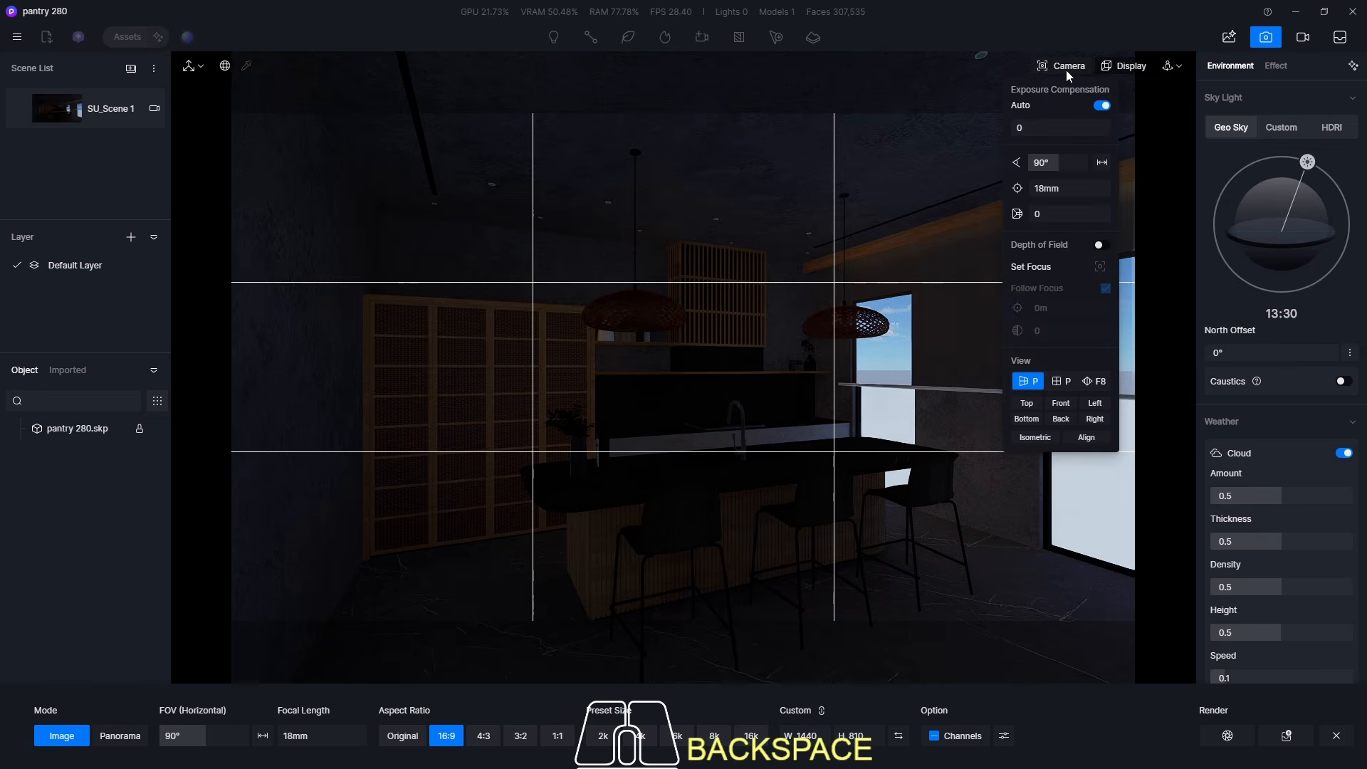
{"action": "left_click", "coordinate": [1054, 162]}
{"action": "type", "text": "60"}
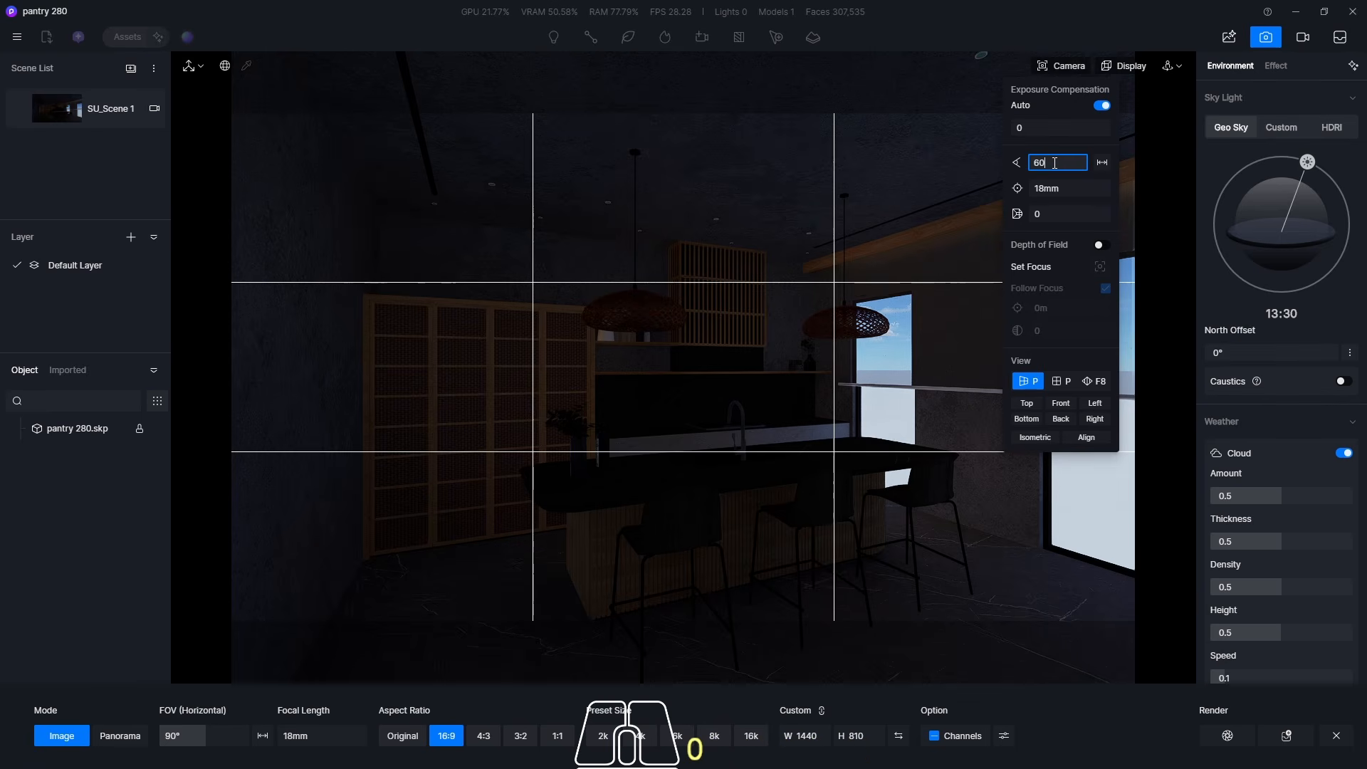
{"action": "key", "text": "Return"}
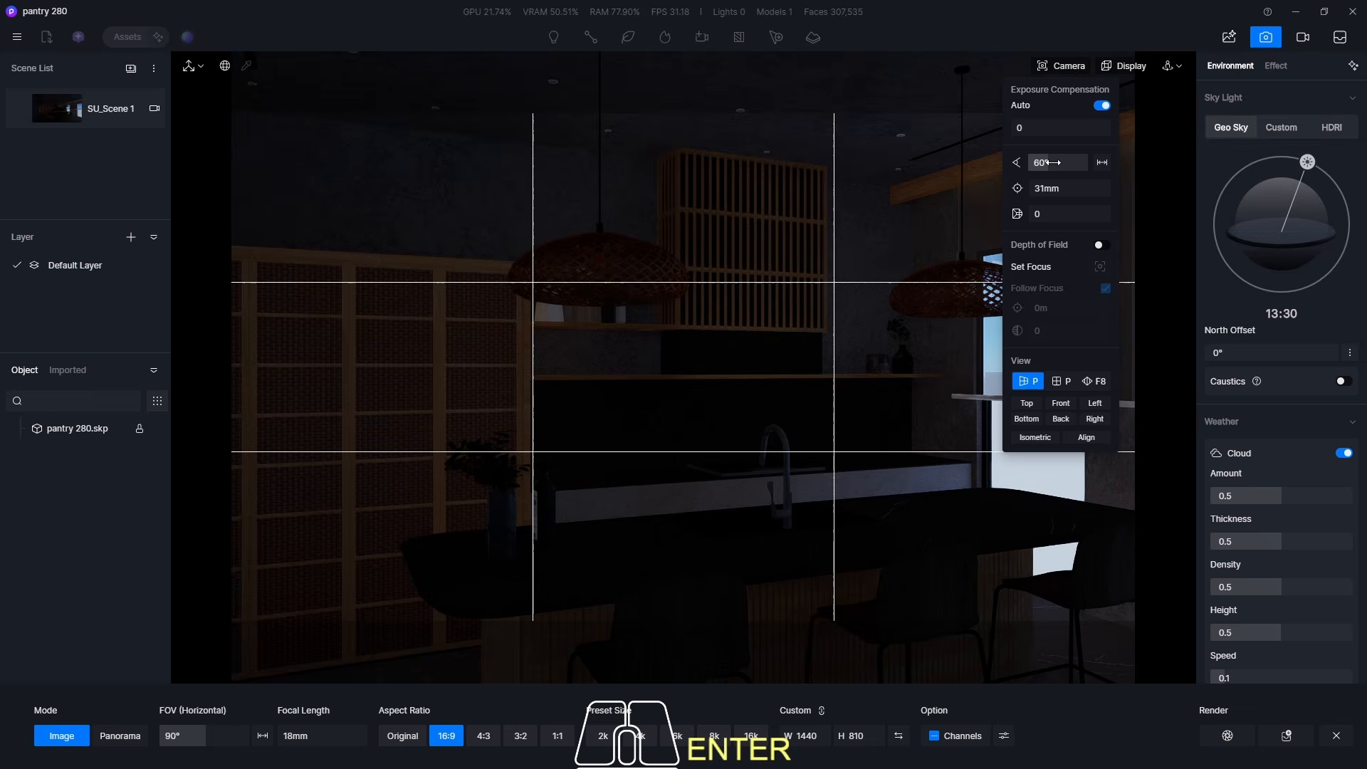
{"action": "left_click", "coordinate": [955, 16]}
- Switch the navigation to Fly and move the camera back to frame the kitchen island, stools and pendant lamps
{"action": "key", "text": "s"}
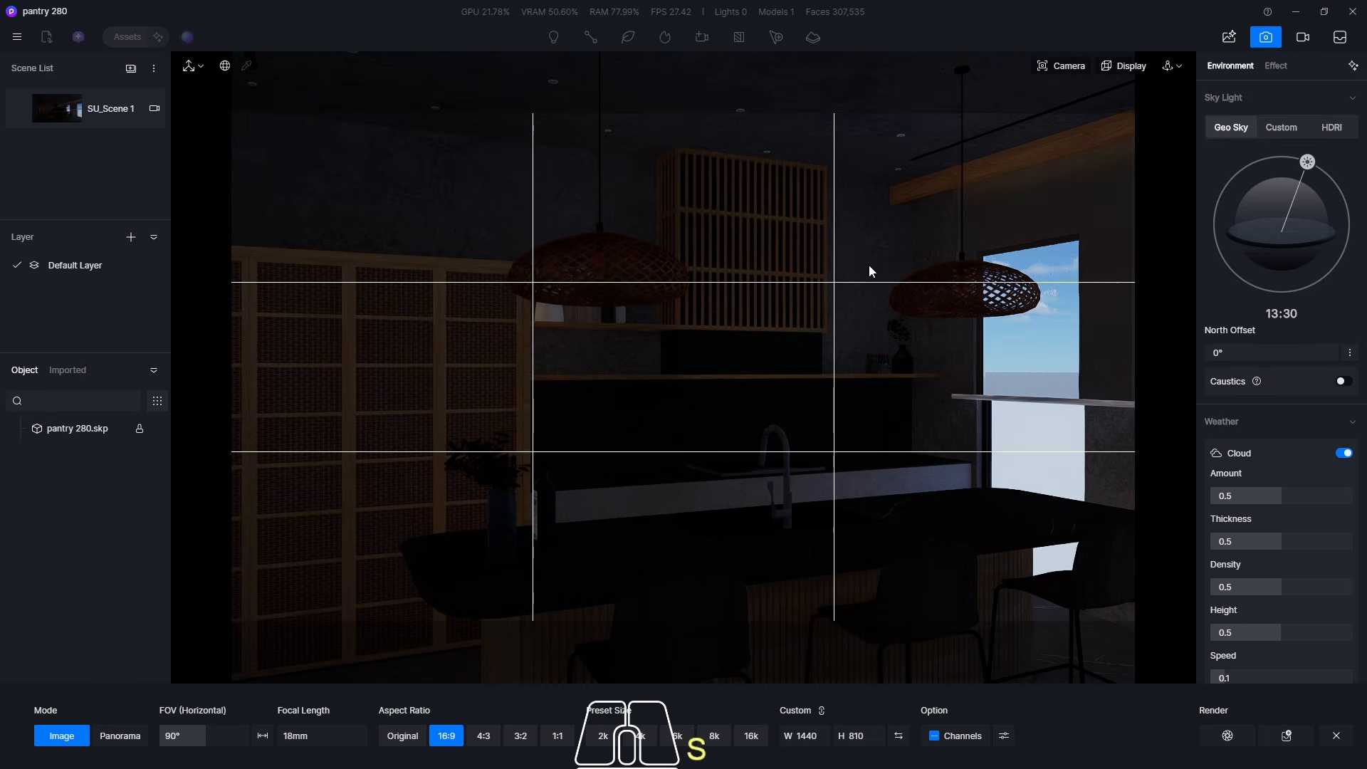
{"action": "left_click", "coordinate": [1167, 67]}
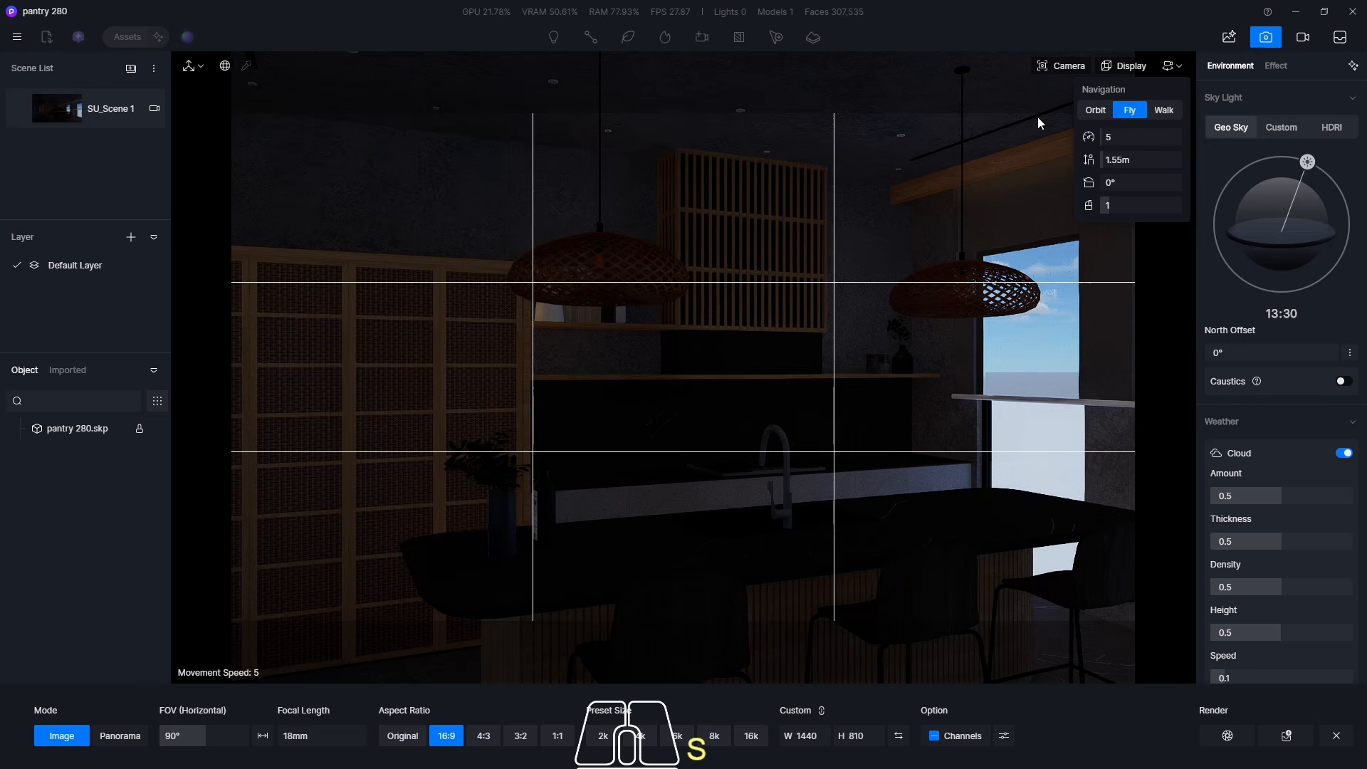
{"action": "left_click", "coordinate": [911, 17]}
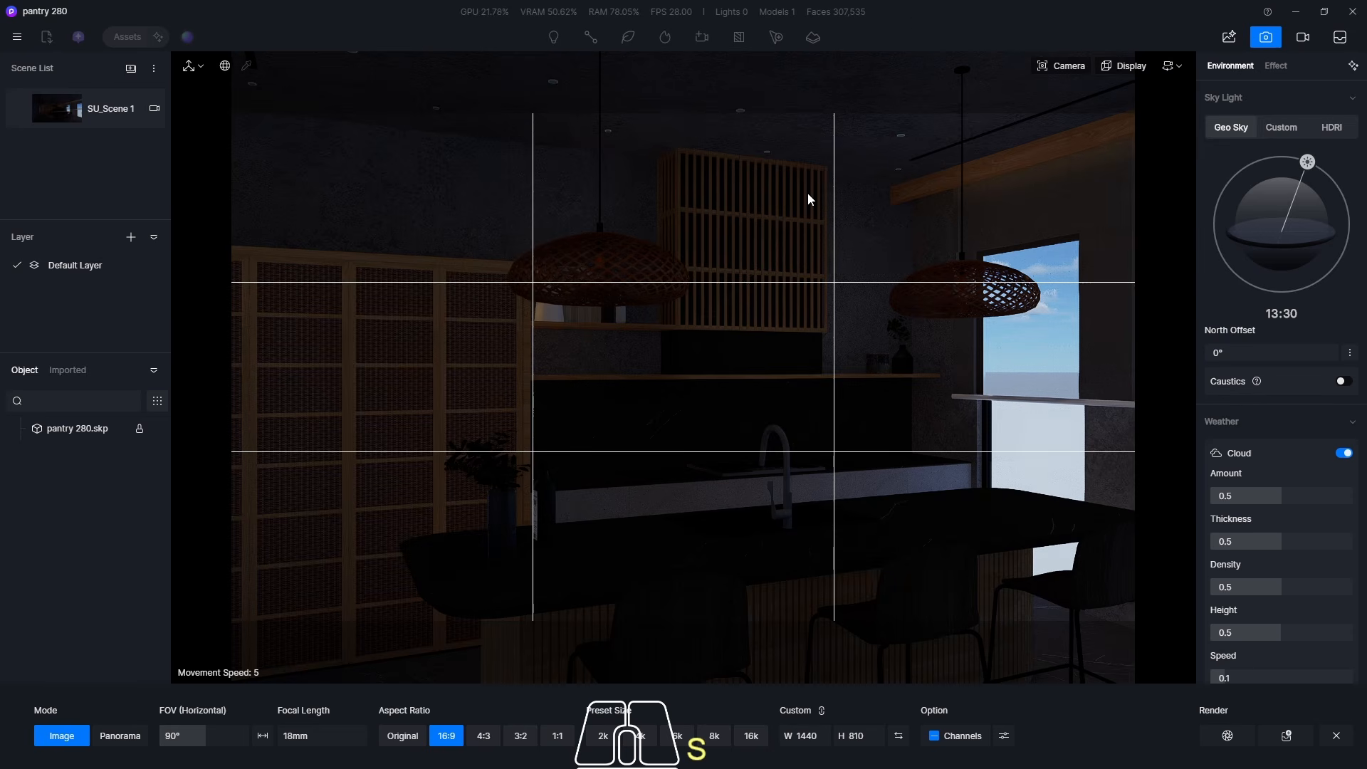
{"action": "key", "text": "s"}
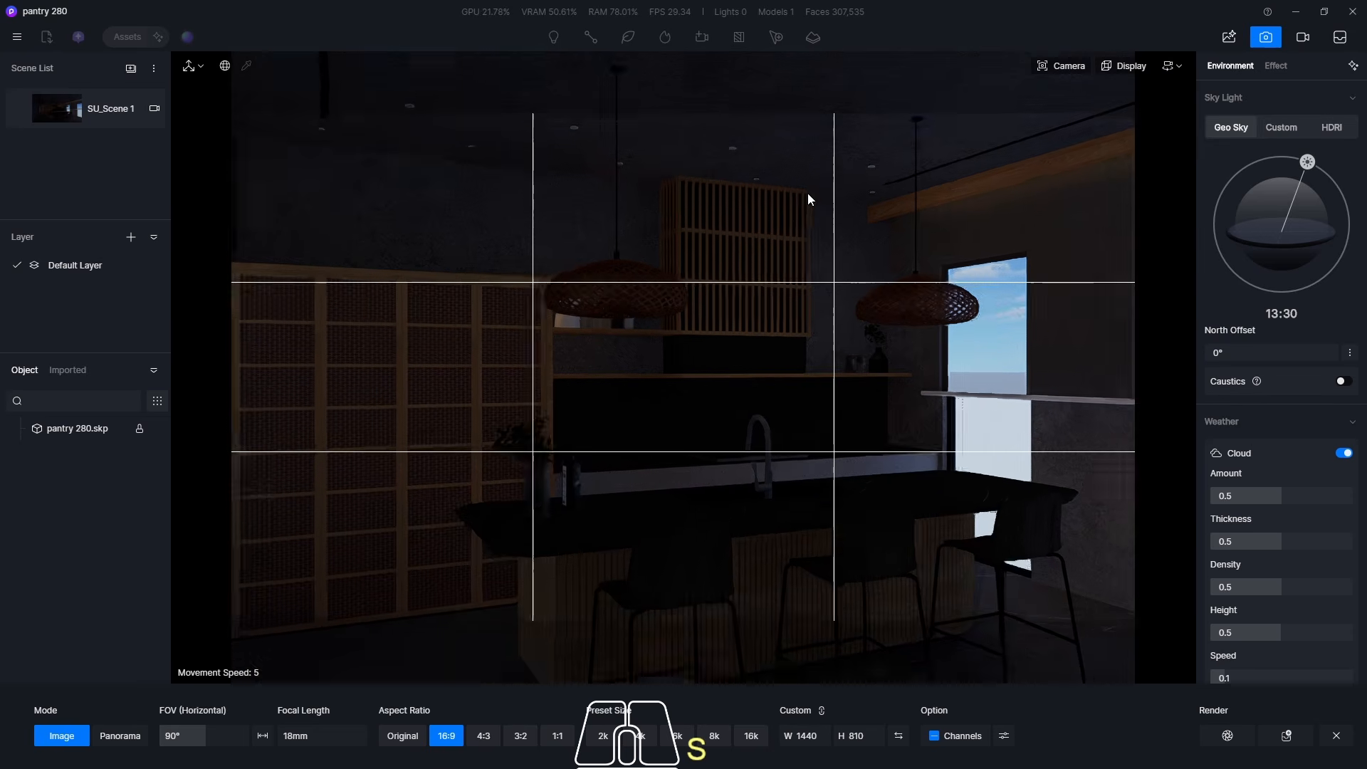
{"action": "key", "text": "w"}
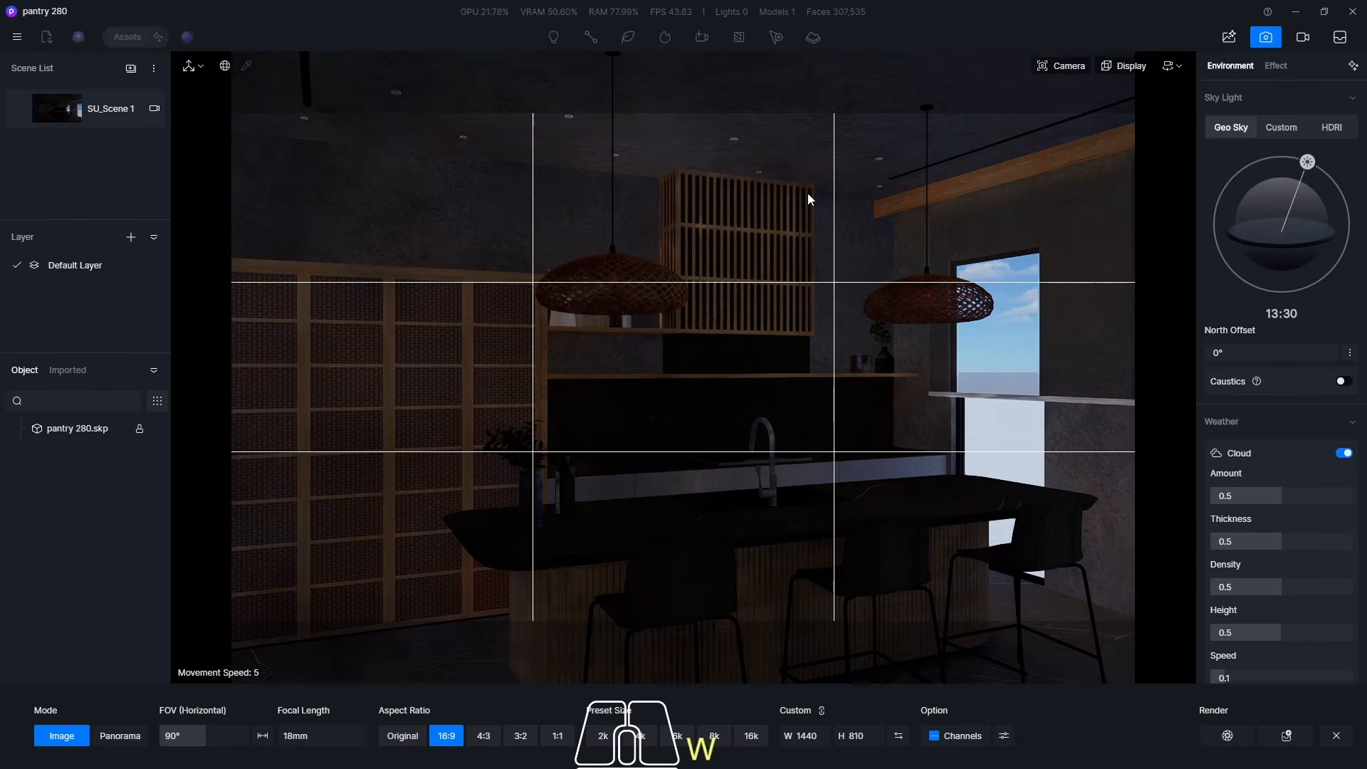
- Set the camera's field of view to 75°
{"action": "key", "text": "s"}
{"action": "key", "text": "w"}
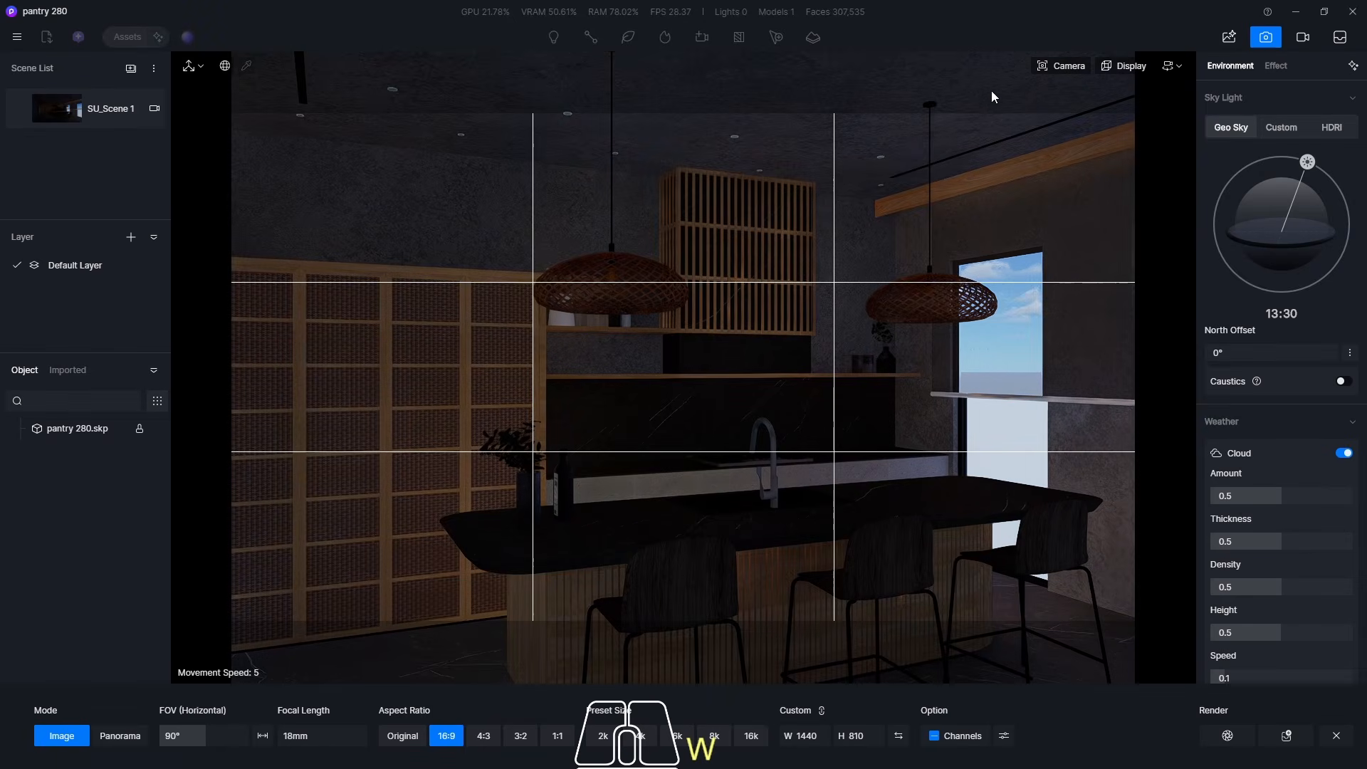
{"action": "left_click", "coordinate": [1068, 68]}
{"action": "left_click", "coordinate": [1056, 163]}
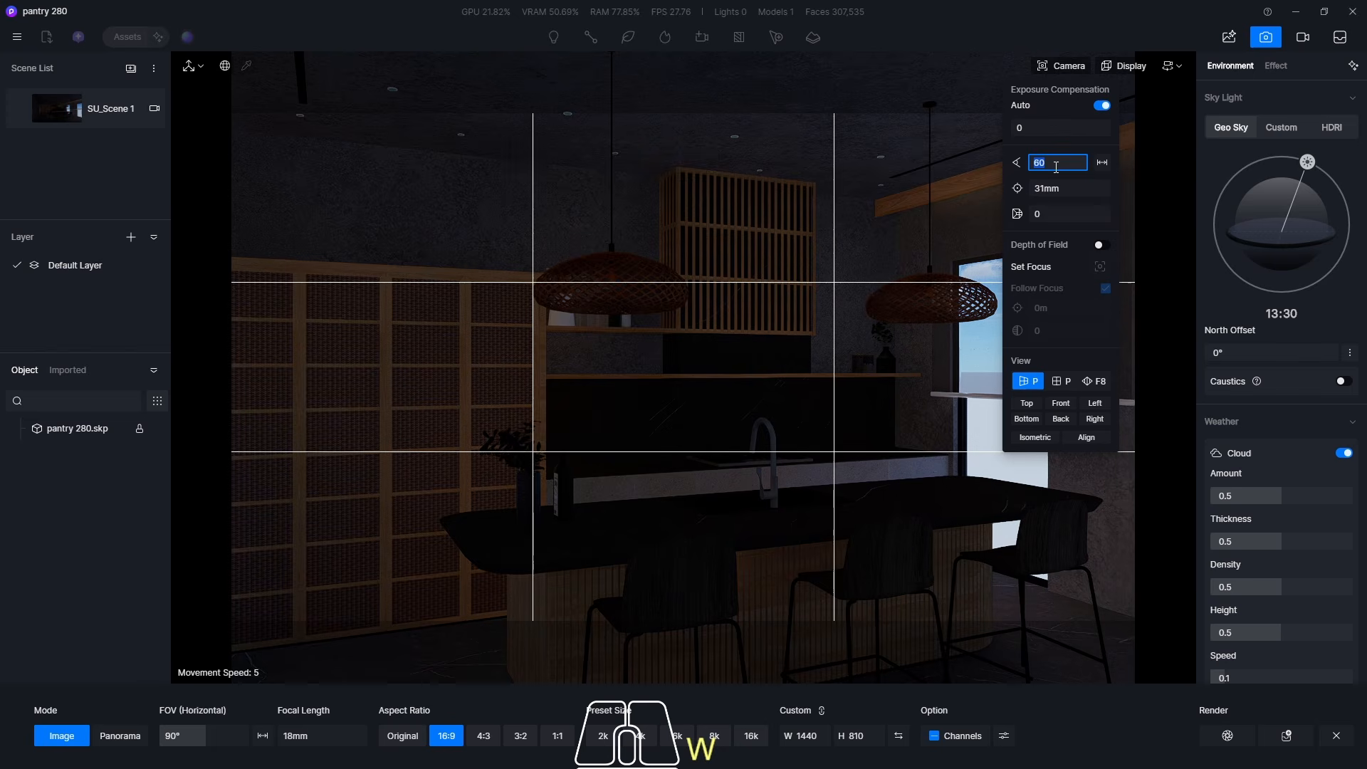
{"action": "type", "text": "75"}
{"action": "key", "text": "Return"}
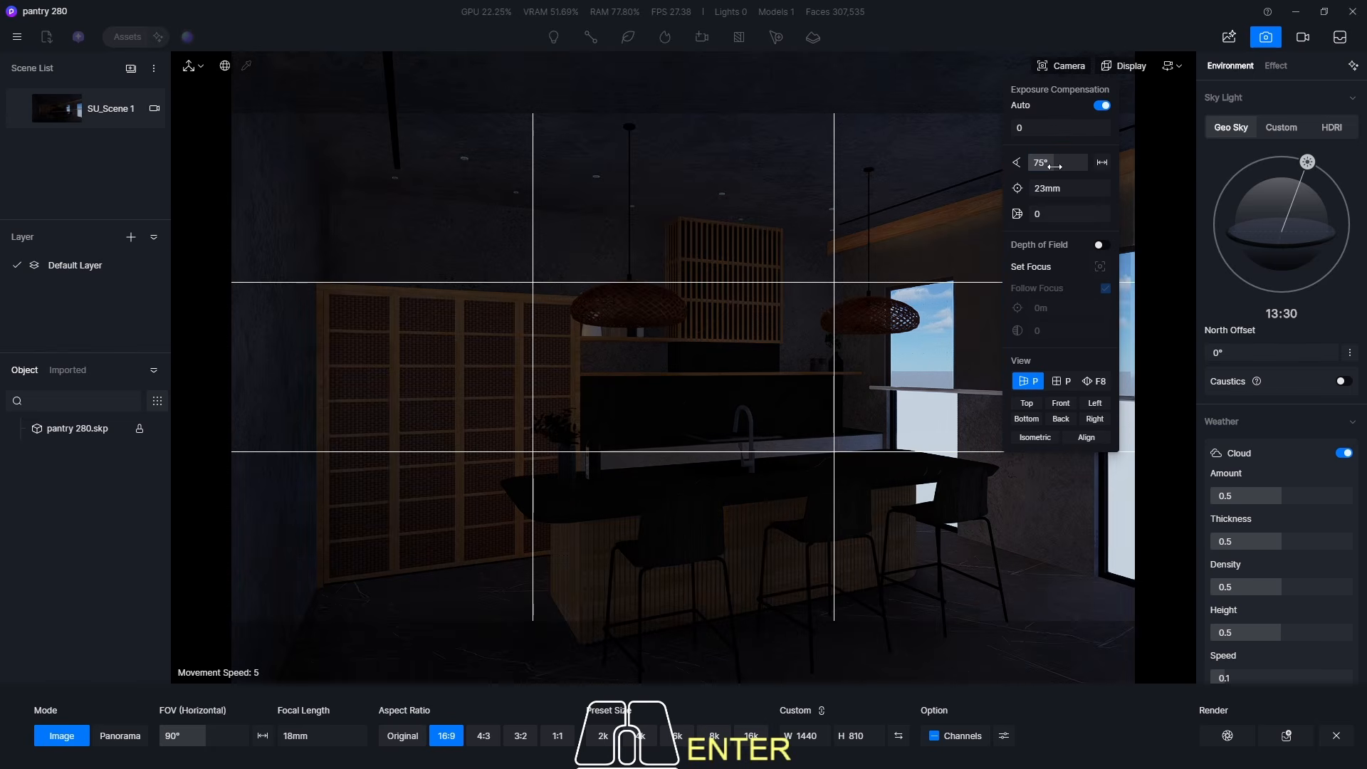
{"action": "left_click", "coordinate": [944, 21]}
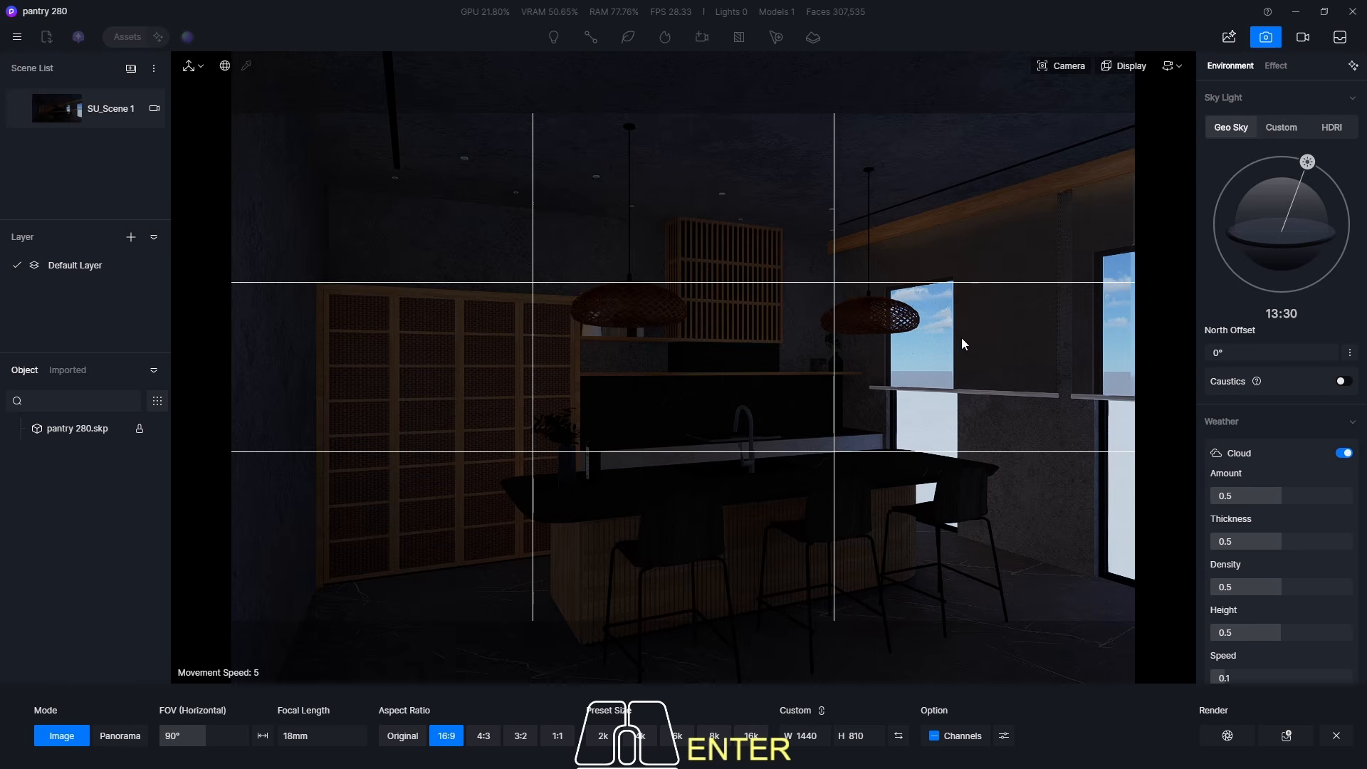
- Turn and fly the camera to frame the island with the slatted cabinets and both windows, adjusting its height
{"action": "mouse_move", "coordinate": [962, 338]}
{"action": "middle_mouse_down"}
{"action": "mouse_move", "coordinate": [924, 338]}
{"action": "mouse_move", "coordinate": [947, 330]}
{"action": "middle_mouse_up"}
{"action": "key", "text": "w"}
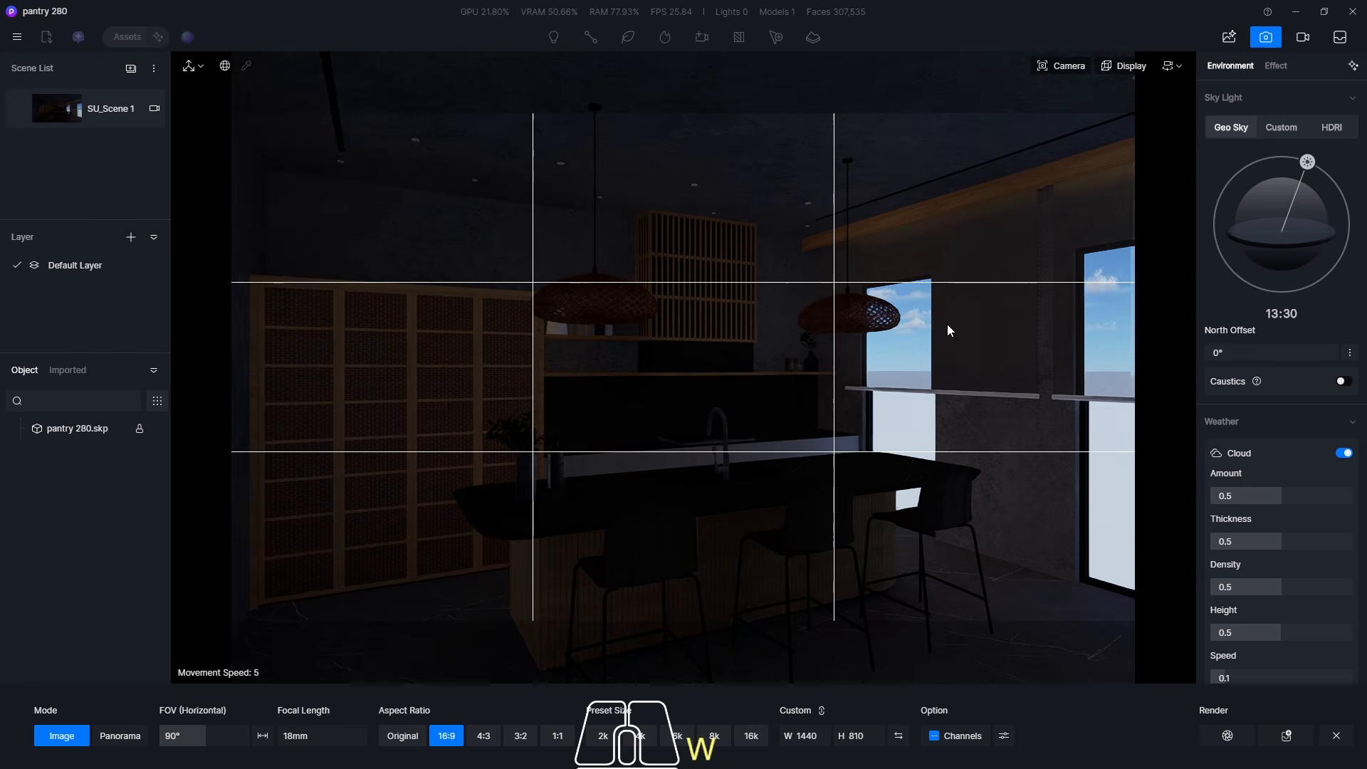
{"action": "key", "text": "s"}
{"action": "key", "text": "w"}
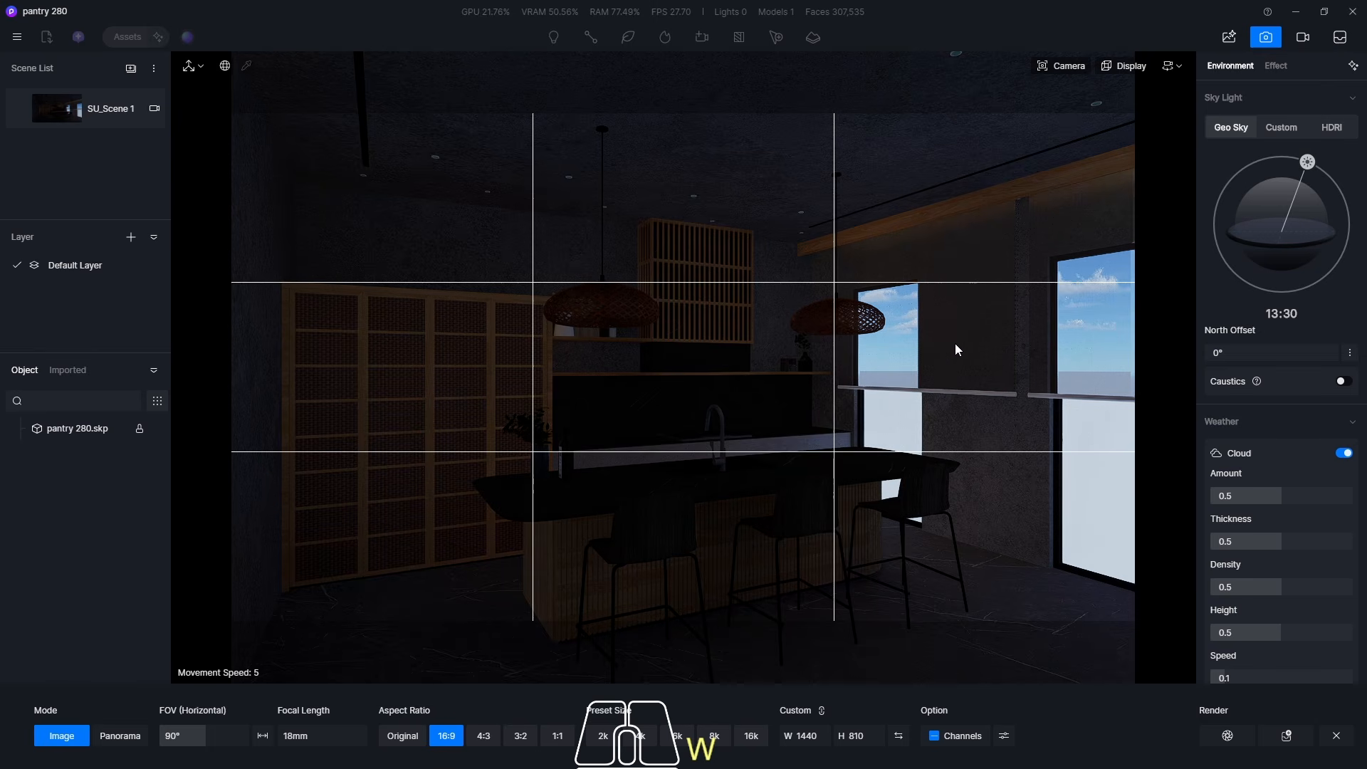
{"action": "key", "text": "q"}
{"action": "key", "text": "e"}
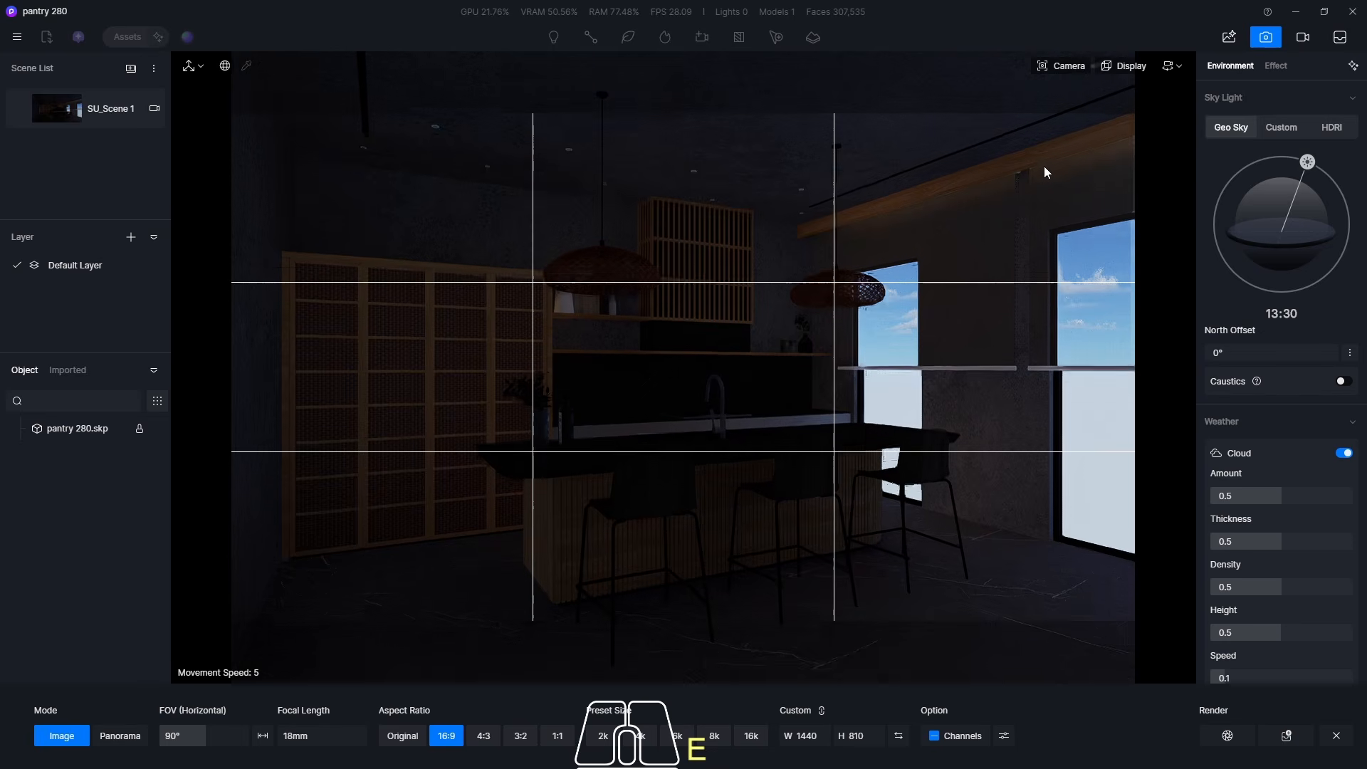
{"action": "key", "text": "q"}
{"action": "key", "text": "q"}
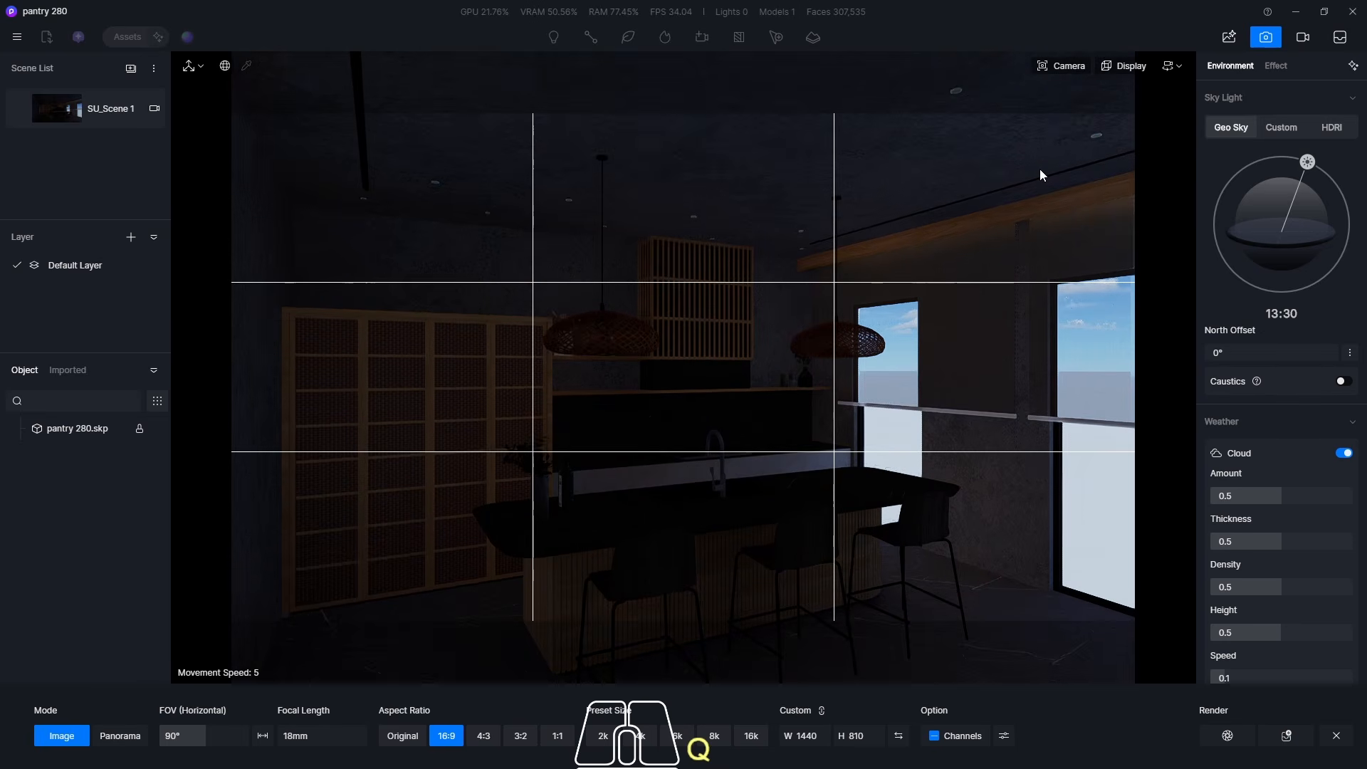
{"action": "key", "text": "e"}
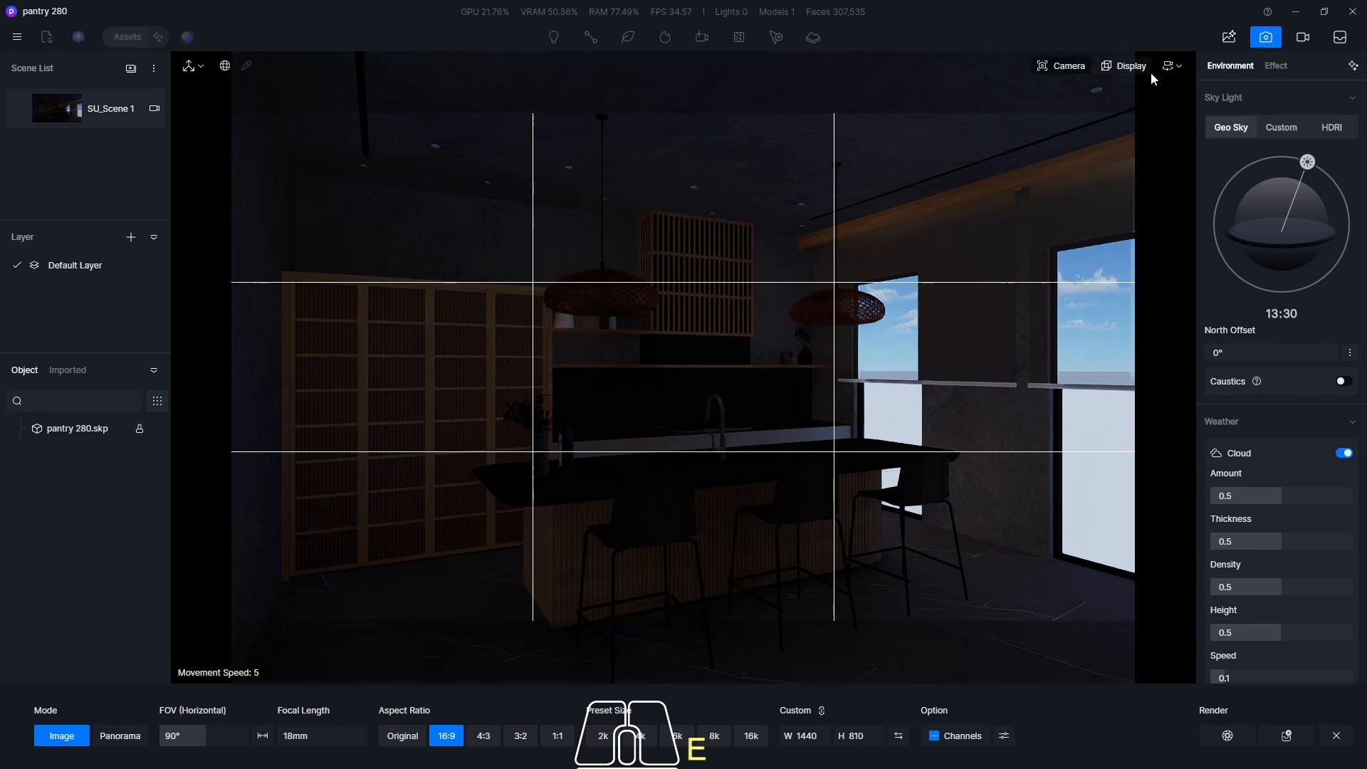
- Set the Fly navigation's camera height to 1.5 m
{"action": "left_click", "coordinate": [1168, 66]}
{"action": "left_click", "coordinate": [1120, 161]}
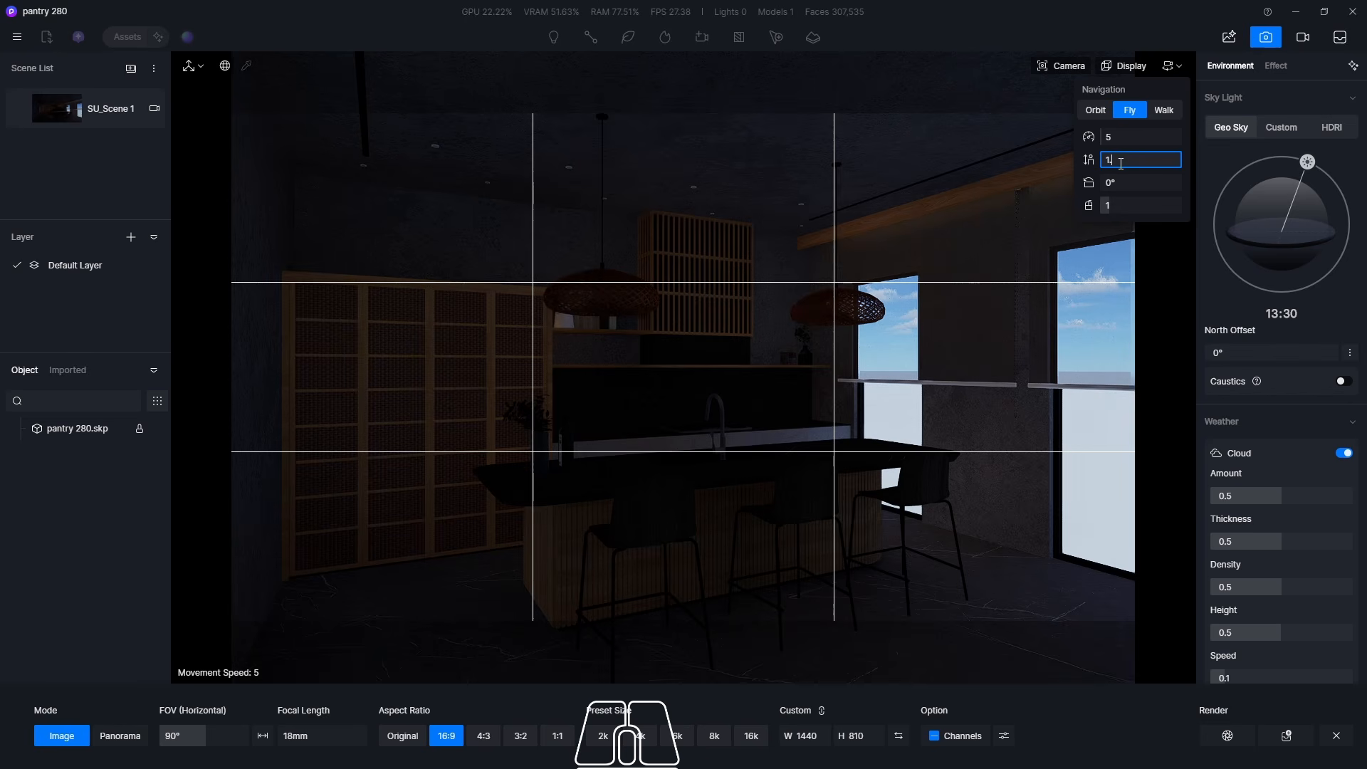
{"action": "key", "text": "Return"}
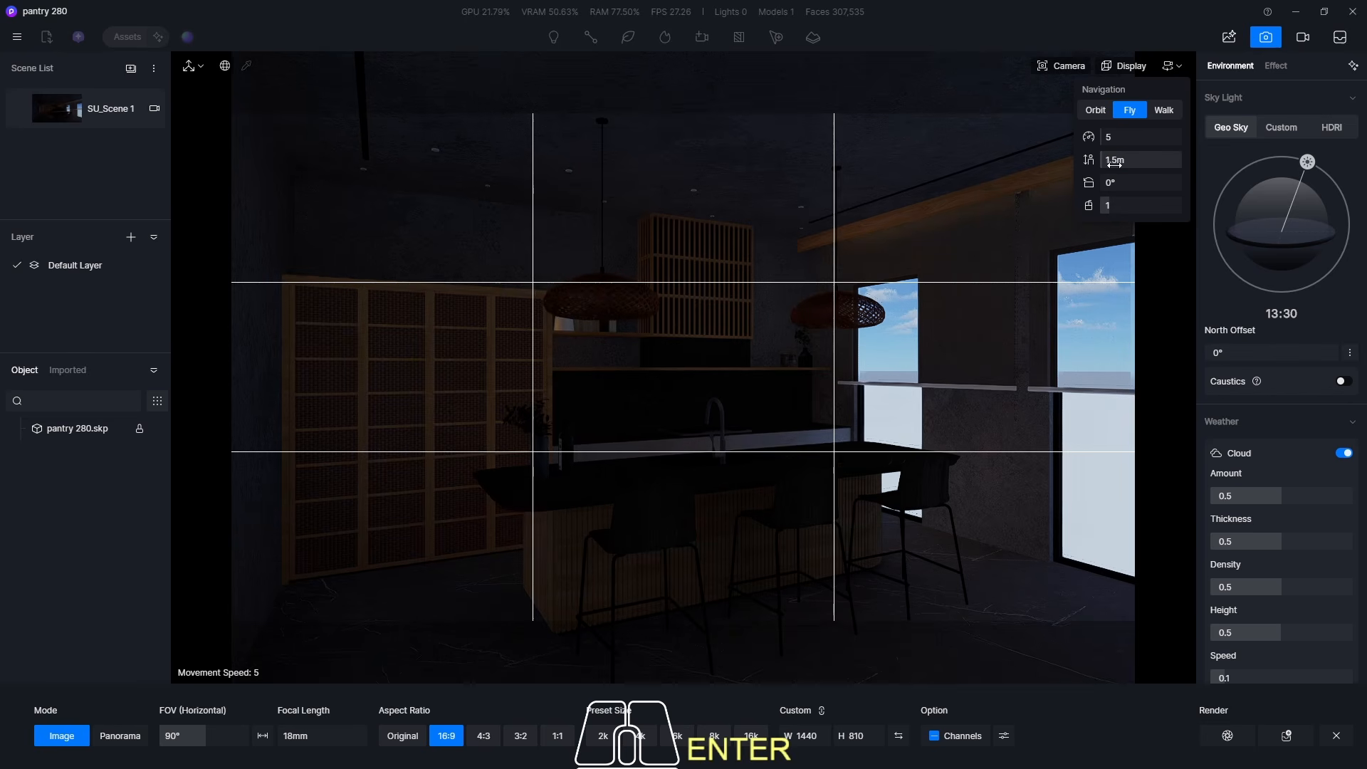
{"action": "left_click", "coordinate": [958, 32]}
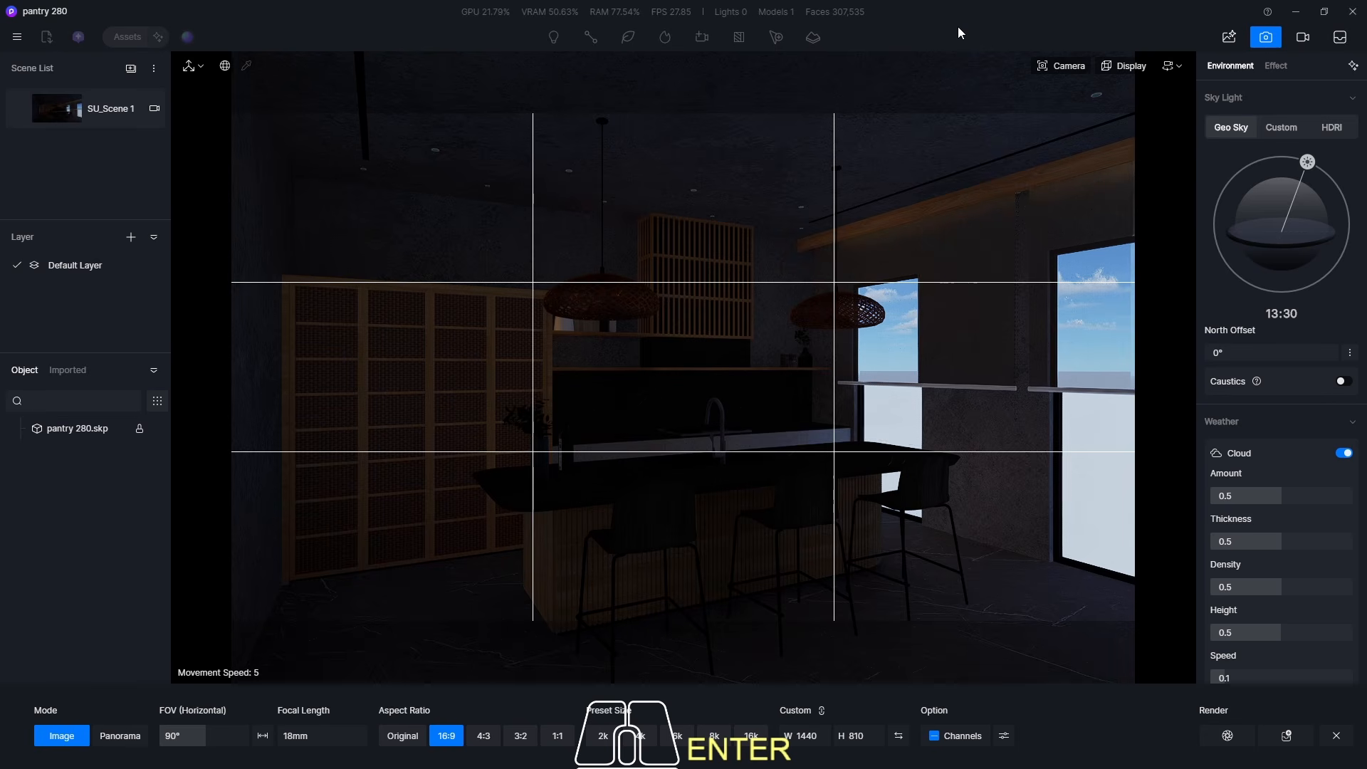
- Update SU_Scene 1 with the current camera view, trying two-point perspective and returning to the regular perspective
{"action": "left_click", "coordinate": [20, 110]}
{"action": "left_click", "coordinate": [1061, 66]}
{"action": "left_click", "coordinate": [1090, 383]}
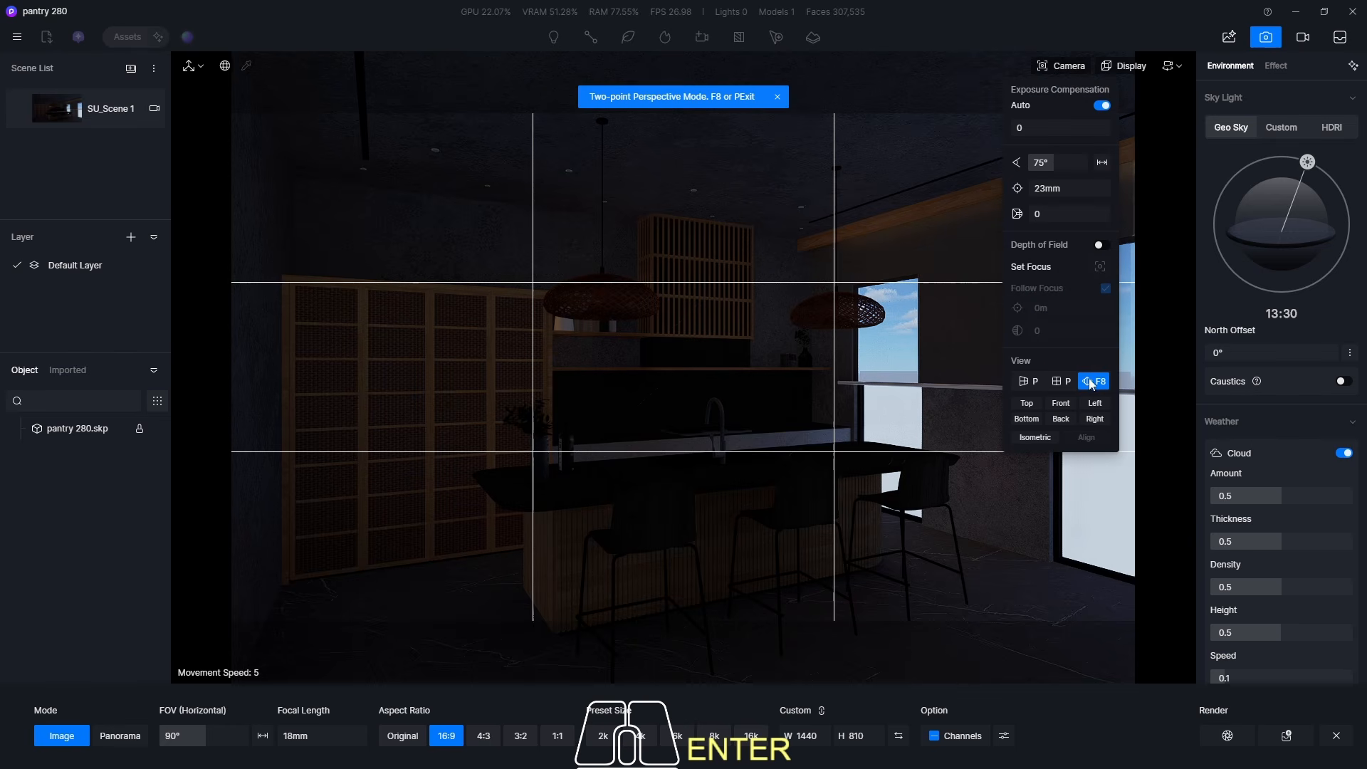
{"action": "left_click", "coordinate": [1027, 383]}
{"action": "left_click", "coordinate": [18, 112]}
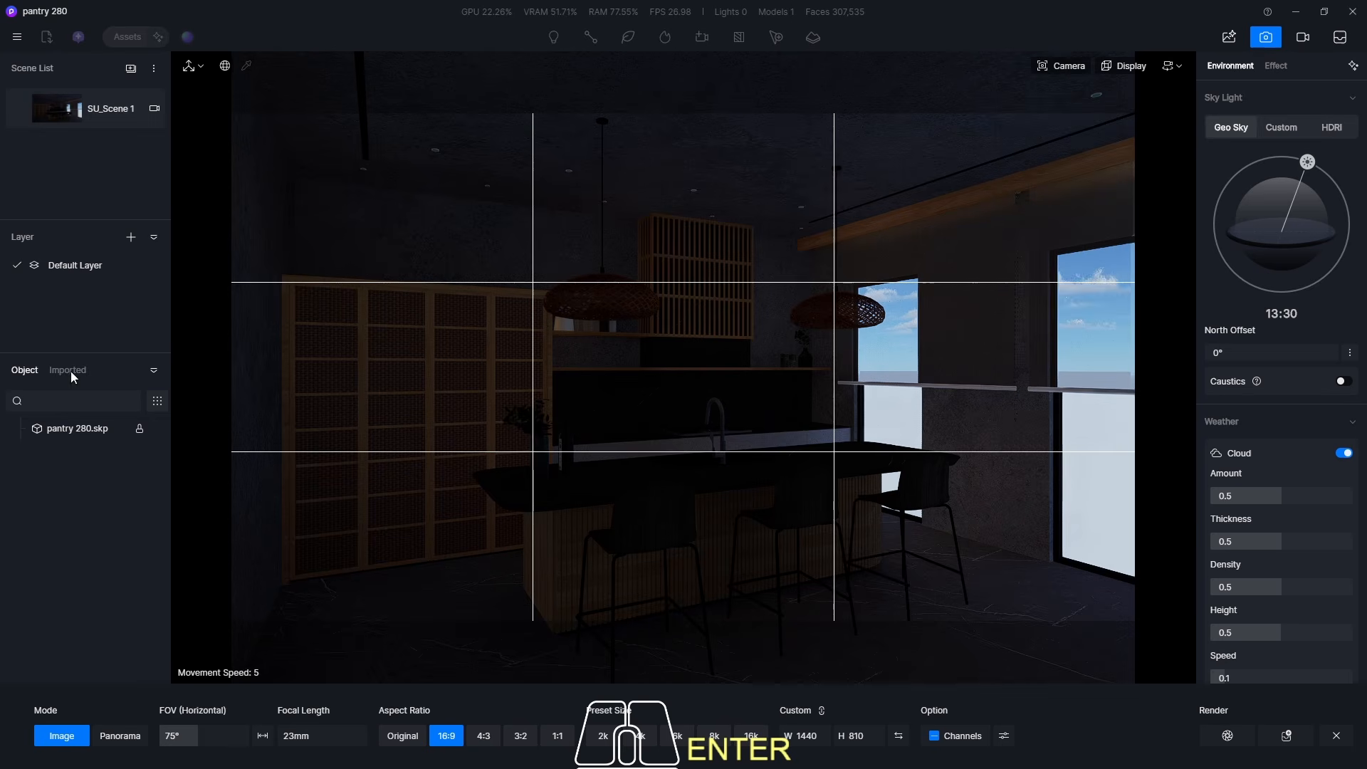
- Leave image render mode with the viewport's rule-of-thirds grid turned off and the navigation set to Orbit
{"action": "left_click", "coordinate": [1266, 36]}
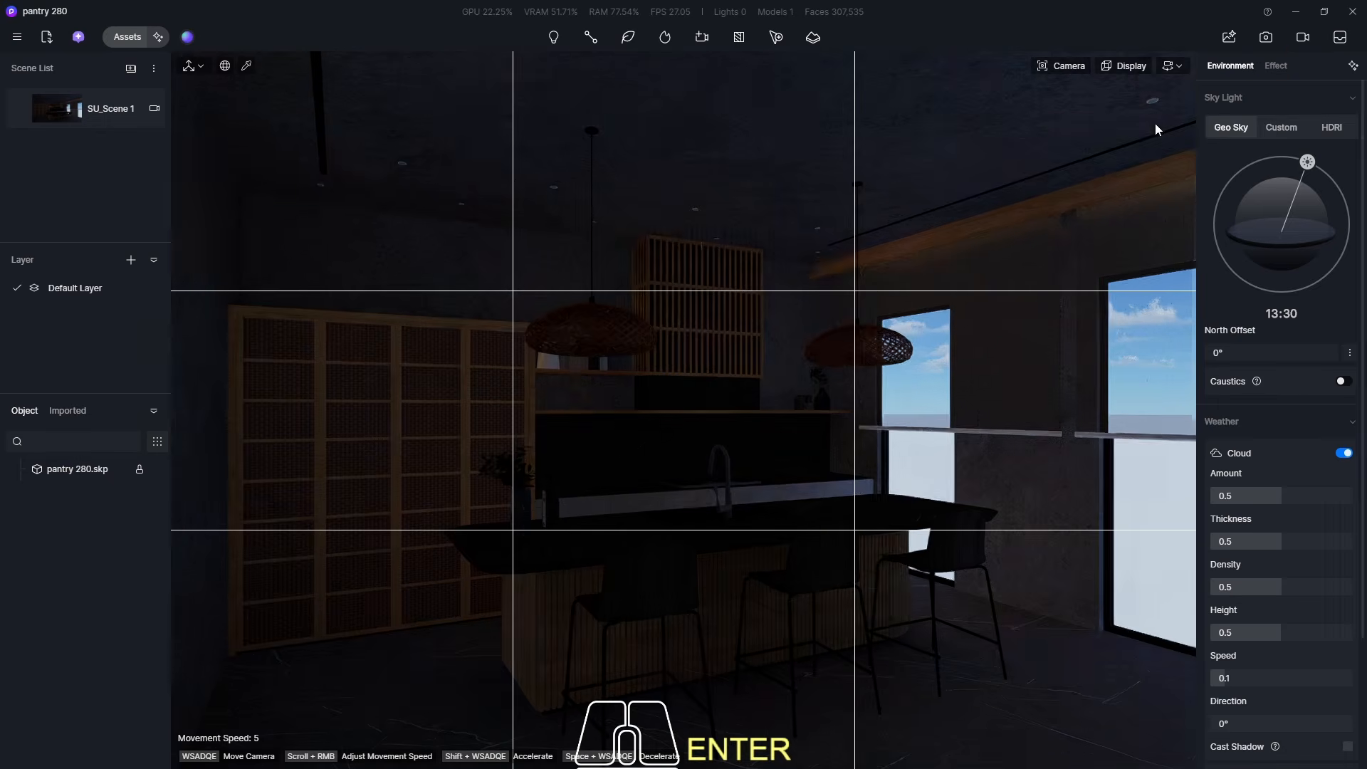
{"action": "left_click", "coordinate": [1119, 65]}
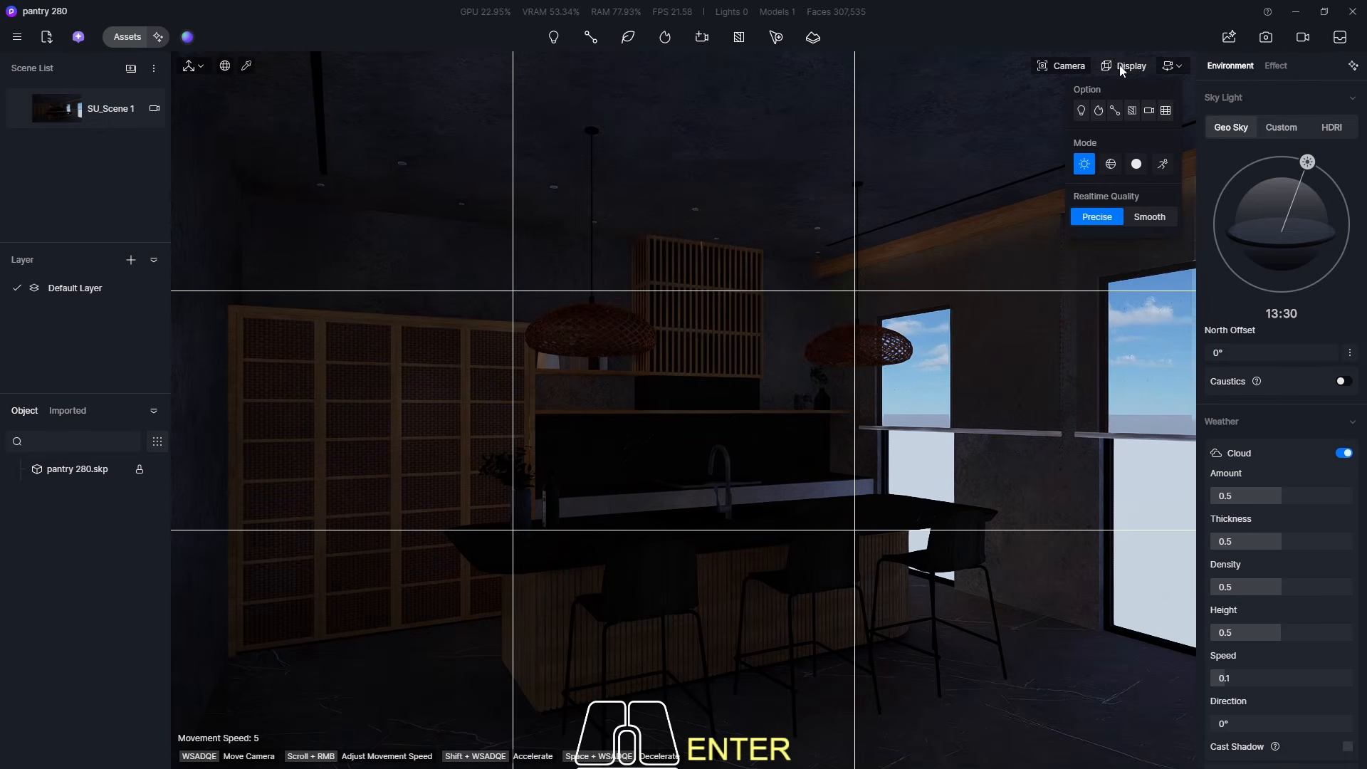
{"action": "left_click", "coordinate": [1166, 111]}
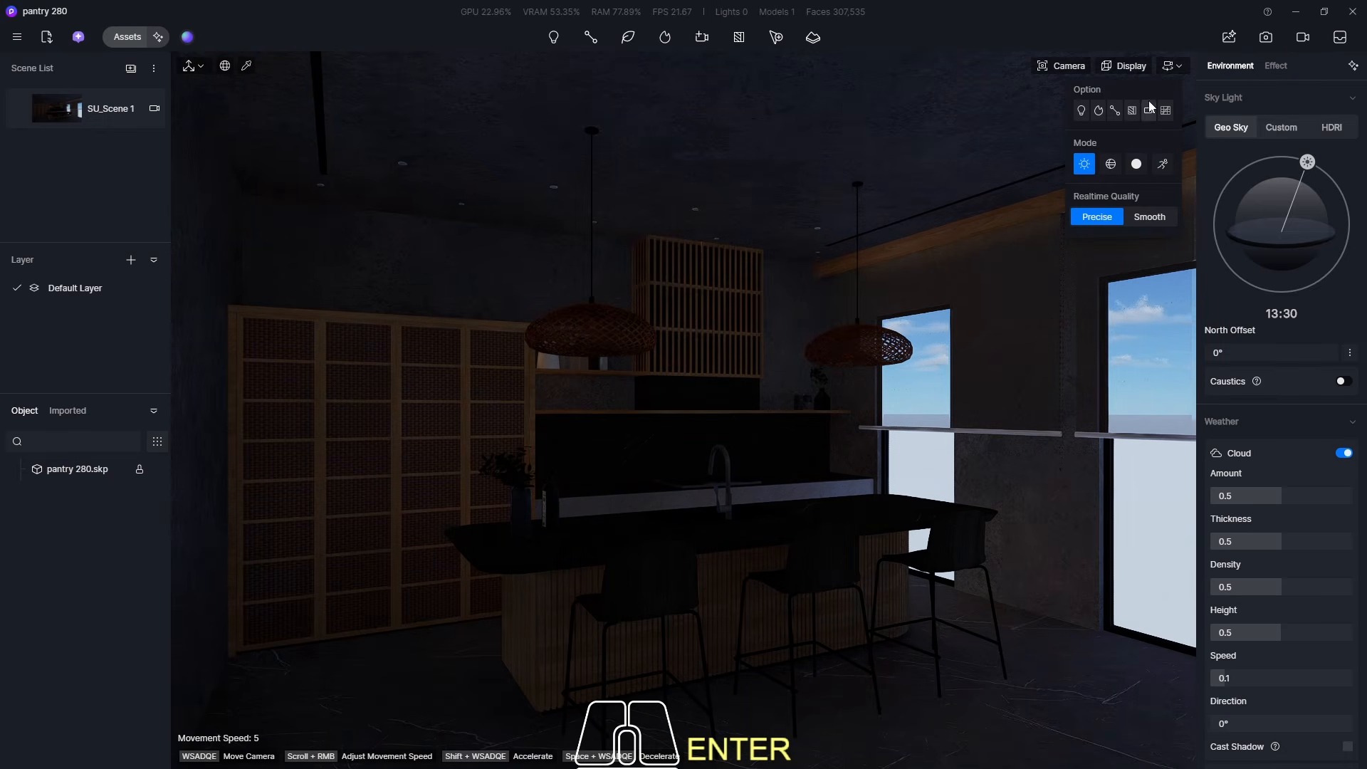
{"action": "left_click", "coordinate": [1172, 66]}
{"action": "left_click", "coordinate": [1095, 109]}
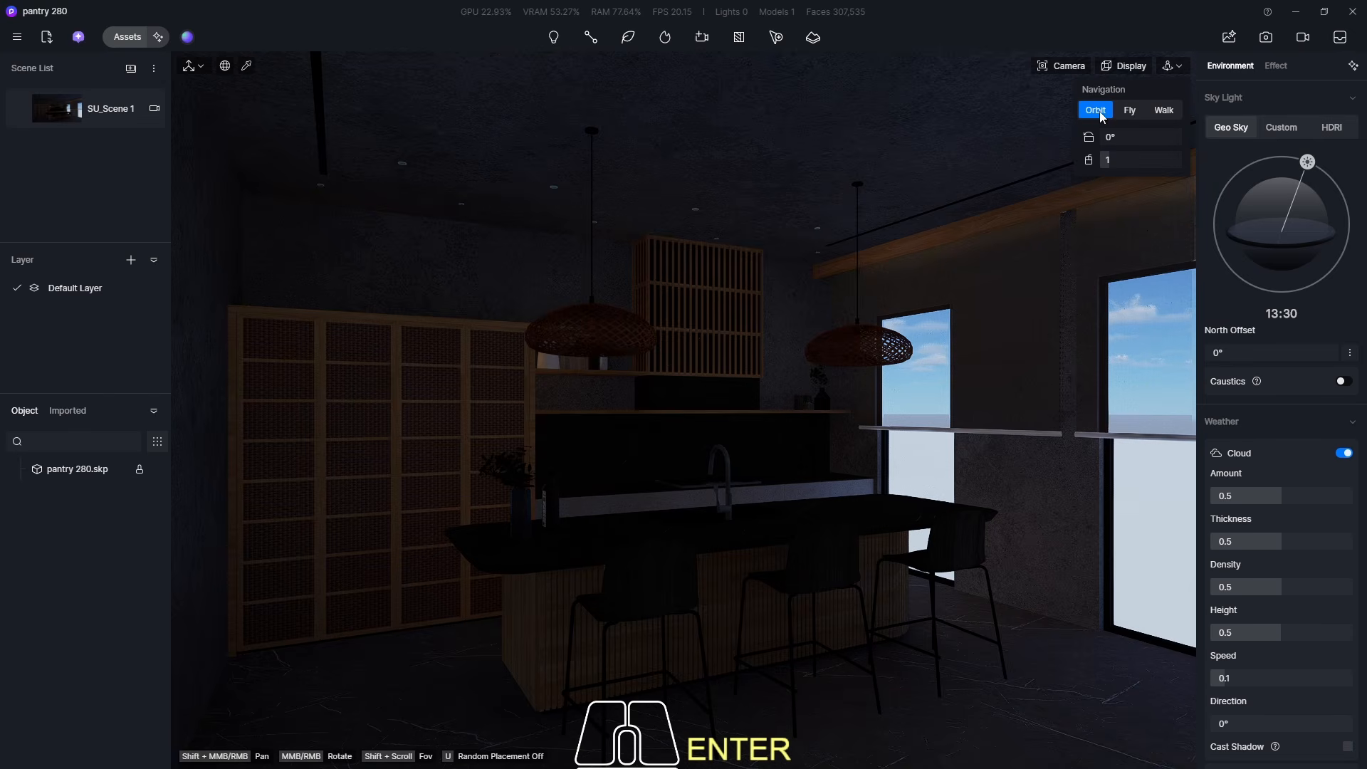
- Pick the Normal Glass material from the online Glass assets for the window beside the kitchen counter
{"action": "scroll", "coordinate": [762, 426], "scroll_direction": "up", "scroll_amount": 3}
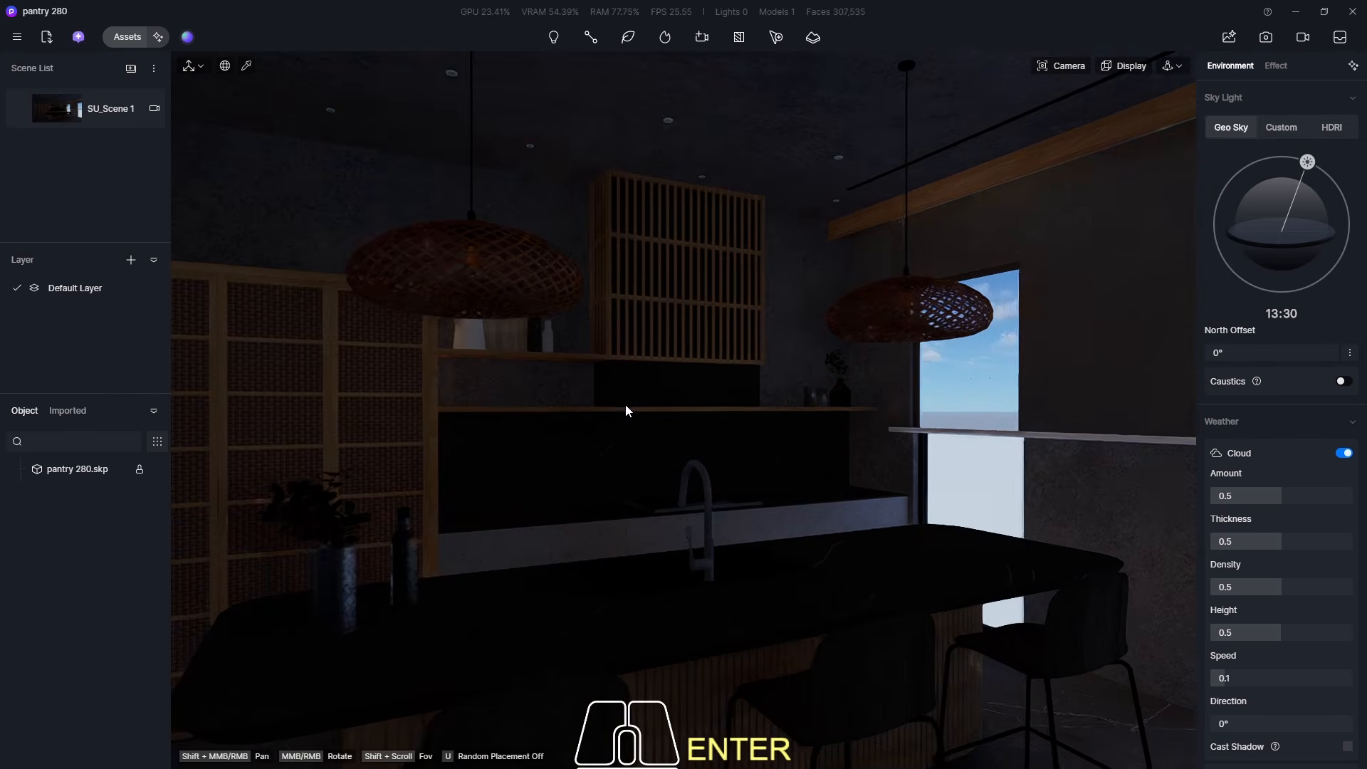
{"action": "scroll", "coordinate": [976, 505], "scroll_direction": "up", "scroll_amount": 5}
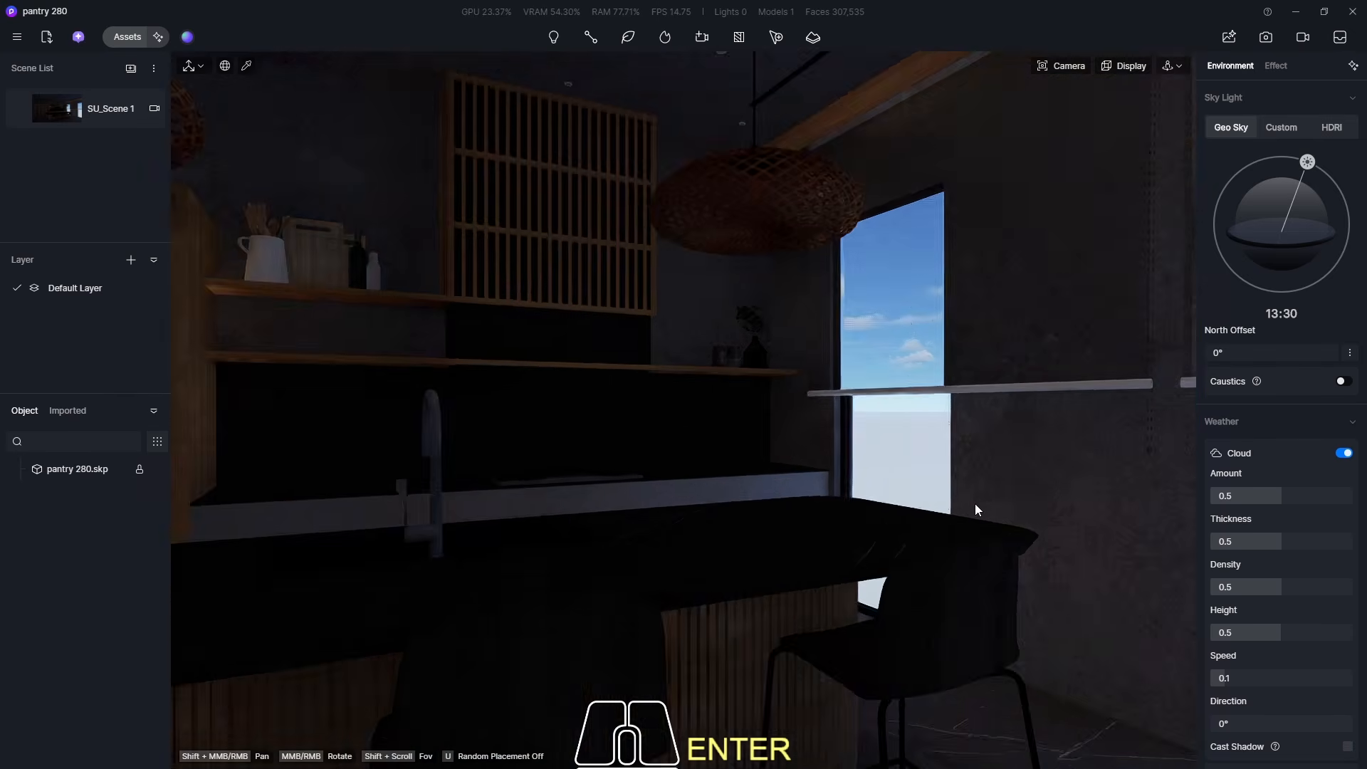
{"action": "scroll", "coordinate": [882, 453], "scroll_direction": "up", "scroll_amount": 5}
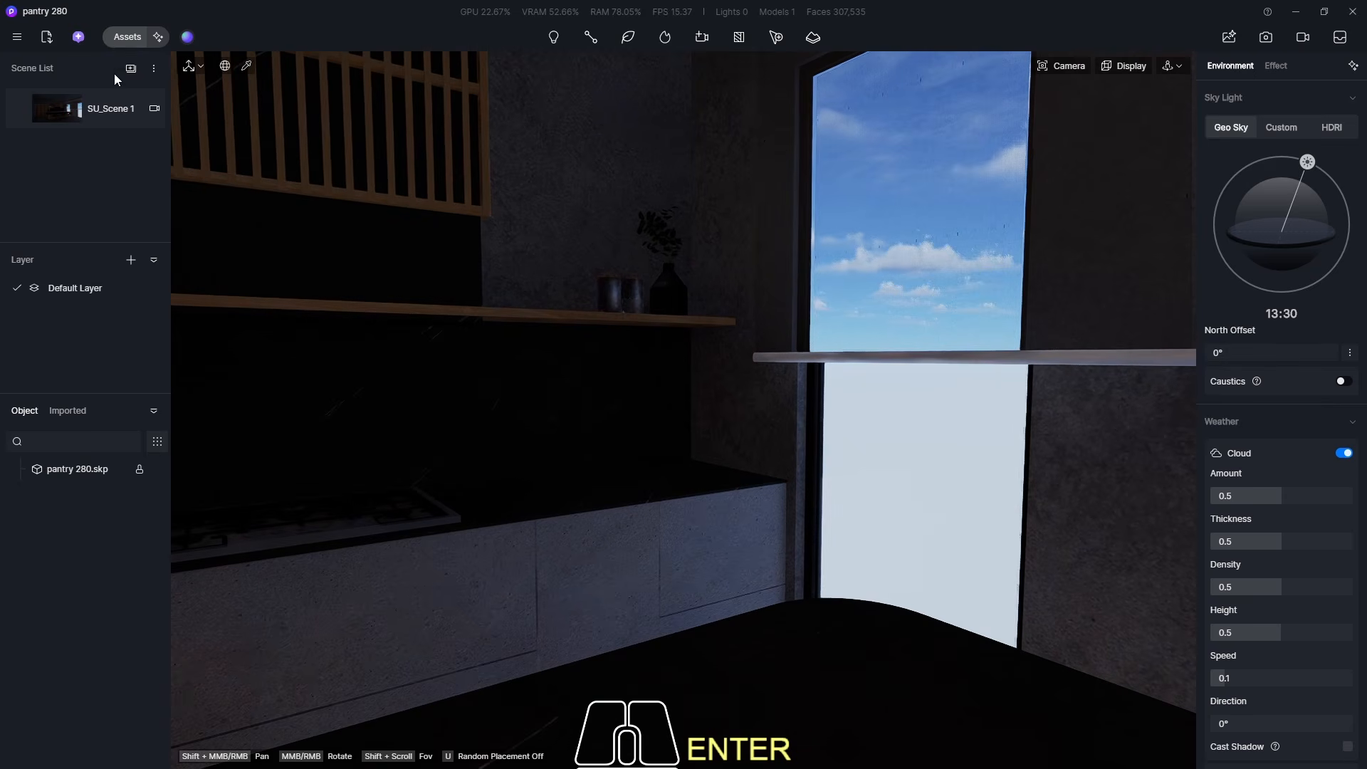
{"action": "left_click", "coordinate": [114, 38]}
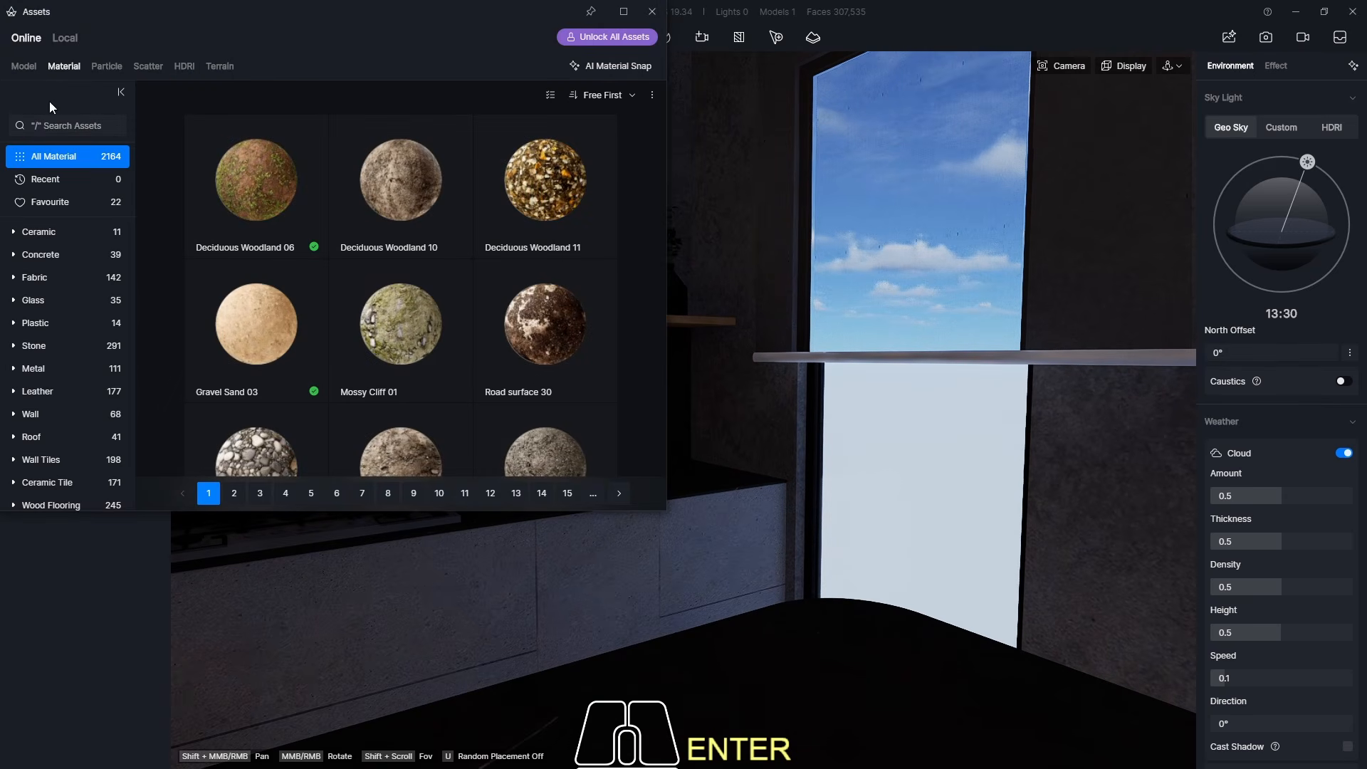
{"action": "left_click", "coordinate": [41, 302]}
{"action": "scroll", "coordinate": [400, 271], "scroll_direction": "down", "scroll_amount": 2}
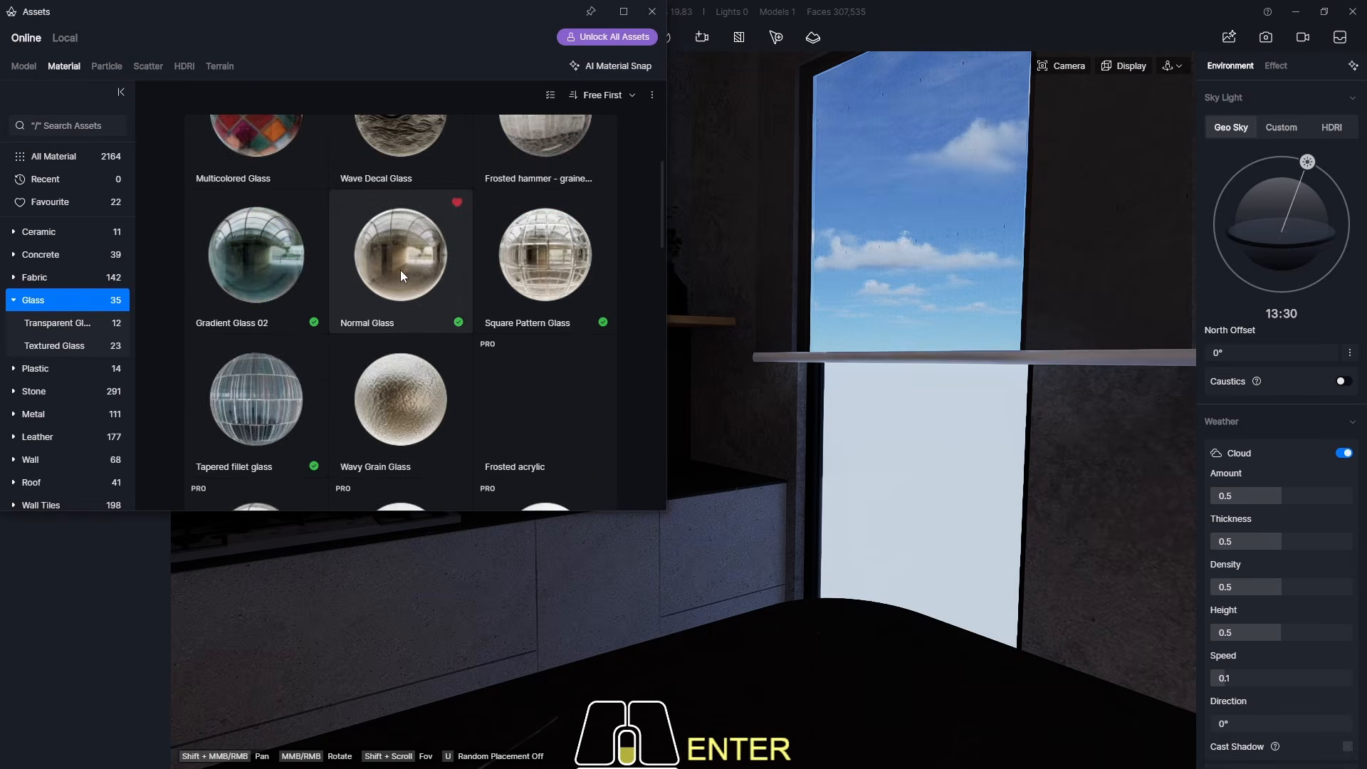
{"action": "scroll", "coordinate": [400, 271], "scroll_direction": "up", "scroll_amount": 2}
{"action": "left_click", "coordinate": [398, 390]}
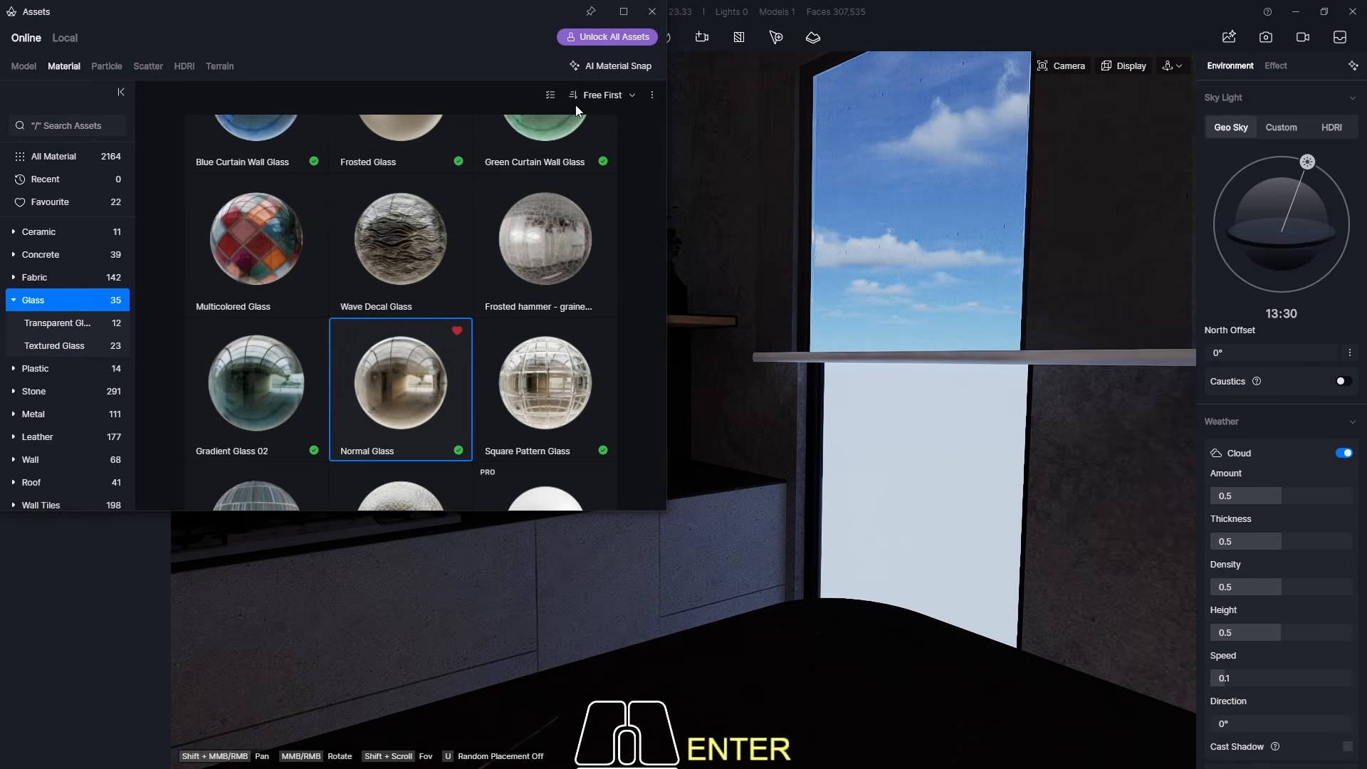
{"action": "left_click", "coordinate": [652, 12]}
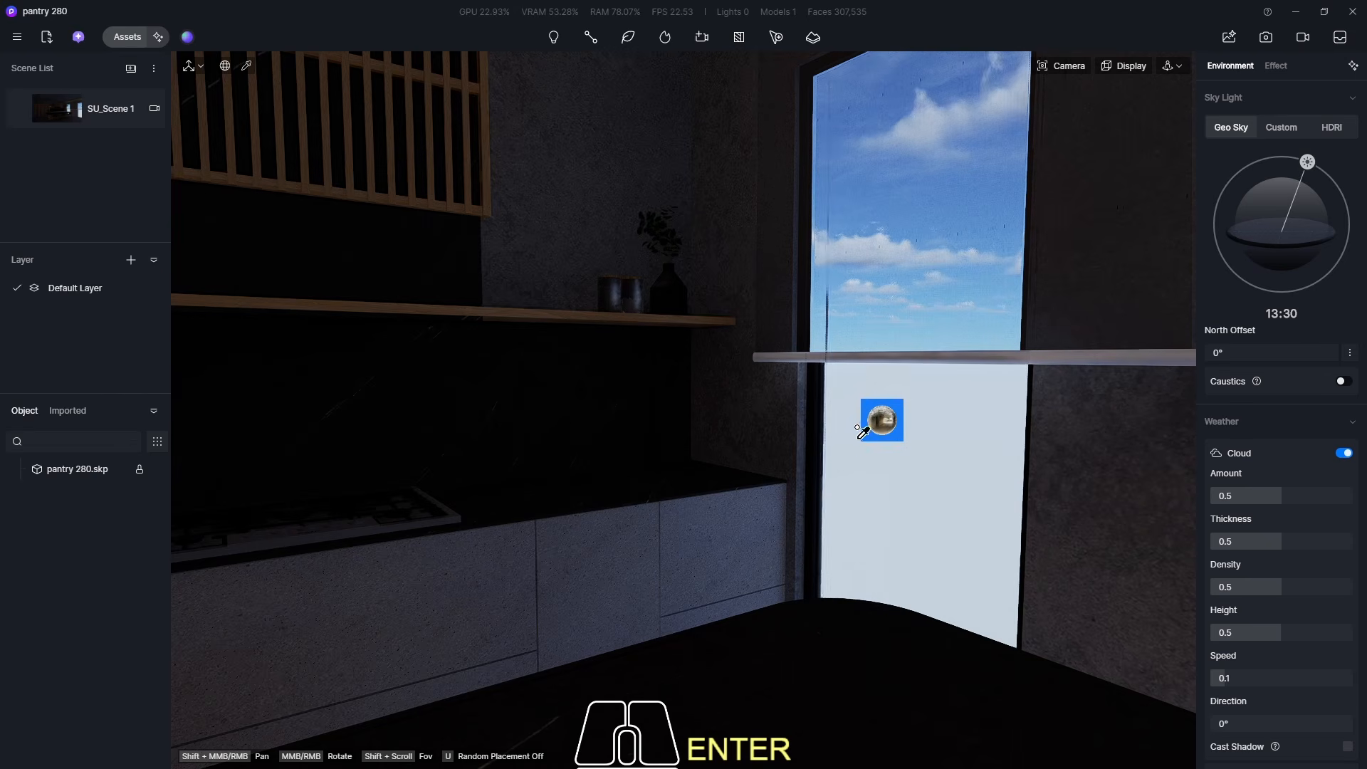
- Apply the Normal Glass material to the window pane beside the counter and return to the SU_Scene 1 view
{"action": "middle_click_drag", "start_coordinate": [862, 431], "coordinate": [696, 543]}
{"action": "left_click", "coordinate": [696, 543]}
{"action": "scroll", "coordinate": [696, 546], "scroll_direction": "up", "scroll_amount": 4}
{"action": "key", "text": "ctrl"}
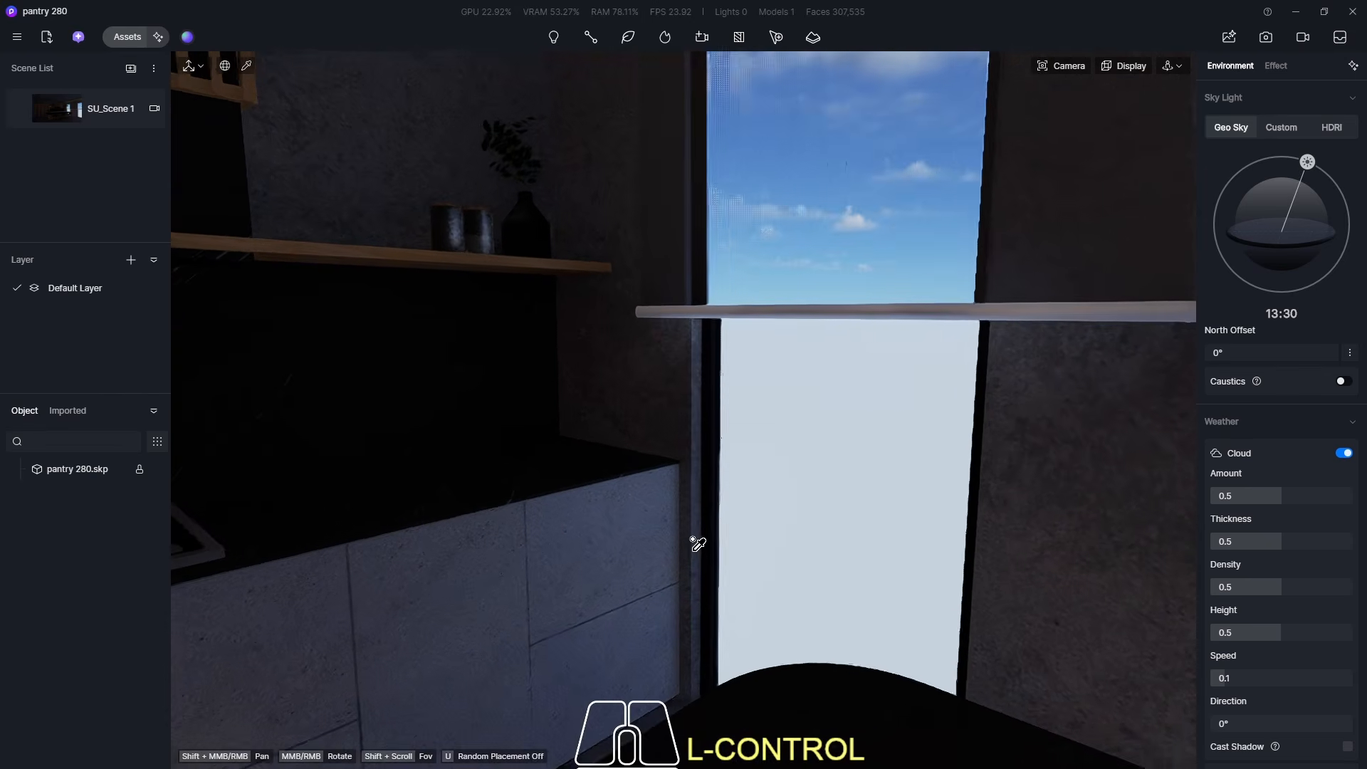
{"action": "left_click", "coordinate": [839, 506]}
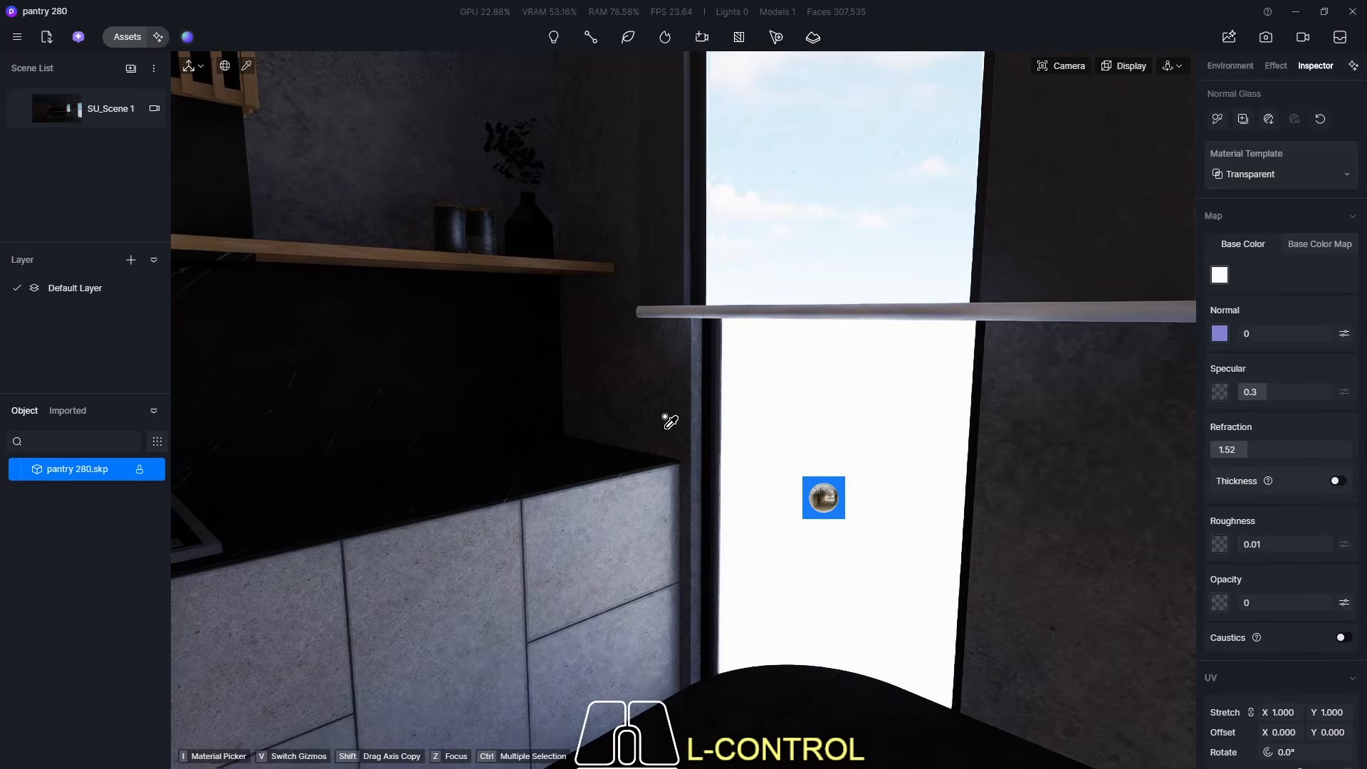
{"action": "middle_click_drag", "start_coordinate": [669, 421], "coordinate": [772, 397]}
{"action": "left_click", "coordinate": [61, 113]}
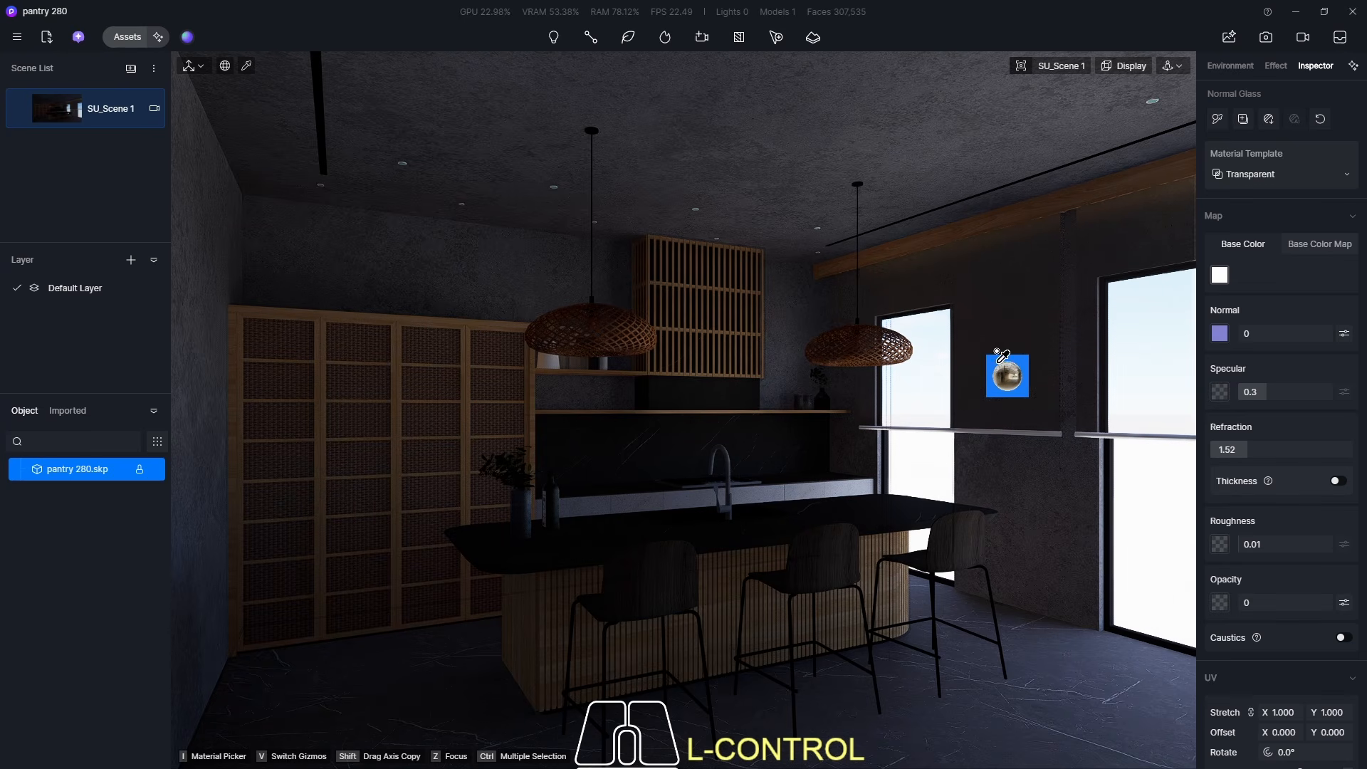
- Pick the White Gauze Curtain3 material from the online Fabric assets for the roller blinds at the windows
{"action": "scroll", "coordinate": [1142, 359], "scroll_direction": "up", "scroll_amount": 8}
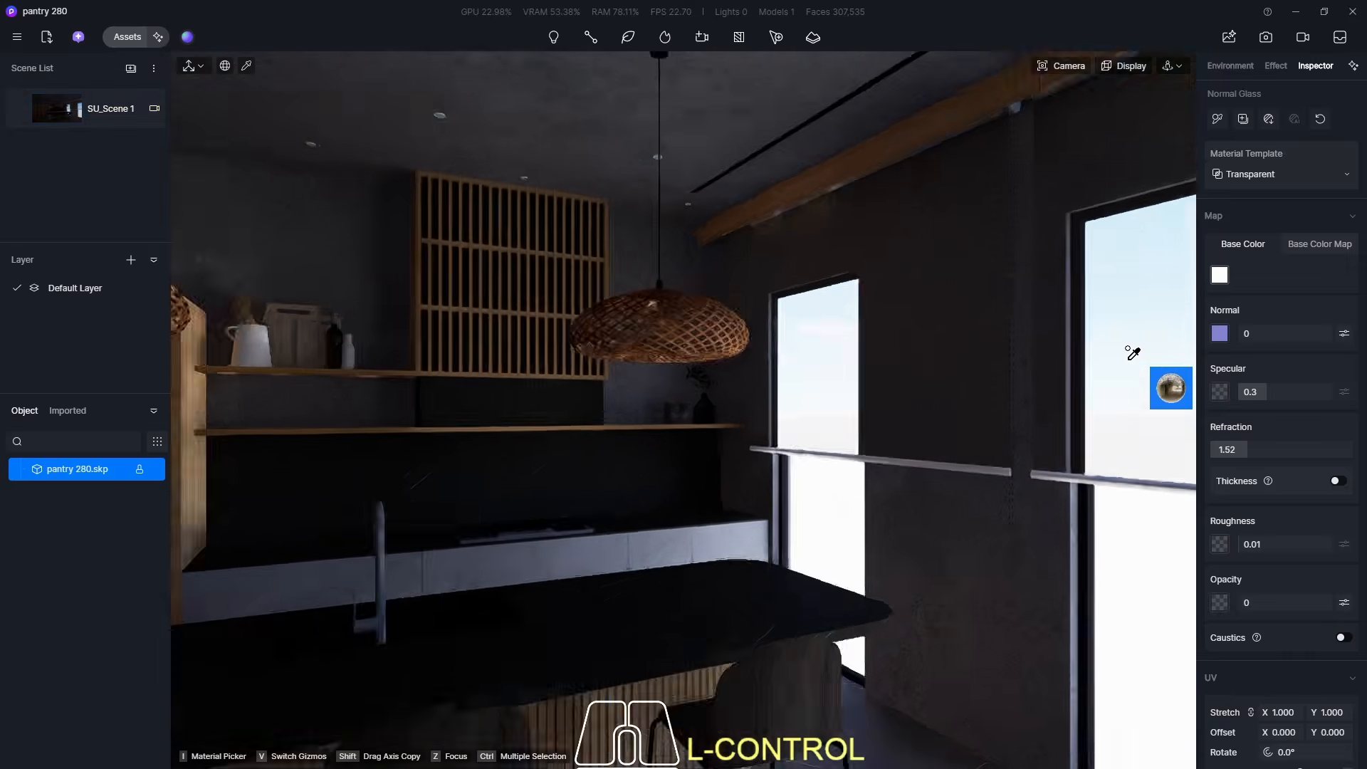
{"action": "scroll", "coordinate": [746, 424], "scroll_direction": "up", "scroll_amount": 3}
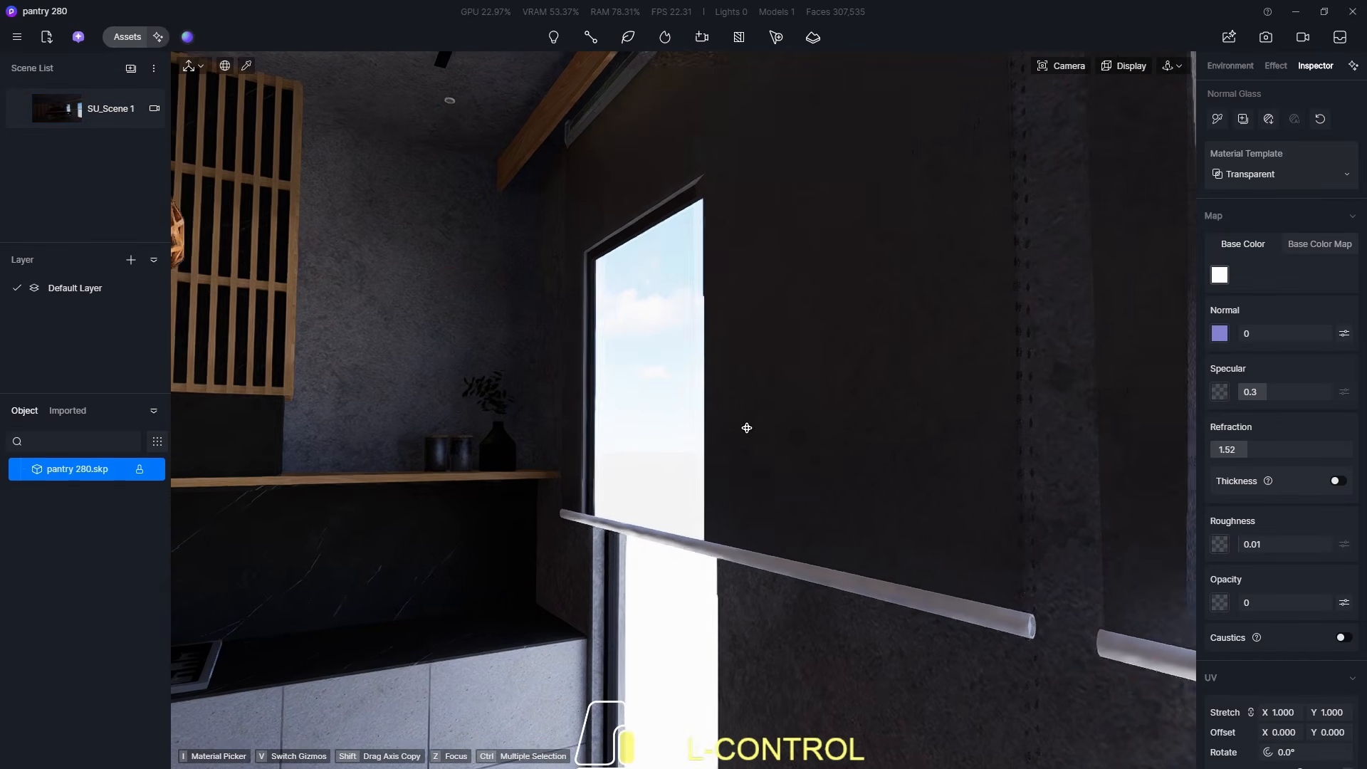
{"action": "left_click", "coordinate": [663, 442]}
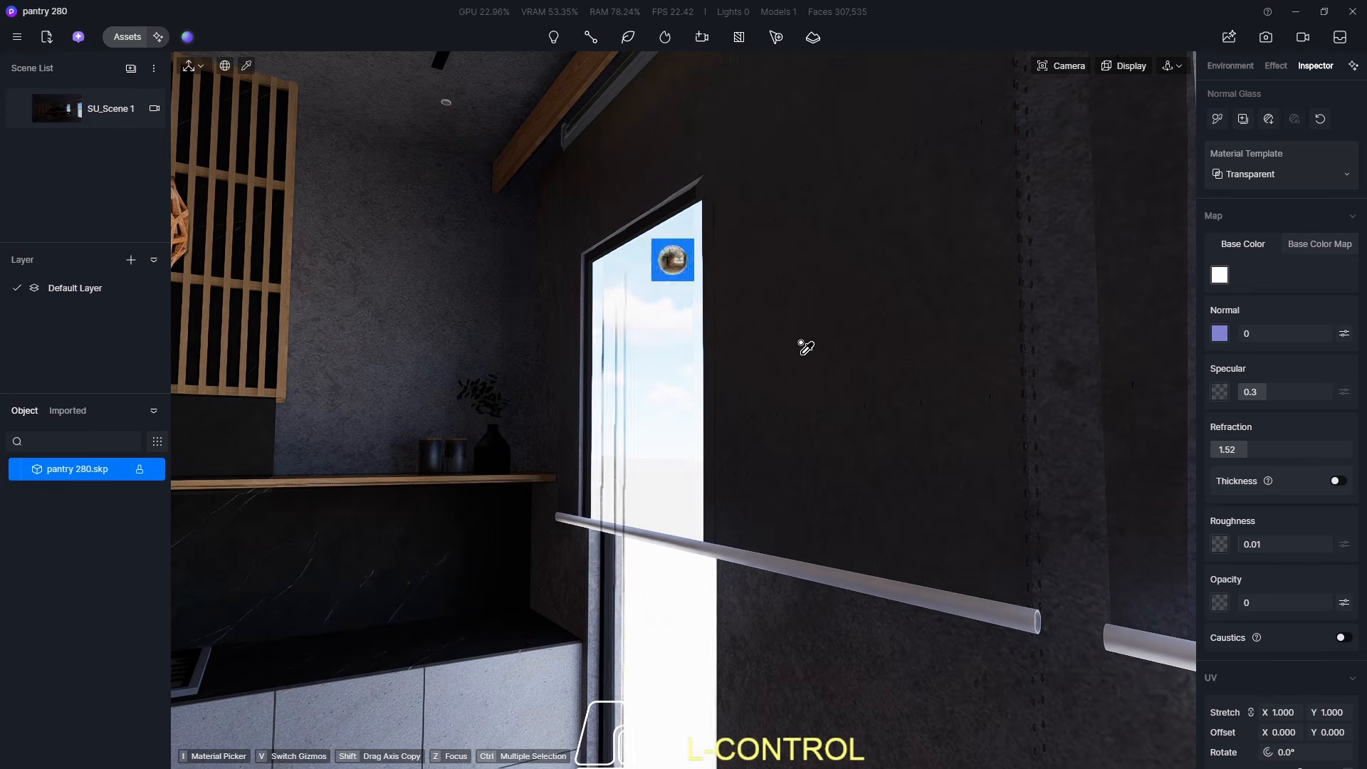
{"action": "left_click", "coordinate": [113, 39]}
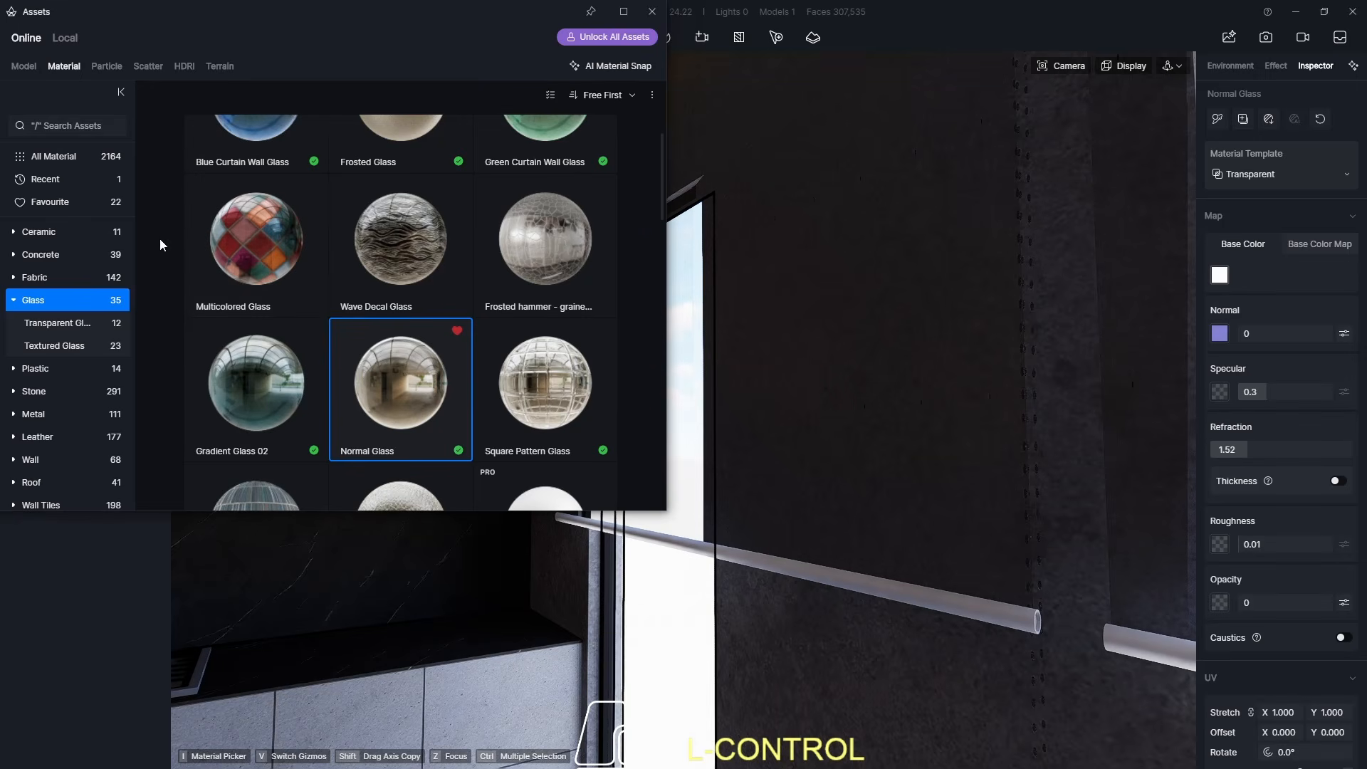
{"action": "left_click", "coordinate": [44, 277]}
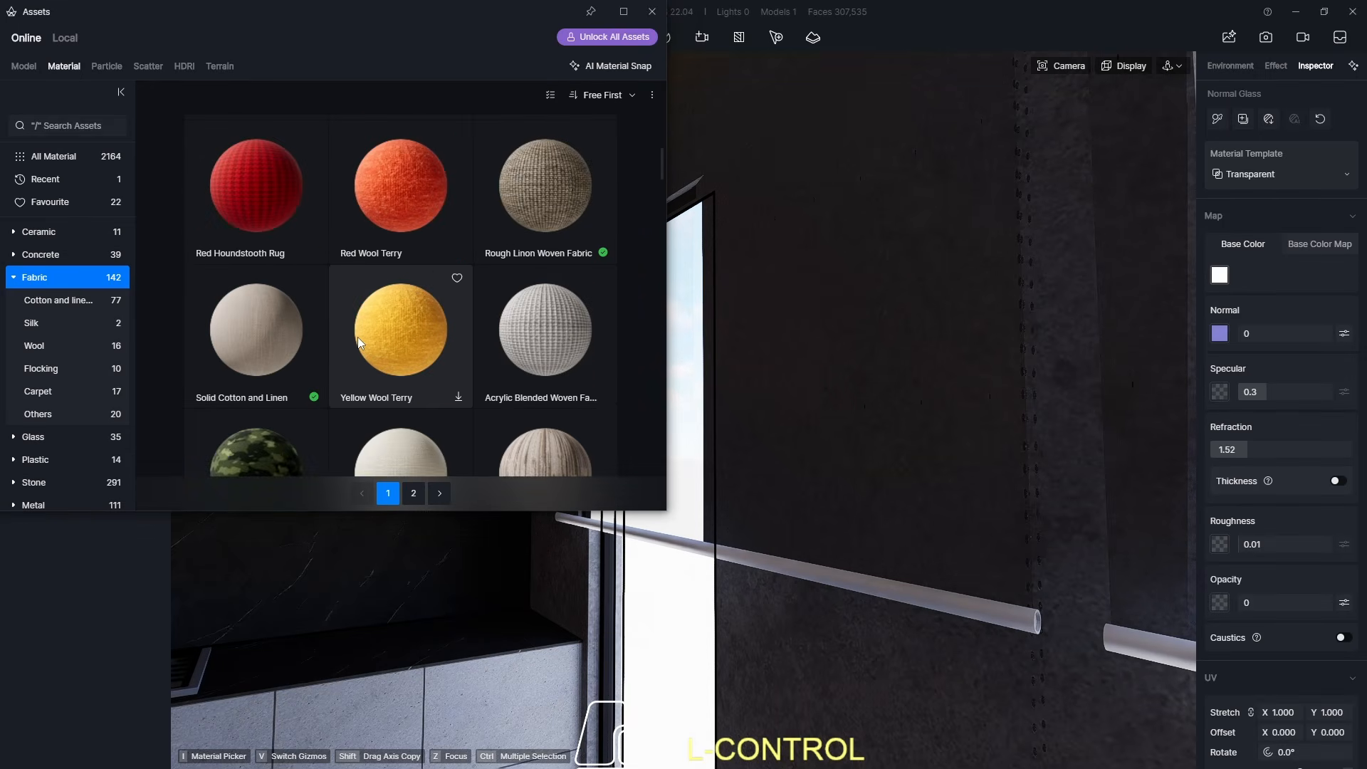
{"action": "scroll", "coordinate": [389, 331], "scroll_direction": "down", "scroll_amount": 5}
{"action": "scroll", "coordinate": [389, 330], "scroll_direction": "down", "scroll_amount": 10}
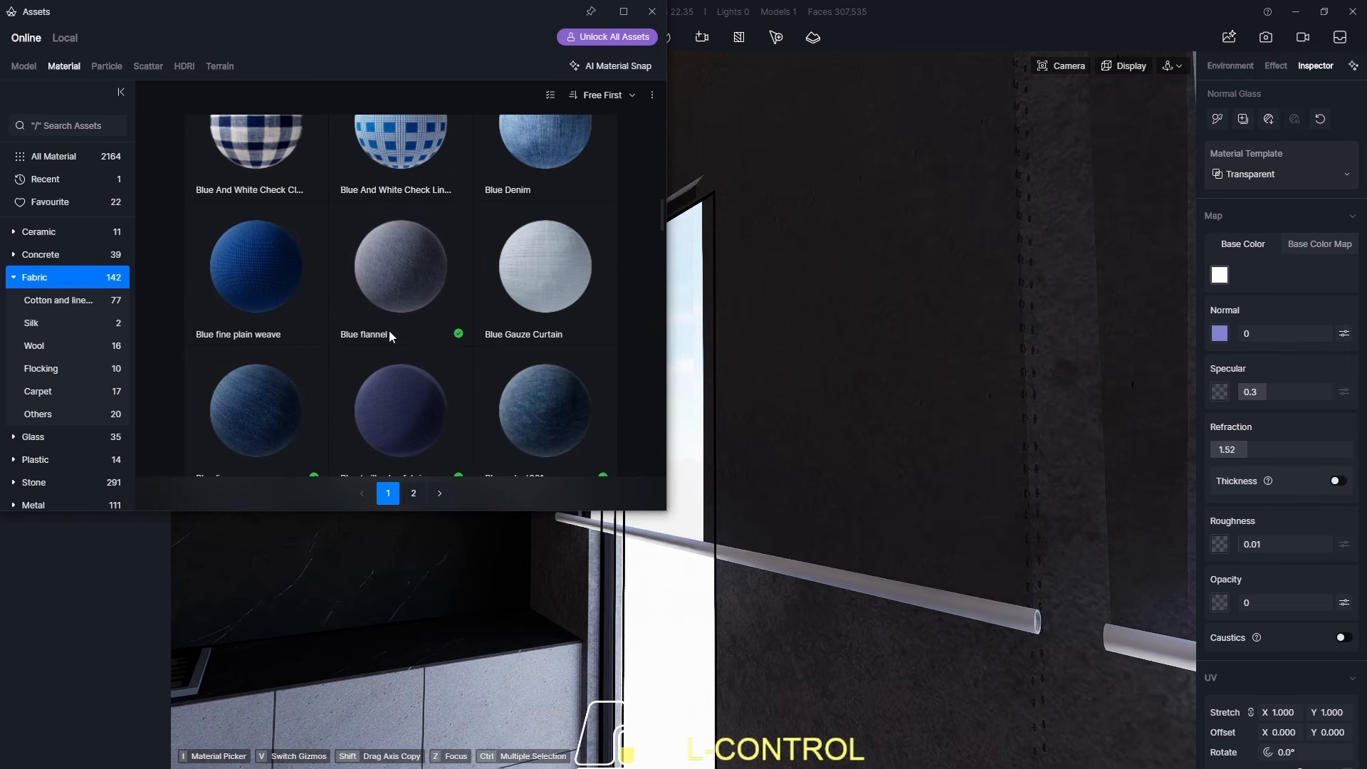
{"action": "scroll", "coordinate": [389, 331], "scroll_direction": "down", "scroll_amount": 9}
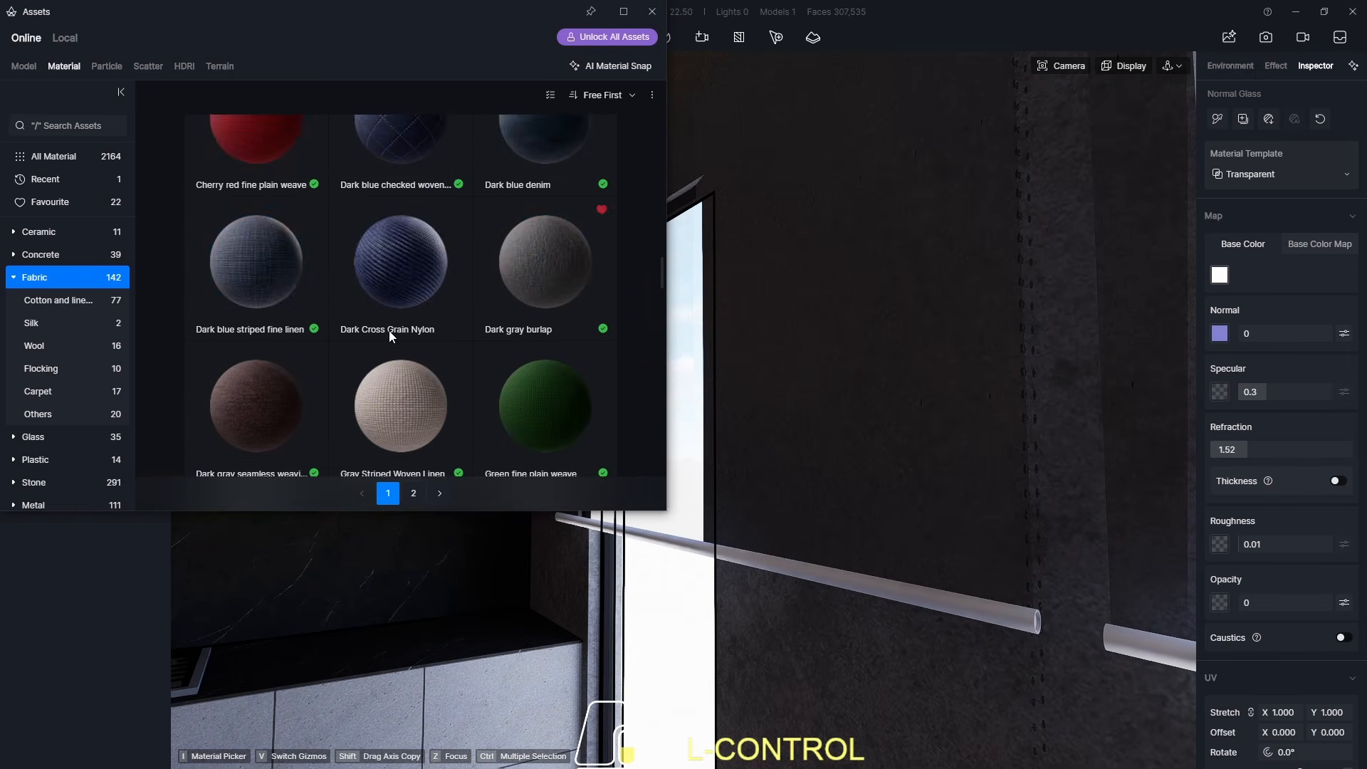
{"action": "scroll", "coordinate": [304, 347], "scroll_direction": "down", "scroll_amount": 5}
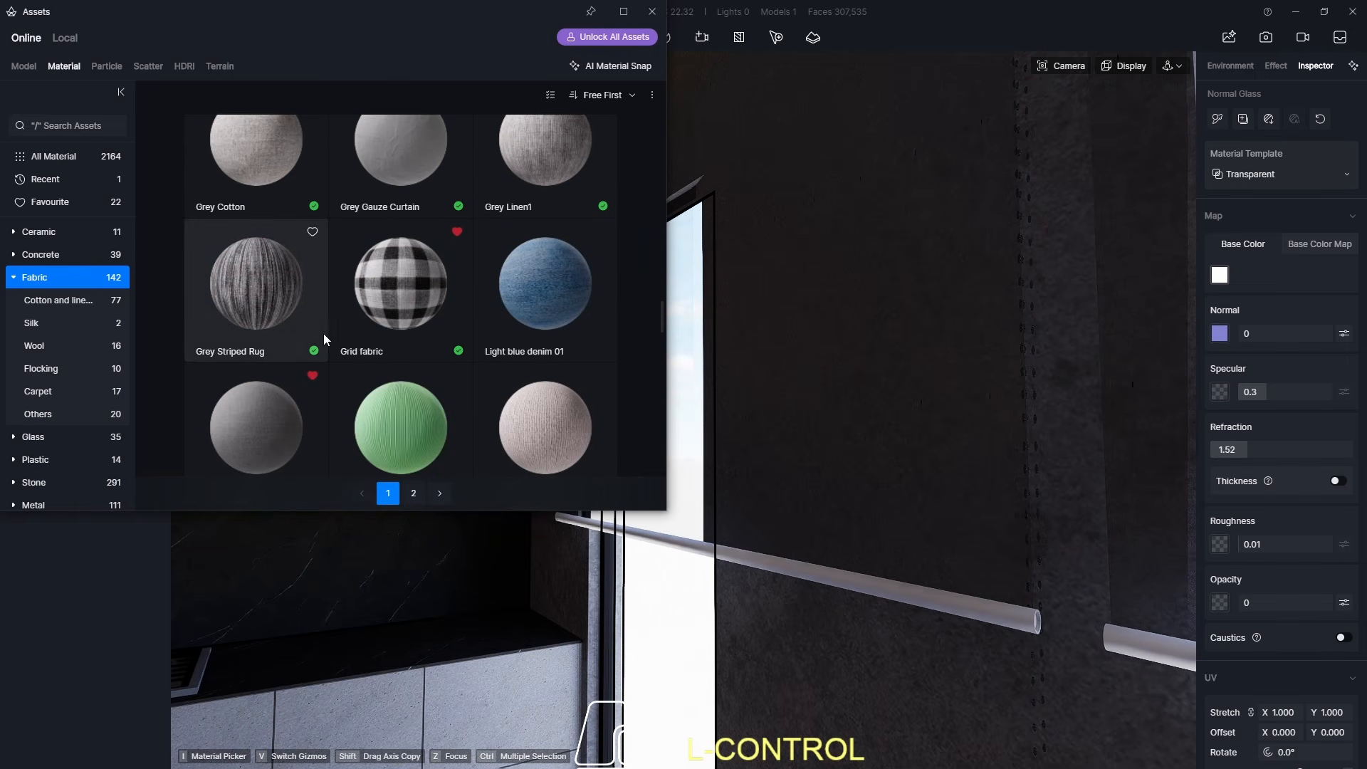
{"action": "scroll", "coordinate": [304, 347], "scroll_direction": "down", "scroll_amount": 10}
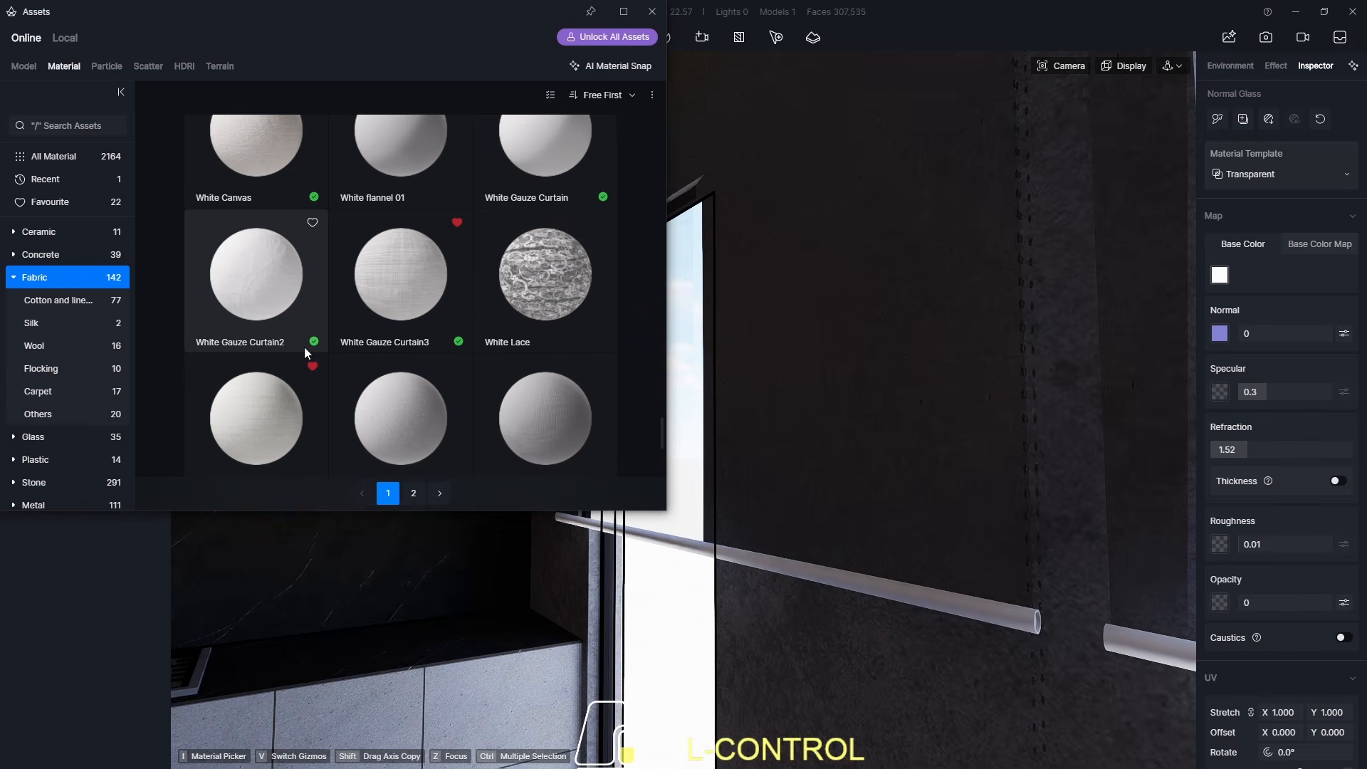
{"action": "left_click", "coordinate": [403, 307]}
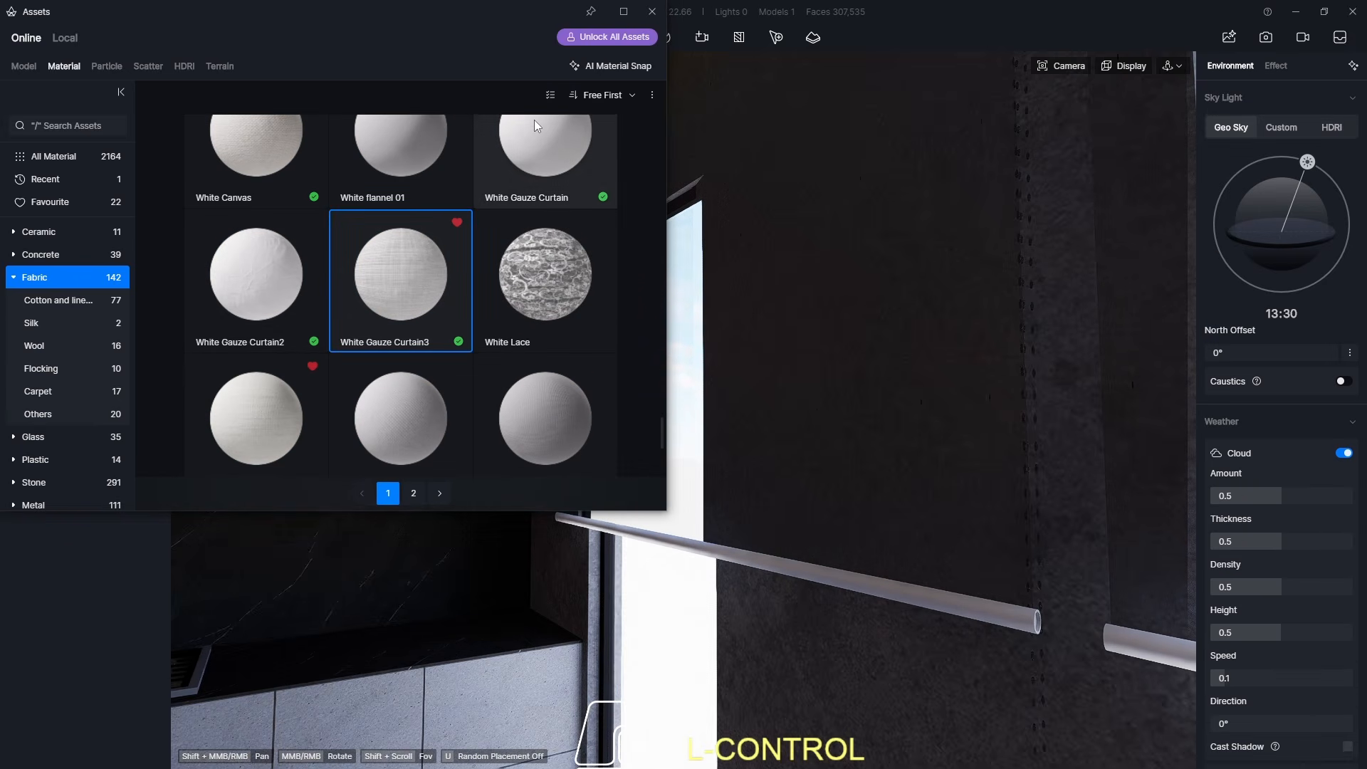
{"action": "left_click", "coordinate": [652, 11]}
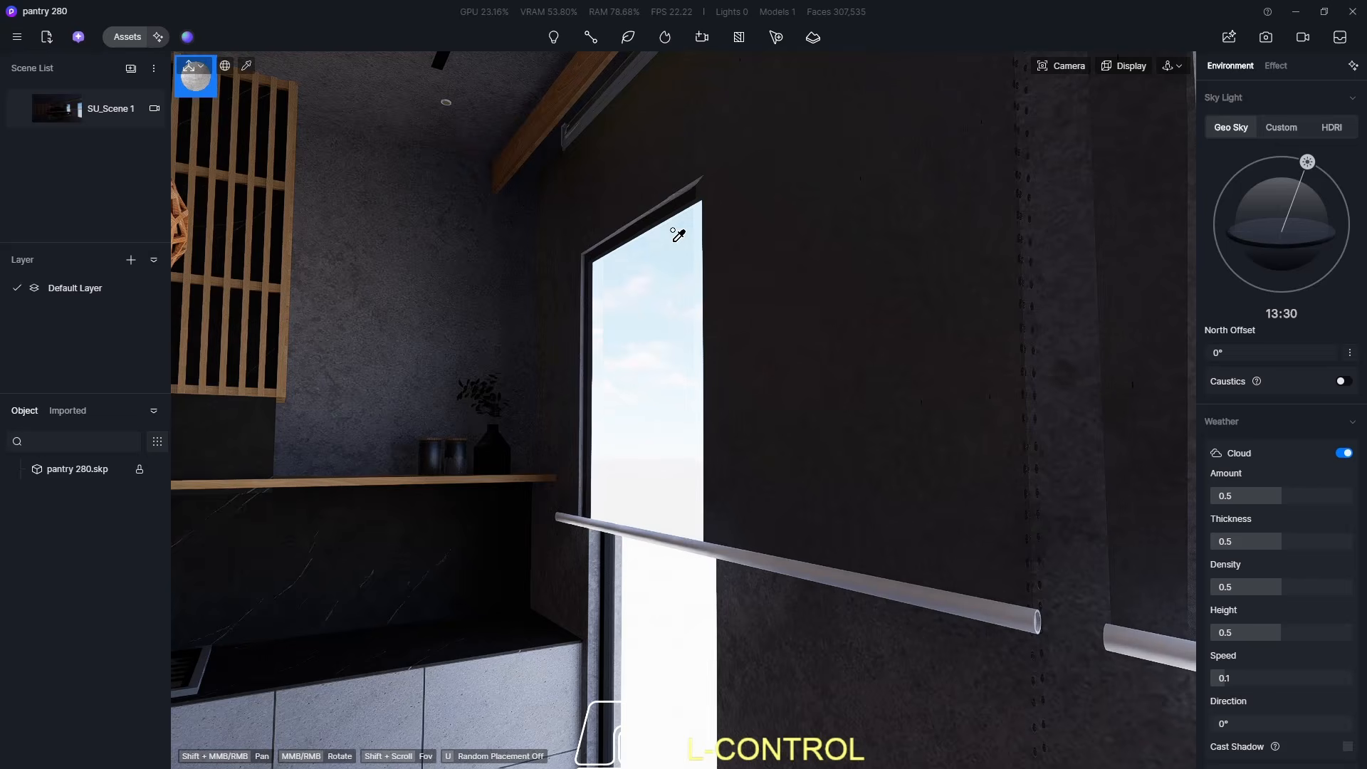
- Apply the White Gauze Curtain3 material to the window roller blinds and return to the SU_Scene 1 view
{"action": "left_click", "coordinate": [650, 408]}
{"action": "right_click_drag", "start_coordinate": [650, 407], "coordinate": [597, 470]}
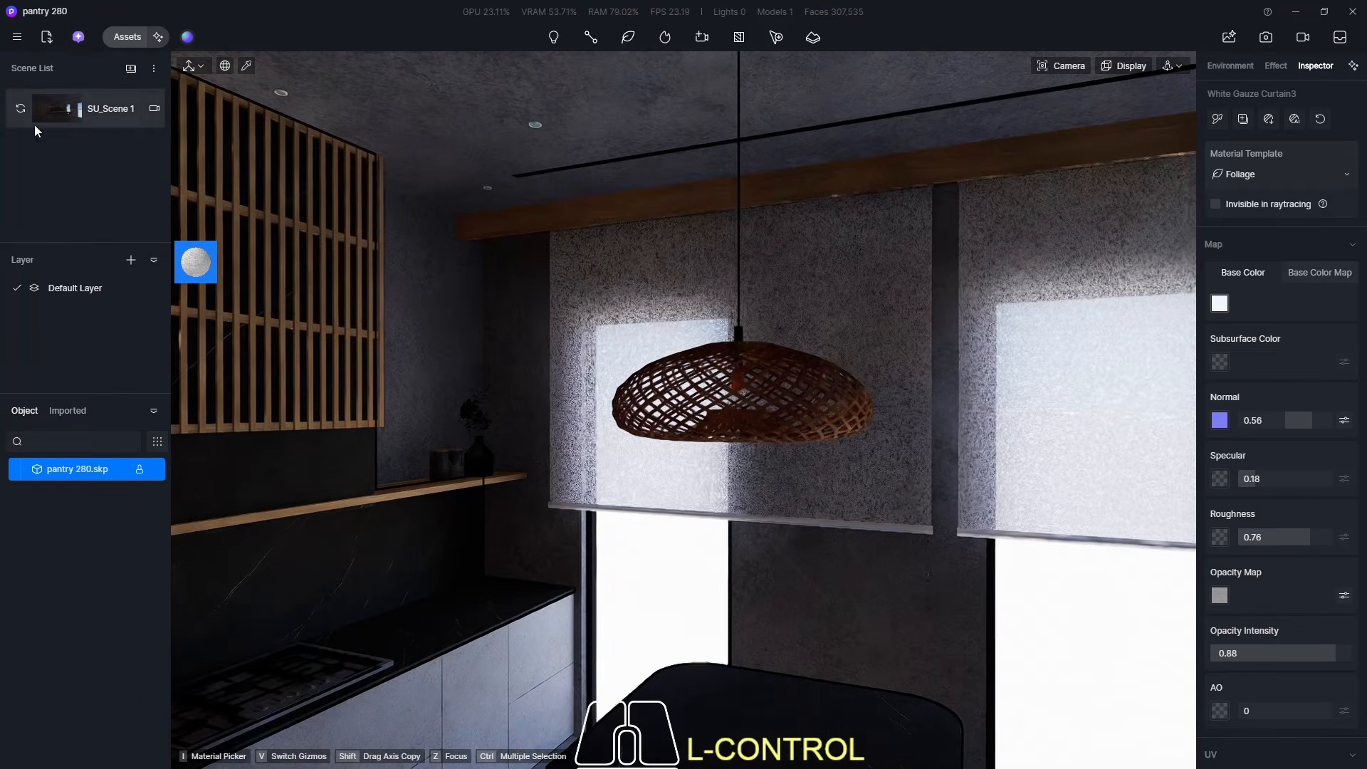
{"action": "left_click", "coordinate": [57, 100]}
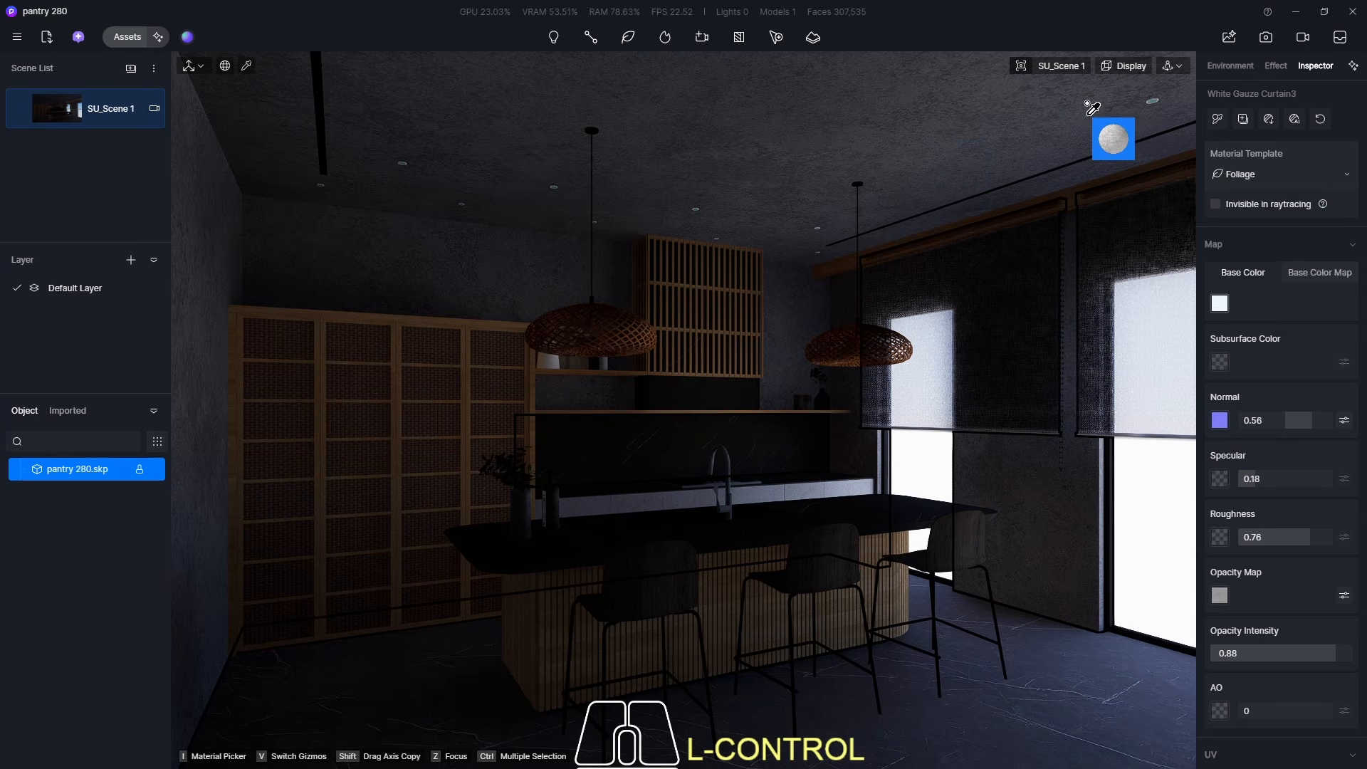
- Switch the environment's sky light to HDRI and load the custom btrr 8000×4000 image
{"action": "left_click", "coordinate": [1237, 69]}
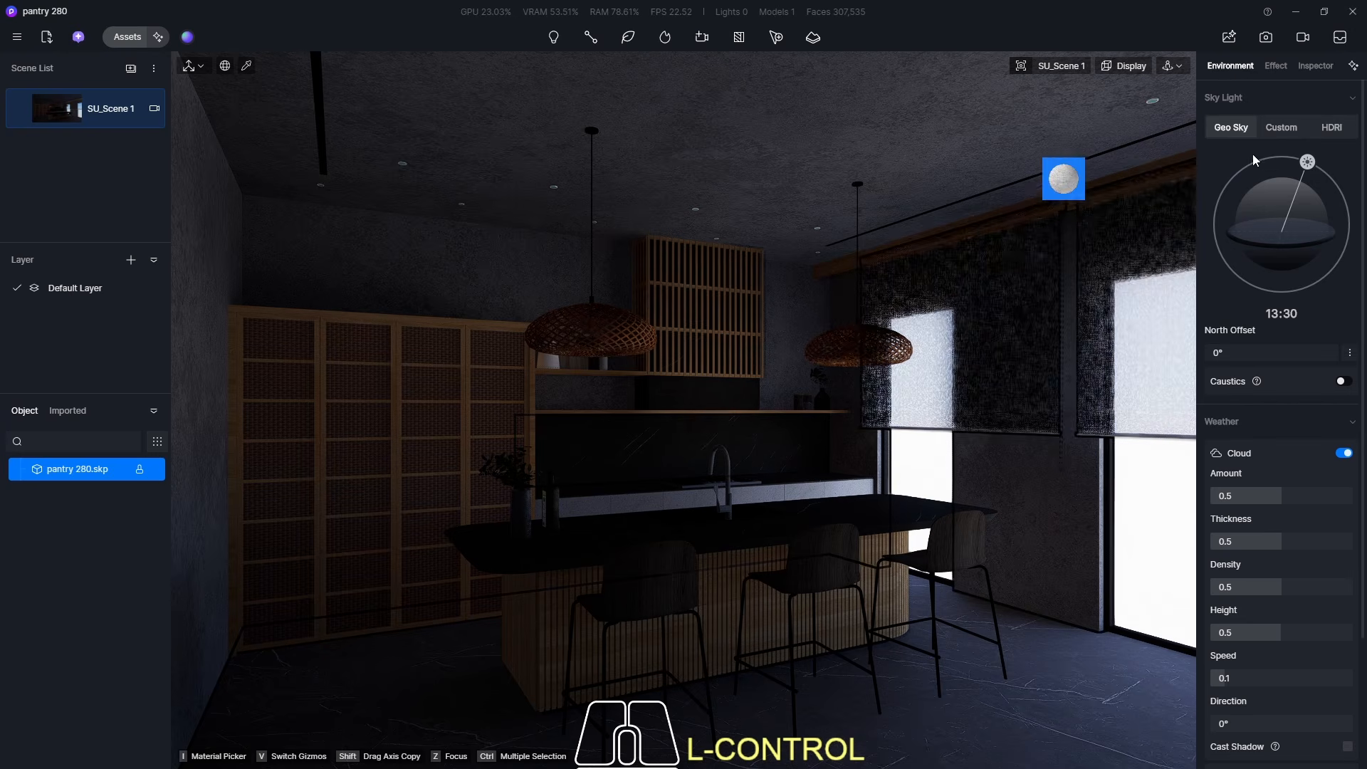
{"action": "left_click", "coordinate": [1334, 128]}
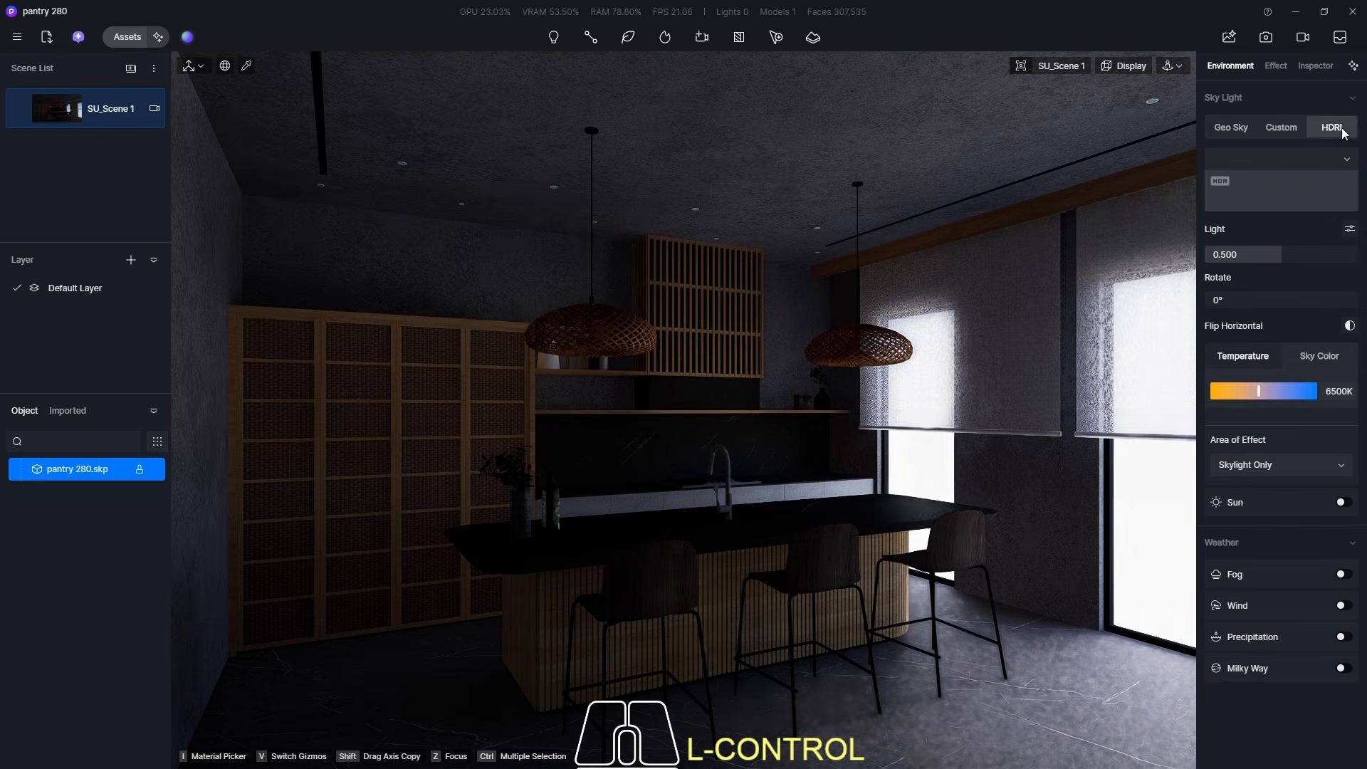
{"action": "left_click", "coordinate": [1313, 171]}
{"action": "scroll", "coordinate": [1303, 377], "scroll_direction": "down", "scroll_amount": 5}
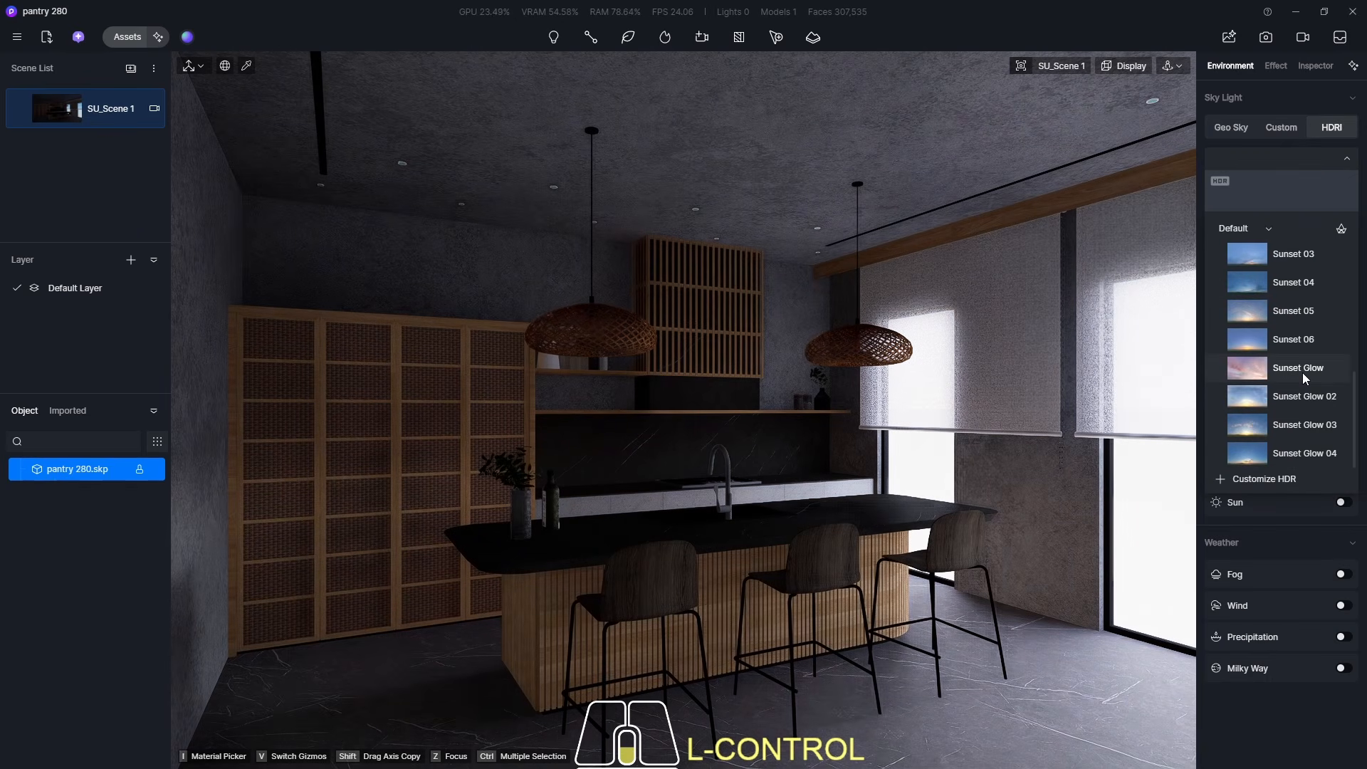
{"action": "left_click", "coordinate": [1253, 229]}
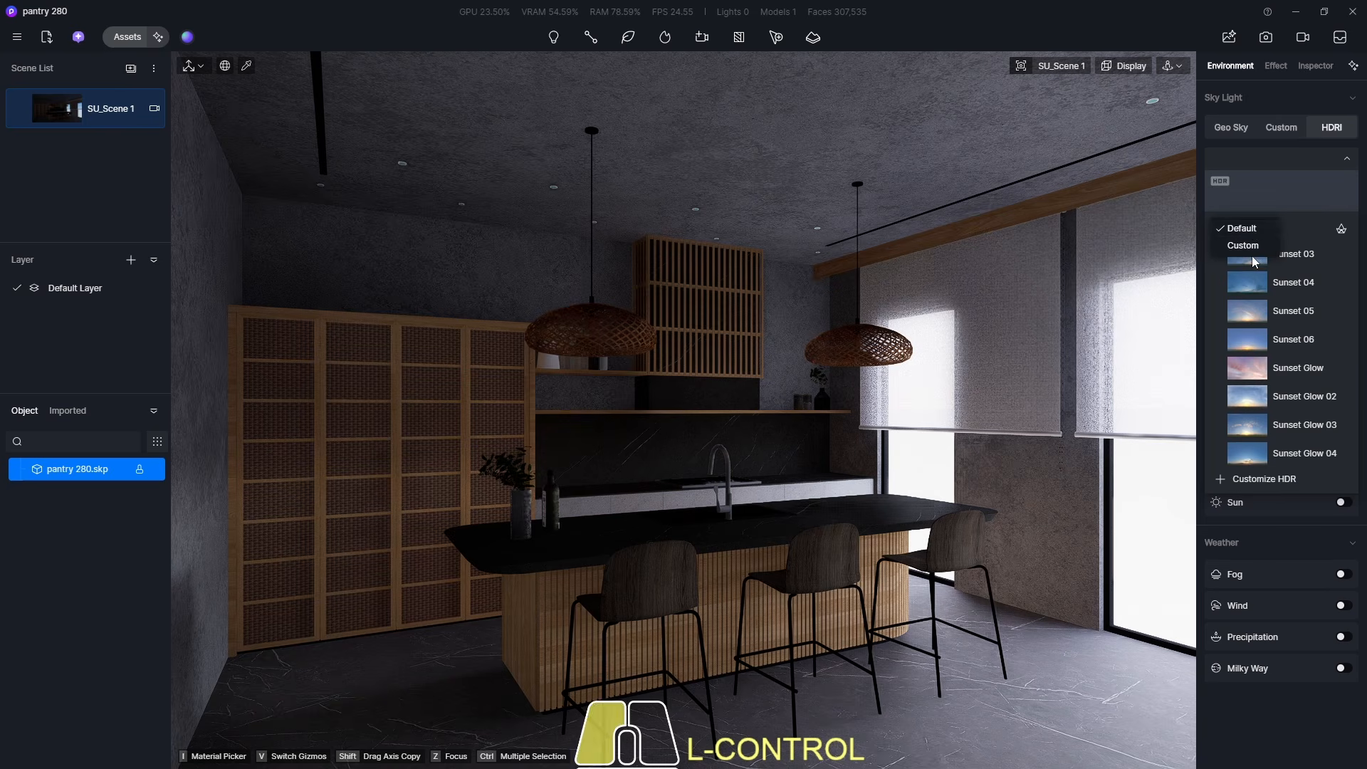
{"action": "left_click", "coordinate": [1245, 245]}
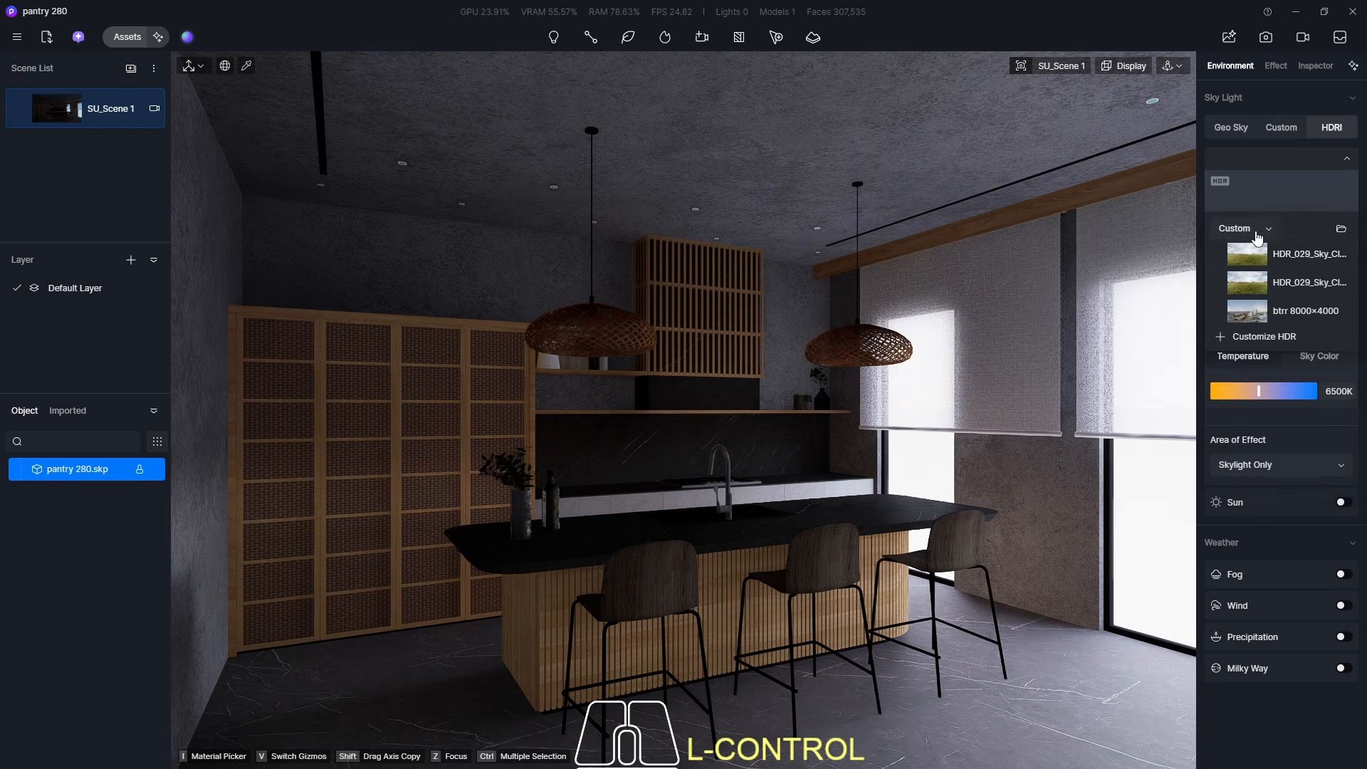
{"action": "left_click", "coordinate": [1253, 312]}
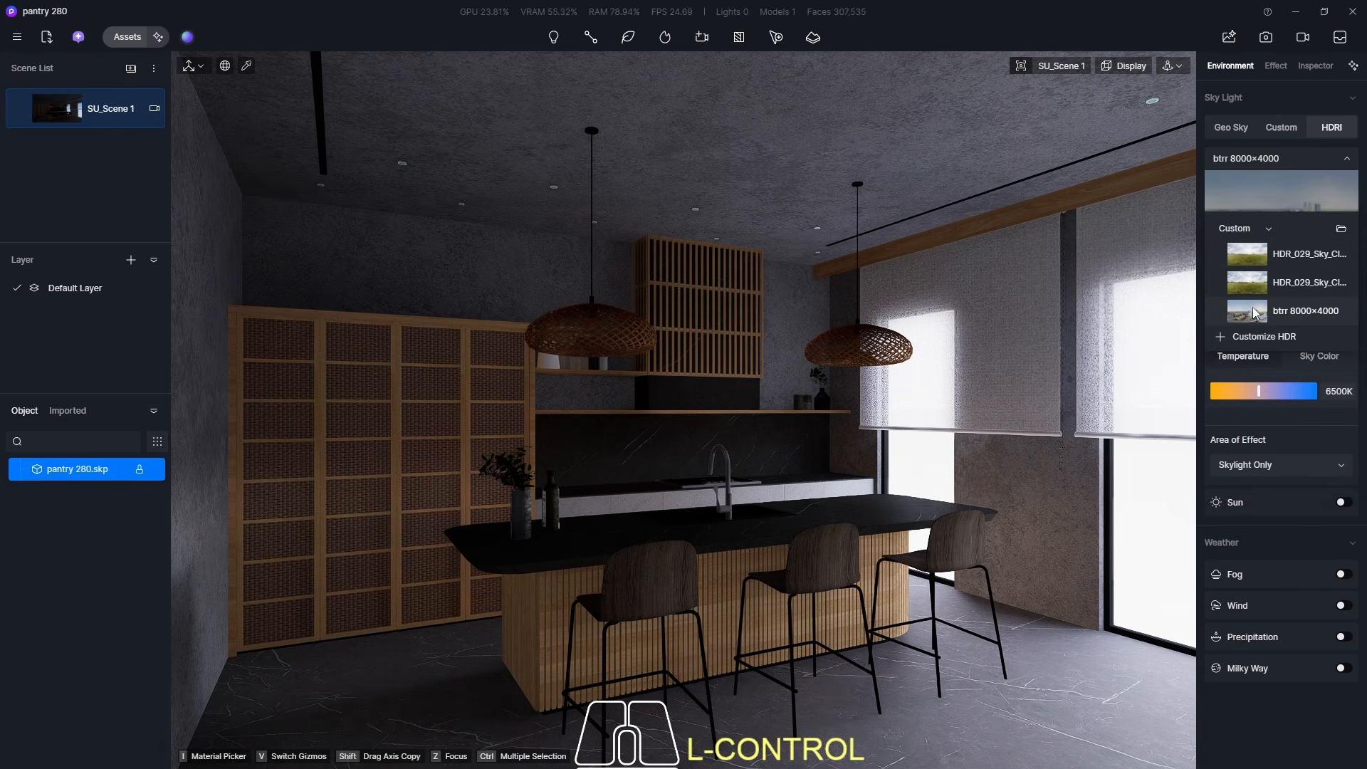
{"action": "left_click", "coordinate": [1347, 161]}
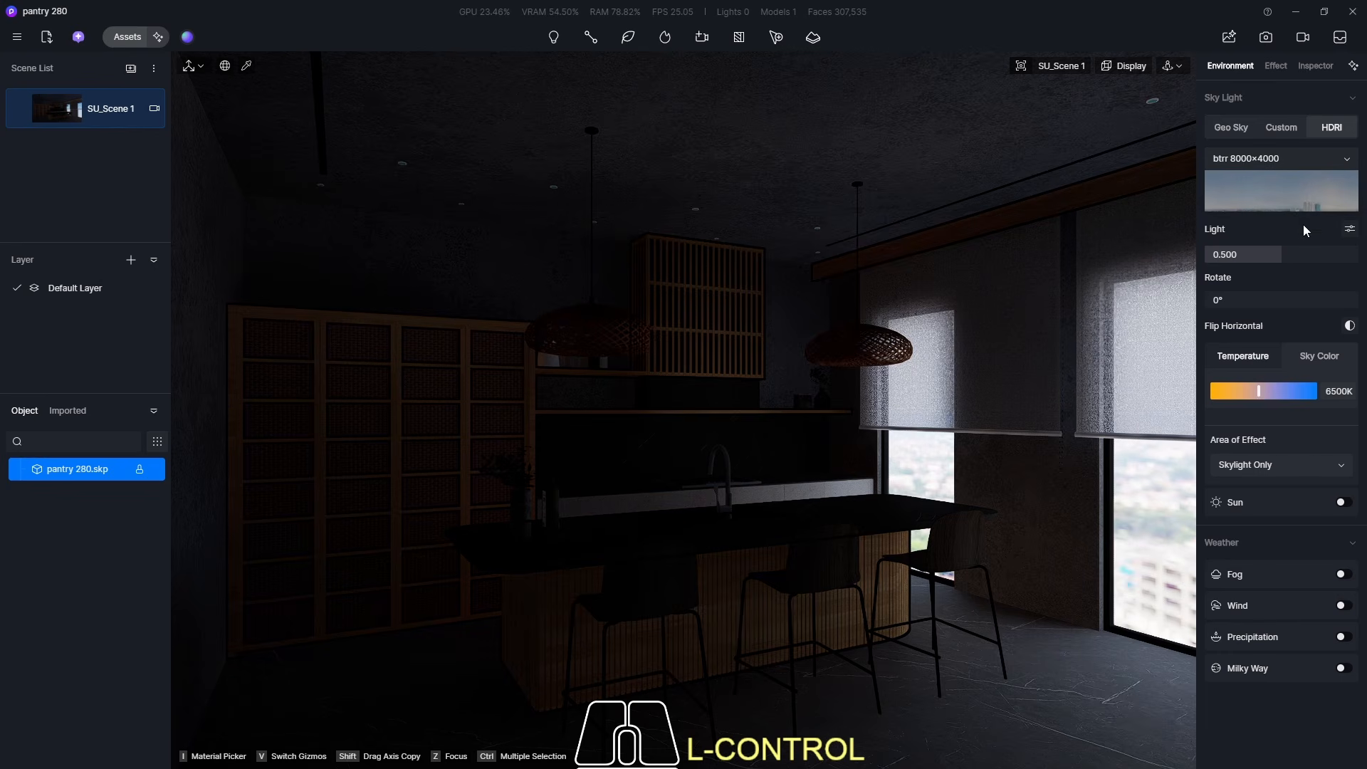
- Separate the HDRI light controls, set the background brightness to 0.1 and rotate the HDRI to about 48.3°
{"action": "left_click", "coordinate": [1350, 230]}
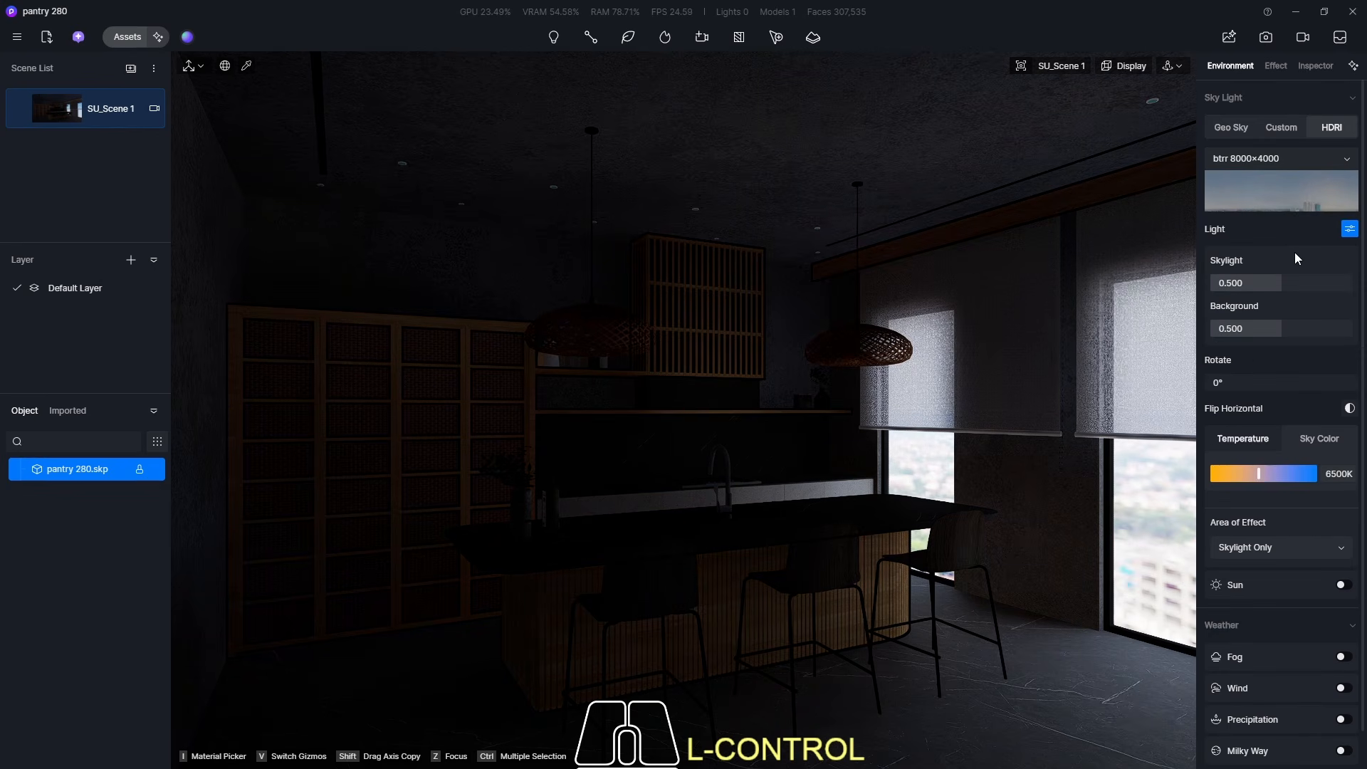
{"action": "double_click", "coordinate": [1260, 330]}
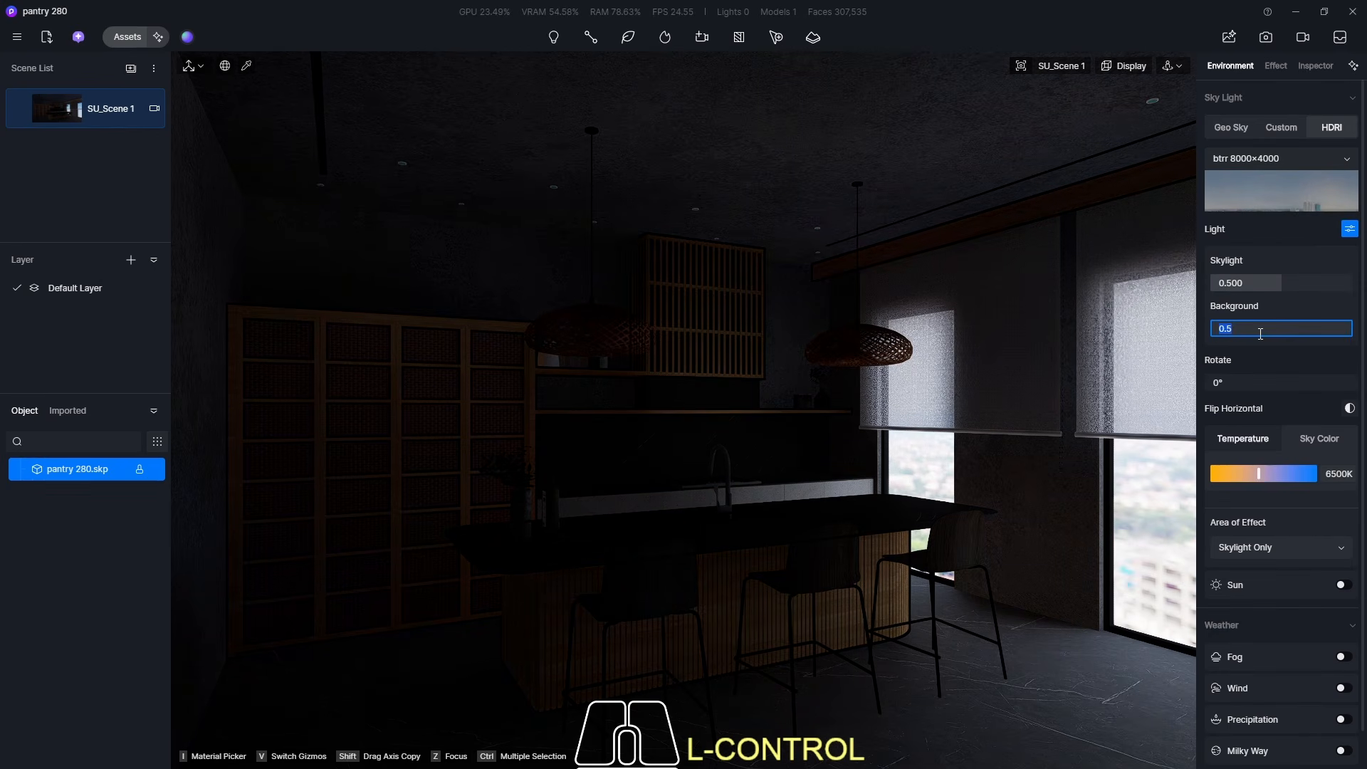
{"action": "type", "text": "0"}
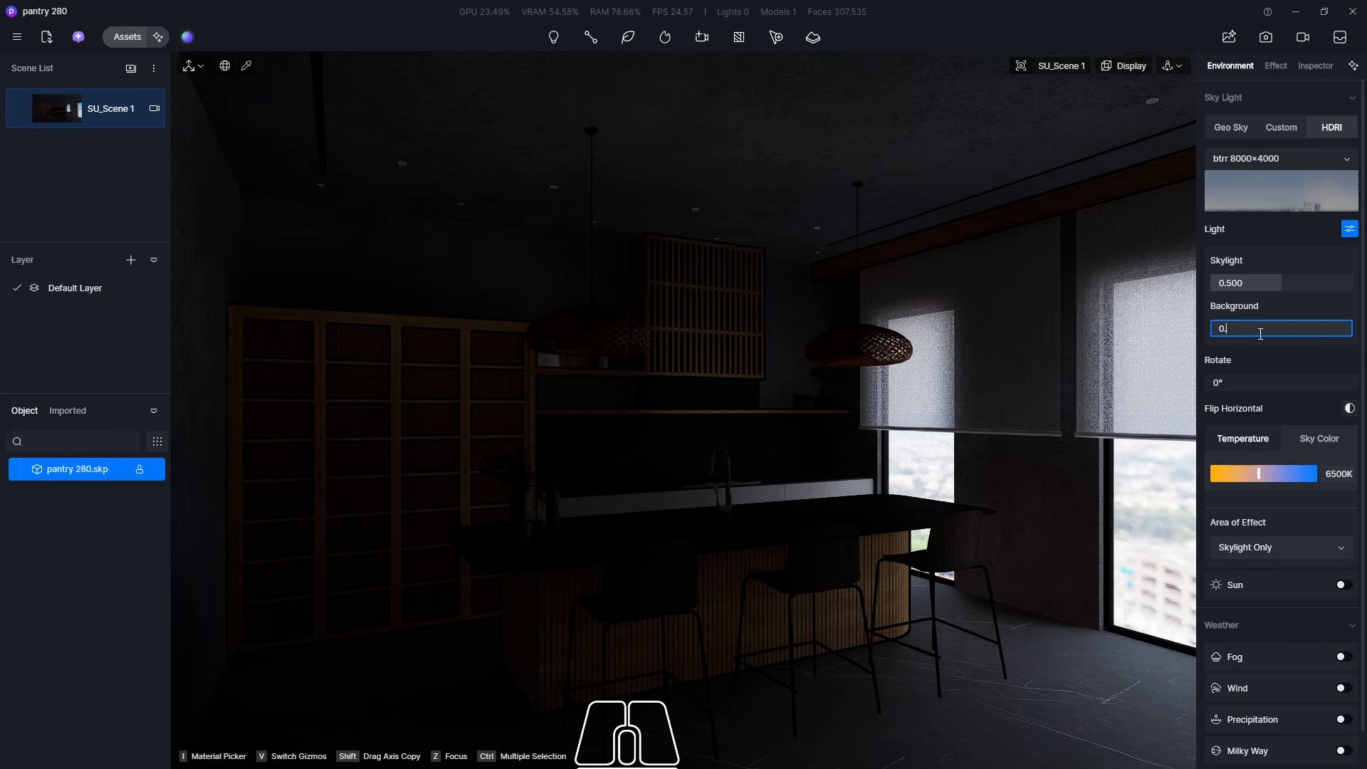
{"action": "key", "text": "Return"}
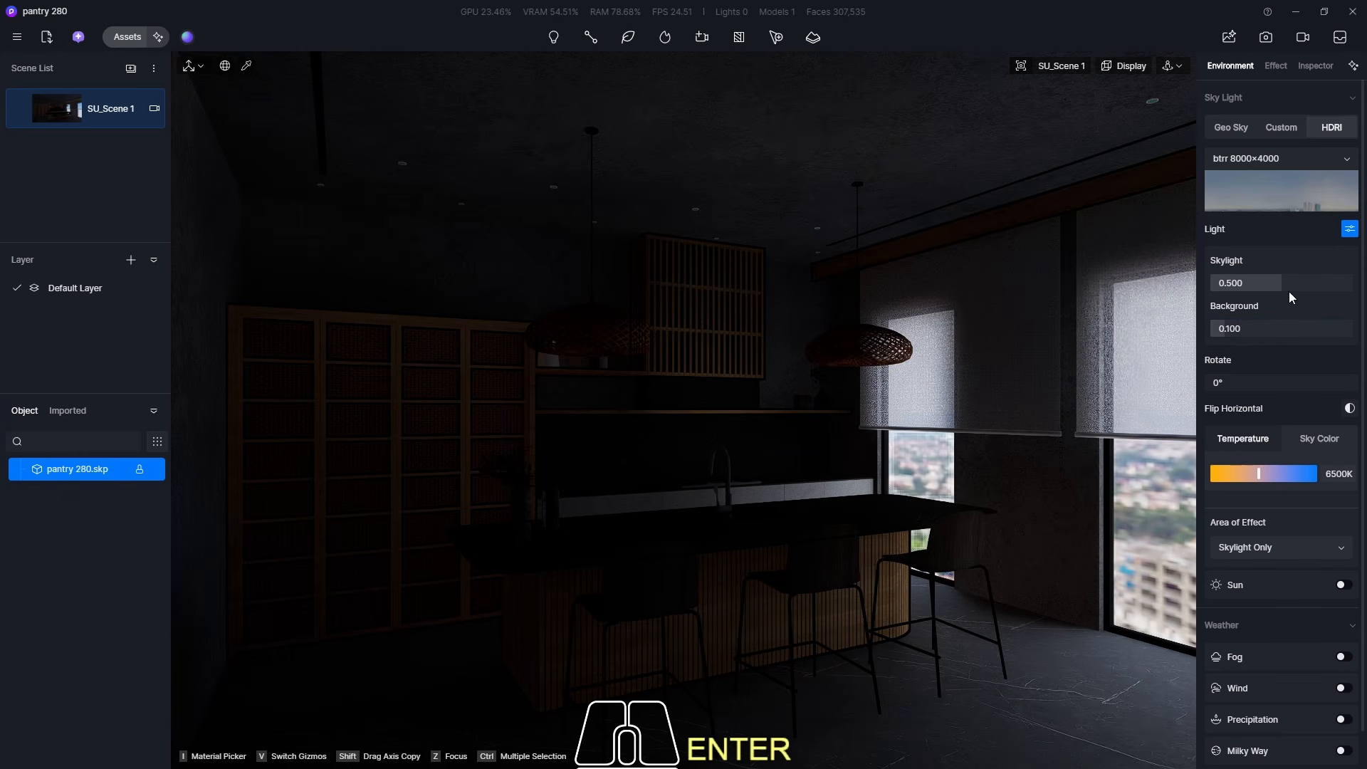
{"action": "left_click_drag", "start_coordinate": [1232, 383], "coordinate": [1251, 384]}
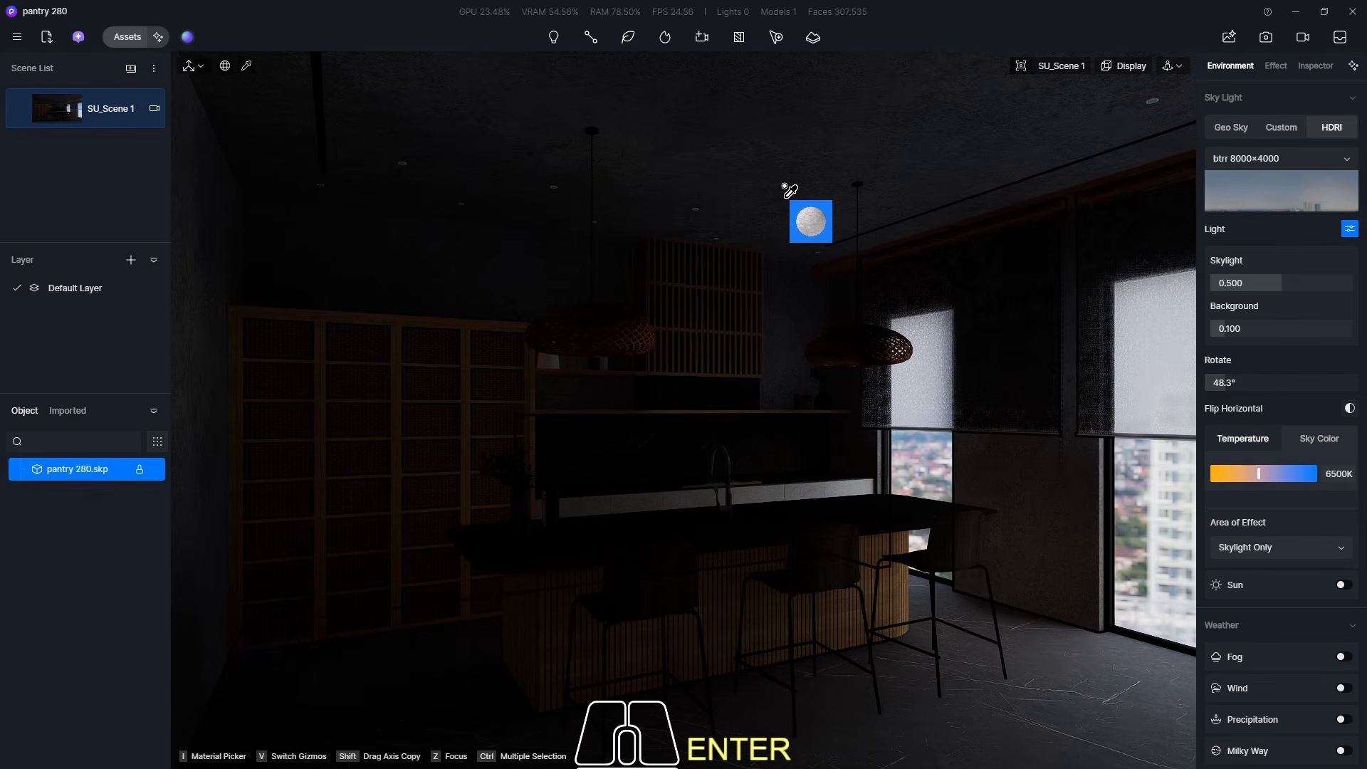
{"action": "left_click", "coordinate": [954, 224]}
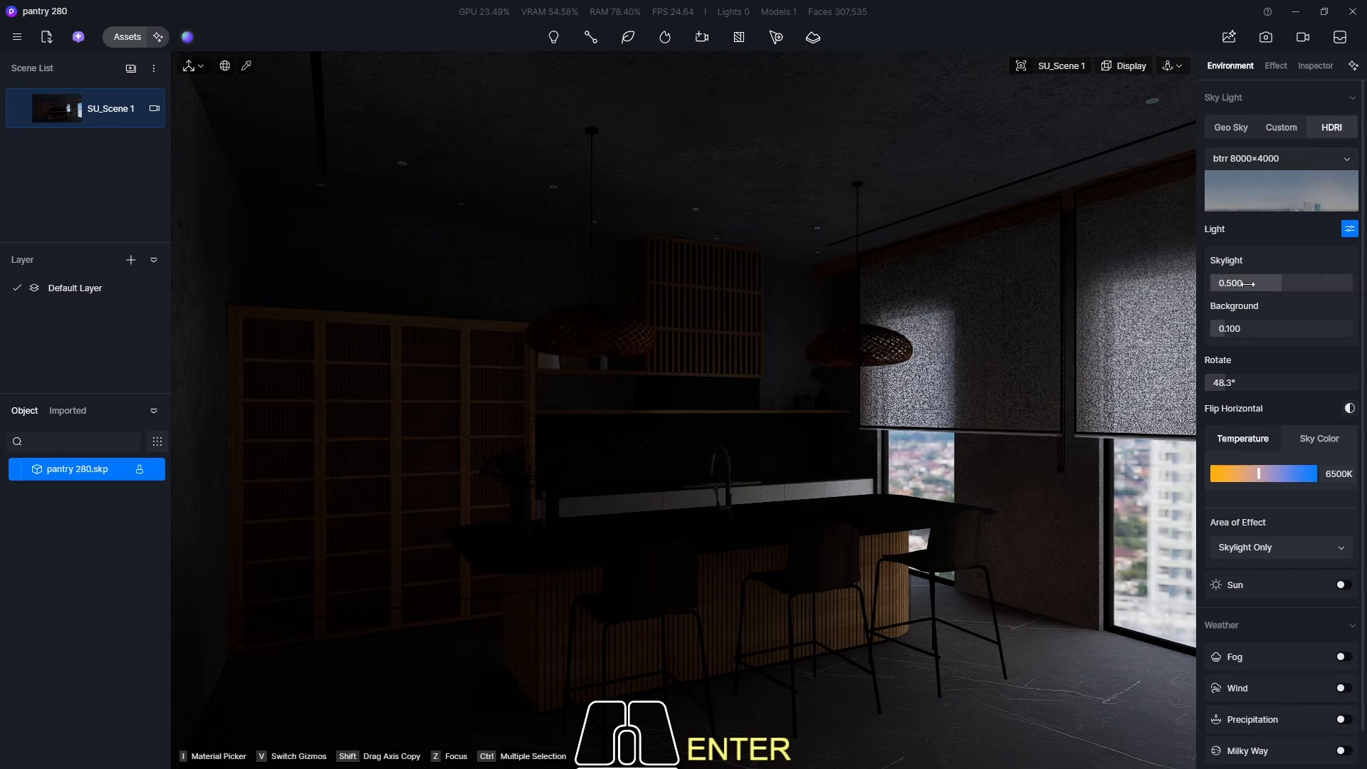
- Set the HDRI's skylight intensity to 1
{"action": "left_click", "coordinate": [1244, 283]}
{"action": "type", "text": "1"}
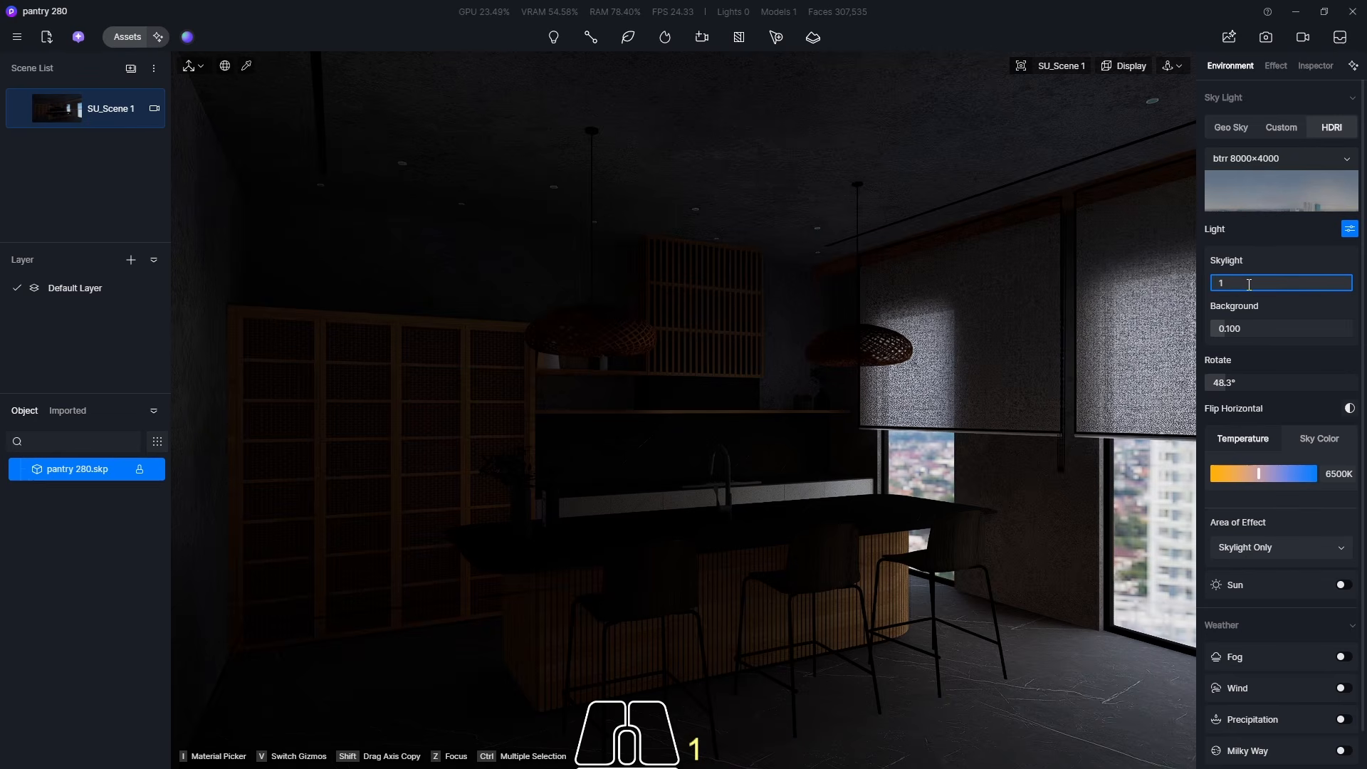
{"action": "key", "text": "Return"}
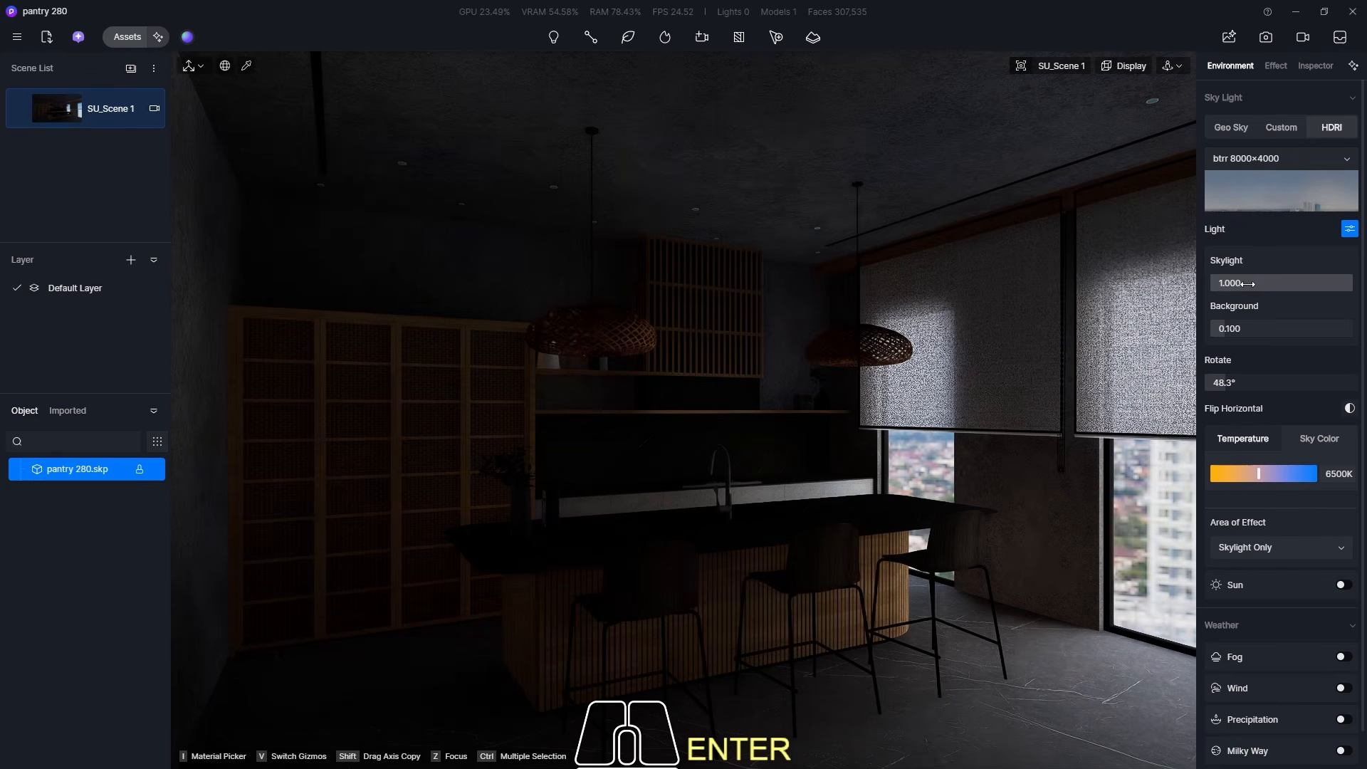
- Try to raise the HDRI's skylight intensity to 2
{"action": "left_click", "coordinate": [1248, 285]}
{"action": "type", "text": "2"}
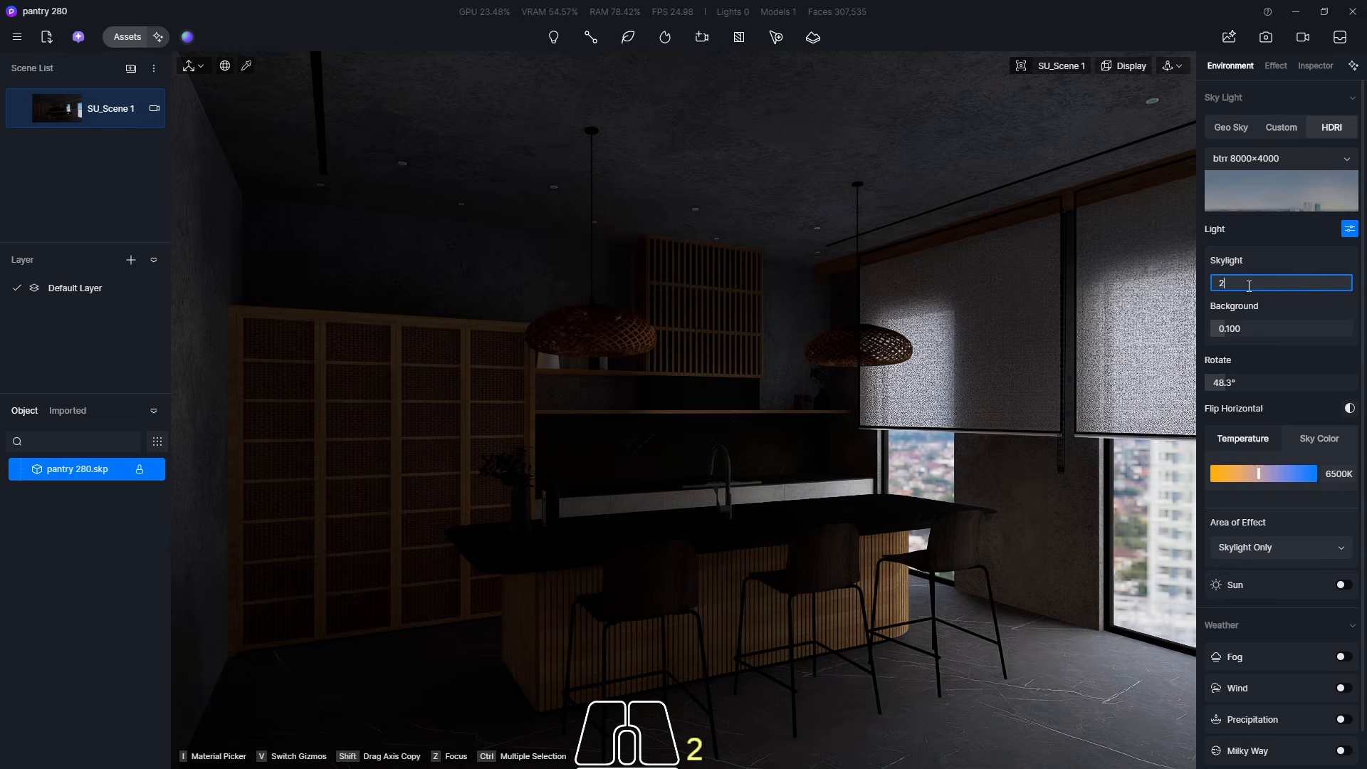
{"action": "key", "text": "Return"}
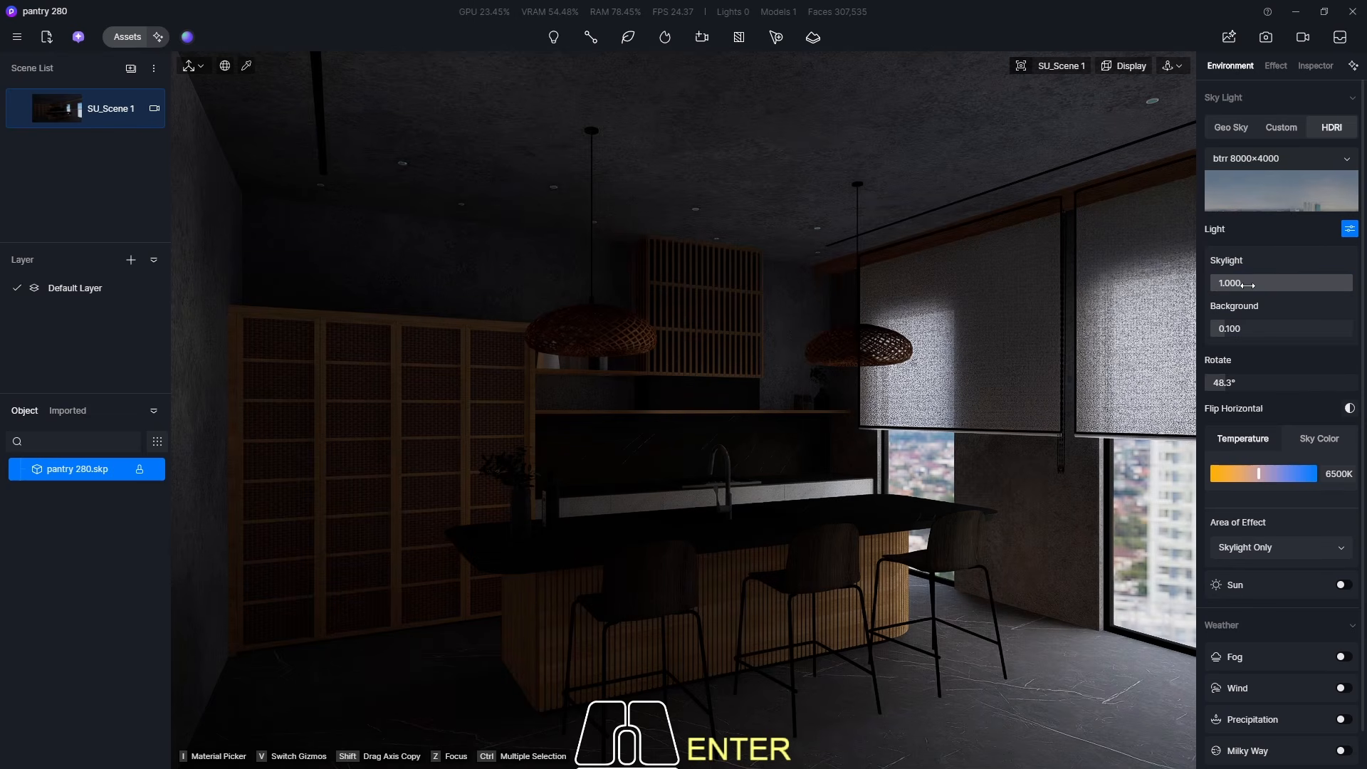
{"action": "left_click", "coordinate": [1259, 284]}
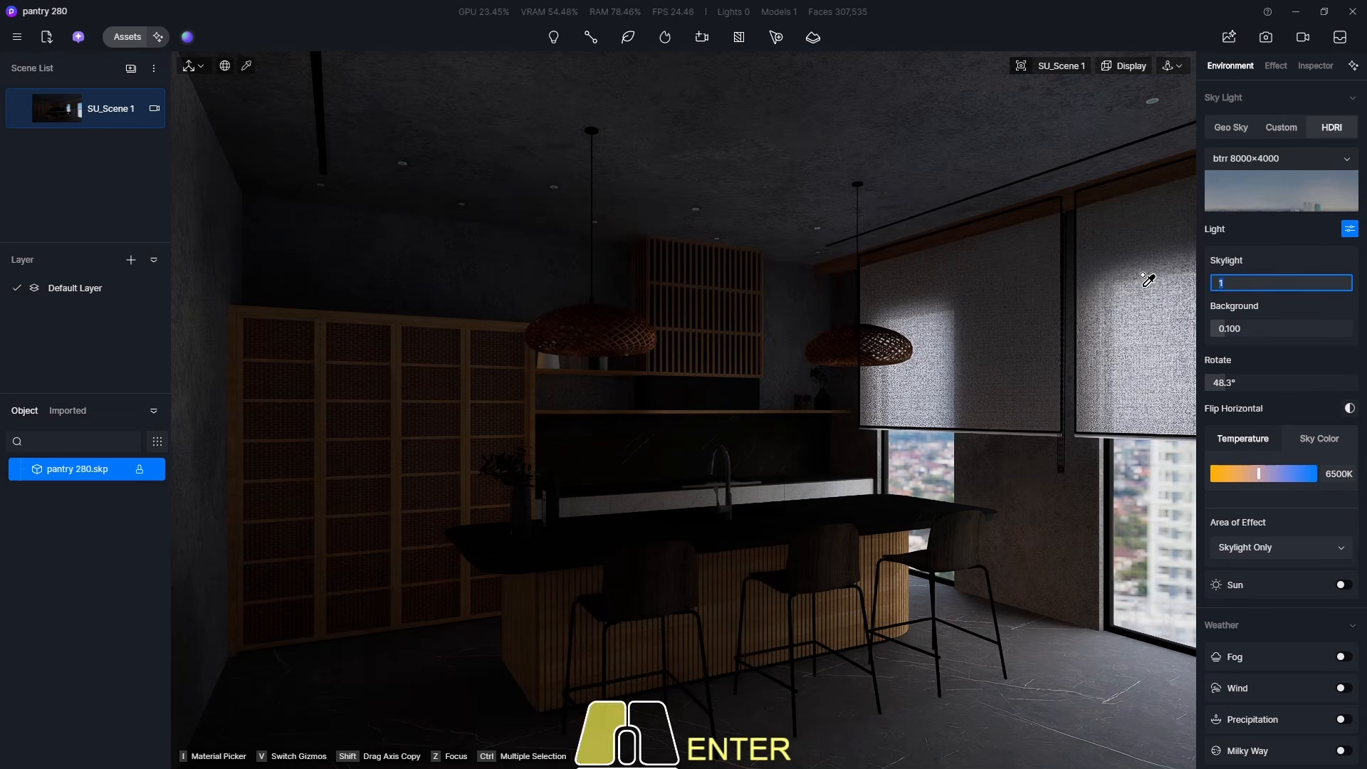
{"action": "key", "text": "Return"}
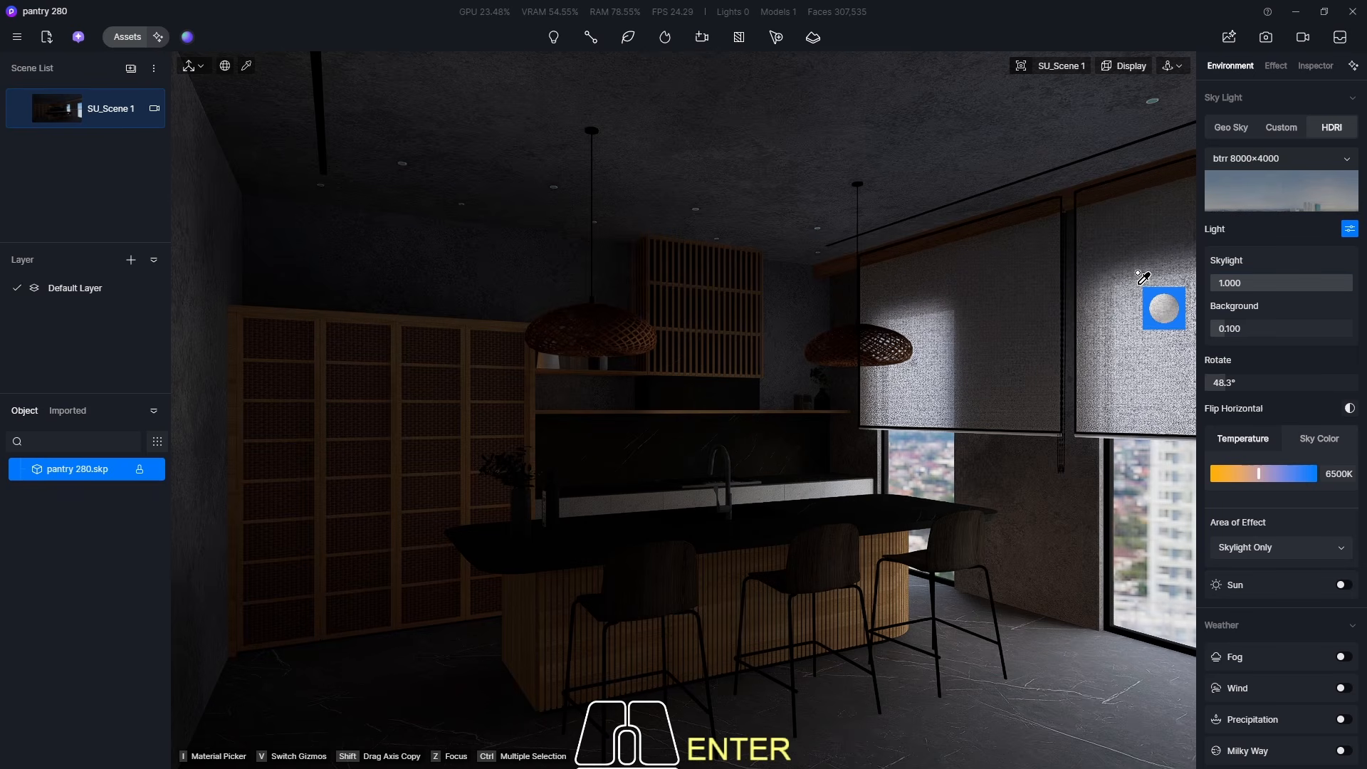
- Enable the sun in the HDRI environment and turn on its caustics
{"action": "left_click", "coordinate": [1345, 585]}
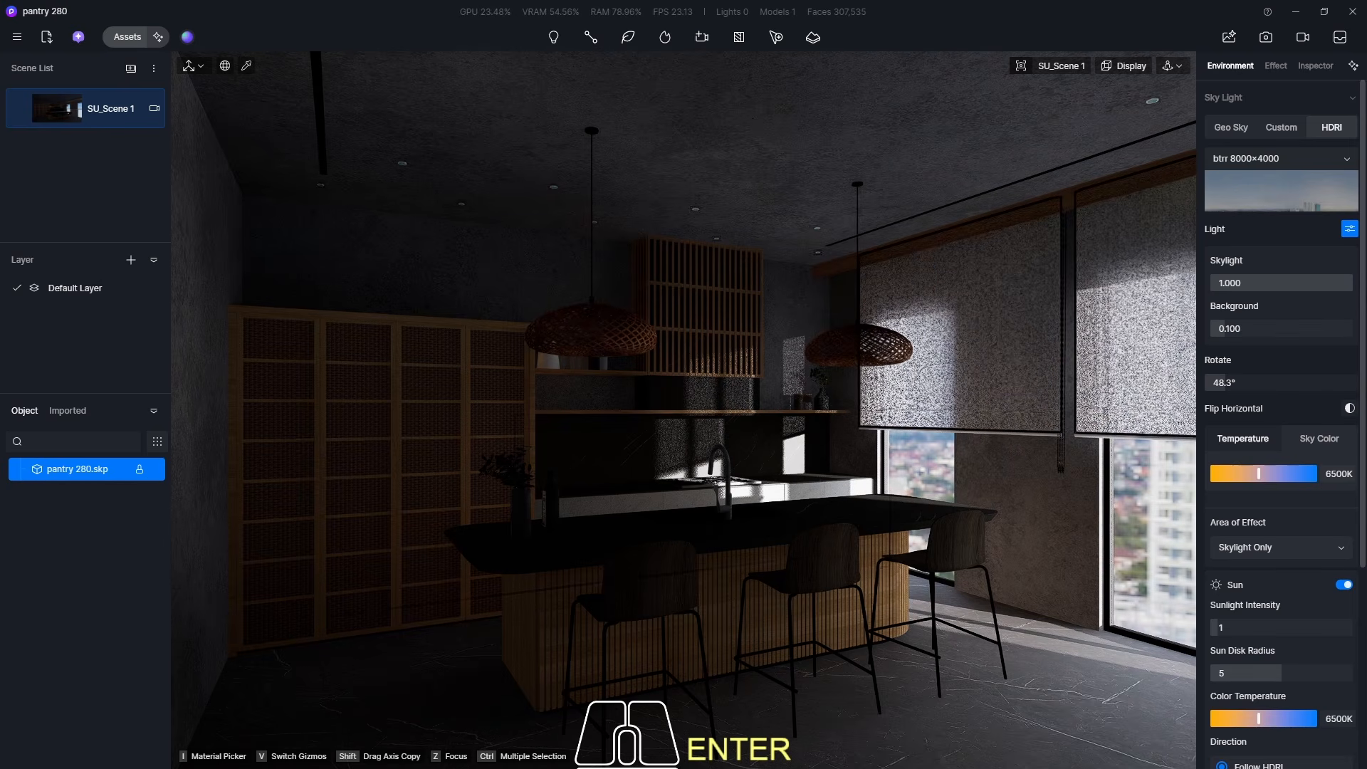
{"action": "left_click_drag", "start_coordinate": [1364, 290], "coordinate": [1365, 470]}
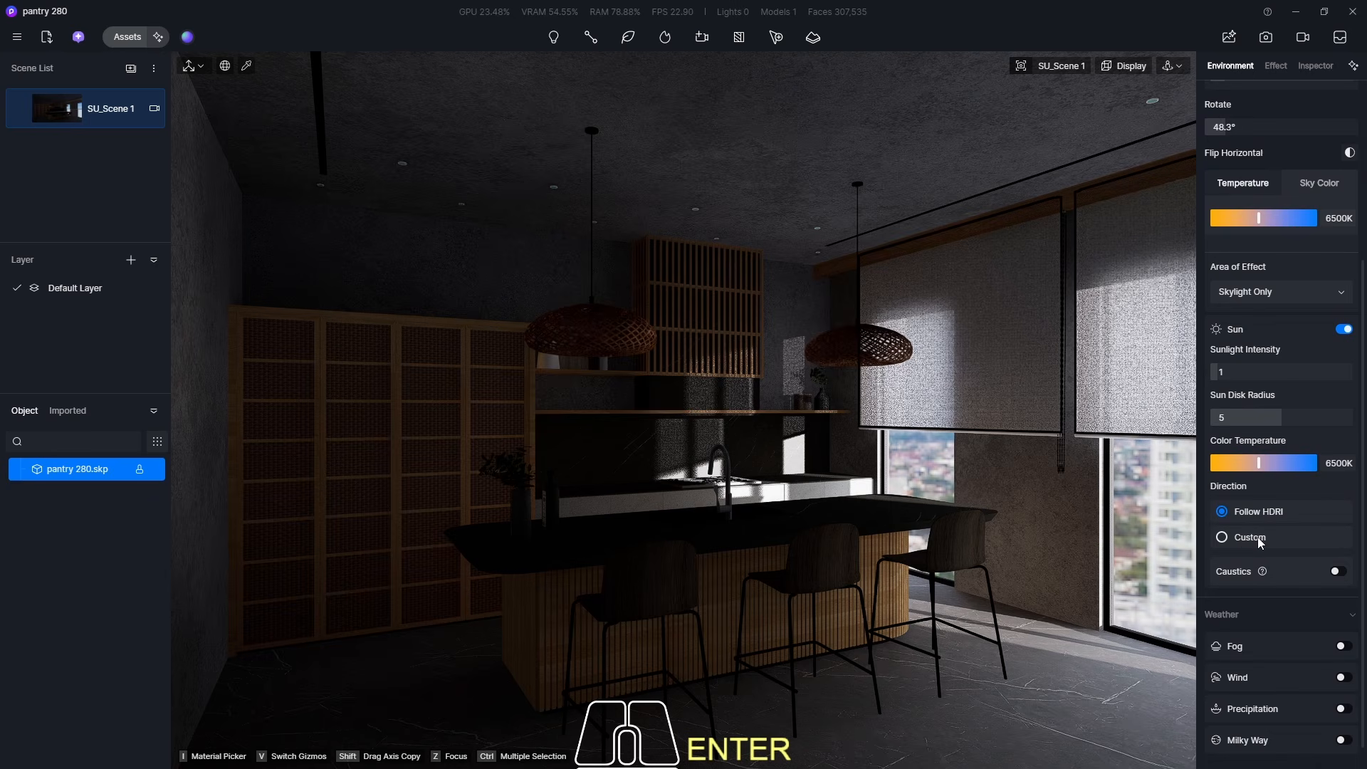
{"action": "left_click", "coordinate": [1337, 571]}
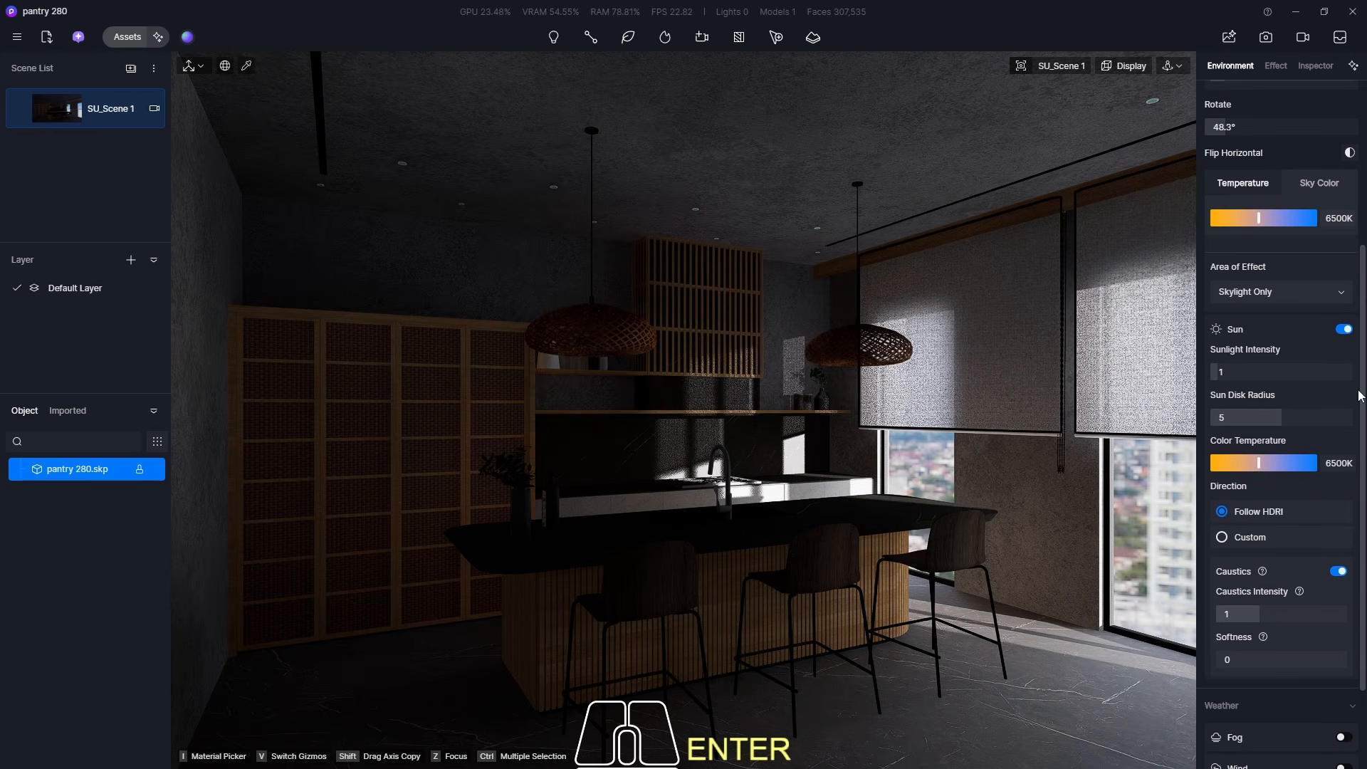
- Set the sun's direction to custom with altitude 14.6 and azimuth 107.6, and update the saved scene SU_Scene 1
{"action": "left_click", "coordinate": [1223, 538]}
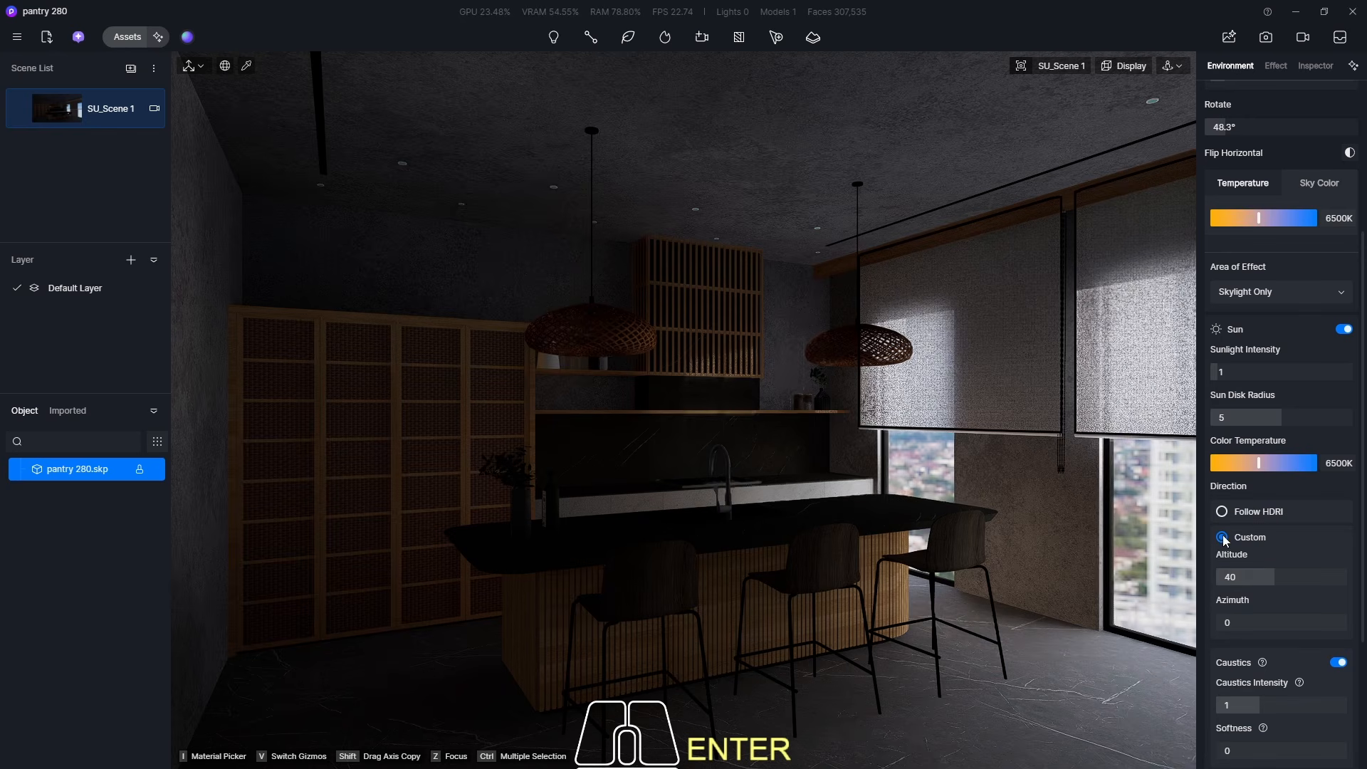
{"action": "mouse_move", "coordinate": [1257, 623]}
{"action": "left_mouse_down"}
{"action": "mouse_move", "coordinate": [1277, 618]}
{"action": "mouse_move", "coordinate": [1222, 594]}
{"action": "mouse_move", "coordinate": [1248, 625]}
{"action": "left_mouse_up"}
{"action": "key", "text": "i"}
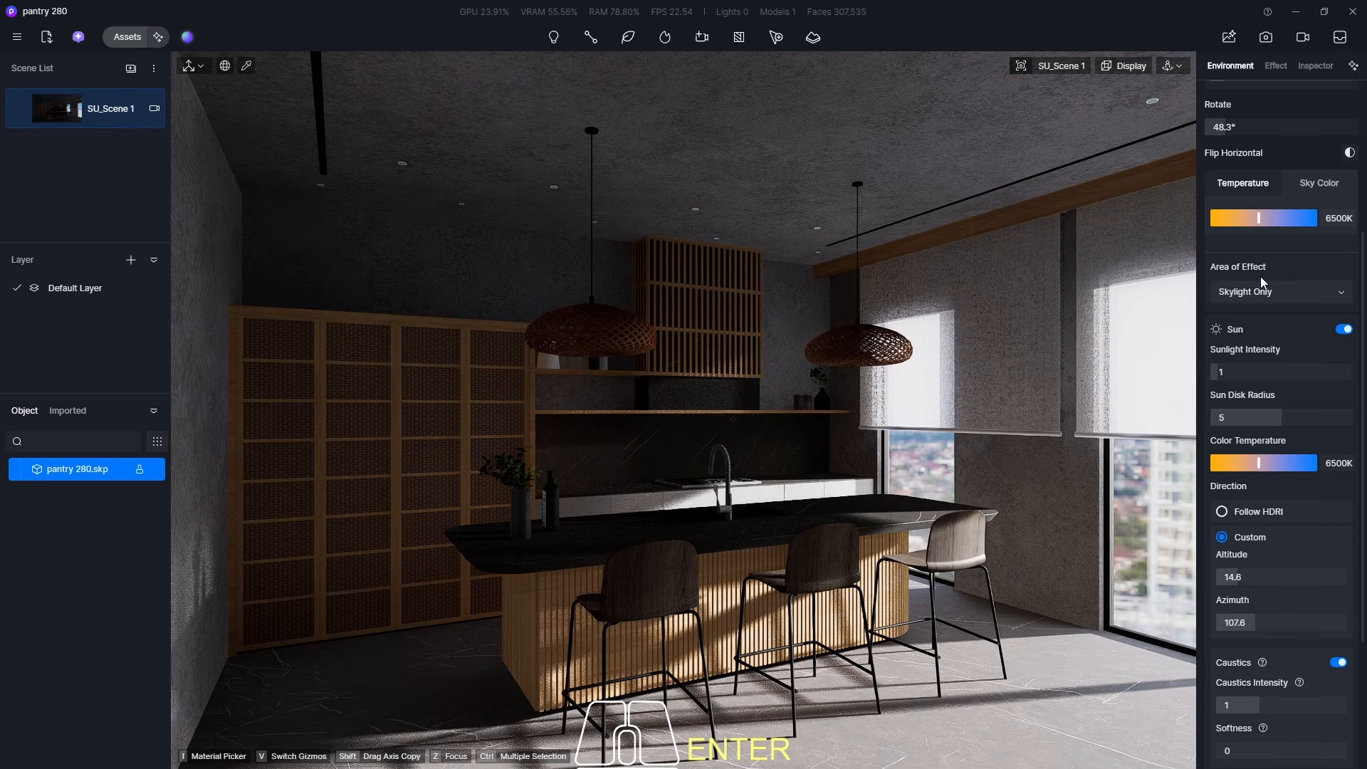
{"action": "left_click_drag", "start_coordinate": [1362, 435], "coordinate": [1362, 358]}
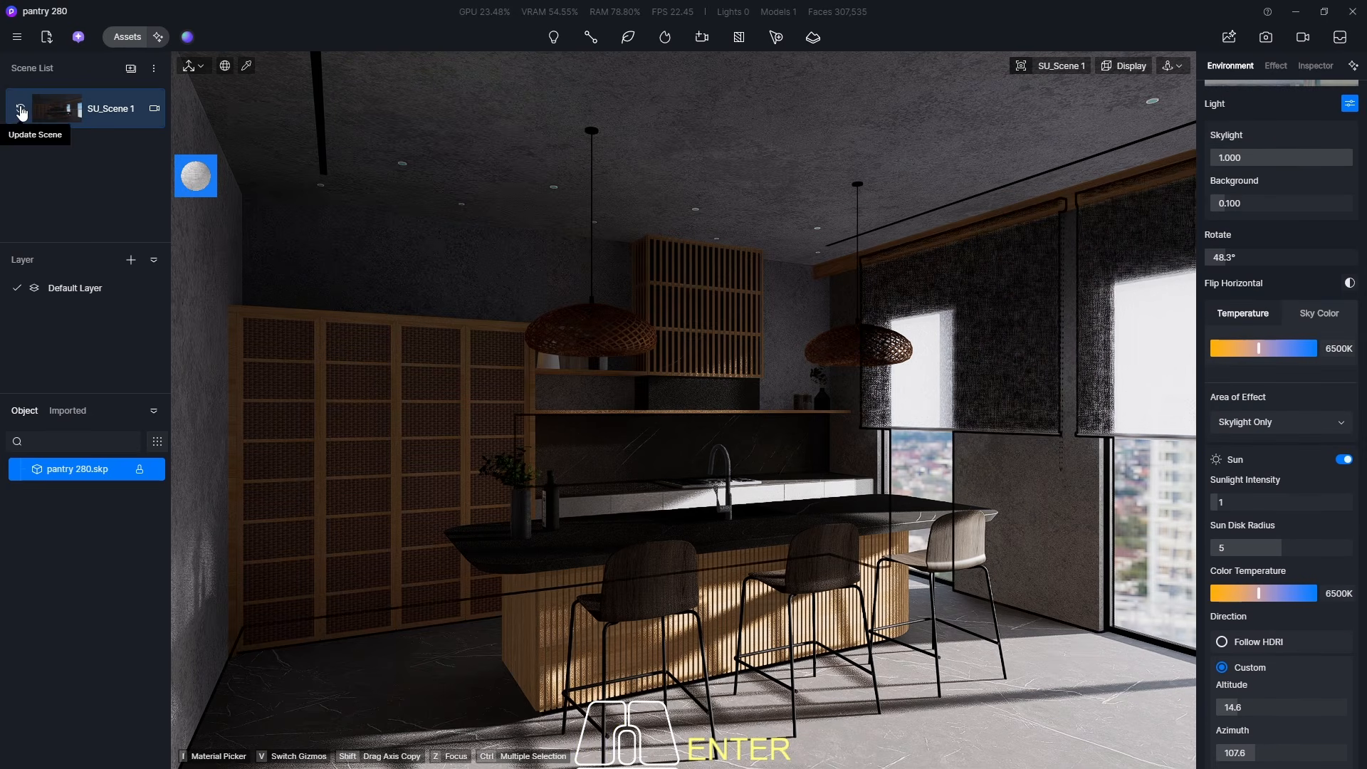
{"action": "left_click", "coordinate": [20, 111]}
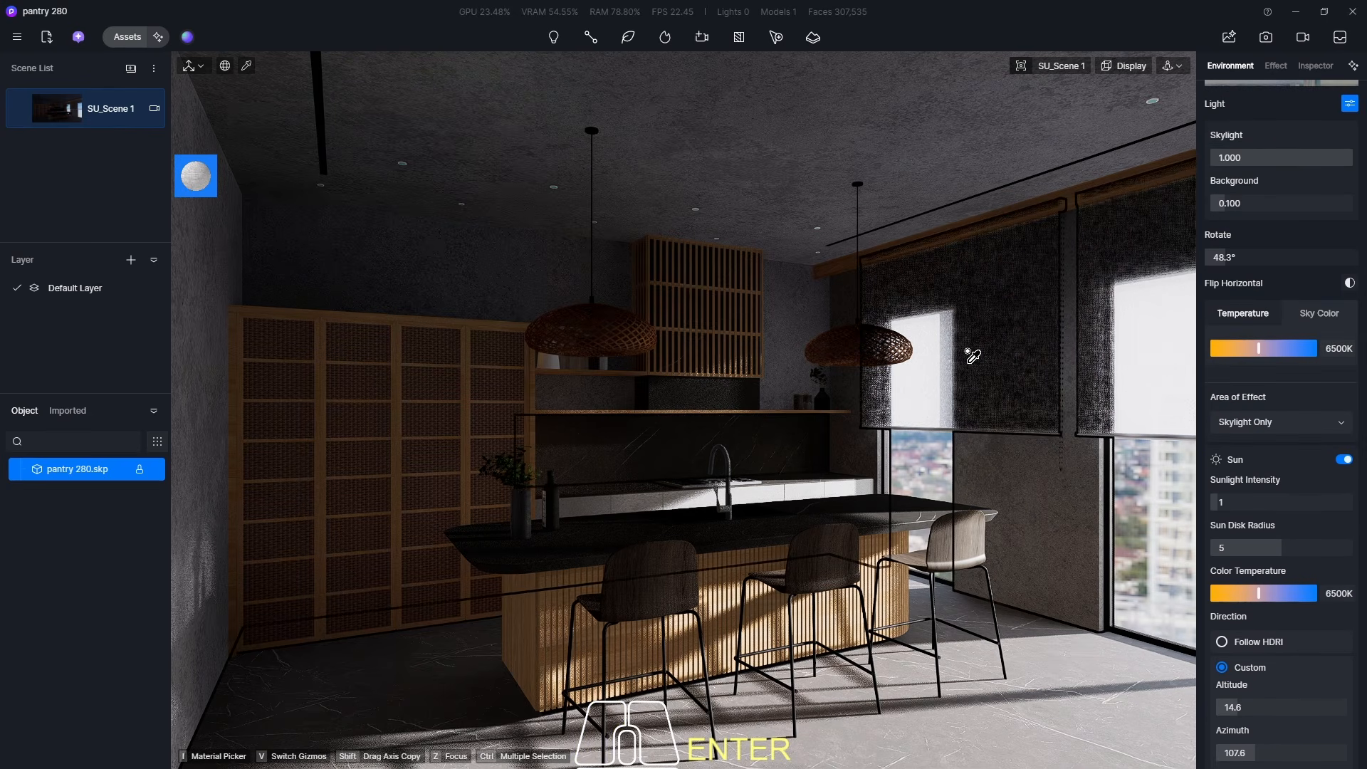
- Try sun disk radii of 1, 2 and 3, and return the radius to 5
{"action": "left_click", "coordinate": [1363, 406]}
{"action": "left_click_drag", "start_coordinate": [1363, 406], "coordinate": [1363, 515]}
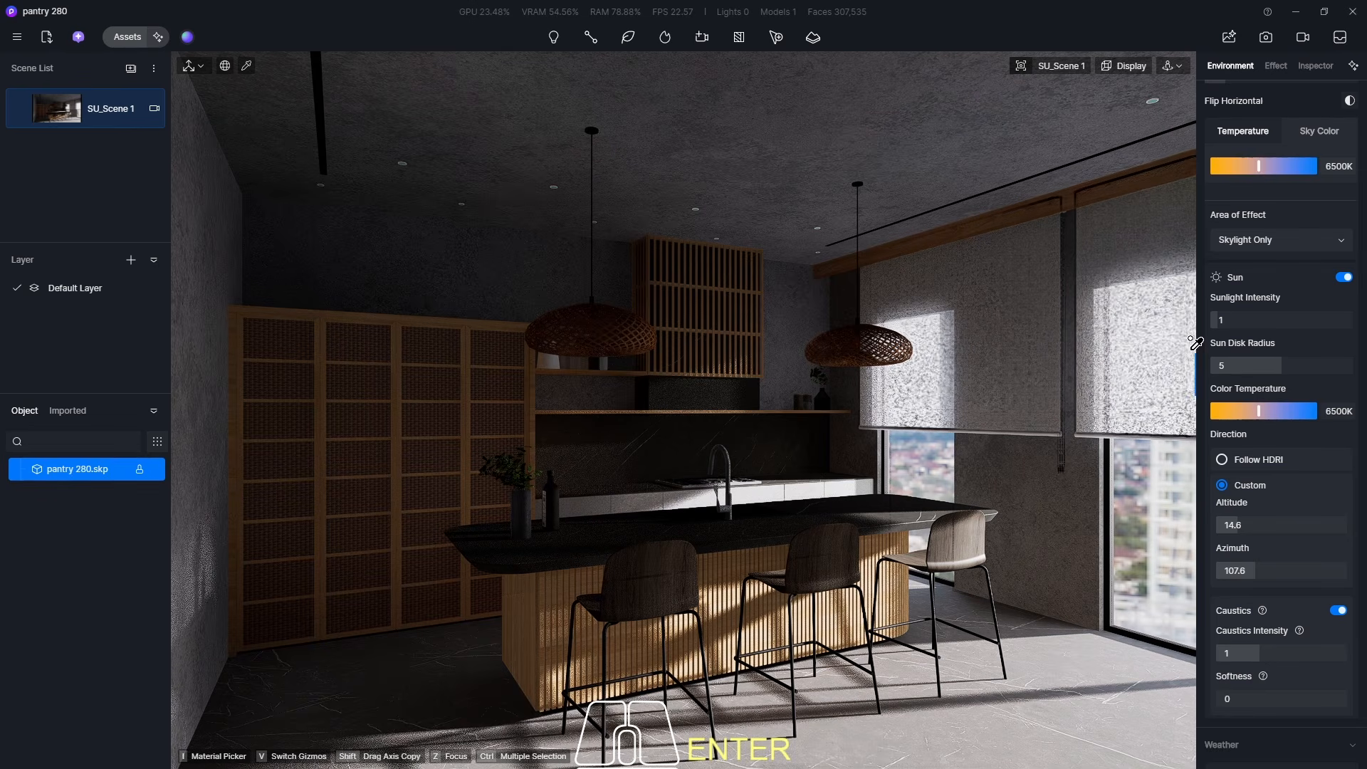
{"action": "left_click", "coordinate": [1252, 370]}
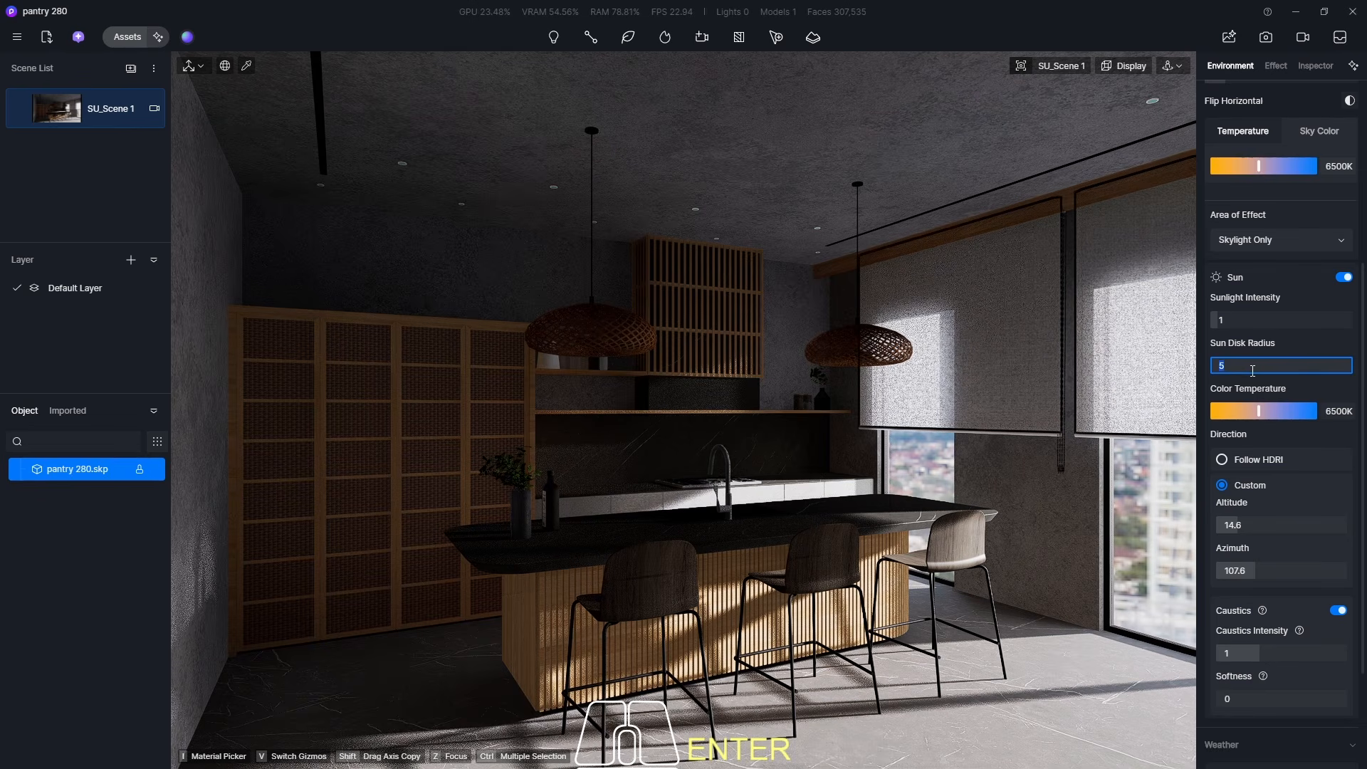
{"action": "type", "text": "1"}
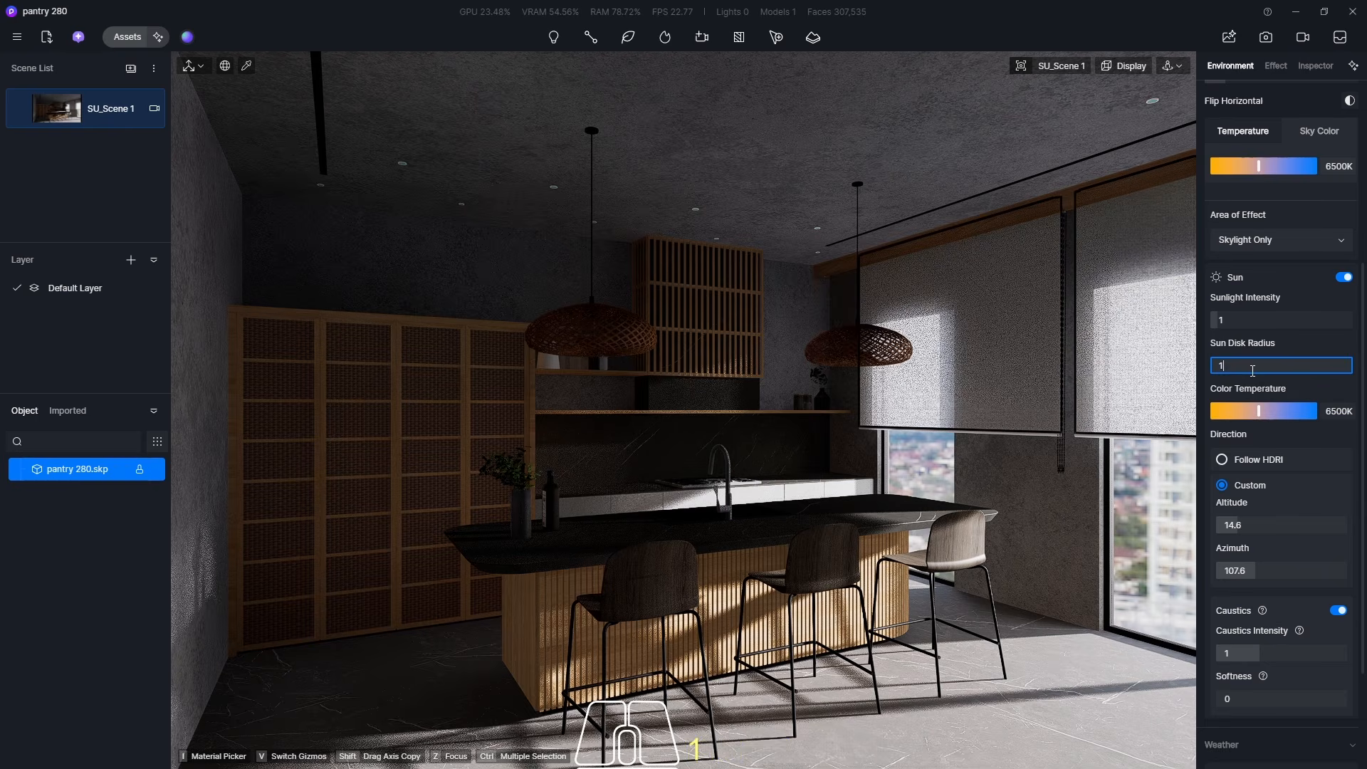
{"action": "key", "text": "Return"}
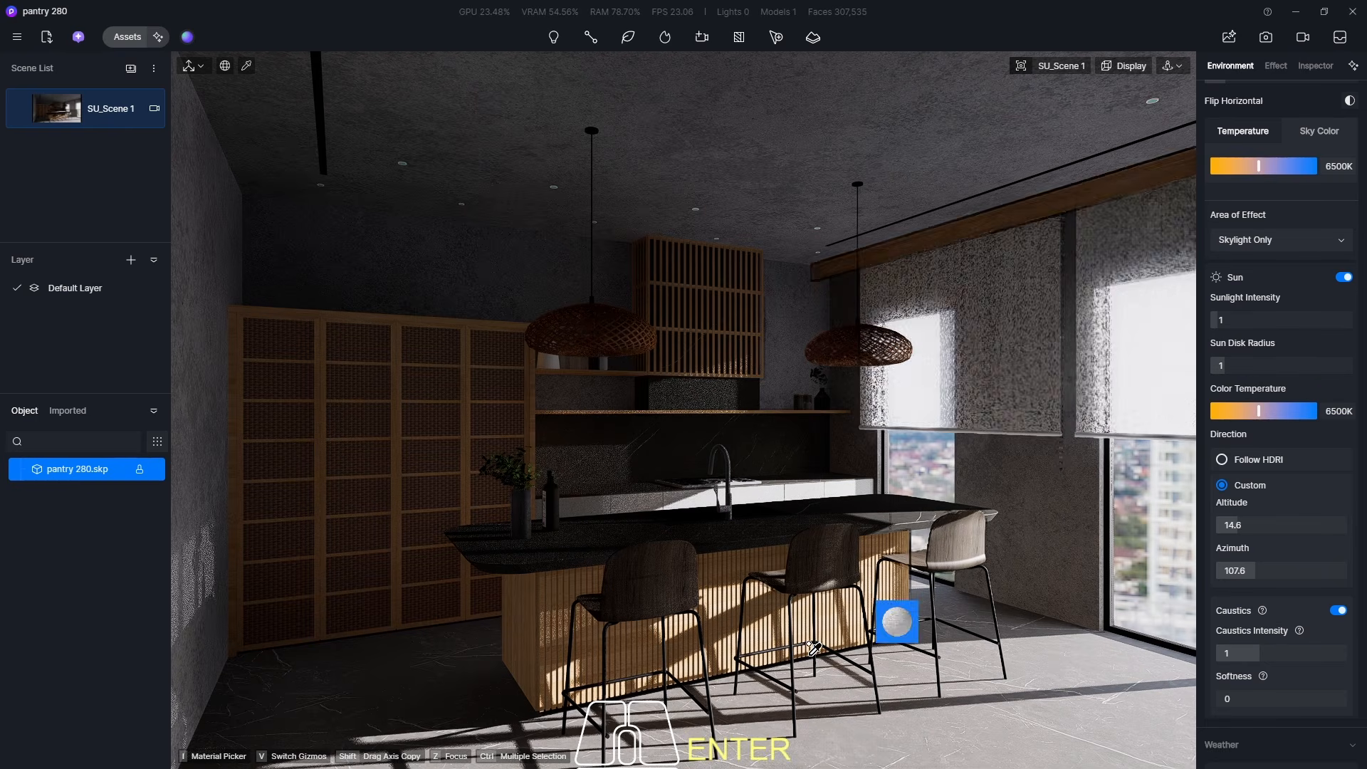
{"action": "left_click", "coordinate": [1240, 365]}
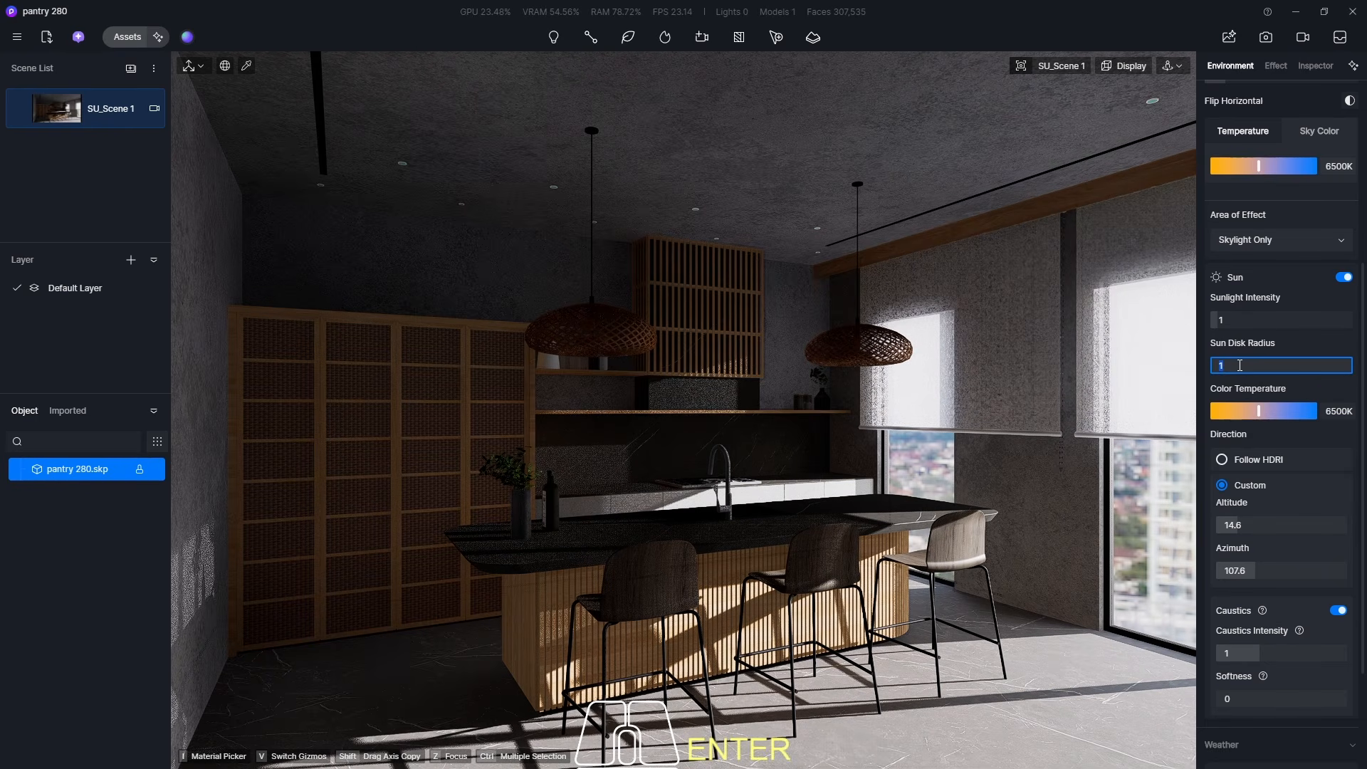
{"action": "type", "text": "2"}
{"action": "key", "text": "Return"}
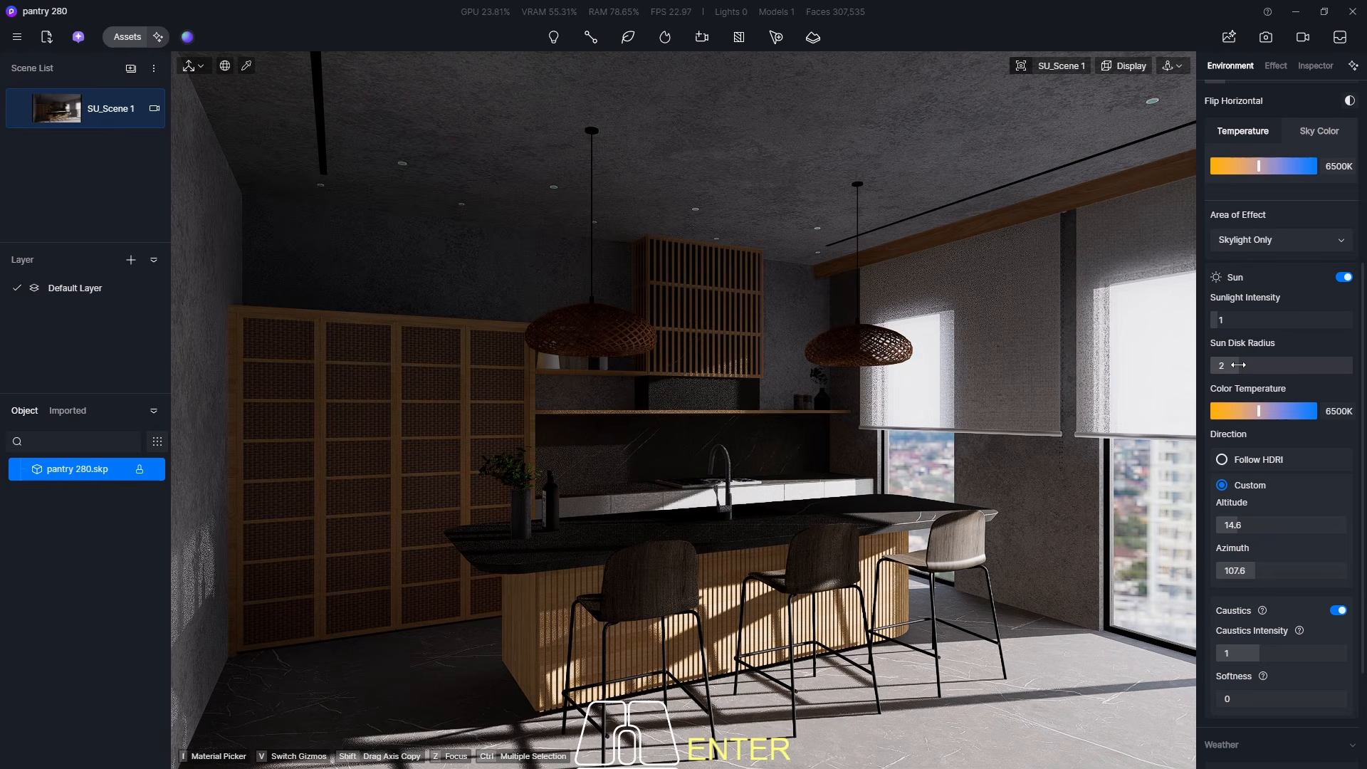
{"action": "left_click", "coordinate": [1240, 366]}
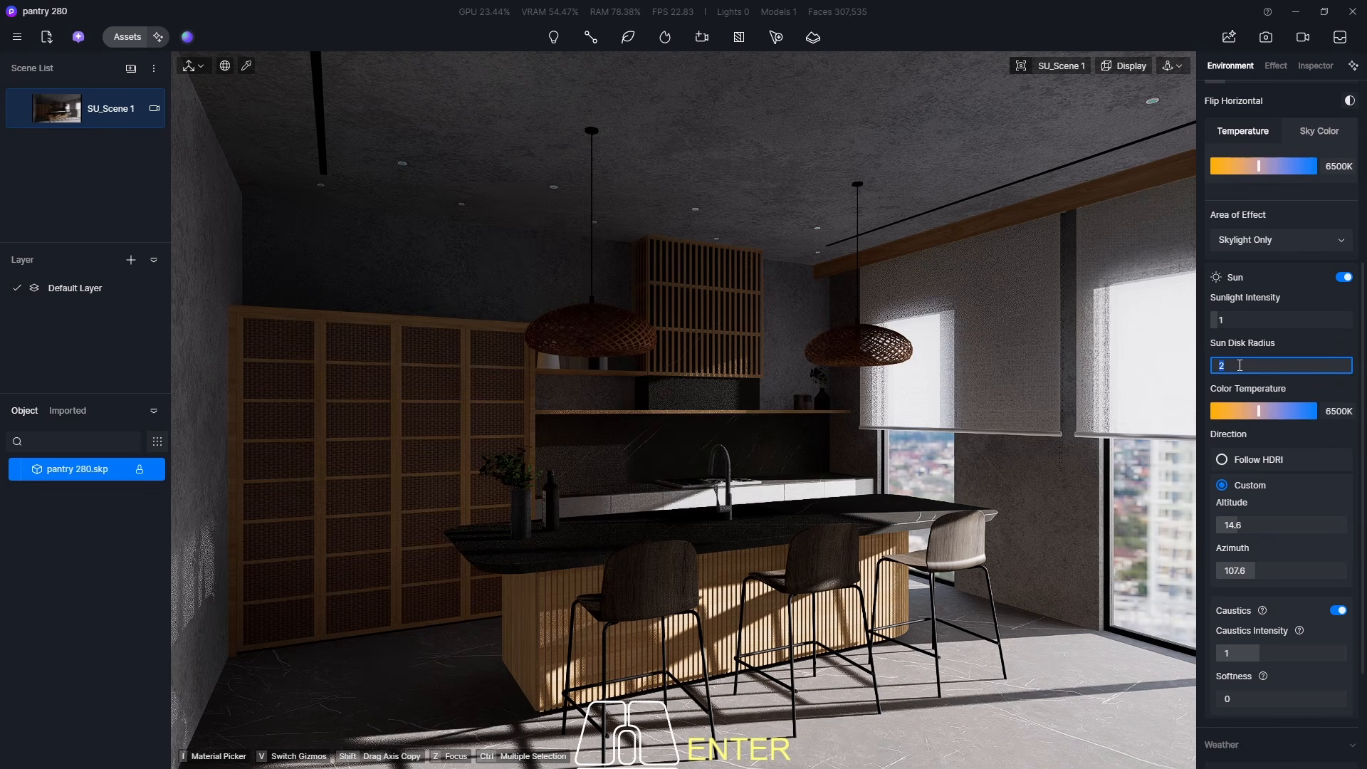
{"action": "type", "text": "3"}
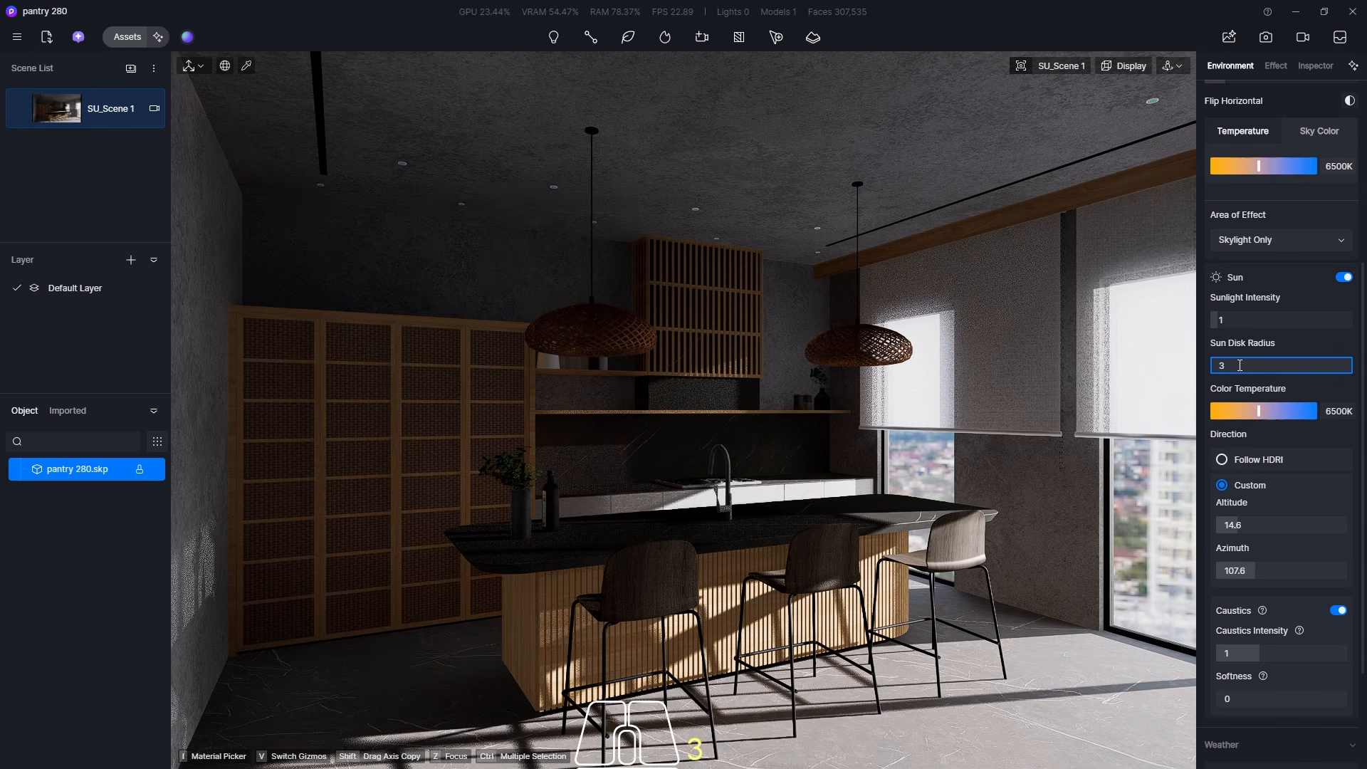
{"action": "key", "text": "Return"}
{"action": "left_click", "coordinate": [1240, 364]}
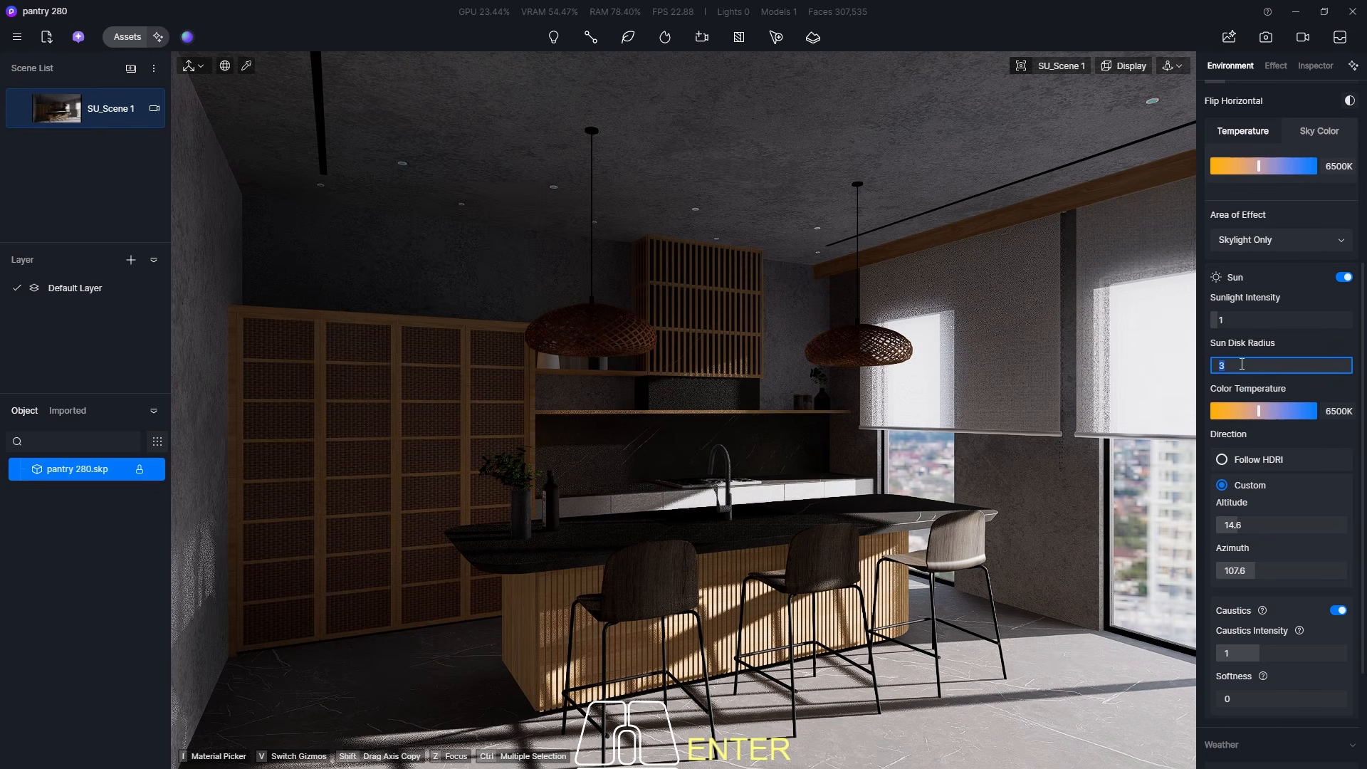
{"action": "type", "text": "5"}
{"action": "key", "text": "Return"}
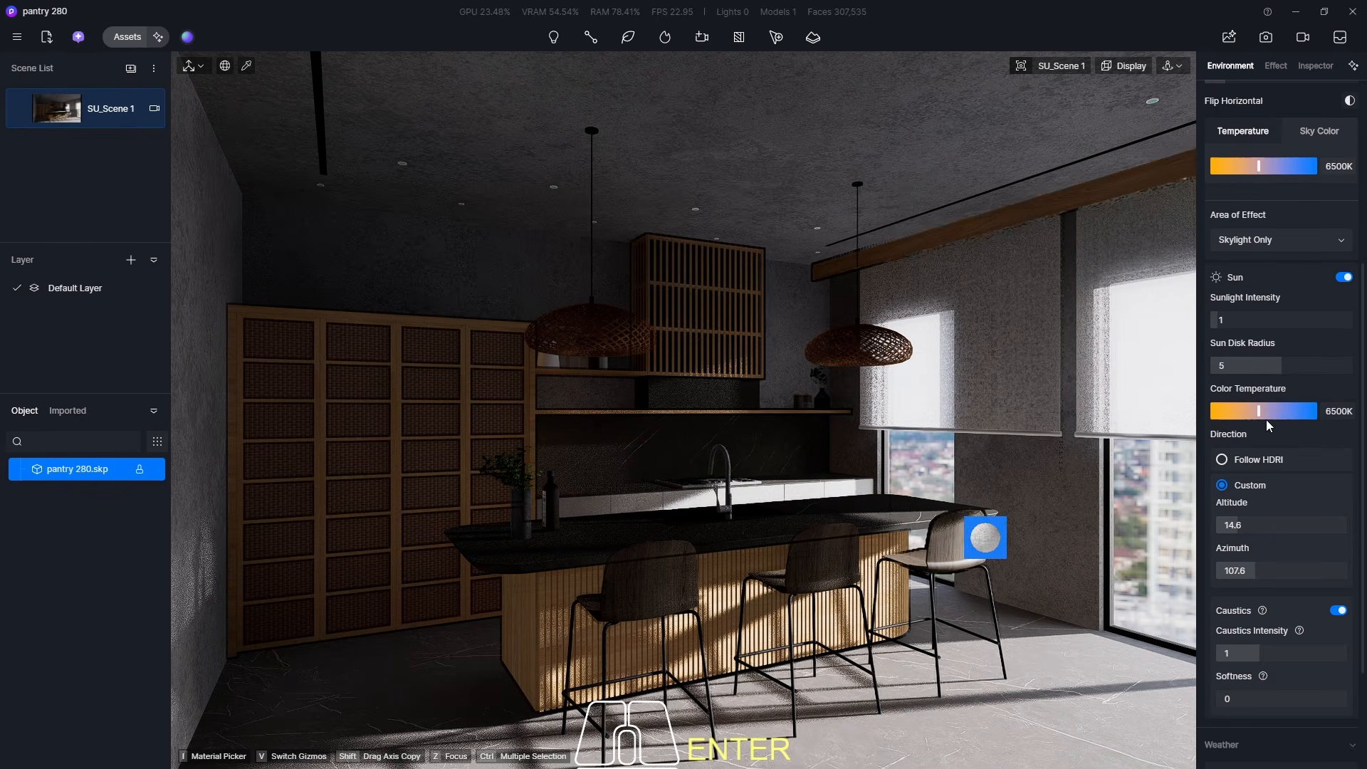
- Compare sun disk radii of 4 and 3, and restore the radius to 5
{"action": "left_click", "coordinate": [1239, 366]}
{"action": "type", "text": "4"}
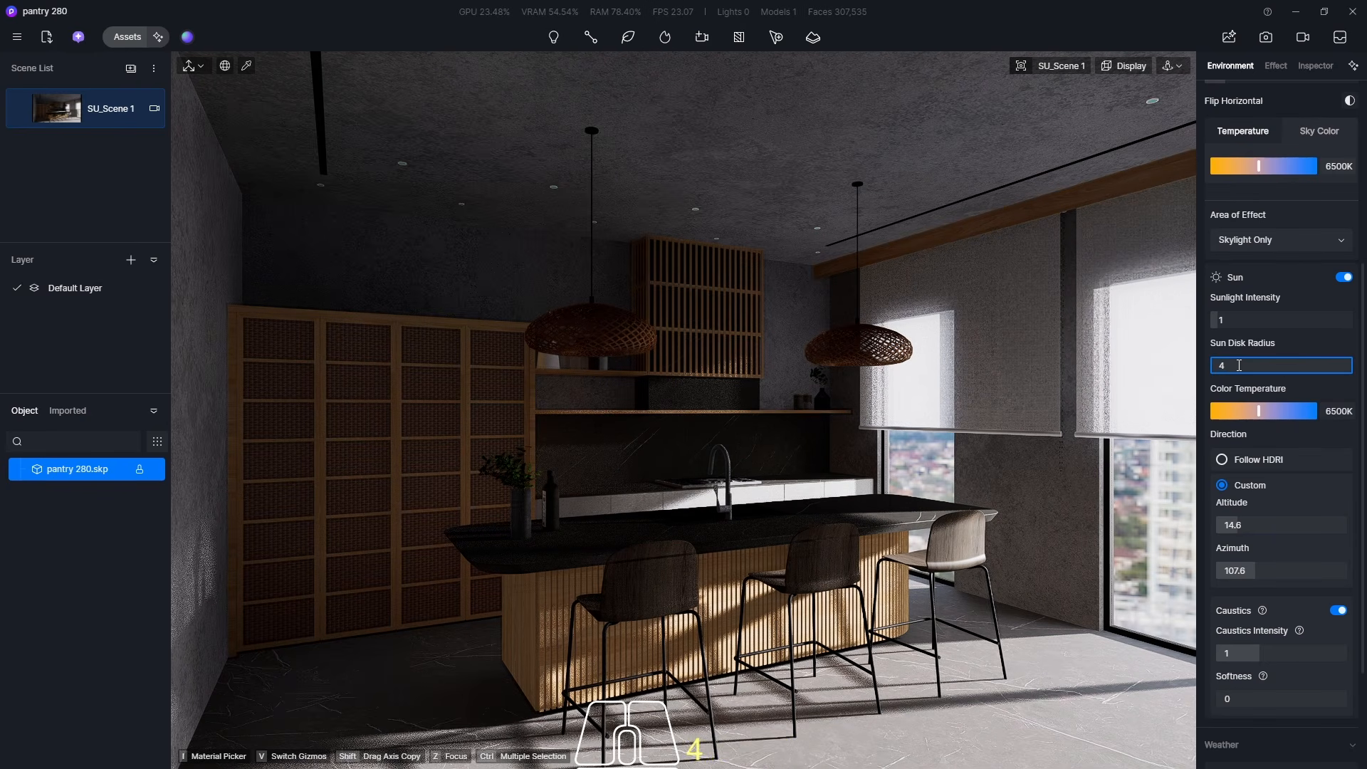
{"action": "key", "text": "Return"}
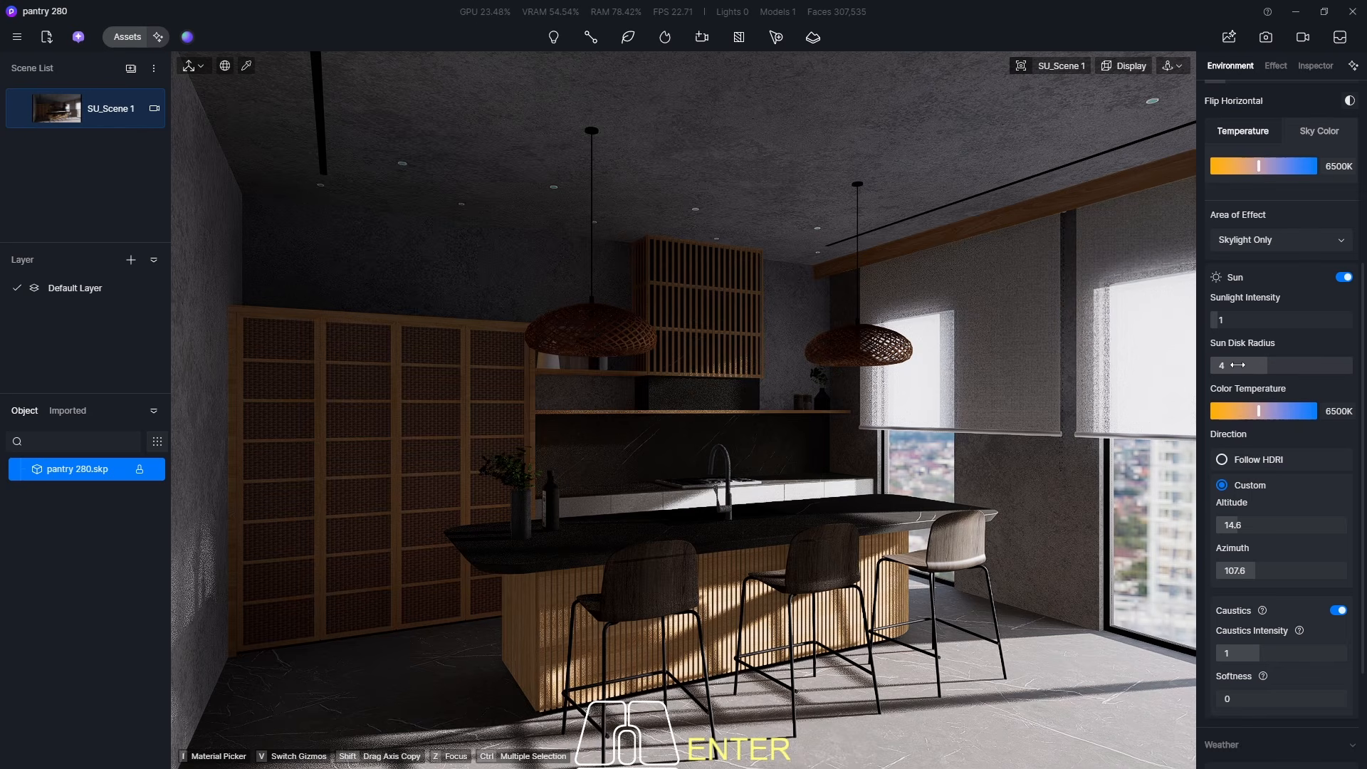
{"action": "left_click", "coordinate": [1238, 365]}
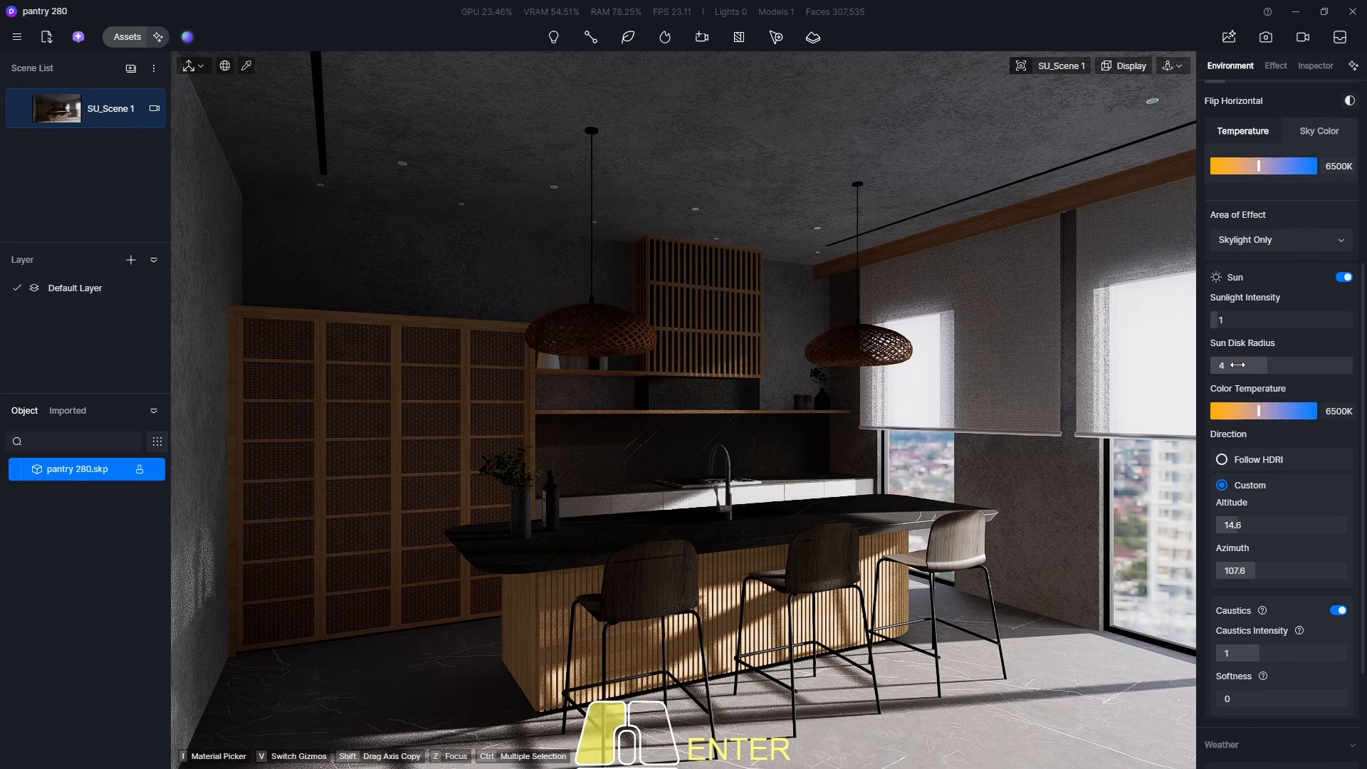
{"action": "type", "text": "3"}
{"action": "key", "text": "Return"}
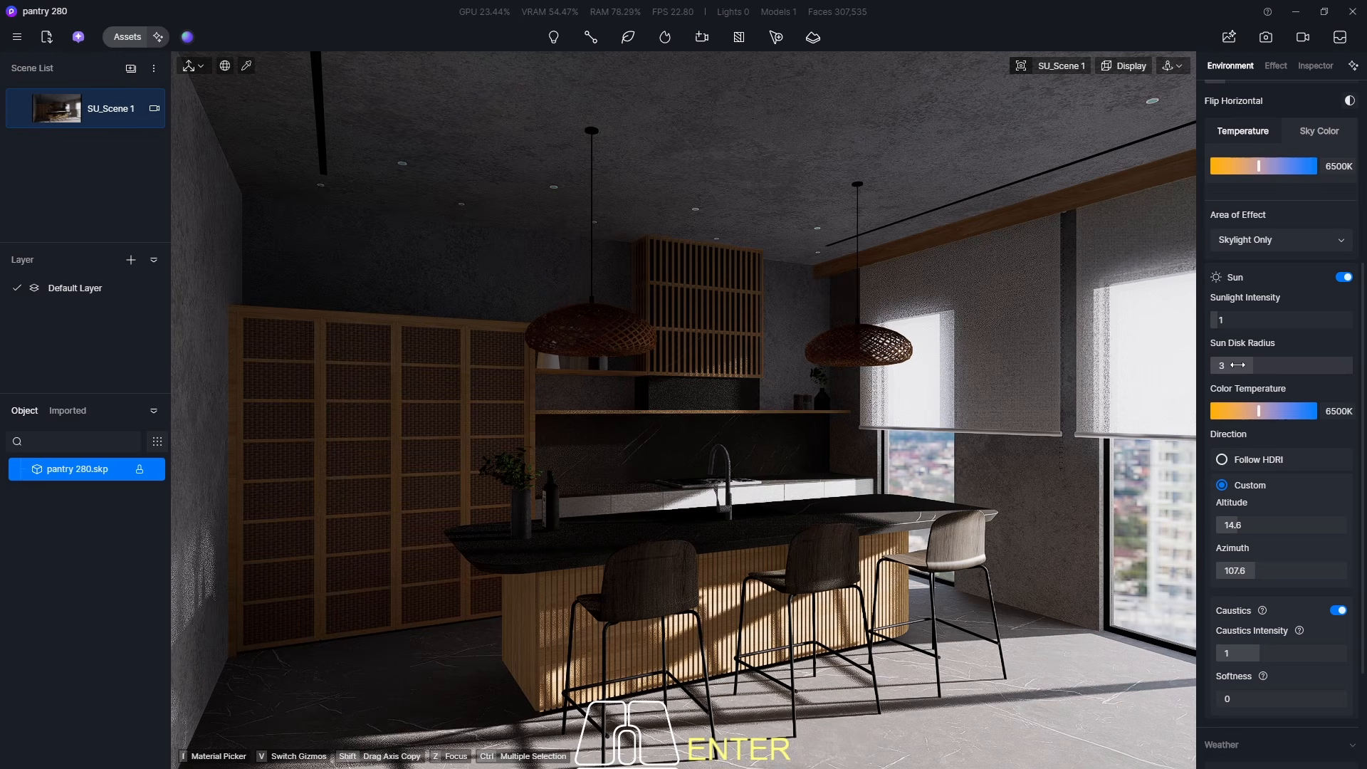
{"action": "left_click", "coordinate": [1237, 365]}
{"action": "type", "text": "5"}
{"action": "key", "text": "Return"}
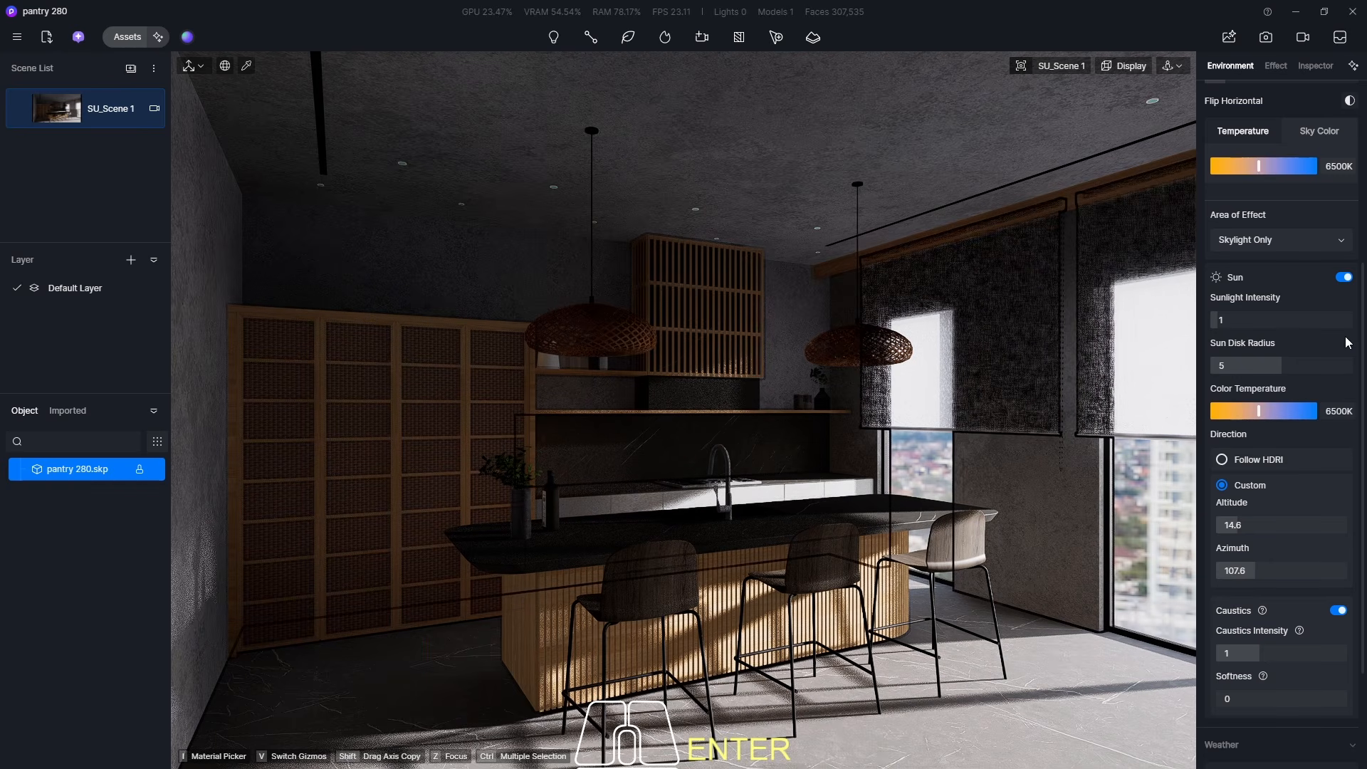
- Try sunlight intensities of 0.5, 0.3, 0.1 and 0.2 for the sun
{"action": "left_click", "coordinate": [1244, 322]}
{"action": "type", "text": "0.5"}
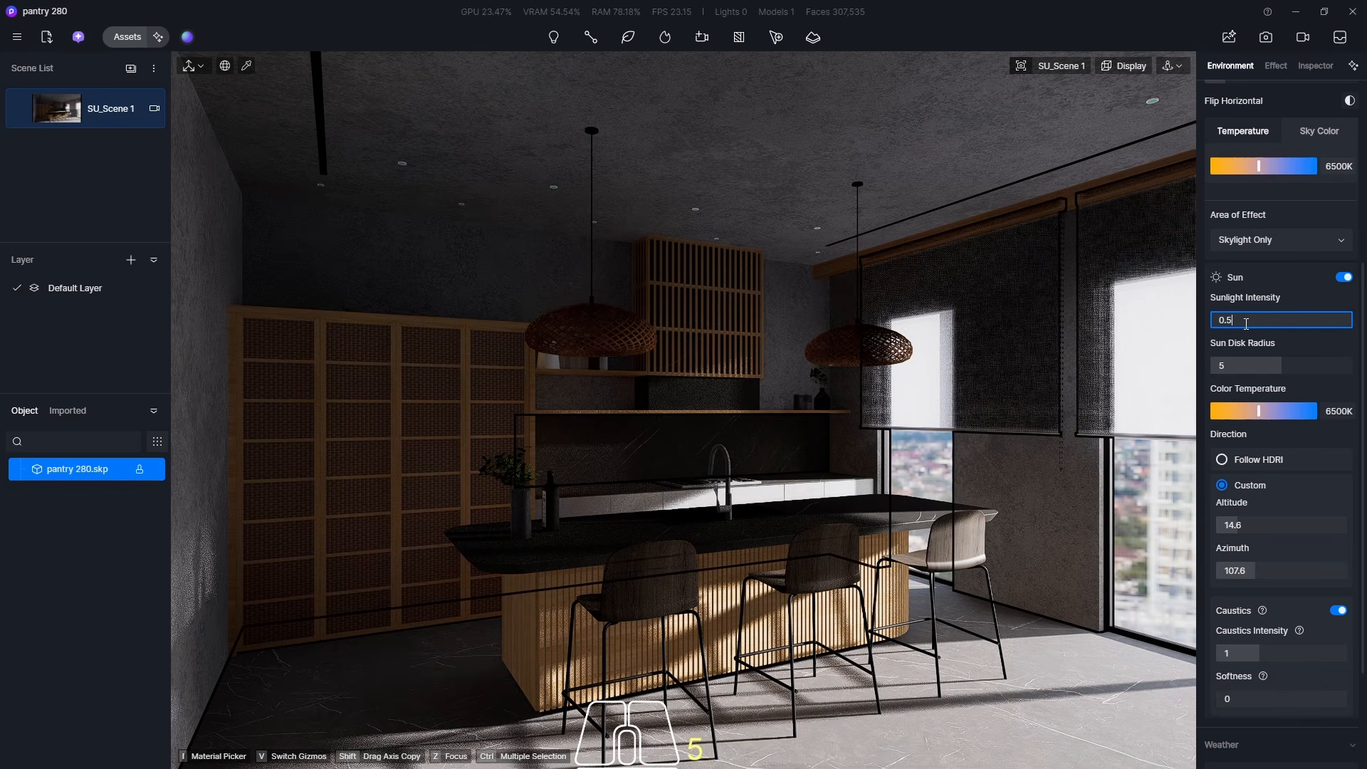
{"action": "key", "text": "Return"}
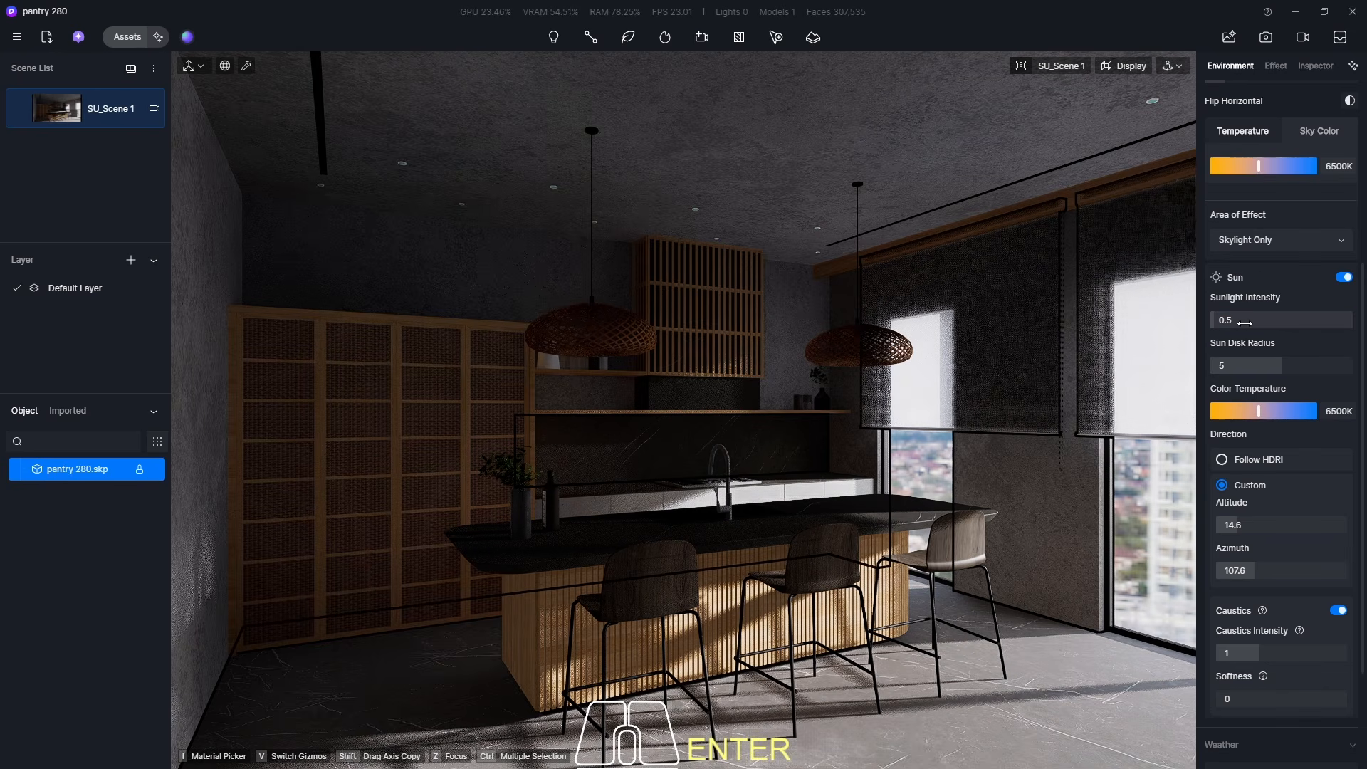
{"action": "left_click", "coordinate": [1245, 323]}
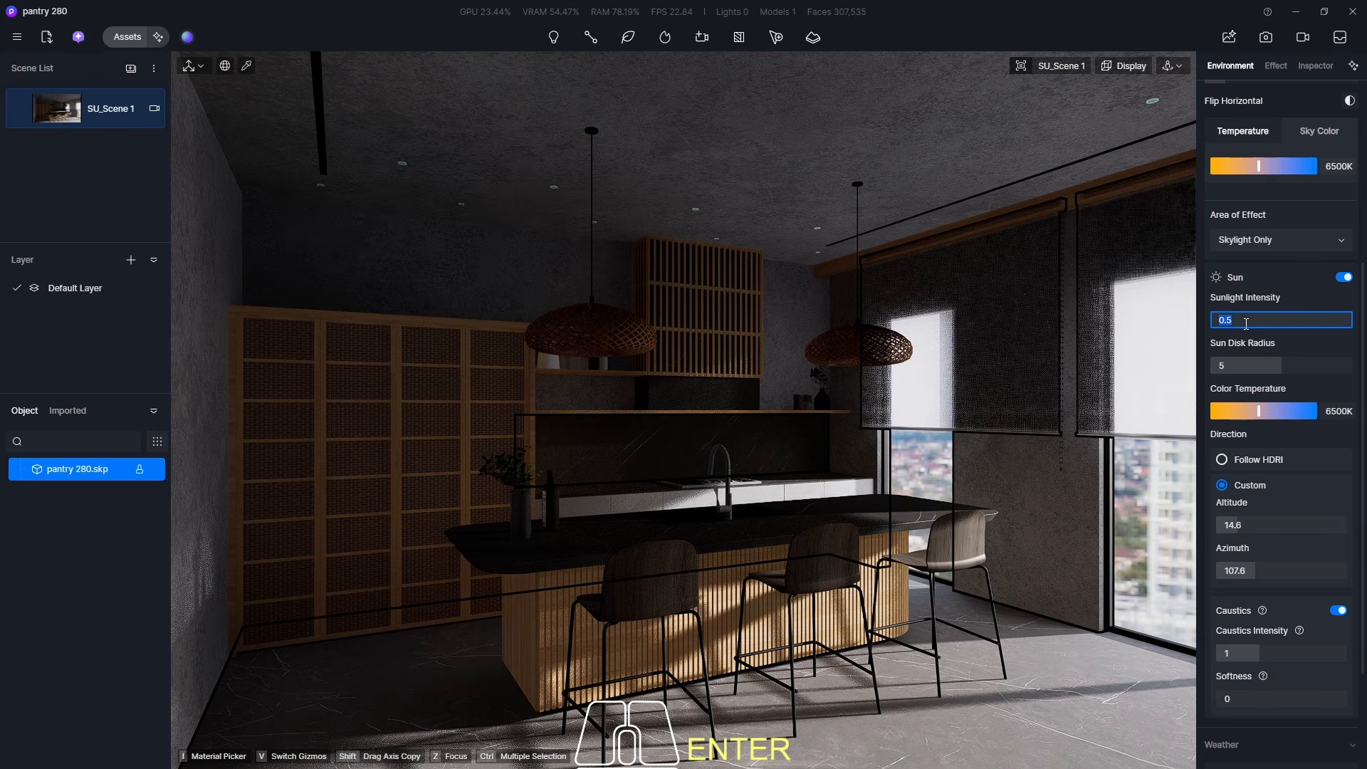
{"action": "type", "text": "0."}
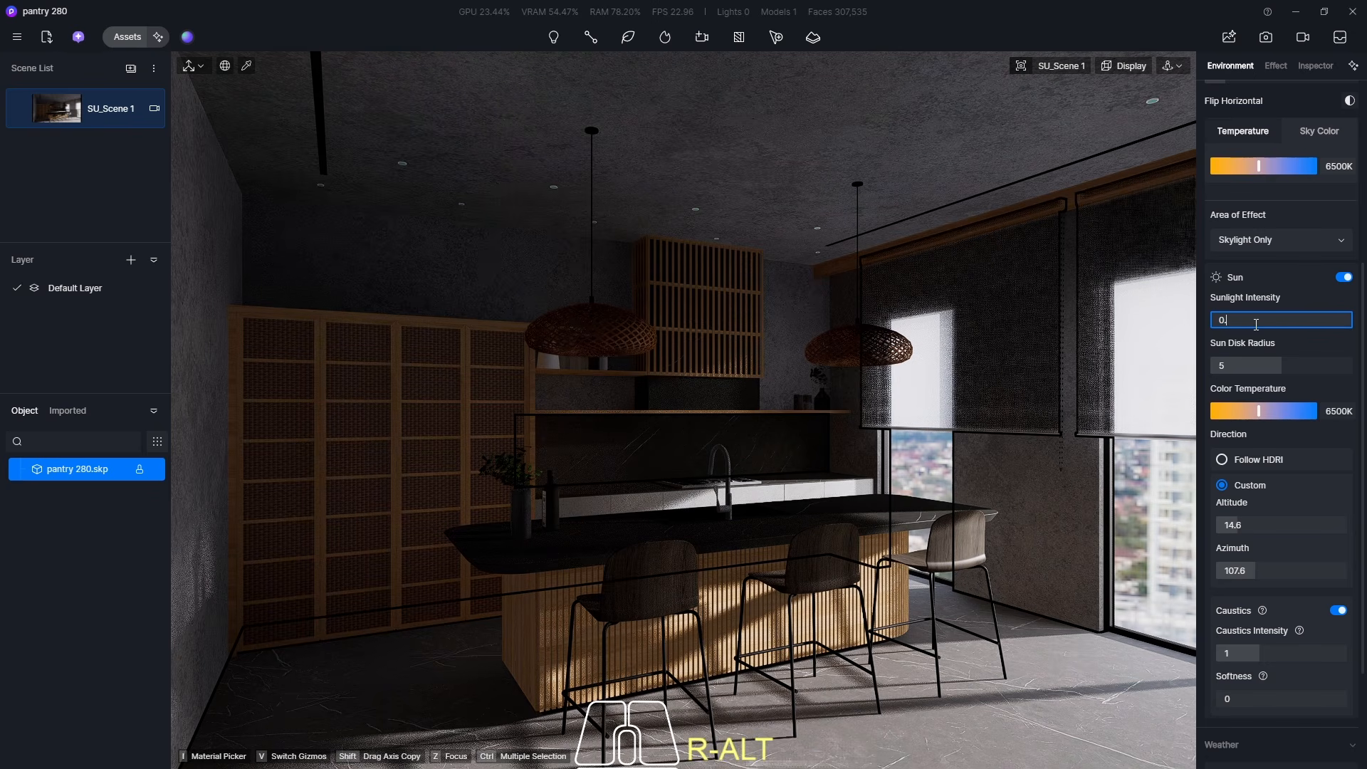
{"action": "type", "text": "3"}
{"action": "key", "text": "Return"}
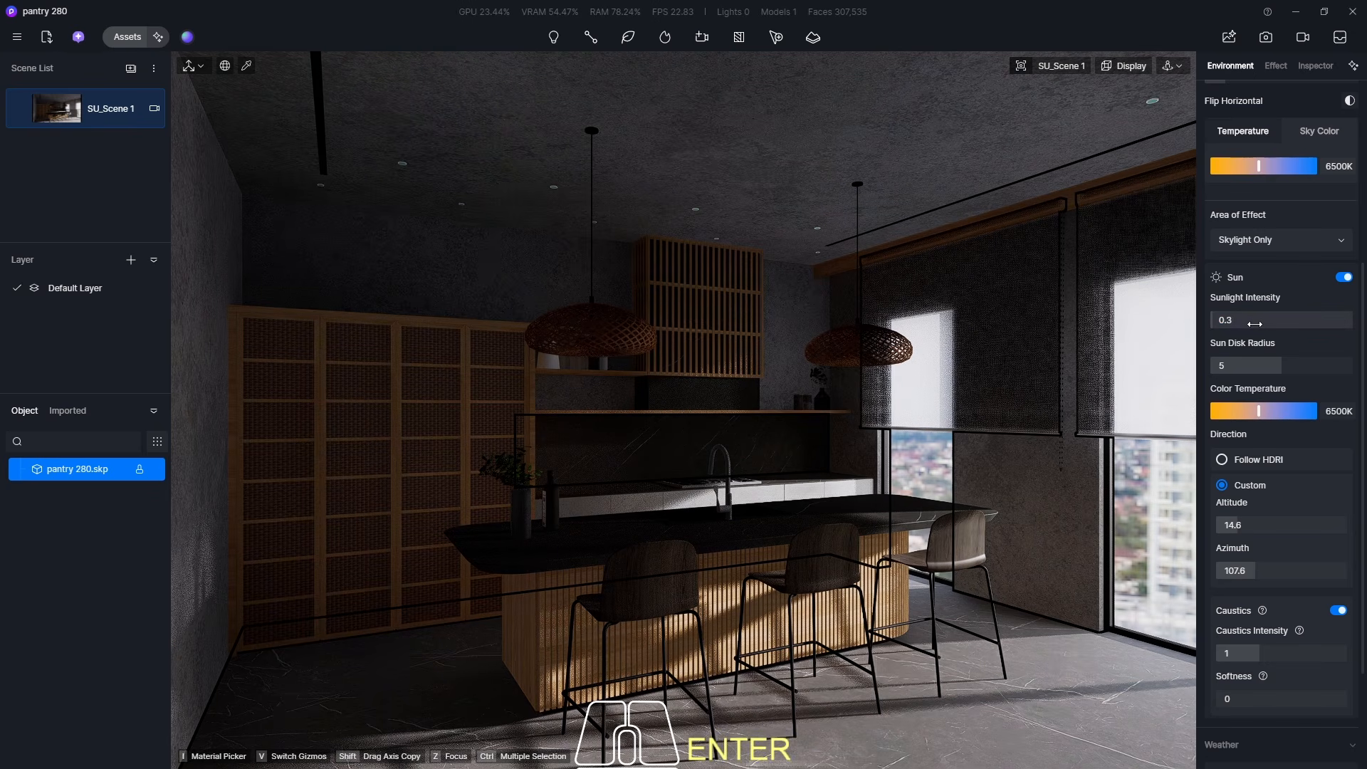
{"action": "left_click", "coordinate": [1254, 320]}
{"action": "type", "text": "0"}
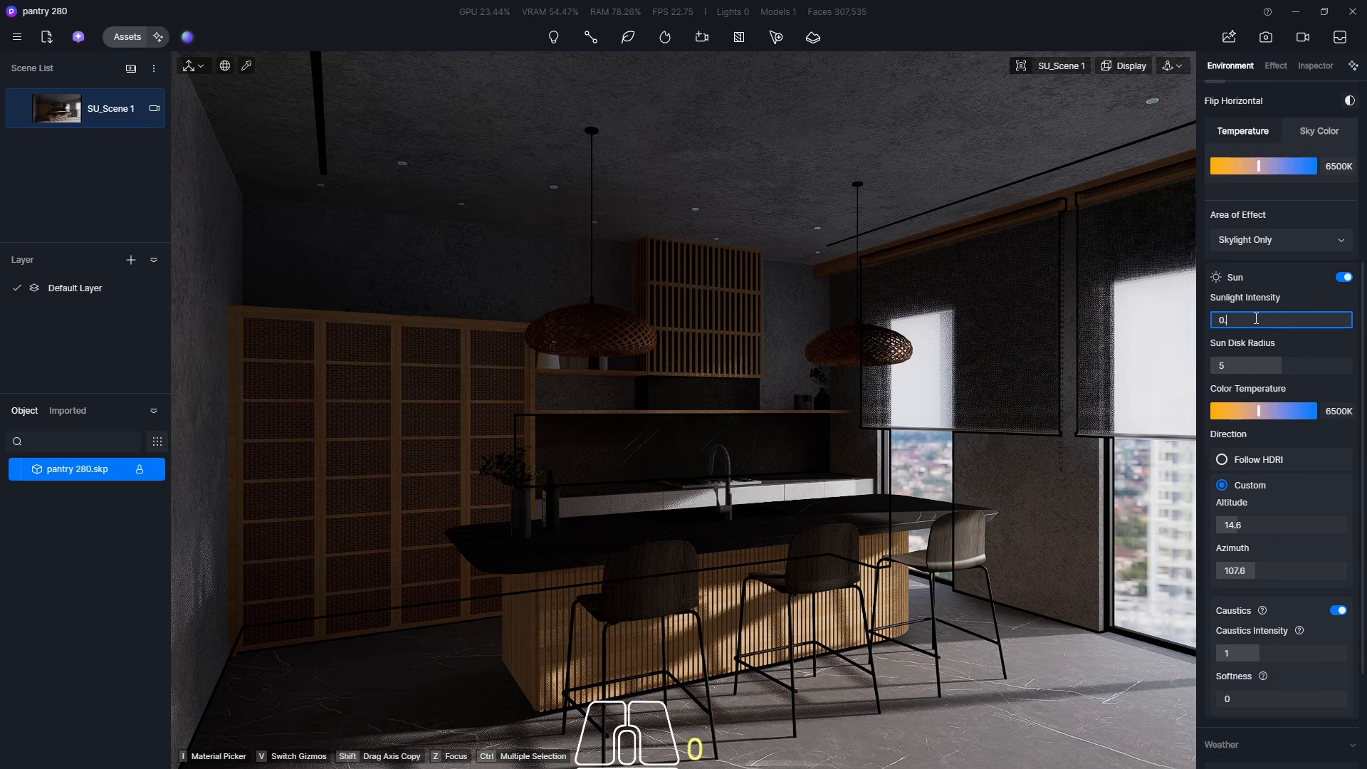
{"action": "type", "text": ".1"}
{"action": "key", "text": "Return"}
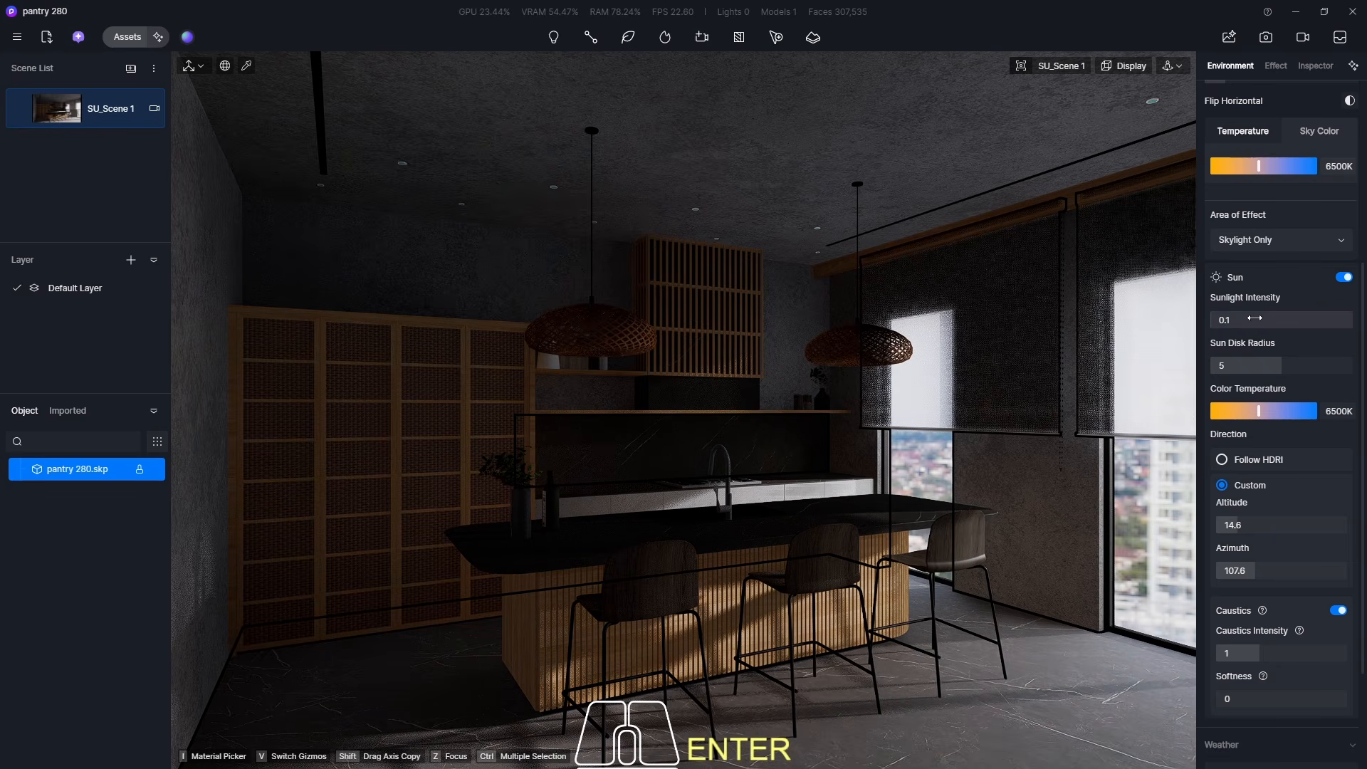
{"action": "left_click", "coordinate": [1255, 319]}
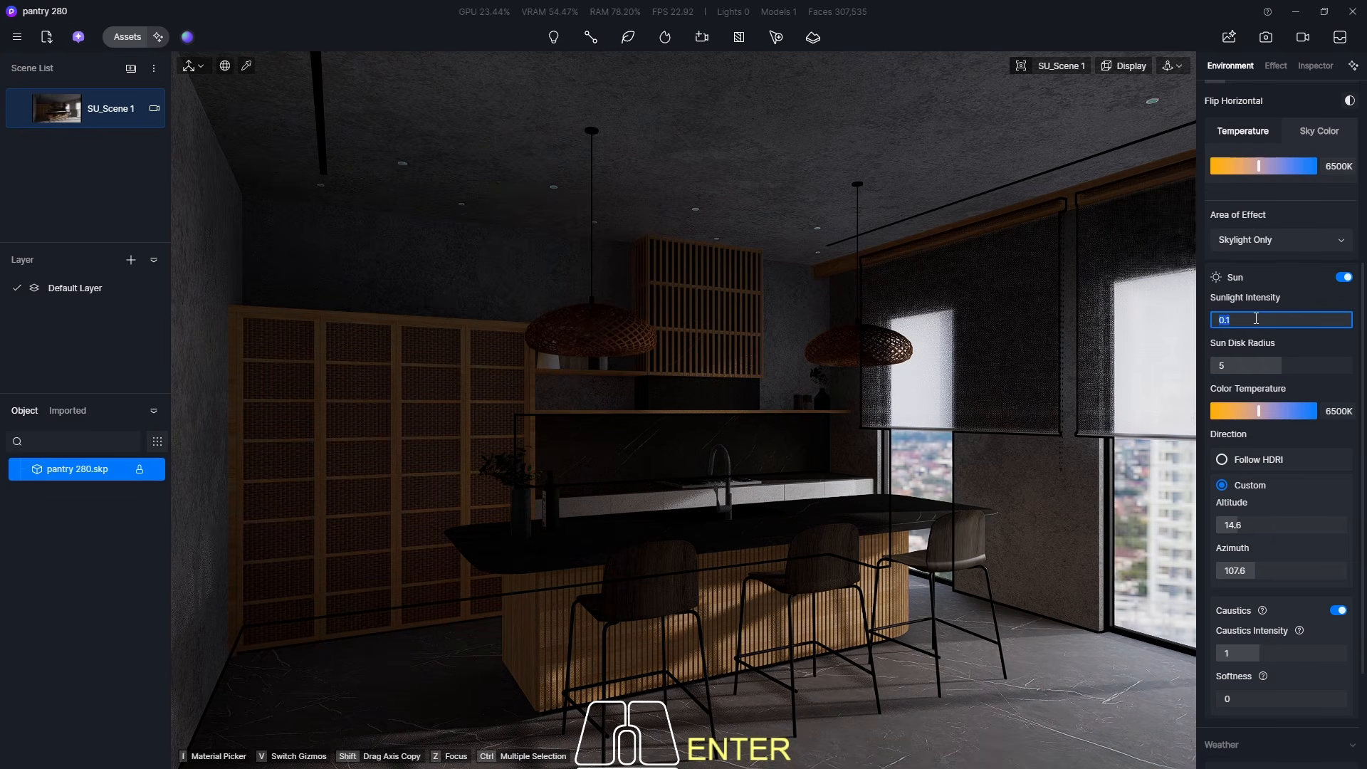
{"action": "type", "text": "0."}
{"action": "key", "text": "Return"}
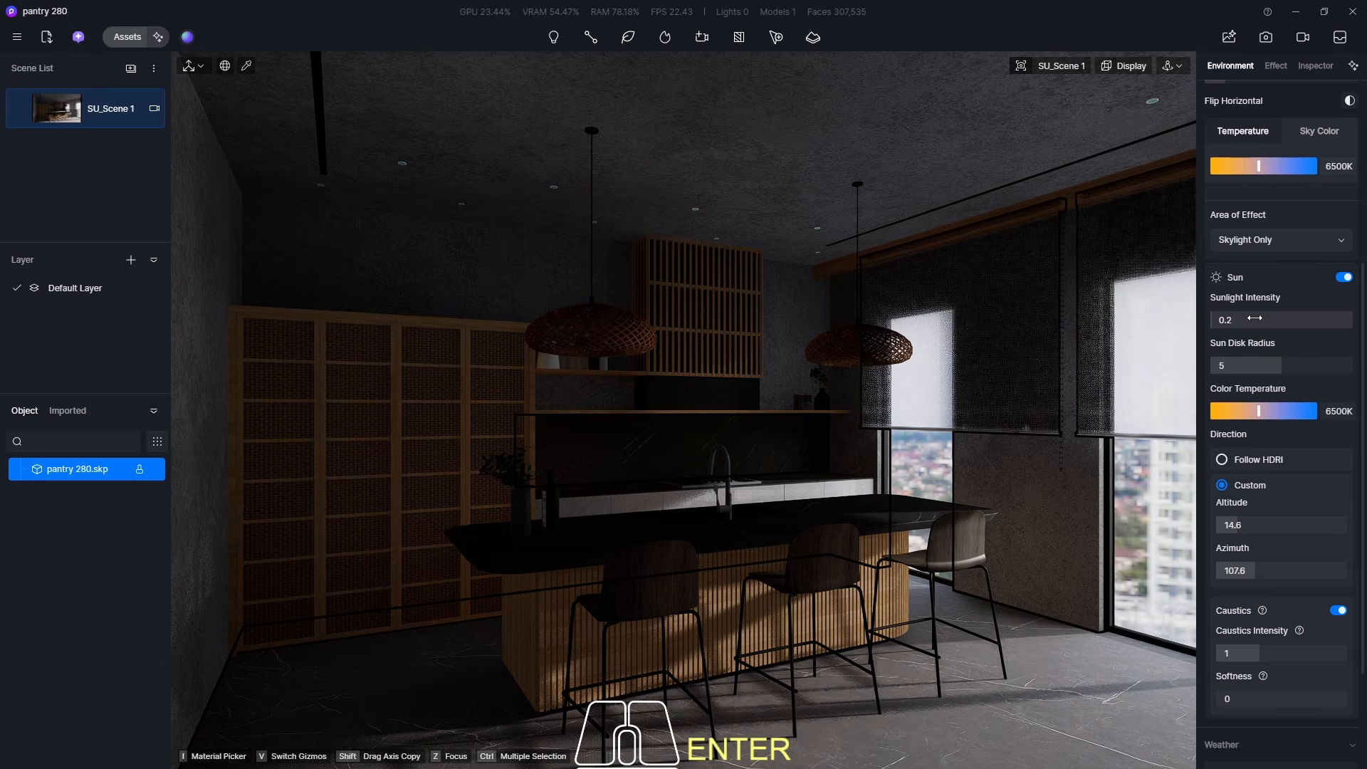
- Set the sun's sunlight intensity to 0.3
{"action": "left_click", "coordinate": [1255, 319]}
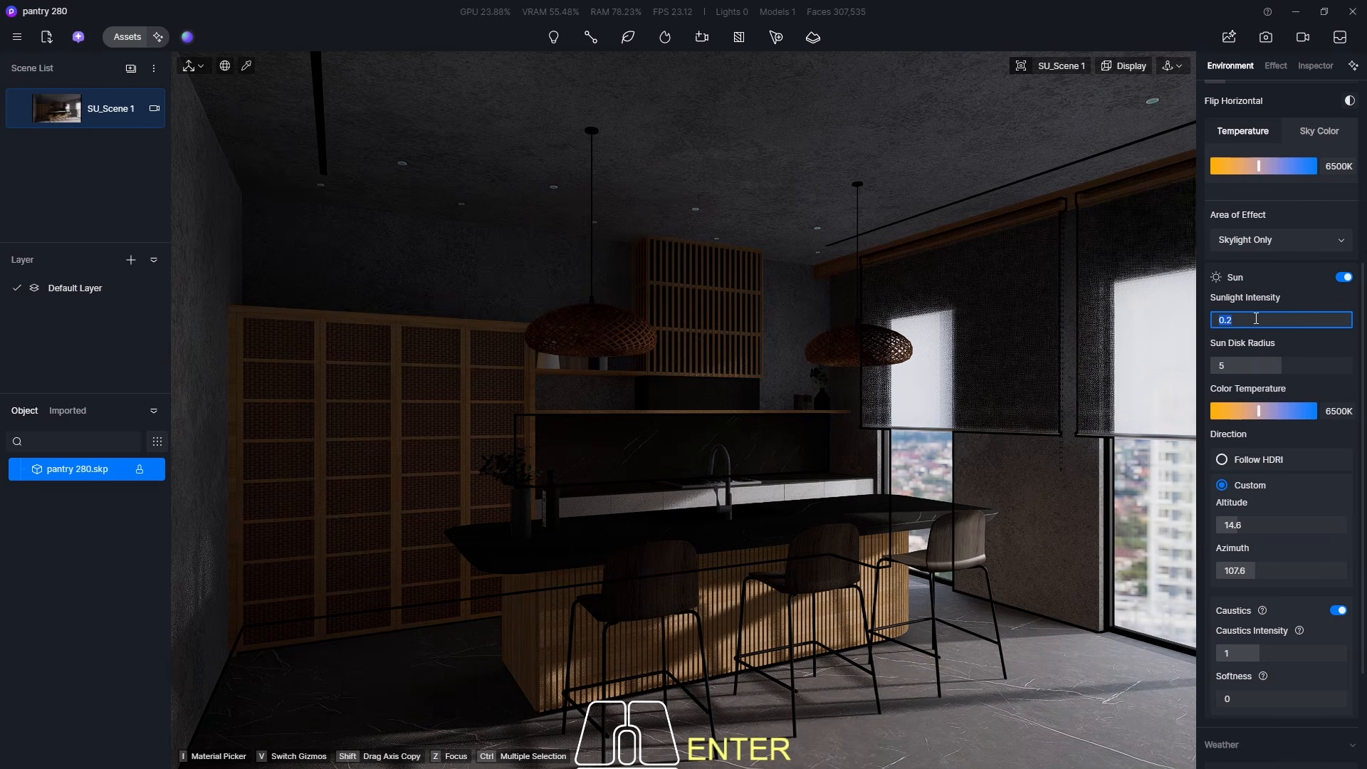
{"action": "type", "text": "0.3"}
{"action": "key", "text": "Return"}
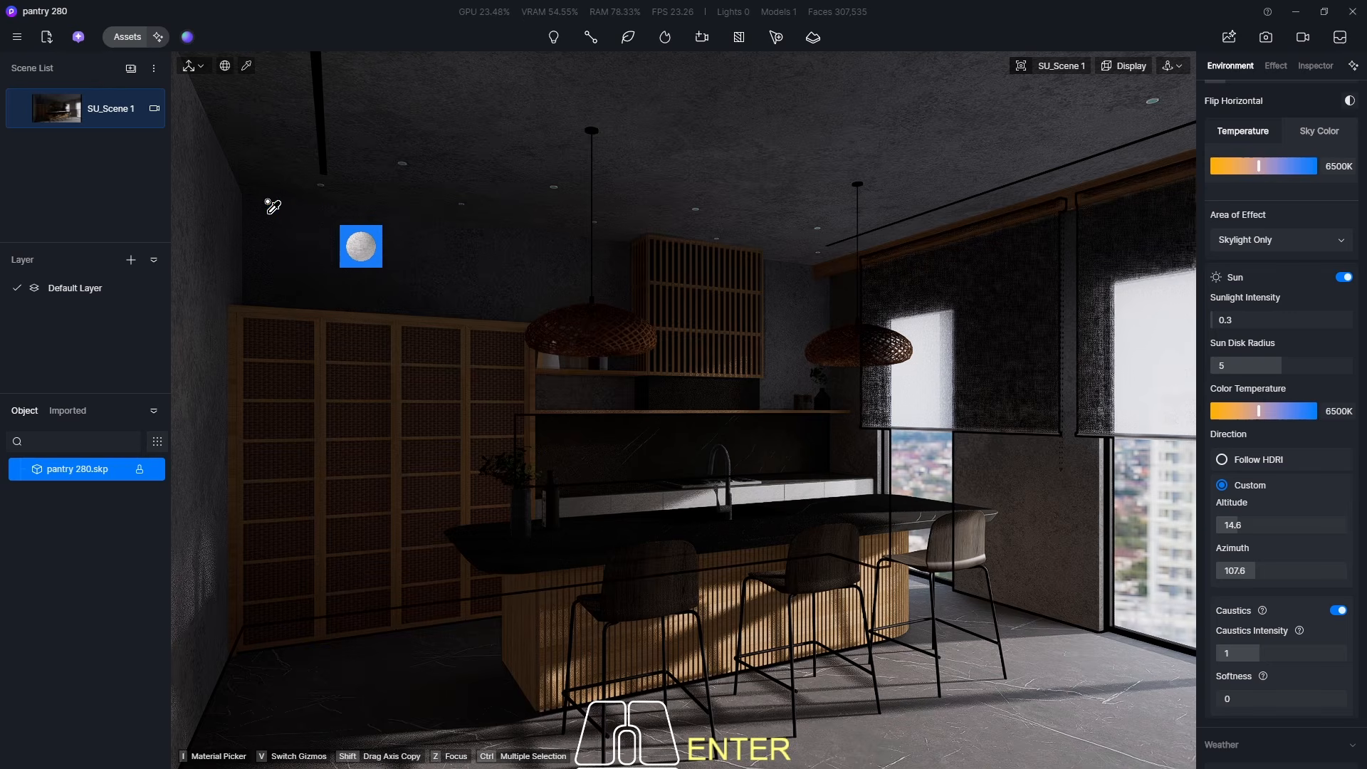
{"action": "left_click", "coordinate": [997, 299]}
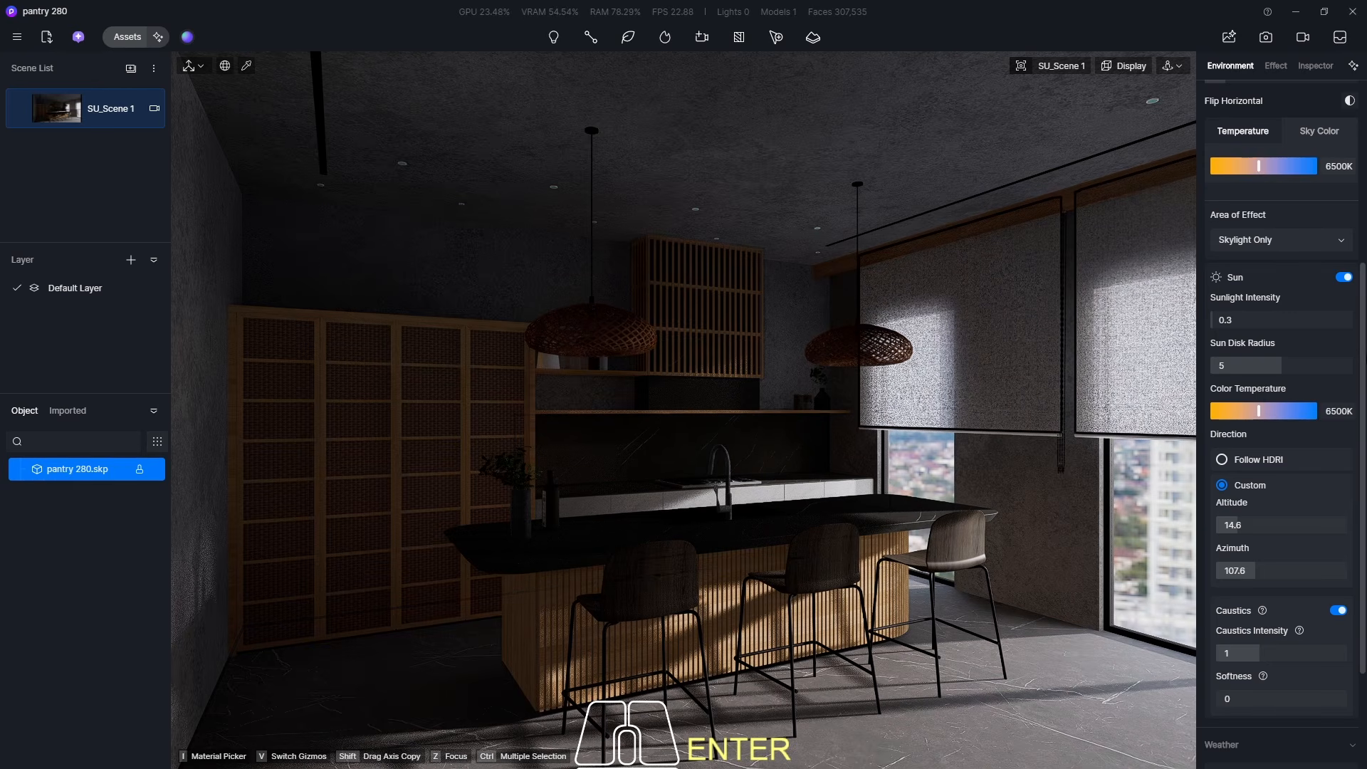
- Set the automatic exposure compensation in the post-processing effects to 0.5
{"action": "left_click_drag", "start_coordinate": [1362, 463], "coordinate": [1362, 278]}
{"action": "left_click", "coordinate": [1276, 66]}
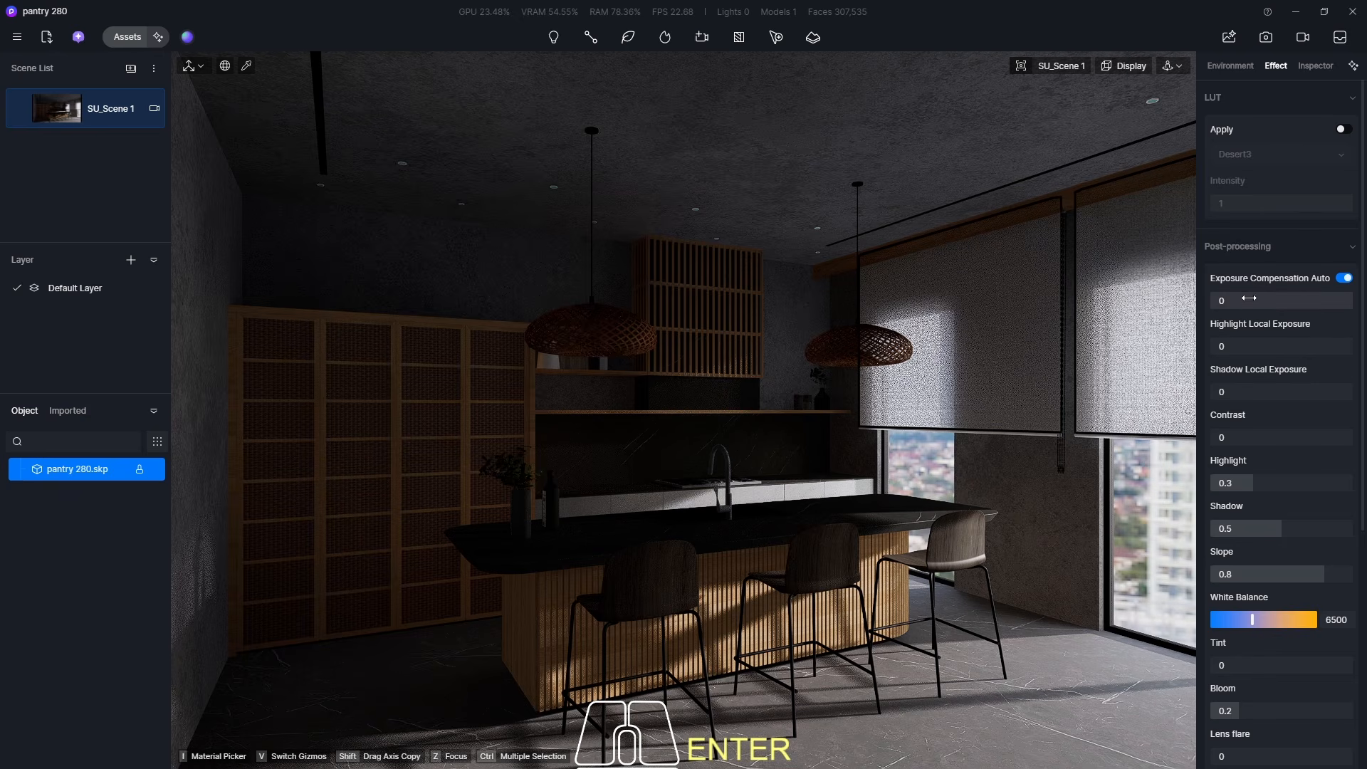
{"action": "left_click_drag", "start_coordinate": [1227, 305], "coordinate": [1260, 307]}
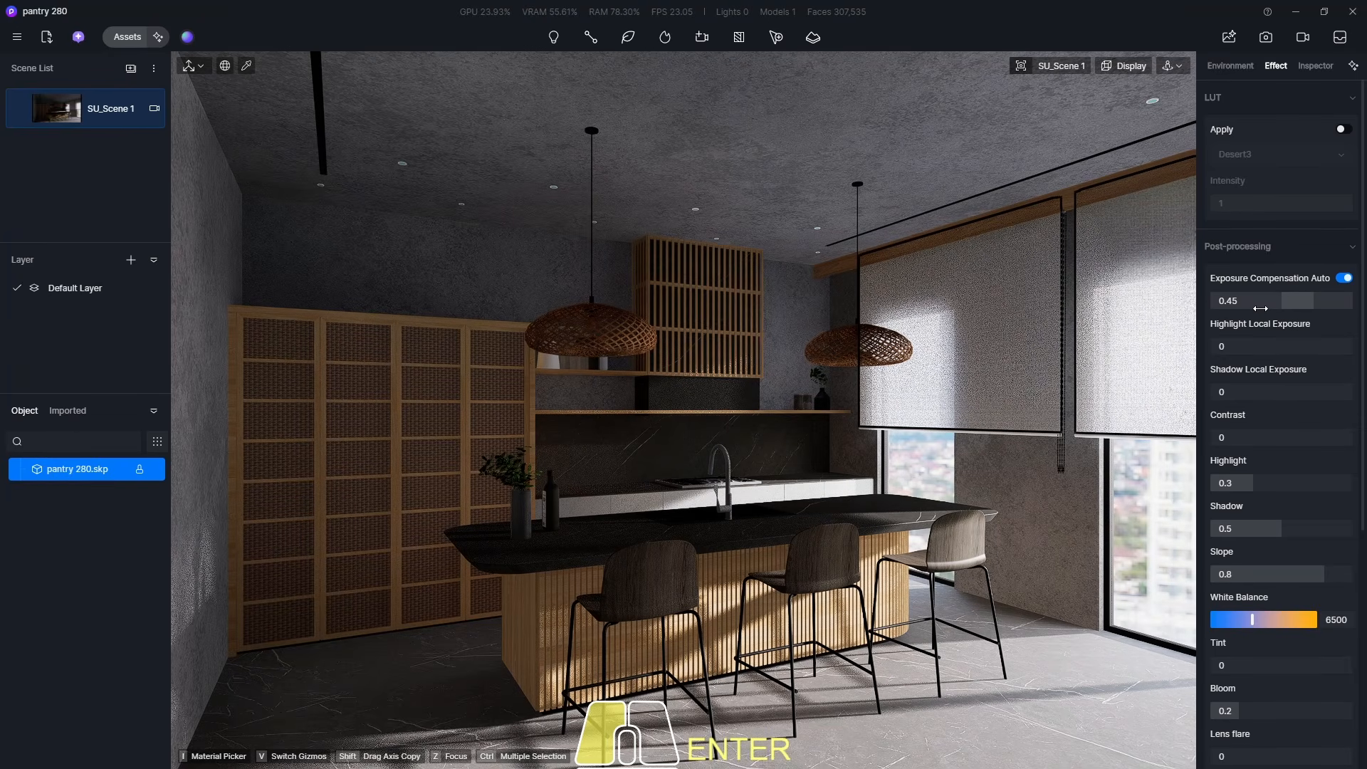
{"action": "left_click", "coordinate": [1250, 301]}
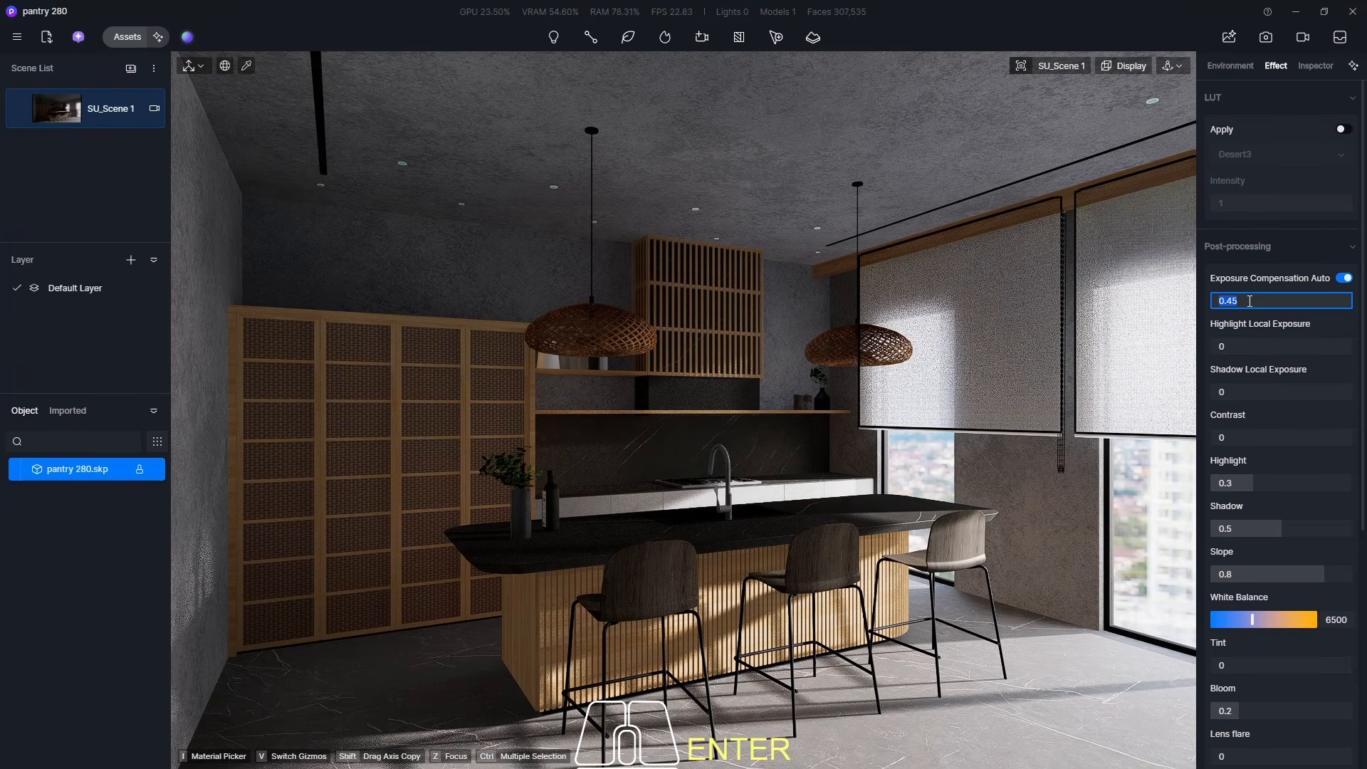
{"action": "type", "text": "0"}
{"action": "key", "text": "Return"}
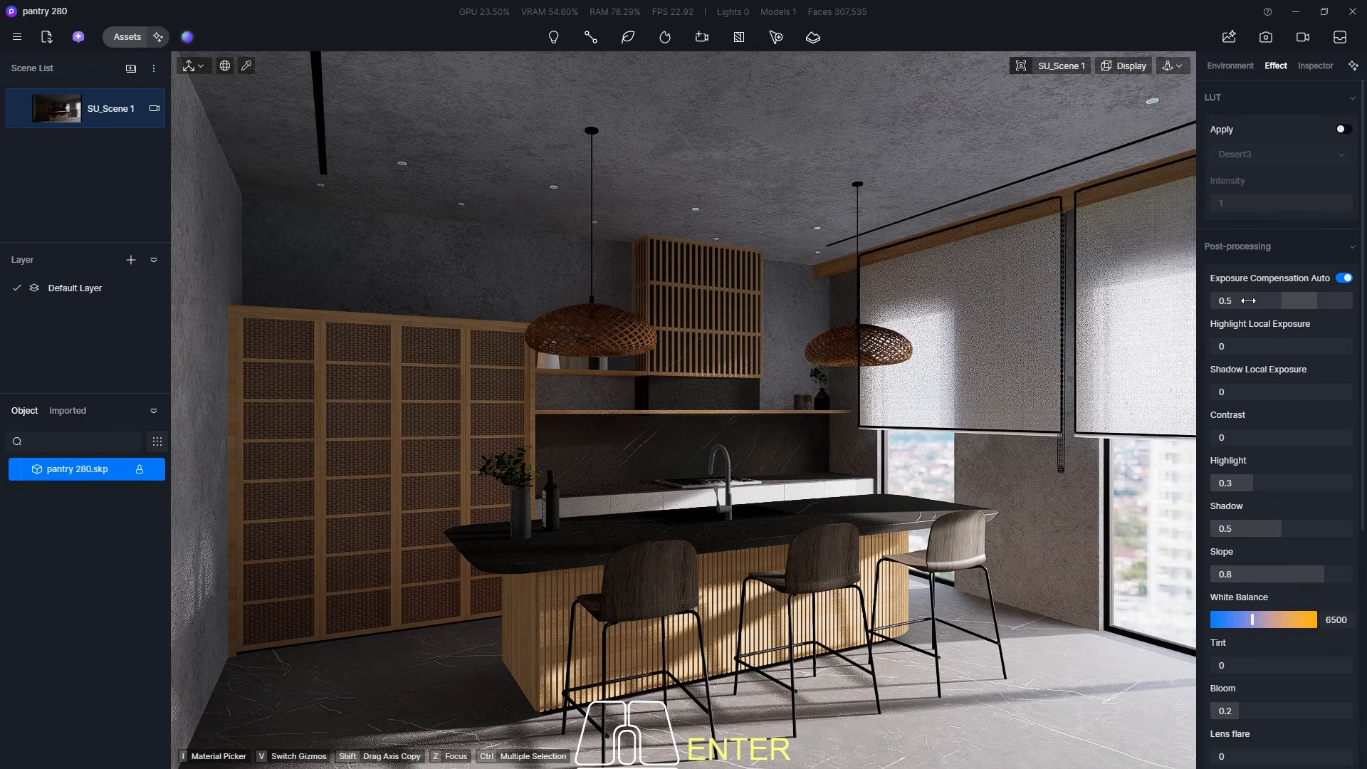
- Update the saved SU_Scene 1 with the current view and settings, and leave the material picker
{"action": "key", "text": "i"}
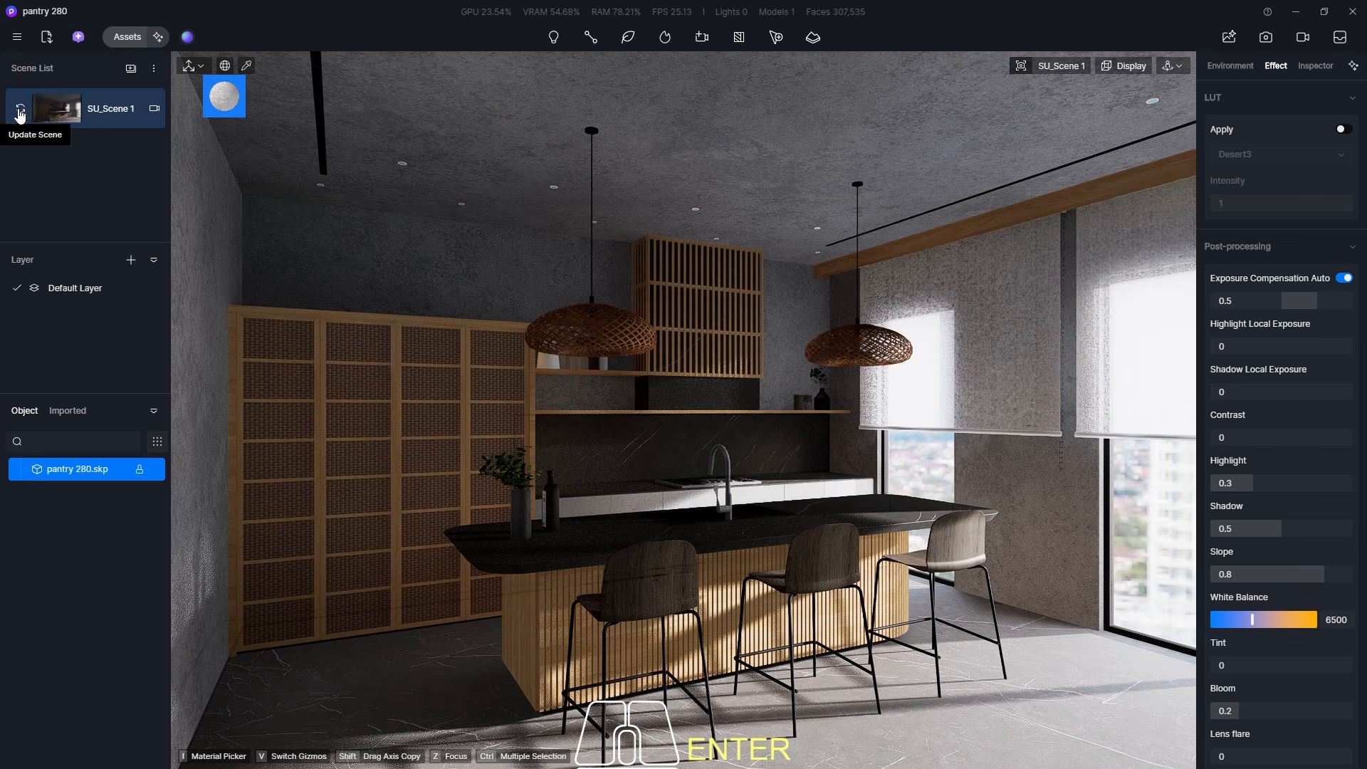
{"action": "left_click", "coordinate": [20, 114]}
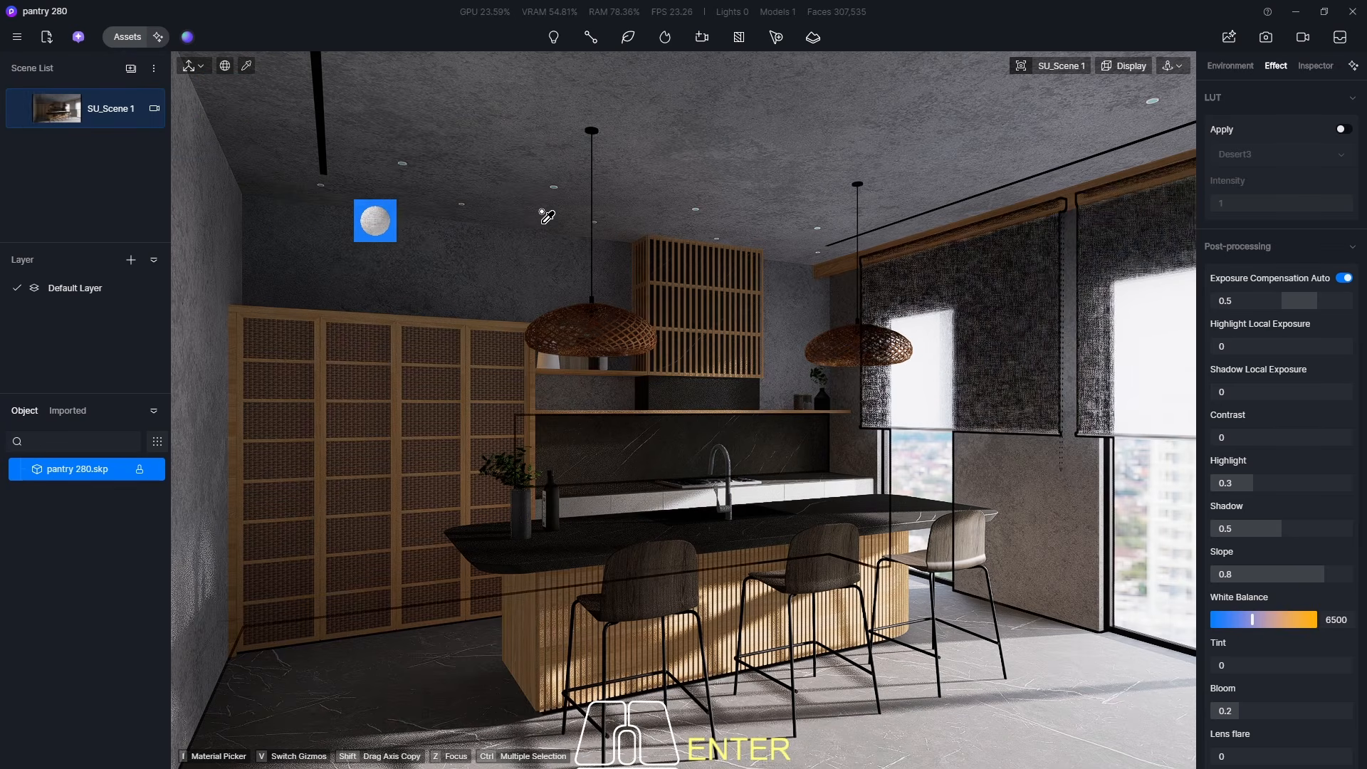
{"action": "left_click", "coordinate": [20, 114]}
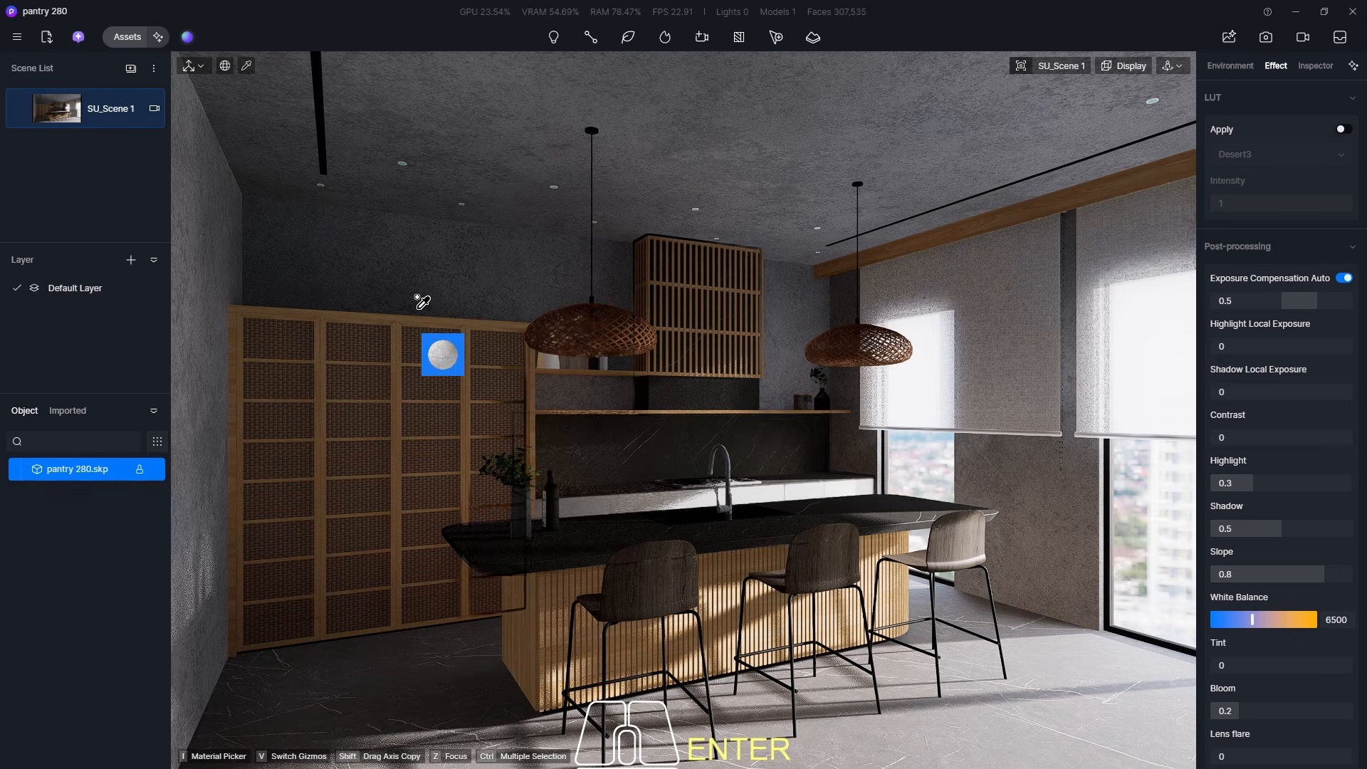
{"action": "key", "text": "Escape"}
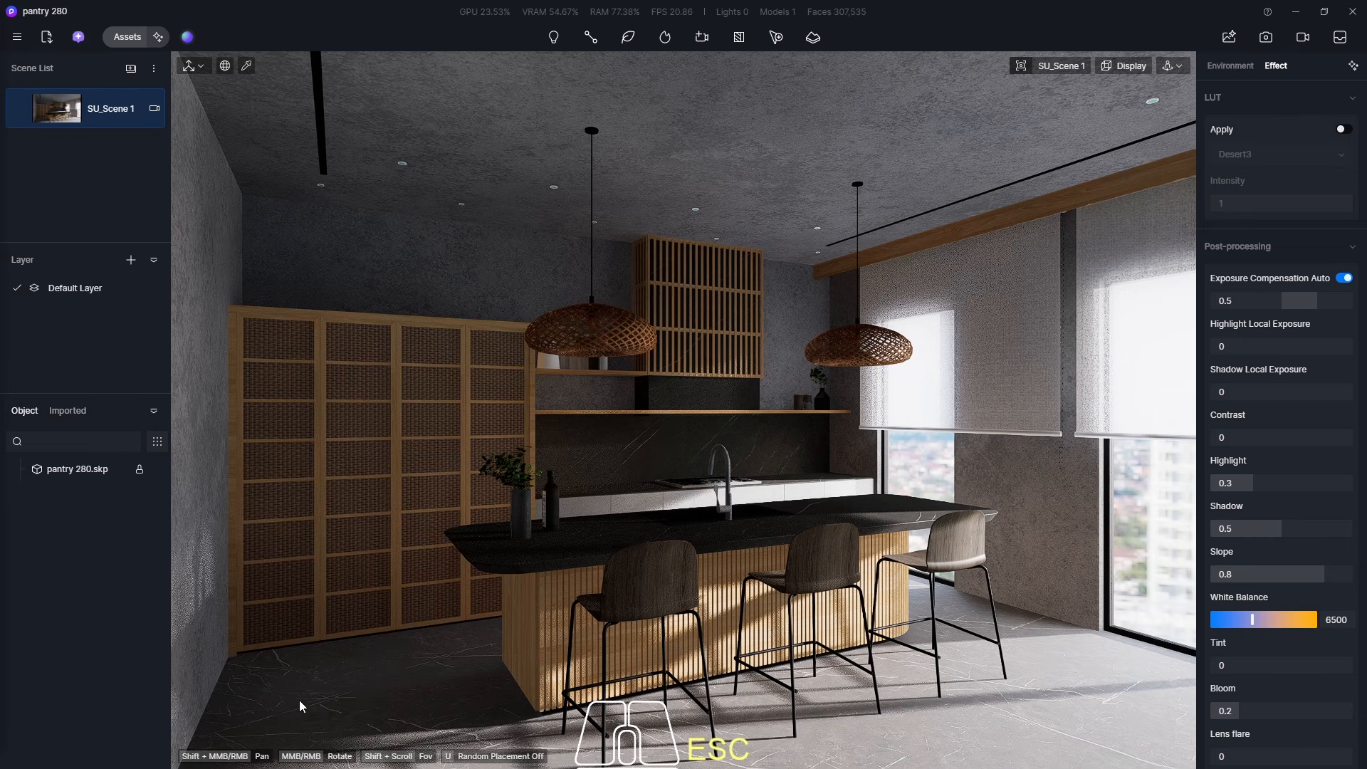
- Pick the kitchen floor's material and look through the Stone category's Marble materials in the asset library for a possible replacement
{"action": "left_click", "coordinate": [240, 72]}
{"action": "left_click", "coordinate": [421, 690]}
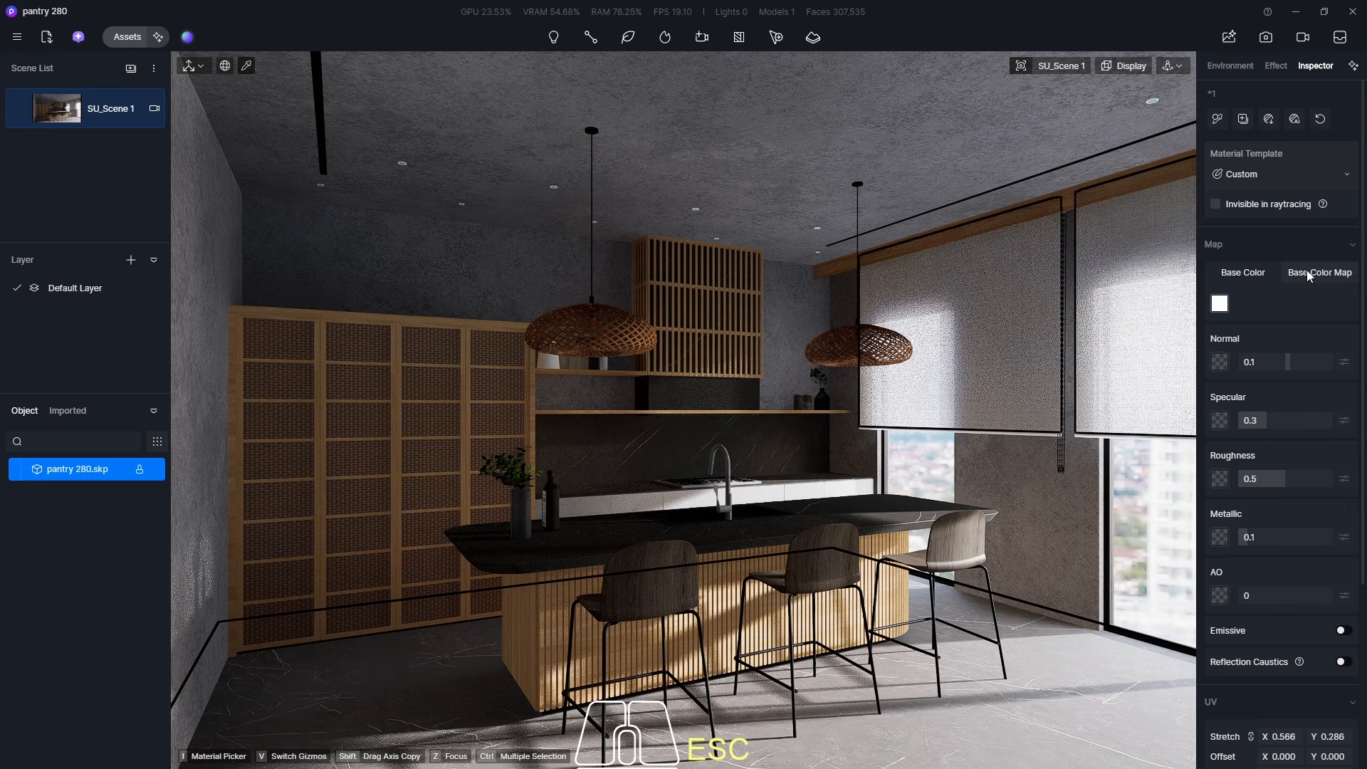
{"action": "left_click", "coordinate": [128, 36]}
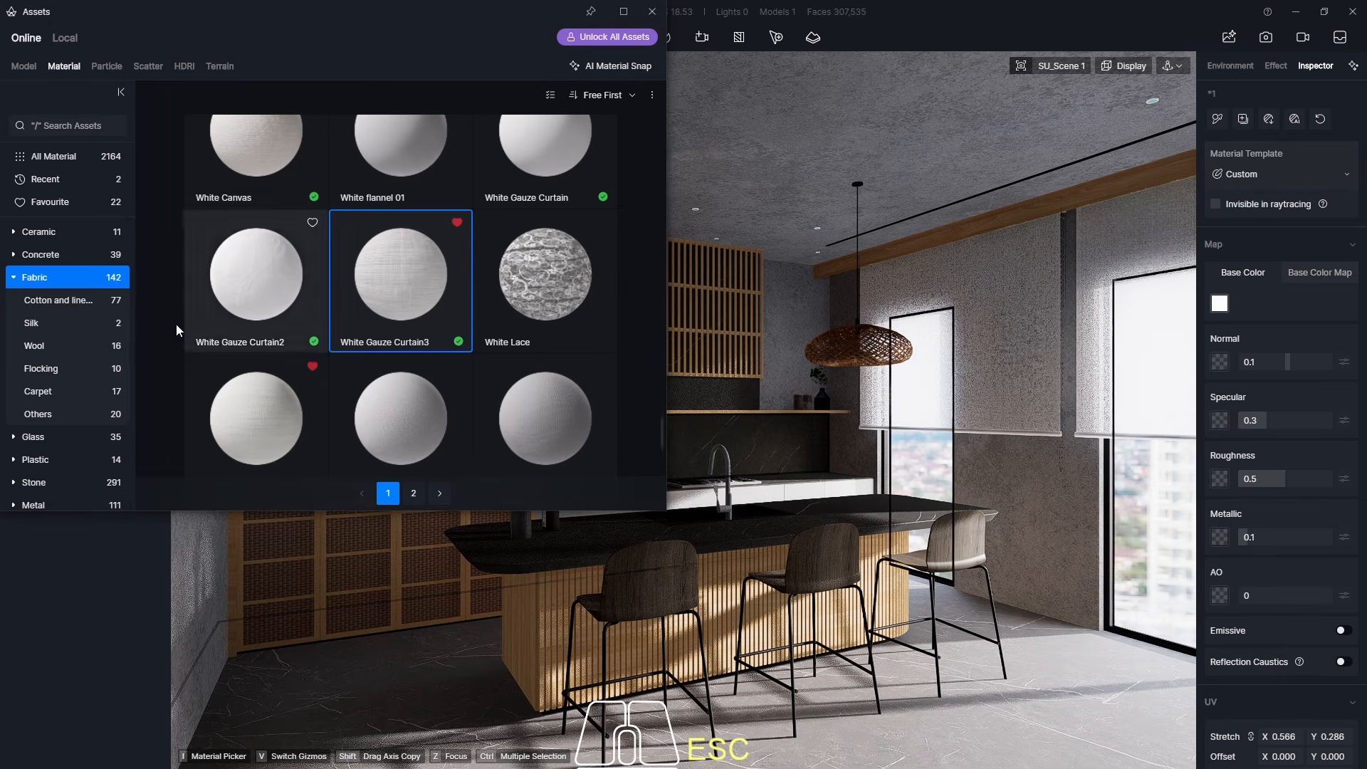
{"action": "scroll", "coordinate": [65, 362], "scroll_direction": "down", "scroll_amount": 3}
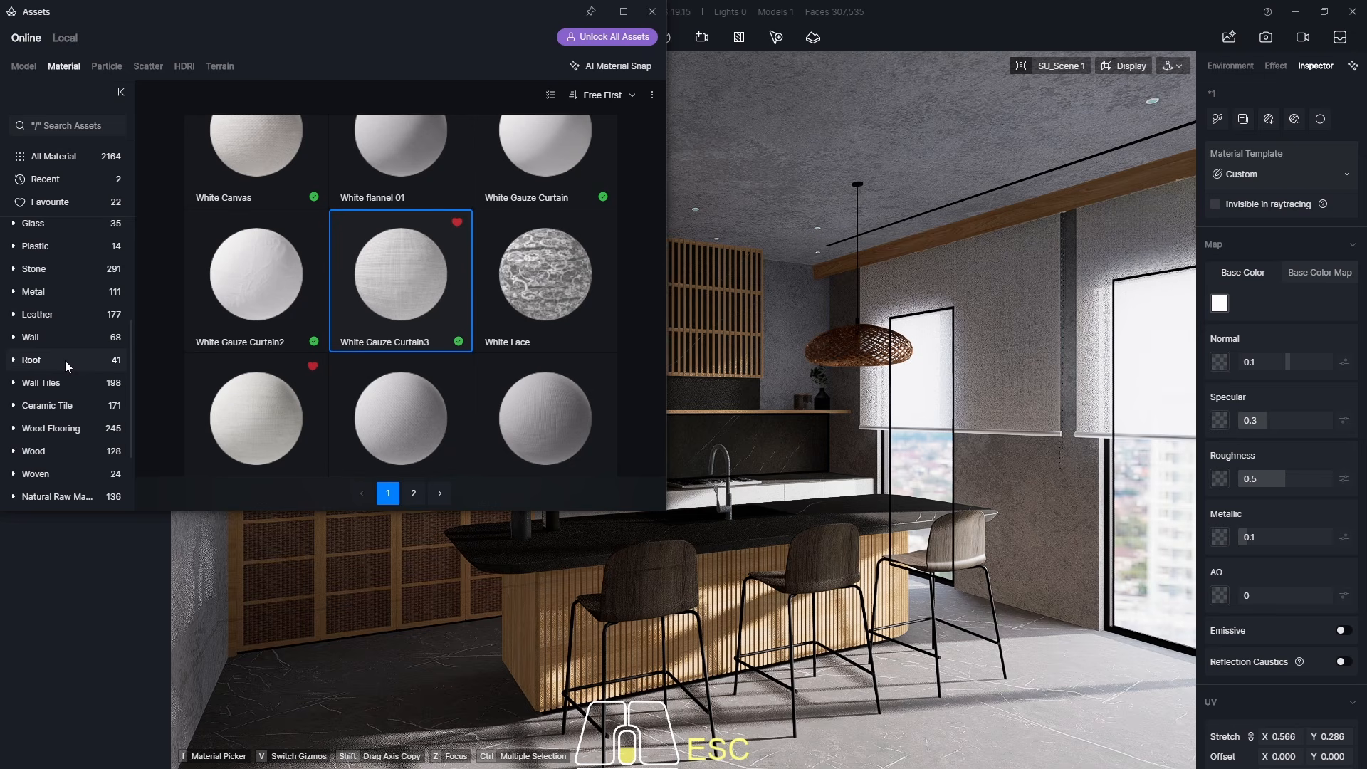
{"action": "scroll", "coordinate": [66, 360], "scroll_direction": "up", "scroll_amount": 2}
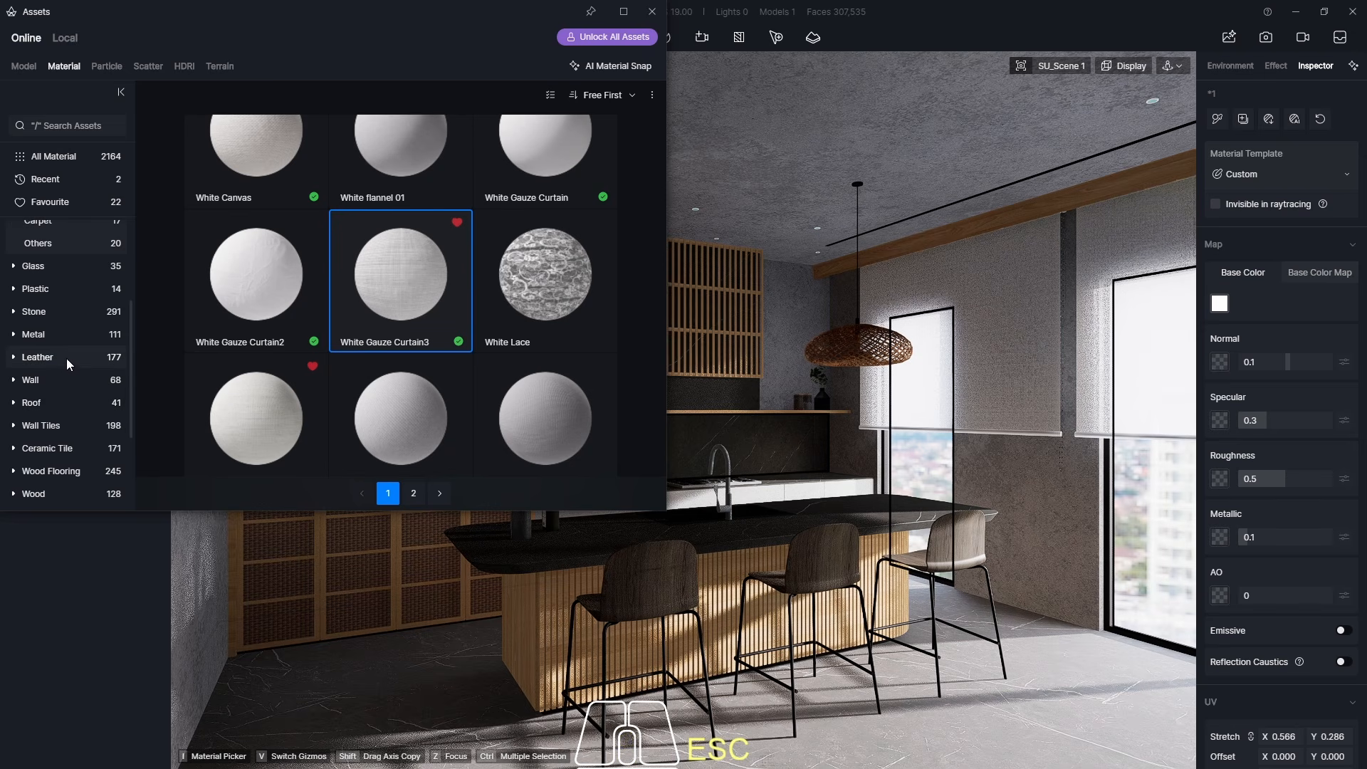
{"action": "left_click", "coordinate": [51, 310]}
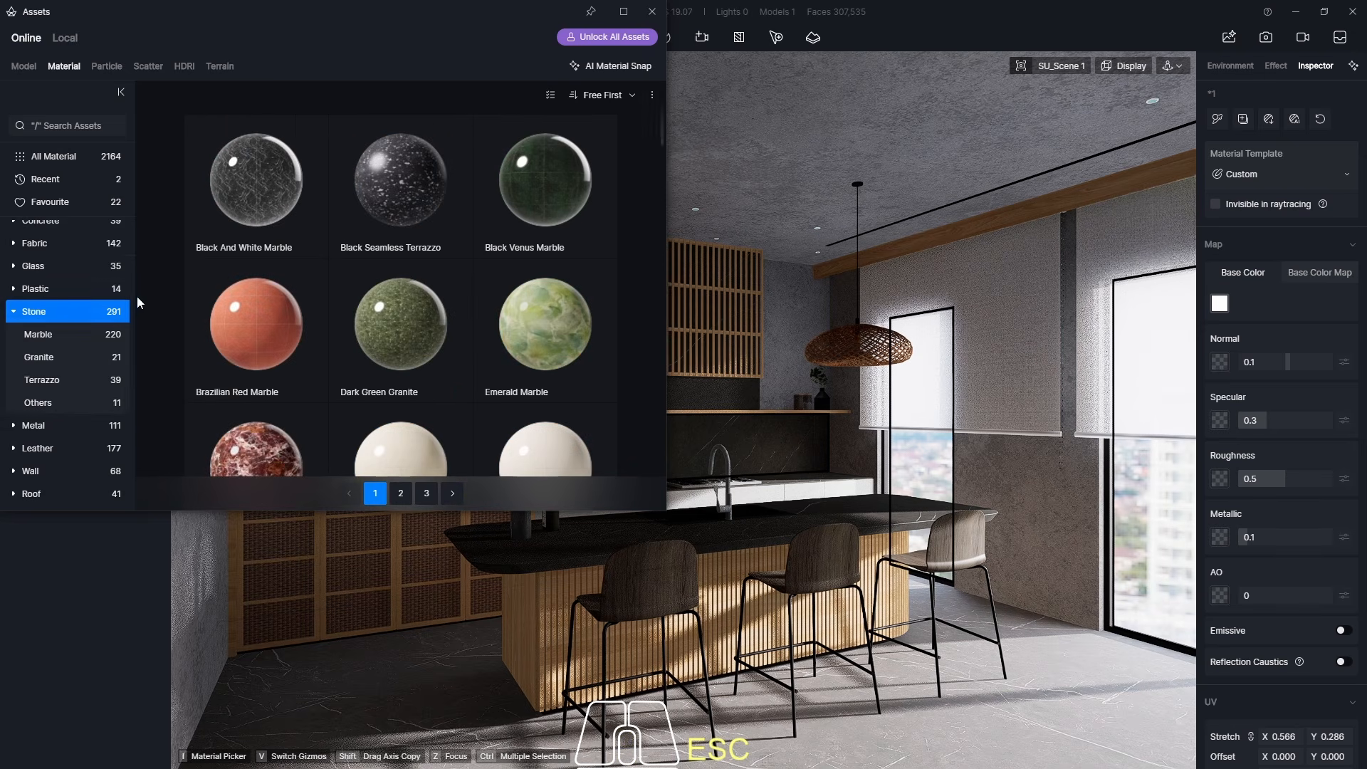
{"action": "left_click", "coordinate": [41, 335]}
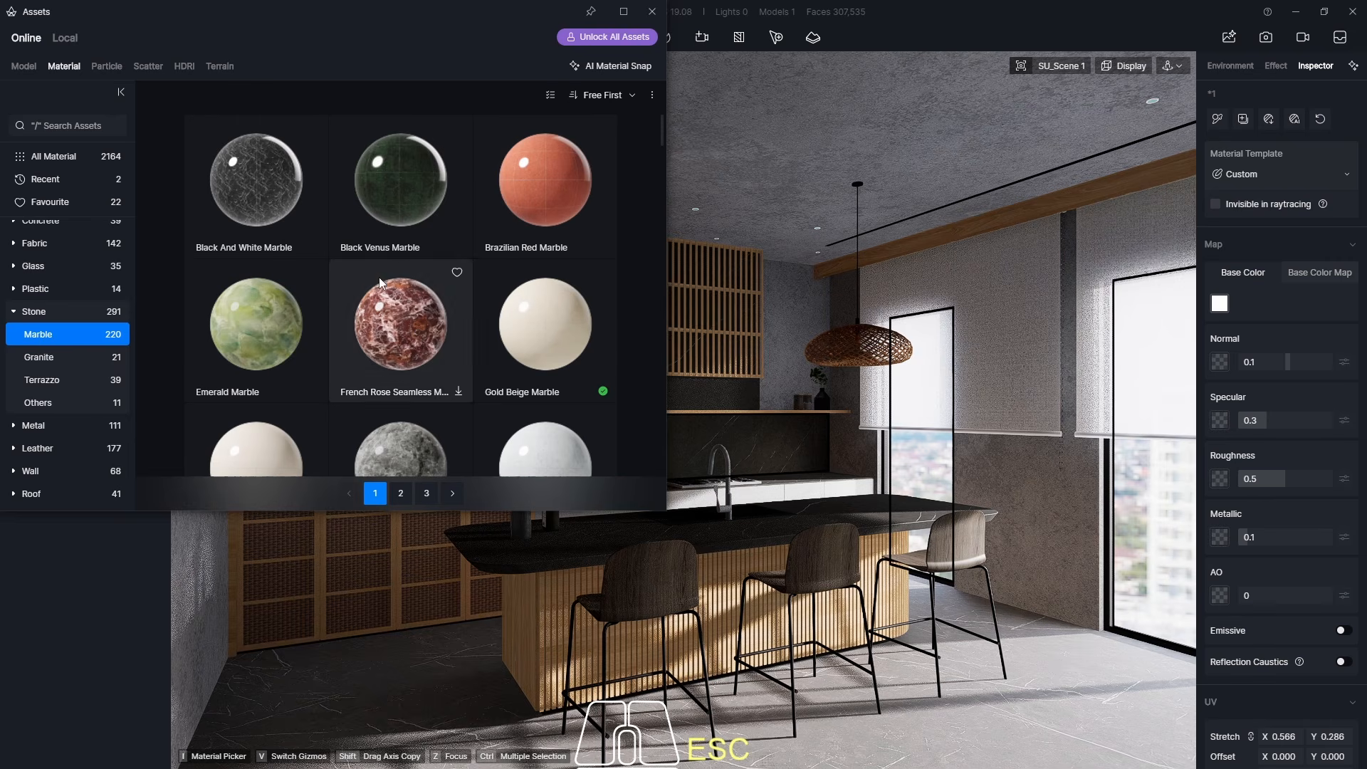
{"action": "scroll", "coordinate": [386, 273], "scroll_direction": "down", "scroll_amount": 10}
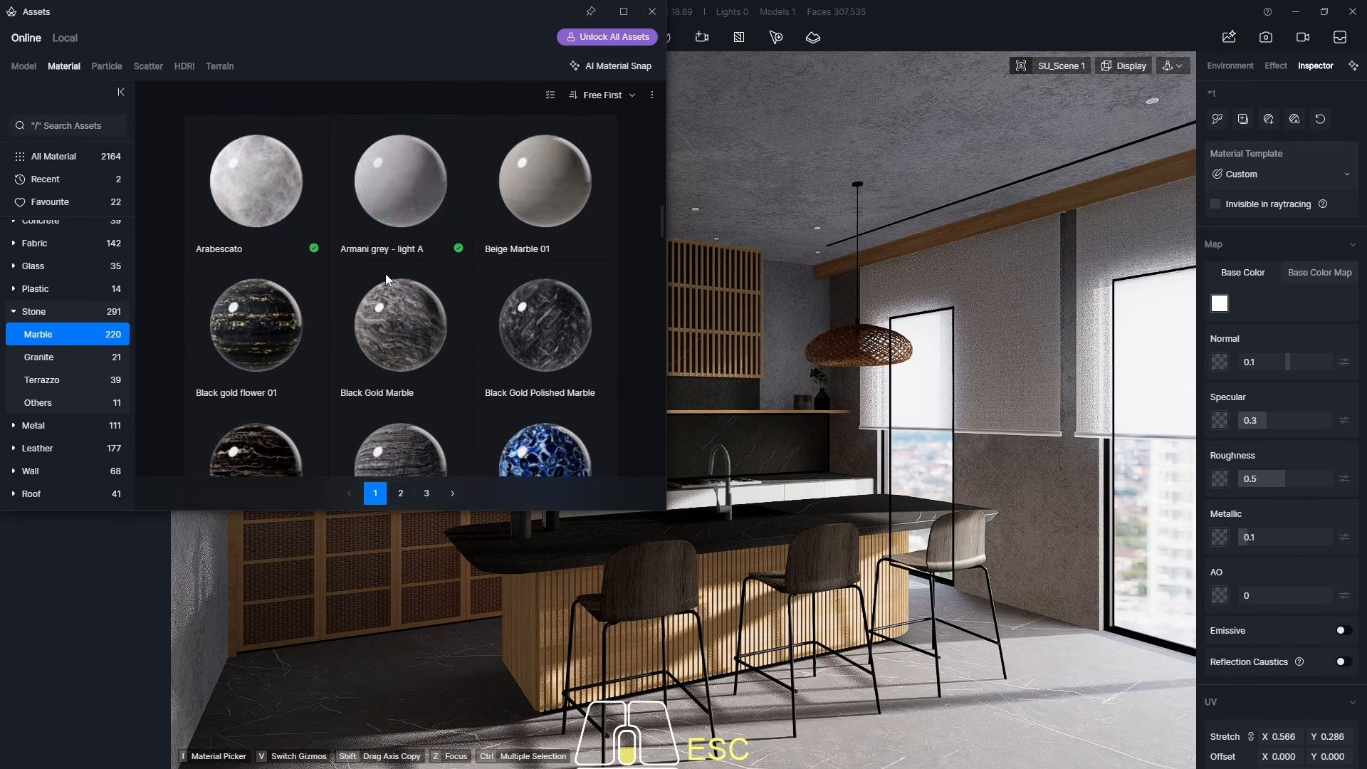
{"action": "scroll", "coordinate": [386, 274], "scroll_direction": "down", "scroll_amount": 10}
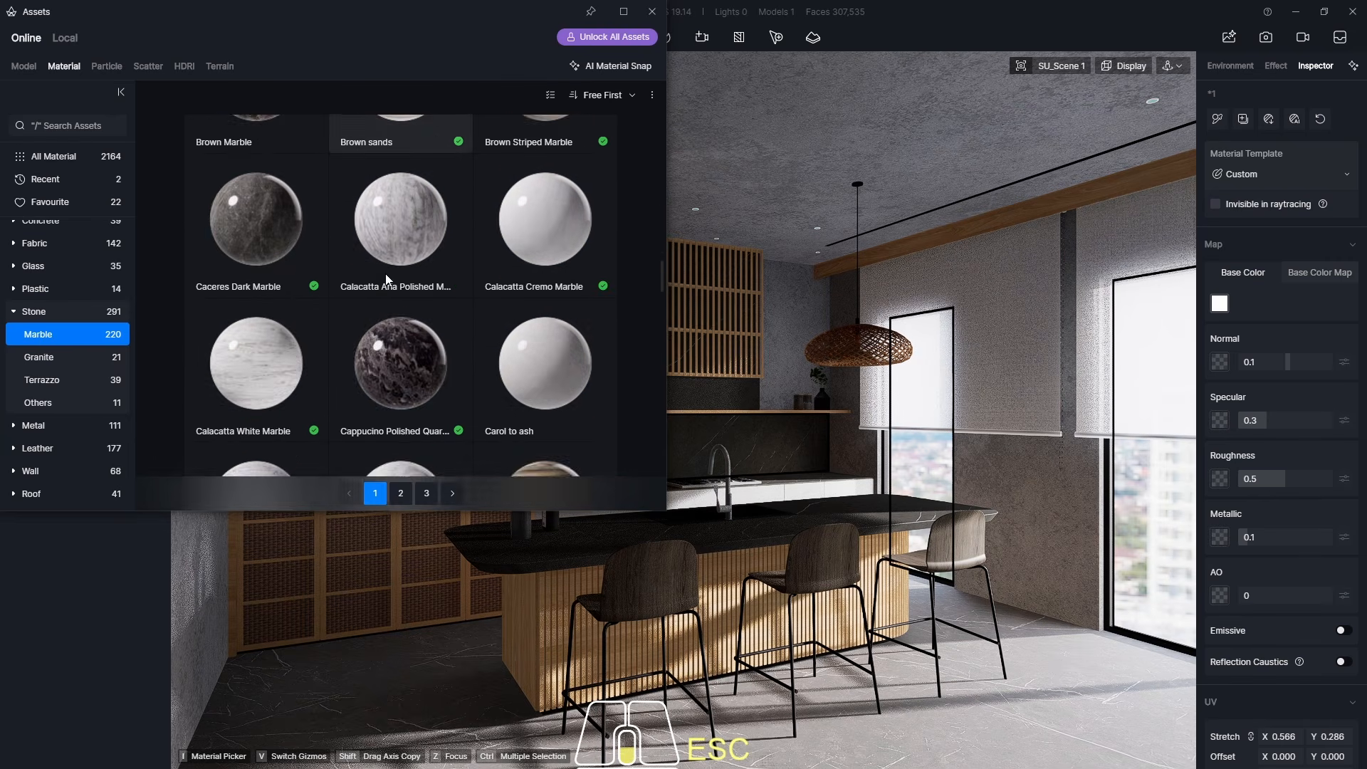
{"action": "scroll", "coordinate": [386, 273], "scroll_direction": "down", "scroll_amount": 10}
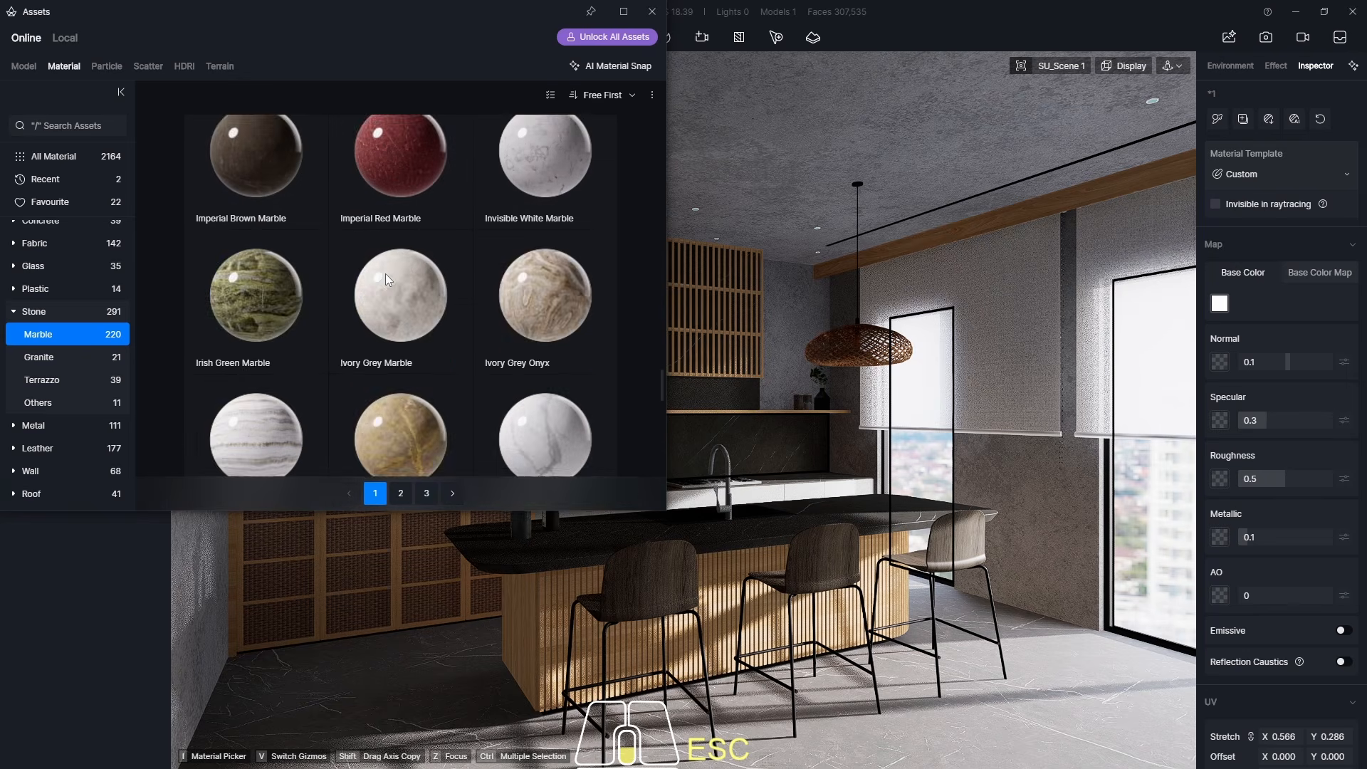
{"action": "scroll", "coordinate": [386, 279], "scroll_direction": "down", "scroll_amount": 10}
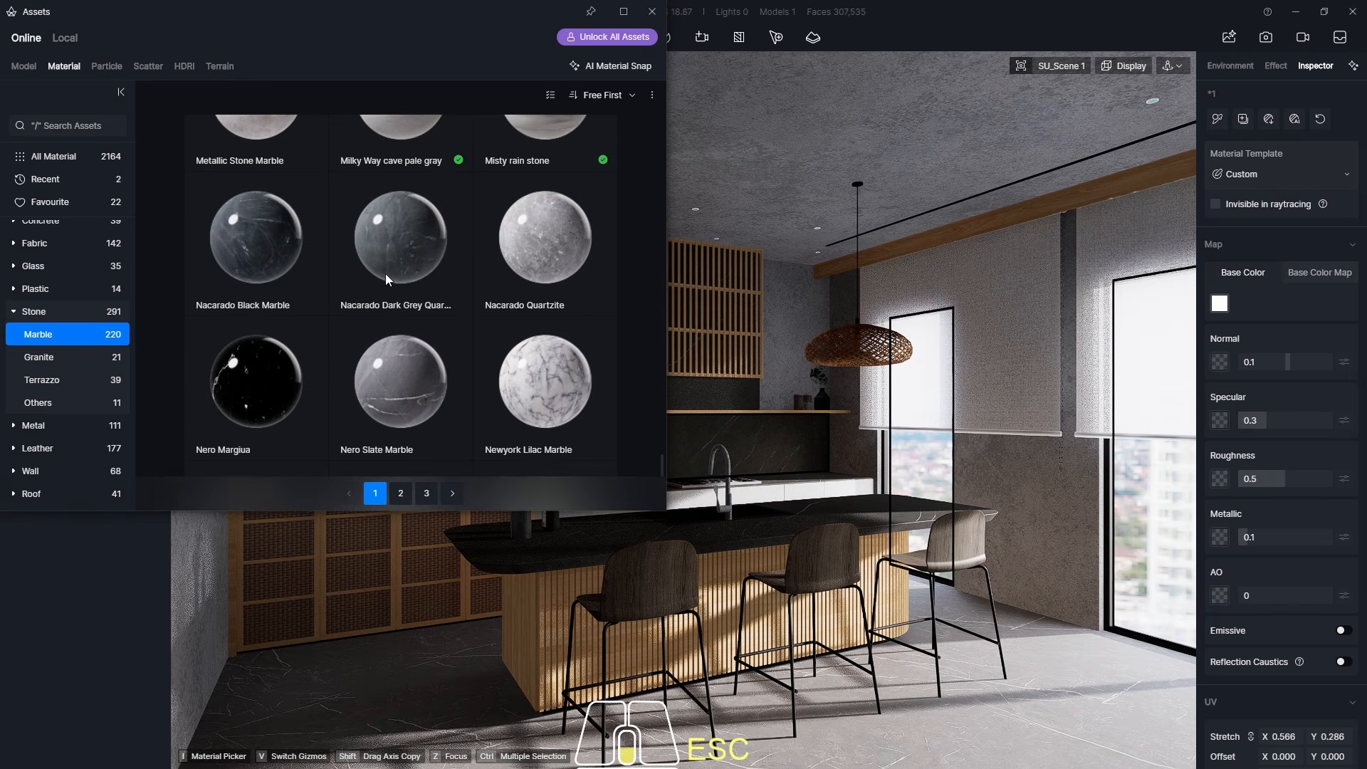
{"action": "scroll", "coordinate": [386, 273], "scroll_direction": "down", "scroll_amount": 2}
{"action": "left_click", "coordinate": [401, 493]}
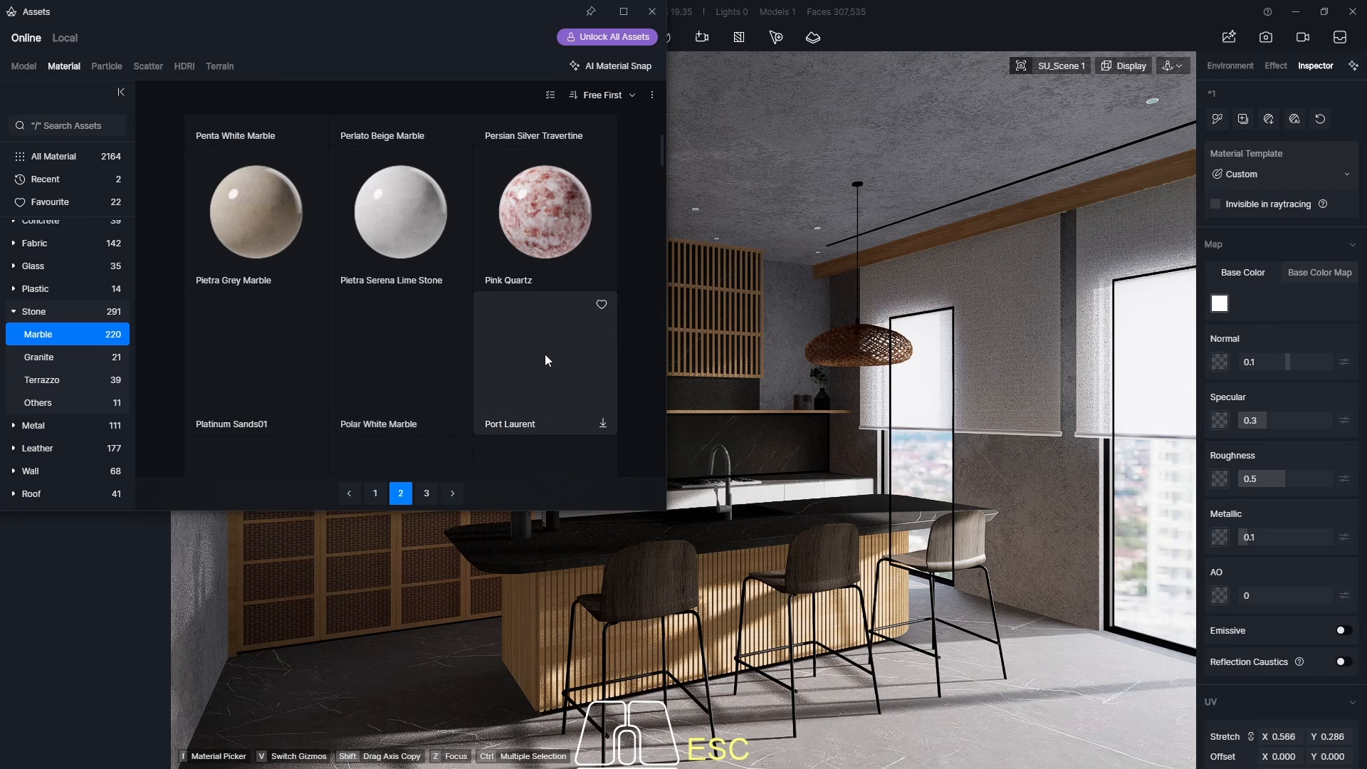
{"action": "scroll", "coordinate": [545, 353], "scroll_direction": "down", "scroll_amount": 3}
{"action": "scroll", "coordinate": [544, 353], "scroll_direction": "down", "scroll_amount": 5}
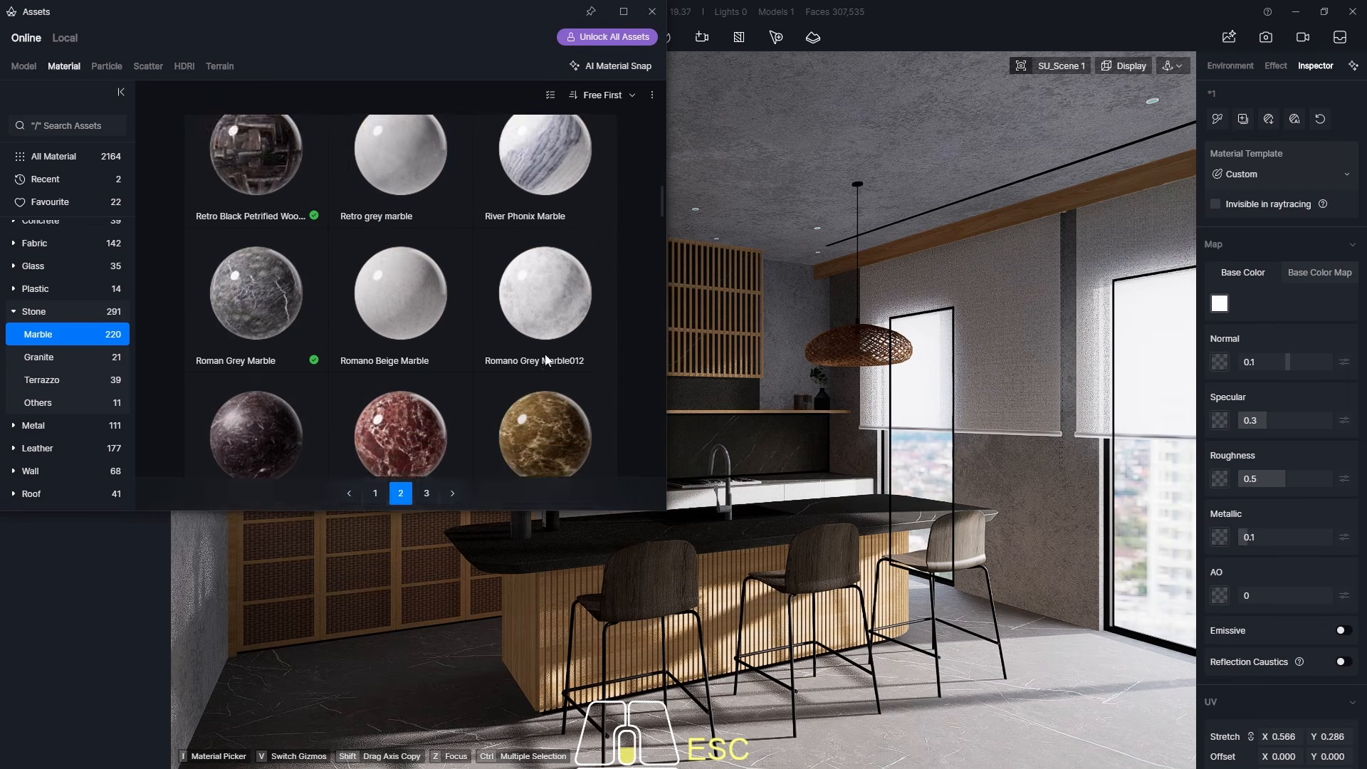
{"action": "scroll", "coordinate": [546, 358], "scroll_direction": "down", "scroll_amount": 6}
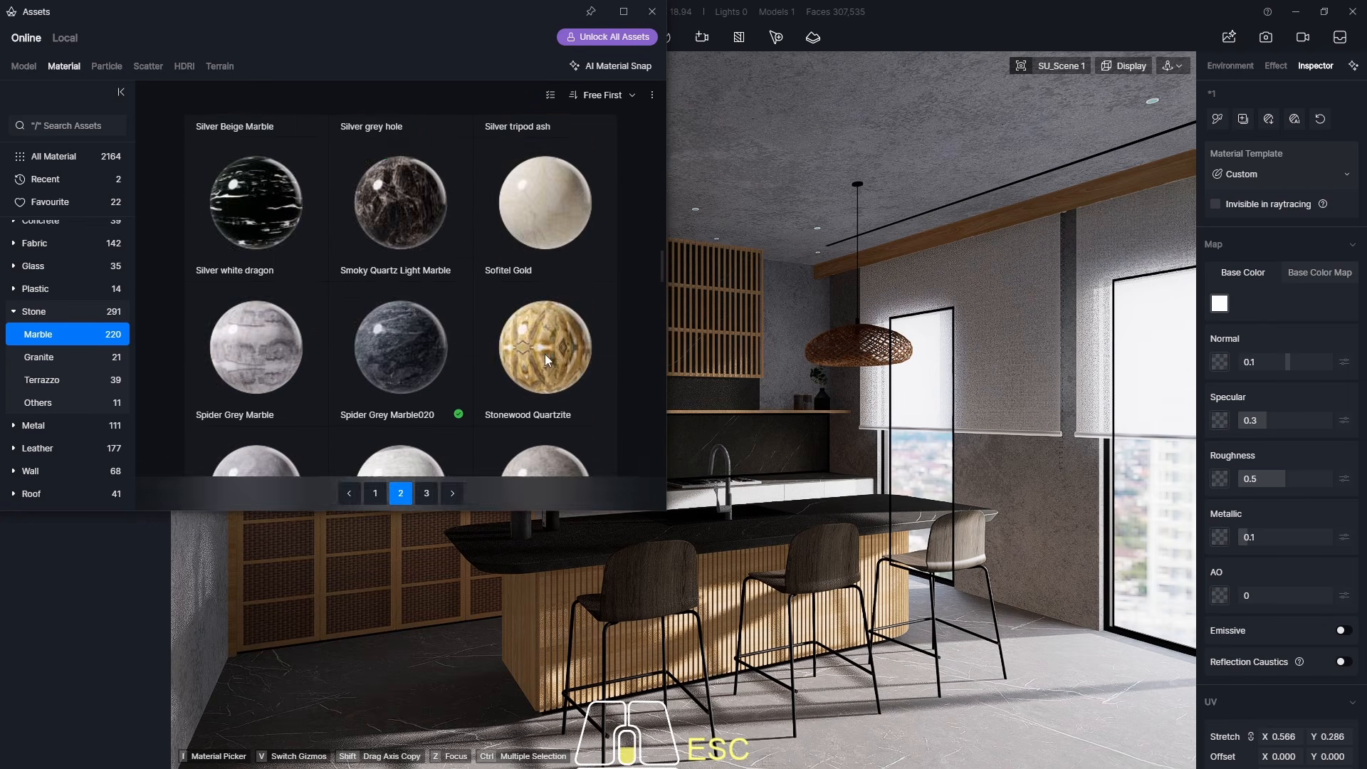
{"action": "left_click", "coordinate": [651, 12]}
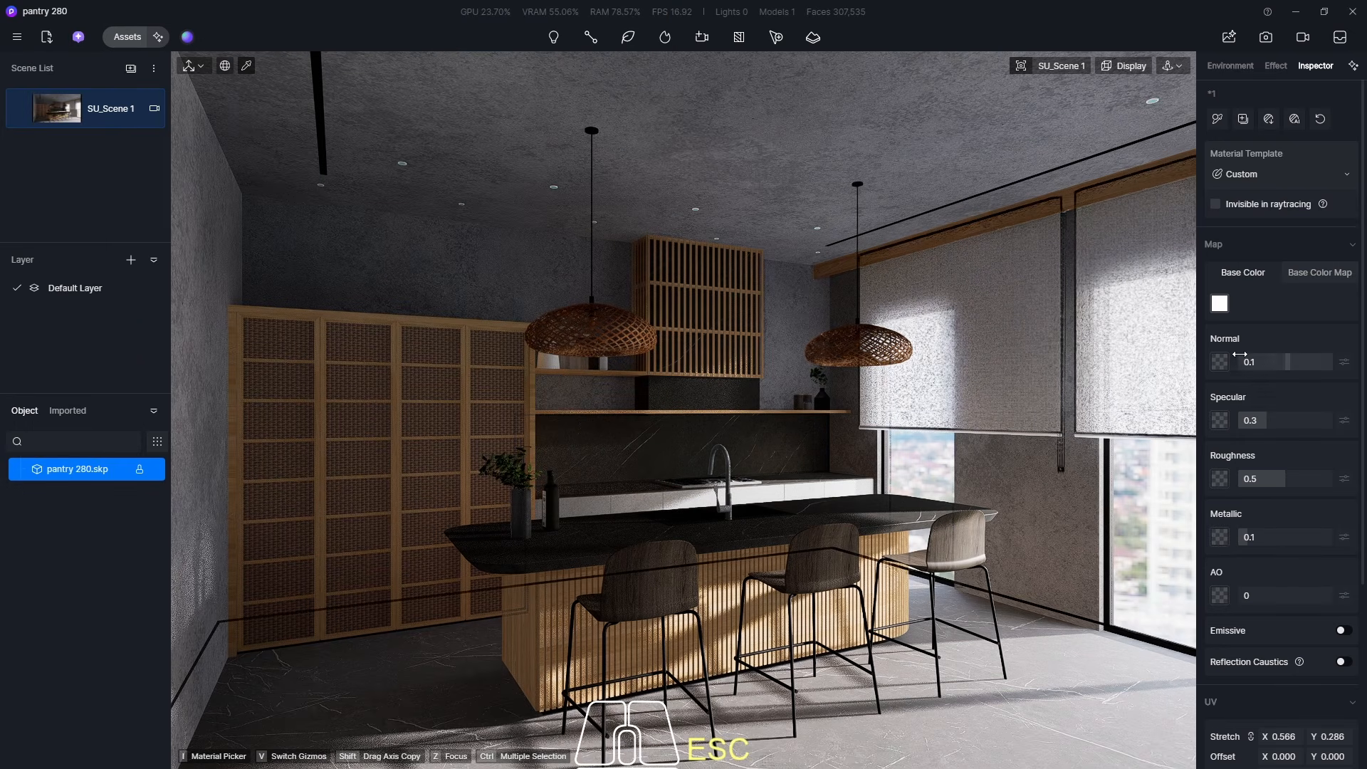
- Set the floor material's normal to 0 and its specular to 0.5
{"action": "double_click", "coordinate": [1288, 365]}
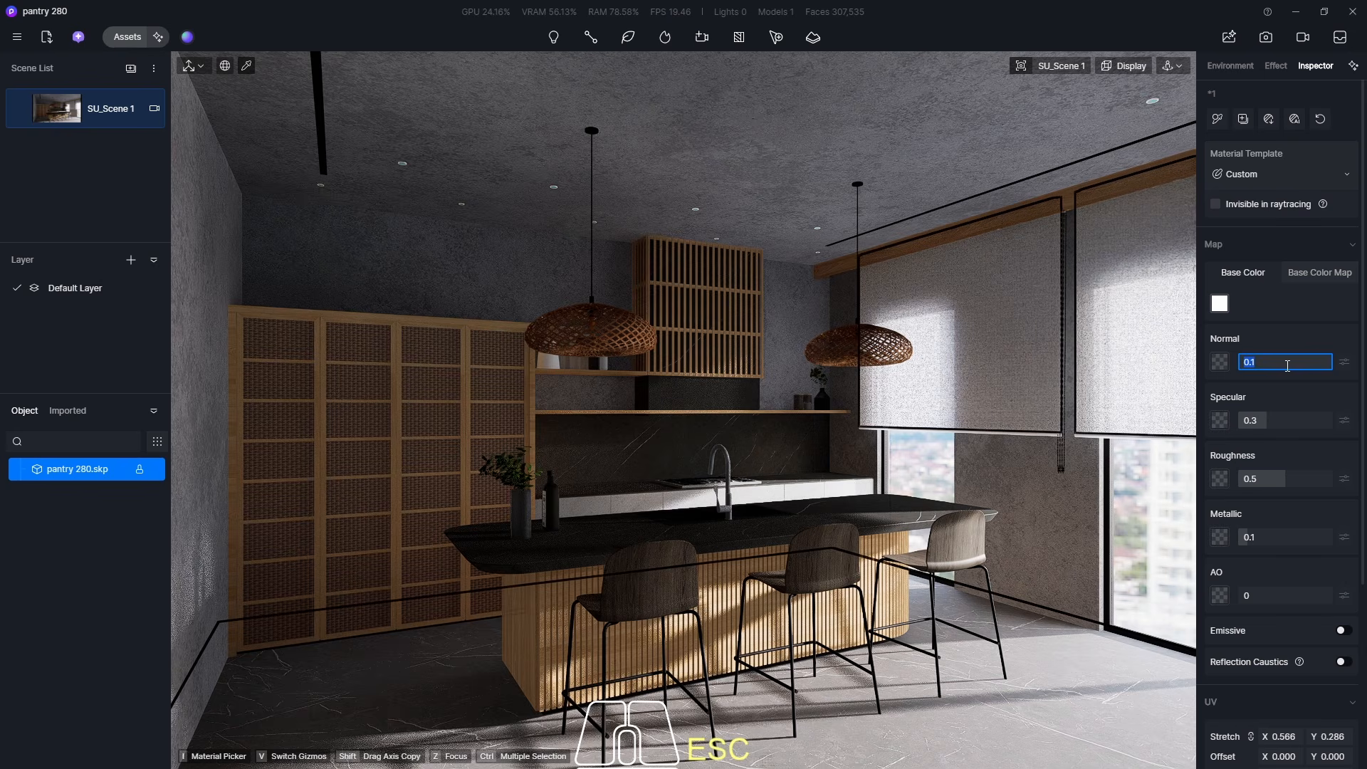
{"action": "type", "text": "0"}
{"action": "key", "text": "Return"}
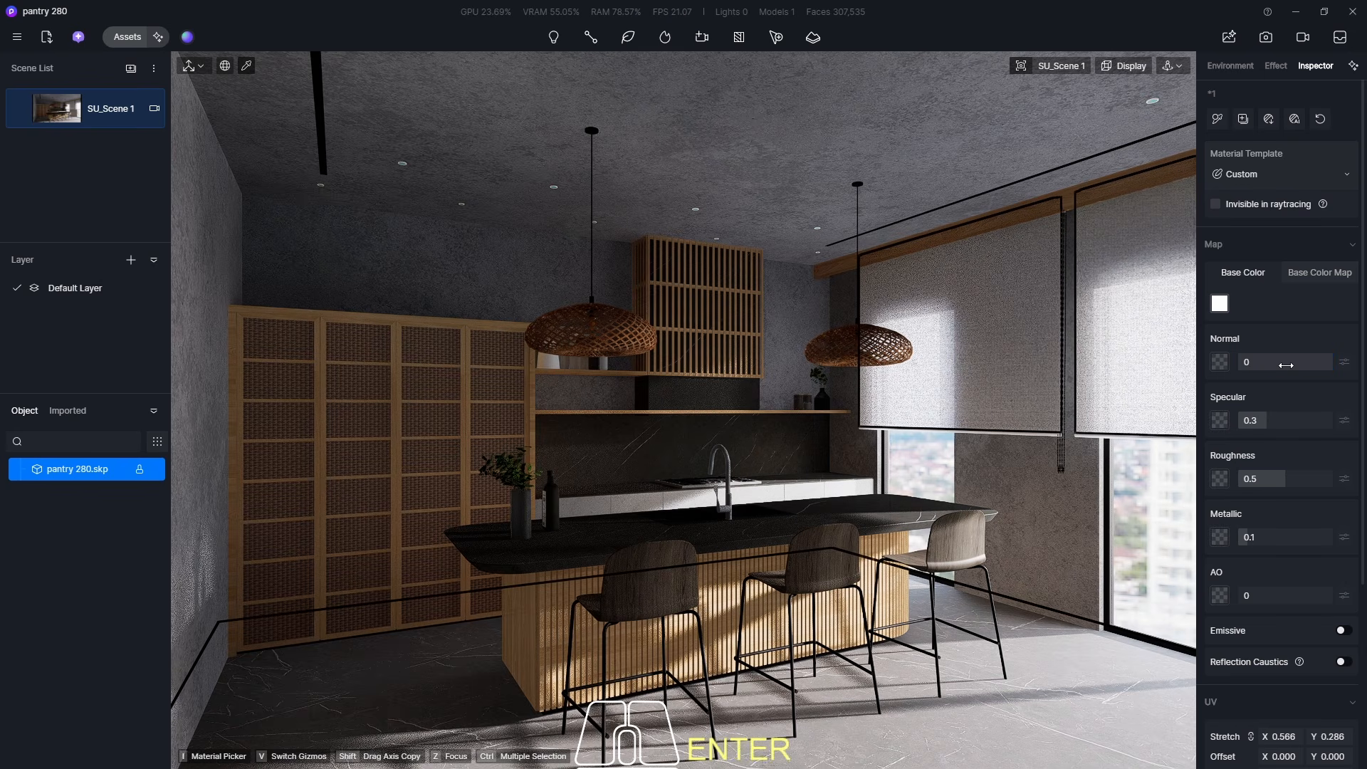
{"action": "left_click", "coordinate": [1265, 424]}
{"action": "type", "text": "0"}
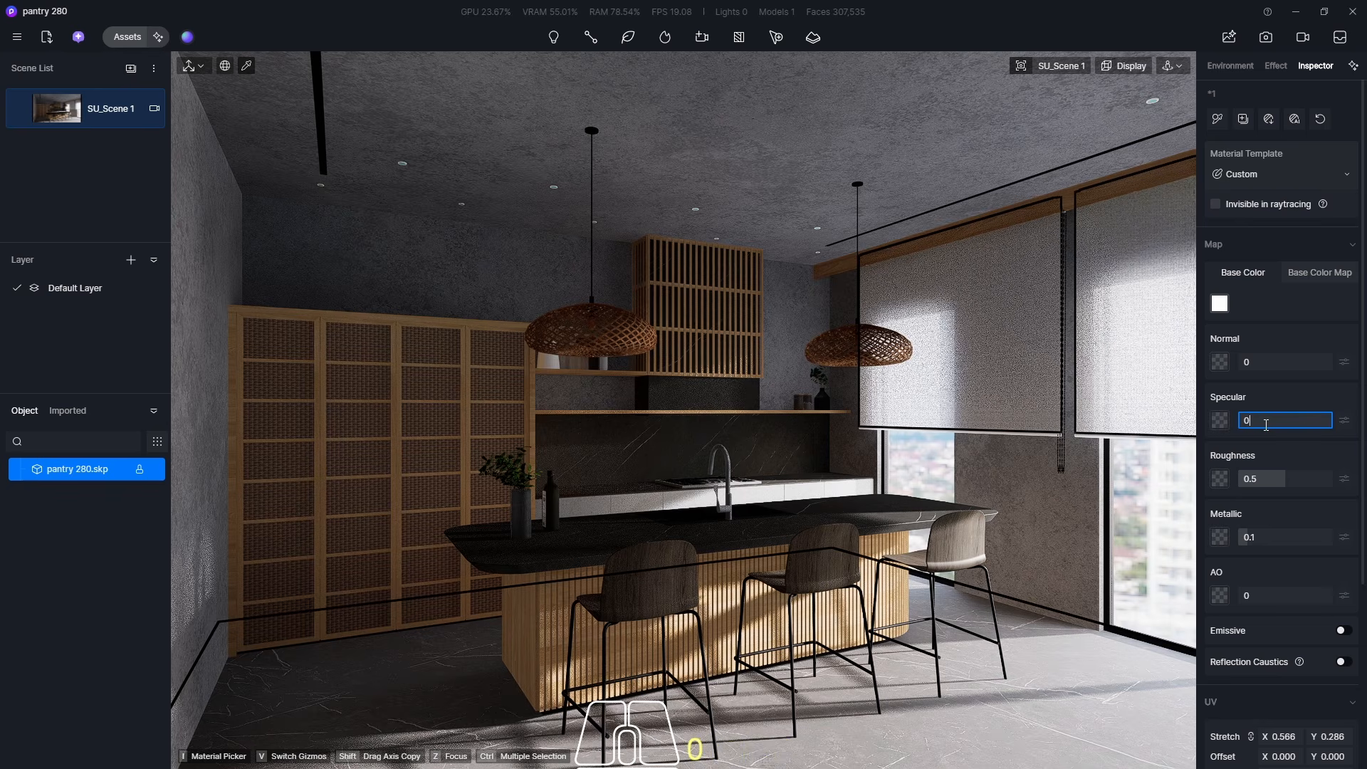
{"action": "type", "text": ".5"}
{"action": "key", "text": "Return"}
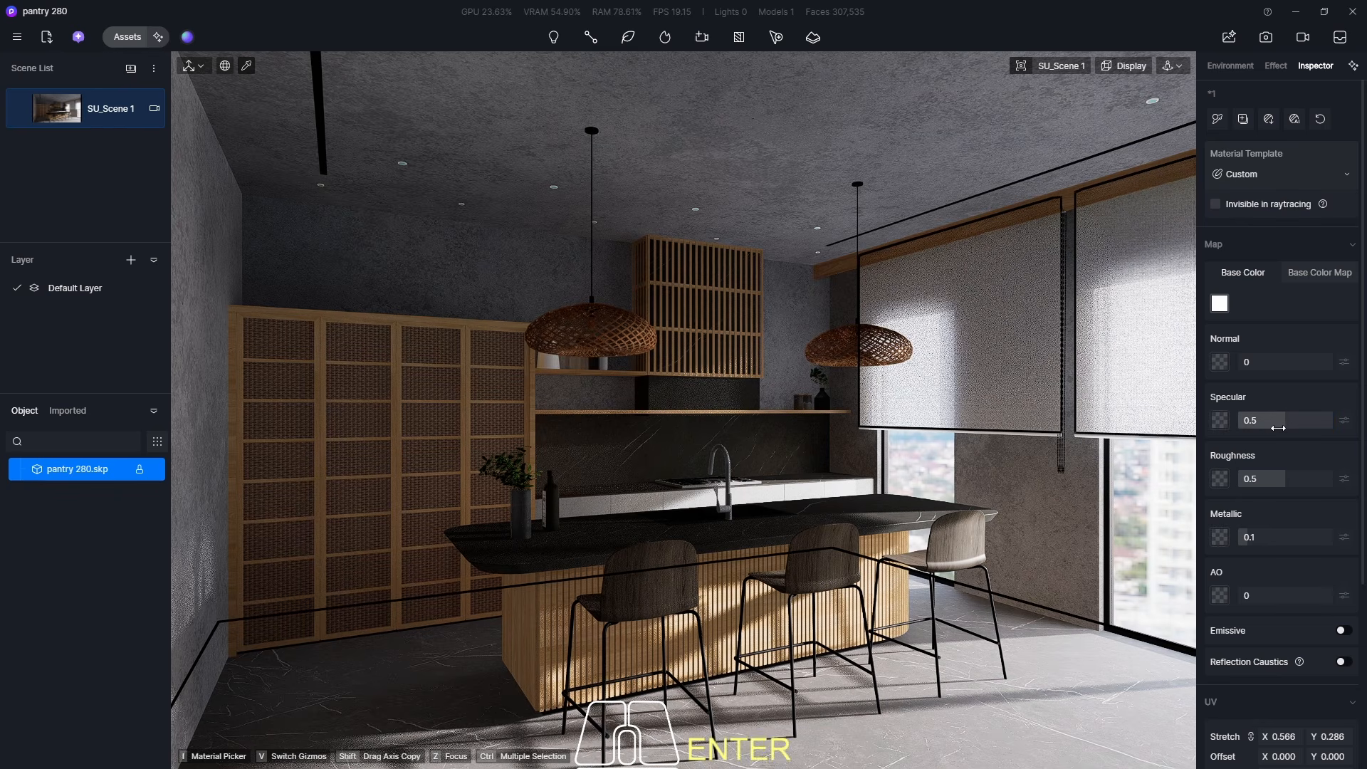
- Set the floor material's metallic value to 0 and its roughness to 0.2
{"action": "left_click", "coordinate": [1269, 537]}
{"action": "type", "text": "0"}
{"action": "key", "text": "Return"}
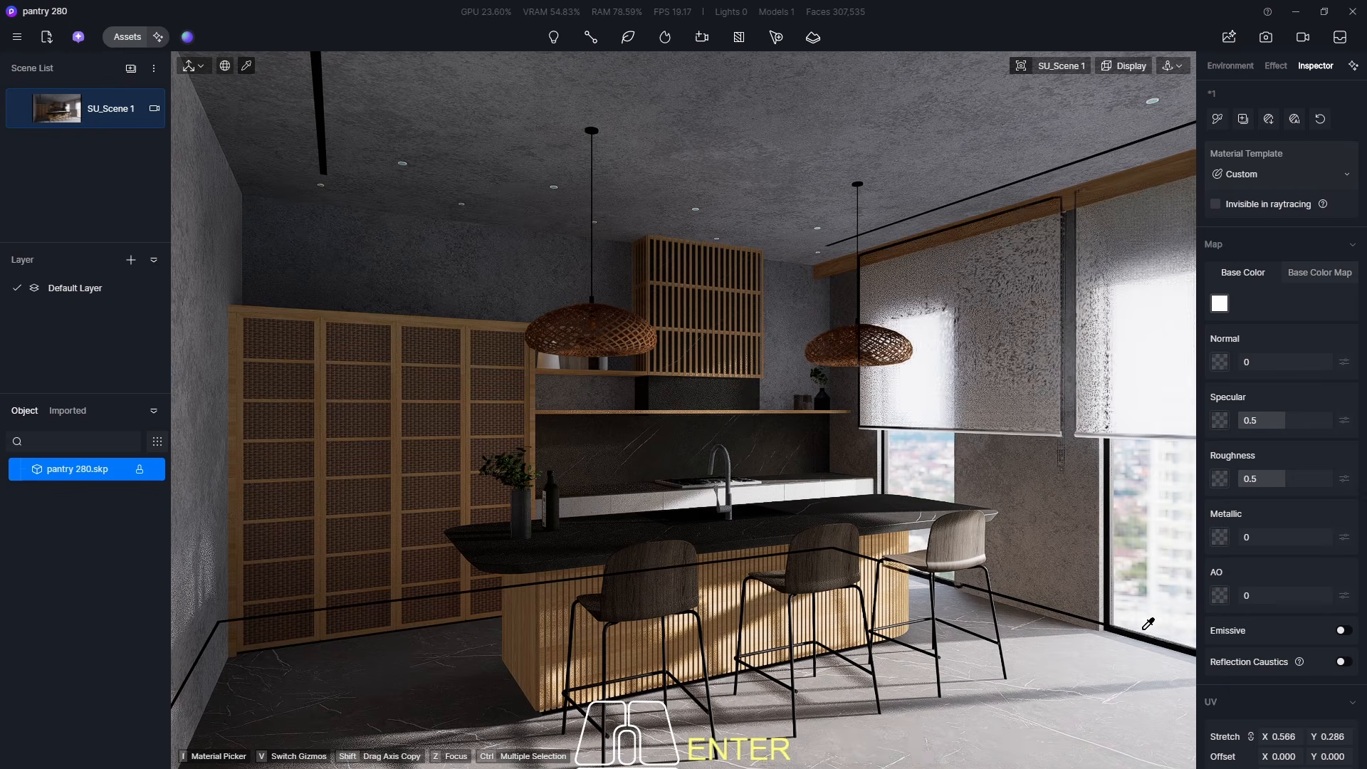
{"action": "left_click", "coordinate": [1273, 481]}
{"action": "type", "text": "0"}
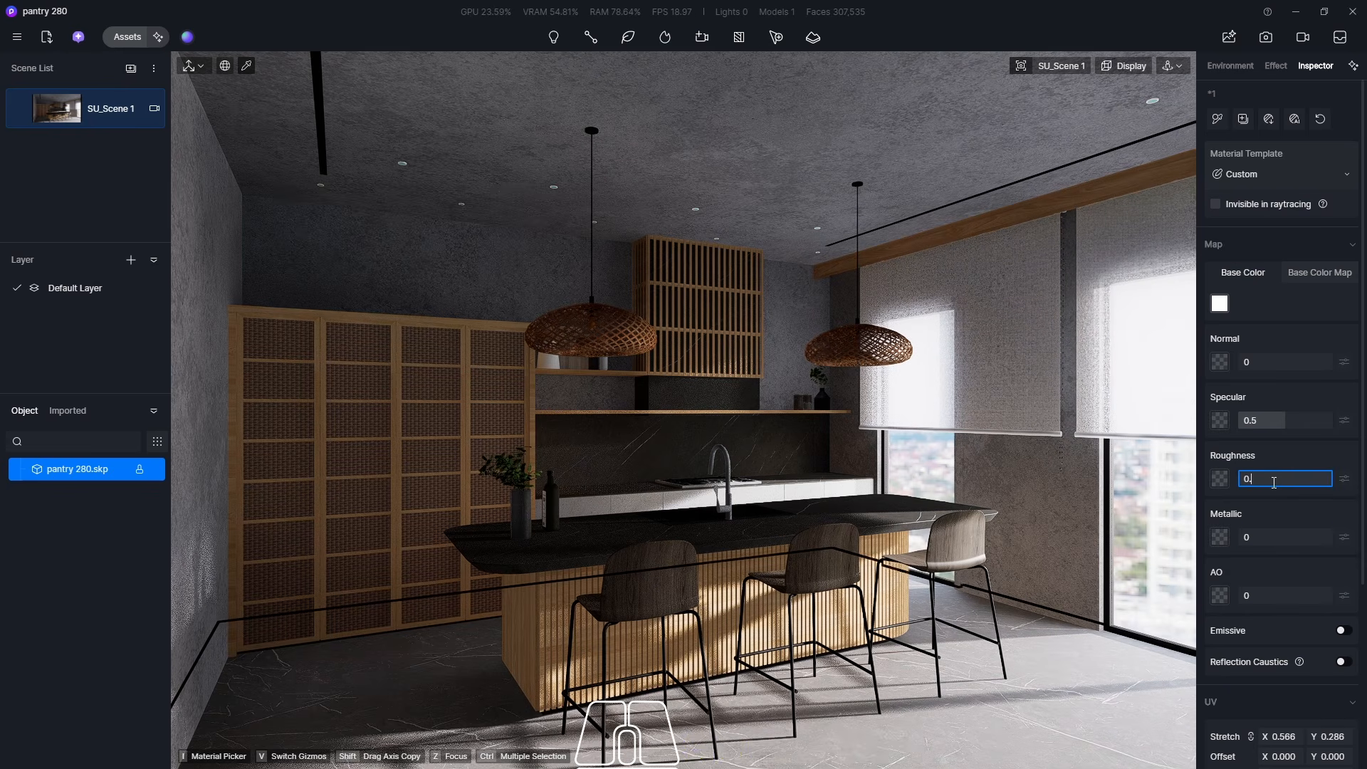
{"action": "type", "text": ".2"}
{"action": "key", "text": "Return"}
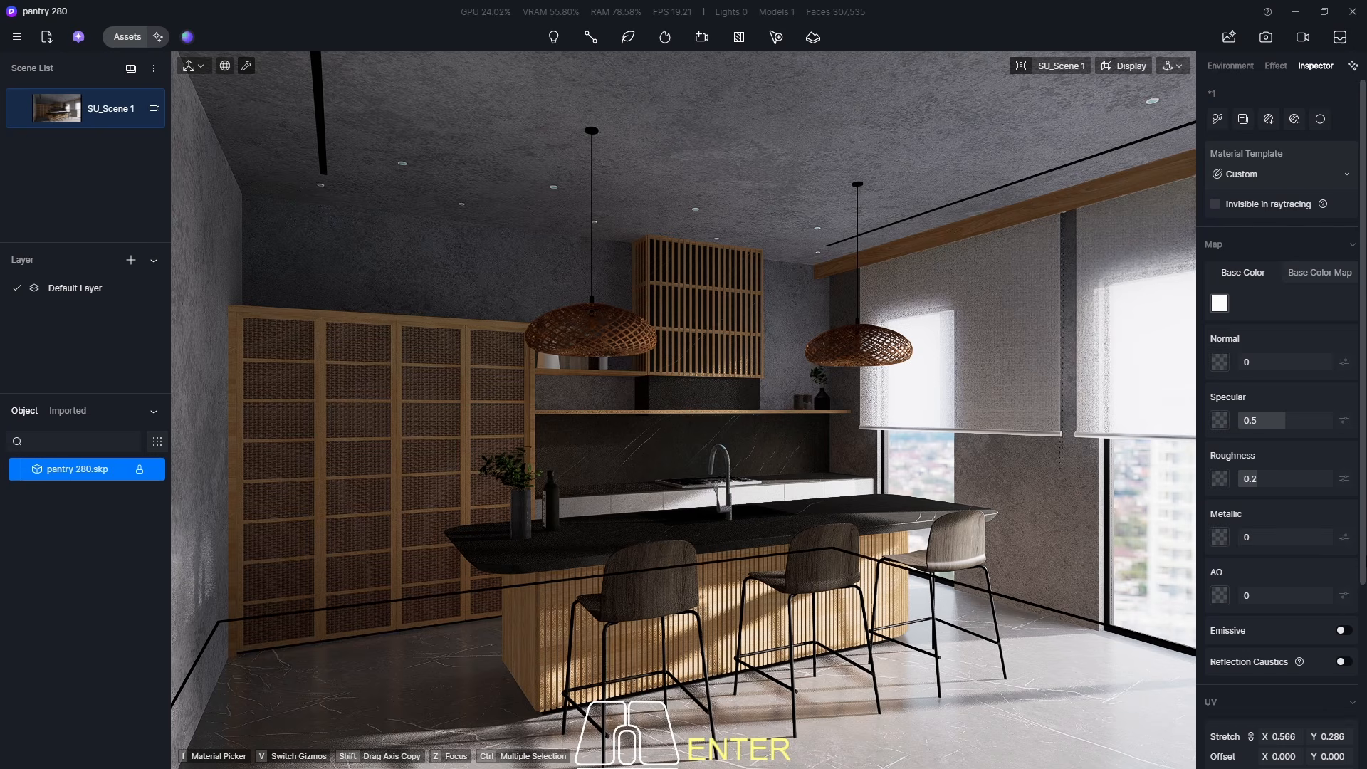
- Pick the dark stone material of the backsplash and island countertop, and set its normal to 0 and specular to 0.5
{"action": "left_click", "coordinate": [609, 455]}
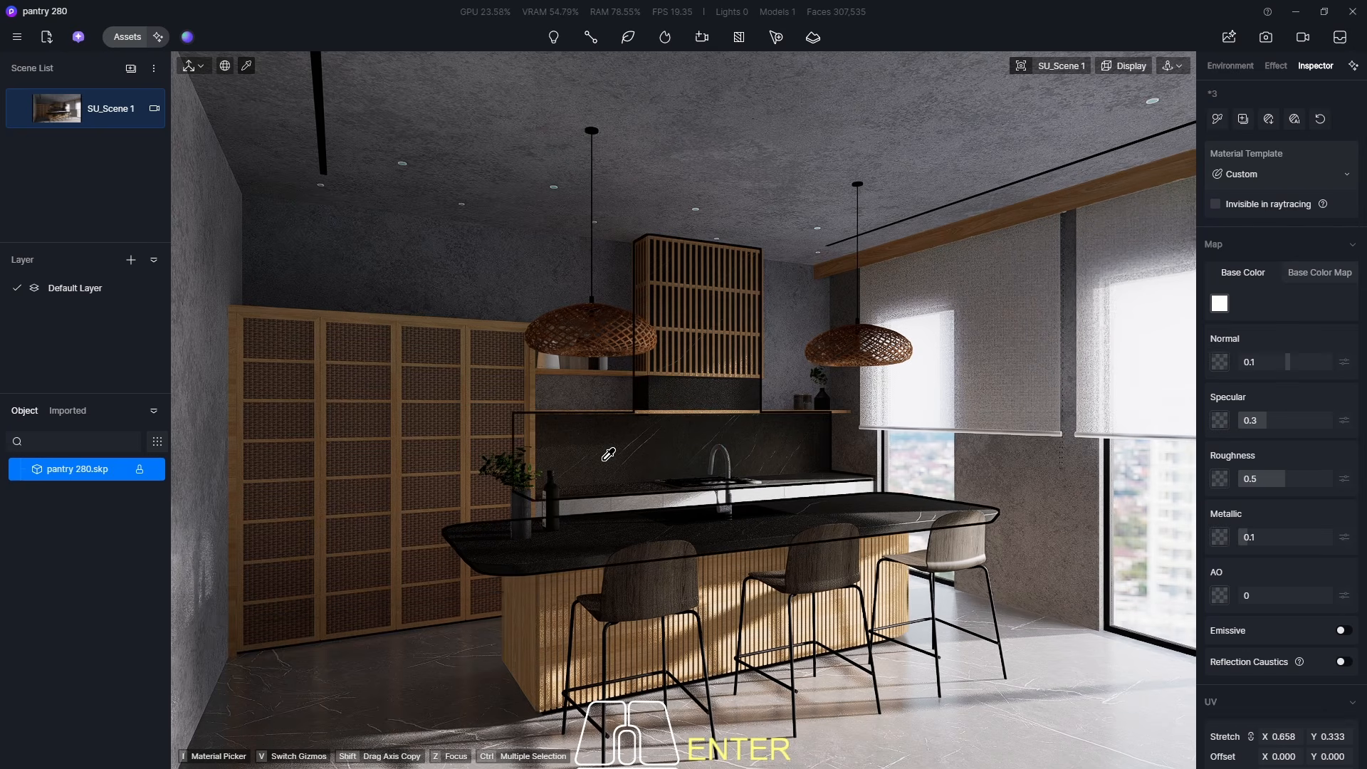
{"action": "left_click", "coordinate": [908, 385]}
{"action": "left_click", "coordinate": [1263, 361]}
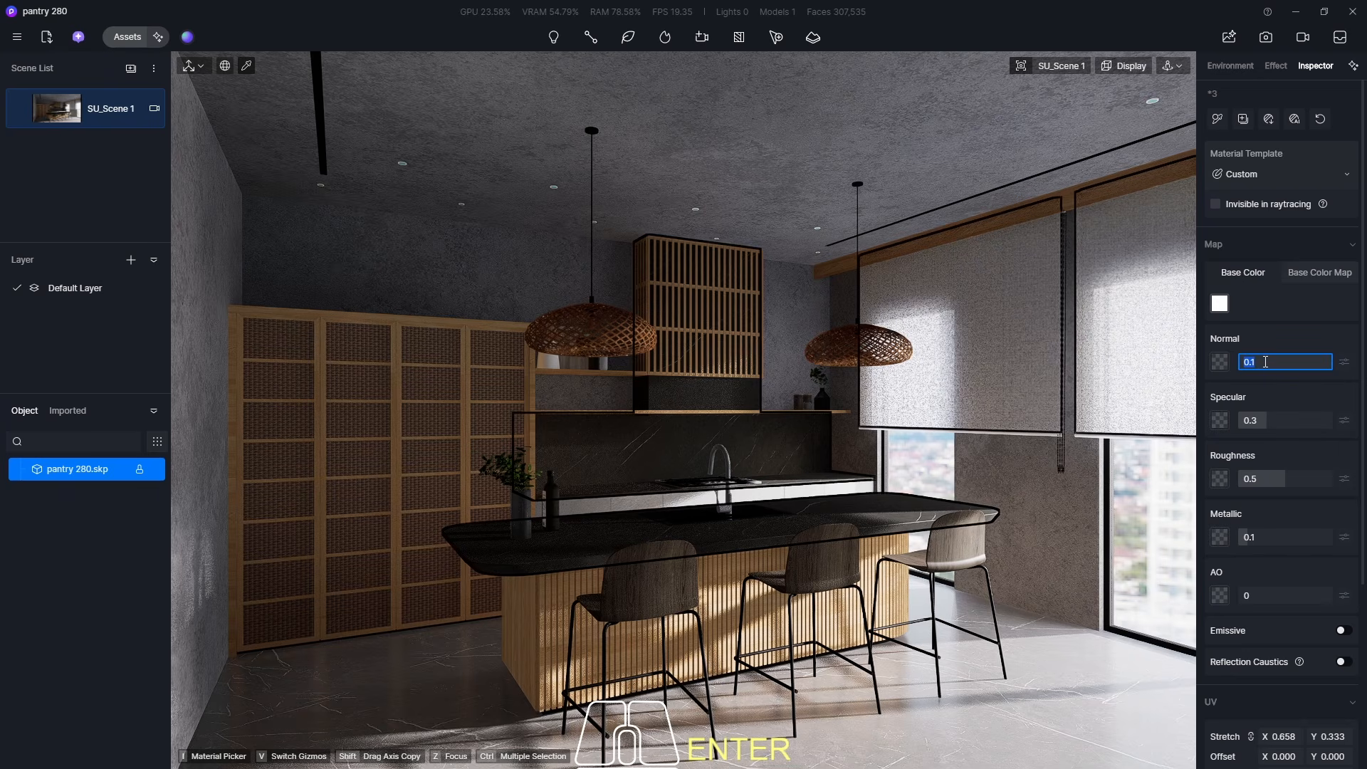
{"action": "type", "text": "0"}
{"action": "key", "text": "Return"}
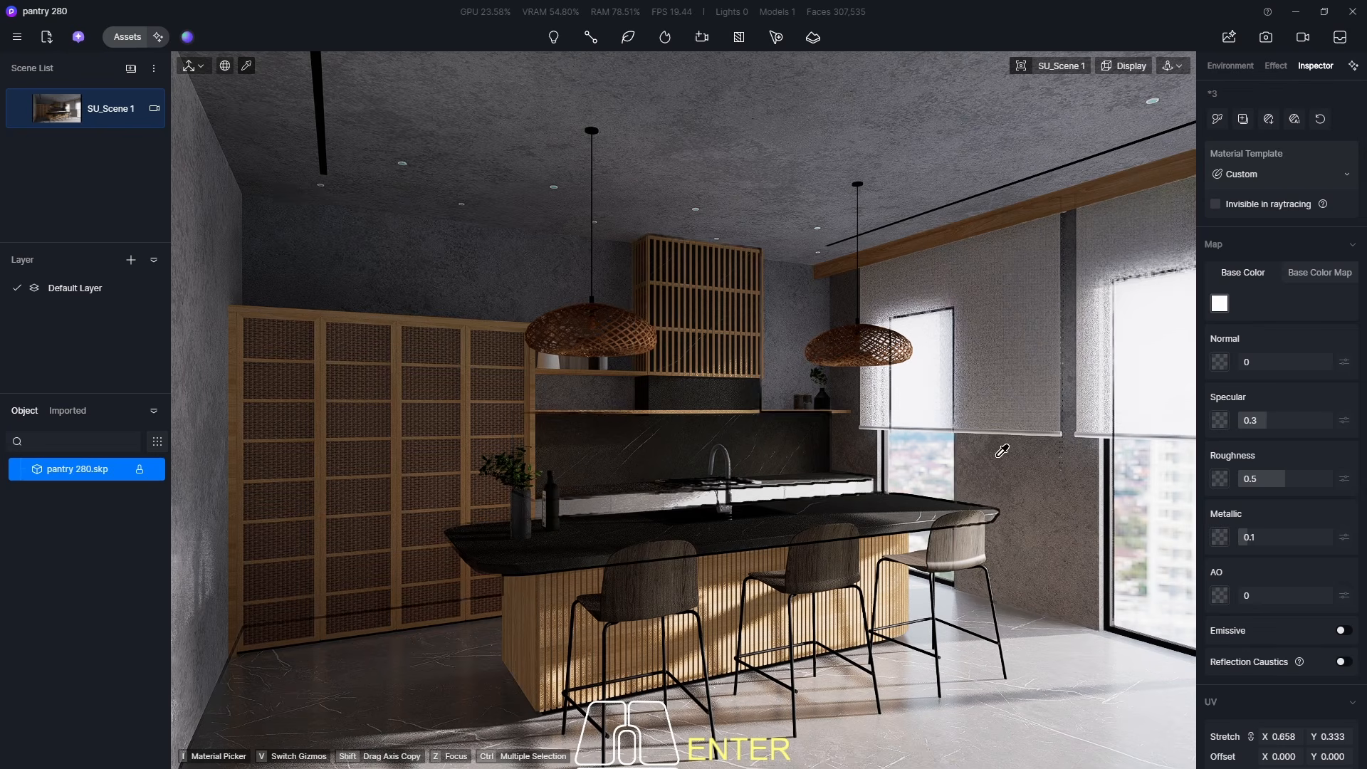
{"action": "left_click", "coordinate": [1273, 420]}
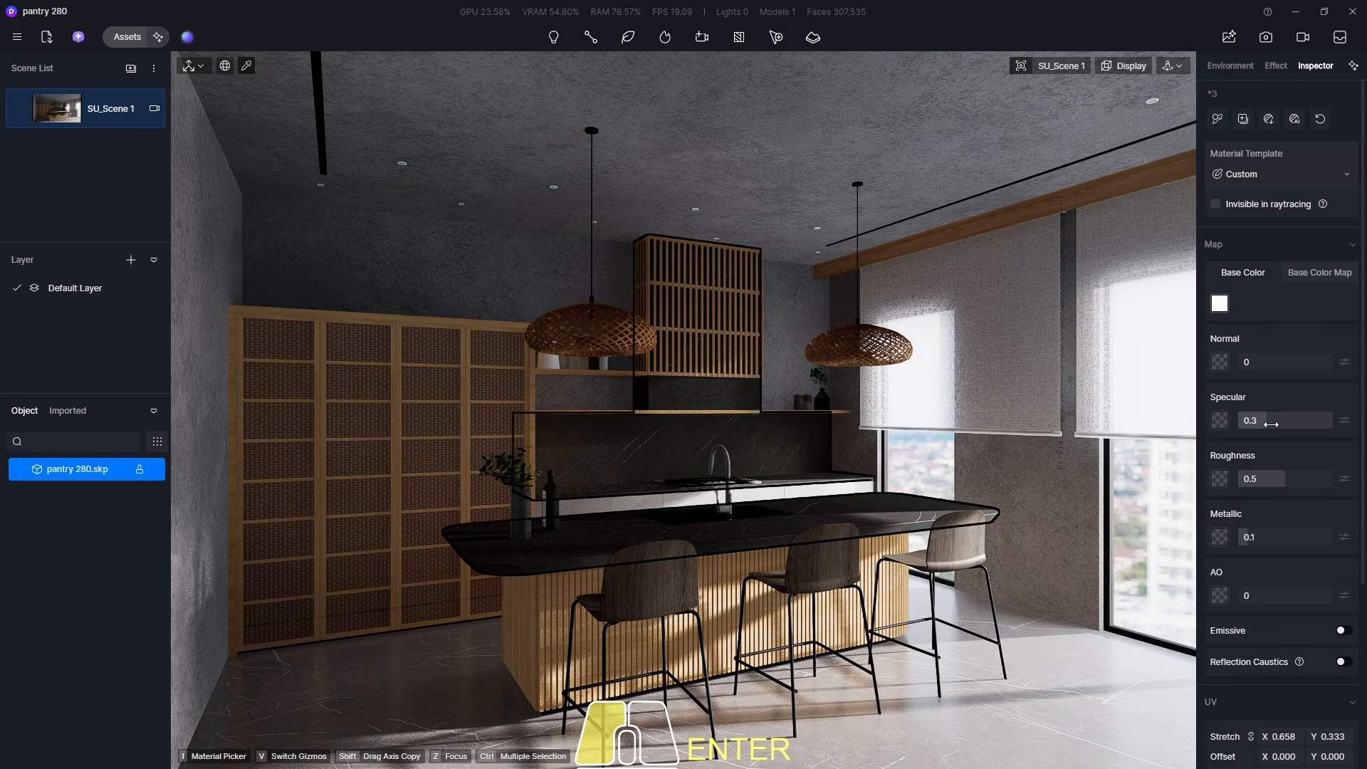
{"action": "type", "text": "0."}
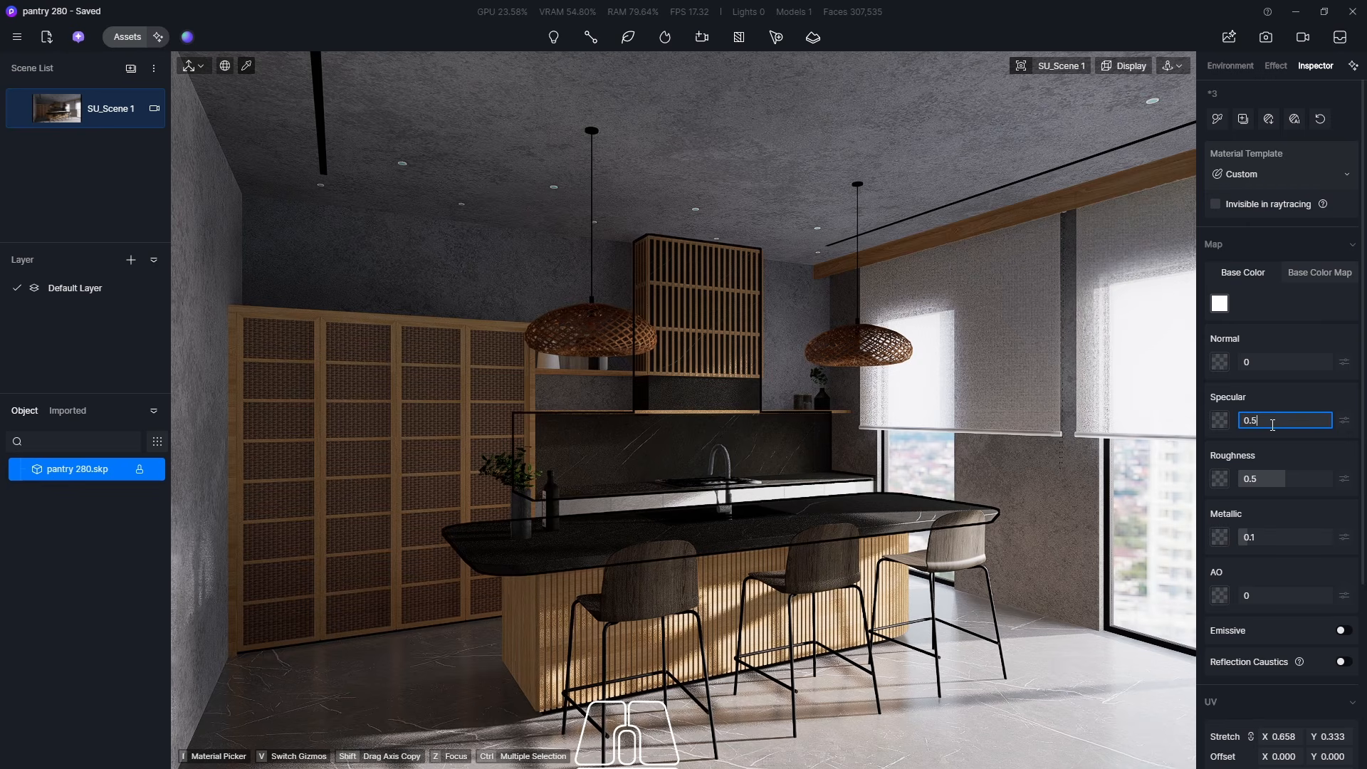
{"action": "key", "text": "Return"}
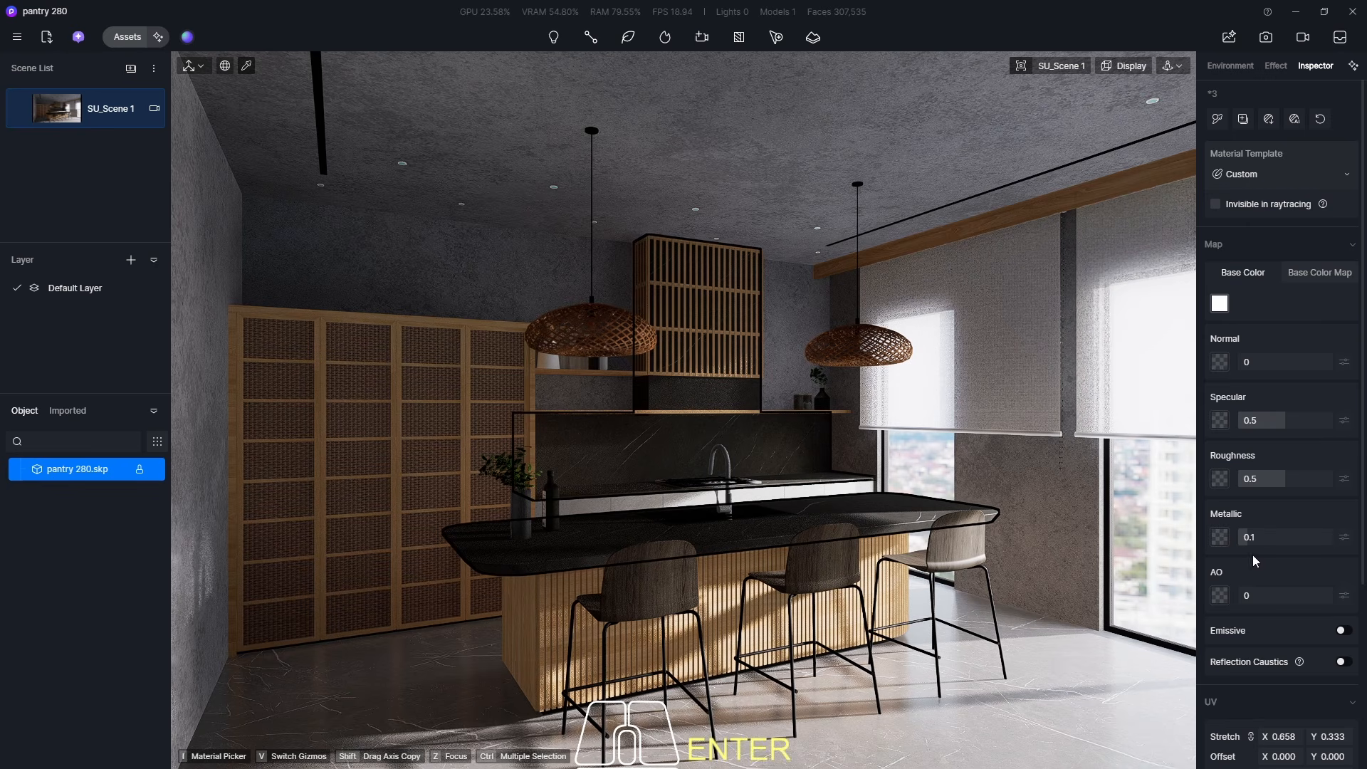
- Set the dark backsplash and countertop stone's metallic value to 0 and its roughness to 0.2
{"action": "left_click", "coordinate": [1257, 537]}
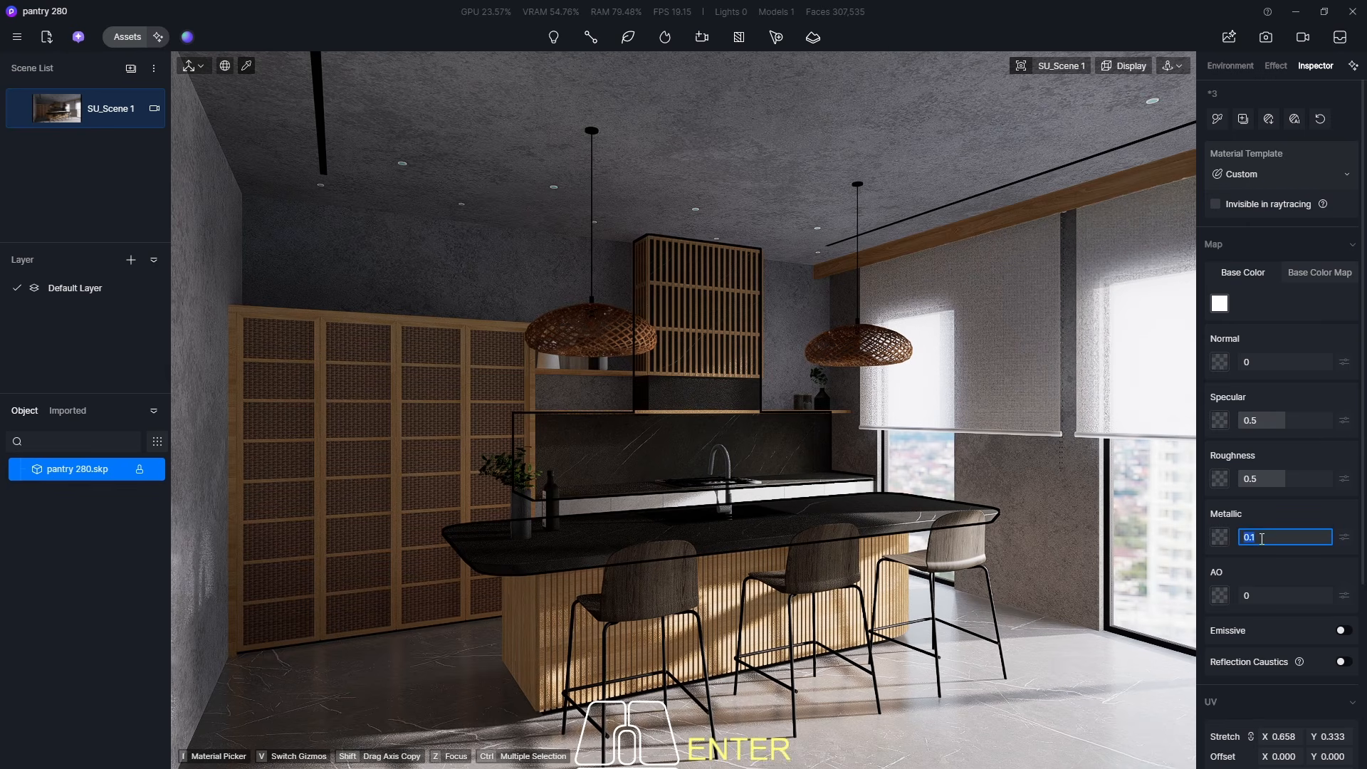
{"action": "type", "text": "0"}
{"action": "key", "text": "Return"}
{"action": "left_click", "coordinate": [1278, 480]}
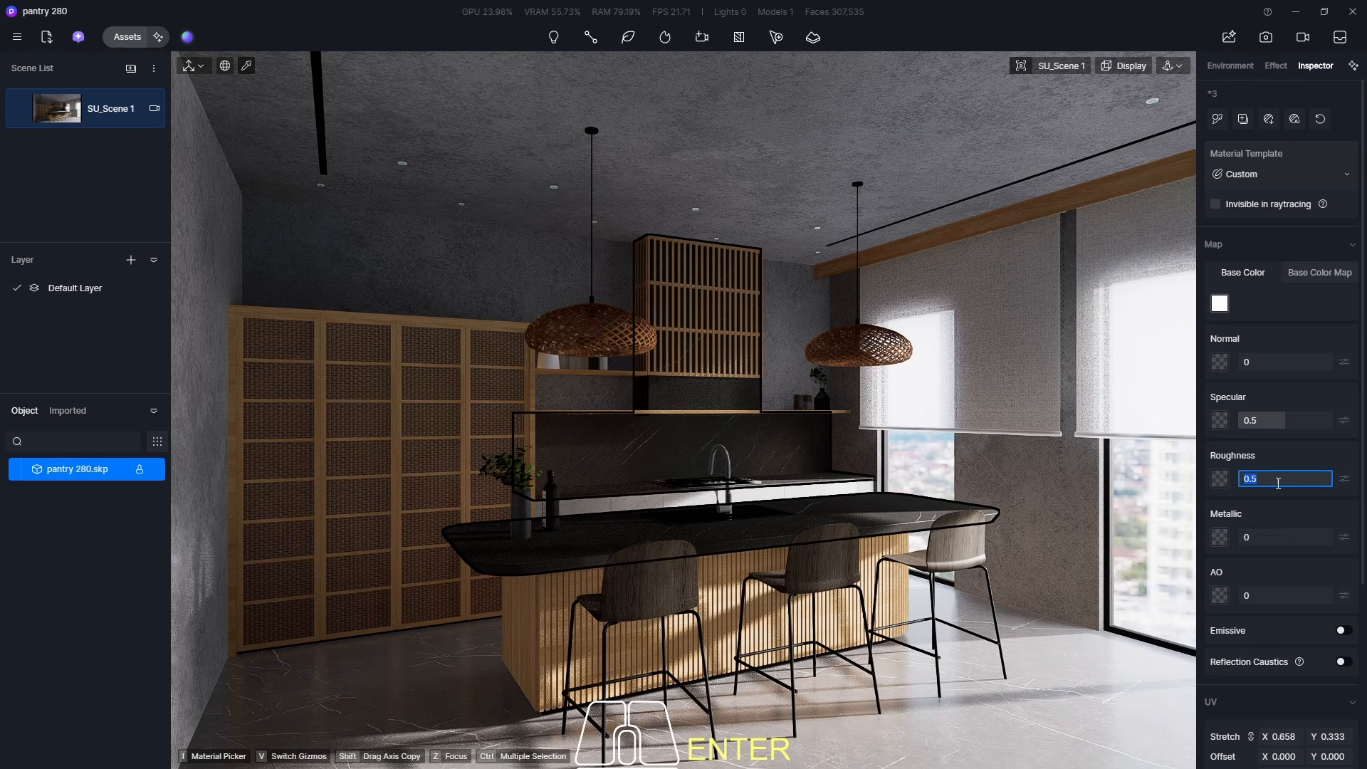
{"action": "type", "text": "0."}
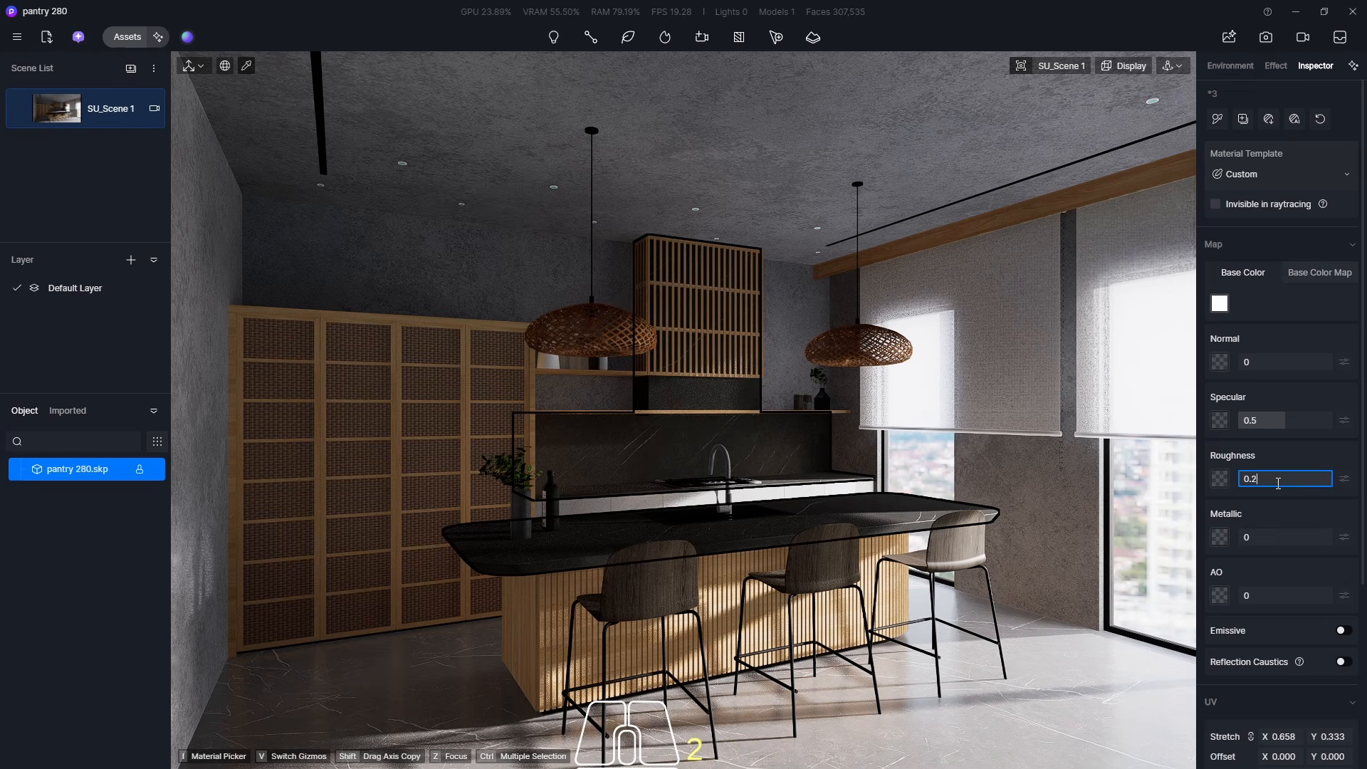
{"action": "key", "text": "Return"}
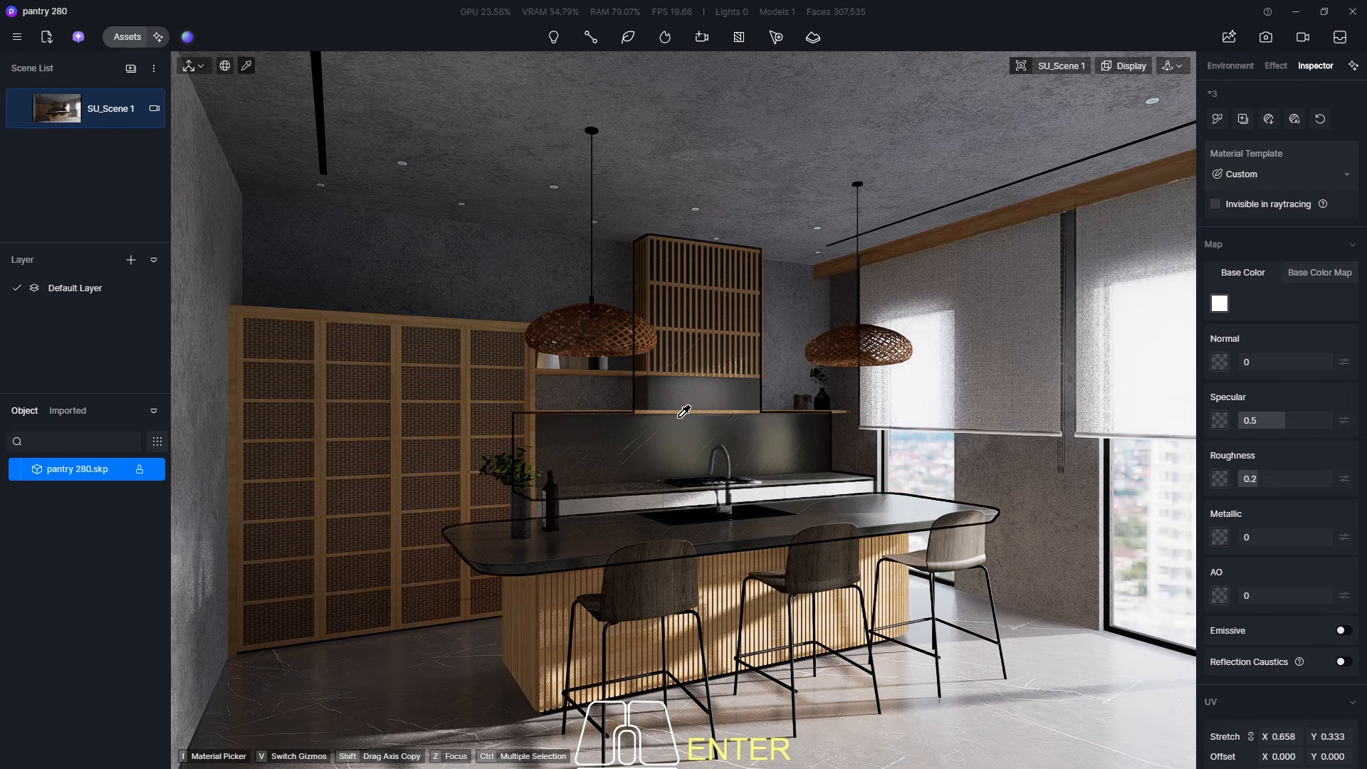
- Reduce the dark backsplash and countertop stone's specular, trying 0.3 and settling on 0.1
{"action": "left_click", "coordinate": [1273, 419]}
{"action": "type", "text": "0"}
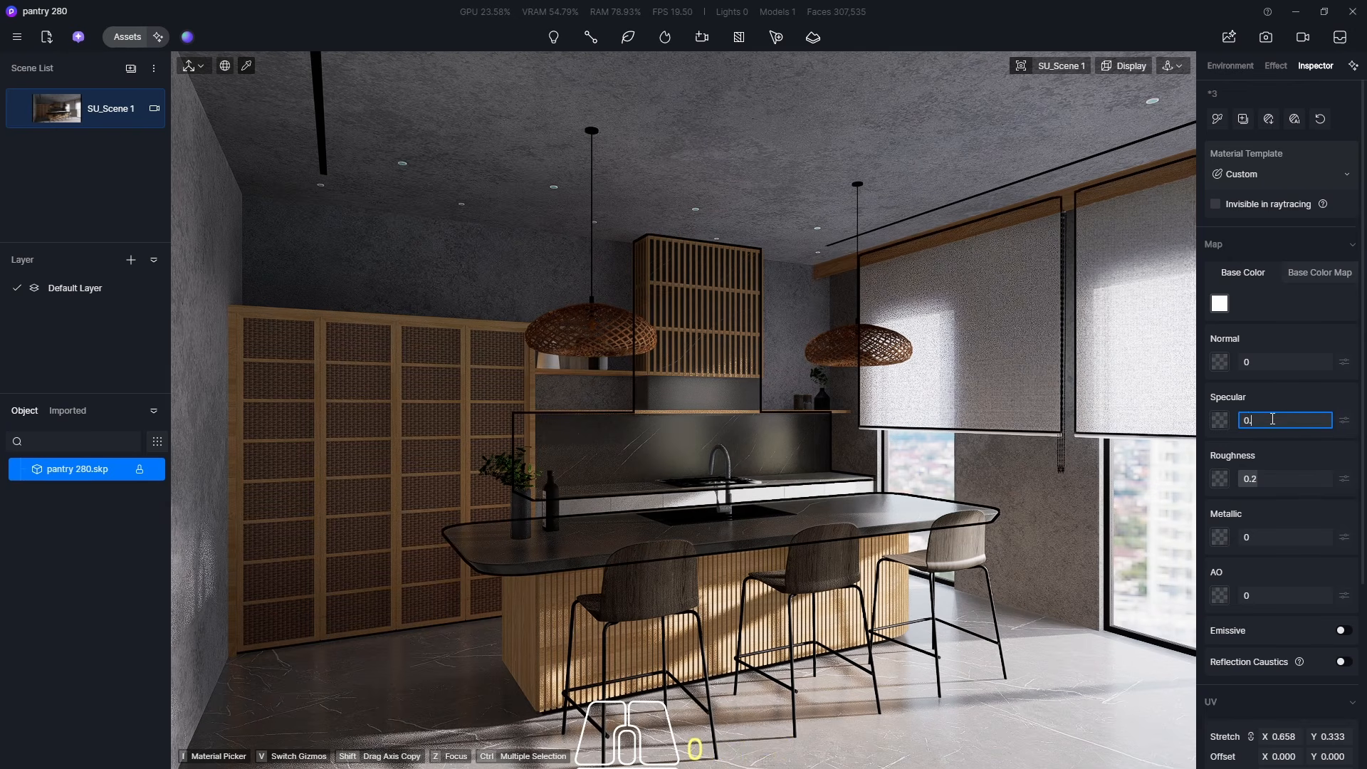
{"action": "key", "text": "Return"}
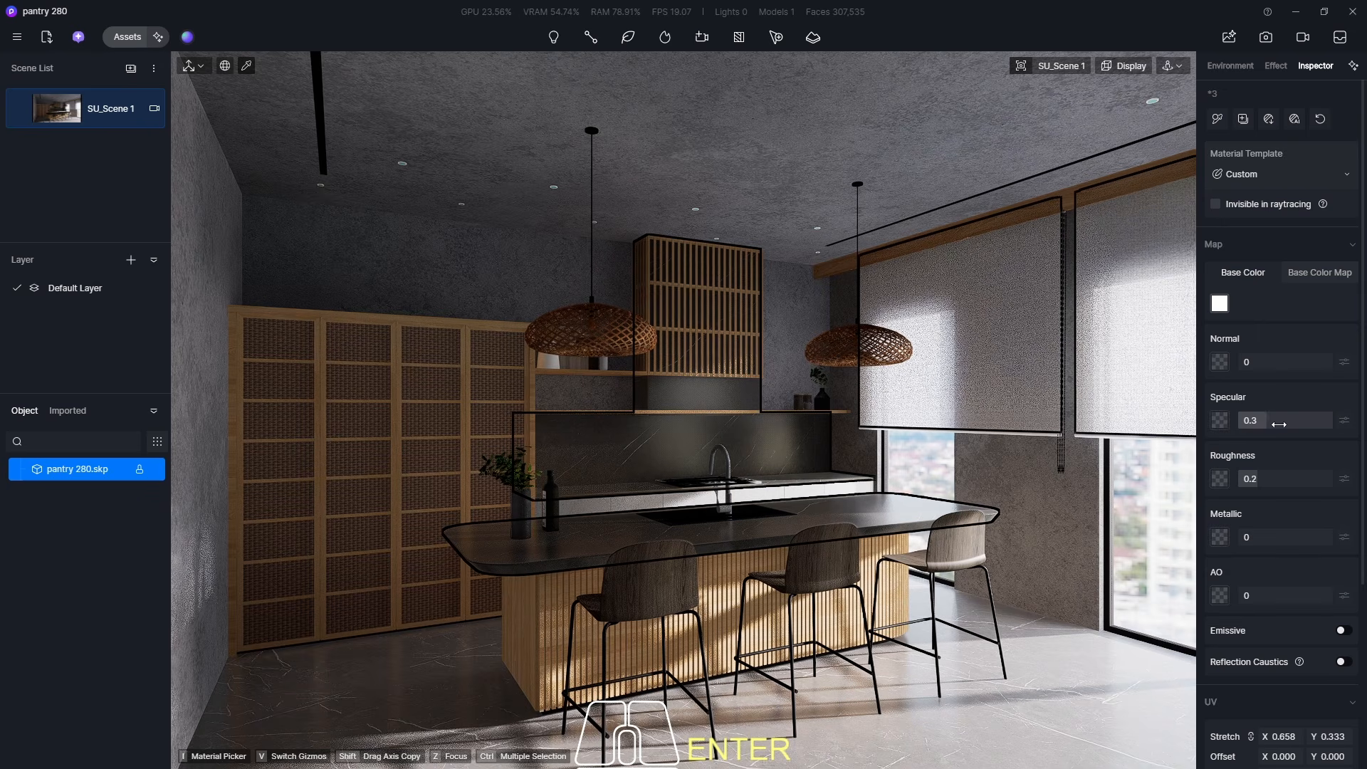
{"action": "left_click", "coordinate": [1279, 424]}
{"action": "type", "text": "0"}
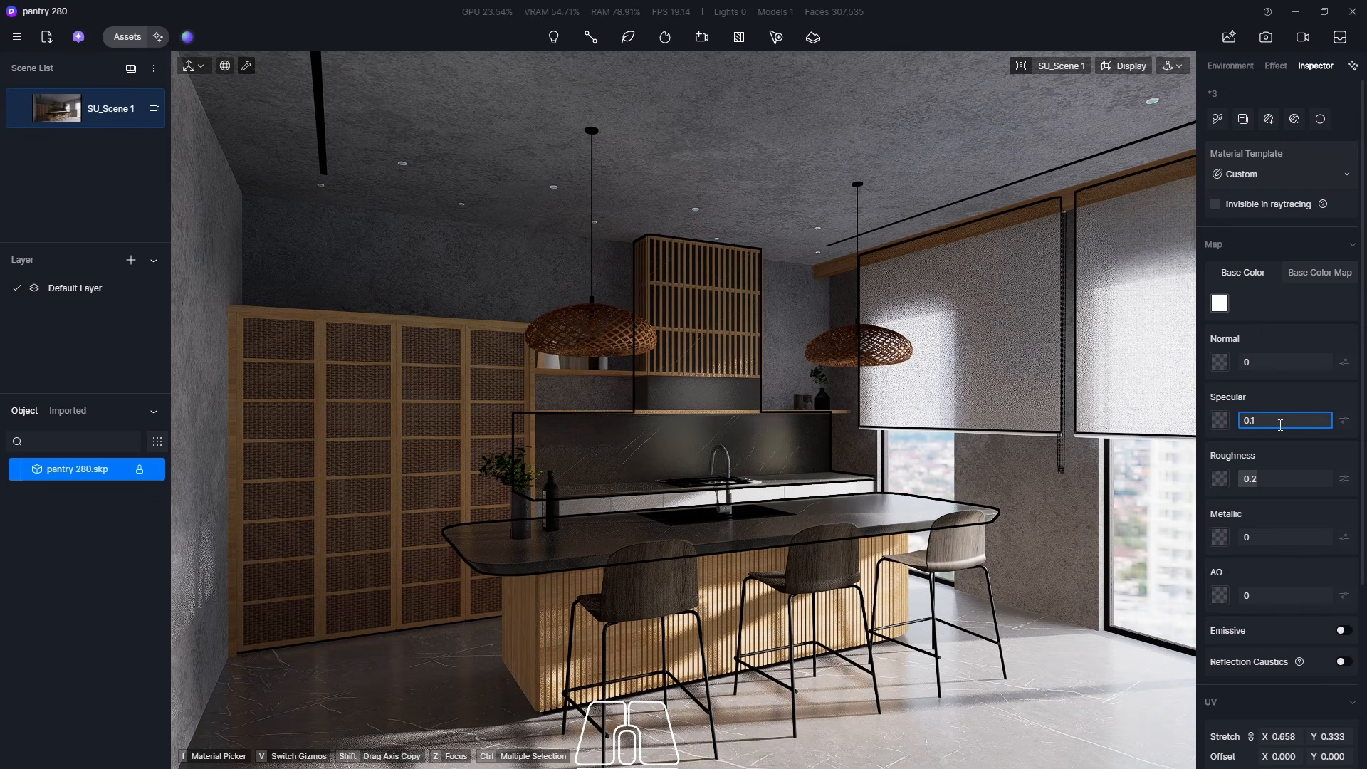
{"action": "key", "text": "Return"}
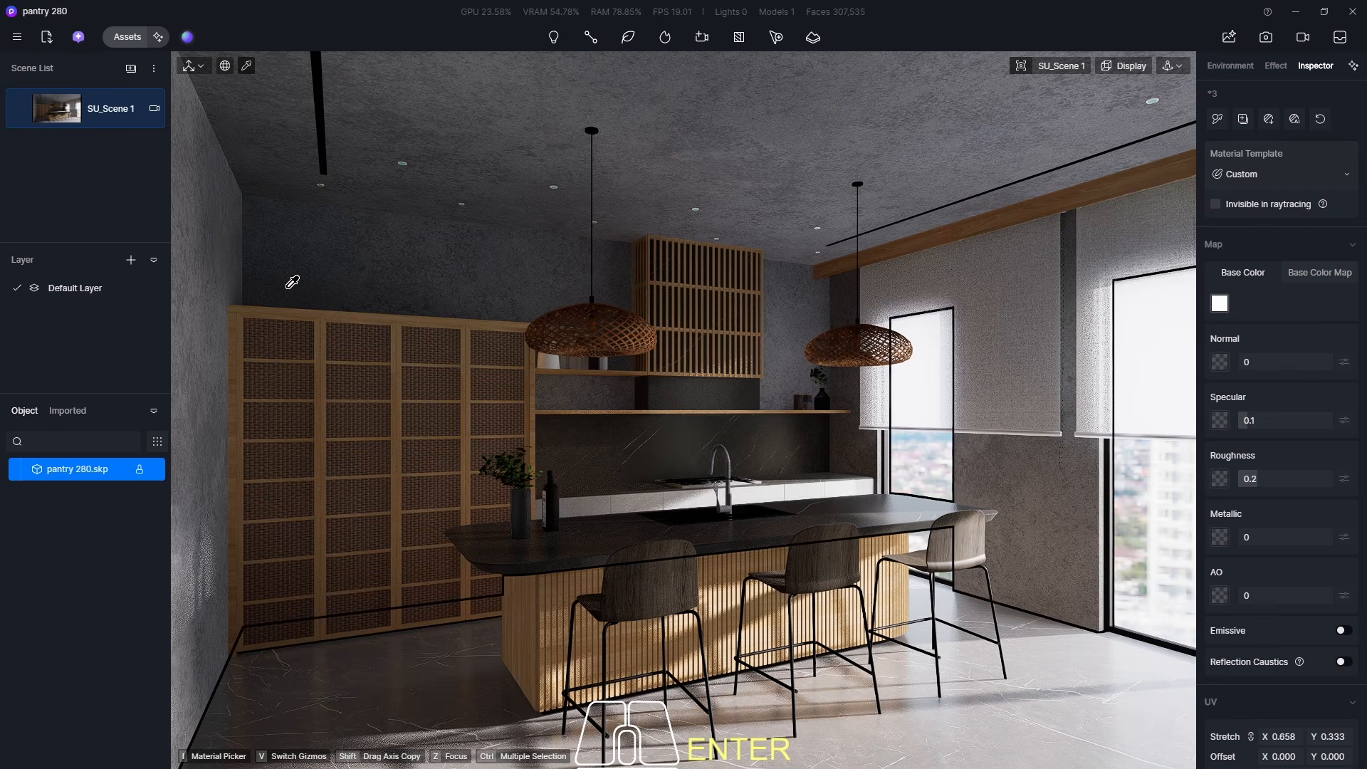
- Examine the dark stone's reflections on the countertop and backsplash and the bar stools from closer angles
{"action": "scroll", "coordinate": [717, 466], "scroll_direction": "up", "scroll_amount": 2}
{"action": "scroll", "coordinate": [717, 465], "scroll_direction": "up", "scroll_amount": 5}
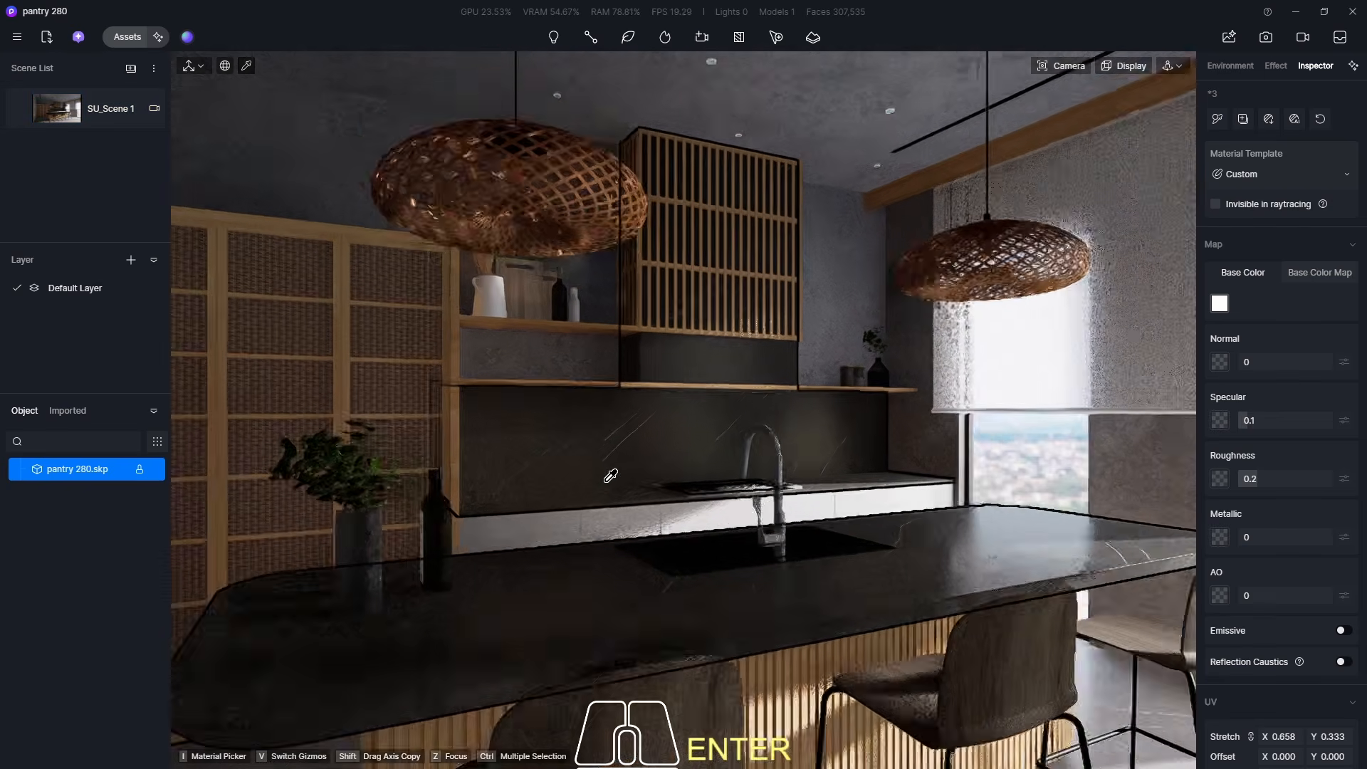
{"action": "scroll", "coordinate": [573, 440], "scroll_direction": "down", "scroll_amount": 4}
{"action": "scroll", "coordinate": [535, 620], "scroll_direction": "up", "scroll_amount": 6}
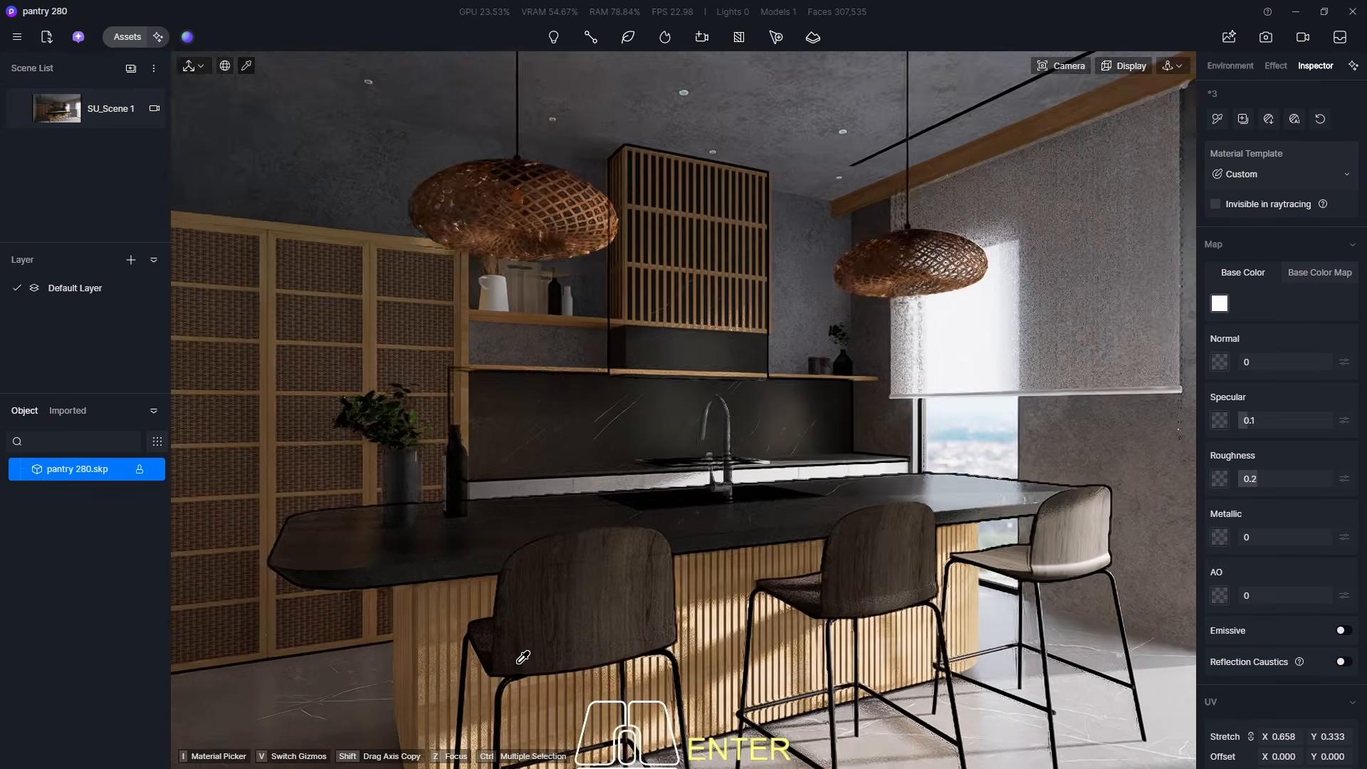
{"action": "scroll", "coordinate": [535, 621], "scroll_direction": "down", "scroll_amount": 8}
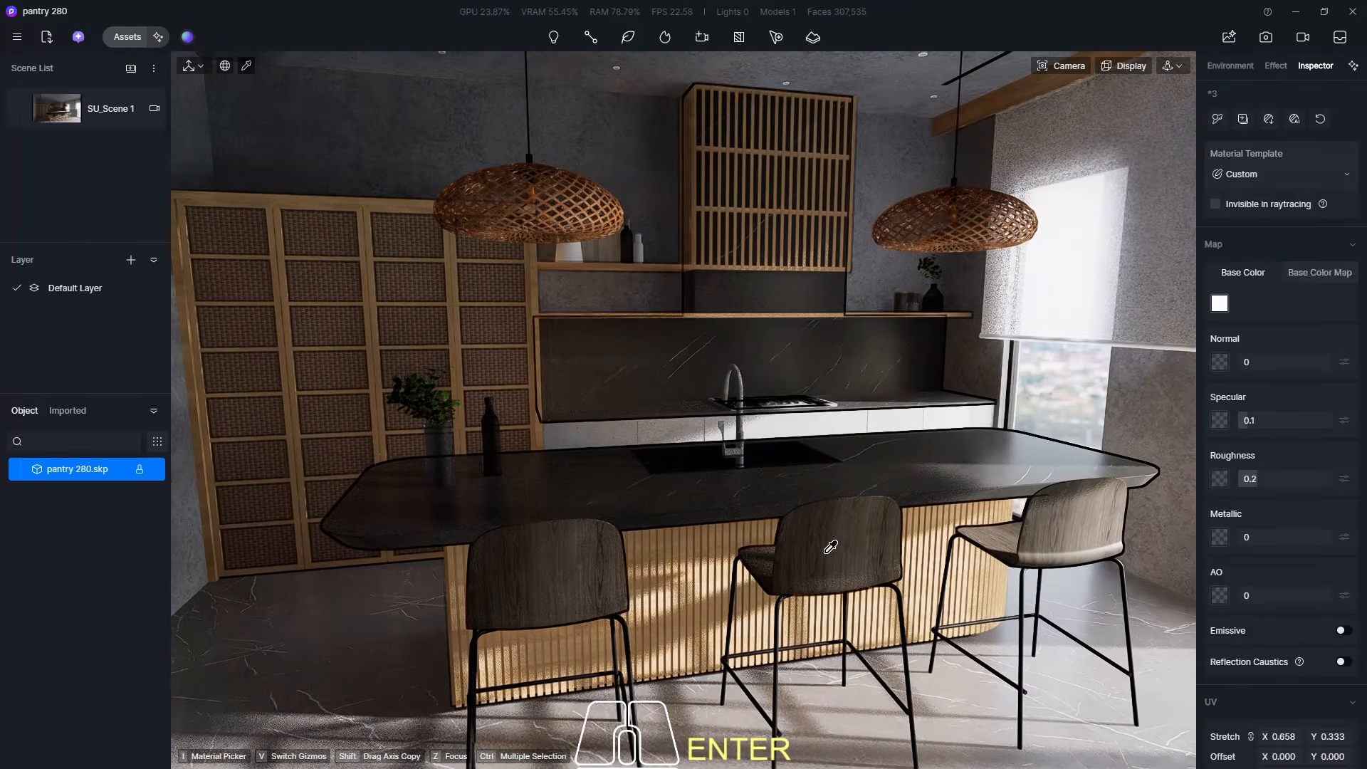
{"action": "middle_click_drag", "start_coordinate": [828, 550], "coordinate": [819, 557]}
{"action": "scroll", "coordinate": [542, 639], "scroll_direction": "up", "scroll_amount": 2}
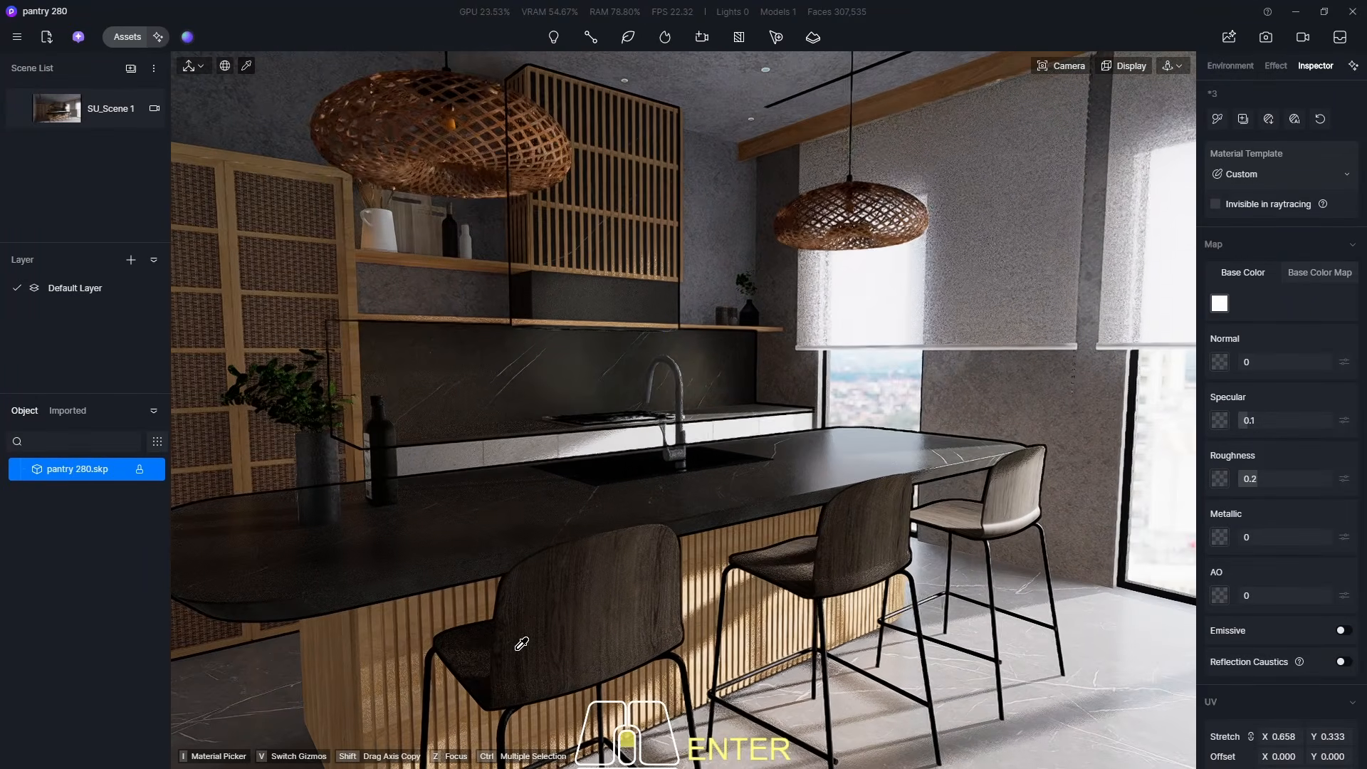
- Browse the Wood category of the online material library for a bar stool finish
{"action": "left_click", "coordinate": [120, 37]}
{"action": "scroll", "coordinate": [43, 388], "scroll_direction": "down", "scroll_amount": 3}
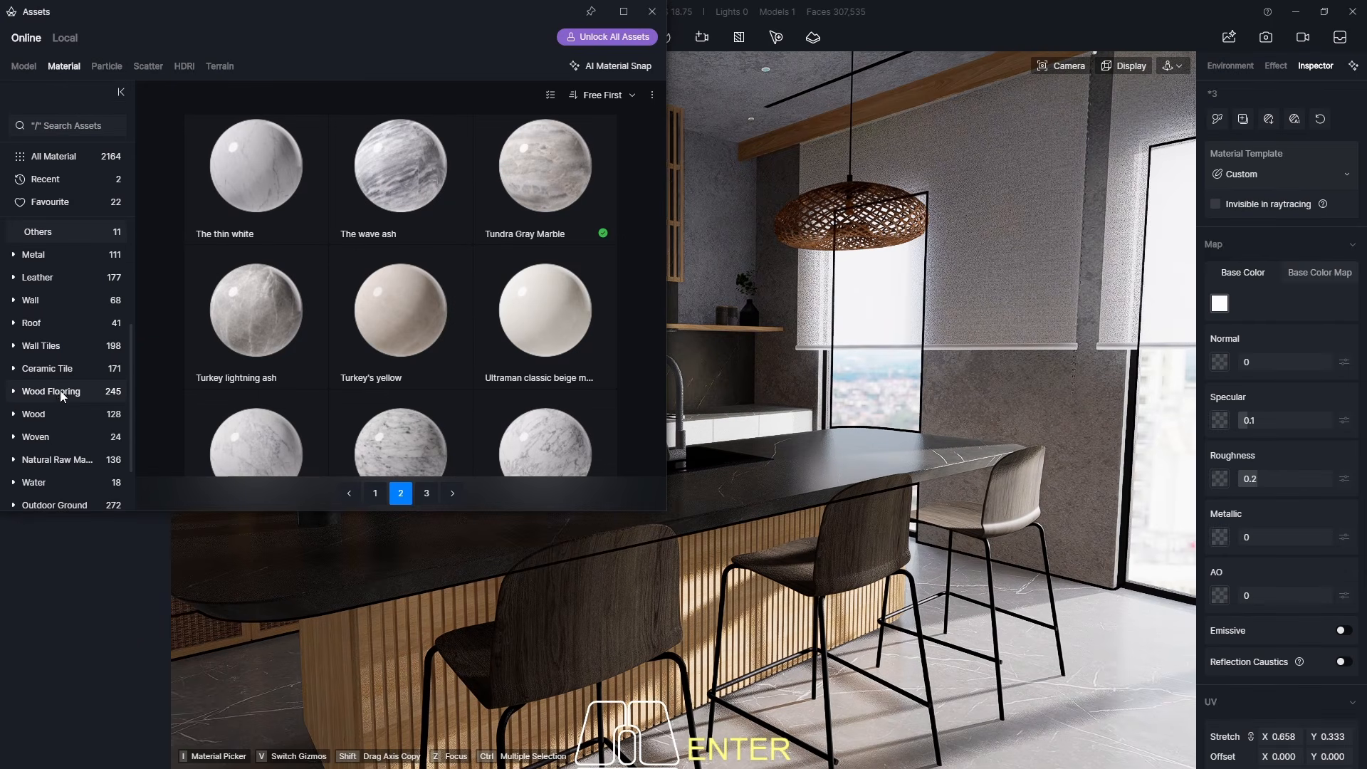
{"action": "left_click", "coordinate": [45, 417]}
{"action": "left_click", "coordinate": [44, 389]}
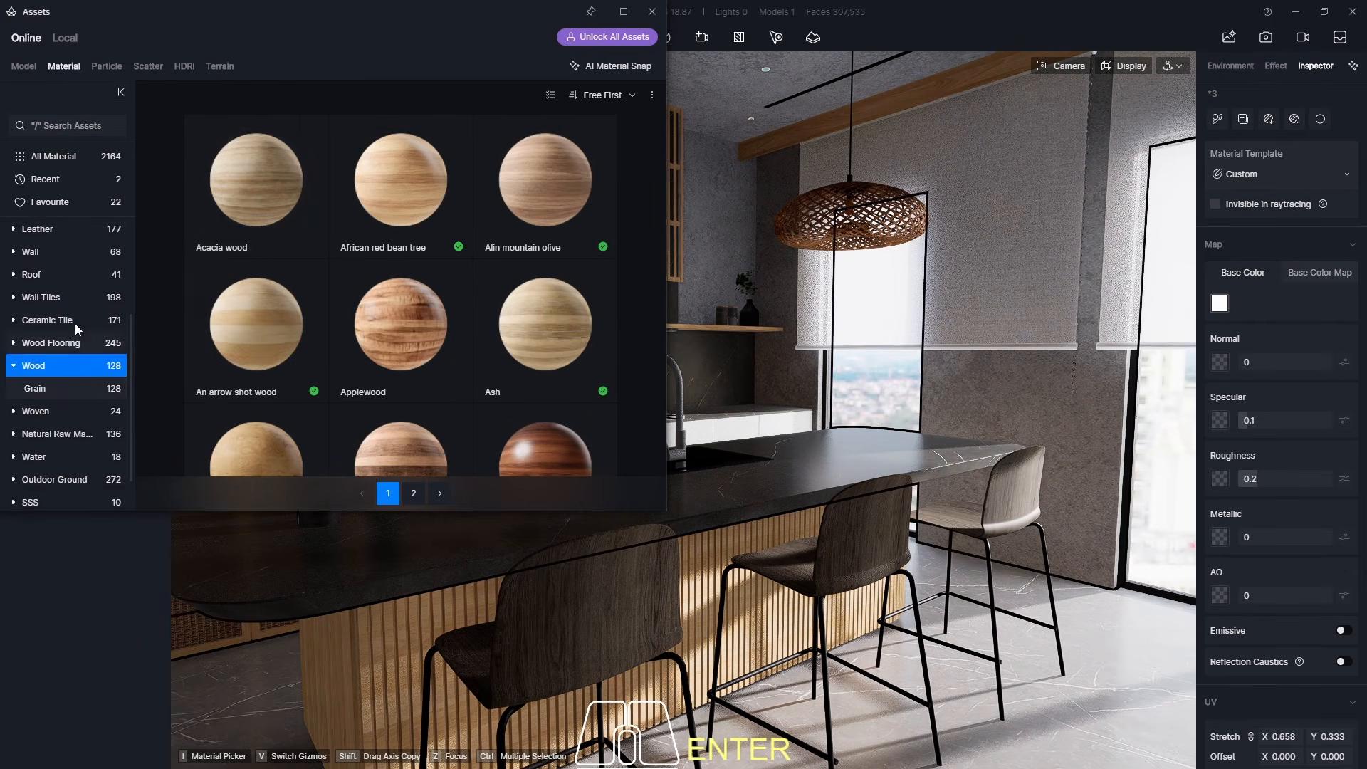
{"action": "scroll", "coordinate": [242, 235], "scroll_direction": "down", "scroll_amount": 2}
{"action": "scroll", "coordinate": [235, 270], "scroll_direction": "down", "scroll_amount": 2}
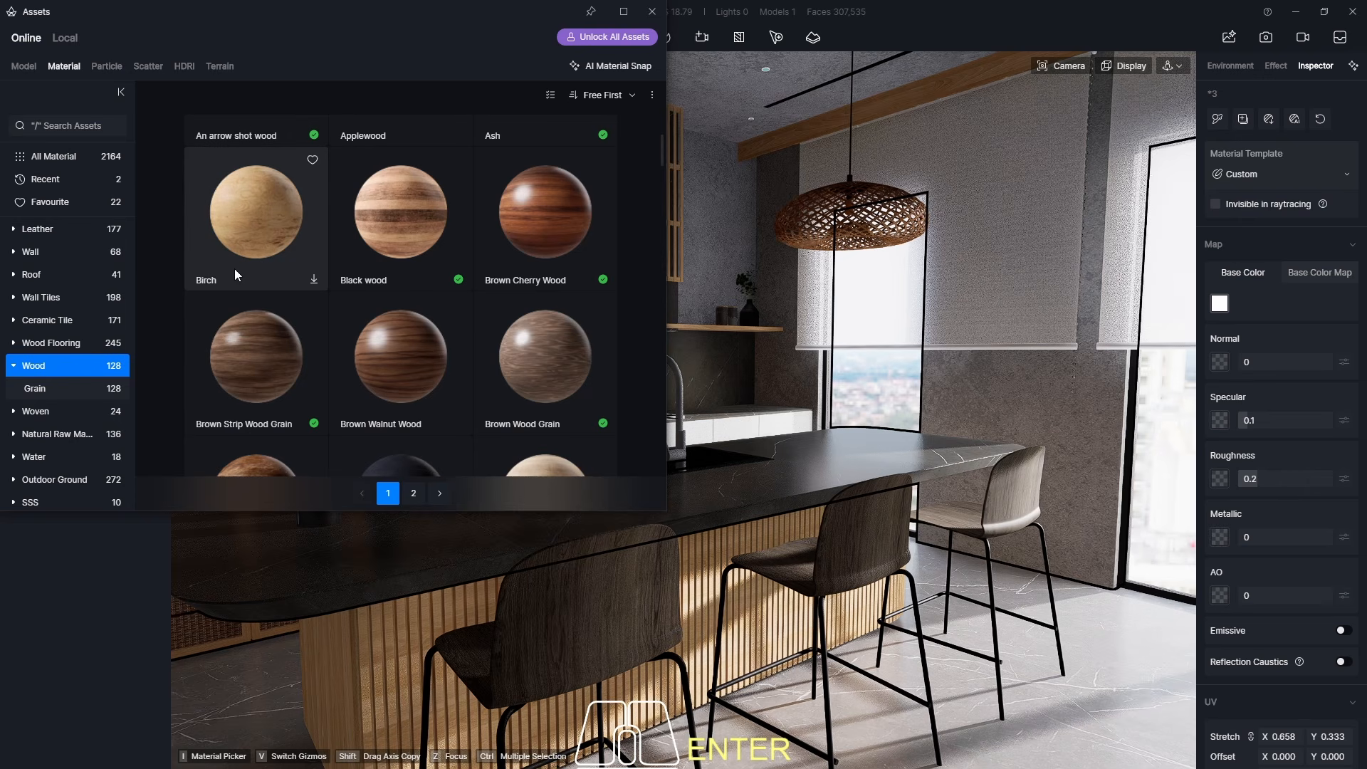
{"action": "scroll", "coordinate": [235, 274], "scroll_direction": "down", "scroll_amount": 5}
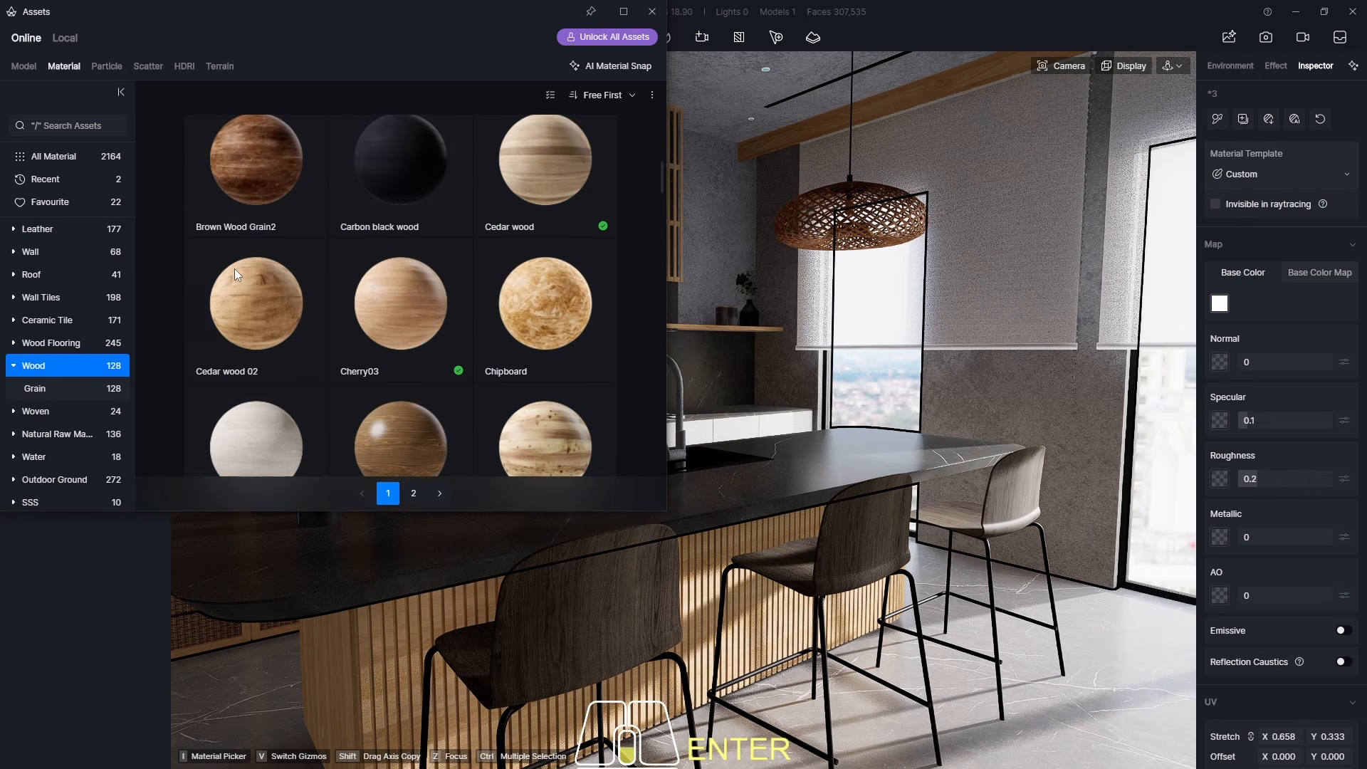
{"action": "scroll", "coordinate": [236, 274], "scroll_direction": "down", "scroll_amount": 3}
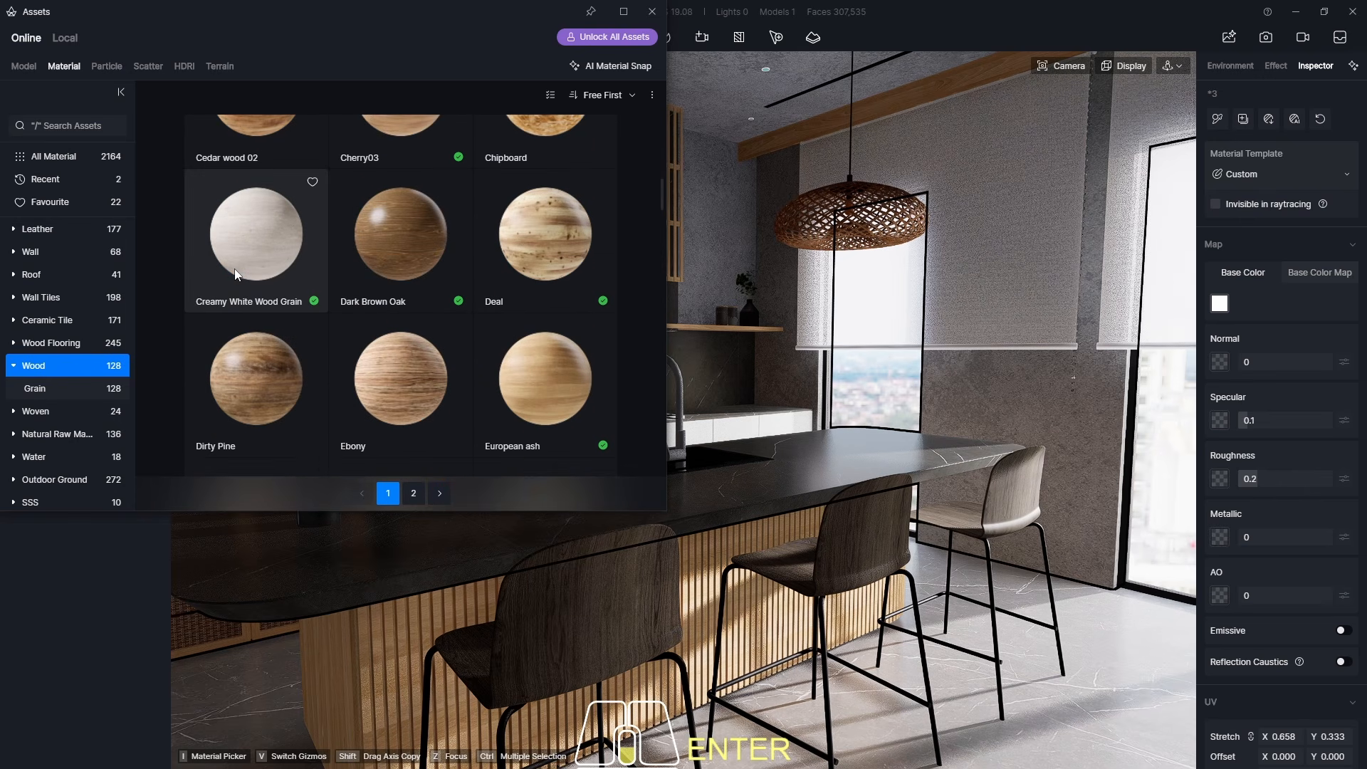
{"action": "scroll", "coordinate": [420, 274], "scroll_direction": "down", "scroll_amount": 6}
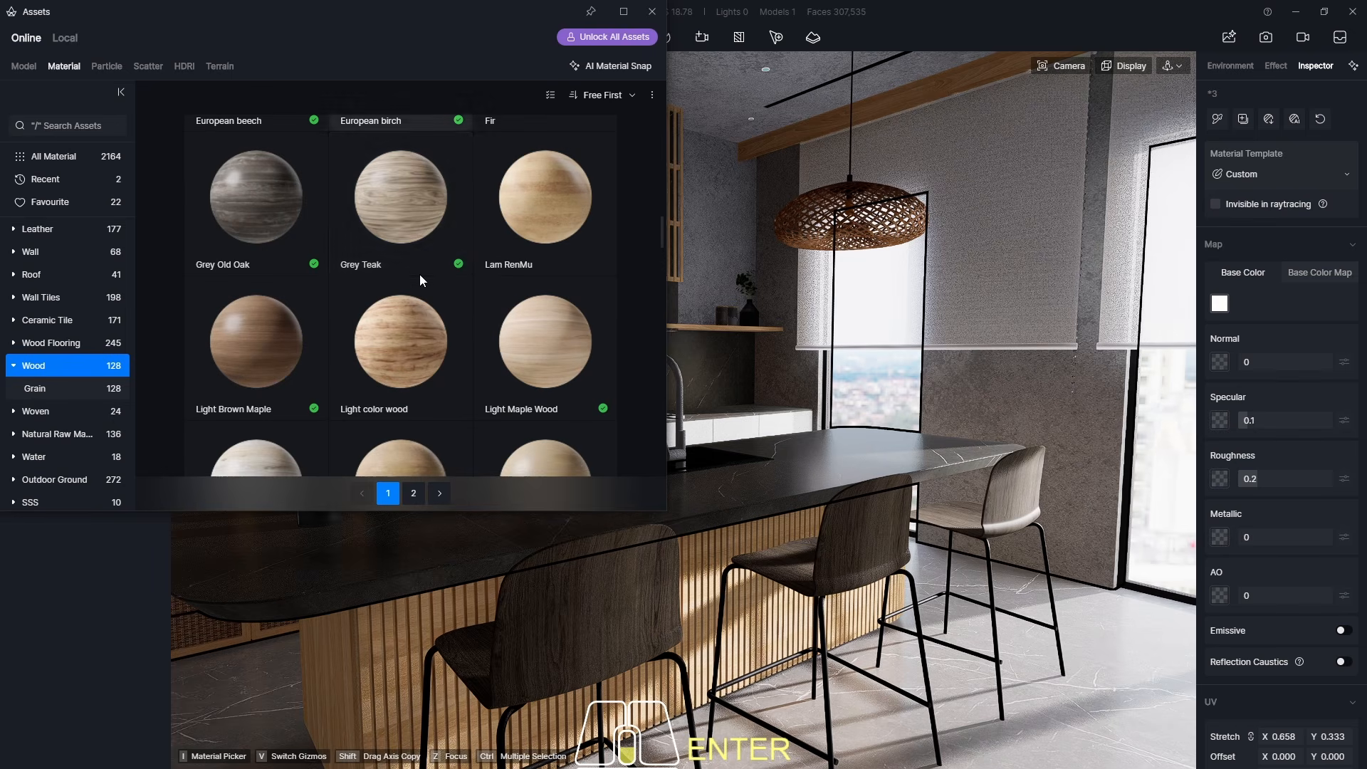
{"action": "scroll", "coordinate": [420, 275], "scroll_direction": "down", "scroll_amount": 10}
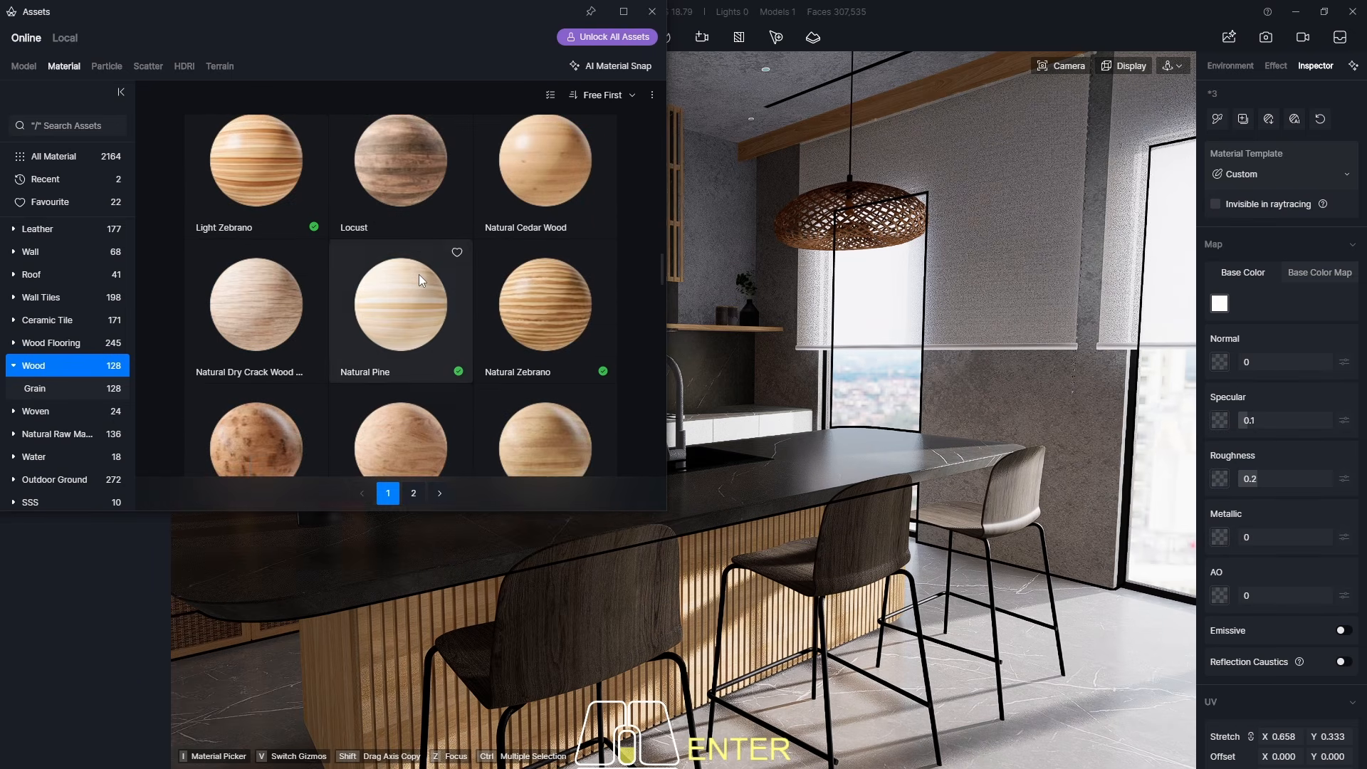
{"action": "scroll", "coordinate": [420, 276], "scroll_direction": "down", "scroll_amount": 15}
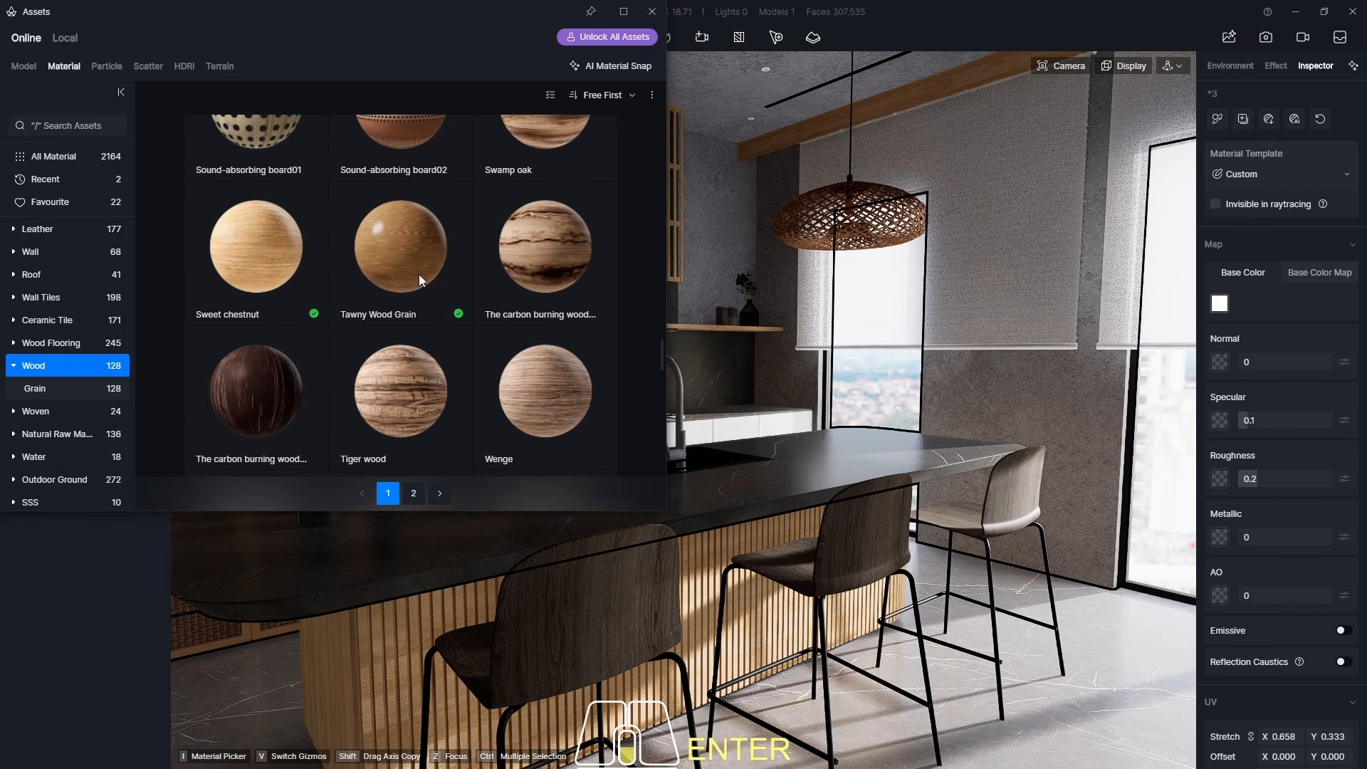
- Filter the wood materials to free ones only and apply Dark Brown Oak to the bar stool seats
{"action": "left_click", "coordinate": [550, 95]}
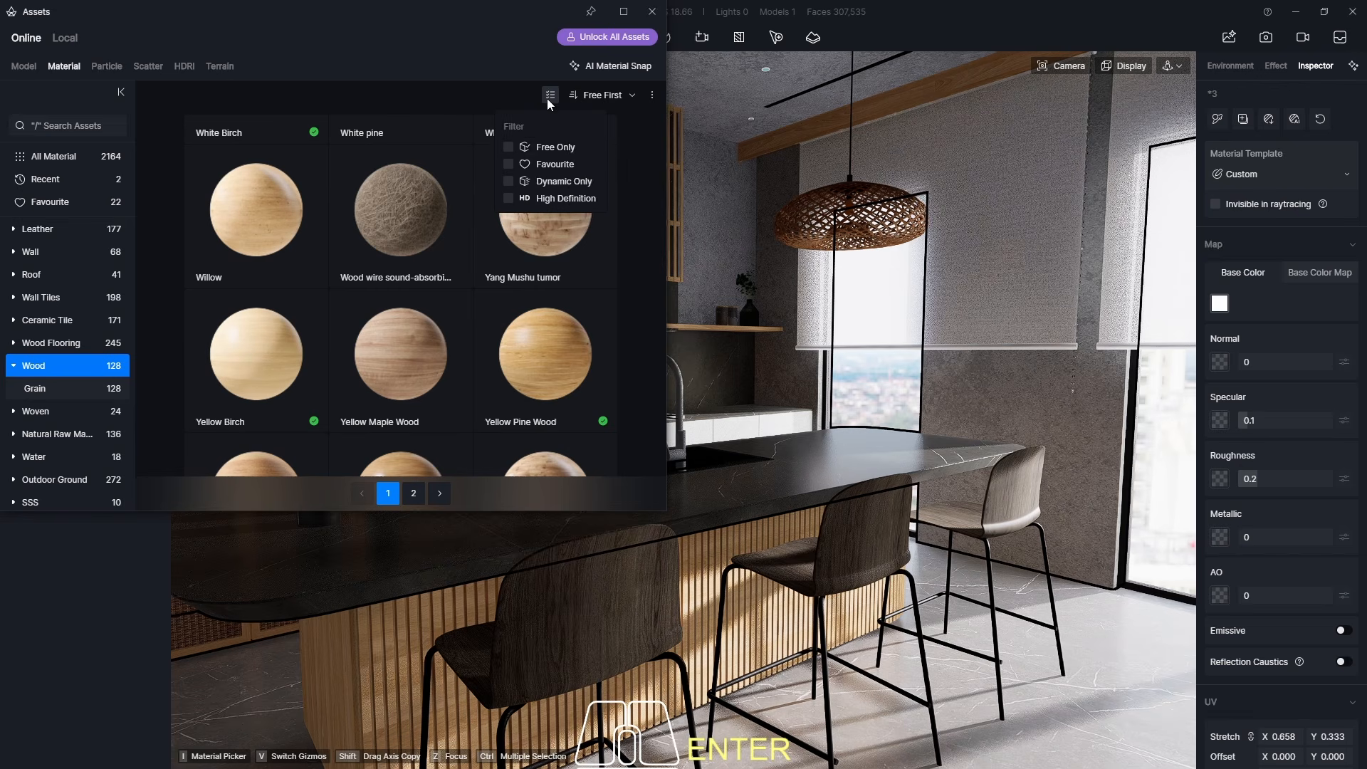
{"action": "left_click", "coordinate": [510, 149]}
{"action": "scroll", "coordinate": [416, 340], "scroll_direction": "down", "scroll_amount": 10}
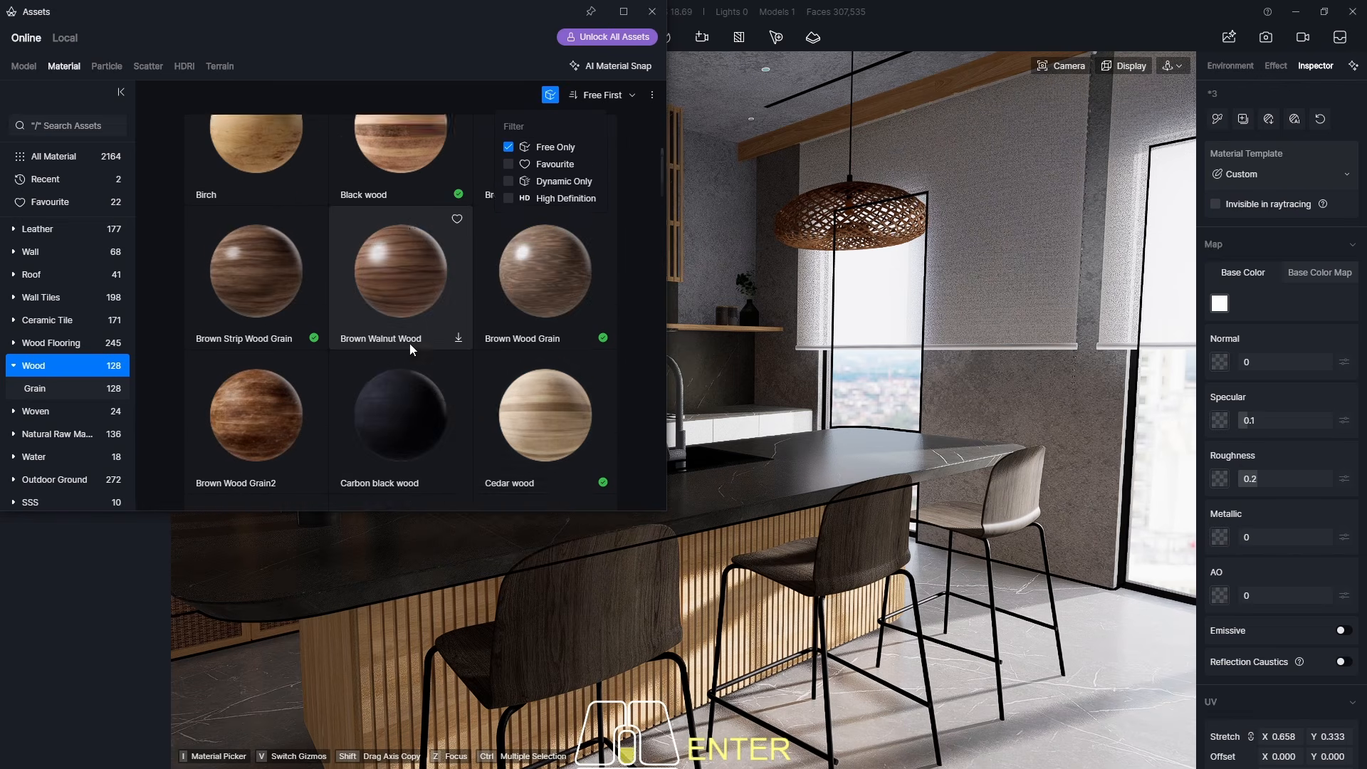
{"action": "scroll", "coordinate": [493, 319], "scroll_direction": "down", "scroll_amount": 15}
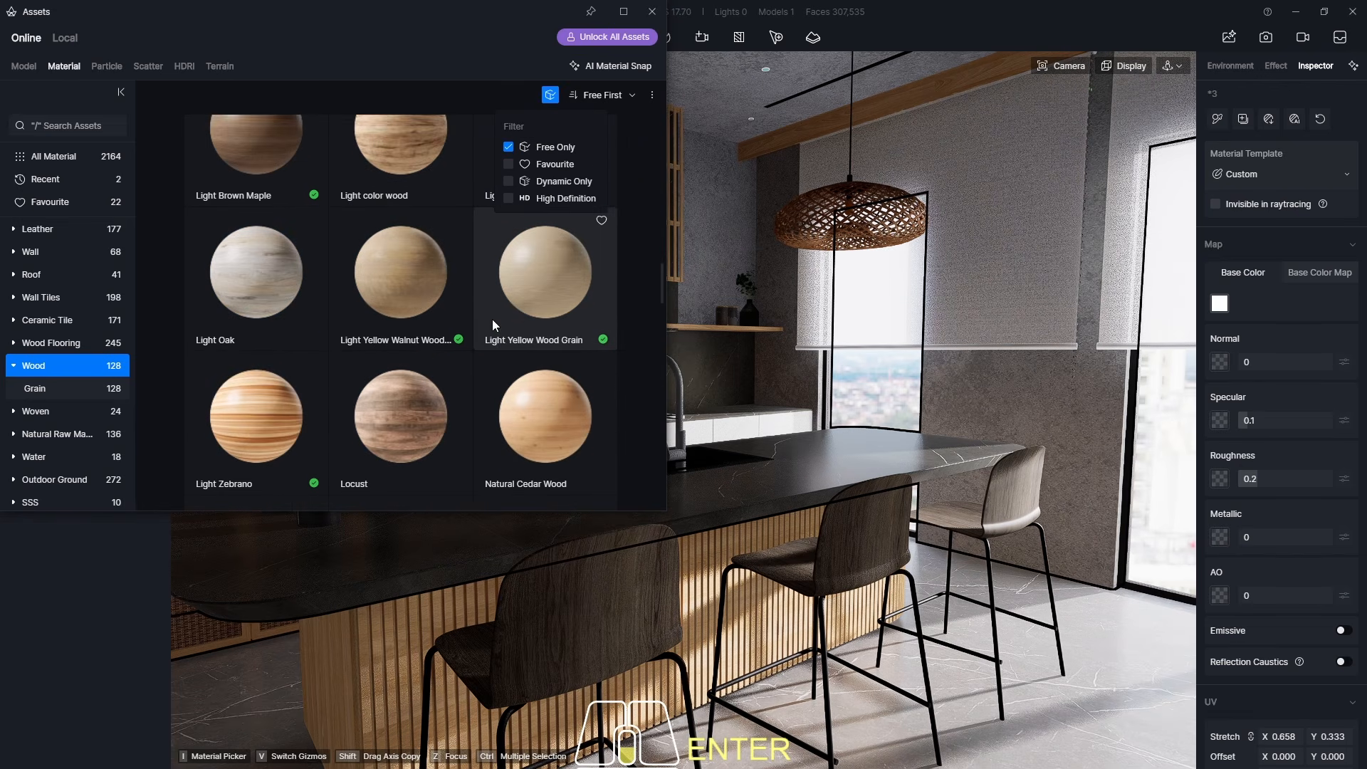
{"action": "scroll", "coordinate": [492, 319], "scroll_direction": "down", "scroll_amount": 15}
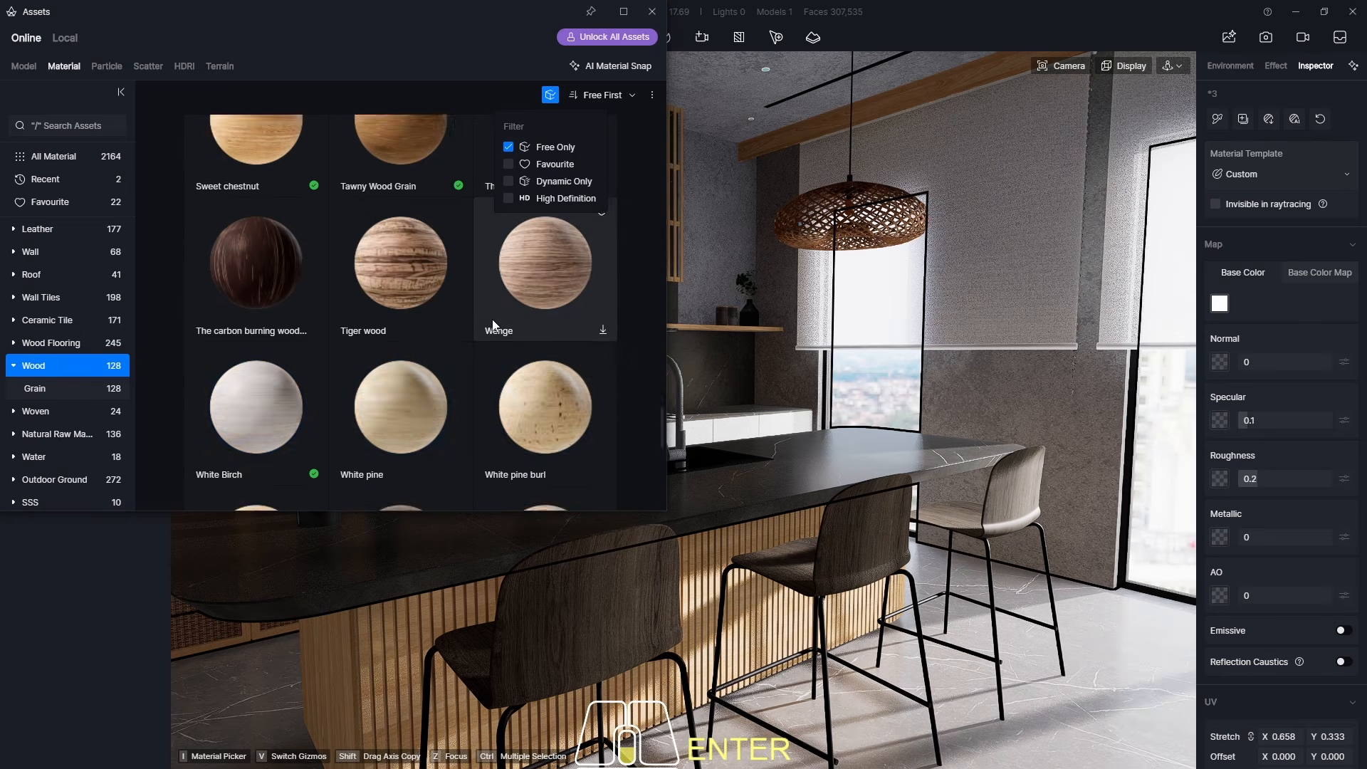
{"action": "scroll", "coordinate": [493, 319], "scroll_direction": "up", "scroll_amount": 15}
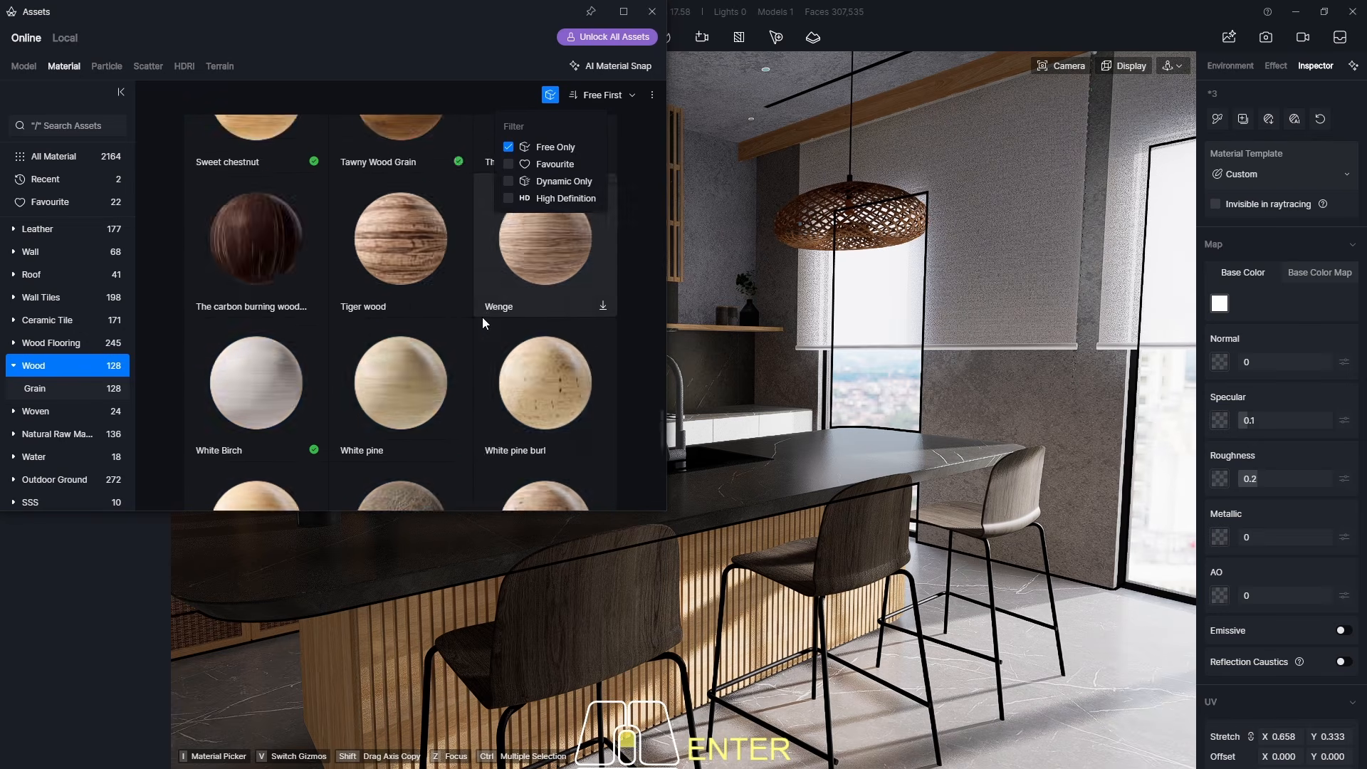
{"action": "scroll", "coordinate": [480, 321], "scroll_direction": "up", "scroll_amount": 15}
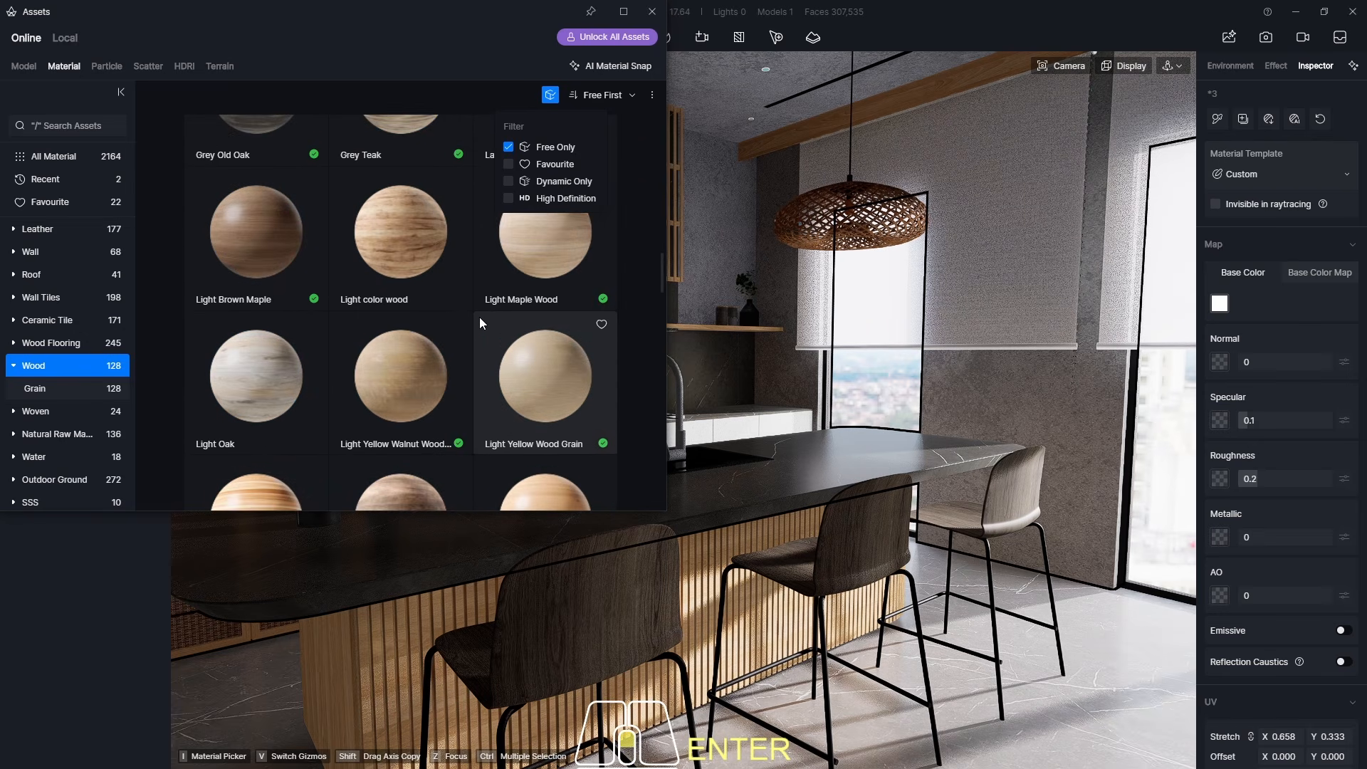
{"action": "scroll", "coordinate": [480, 317], "scroll_direction": "up", "scroll_amount": 5}
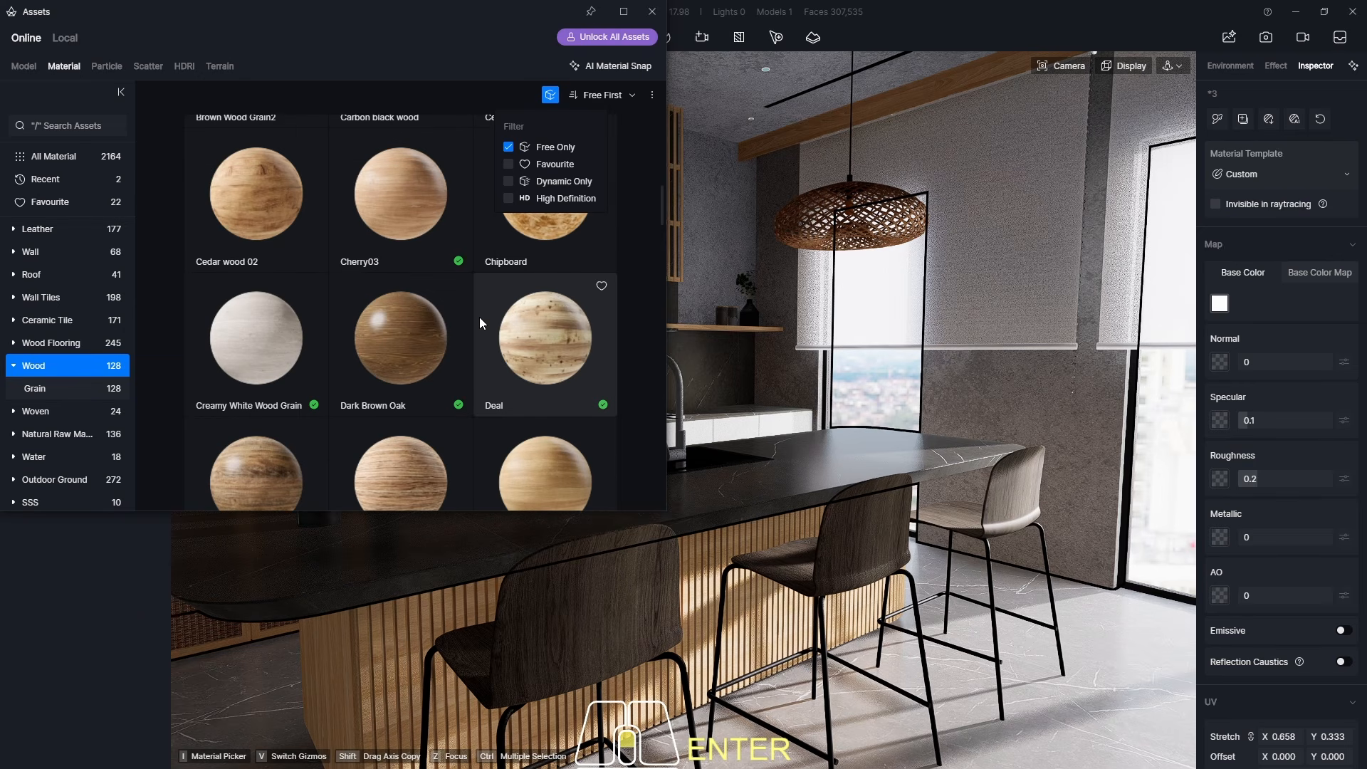
{"action": "scroll", "coordinate": [366, 368], "scroll_direction": "up", "scroll_amount": 8}
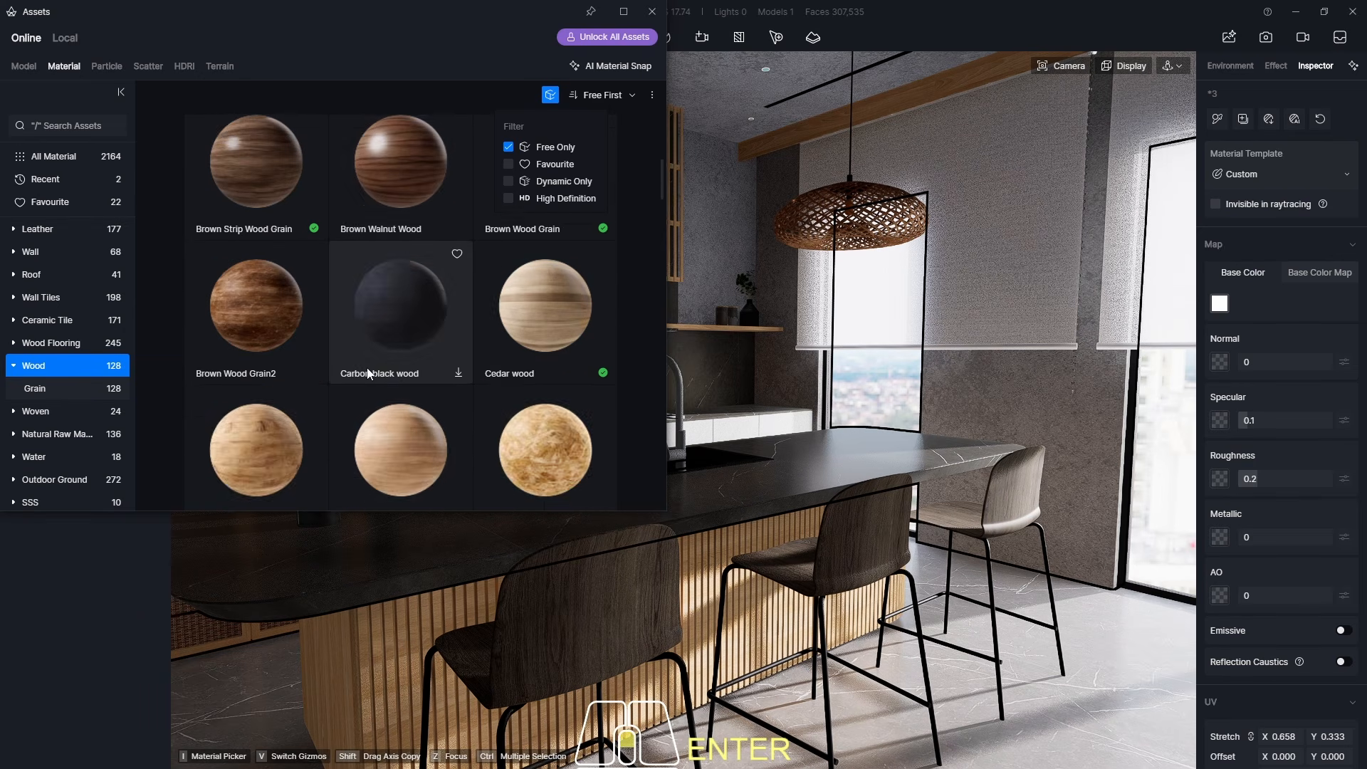
{"action": "scroll", "coordinate": [366, 367], "scroll_direction": "up", "scroll_amount": 6}
{"action": "scroll", "coordinate": [366, 367], "scroll_direction": "down", "scroll_amount": 15}
{"action": "left_click", "coordinate": [399, 365]}
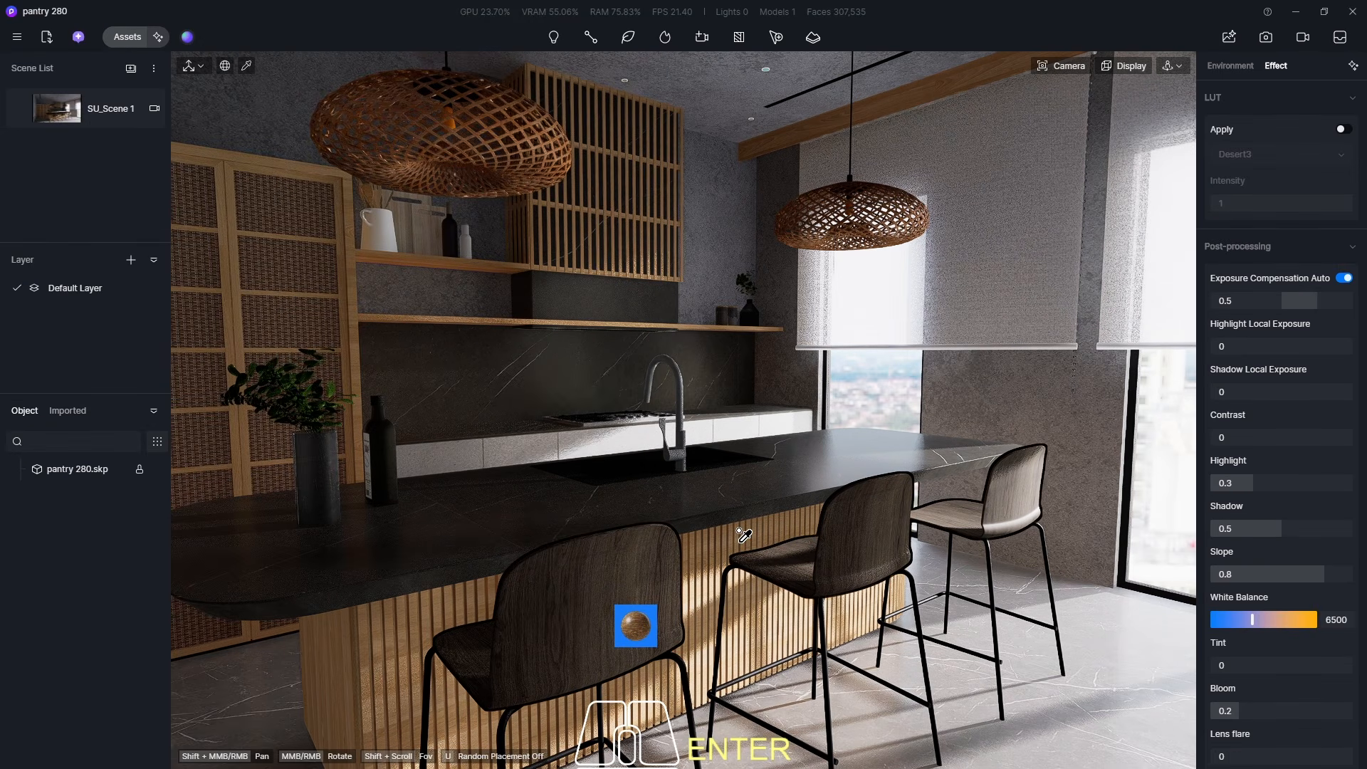
{"action": "left_click", "coordinate": [770, 478]}
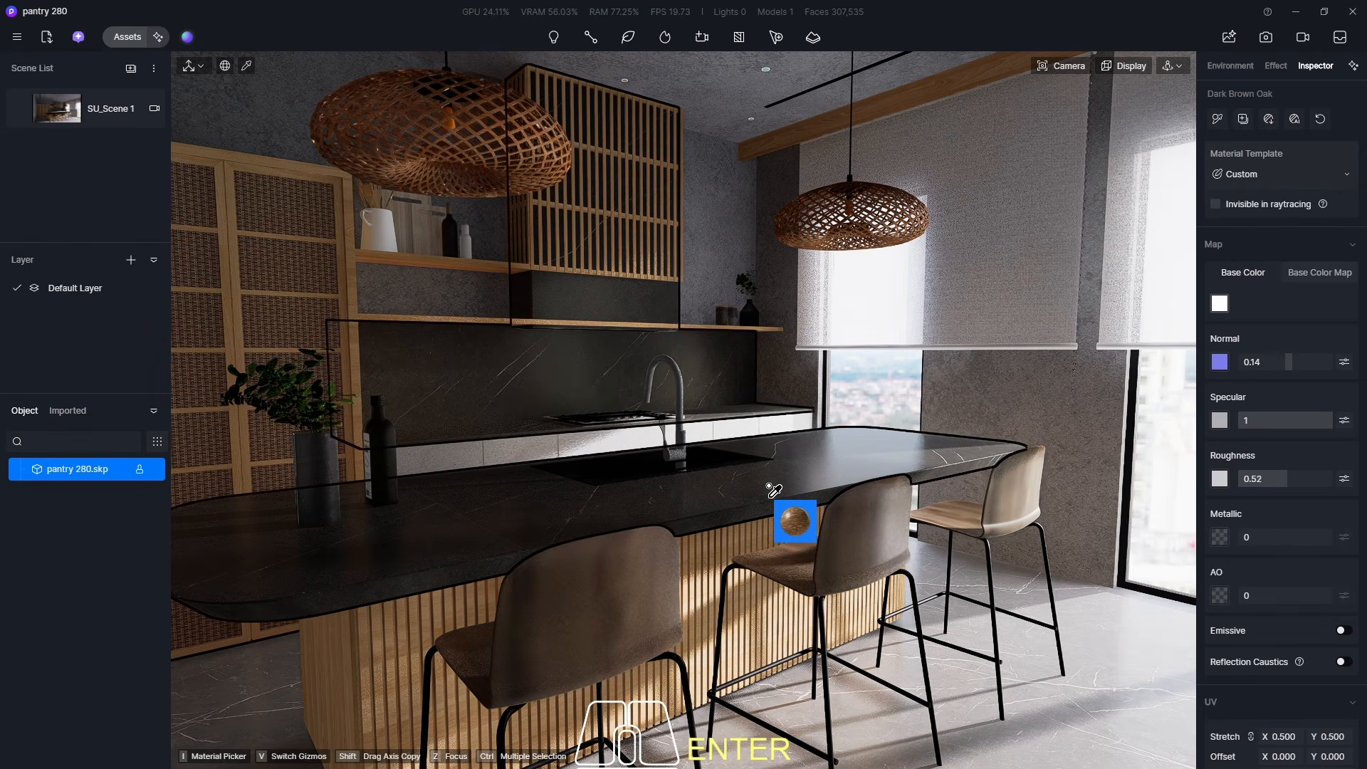
- Adjust the UV stretch of the bar stools' Dark Brown Oak, trying 5, 30 and 100 and settling on 70, and deselect the material
{"action": "left_click", "coordinate": [1290, 737]}
{"action": "type", "text": "5"}
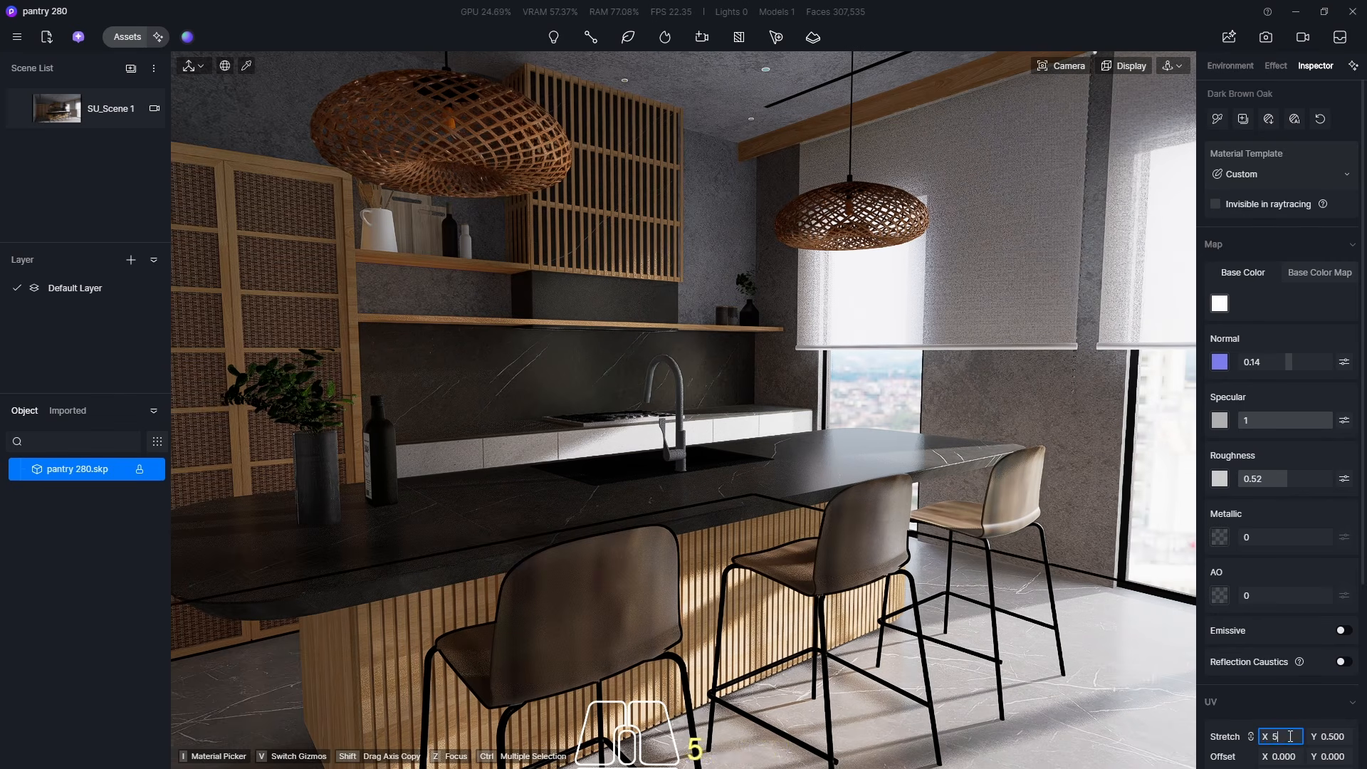
{"action": "key", "text": "Return"}
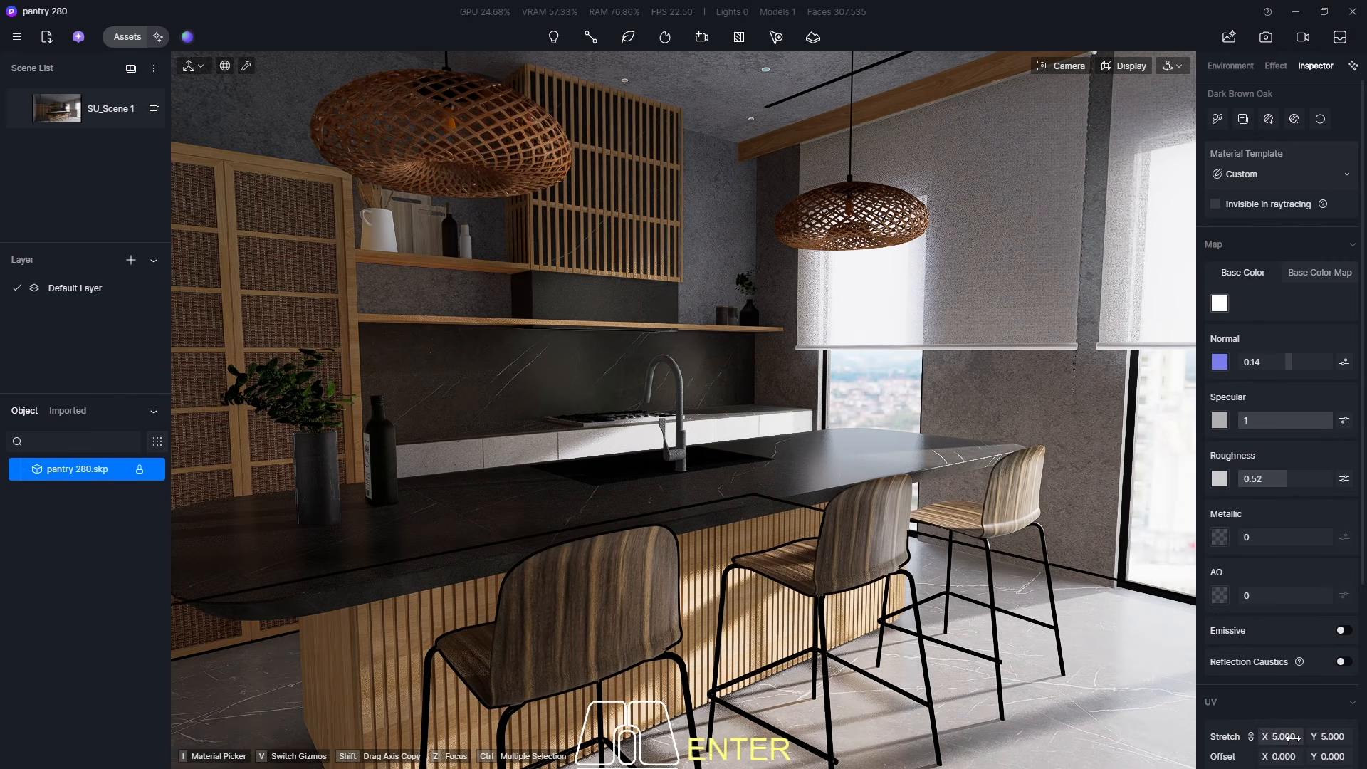
{"action": "left_click", "coordinate": [1295, 737]}
{"action": "type", "text": "30"}
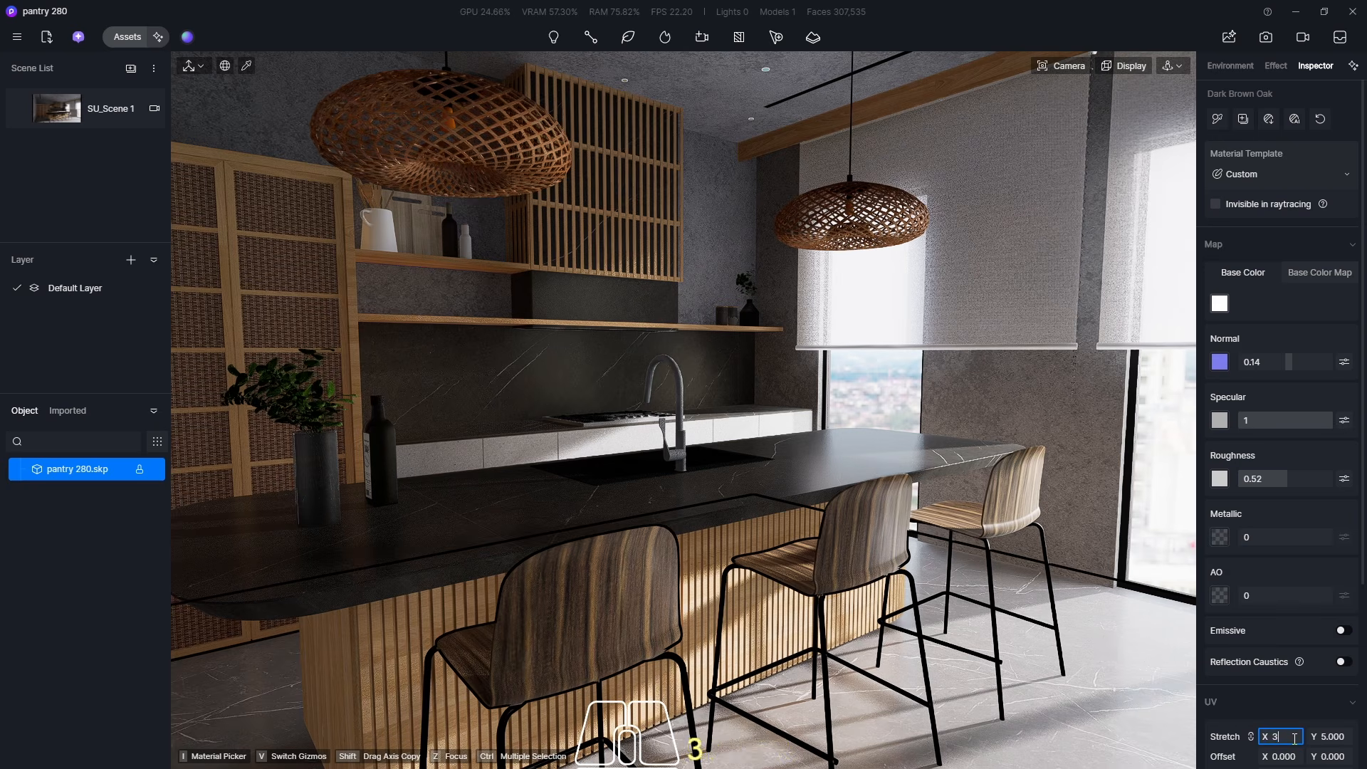
{"action": "key", "text": "Return"}
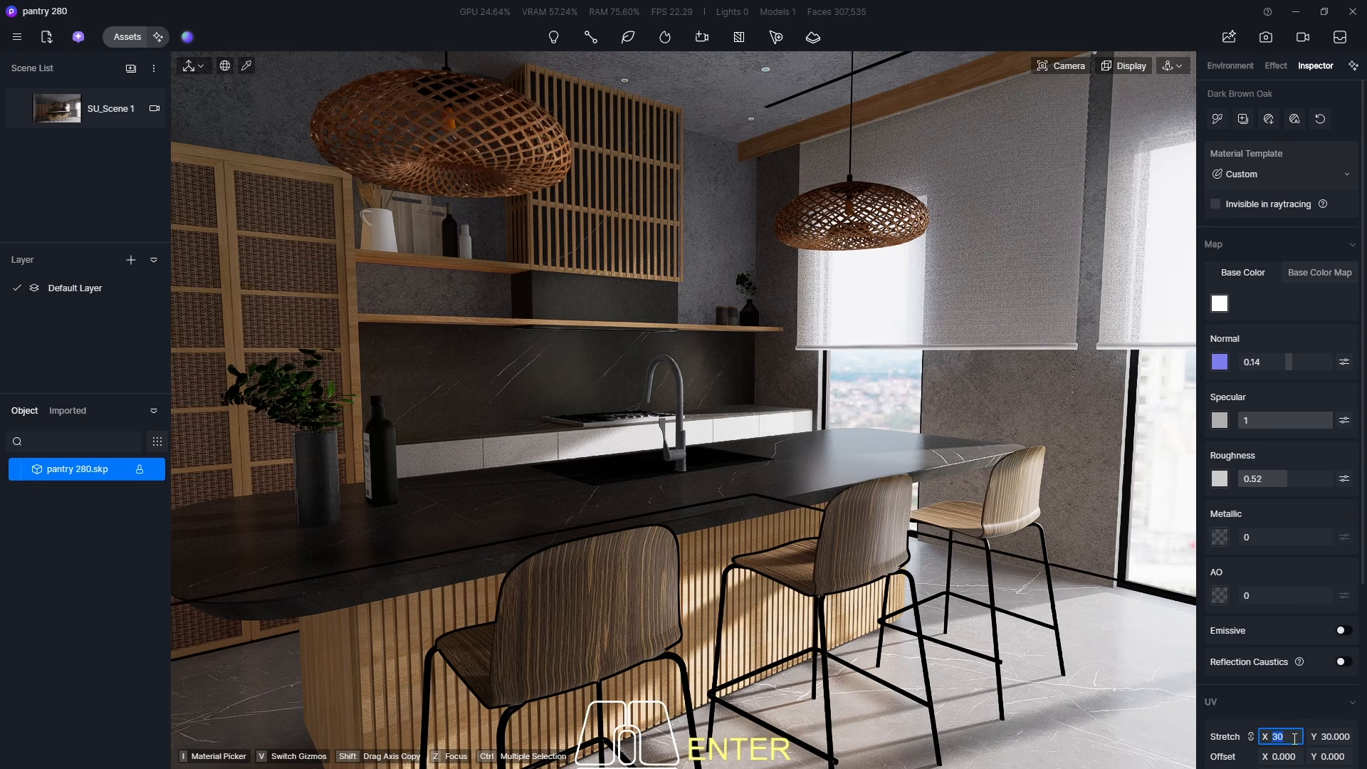
{"action": "type", "text": "100"}
{"action": "key", "text": "Return"}
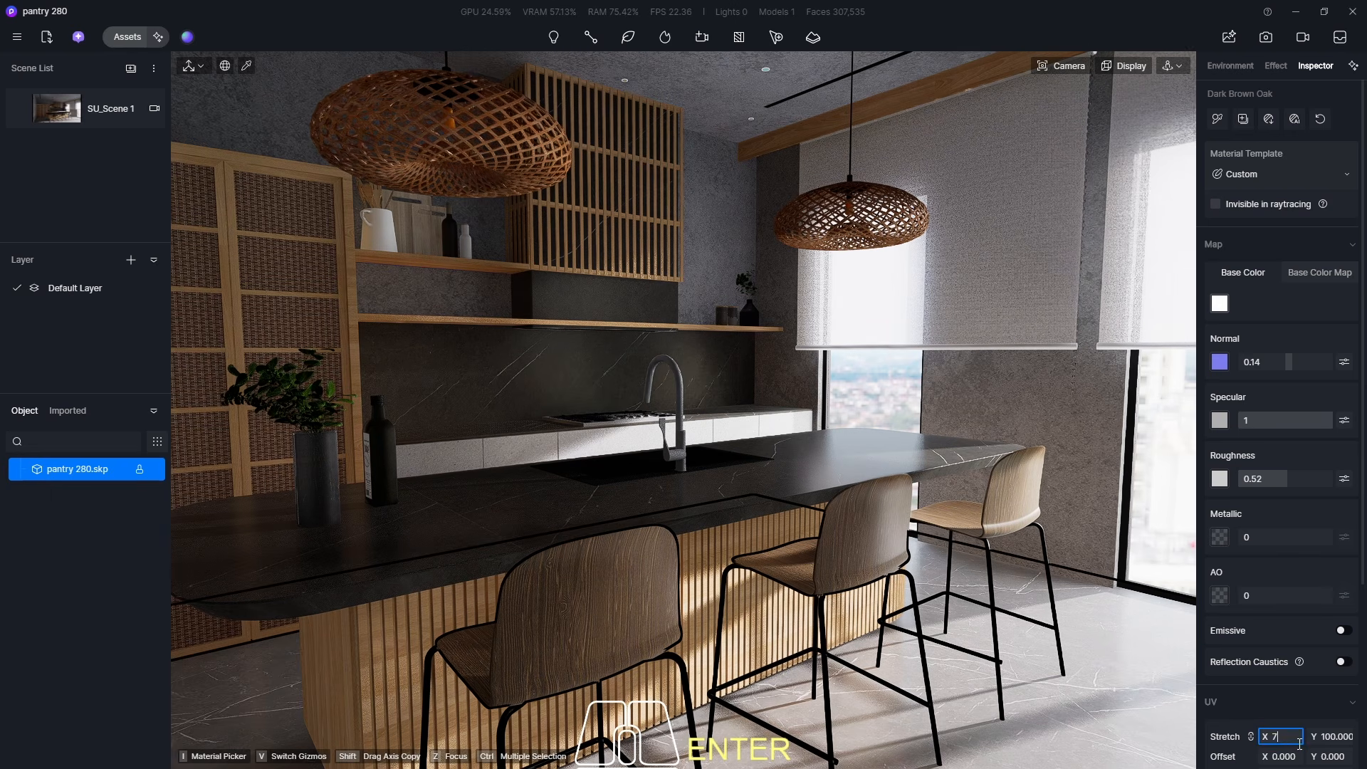
{"action": "type", "text": "70"}
{"action": "key", "text": "Return"}
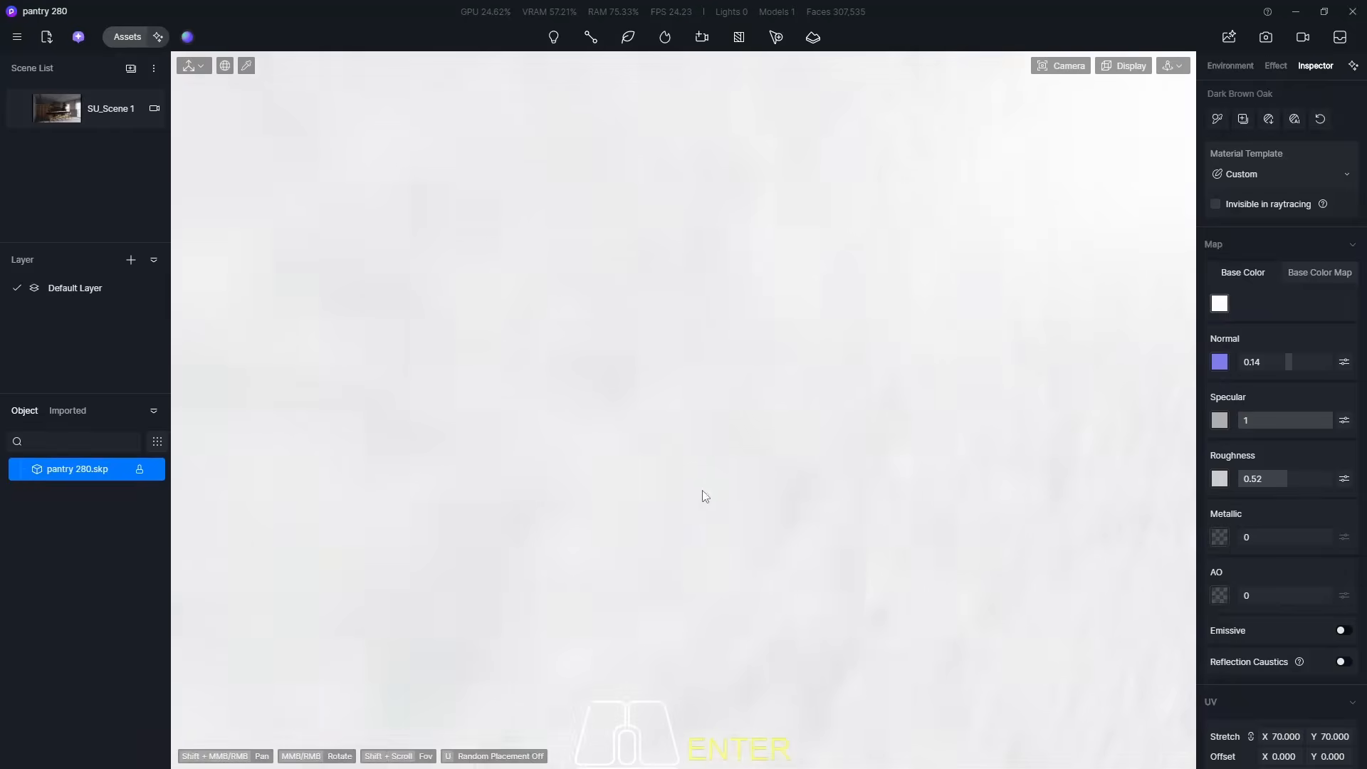
{"action": "key", "text": "Escape"}
- Inspect the wood grain on the bar stools and the island base from a lower, closer viewpoint
{"action": "scroll", "coordinate": [541, 549], "scroll_direction": "up", "scroll_amount": 5}
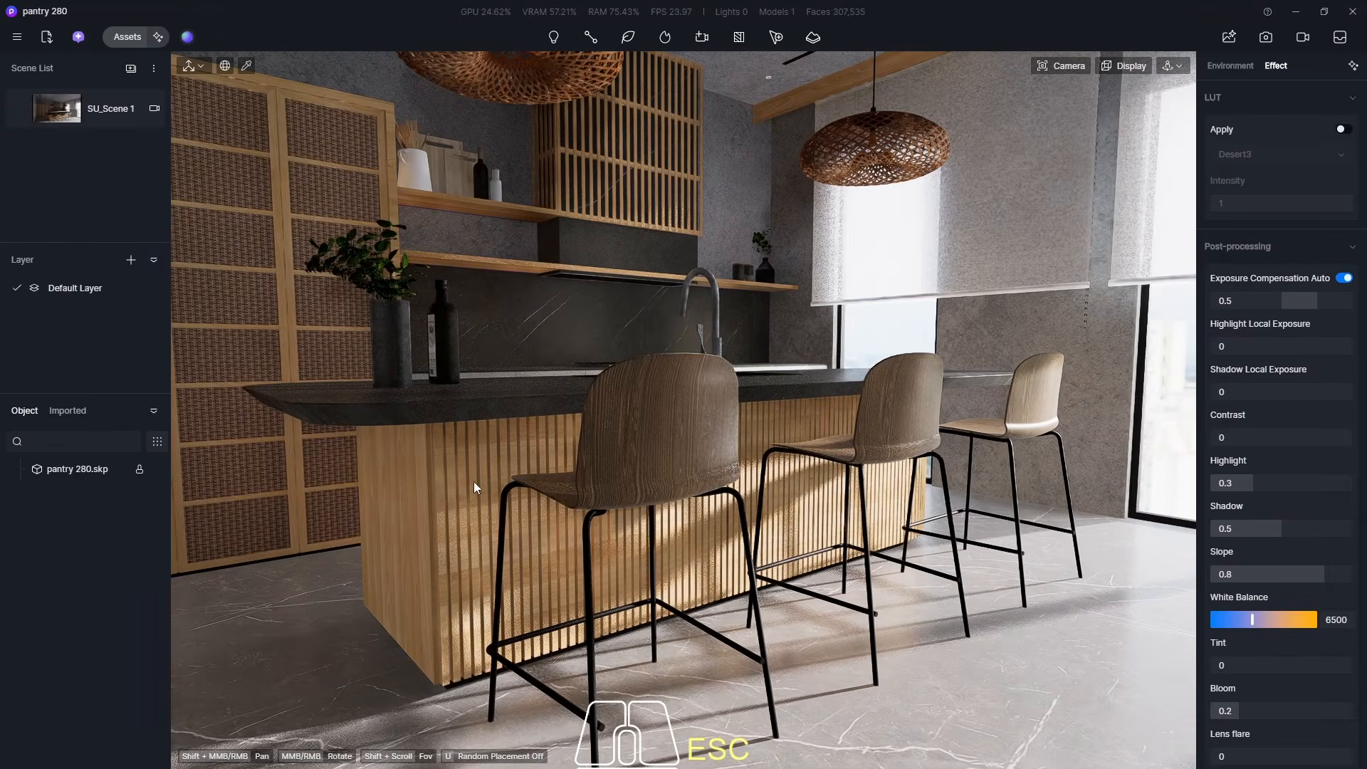
{"action": "middle_click_drag", "start_coordinate": [523, 473], "coordinate": [400, 518]}
{"action": "middle_click_drag", "start_coordinate": [327, 541], "coordinate": [398, 511], "text": "shift"}
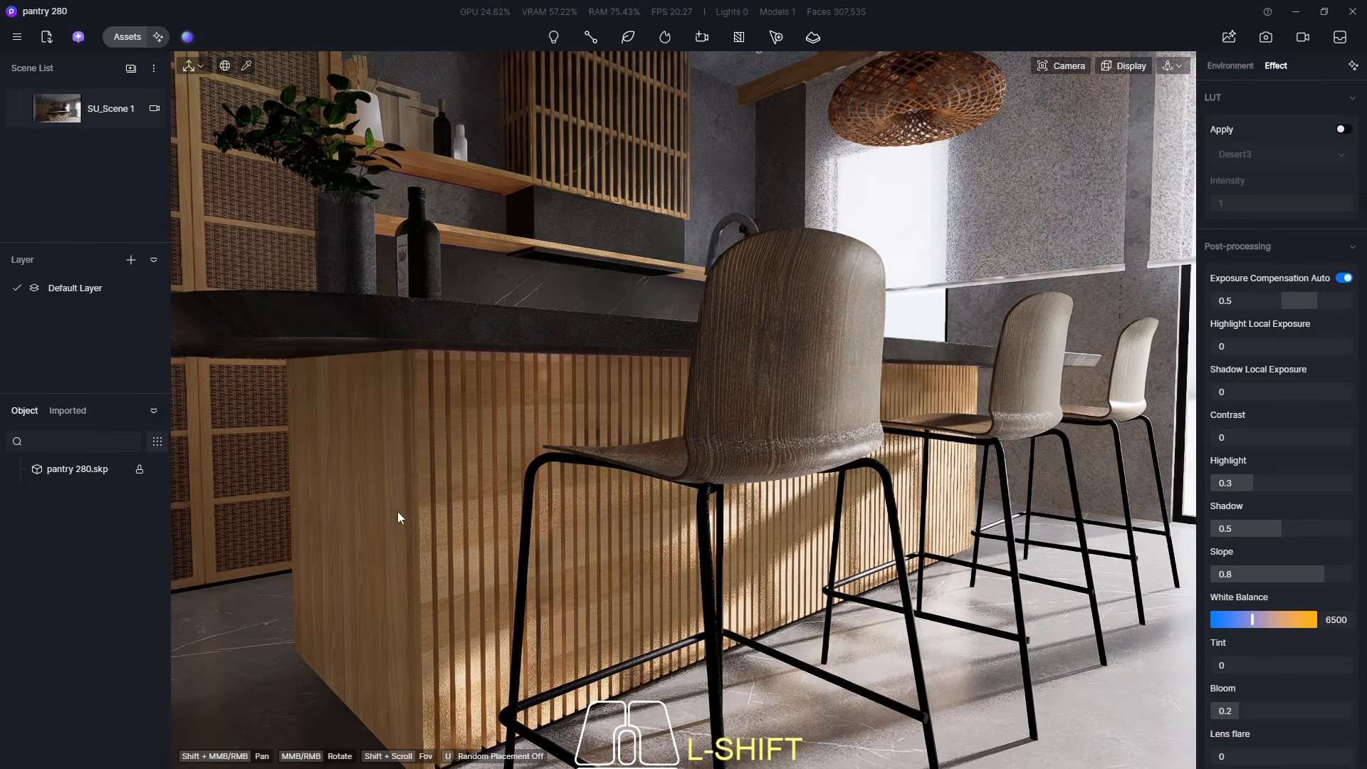
{"action": "scroll", "coordinate": [398, 513], "scroll_direction": "down", "scroll_amount": 3, "text": "shift"}
{"action": "scroll", "coordinate": [384, 491], "scroll_direction": "down", "scroll_amount": 3, "text": "shift"}
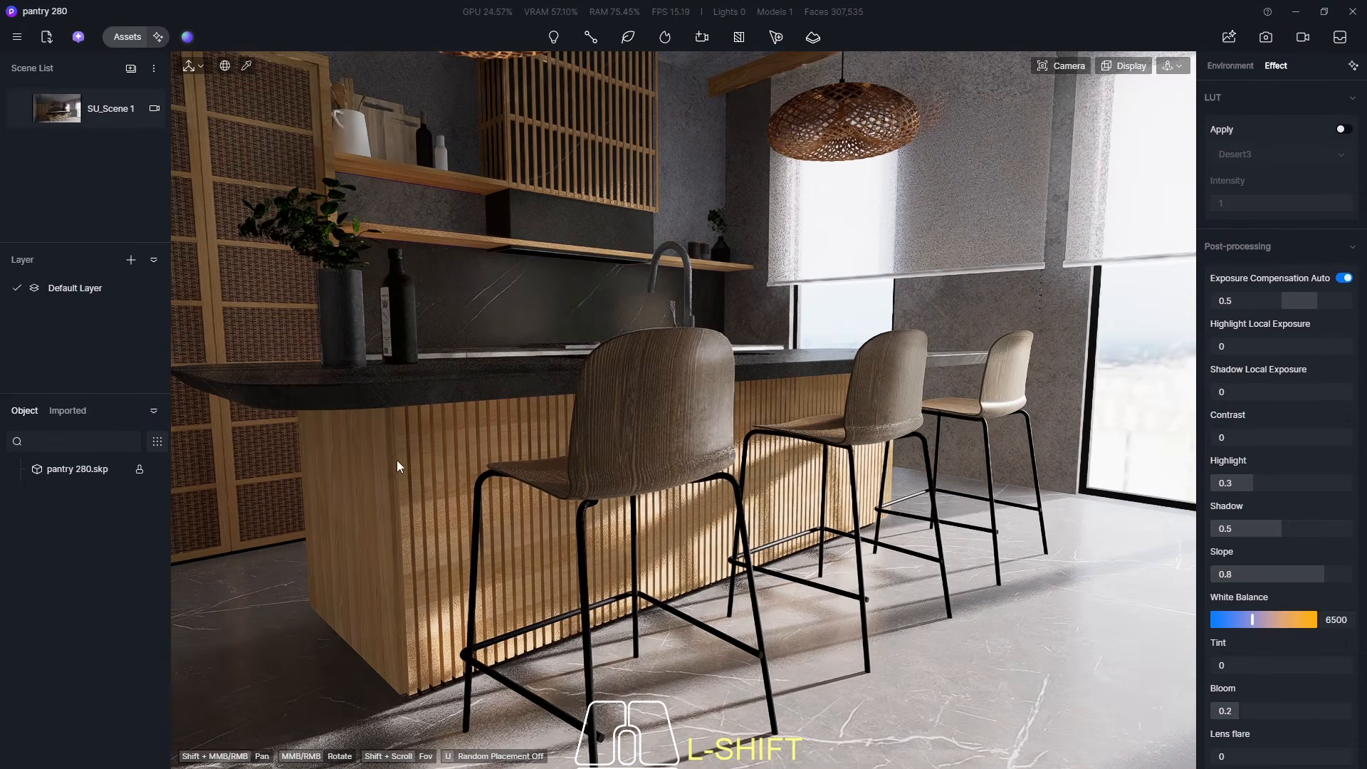
- Pick the light wood material on the kitchen island's base and copy its base color map into the normal map
{"action": "scroll", "coordinate": [446, 457], "scroll_direction": "up", "scroll_amount": 3, "text": "shift"}
{"action": "scroll", "coordinate": [445, 457], "scroll_direction": "down", "scroll_amount": 3, "text": "shift"}
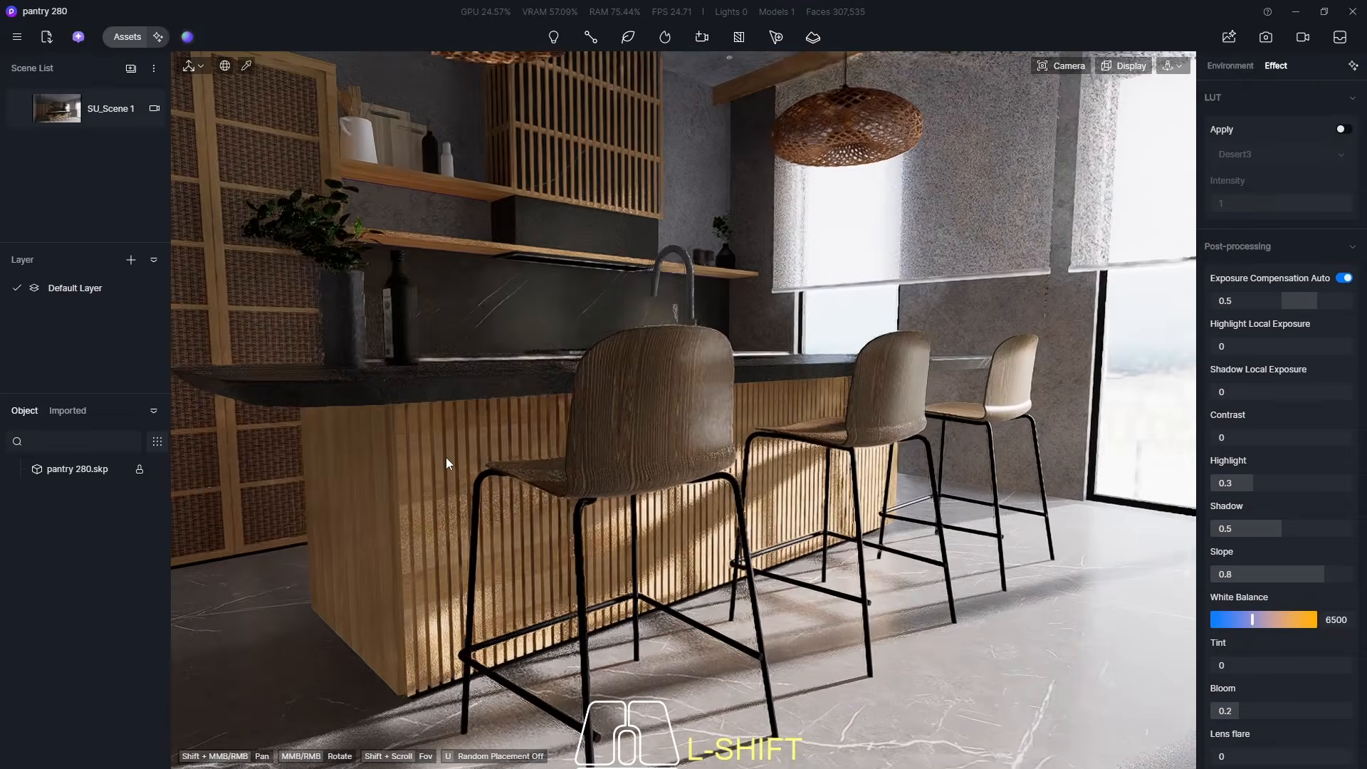
{"action": "scroll", "coordinate": [425, 541], "scroll_direction": "down", "scroll_amount": 3, "text": "shift"}
{"action": "scroll", "coordinate": [285, 297], "scroll_direction": "up", "scroll_amount": 3, "text": "shift"}
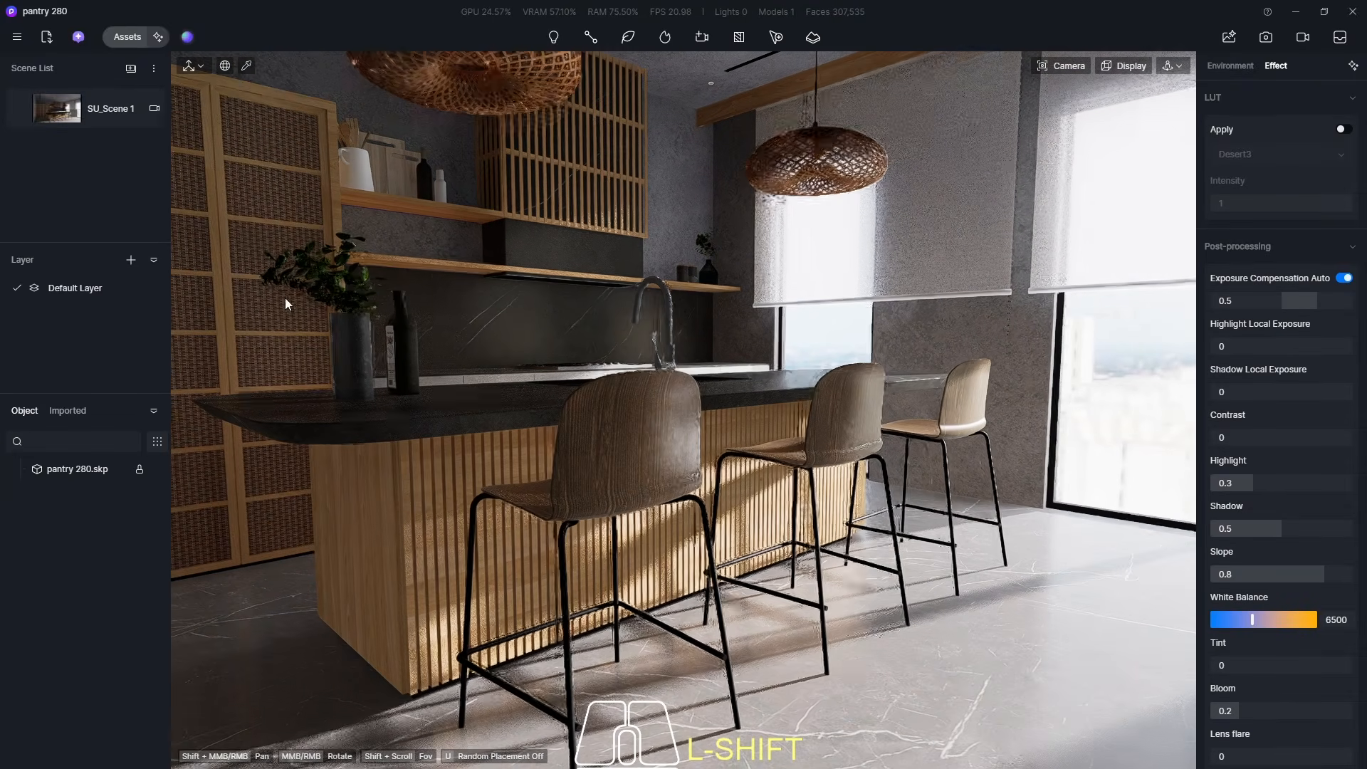
{"action": "left_click", "coordinate": [246, 66]}
{"action": "scroll", "coordinate": [382, 506], "scroll_direction": "up", "scroll_amount": 5, "text": "shift"}
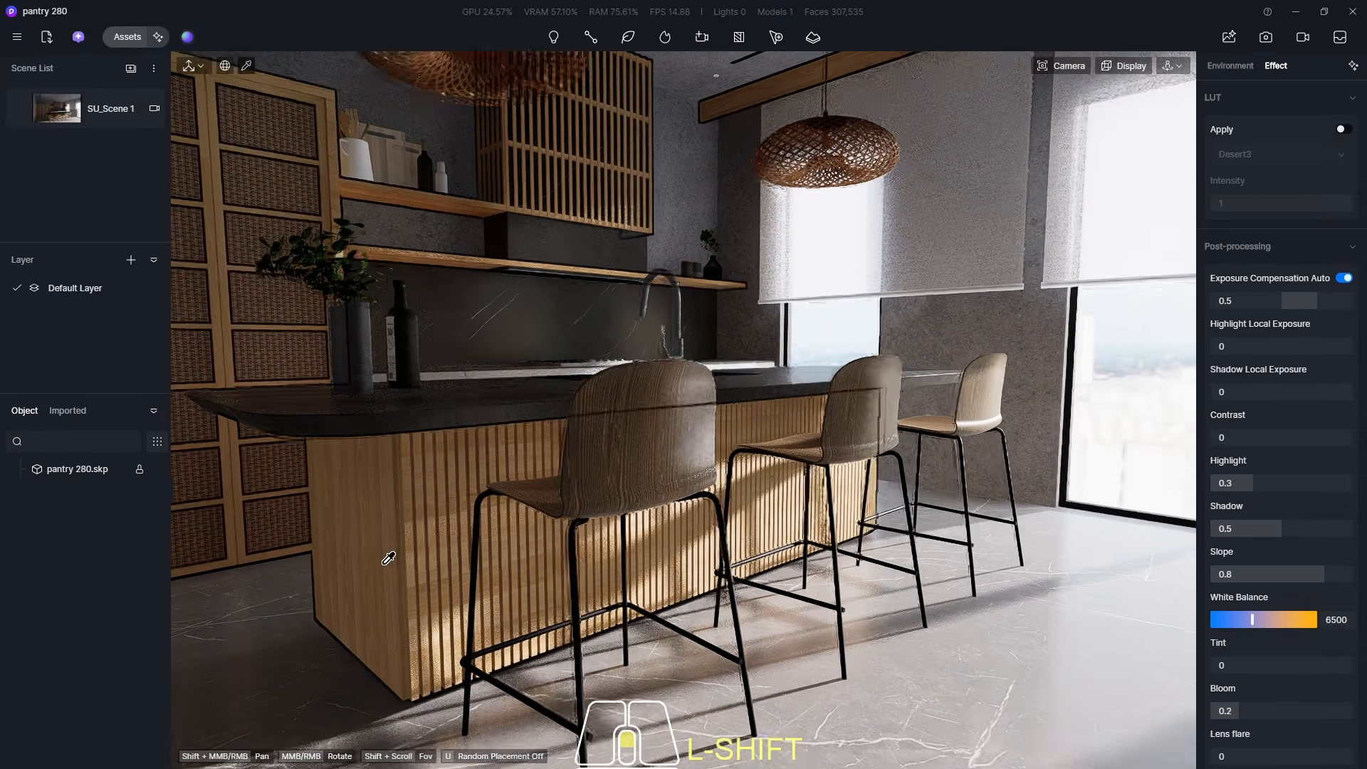
{"action": "left_click", "coordinate": [382, 507]}
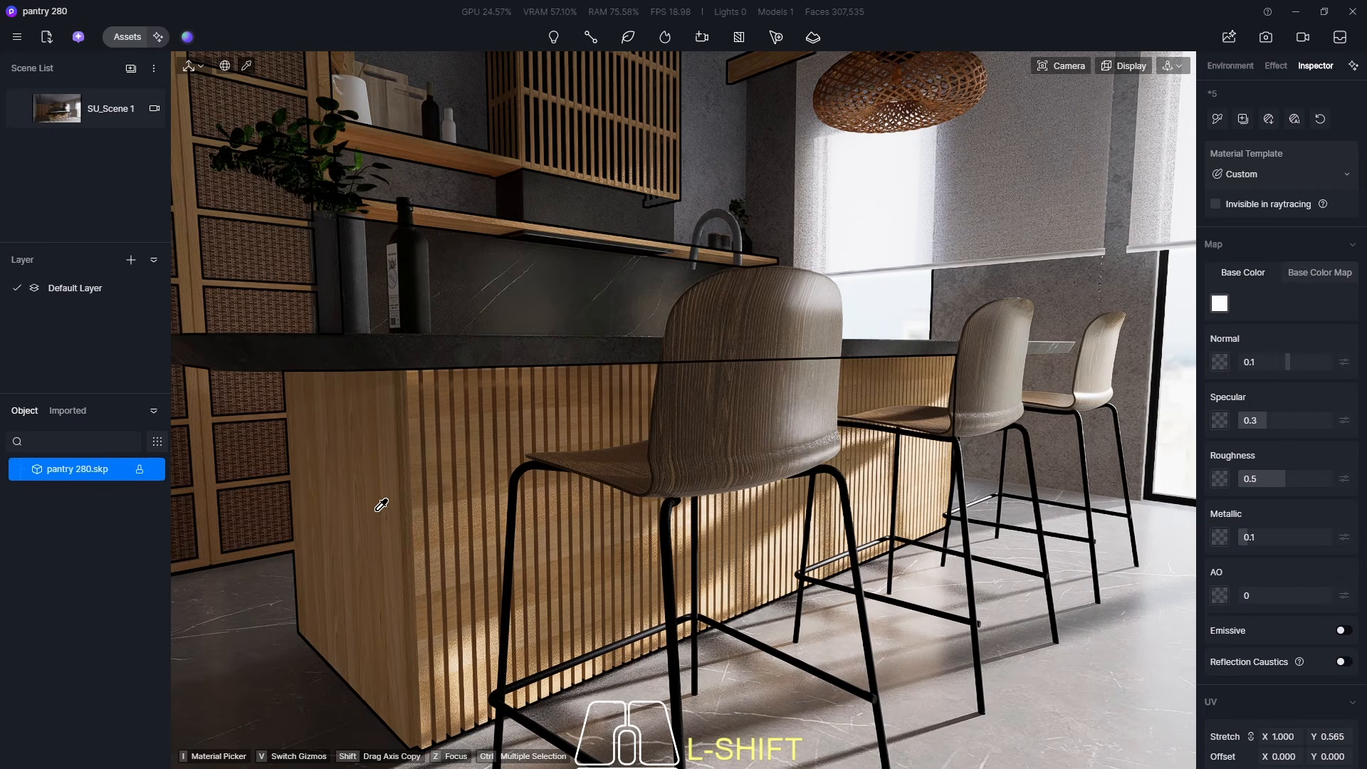
{"action": "right_click", "coordinate": [1222, 311]}
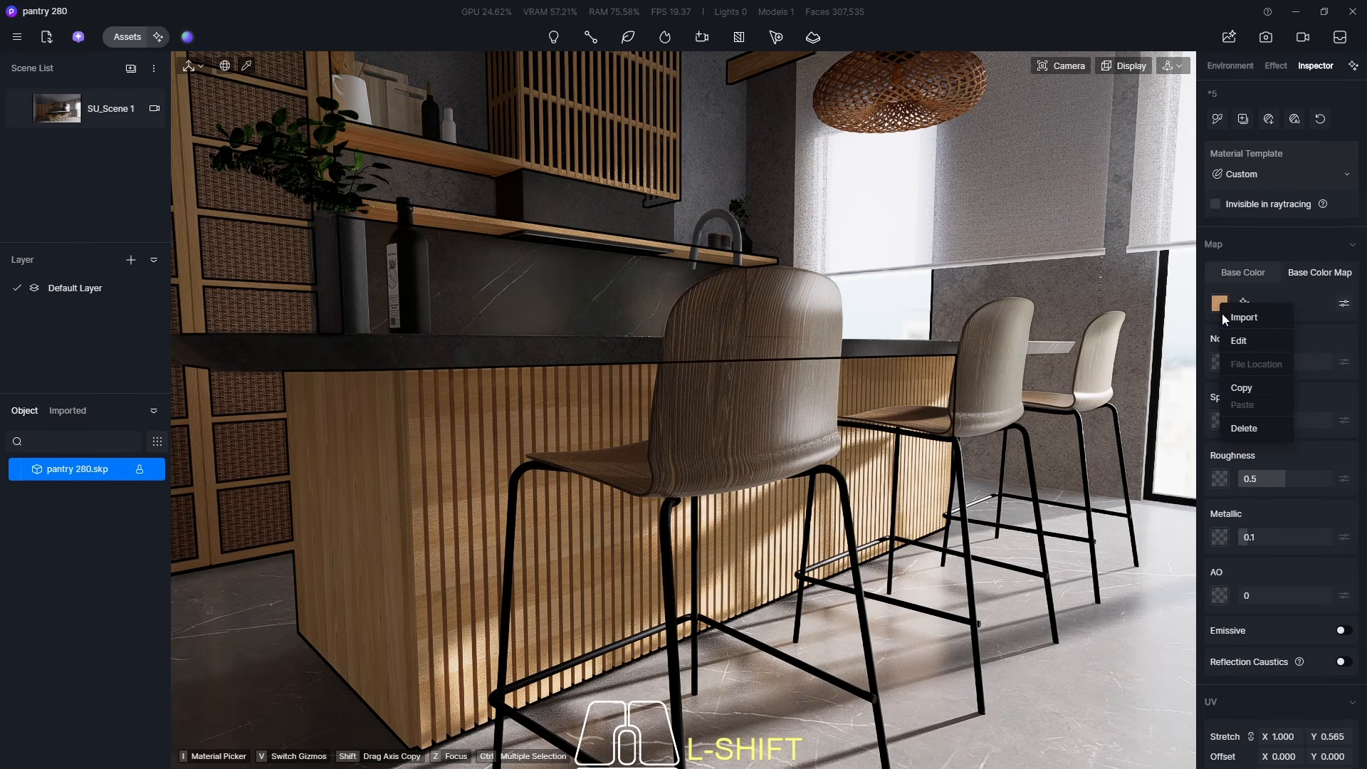
{"action": "left_click", "coordinate": [1243, 390]}
{"action": "right_click", "coordinate": [1219, 366]}
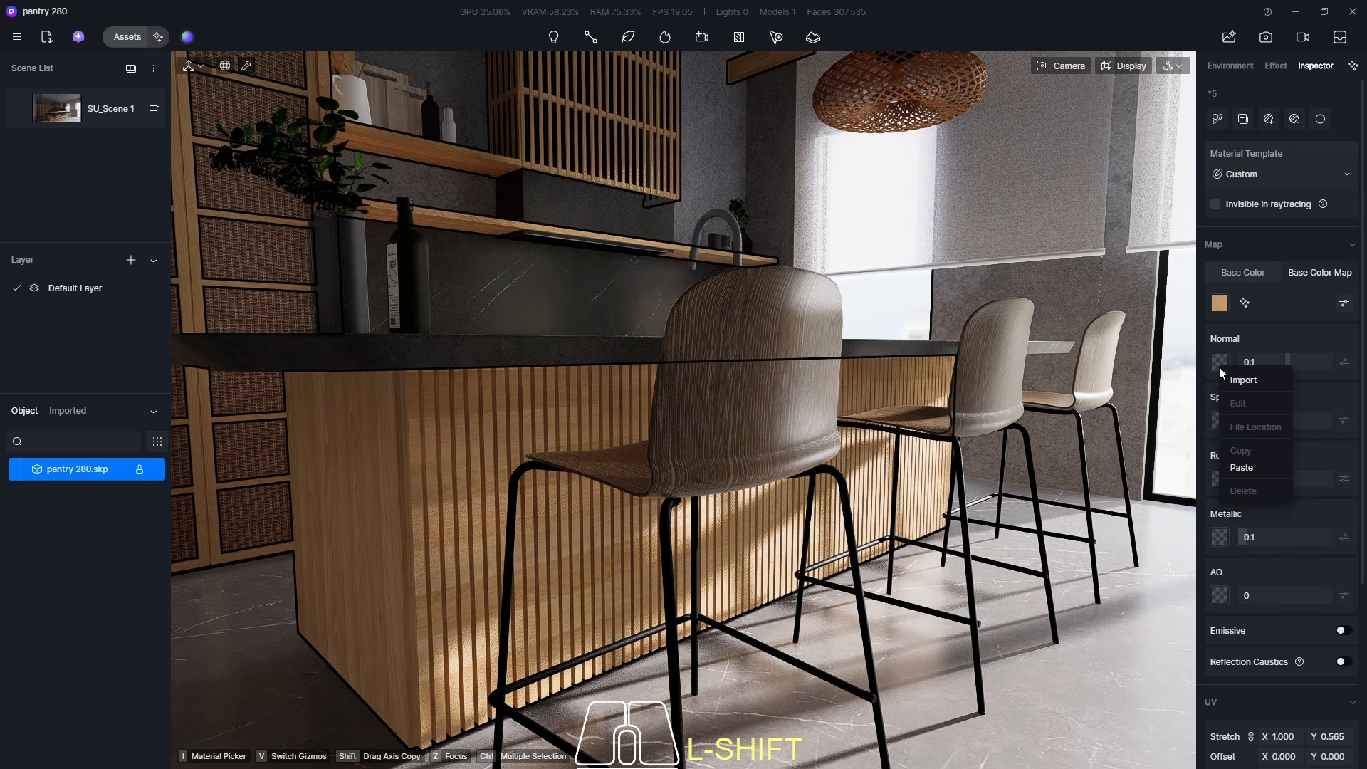
{"action": "left_click", "coordinate": [1246, 468]}
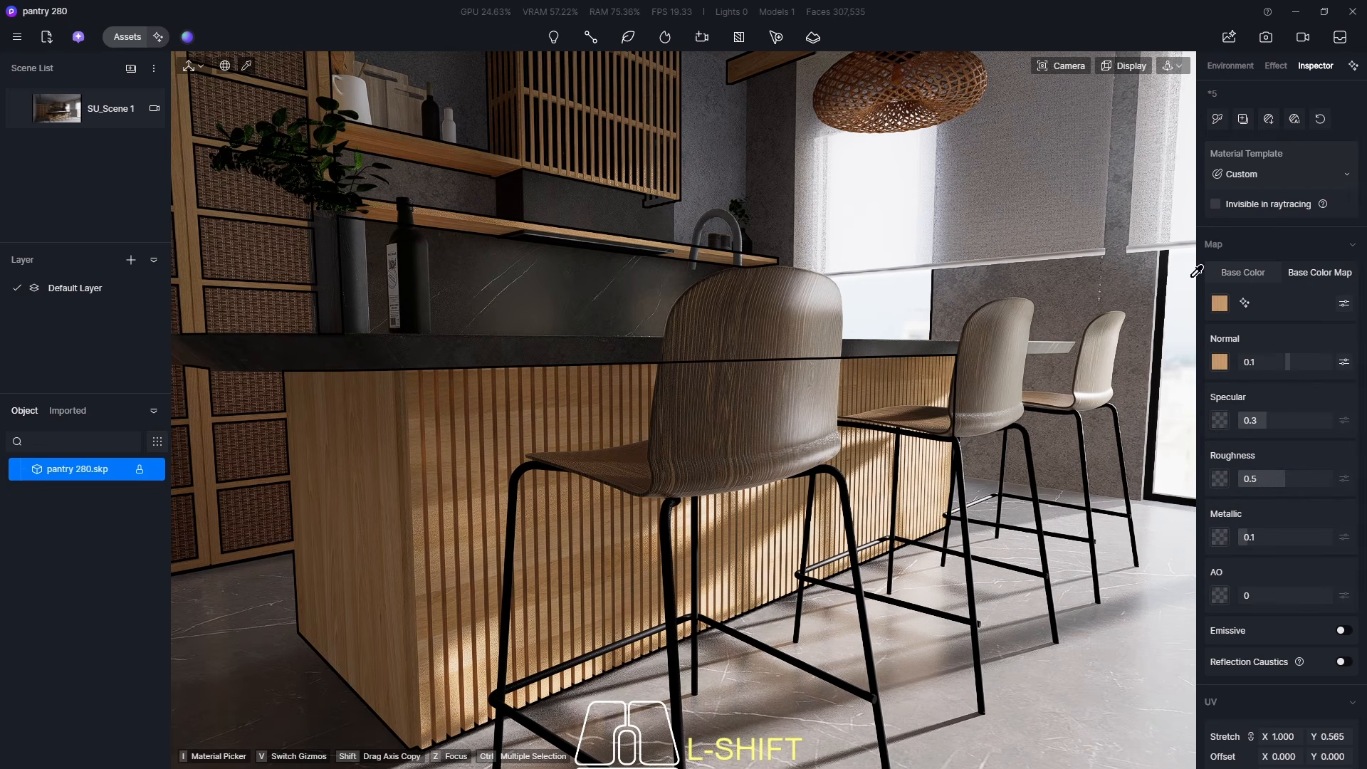
- Set the island wood's roughness to 0.3 and specular to 0.5, and deselect the material
{"action": "left_click", "coordinate": [1270, 479]}
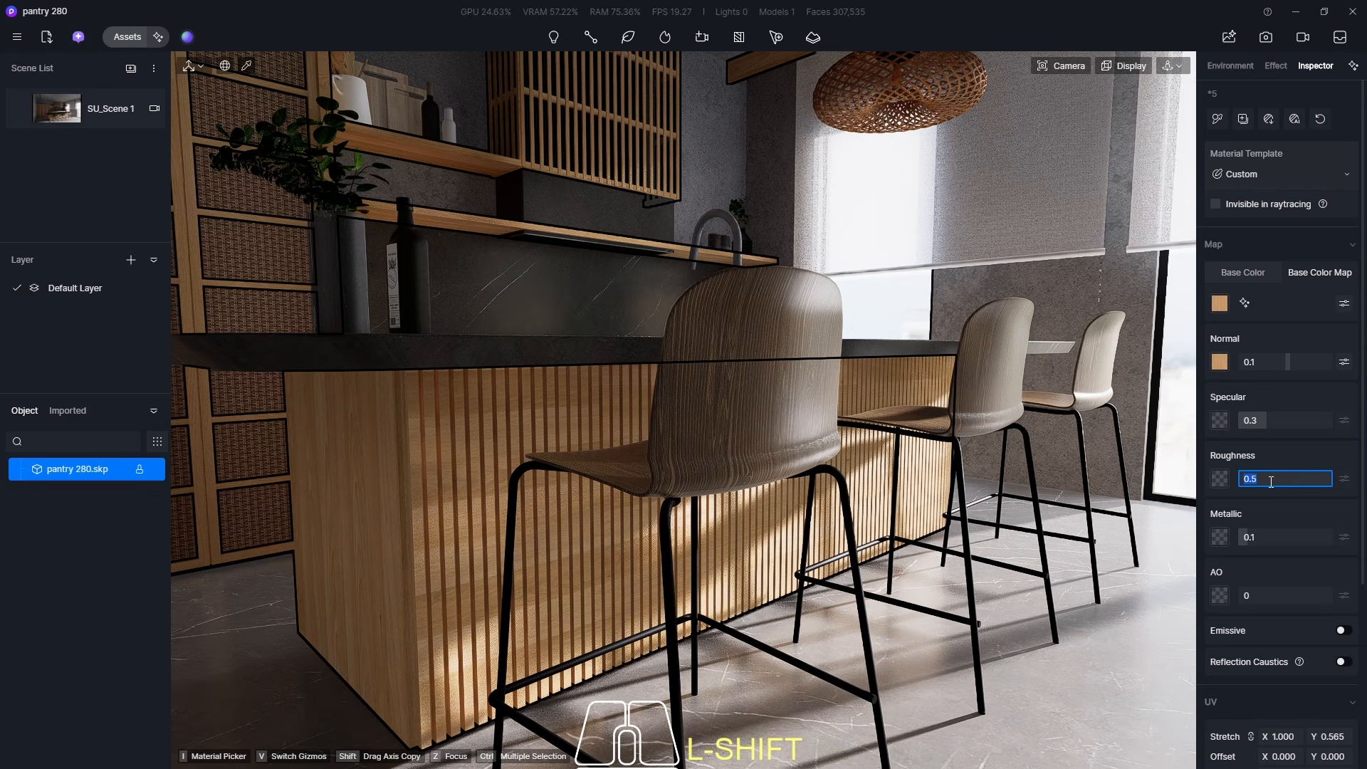
{"action": "type", "text": "0"}
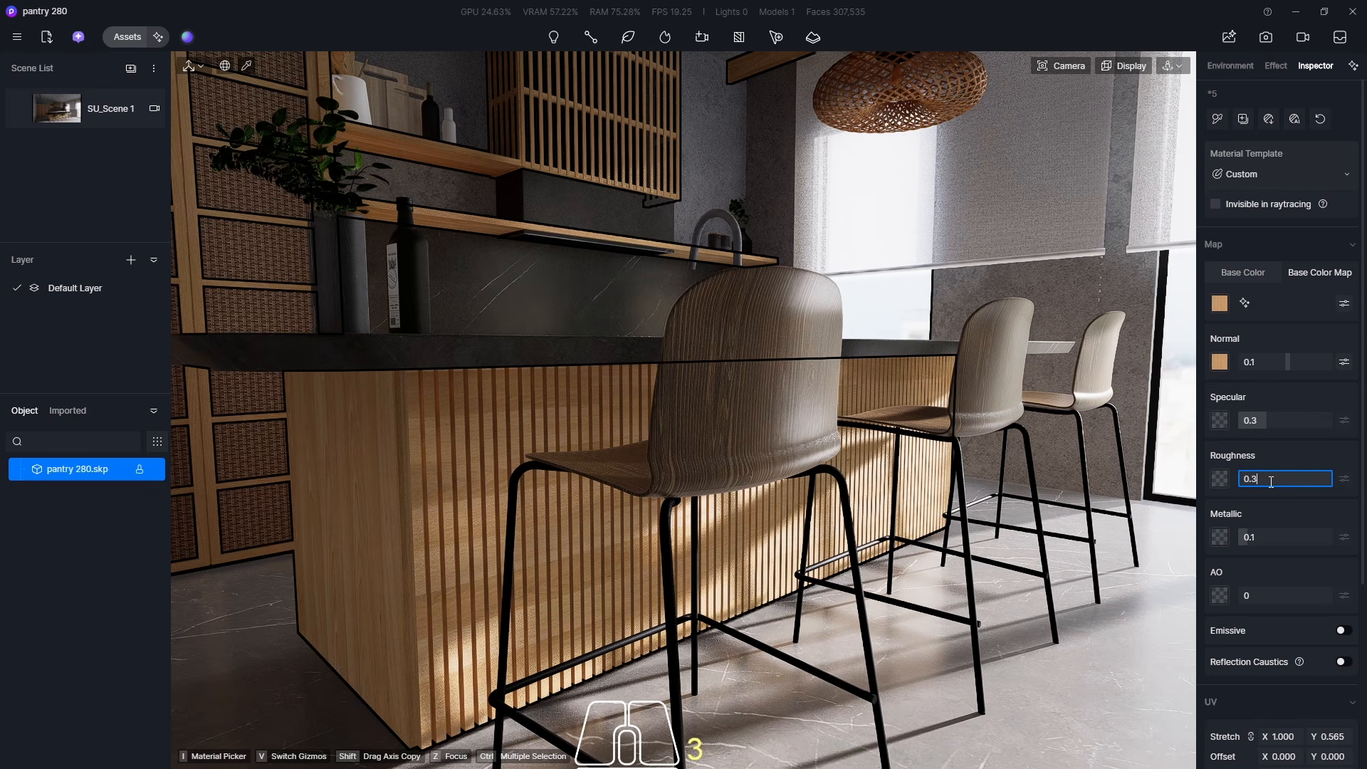
{"action": "key", "text": "Return"}
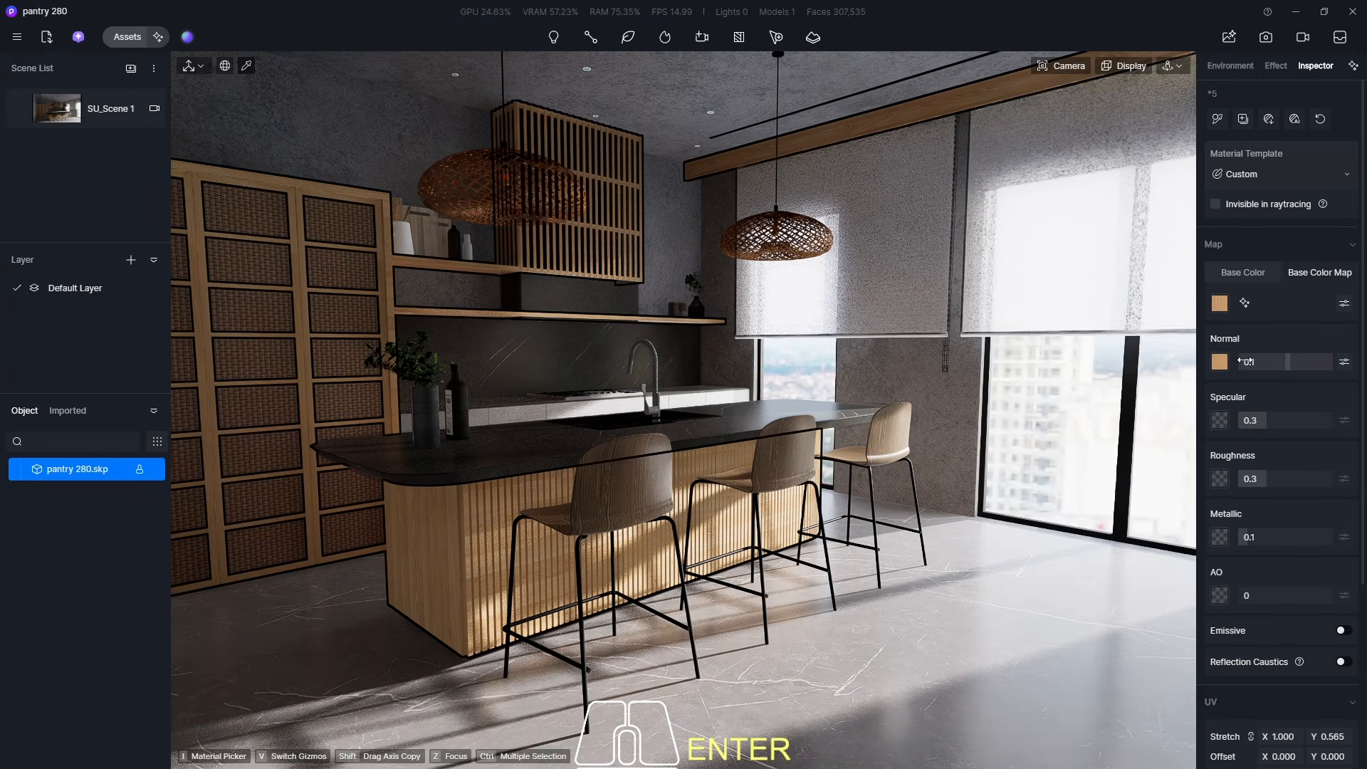
{"action": "left_click", "coordinate": [1265, 417]}
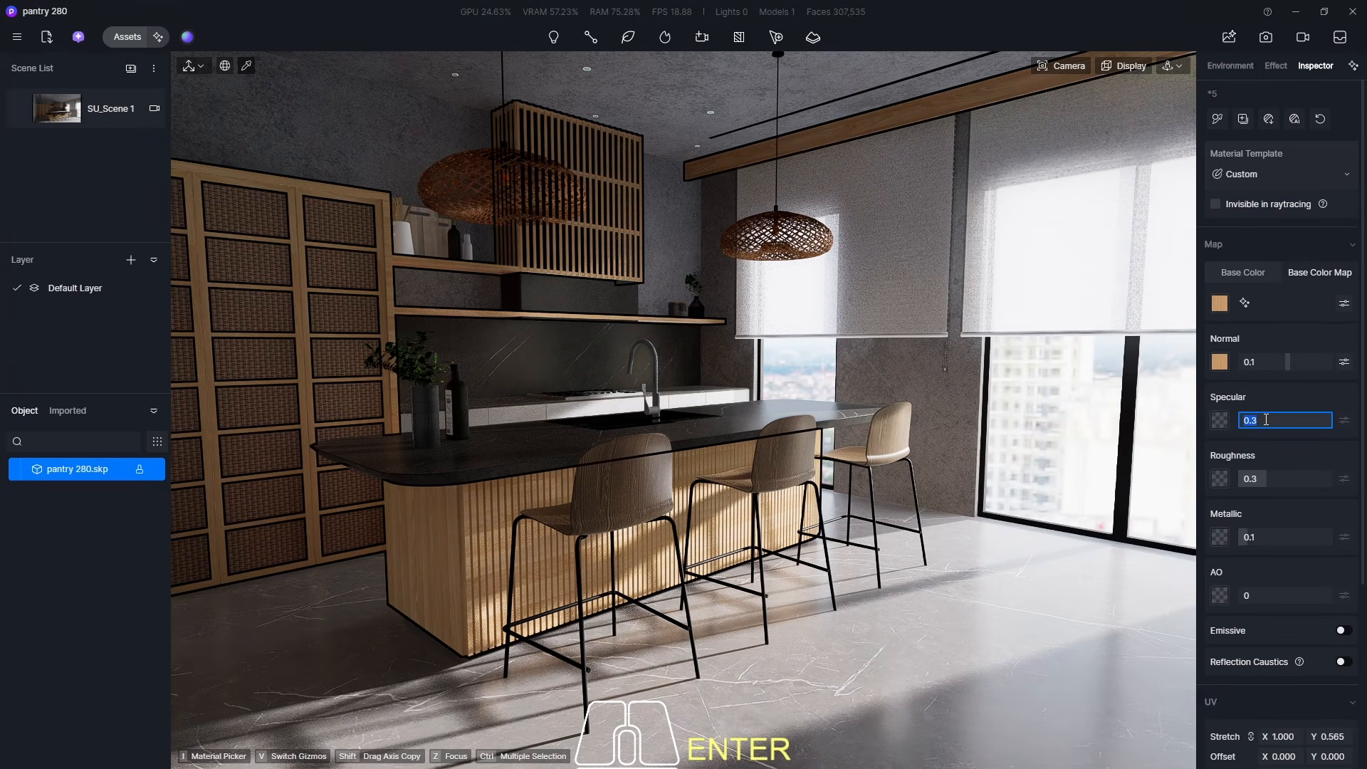
{"action": "type", "text": "0"}
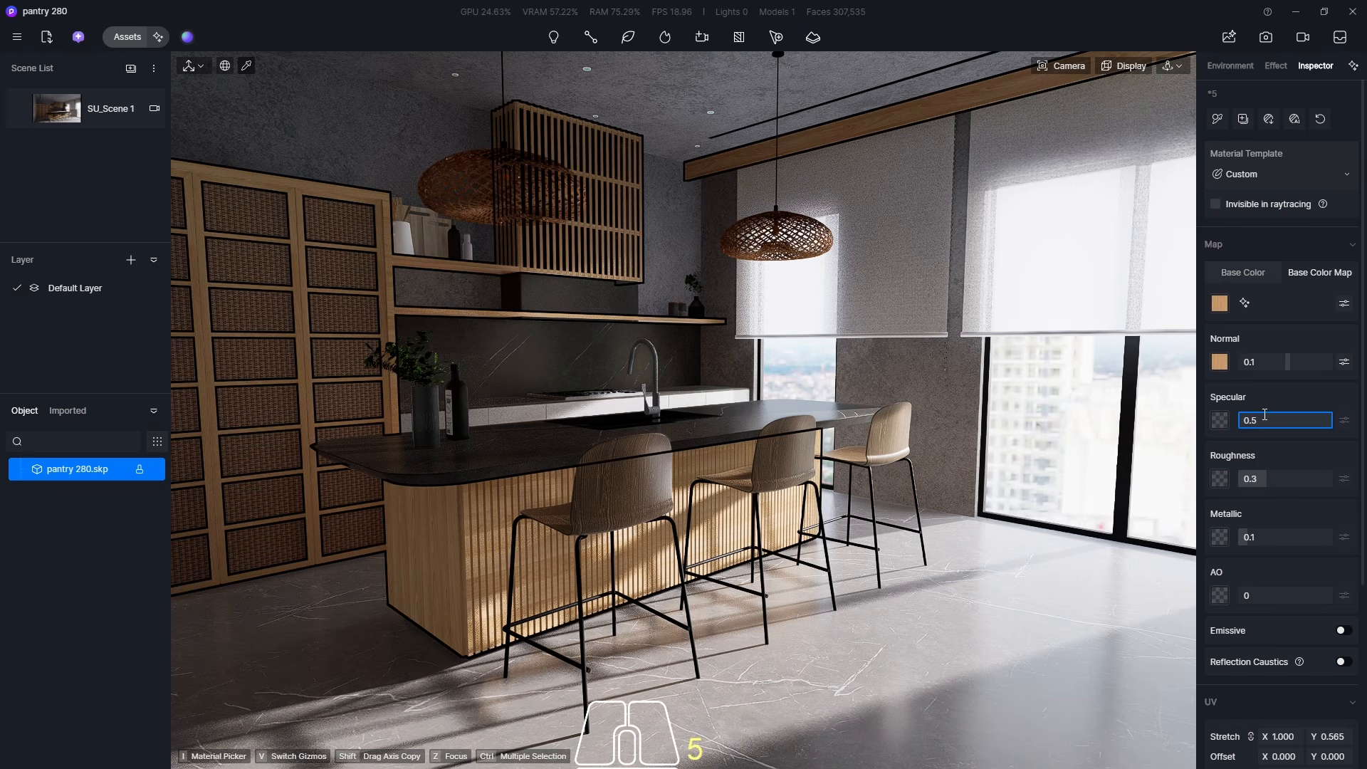
{"action": "key", "text": "Return"}
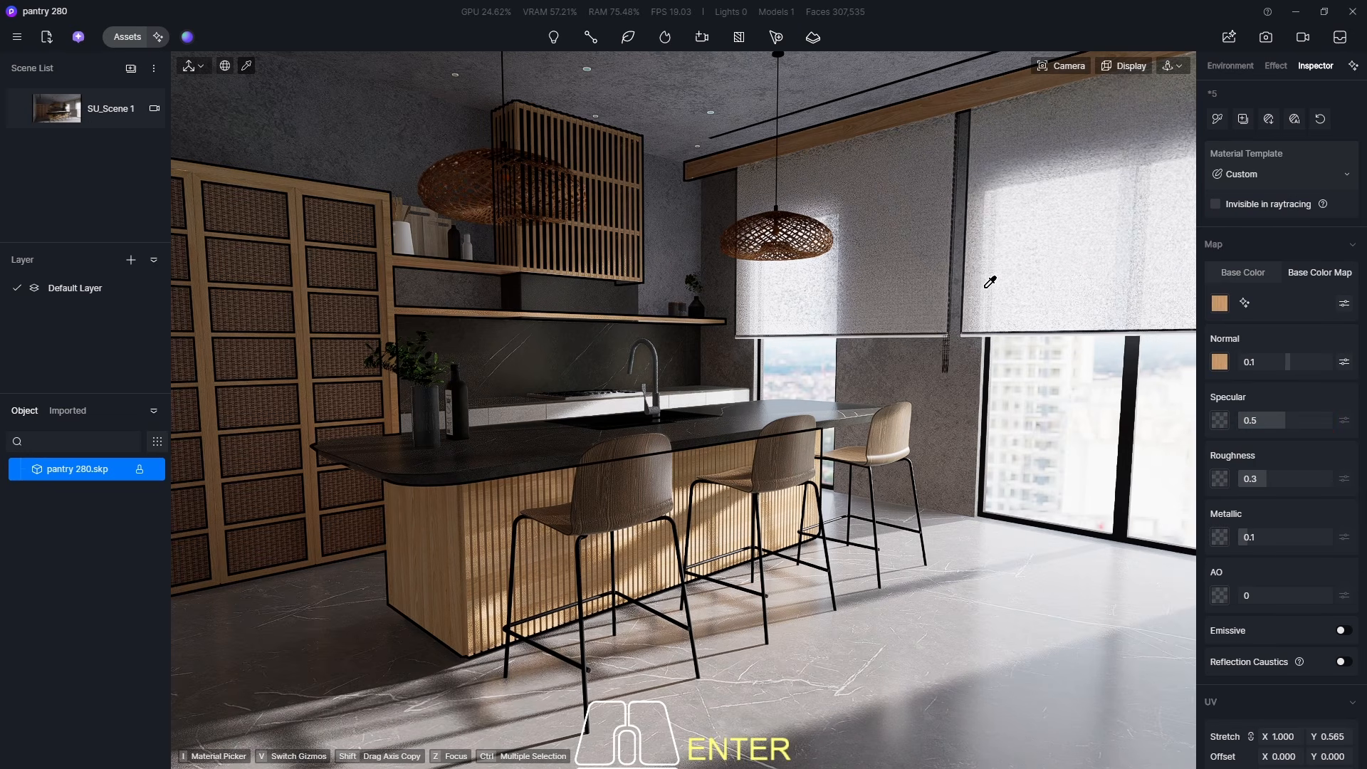
{"action": "key", "text": "Escape"}
- Examine the tall cabinet's wooden side panel material and the woven texture of its door panels up close
{"action": "scroll", "coordinate": [318, 320], "scroll_direction": "up", "scroll_amount": 5}
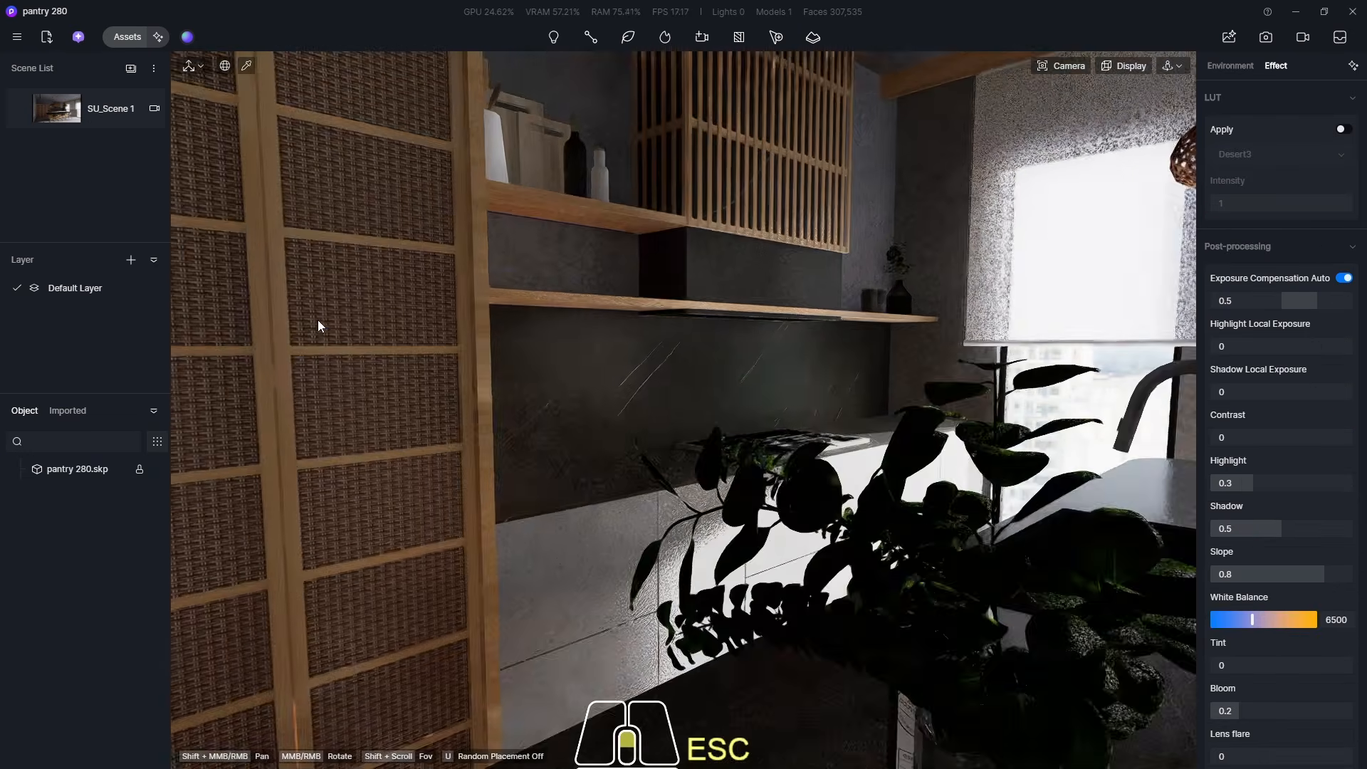
{"action": "scroll", "coordinate": [318, 316], "scroll_direction": "up", "scroll_amount": 2}
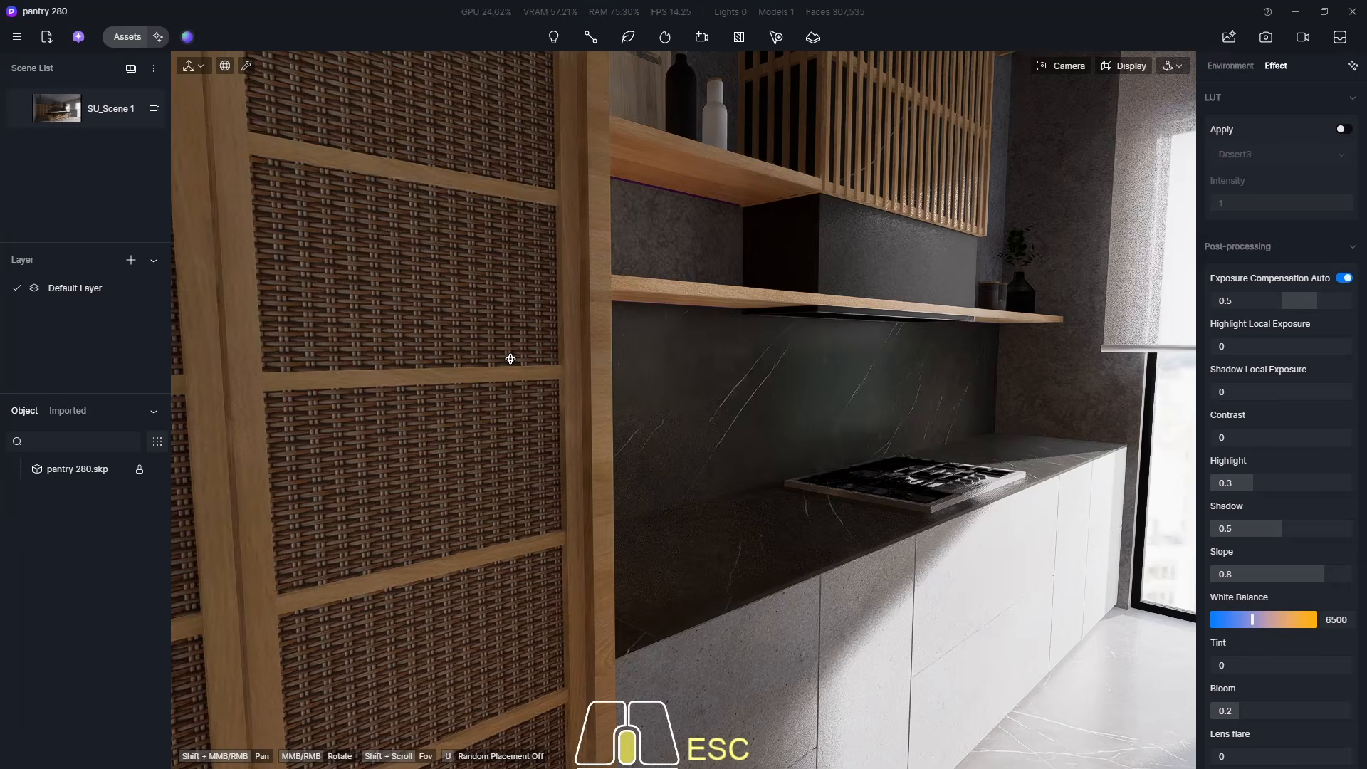
{"action": "scroll", "coordinate": [511, 359], "scroll_direction": "up", "scroll_amount": 3}
{"action": "middle_click_drag", "start_coordinate": [550, 367], "coordinate": [491, 339]}
{"action": "left_click", "coordinate": [248, 67]}
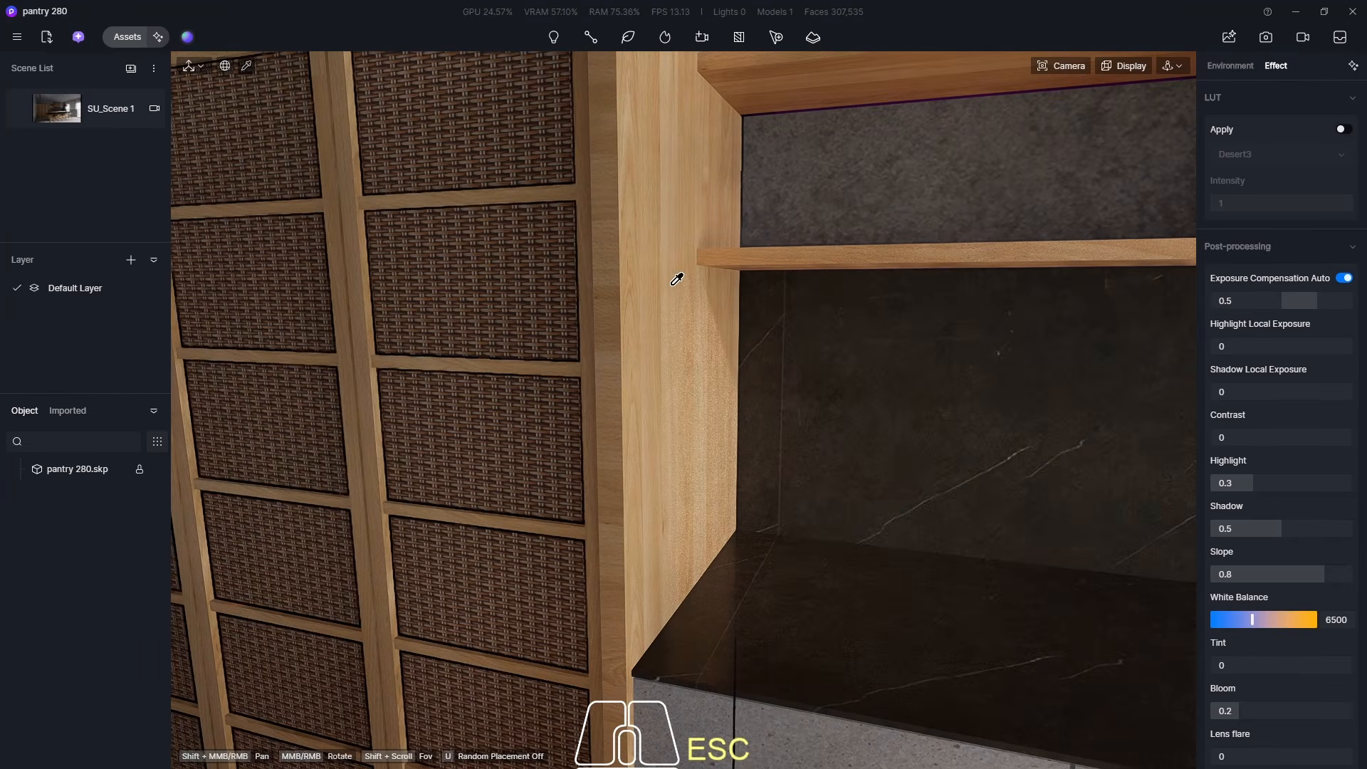
{"action": "left_click", "coordinate": [680, 285]}
{"action": "scroll", "coordinate": [679, 284], "scroll_direction": "down", "scroll_amount": 5}
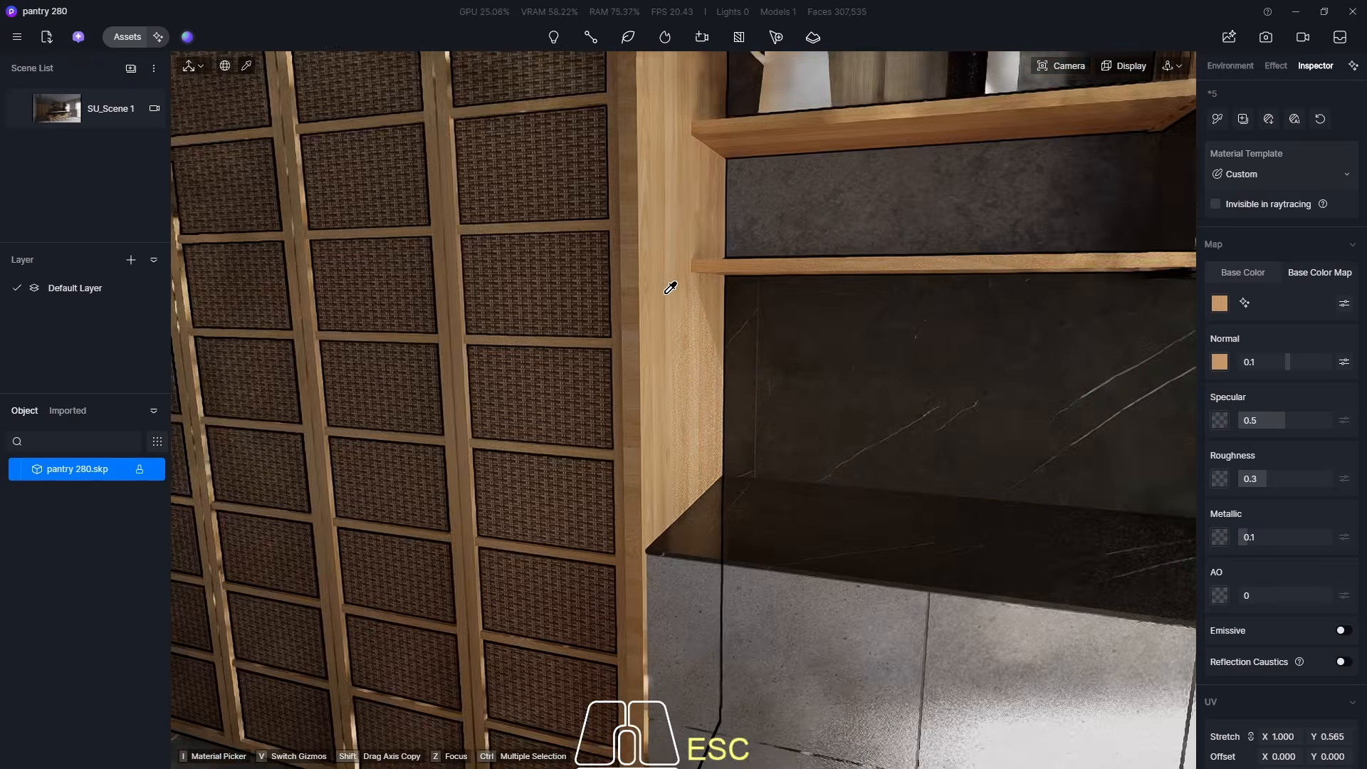
{"action": "scroll", "coordinate": [534, 344], "scroll_direction": "down", "scroll_amount": 5}
{"action": "middle_click_drag", "start_coordinate": [534, 348], "coordinate": [680, 336]}
{"action": "scroll", "coordinate": [705, 363], "scroll_direction": "up", "scroll_amount": 10, "text": "shift"}
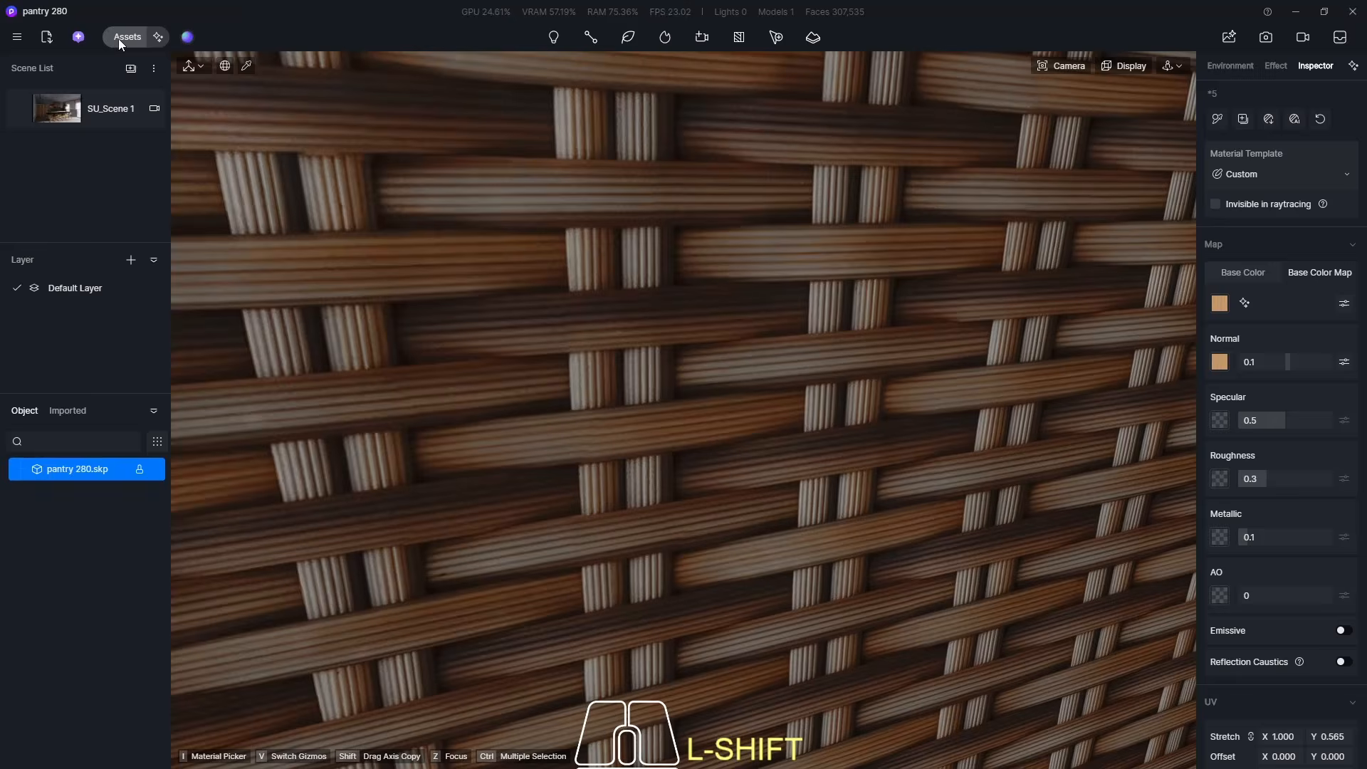
- Apply Rattan weaving 02 from the Woven category of the online material library to the tall cabinet's door panels
{"action": "left_click", "coordinate": [123, 37]}
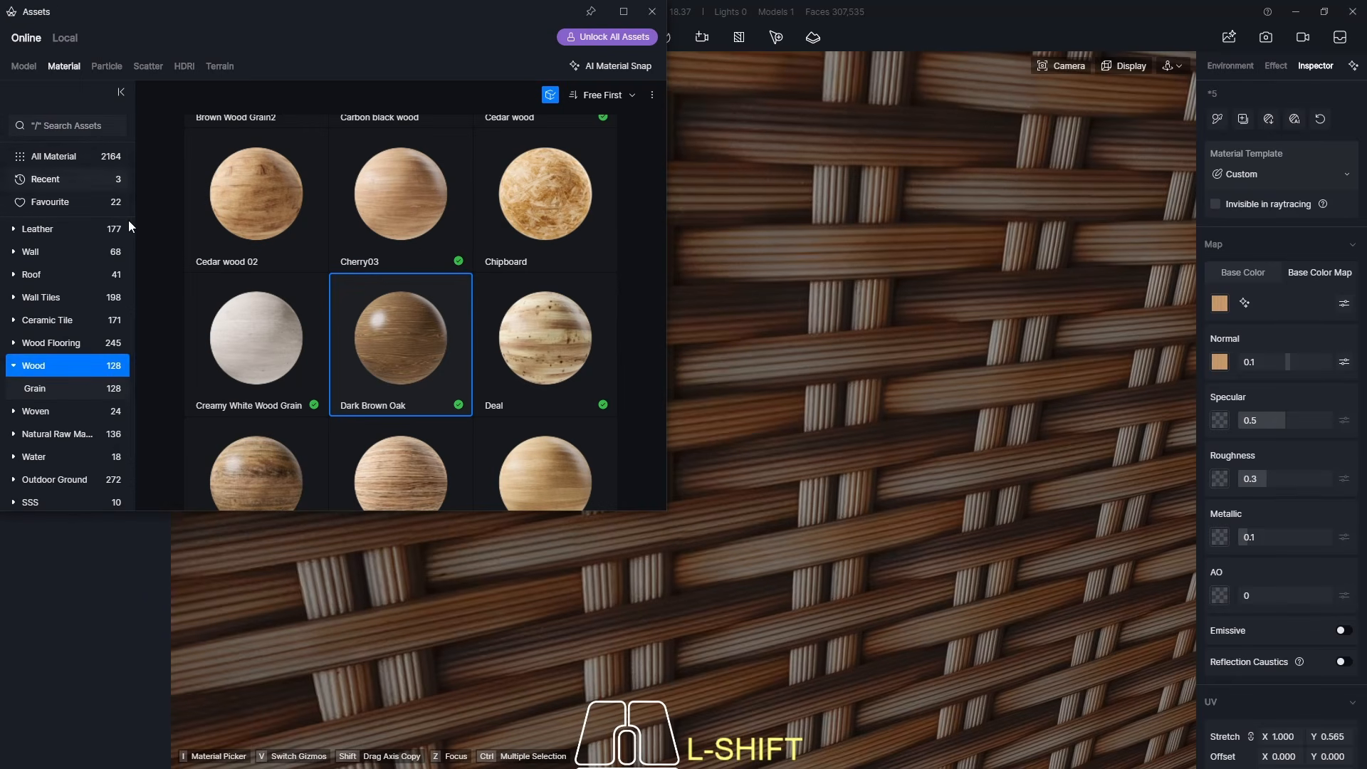
{"action": "left_click", "coordinate": [38, 413]}
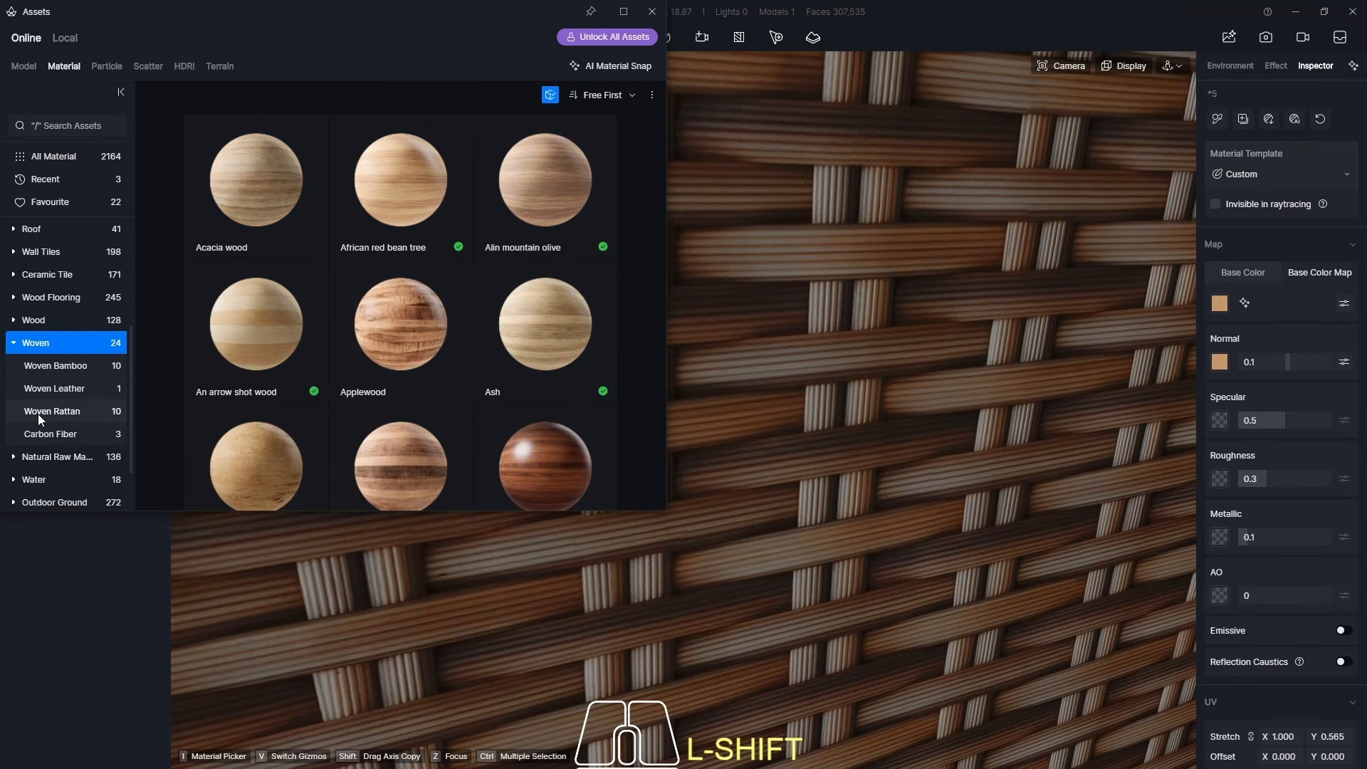
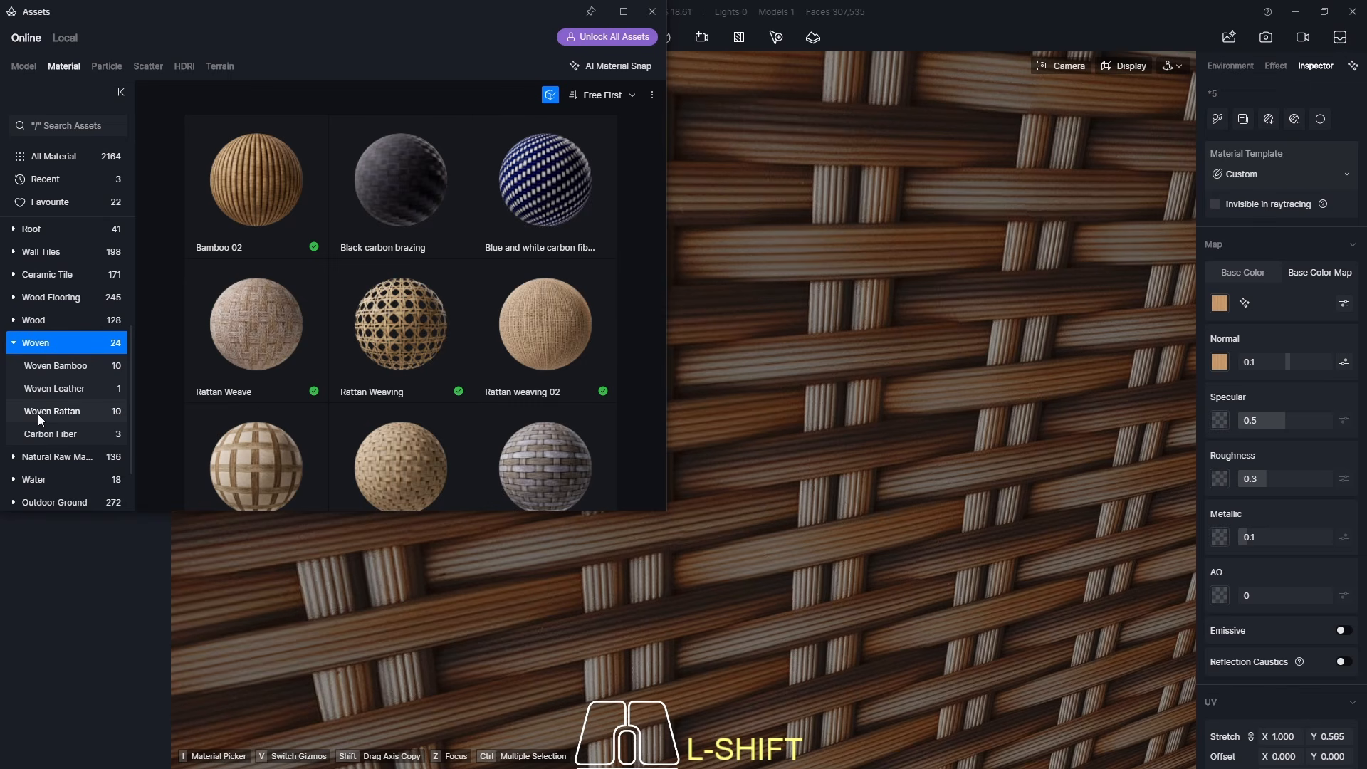
{"action": "scroll", "coordinate": [524, 293], "scroll_direction": "down", "scroll_amount": 2}
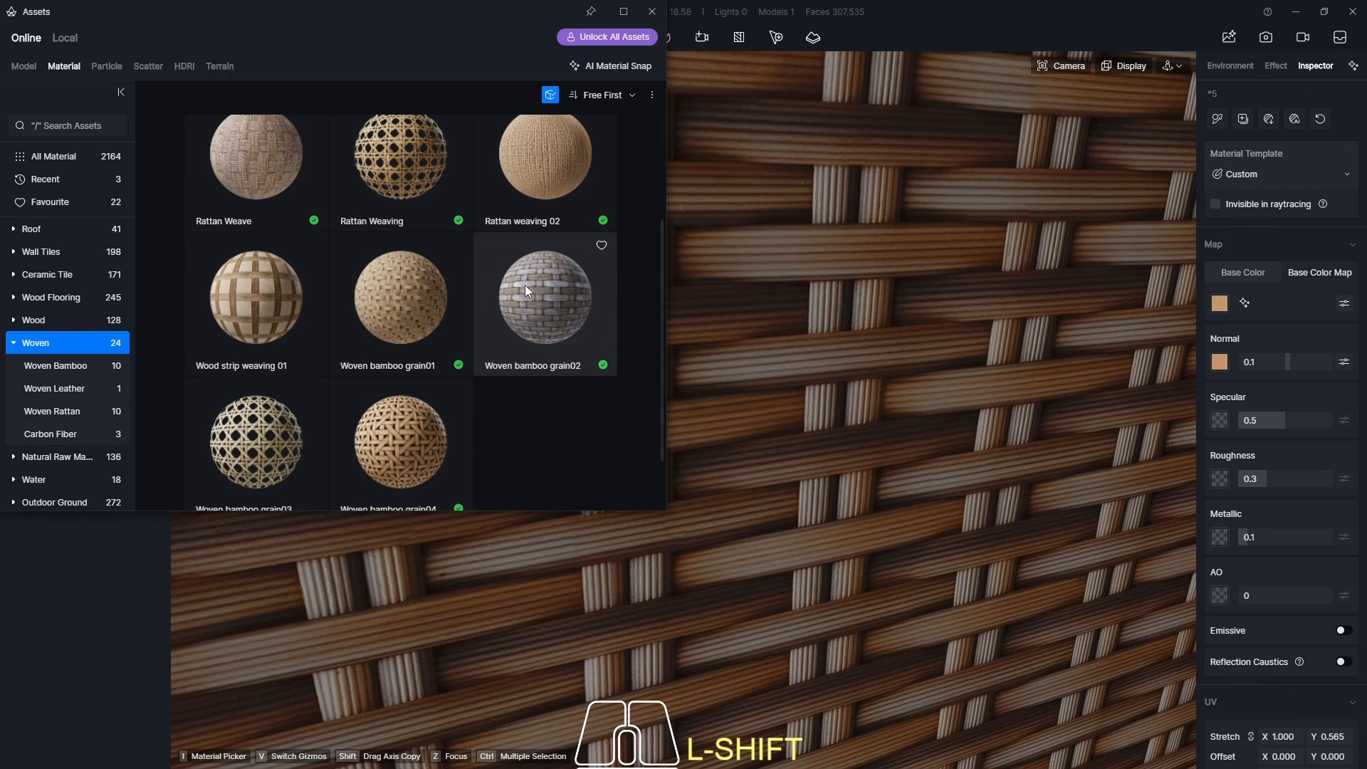
{"action": "scroll", "coordinate": [545, 375], "scroll_direction": "down", "scroll_amount": 1}
{"action": "scroll", "coordinate": [545, 376], "scroll_direction": "up", "scroll_amount": 2}
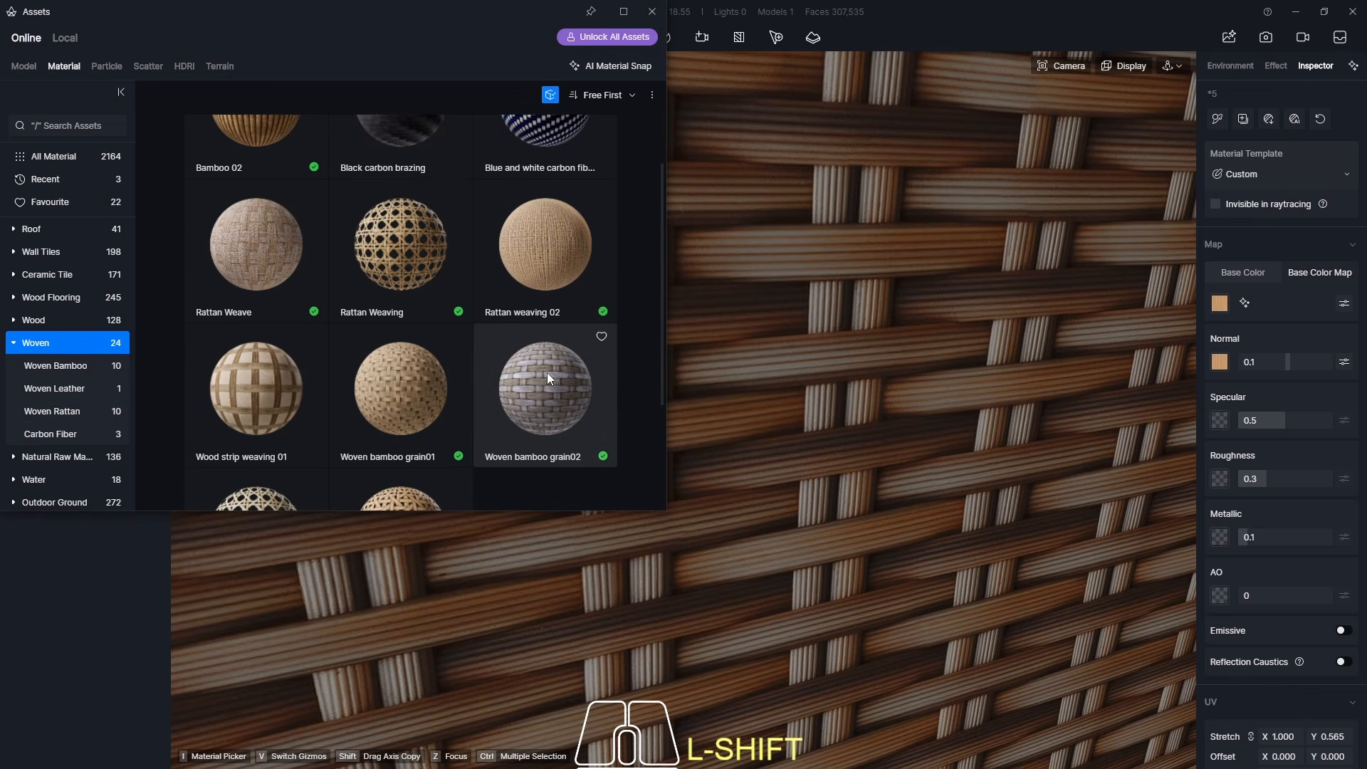
{"action": "left_click", "coordinate": [244, 245]}
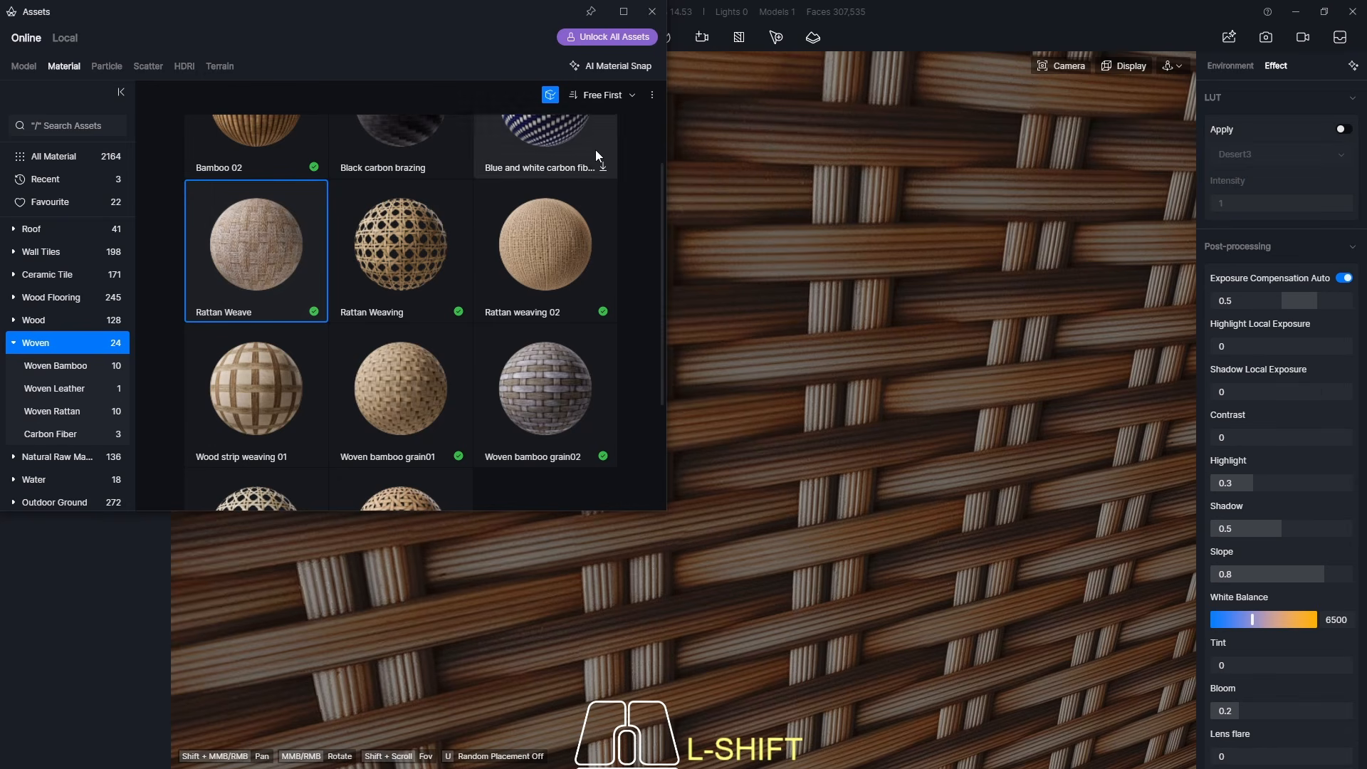
{"action": "left_click", "coordinate": [540, 262]}
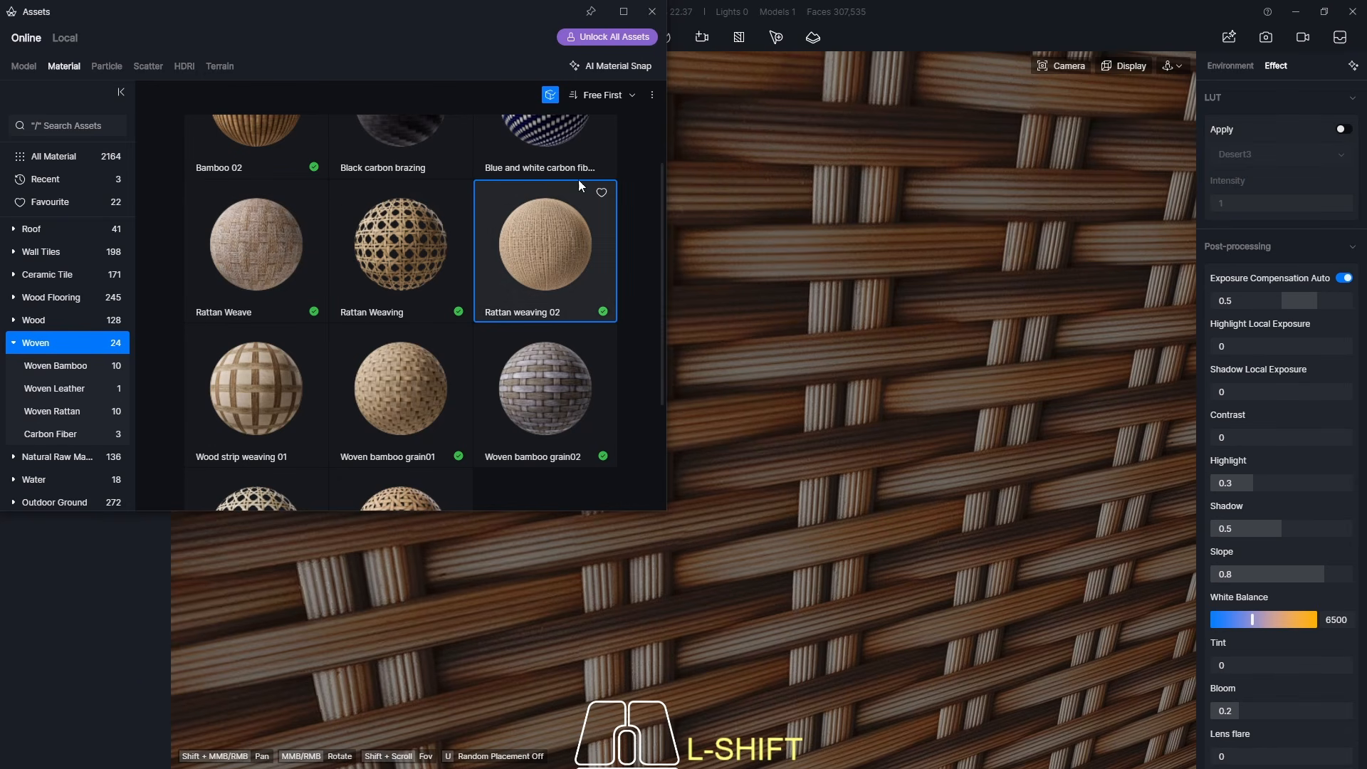
{"action": "left_click", "coordinate": [651, 13]}
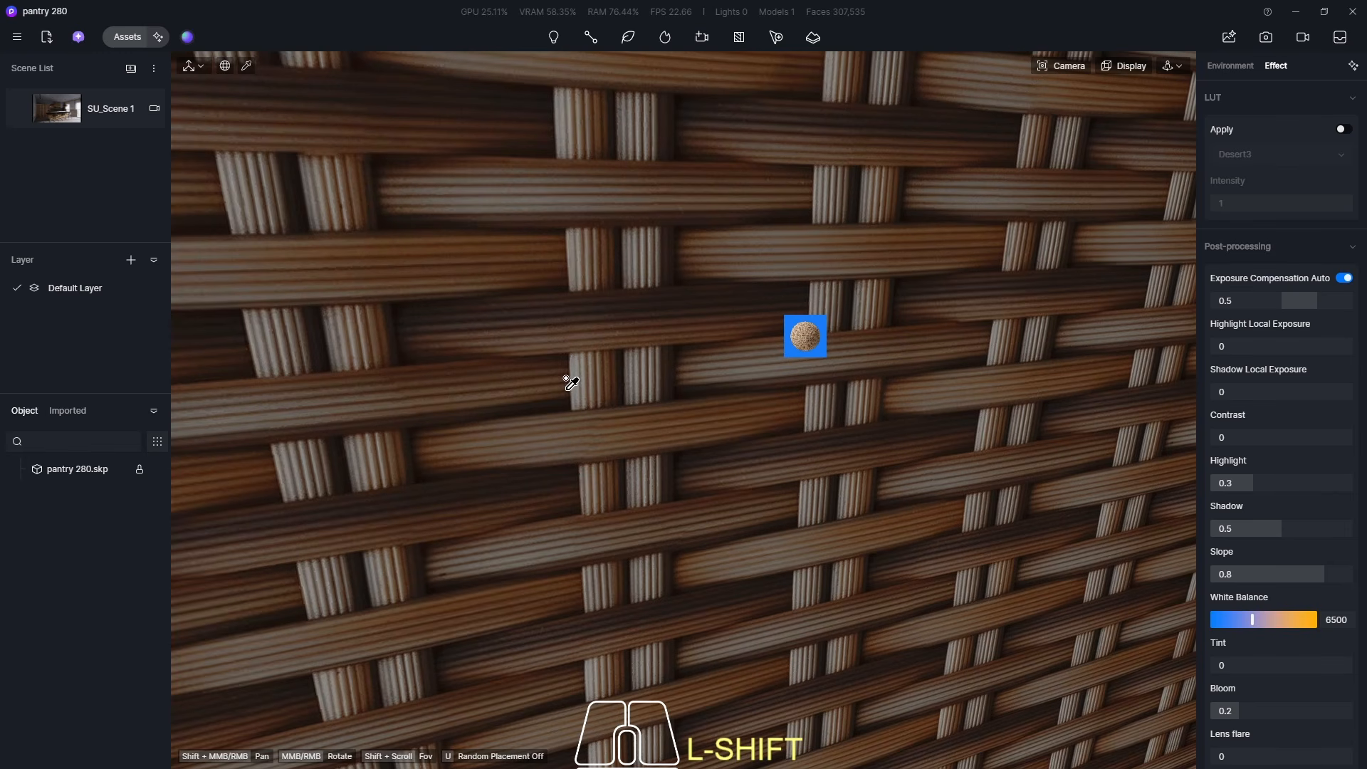
{"action": "left_click", "coordinate": [602, 360]}
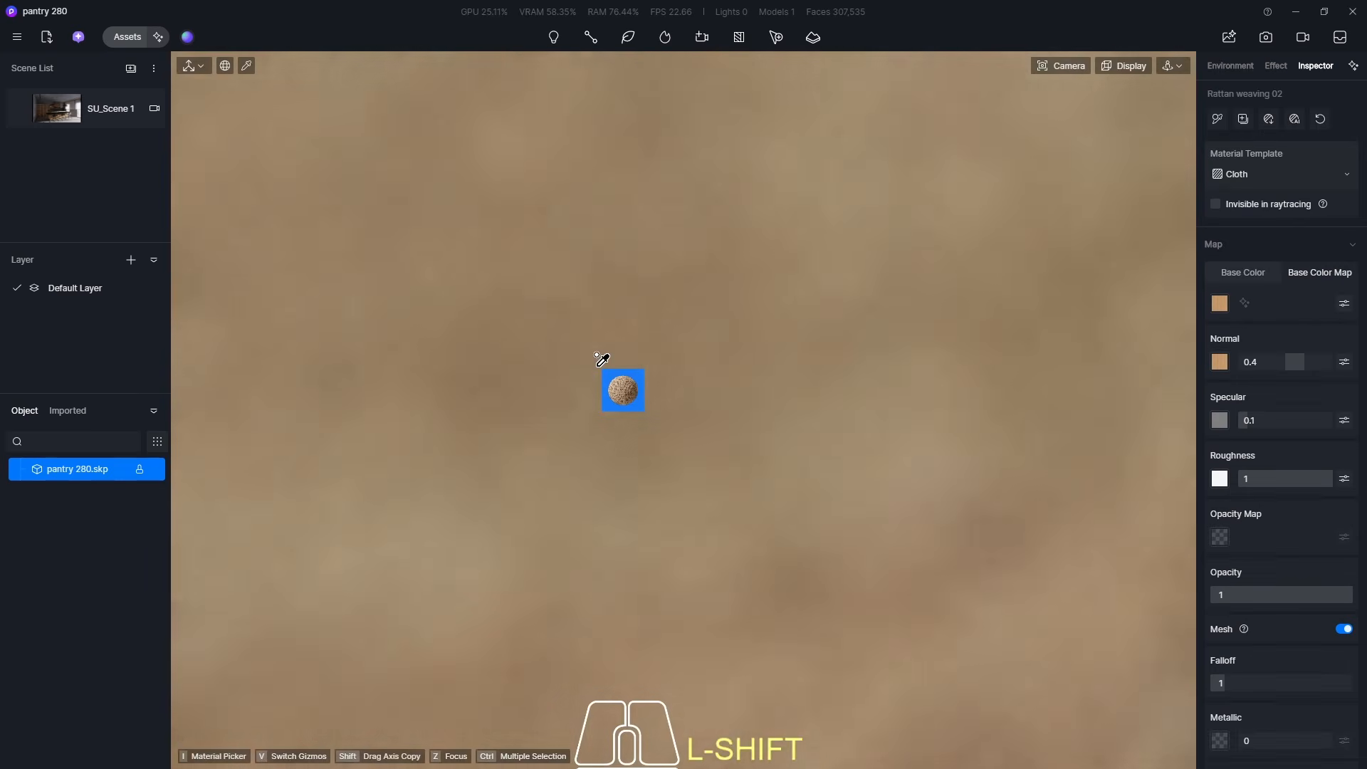
- Set the UV stretch of the door panels' rattan material to 3 in X and Y and check the weave's scale
{"action": "scroll", "coordinate": [601, 360], "scroll_direction": "down", "scroll_amount": 6}
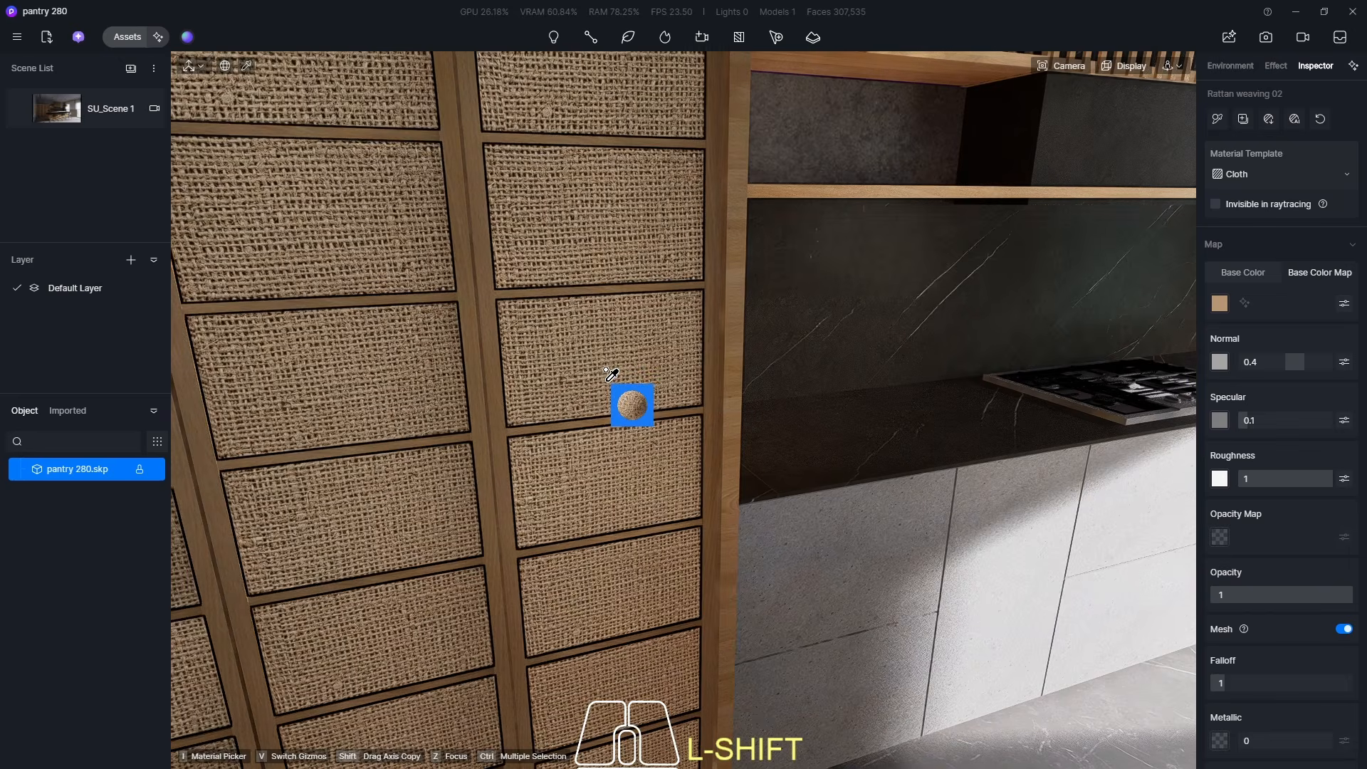
{"action": "scroll", "coordinate": [627, 370], "scroll_direction": "down", "scroll_amount": 5}
{"action": "scroll", "coordinate": [619, 374], "scroll_direction": "up", "scroll_amount": 10}
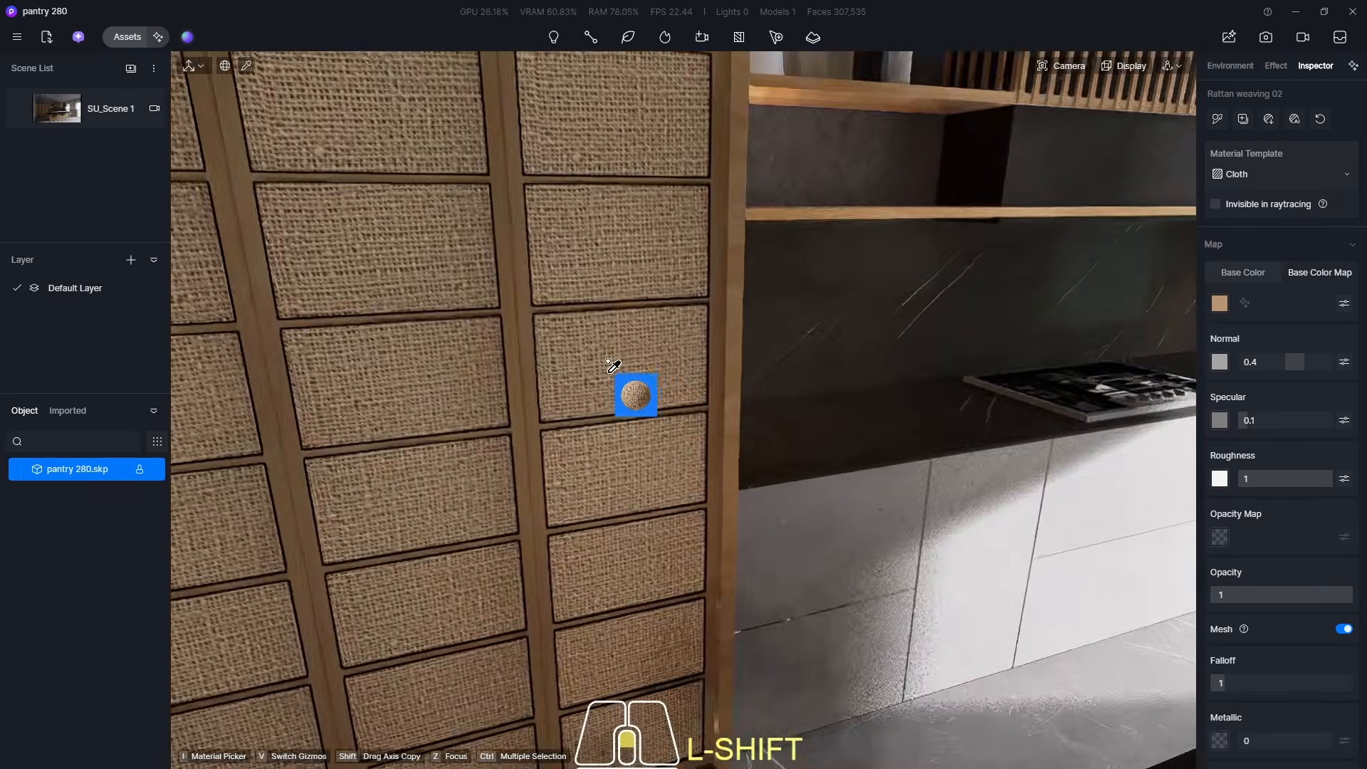
{"action": "scroll", "coordinate": [585, 372], "scroll_direction": "down", "scroll_amount": 8}
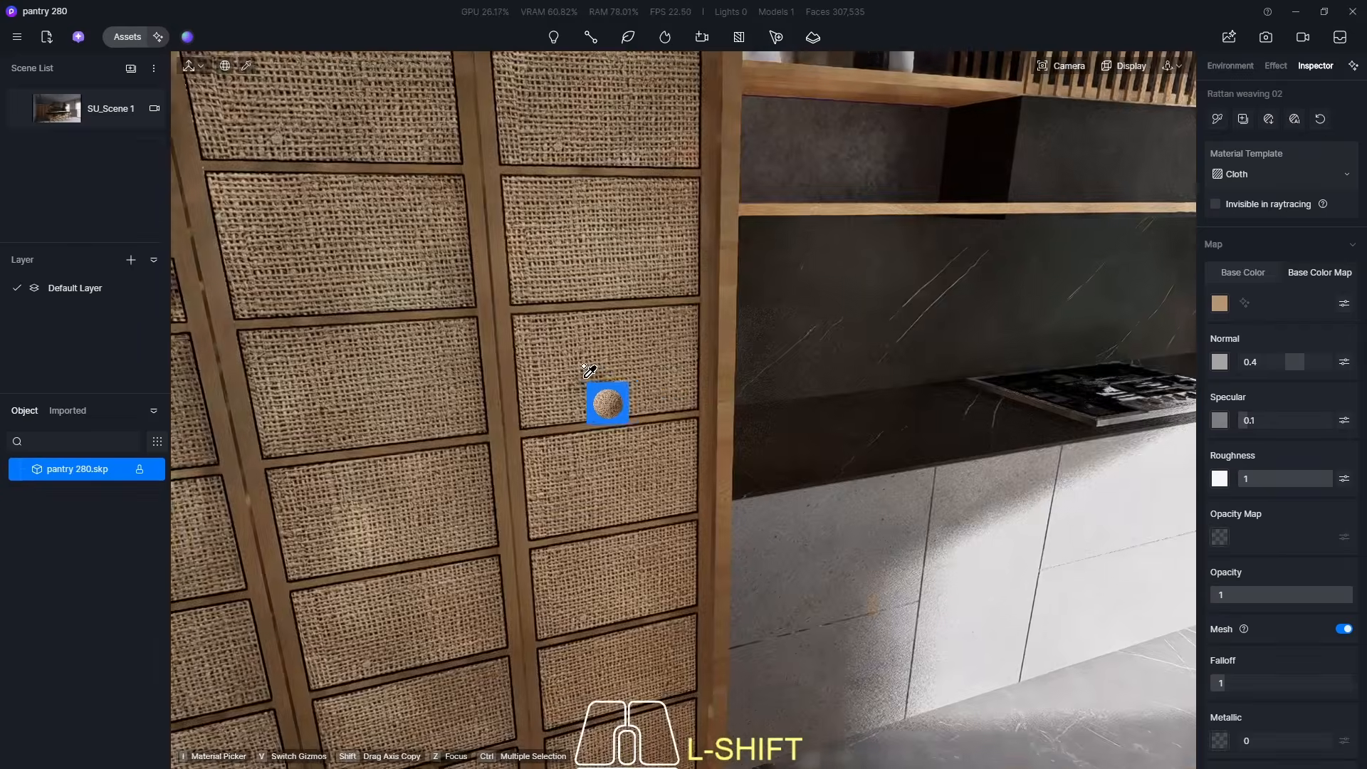
{"action": "left_click_drag", "start_coordinate": [1360, 399], "coordinate": [1355, 623]}
{"action": "left_click", "coordinate": [1285, 523]}
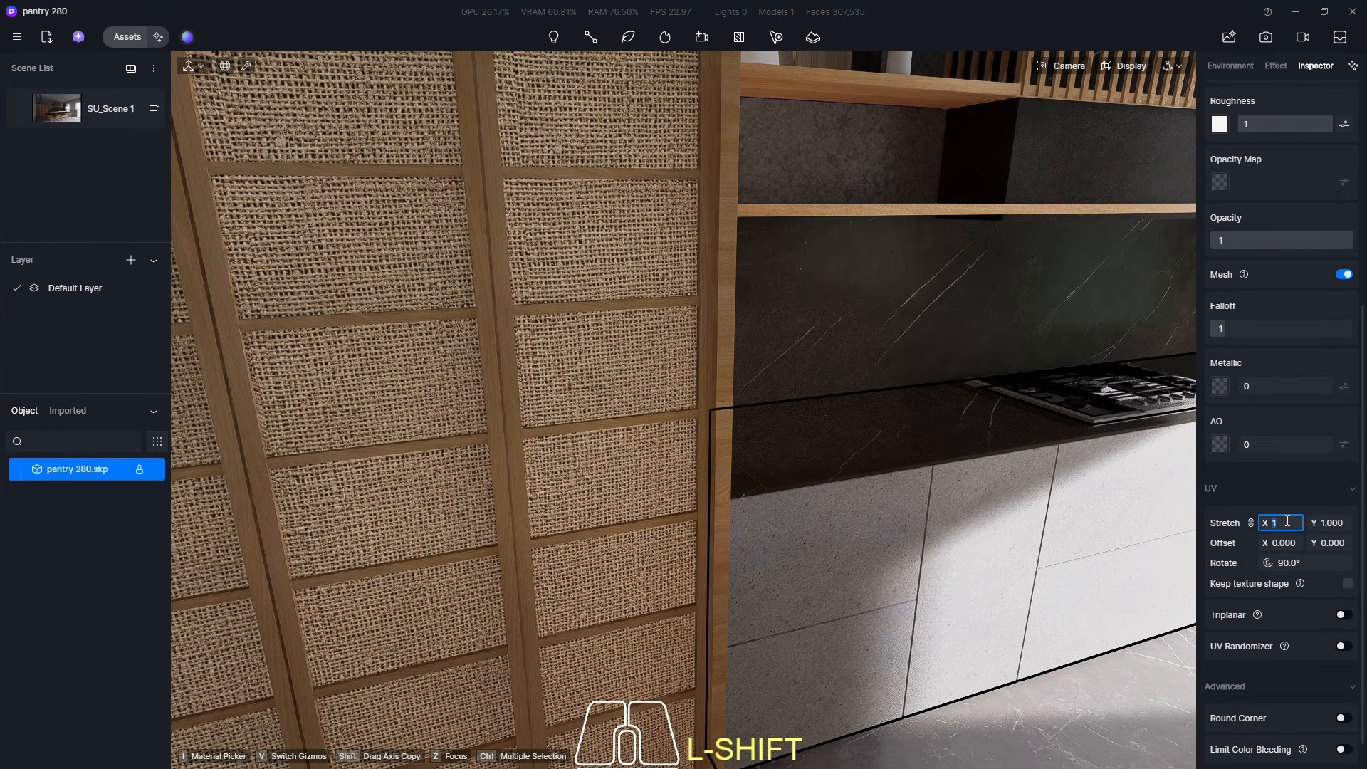
{"action": "type", "text": "23"}
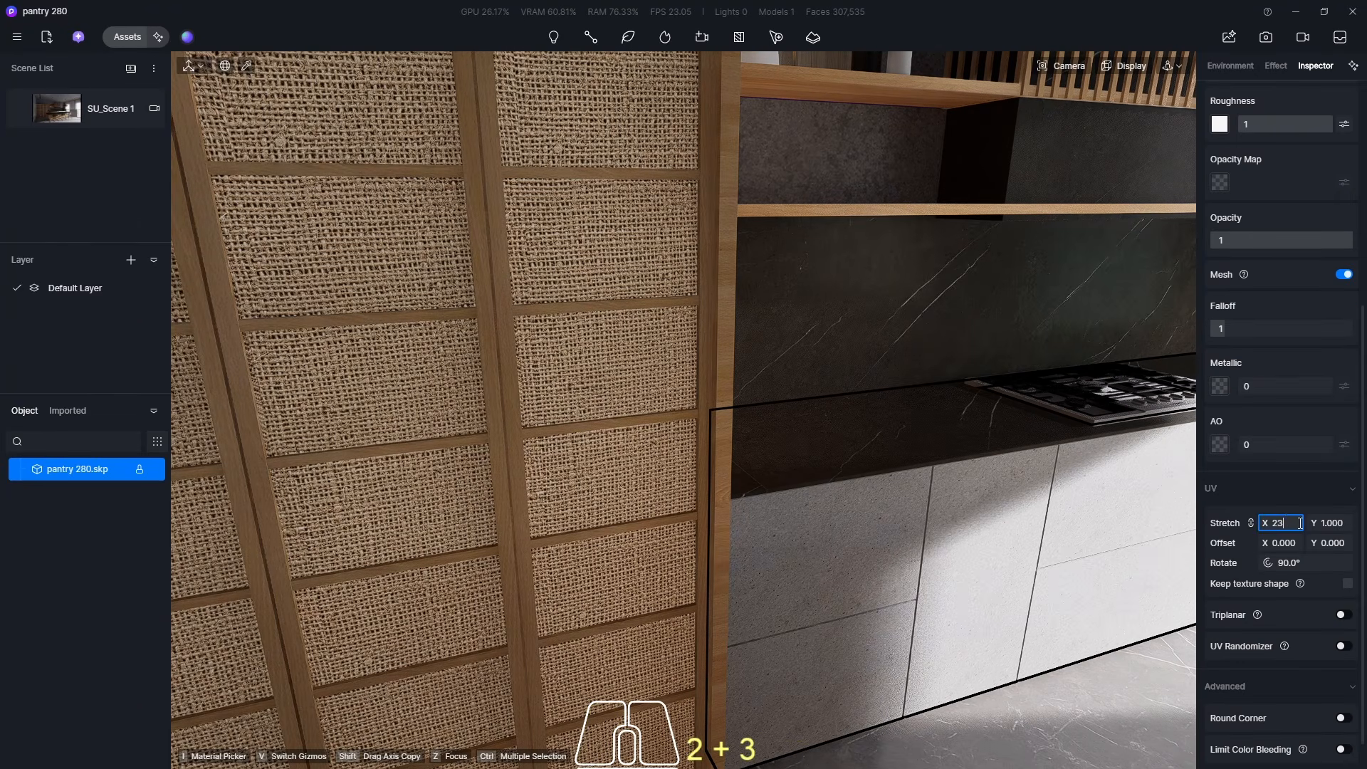
{"action": "left_click_drag", "start_coordinate": [1300, 522], "coordinate": [1236, 532]}
{"action": "key", "text": "Return"}
{"action": "scroll", "coordinate": [552, 431], "scroll_direction": "down", "scroll_amount": 3}
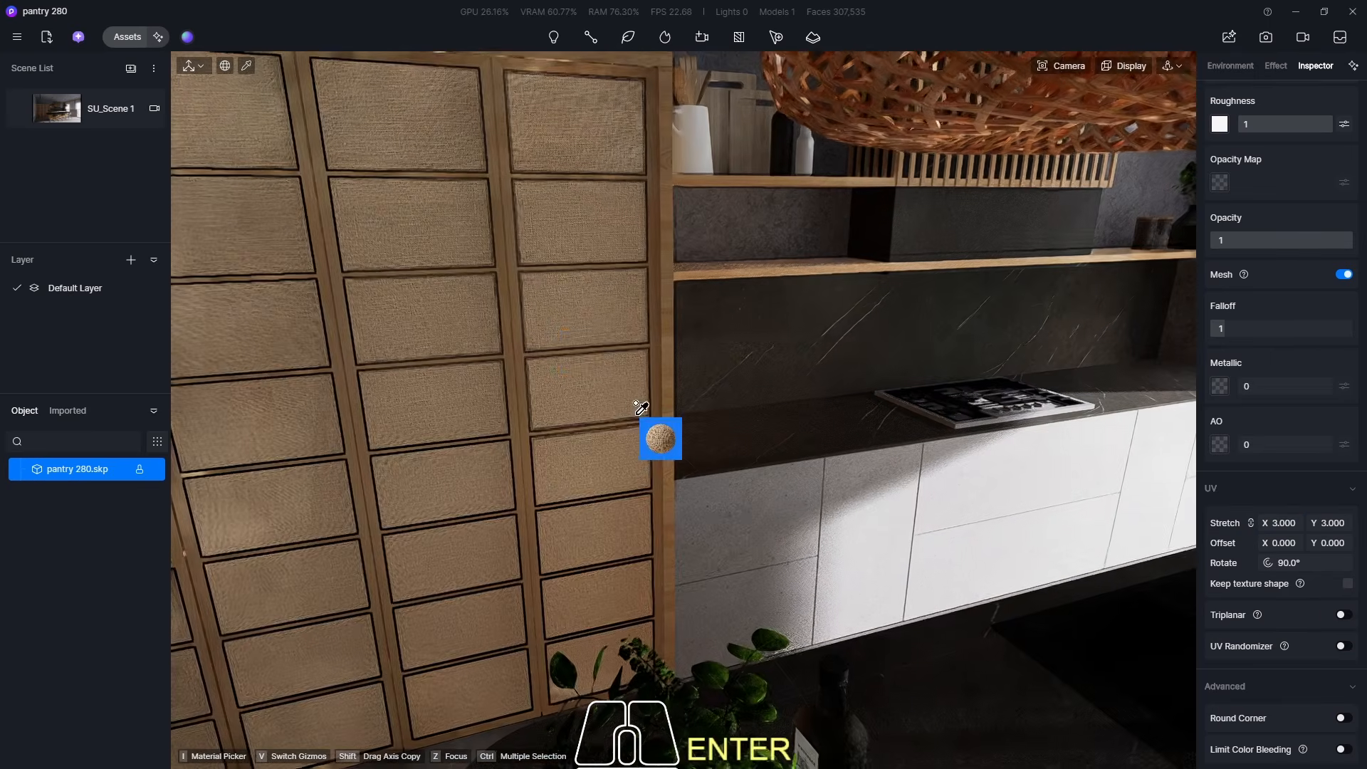
{"action": "scroll", "coordinate": [539, 271], "scroll_direction": "up", "scroll_amount": 8}
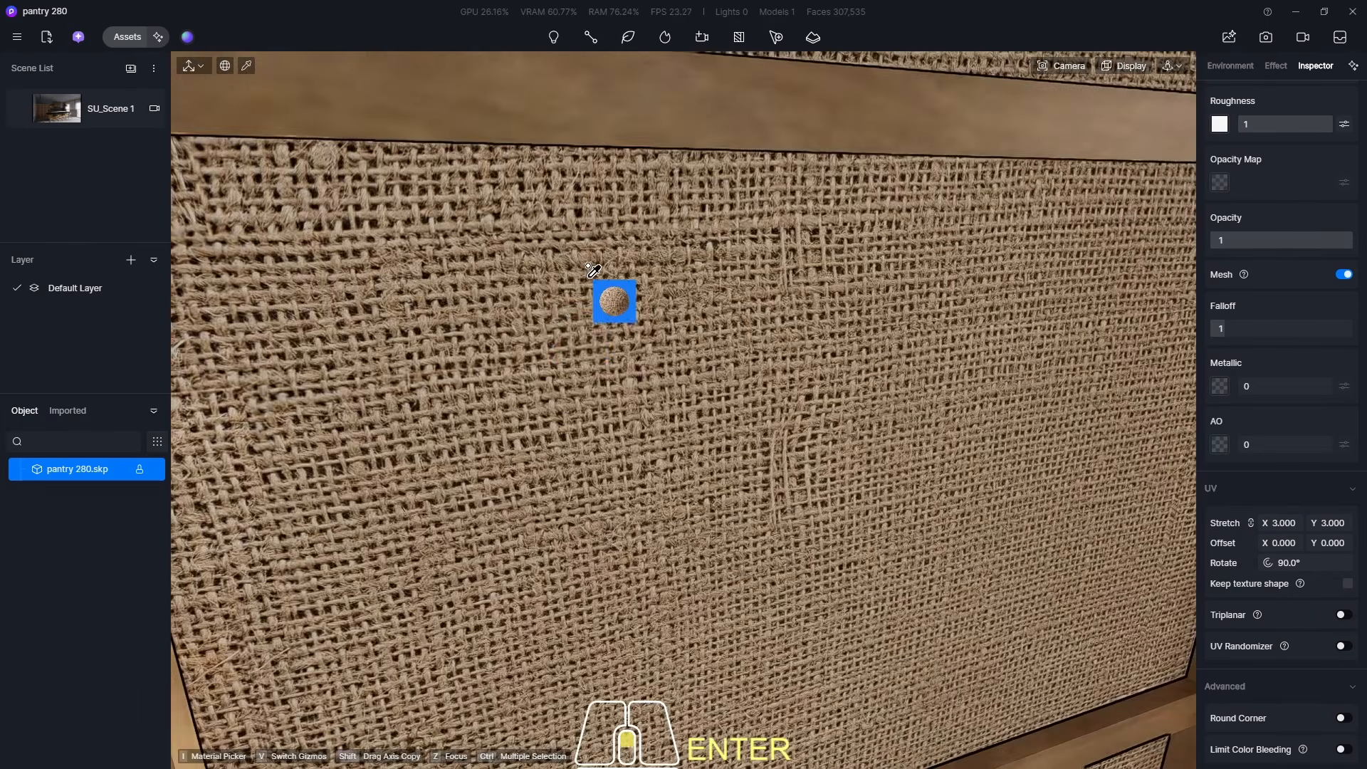
{"action": "scroll", "coordinate": [525, 369], "scroll_direction": "down", "scroll_amount": 4}
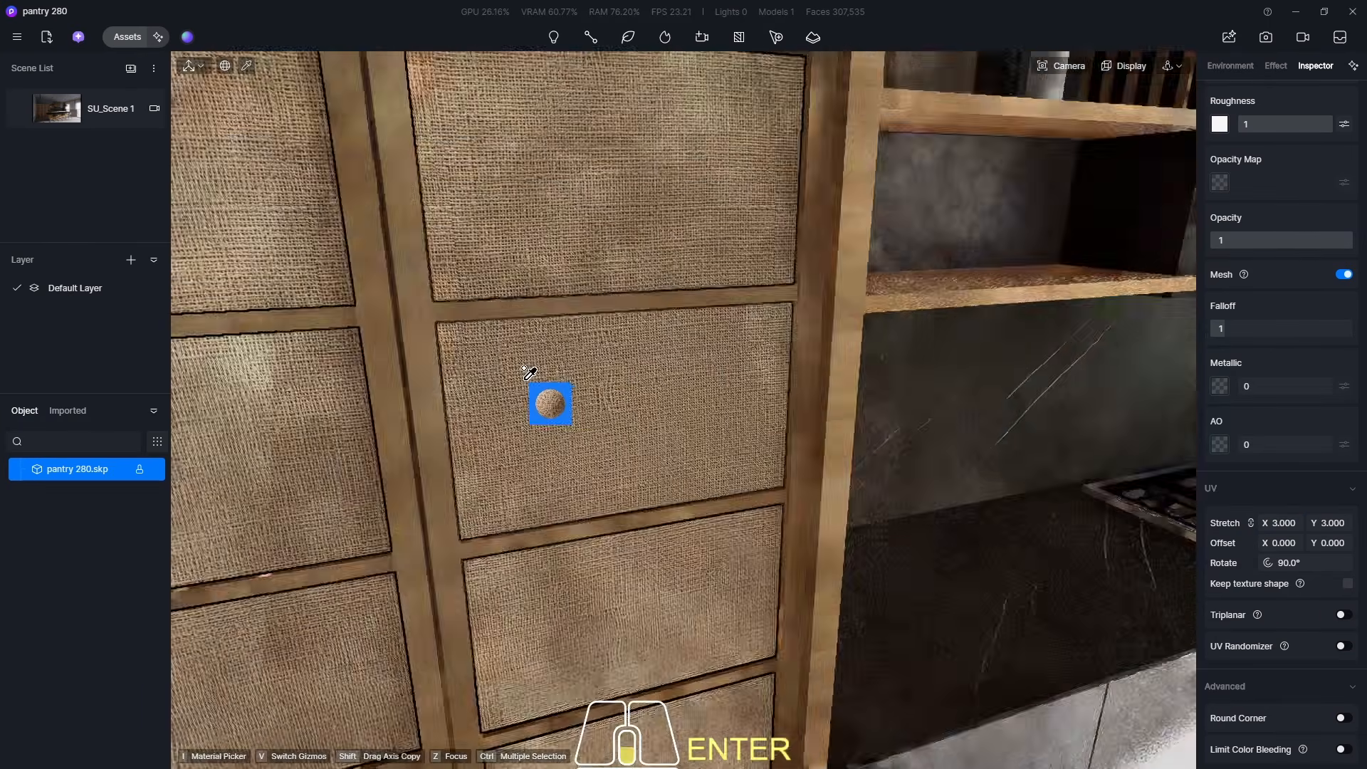
- Deselect the rattan material and check the tall cabinet's door panels from the saved SU_Scene 1 view and closer up
{"action": "scroll", "coordinate": [528, 356], "scroll_direction": "down", "scroll_amount": 7}
{"action": "key", "text": "Escape"}
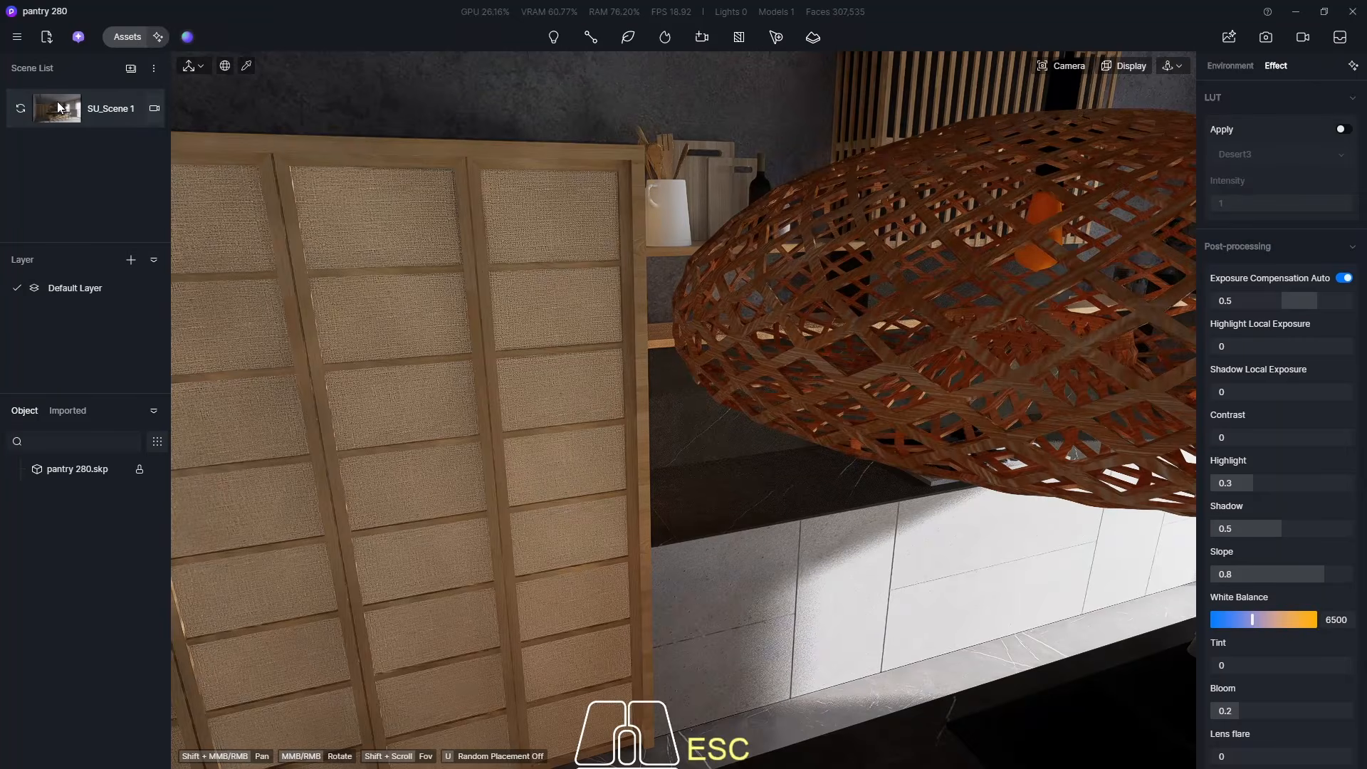
{"action": "left_click", "coordinate": [57, 103]}
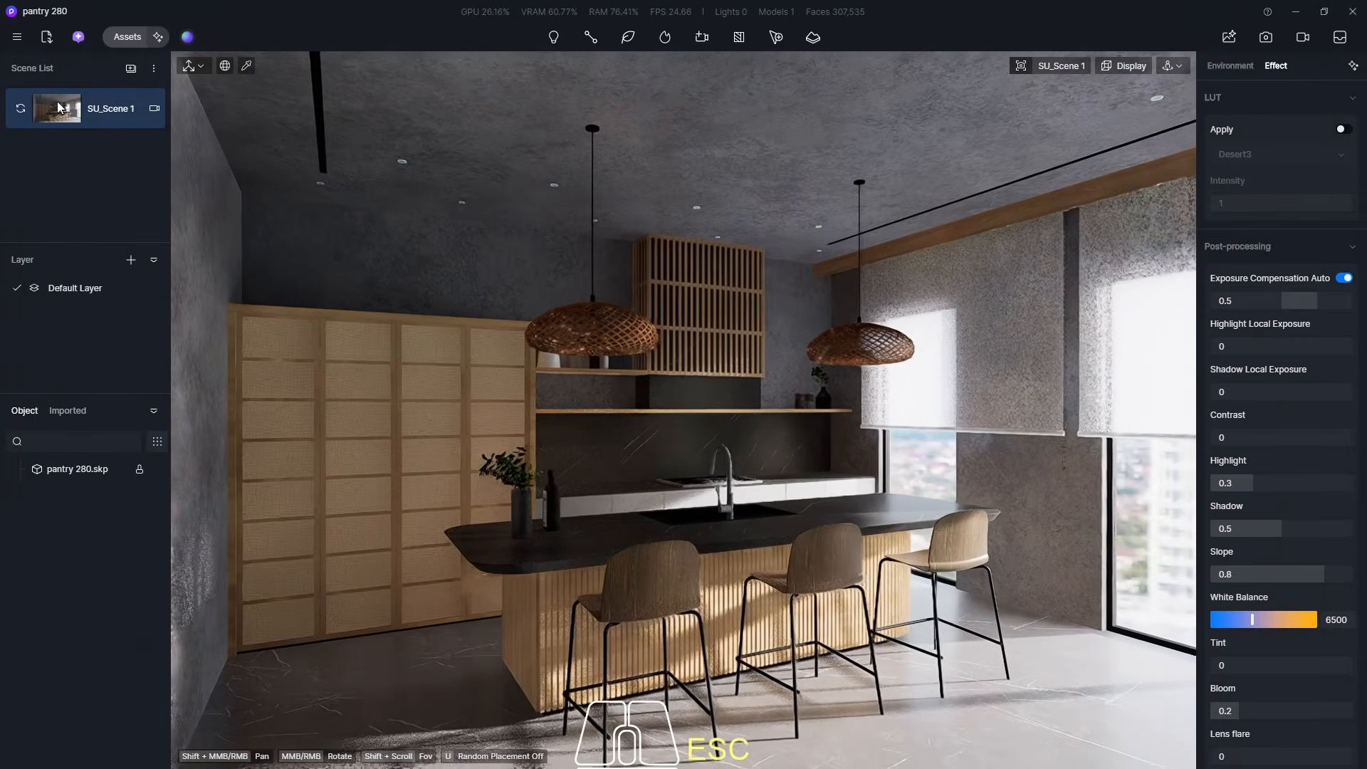
{"action": "scroll", "coordinate": [481, 376], "scroll_direction": "up", "scroll_amount": 10}
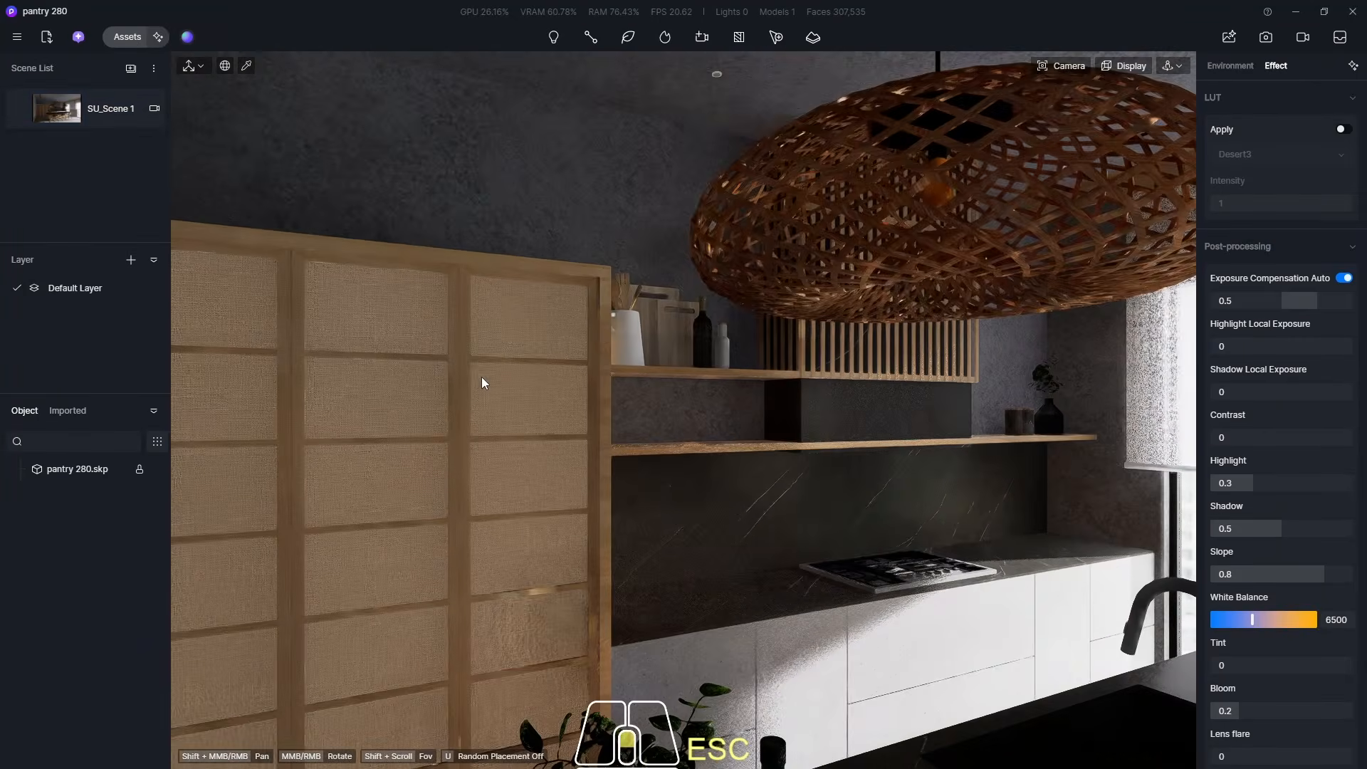
- Browse the Woven category of the online material library for alternatives to the door panels' rattan, and close the library
{"action": "left_click", "coordinate": [121, 37]}
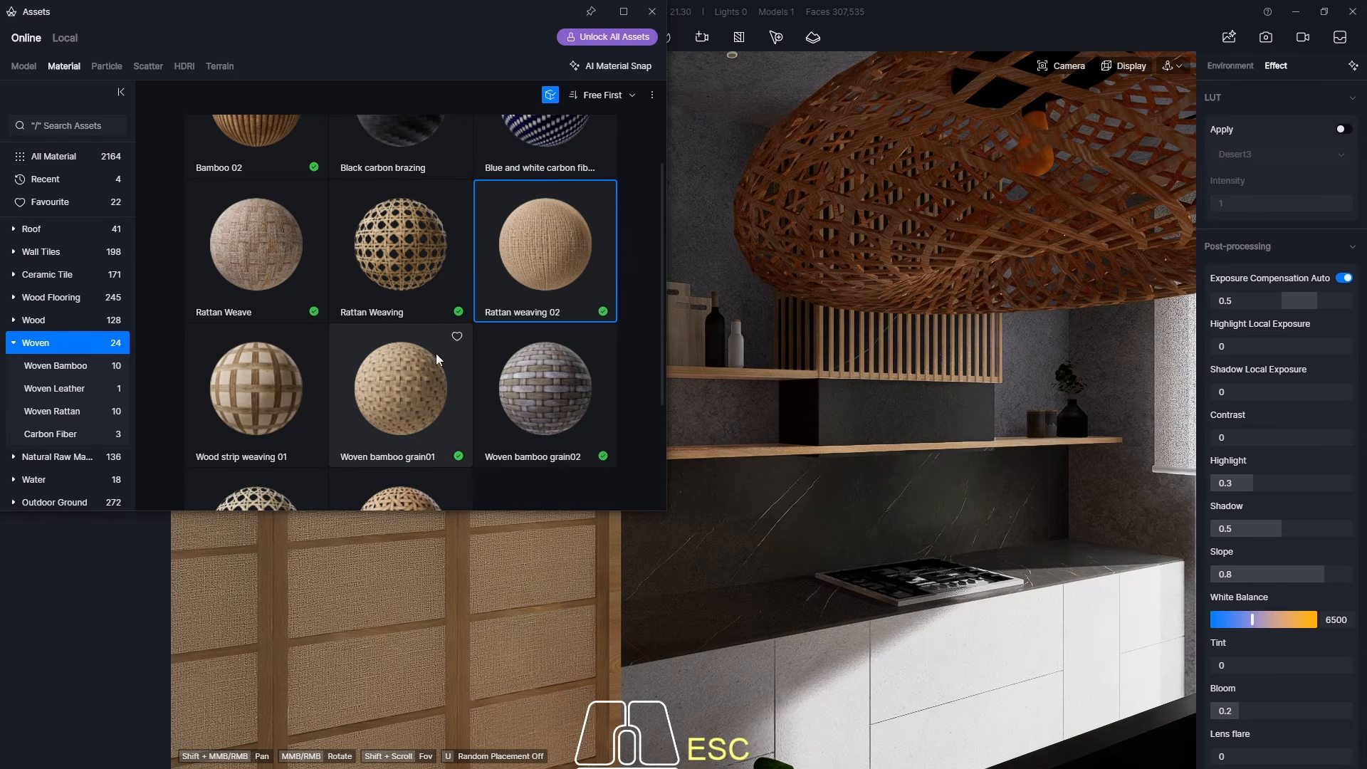
{"action": "scroll", "coordinate": [459, 342], "scroll_direction": "down", "scroll_amount": 2}
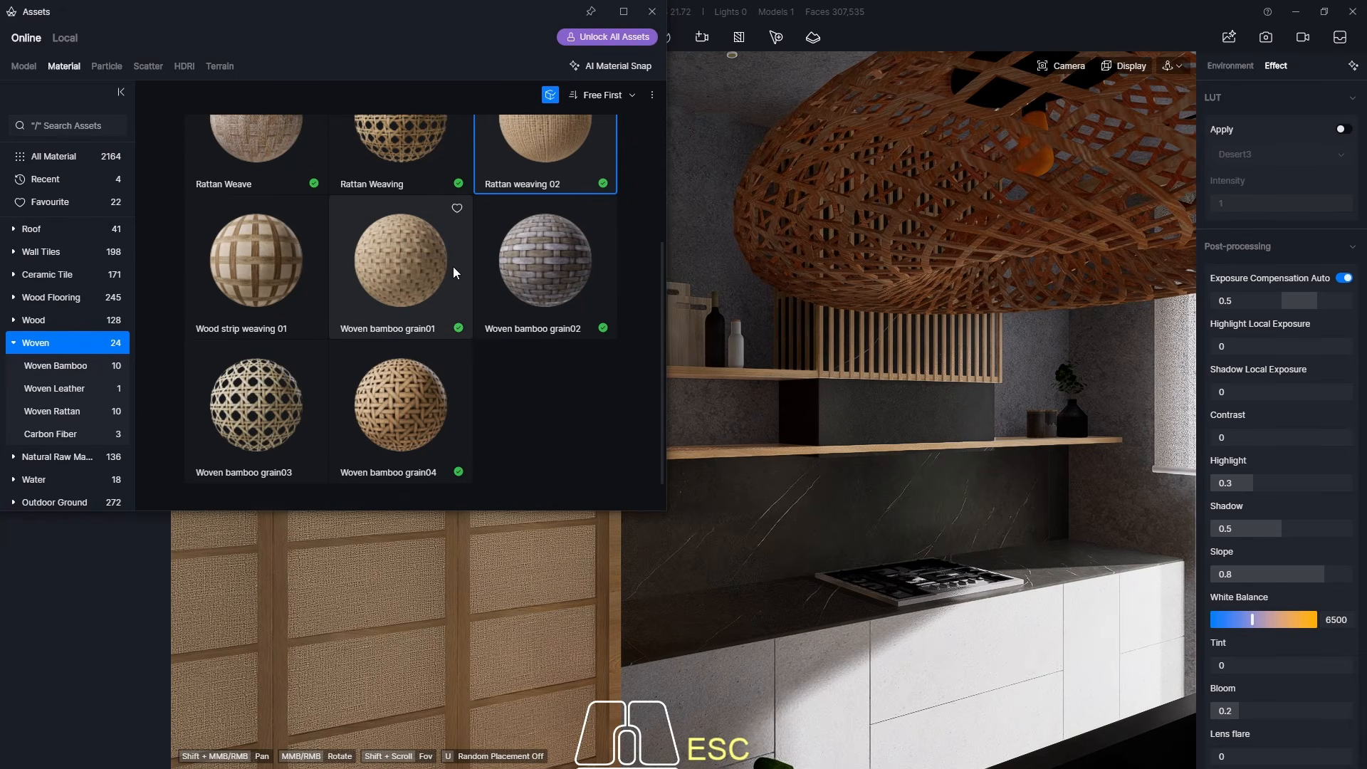
{"action": "scroll", "coordinate": [503, 200], "scroll_direction": "up", "scroll_amount": 3}
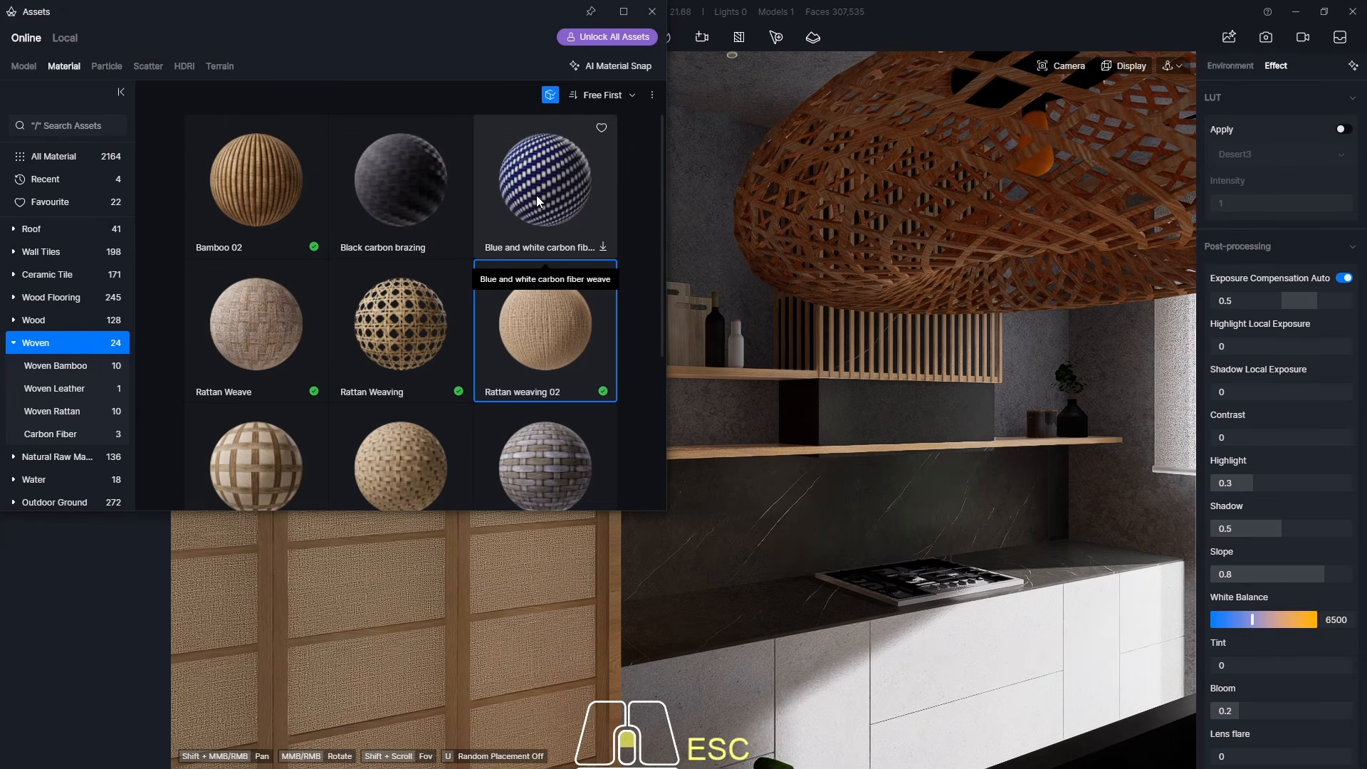
{"action": "left_click", "coordinate": [652, 13]}
- Darken the door panels' rattan base color to an HSV value of about 68 and deselect the material
{"action": "left_click", "coordinate": [247, 66]}
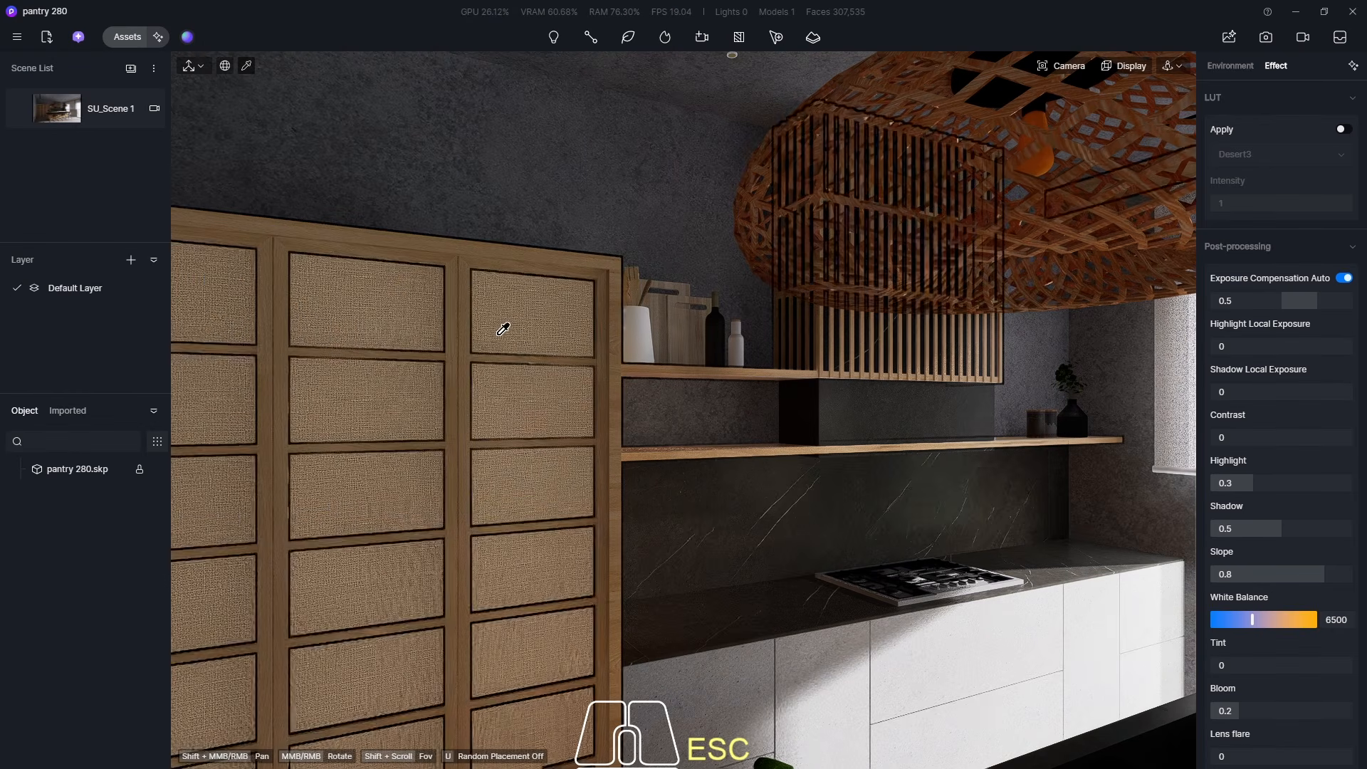
{"action": "left_click", "coordinate": [524, 318]}
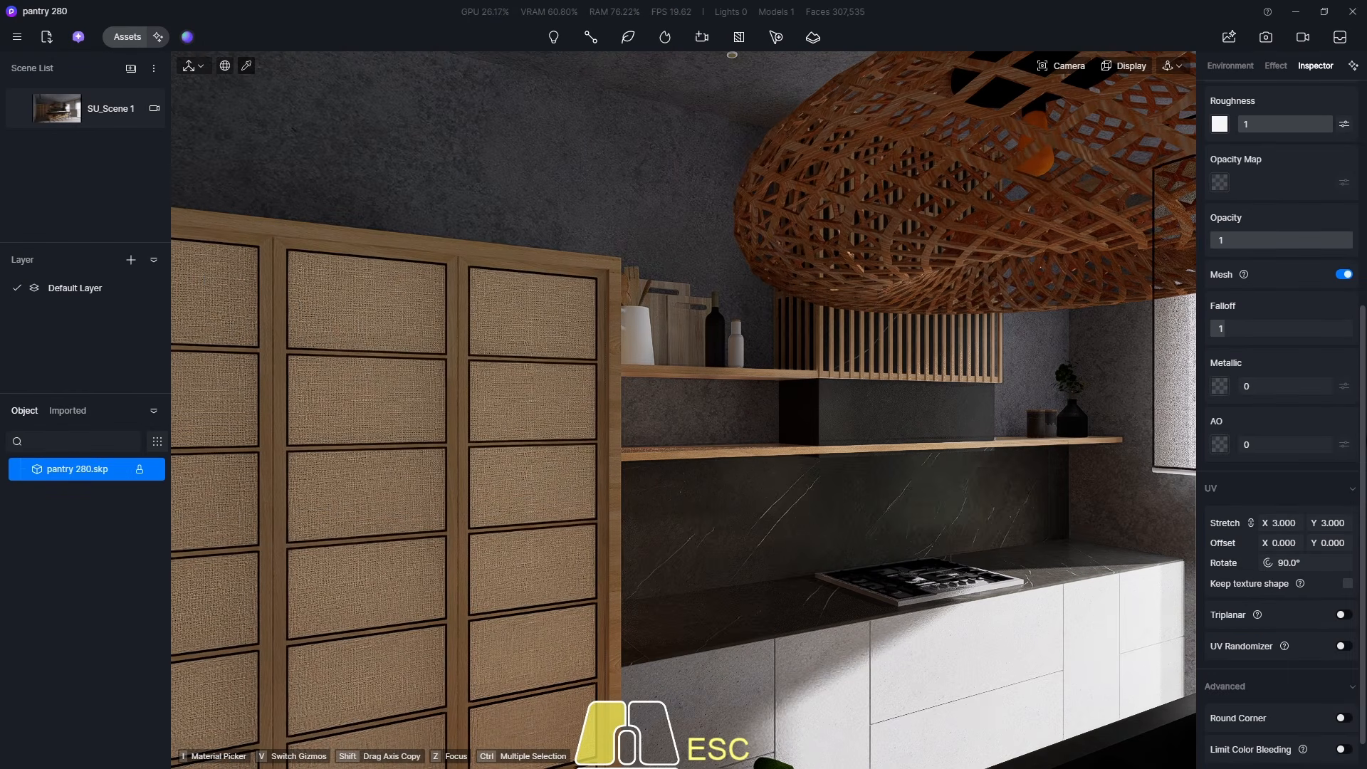
{"action": "scroll", "coordinate": [1365, 279], "scroll_direction": "up", "scroll_amount": 2}
{"action": "scroll", "coordinate": [1364, 267], "scroll_direction": "up", "scroll_amount": 5}
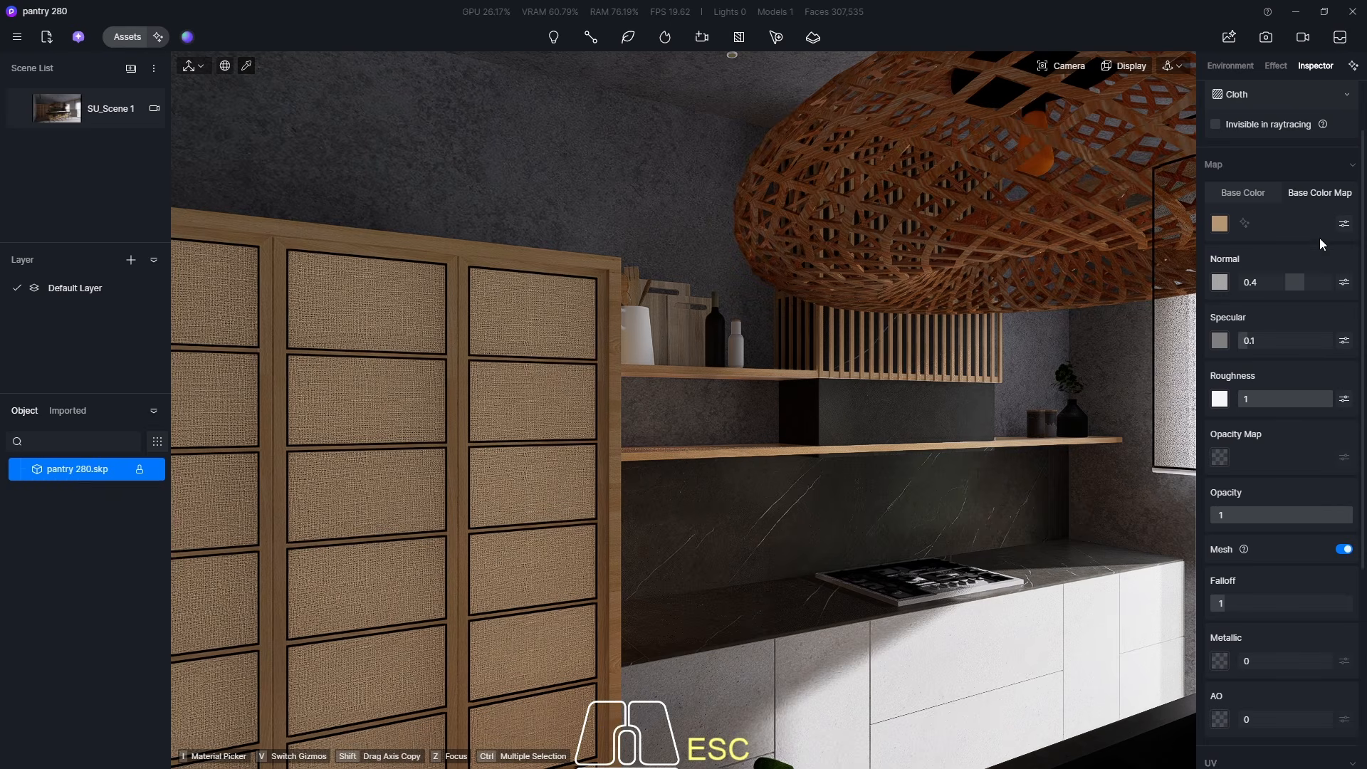
{"action": "left_click", "coordinate": [1219, 224]}
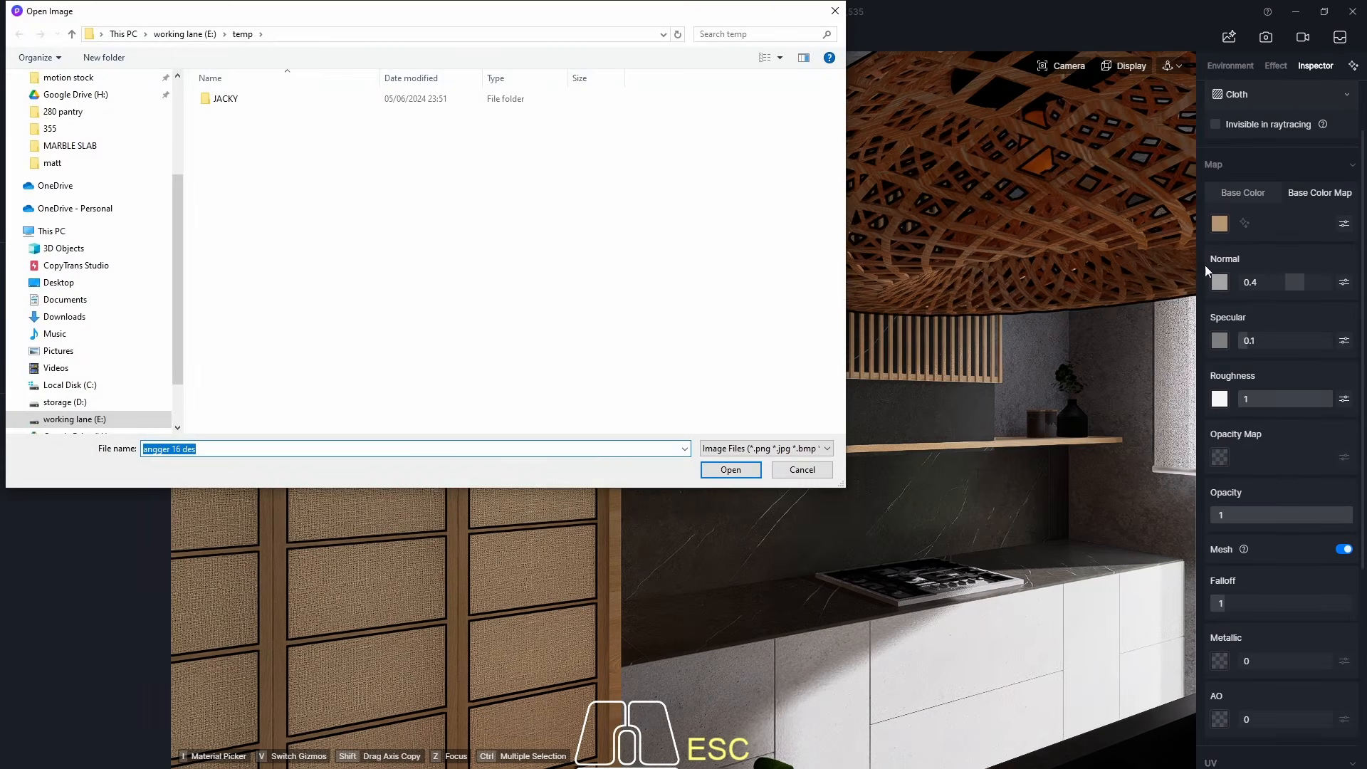
{"action": "left_click", "coordinate": [831, 14]}
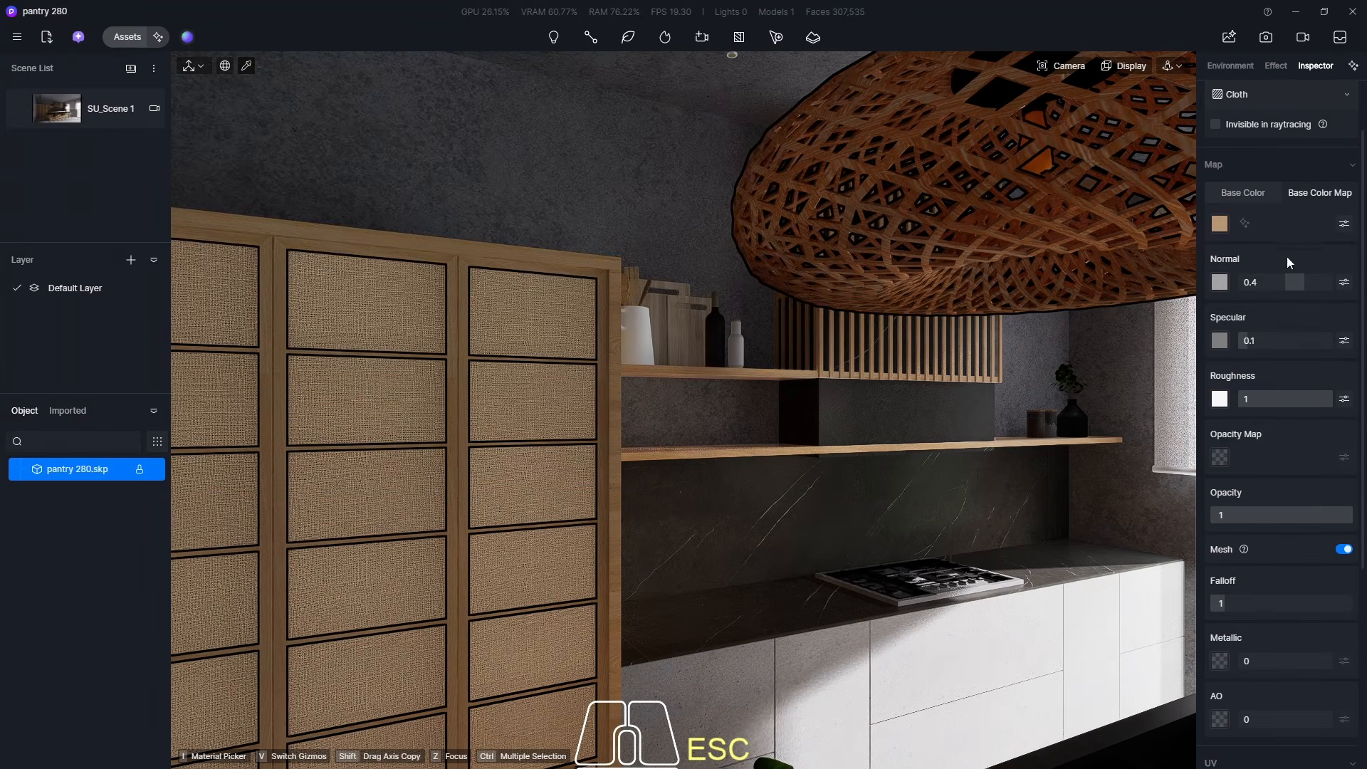
{"action": "left_click", "coordinate": [1219, 225]}
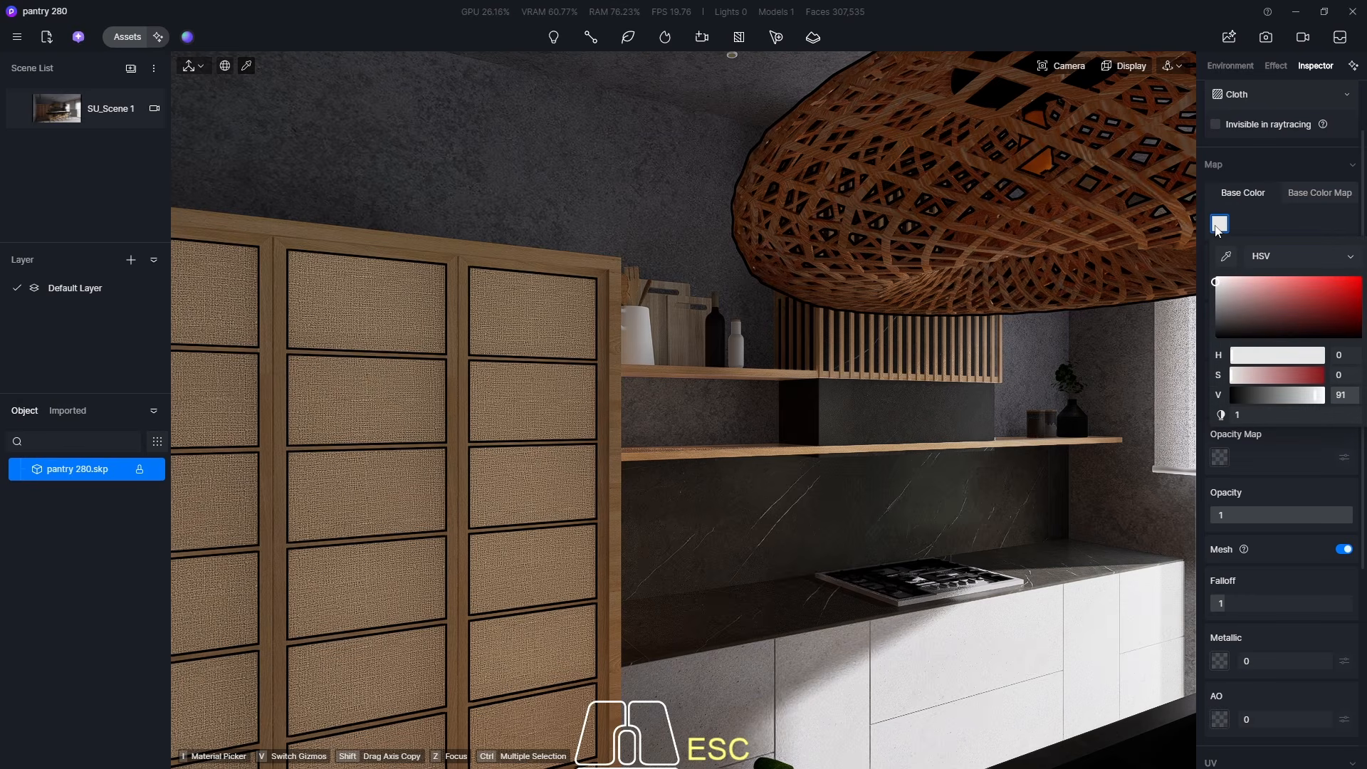
{"action": "mouse_move", "coordinate": [1319, 393]}
{"action": "left_mouse_down"}
{"action": "mouse_move", "coordinate": [1279, 404]}
{"action": "mouse_move", "coordinate": [1293, 399]}
{"action": "left_mouse_up"}
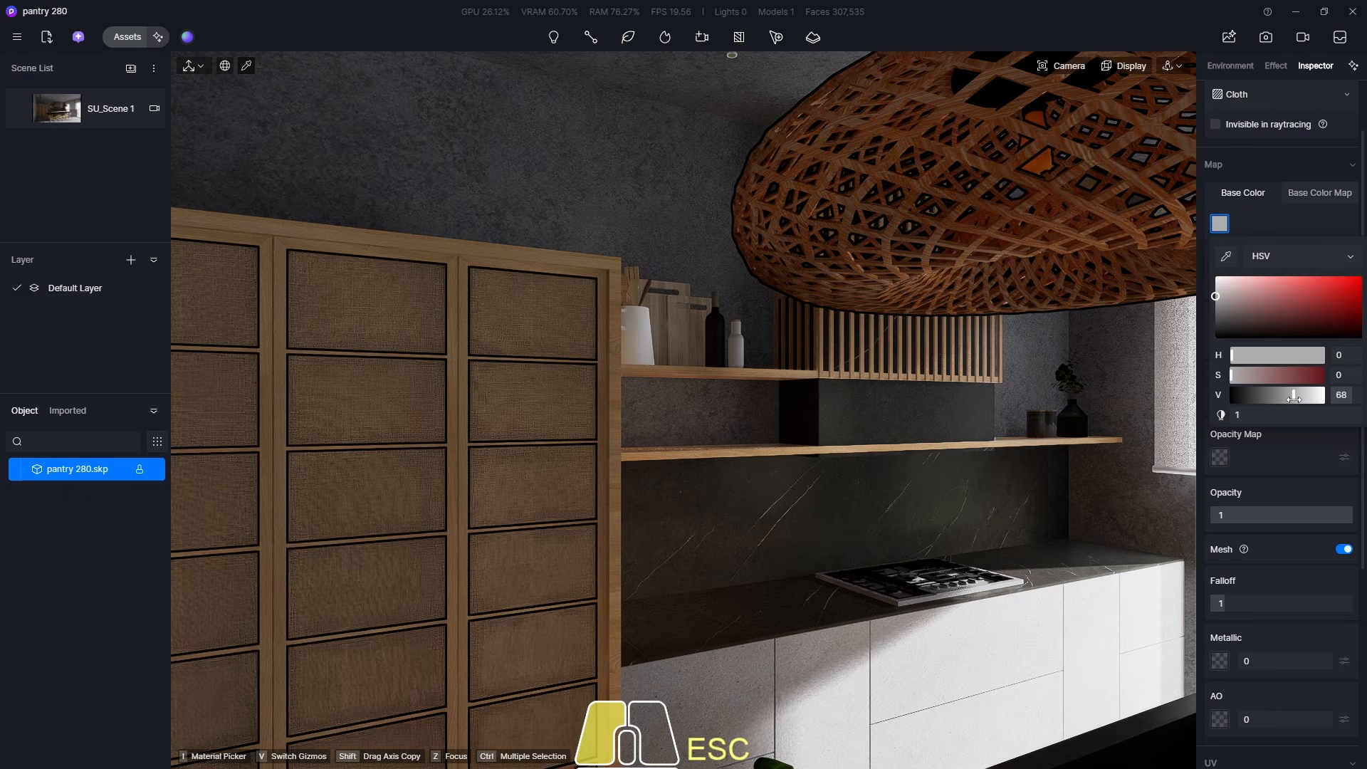
{"action": "key", "text": "Escape"}
{"action": "scroll", "coordinate": [354, 215], "scroll_direction": "down", "scroll_amount": 5}
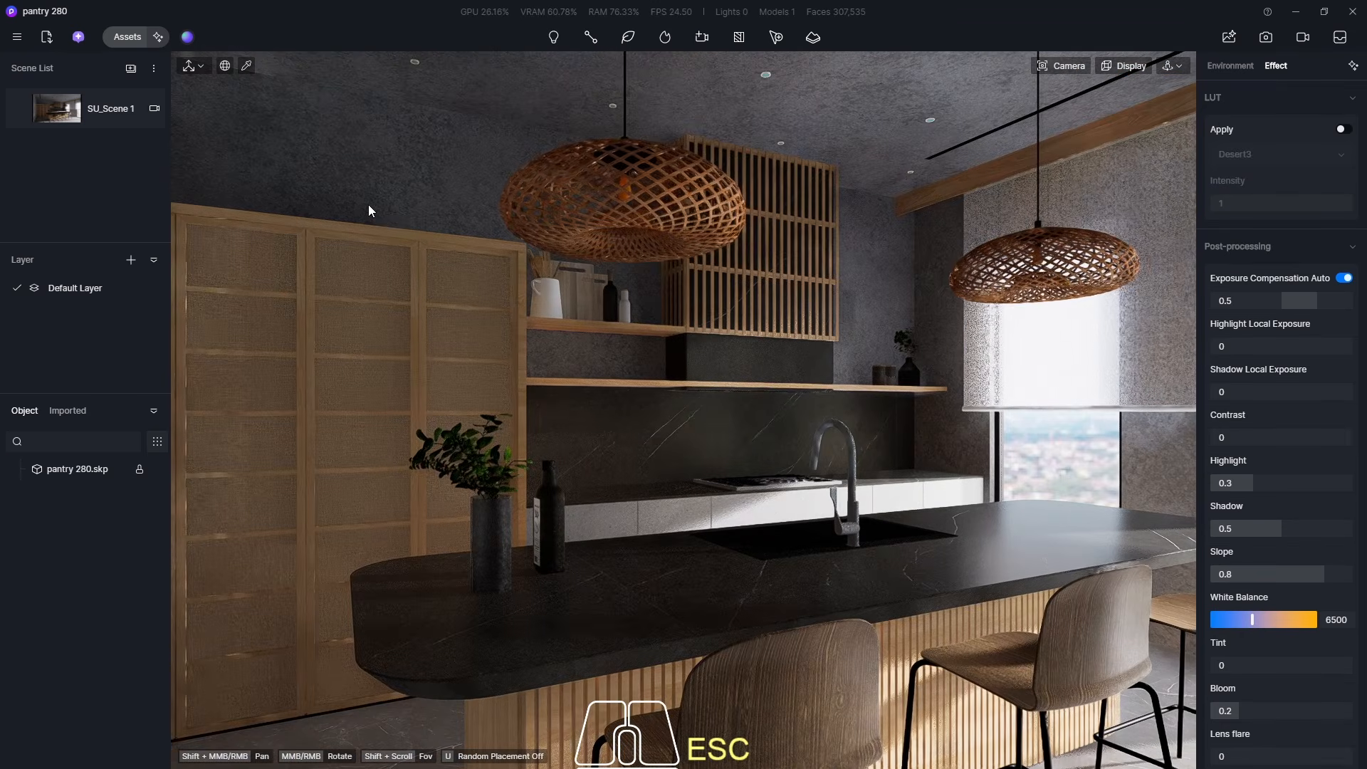
- Set the door panels' rattan base color to an HSV value of 60 and deselect the material
{"action": "left_click", "coordinate": [369, 279]}
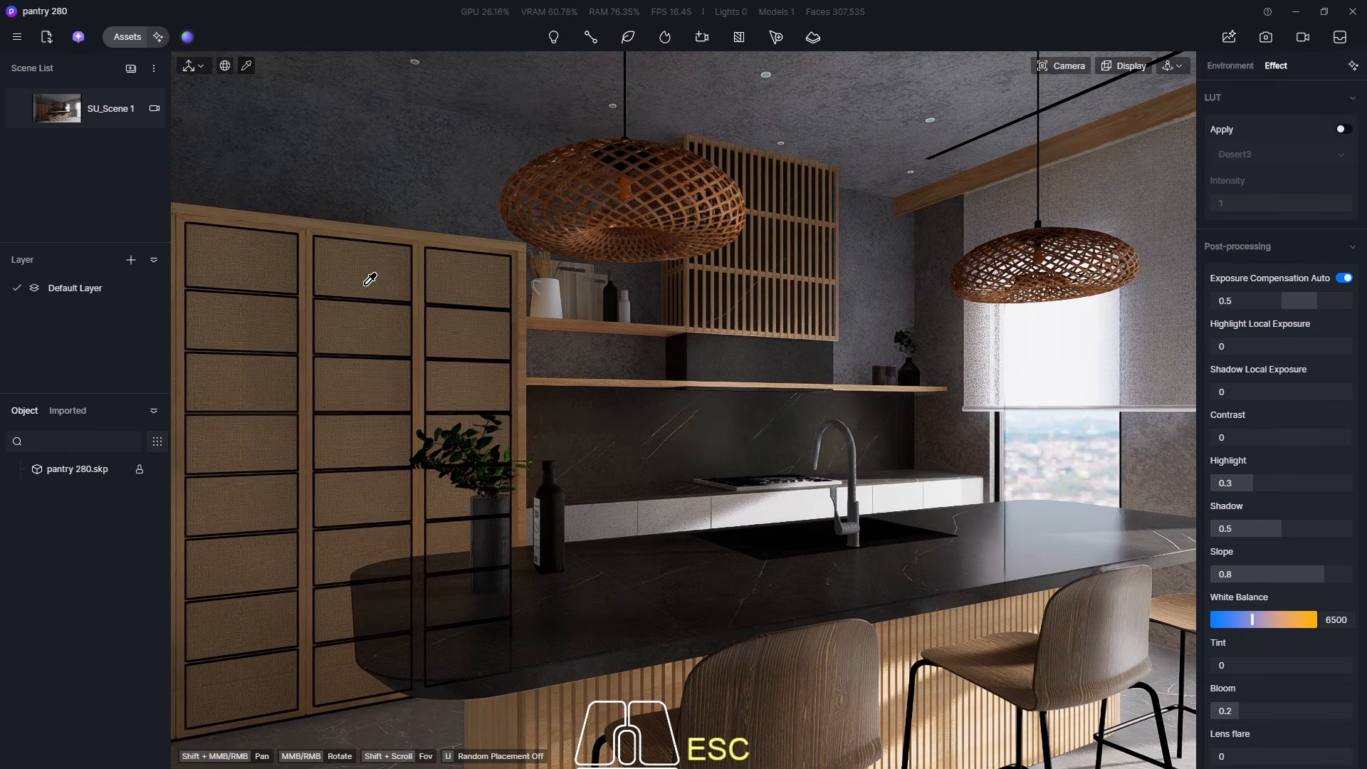
{"action": "key", "text": "Escape"}
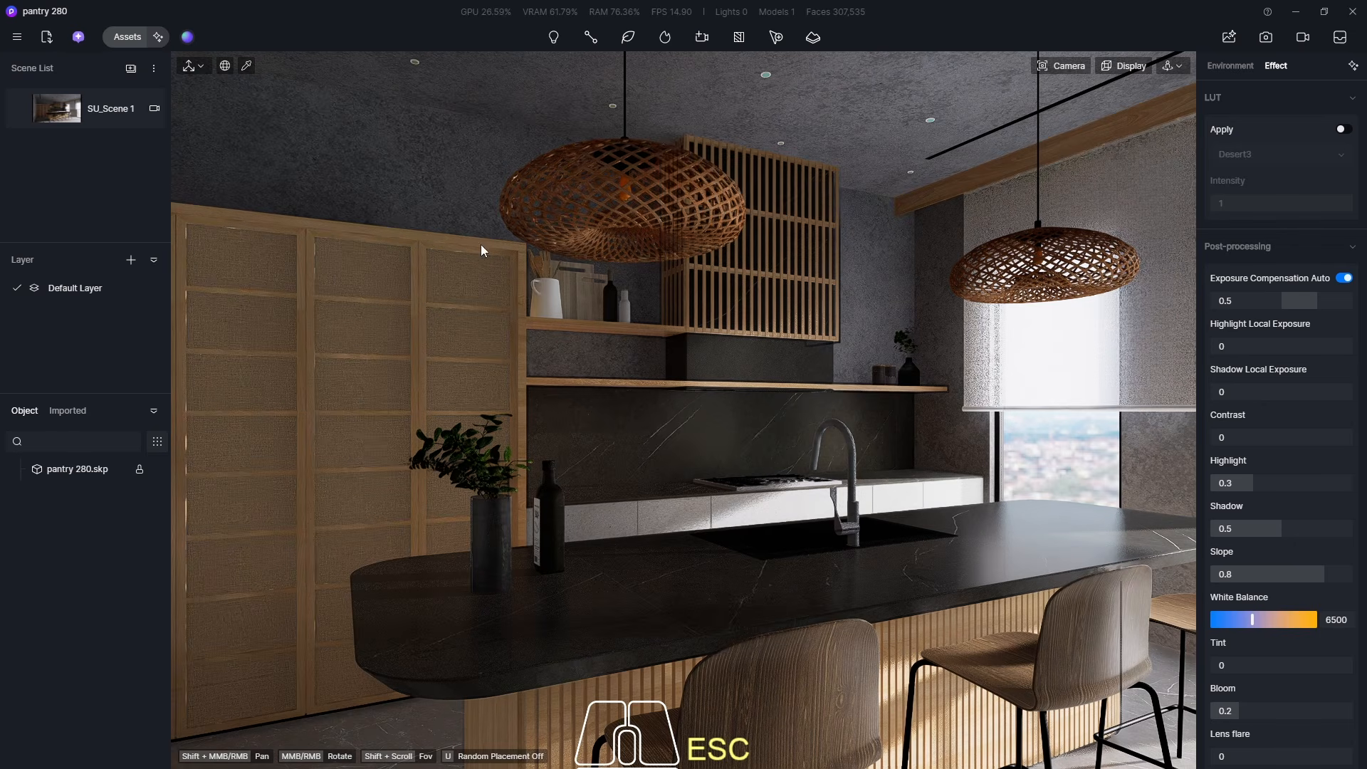
{"action": "left_click", "coordinate": [382, 266]}
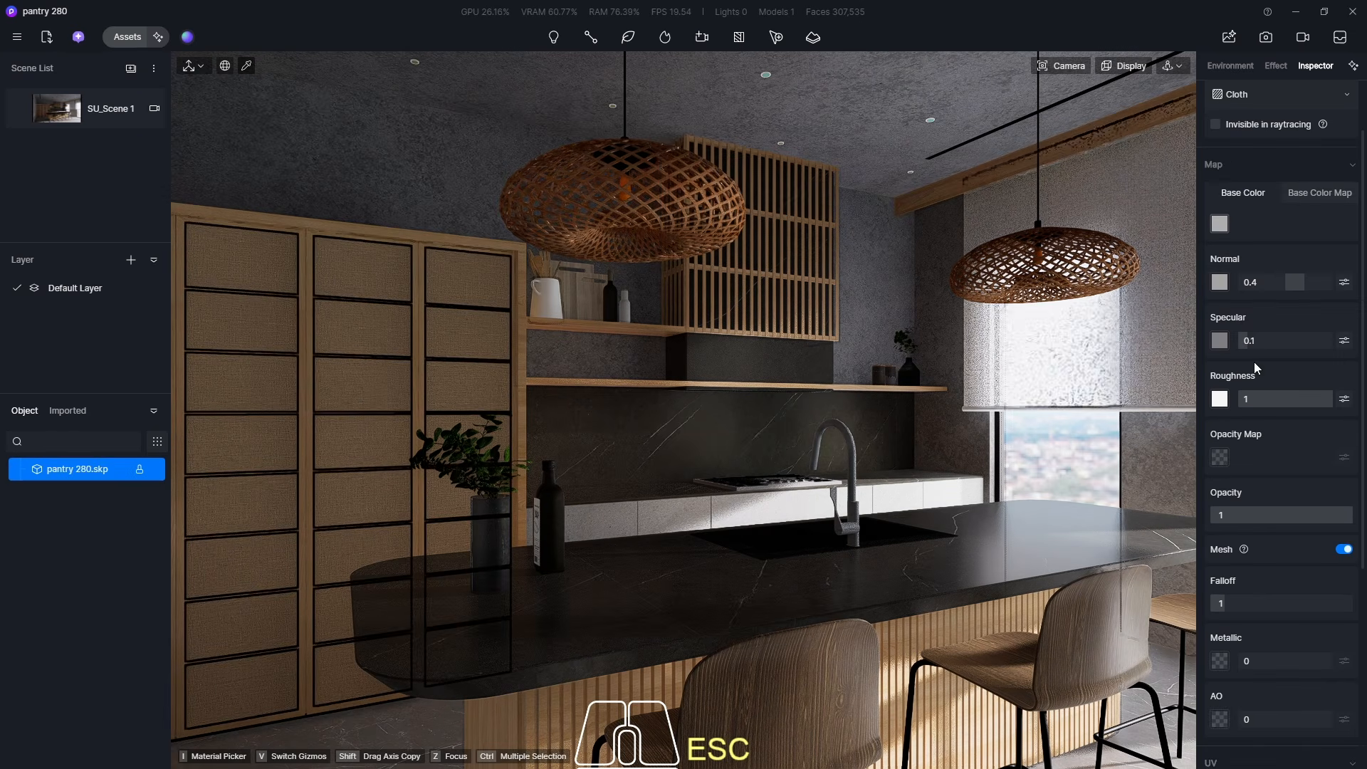
{"action": "left_click", "coordinate": [1220, 222]}
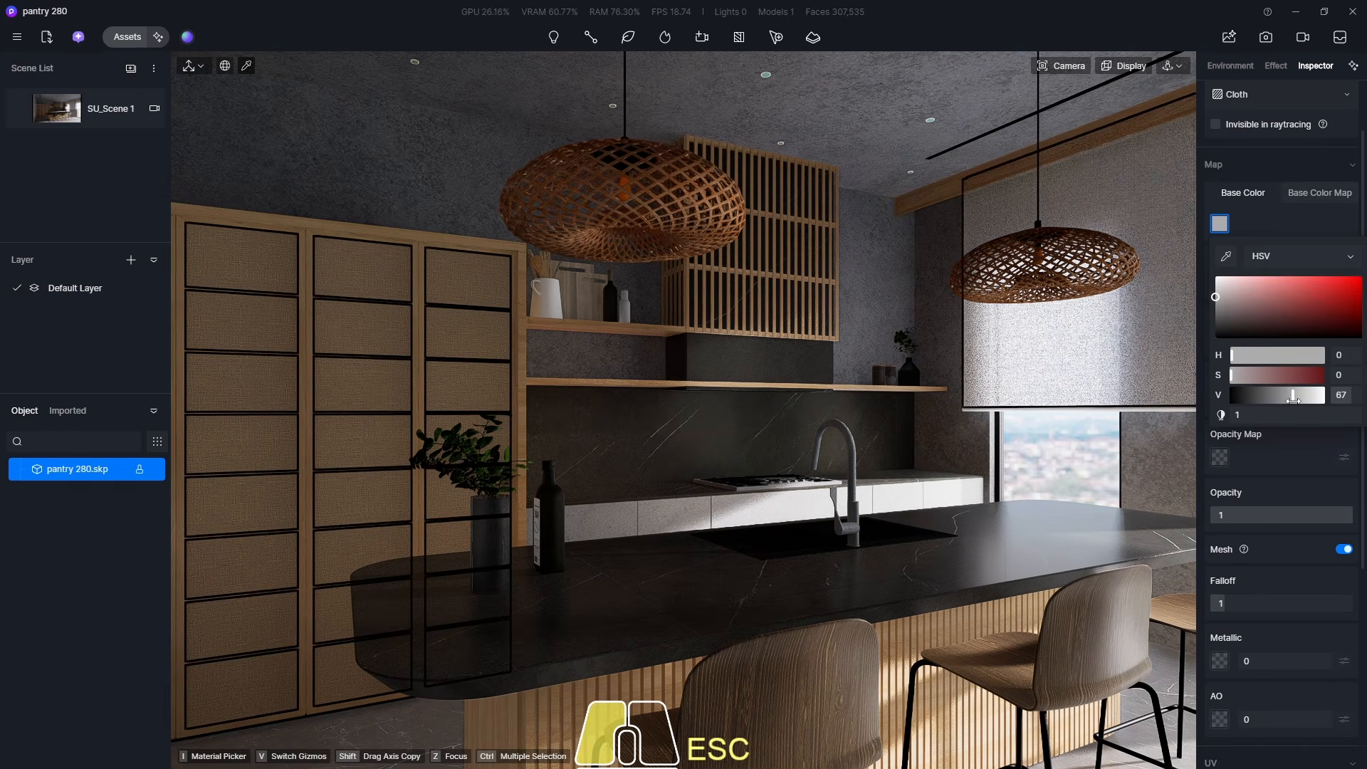
{"action": "left_click_drag", "start_coordinate": [1293, 396], "coordinate": [1293, 396]}
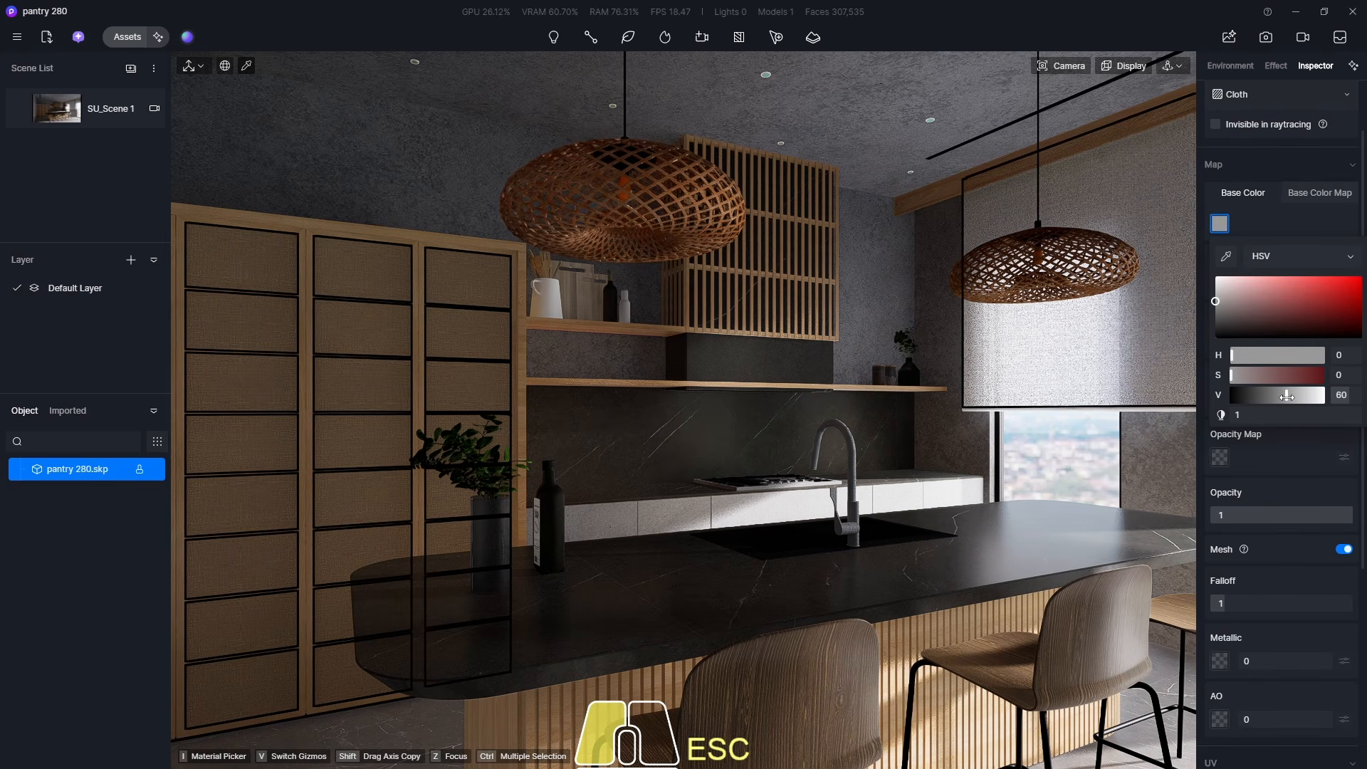
{"action": "key", "text": "Escape"}
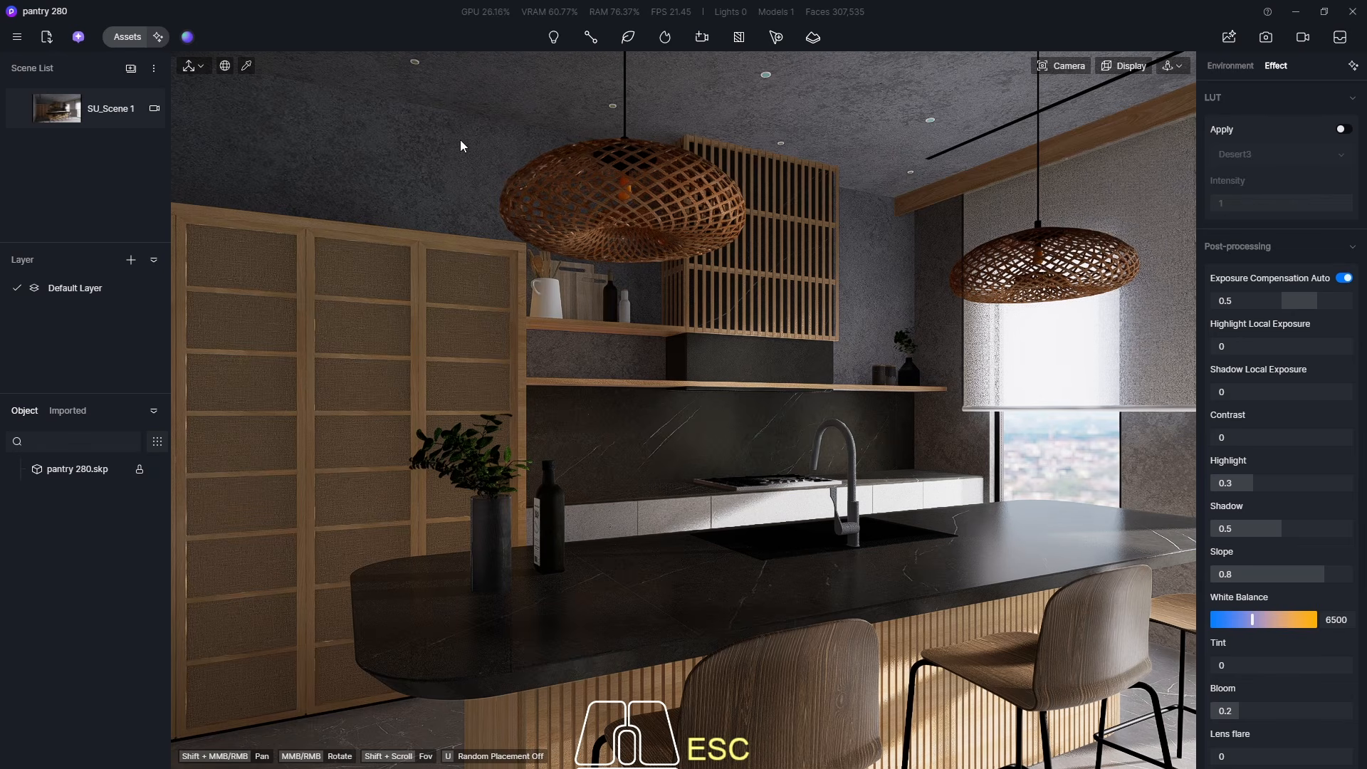
- Apply Brown Cherry Wood from the Wood category of the online material library to the pendant lamps' woven shades
{"action": "scroll", "coordinate": [631, 171], "scroll_direction": "up", "scroll_amount": 5}
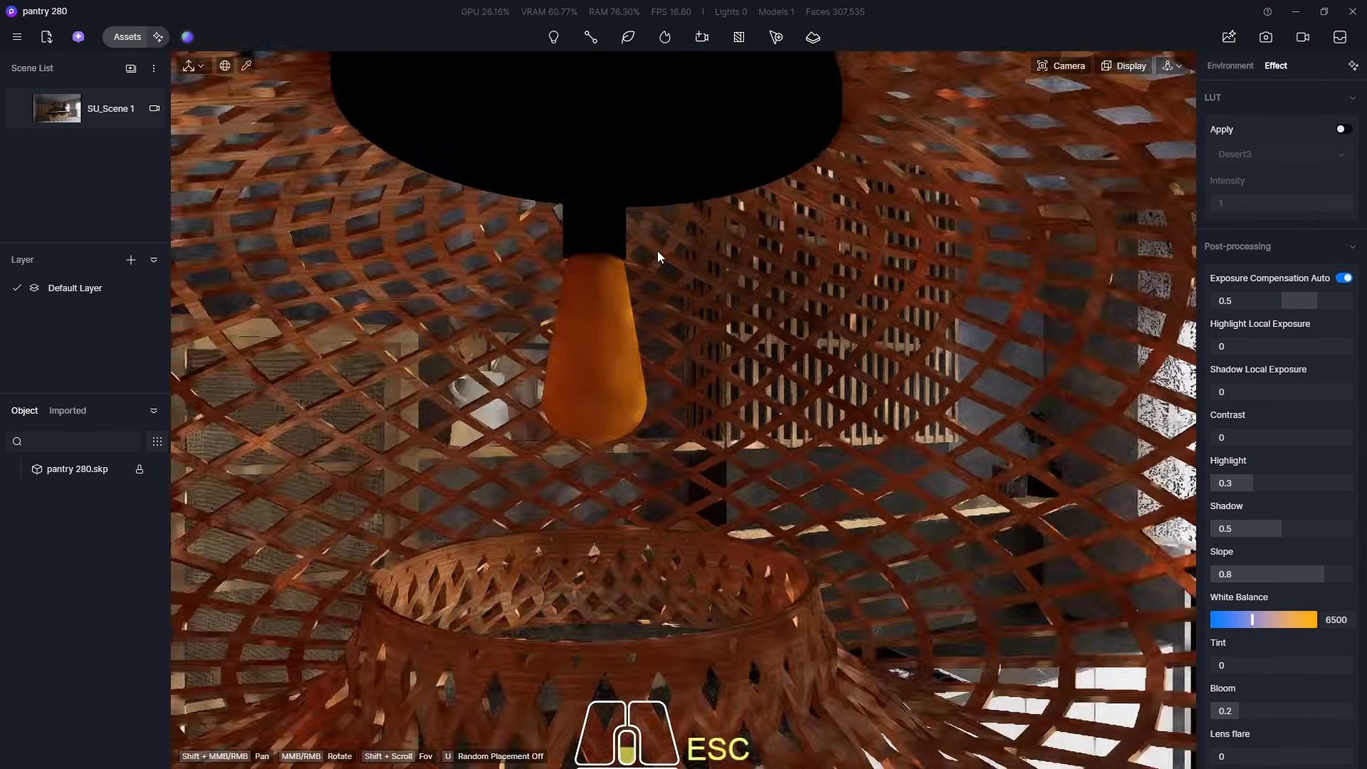
{"action": "scroll", "coordinate": [656, 250], "scroll_direction": "down", "scroll_amount": 3}
{"action": "scroll", "coordinate": [664, 302], "scroll_direction": "up", "scroll_amount": 3}
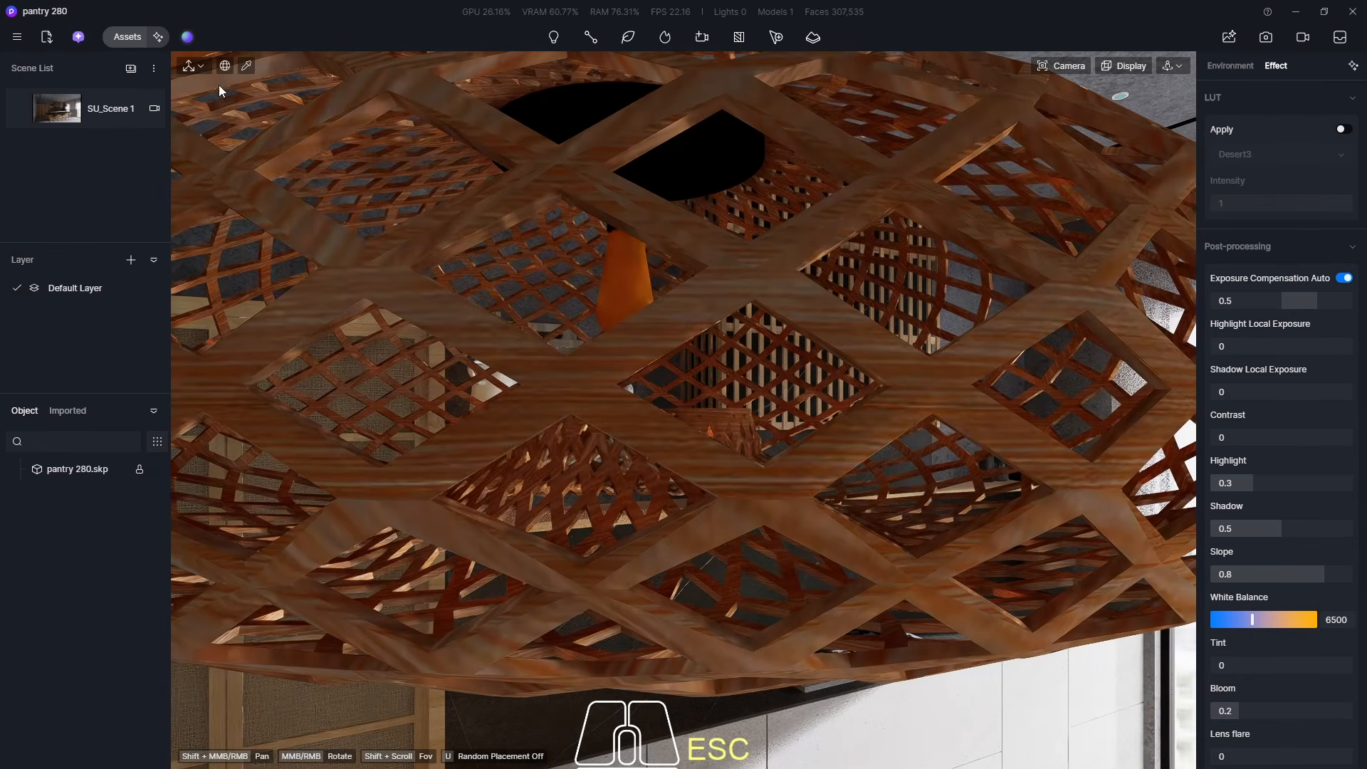
{"action": "left_click", "coordinate": [113, 40]}
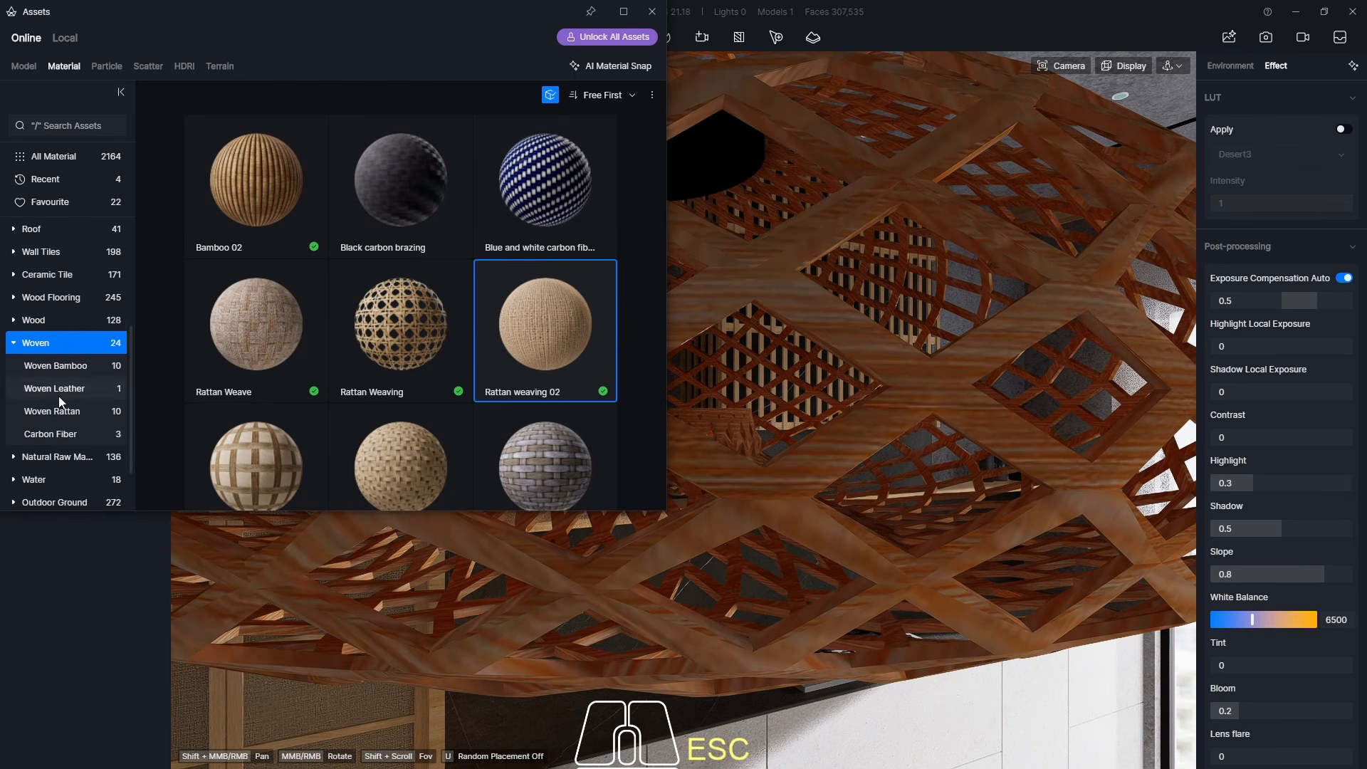
{"action": "scroll", "coordinate": [64, 392], "scroll_direction": "down", "scroll_amount": 2}
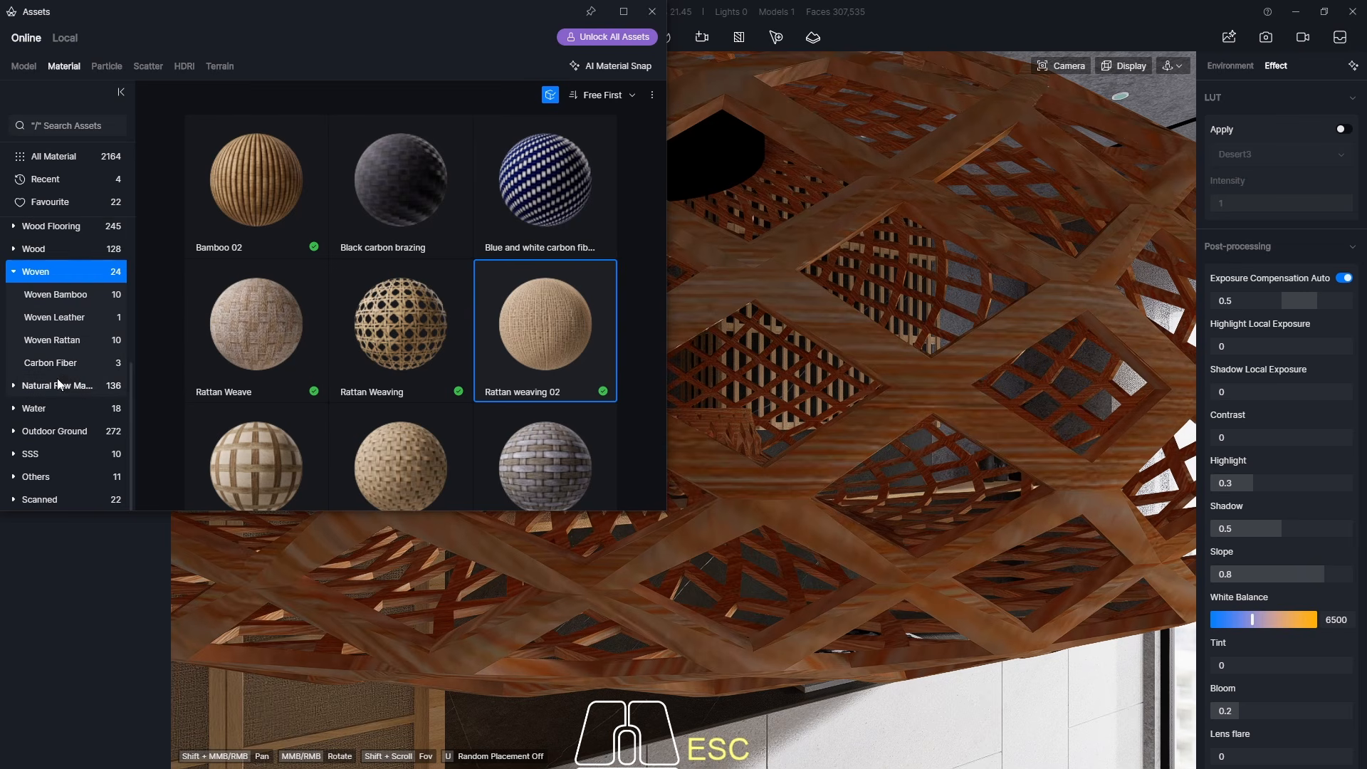
{"action": "left_click", "coordinate": [63, 249]}
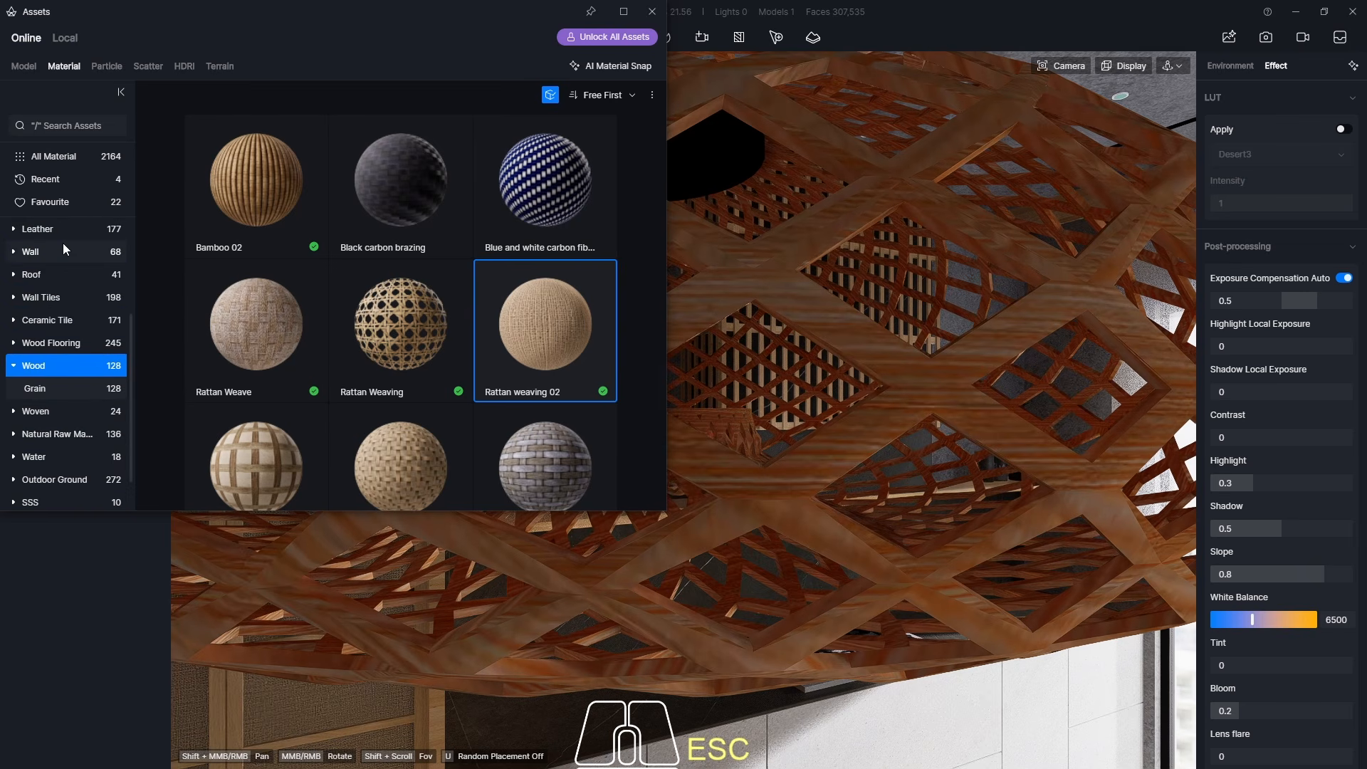
{"action": "scroll", "coordinate": [315, 400], "scroll_direction": "down", "scroll_amount": 2}
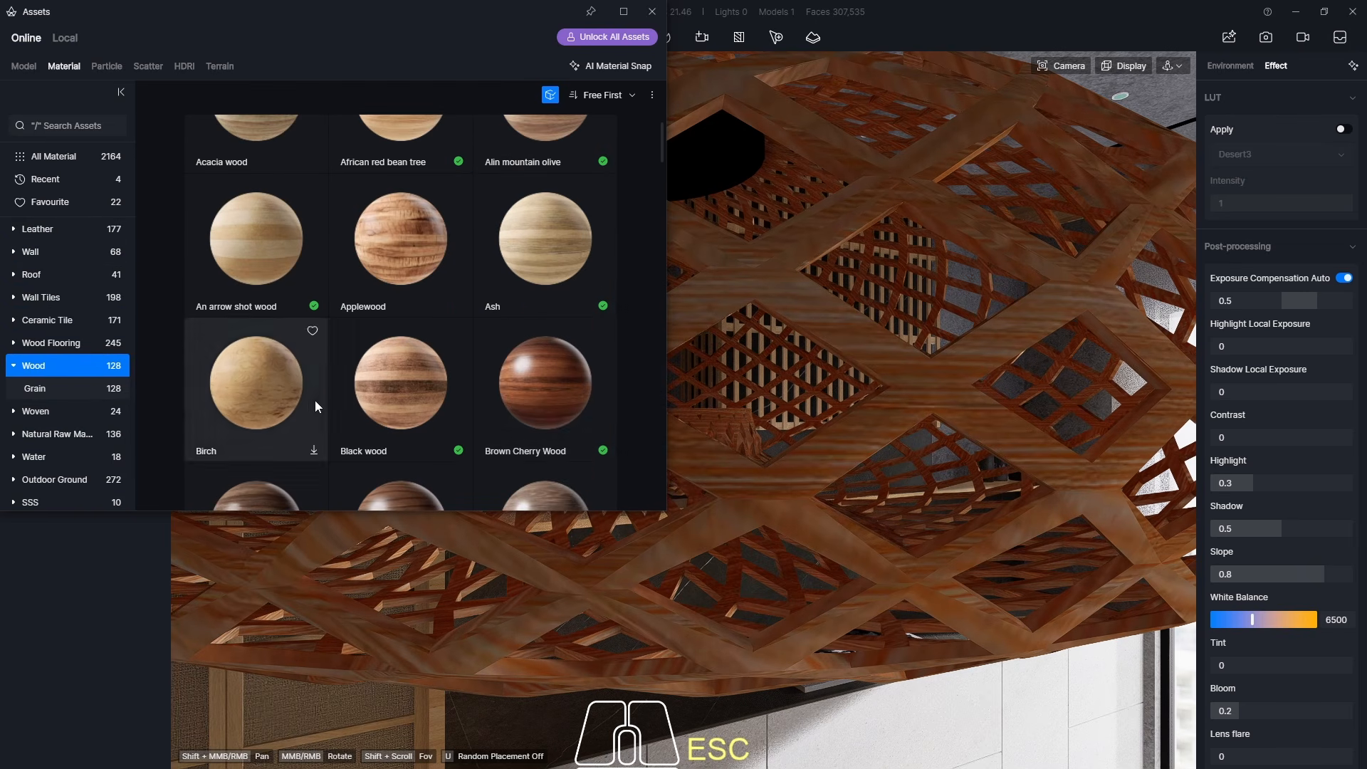
{"action": "scroll", "coordinate": [539, 420], "scroll_direction": "down", "scroll_amount": 2}
{"action": "scroll", "coordinate": [539, 420], "scroll_direction": "down", "scroll_amount": 3}
{"action": "scroll", "coordinate": [540, 418], "scroll_direction": "up", "scroll_amount": 3}
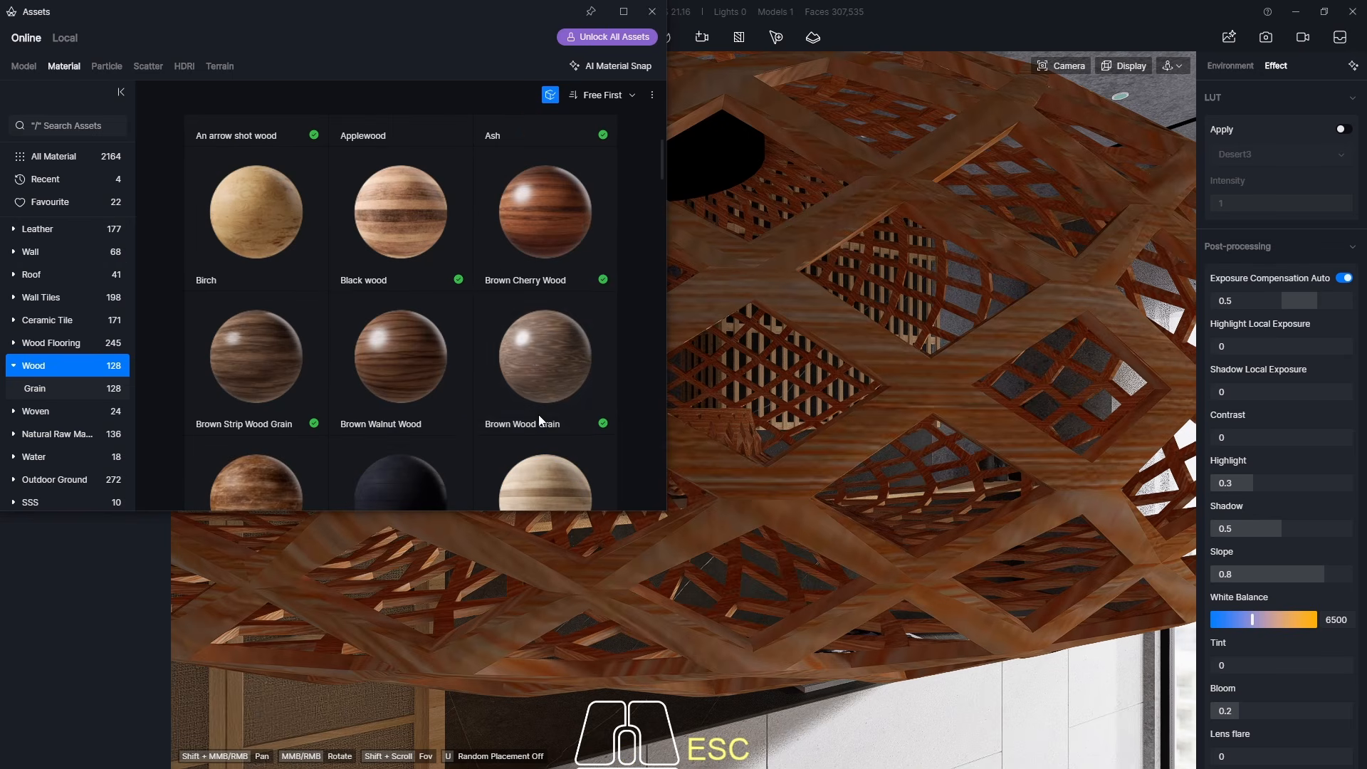
{"action": "scroll", "coordinate": [528, 360], "scroll_direction": "down", "scroll_amount": 6}
{"action": "scroll", "coordinate": [528, 366], "scroll_direction": "up", "scroll_amount": 3}
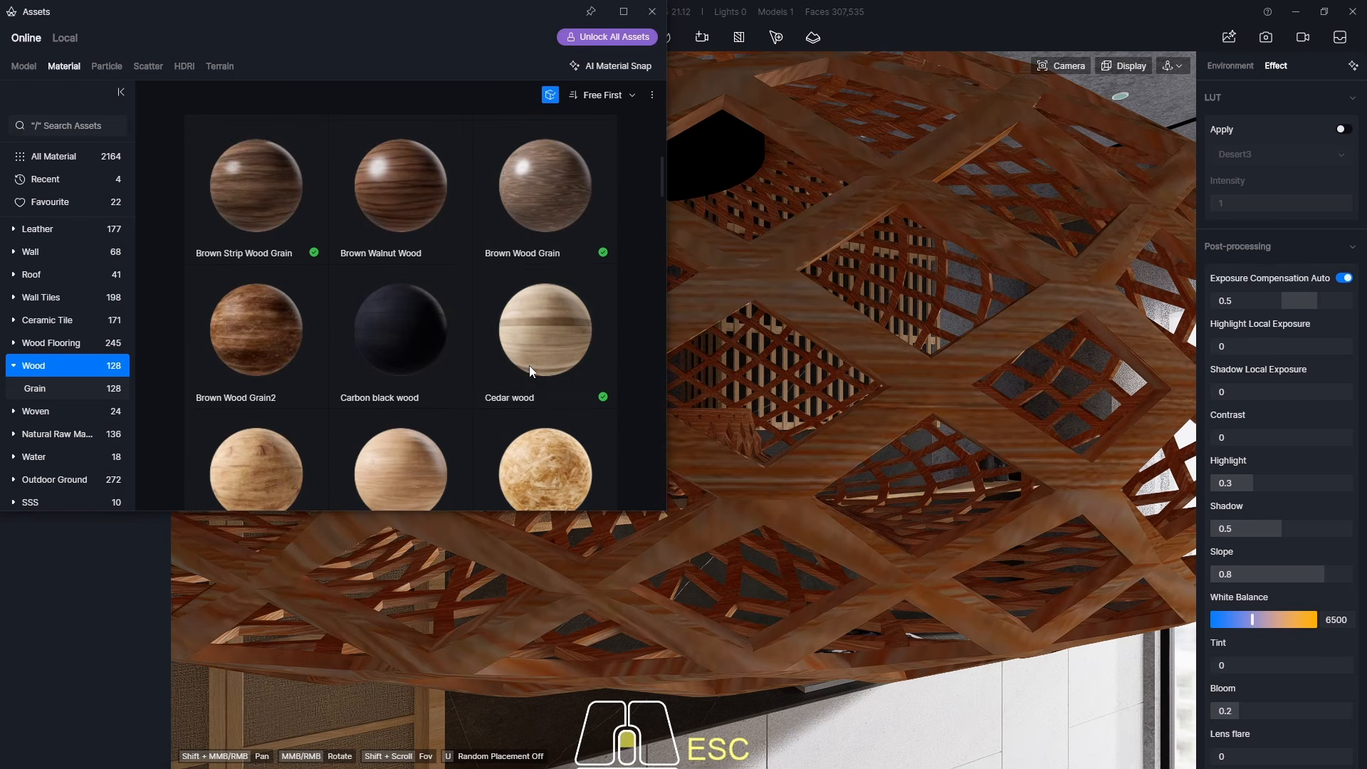
{"action": "left_click", "coordinate": [536, 287]}
{"action": "left_click", "coordinate": [652, 11]}
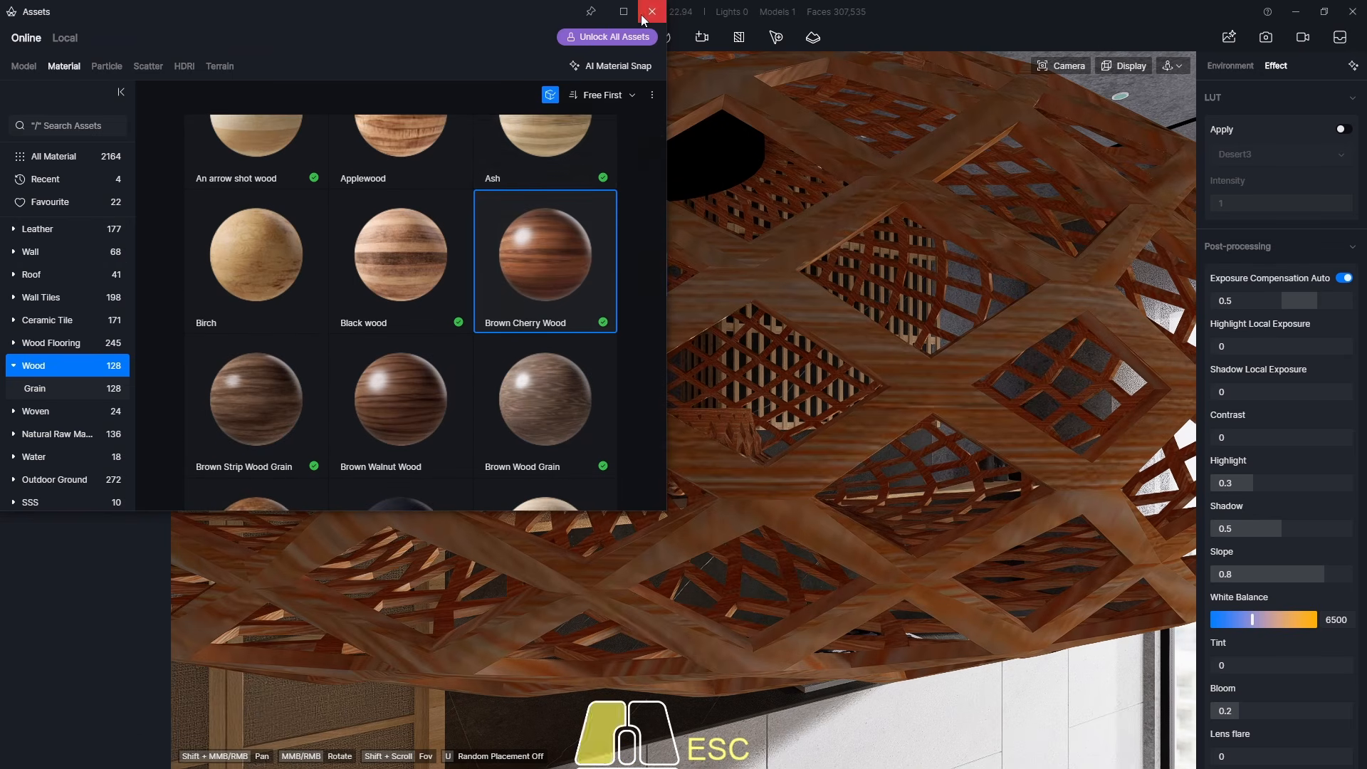
{"action": "left_click", "coordinate": [764, 262]}
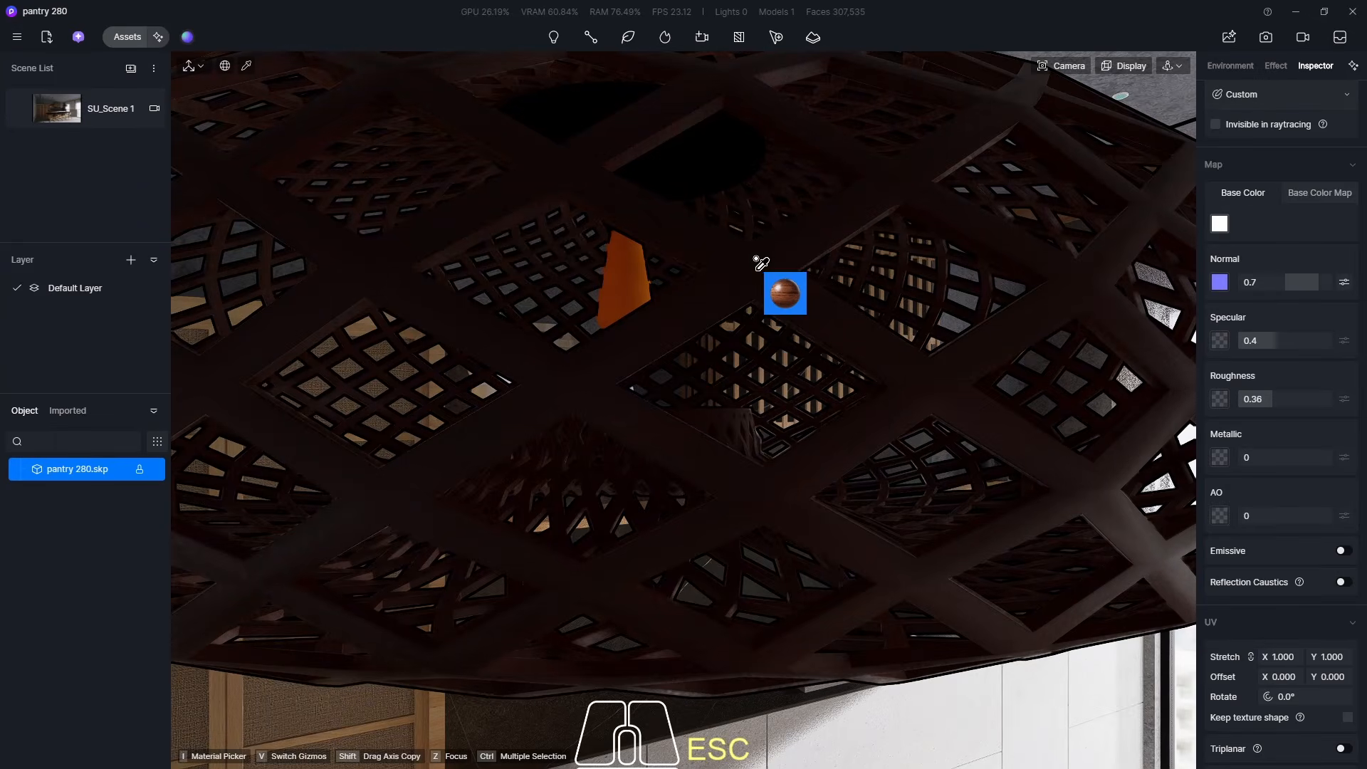
- Check the pendant lamps' new wood from several distances, deselect the material and restore the SU_Scene 1 view
{"action": "scroll", "coordinate": [737, 321], "scroll_direction": "down", "scroll_amount": 8}
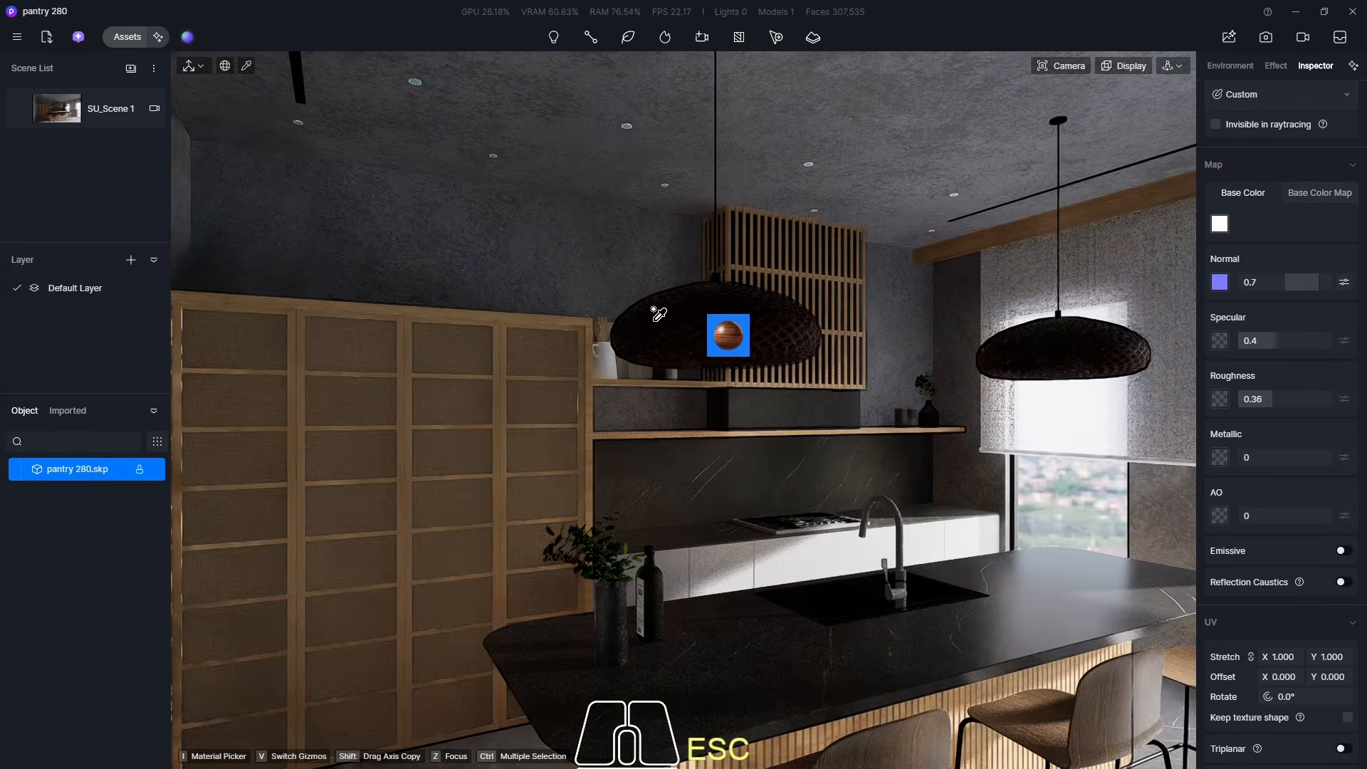
{"action": "scroll", "coordinate": [655, 314], "scroll_direction": "up", "scroll_amount": 8}
{"action": "scroll", "coordinate": [747, 324], "scroll_direction": "down", "scroll_amount": 5}
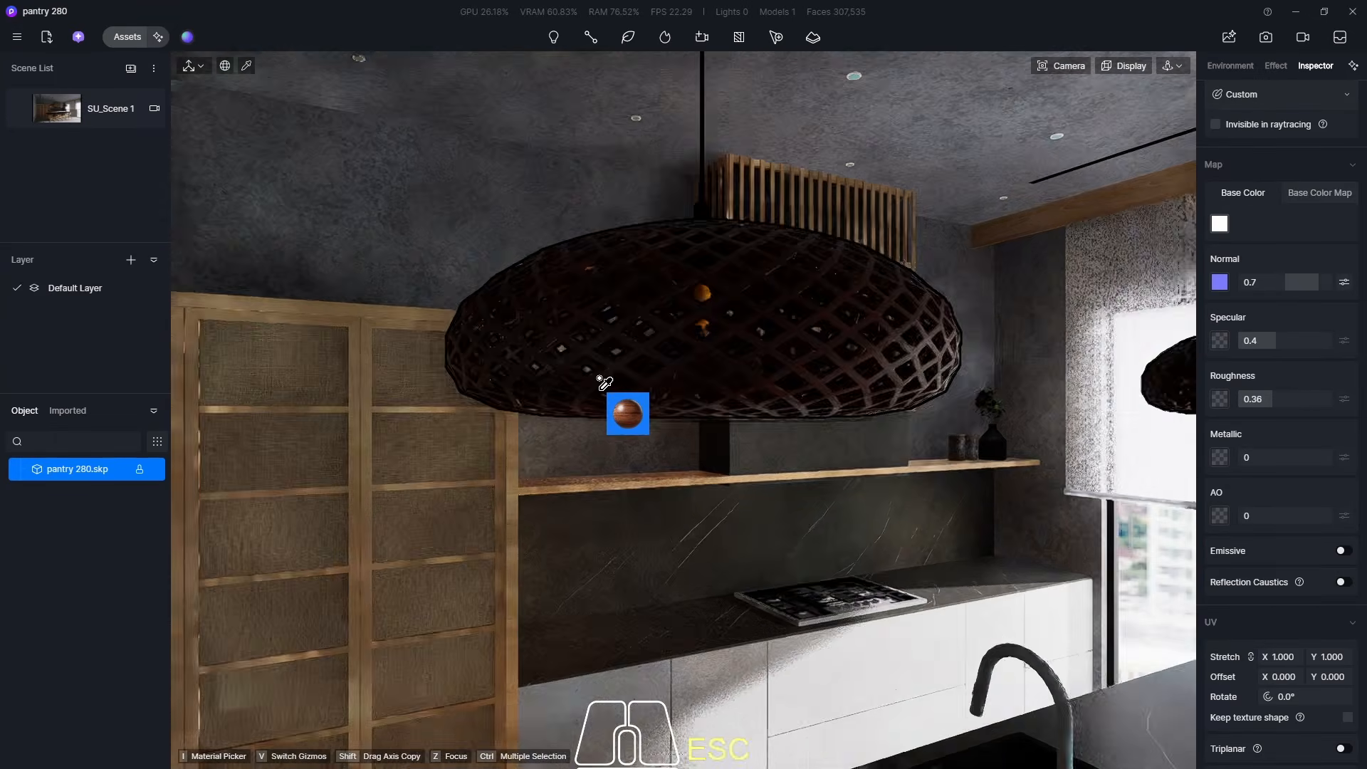
{"action": "scroll", "coordinate": [620, 392], "scroll_direction": "down", "scroll_amount": 10}
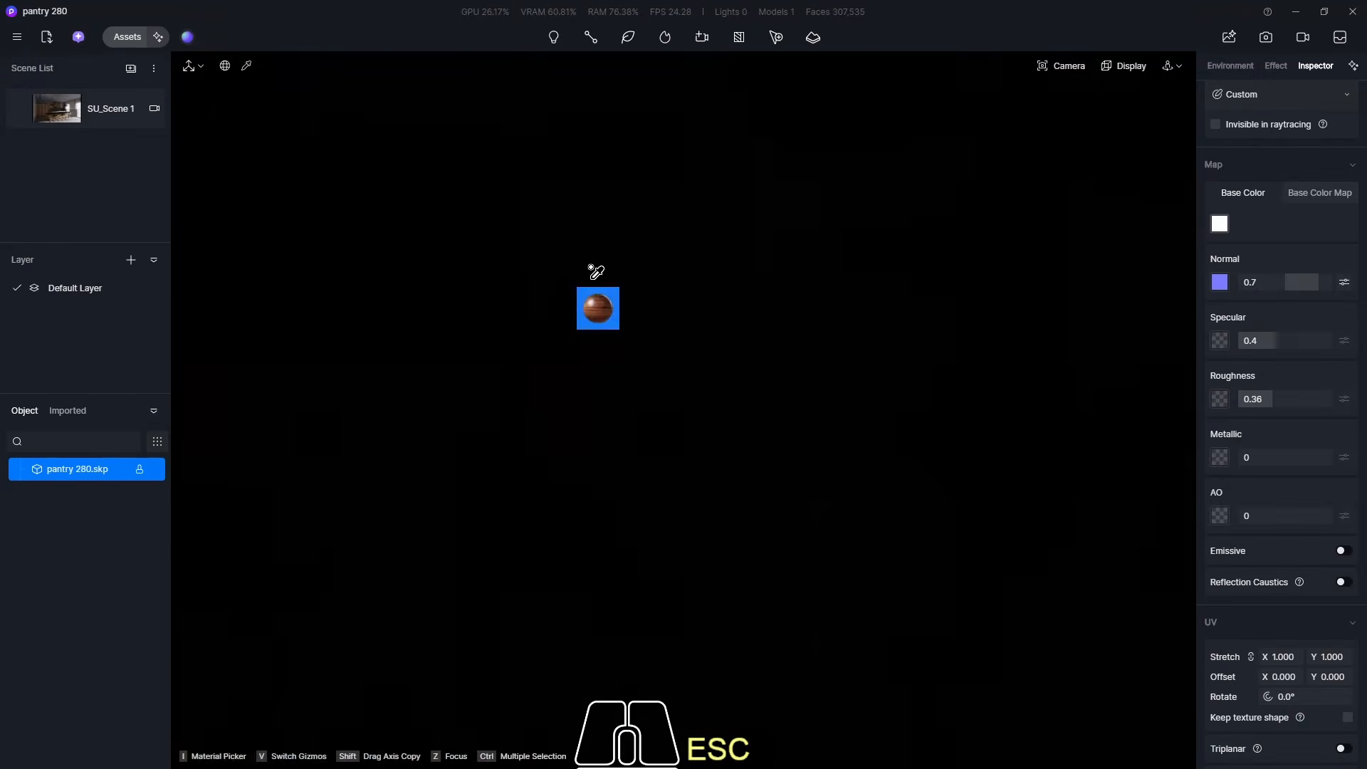
{"action": "key", "text": "Escape"}
{"action": "scroll", "coordinate": [609, 405], "scroll_direction": "up", "scroll_amount": 10}
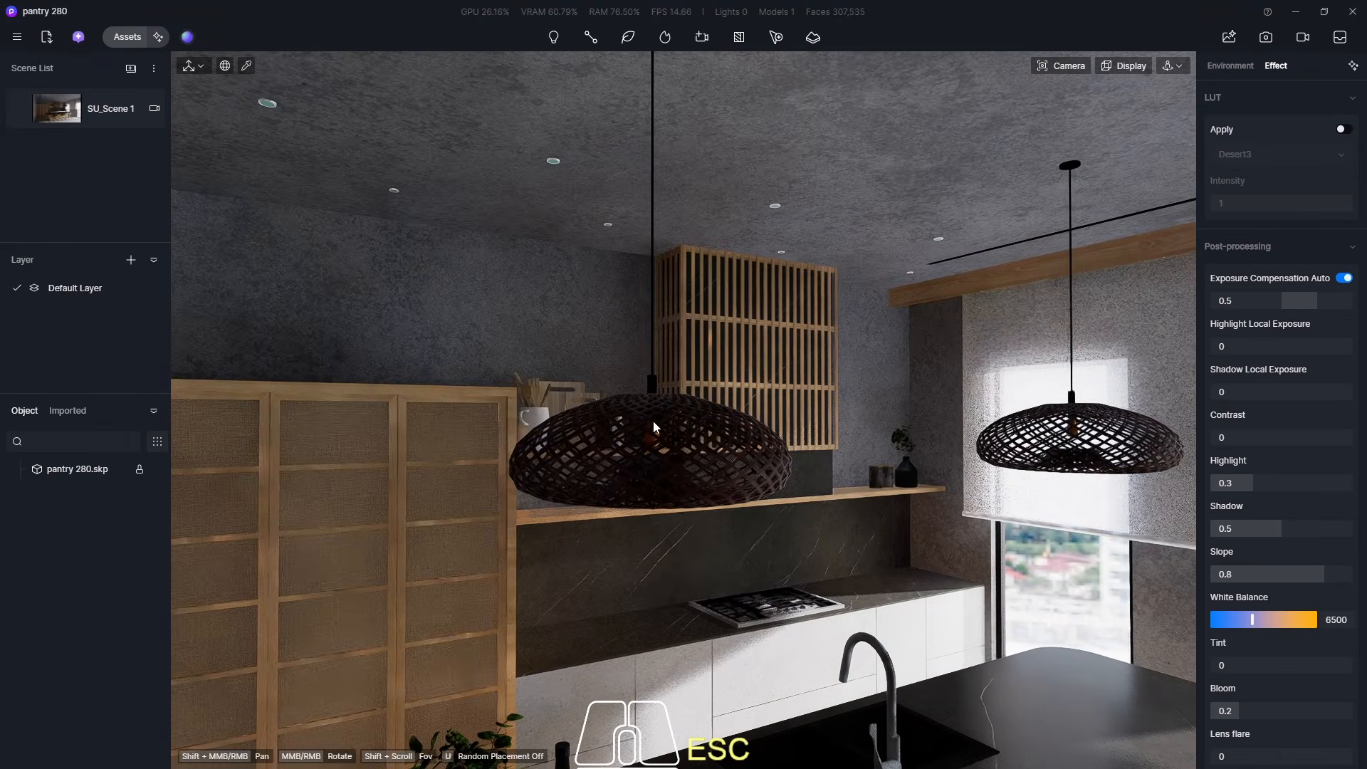
{"action": "left_click", "coordinate": [59, 112]}
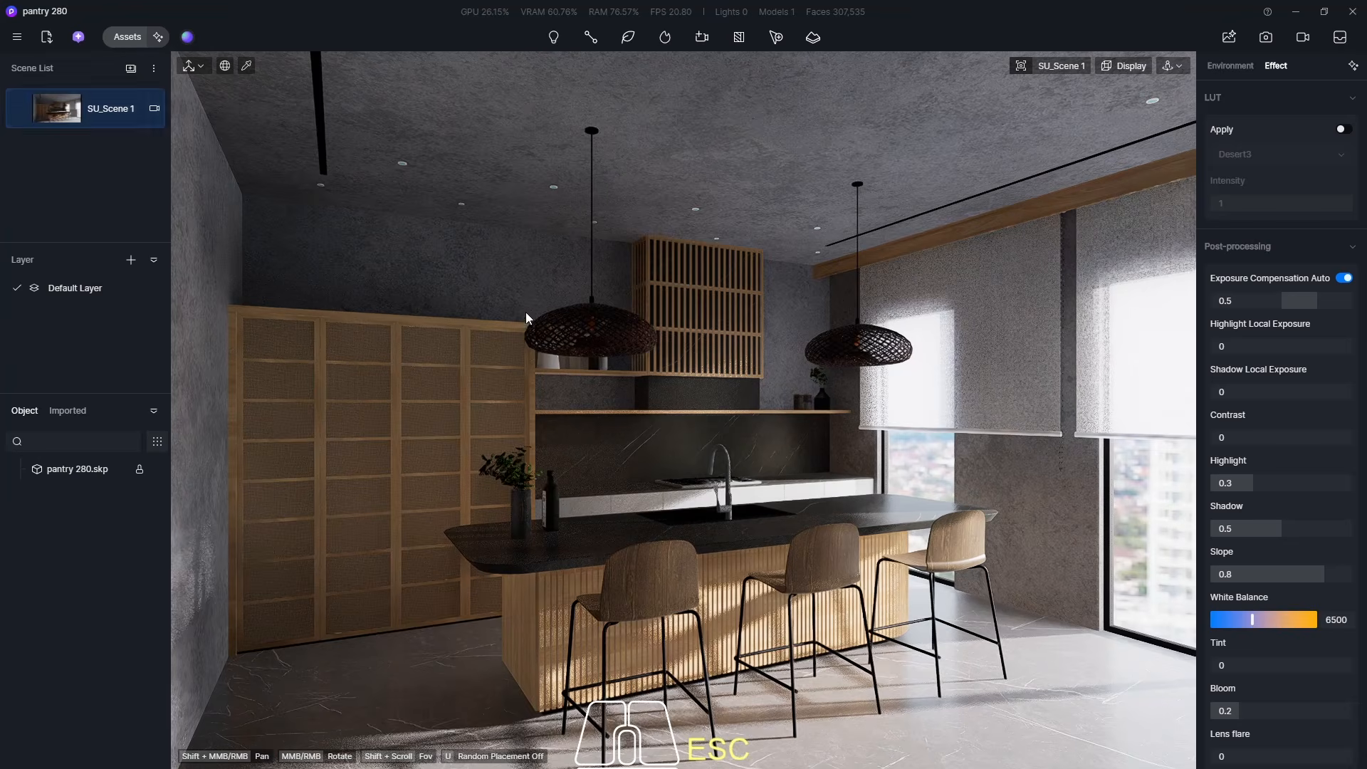
- Apply Light Brown Maple from the Wood category of the online material library to the pendant lamps' woven shades
{"action": "scroll", "coordinate": [613, 334], "scroll_direction": "up", "scroll_amount": 6}
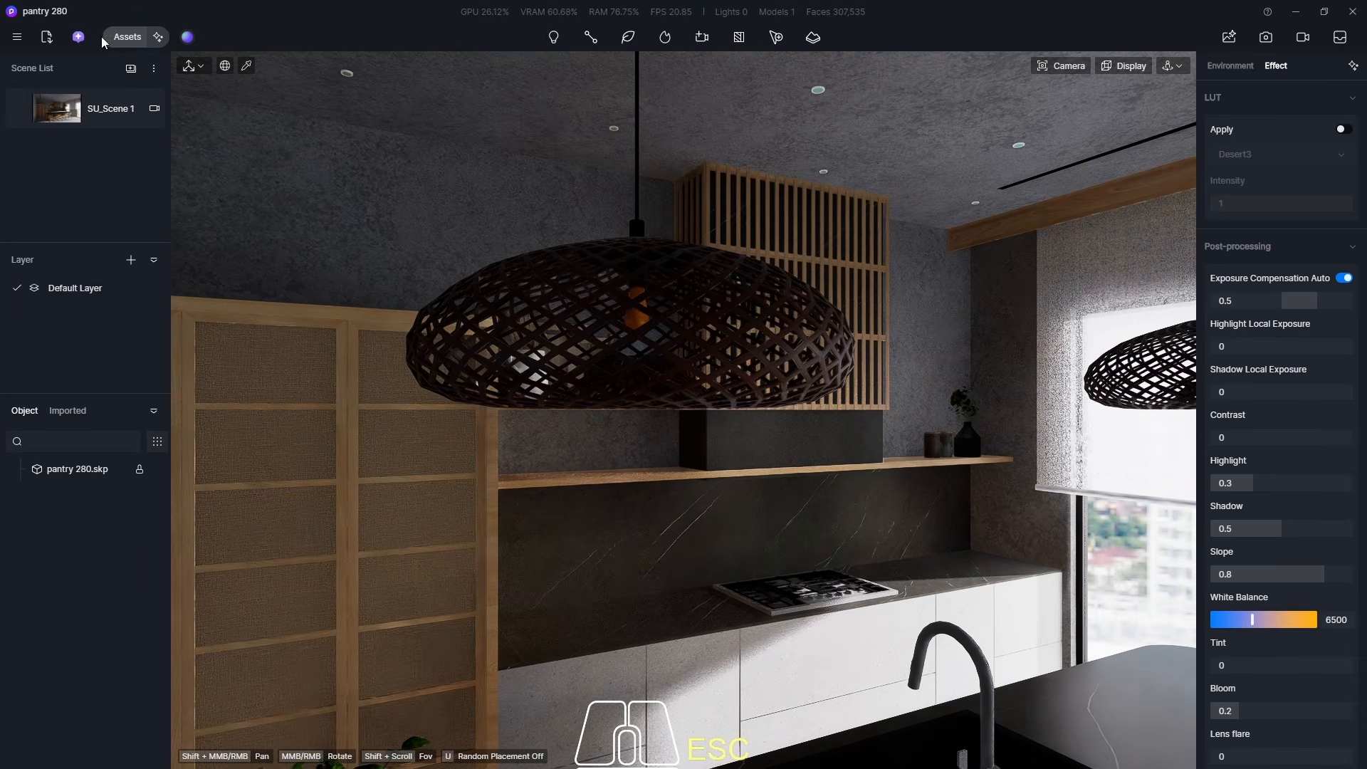
{"action": "left_click", "coordinate": [117, 37]}
{"action": "scroll", "coordinate": [243, 319], "scroll_direction": "down", "scroll_amount": 3}
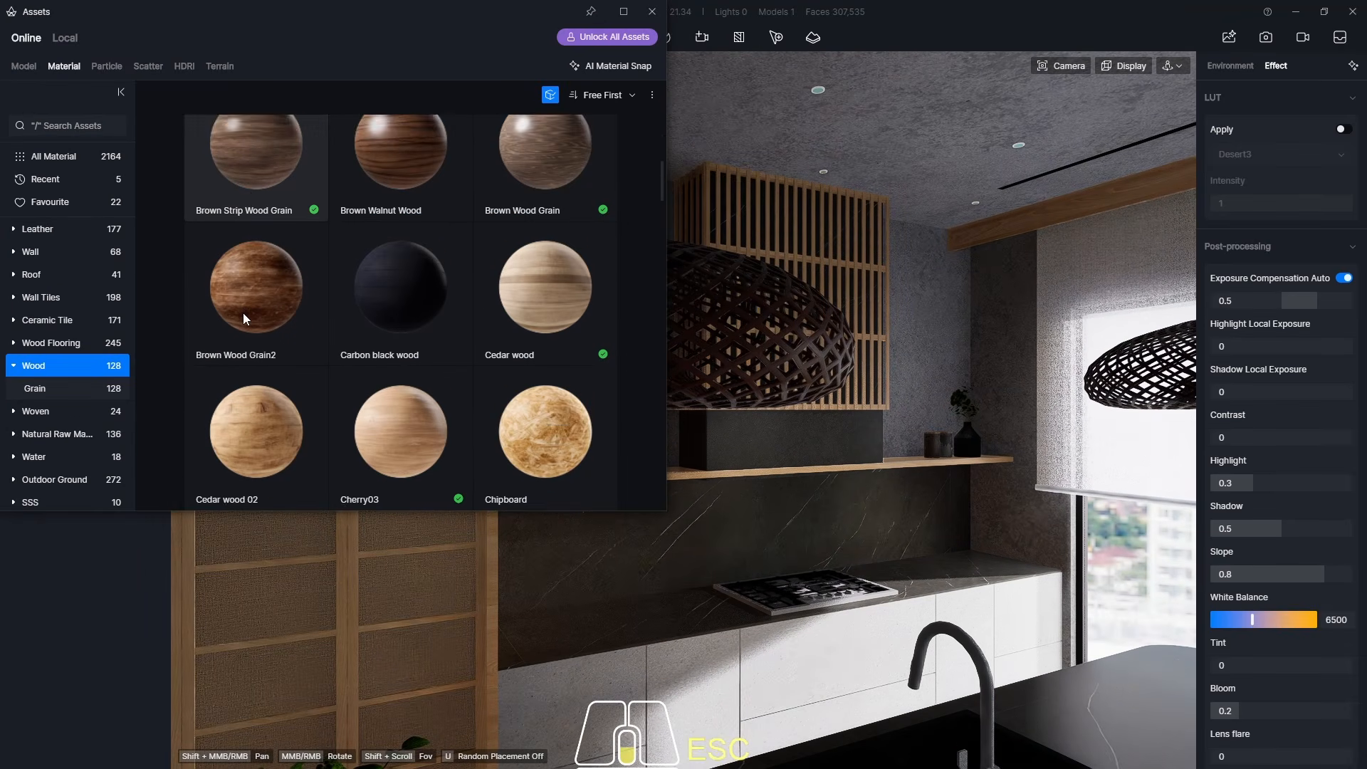
{"action": "scroll", "coordinate": [244, 318], "scroll_direction": "down", "scroll_amount": 2}
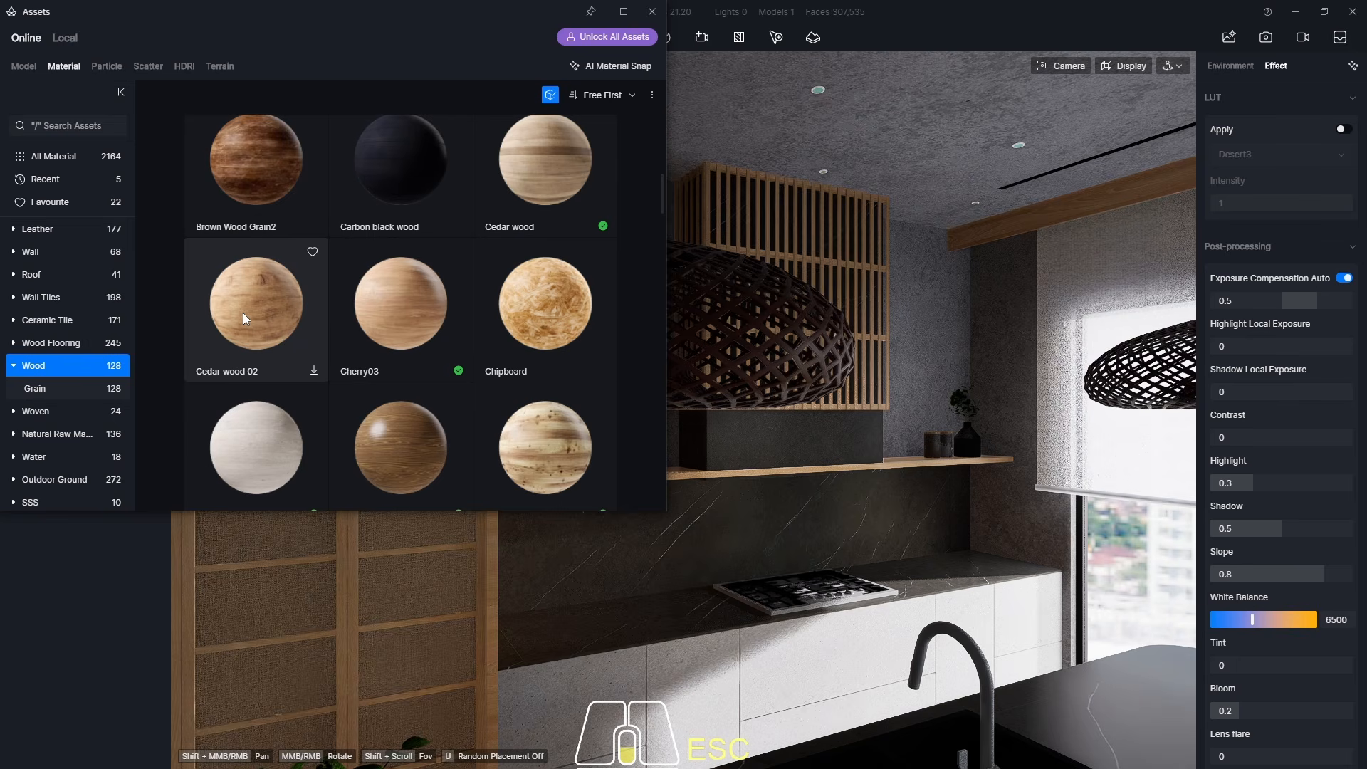
{"action": "scroll", "coordinate": [244, 318], "scroll_direction": "down", "scroll_amount": 3}
{"action": "scroll", "coordinate": [244, 318], "scroll_direction": "down", "scroll_amount": 8}
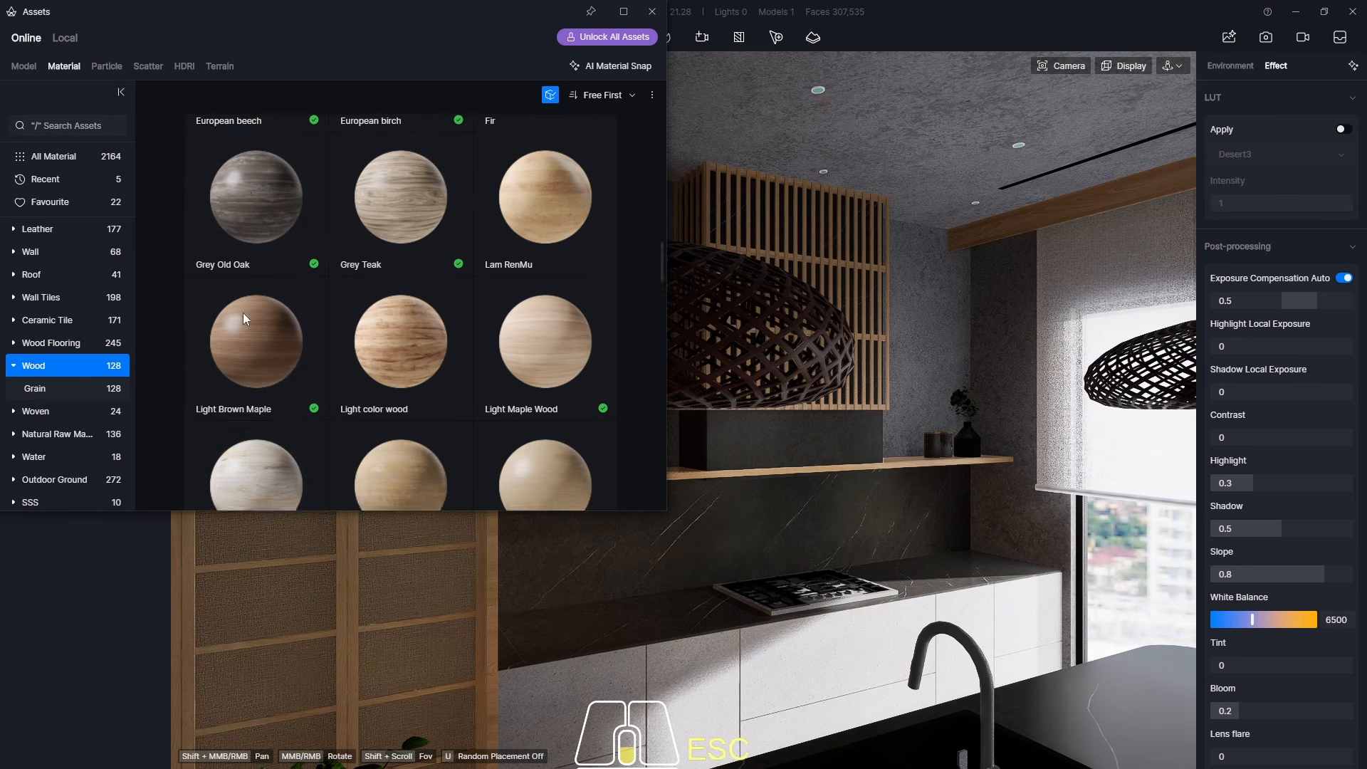
{"action": "left_click", "coordinate": [240, 289]}
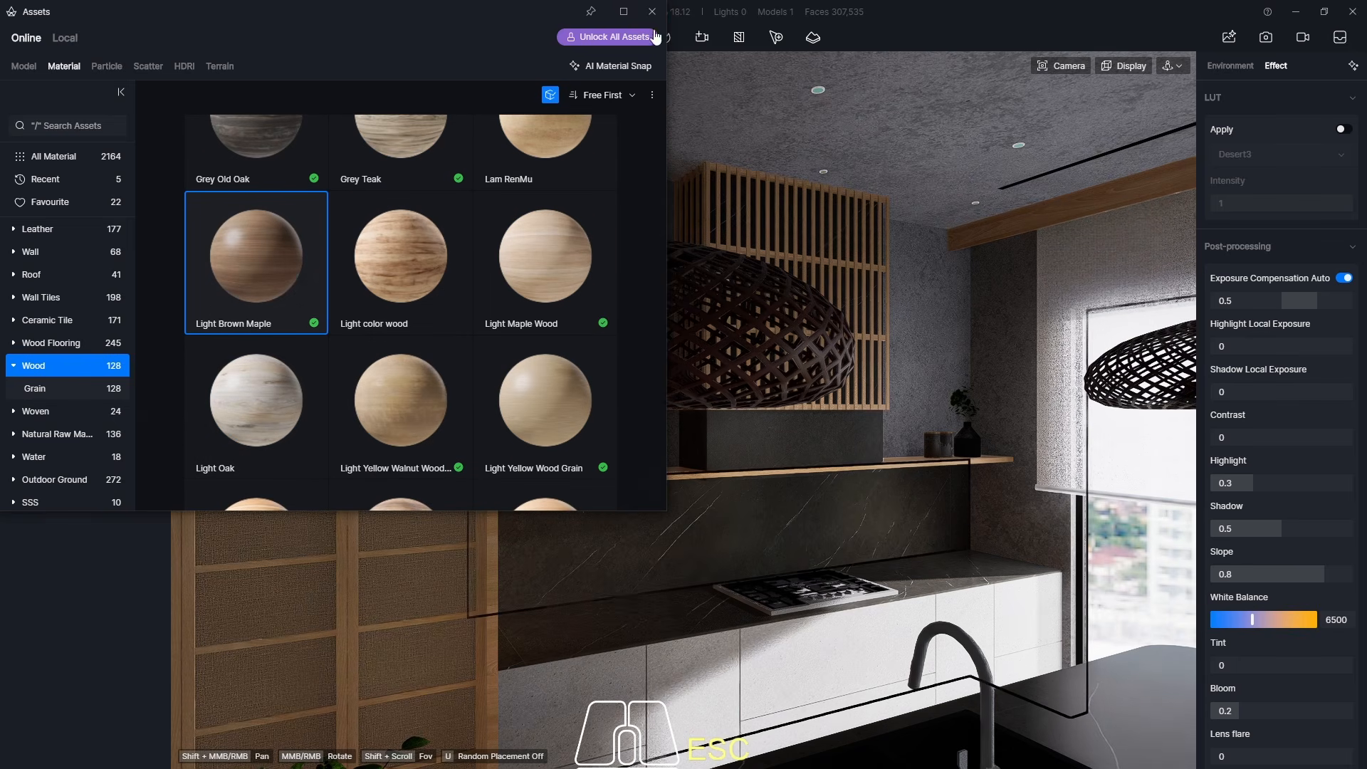
{"action": "left_click", "coordinate": [653, 11]}
{"action": "scroll", "coordinate": [652, 318], "scroll_direction": "up", "scroll_amount": 5}
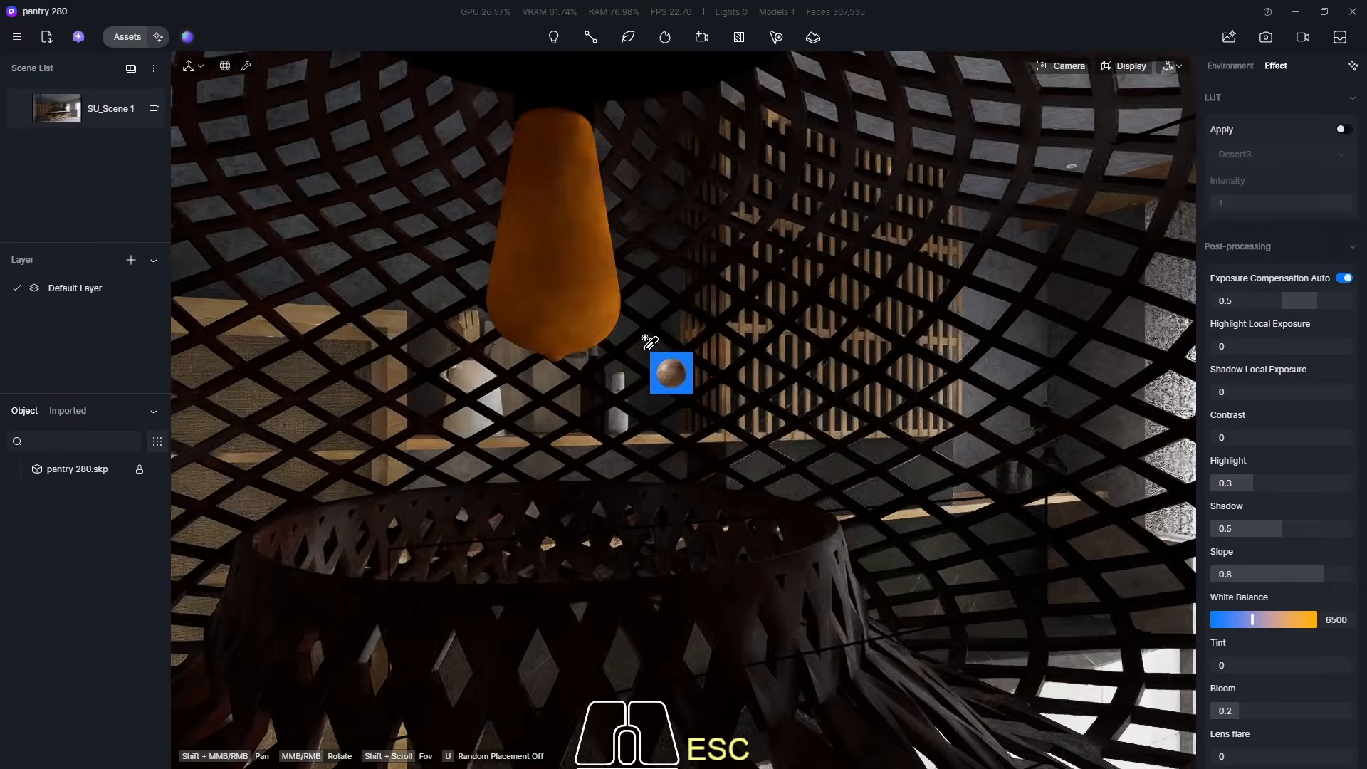
{"action": "scroll", "coordinate": [644, 348], "scroll_direction": "down", "scroll_amount": 3}
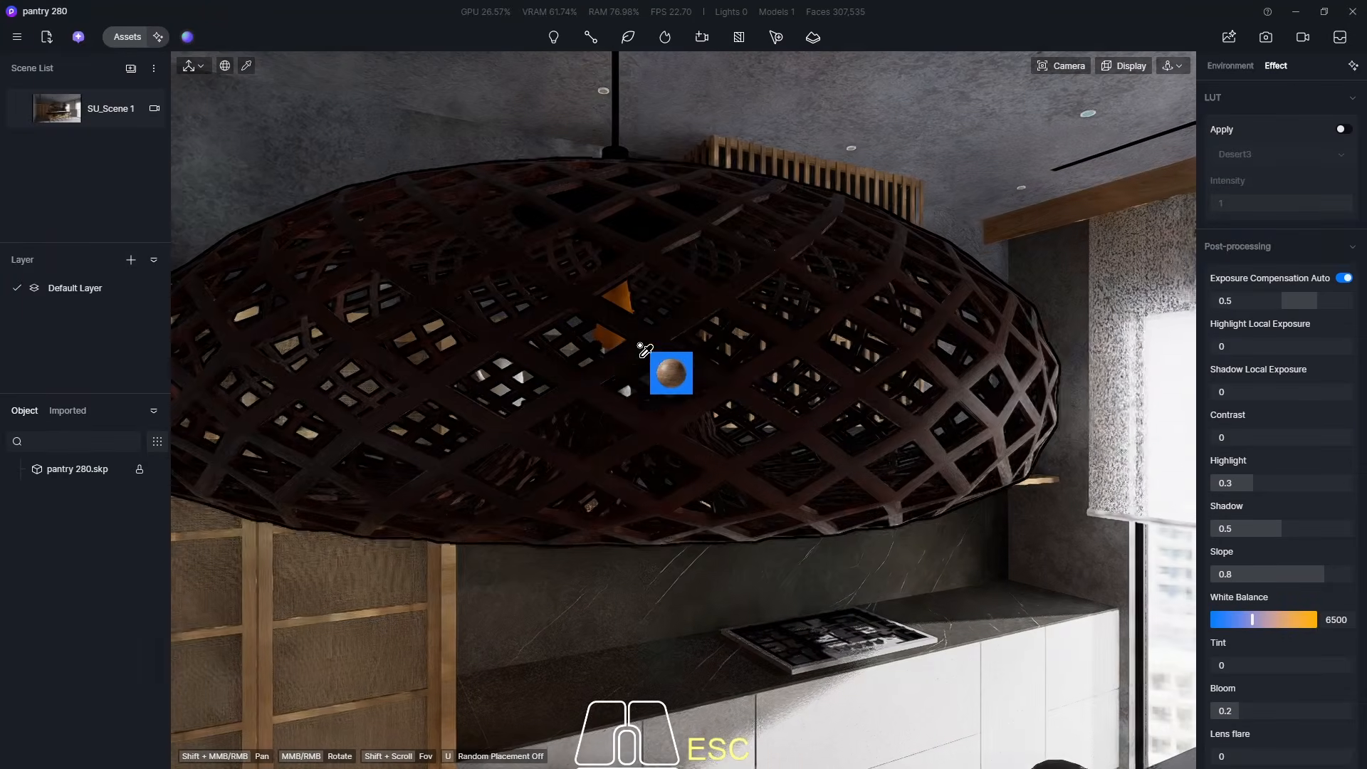
{"action": "left_click", "coordinate": [585, 376]}
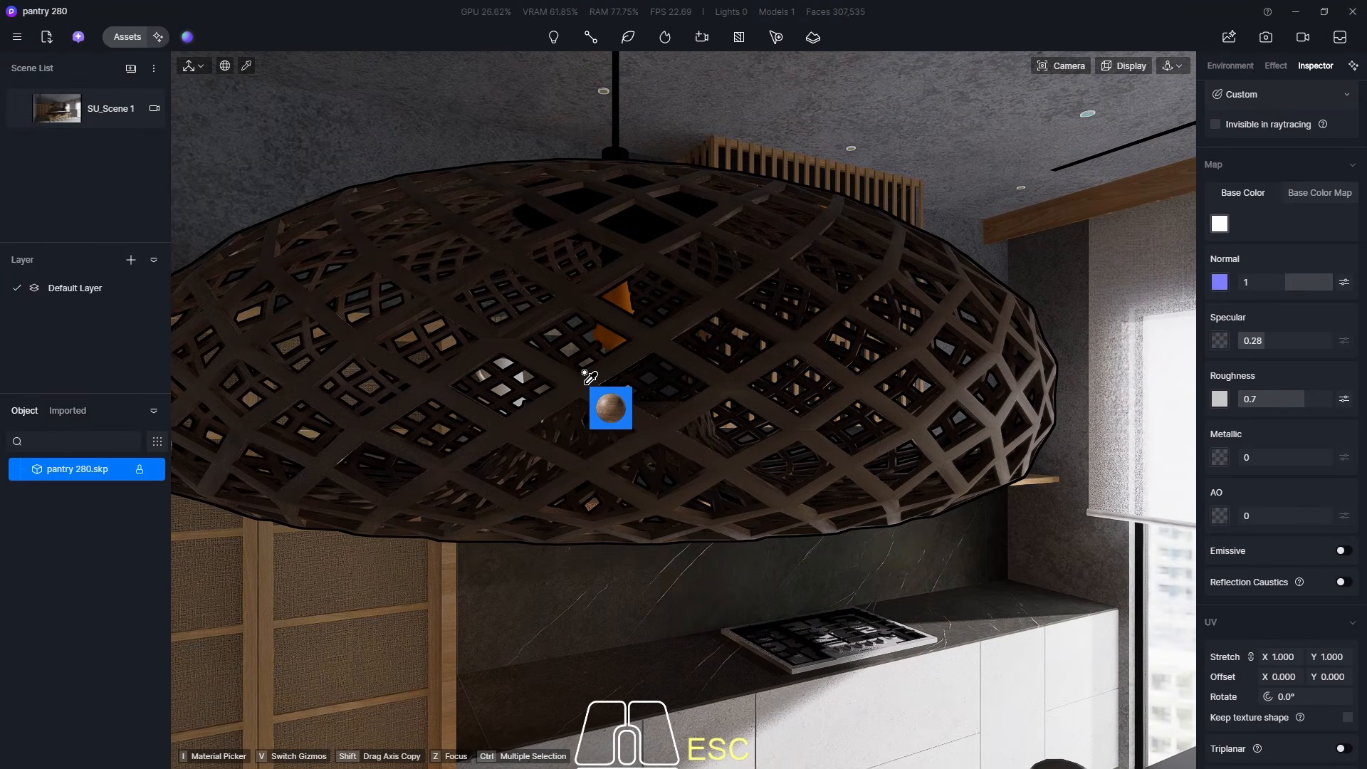
- Examine the maple texture on the pendant lamp's woven shade from inside, close up and at a distance
{"action": "scroll", "coordinate": [578, 400], "scroll_direction": "up", "scroll_amount": 4}
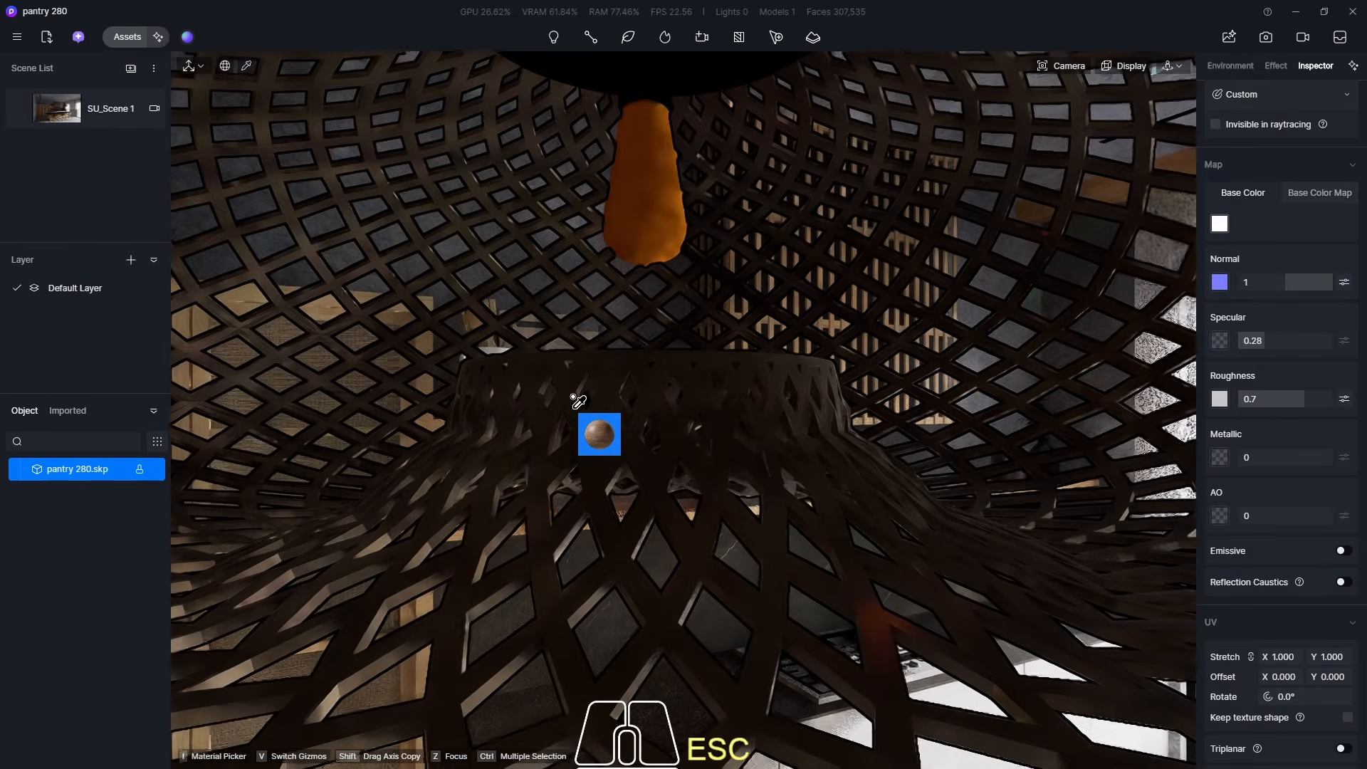
{"action": "scroll", "coordinate": [577, 399], "scroll_direction": "down", "scroll_amount": 3}
{"action": "scroll", "coordinate": [577, 400], "scroll_direction": "down", "scroll_amount": 3}
{"action": "scroll", "coordinate": [578, 402], "scroll_direction": "up", "scroll_amount": 6}
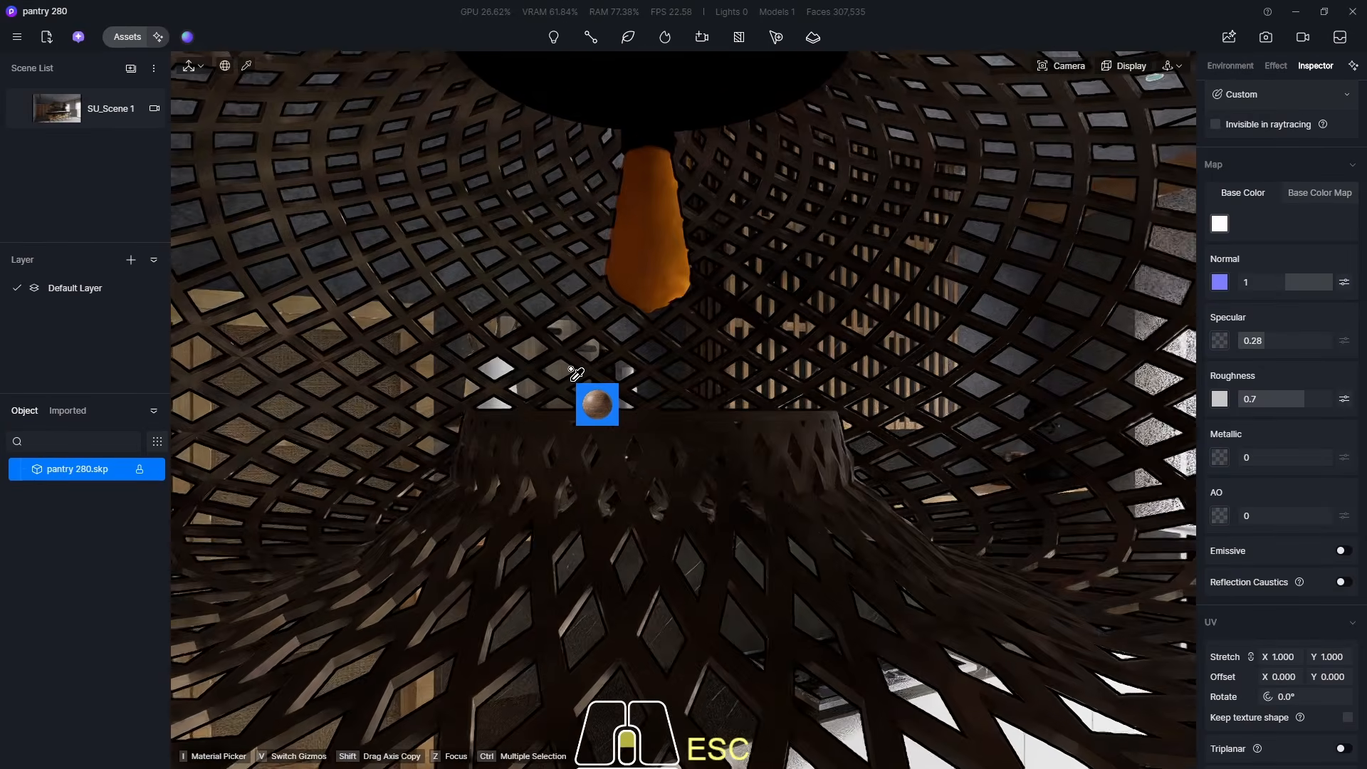
{"action": "scroll", "coordinate": [577, 388], "scroll_direction": "down", "scroll_amount": 4}
{"action": "scroll", "coordinate": [577, 374], "scroll_direction": "down", "scroll_amount": 4}
{"action": "scroll", "coordinate": [598, 342], "scroll_direction": "up", "scroll_amount": 7}
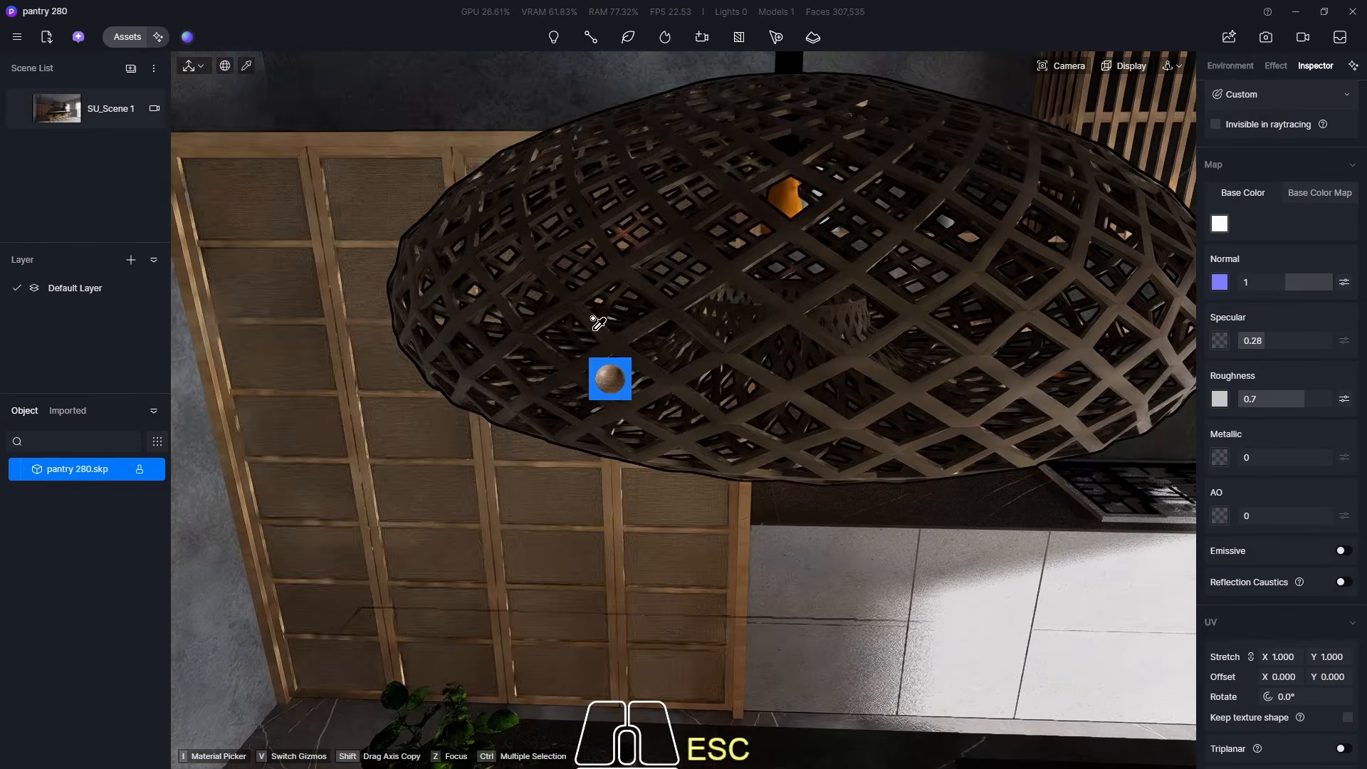
{"action": "scroll", "coordinate": [591, 289], "scroll_direction": "up", "scroll_amount": 3}
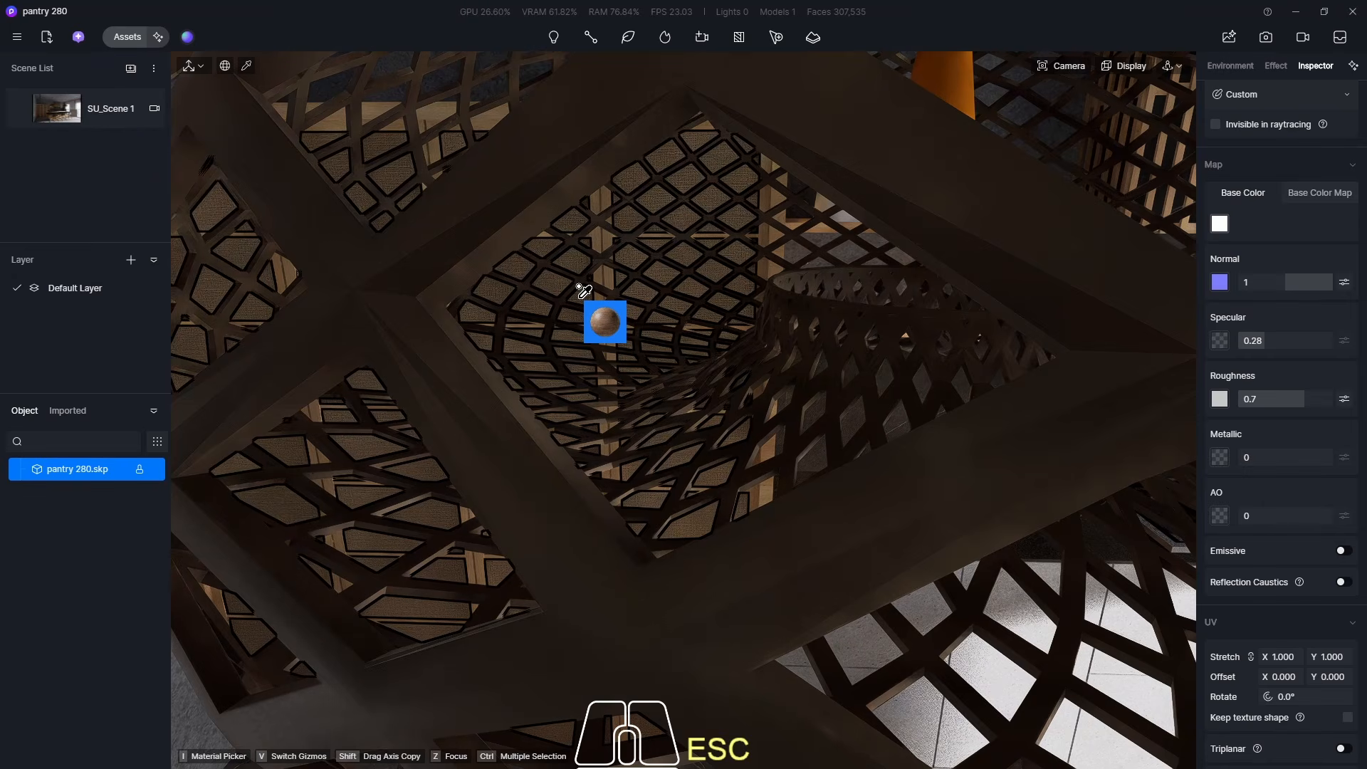
{"action": "scroll", "coordinate": [499, 342], "scroll_direction": "down", "scroll_amount": 2}
{"action": "scroll", "coordinate": [447, 386], "scroll_direction": "down", "scroll_amount": 6}
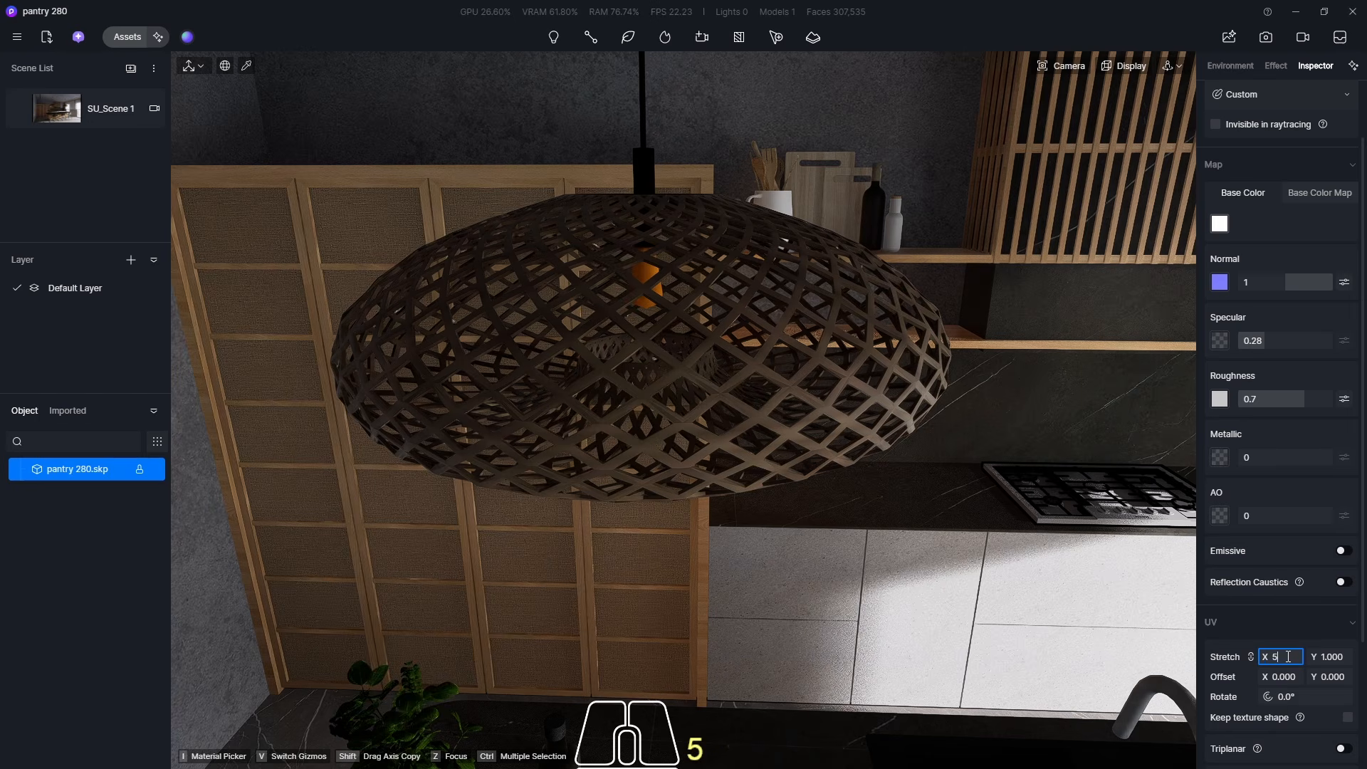
- Set the UV stretch of the lamp shades' maple material to 5 and check the grain at several distances
{"action": "key", "text": "Return"}
{"action": "scroll", "coordinate": [766, 470], "scroll_direction": "up", "scroll_amount": 8}
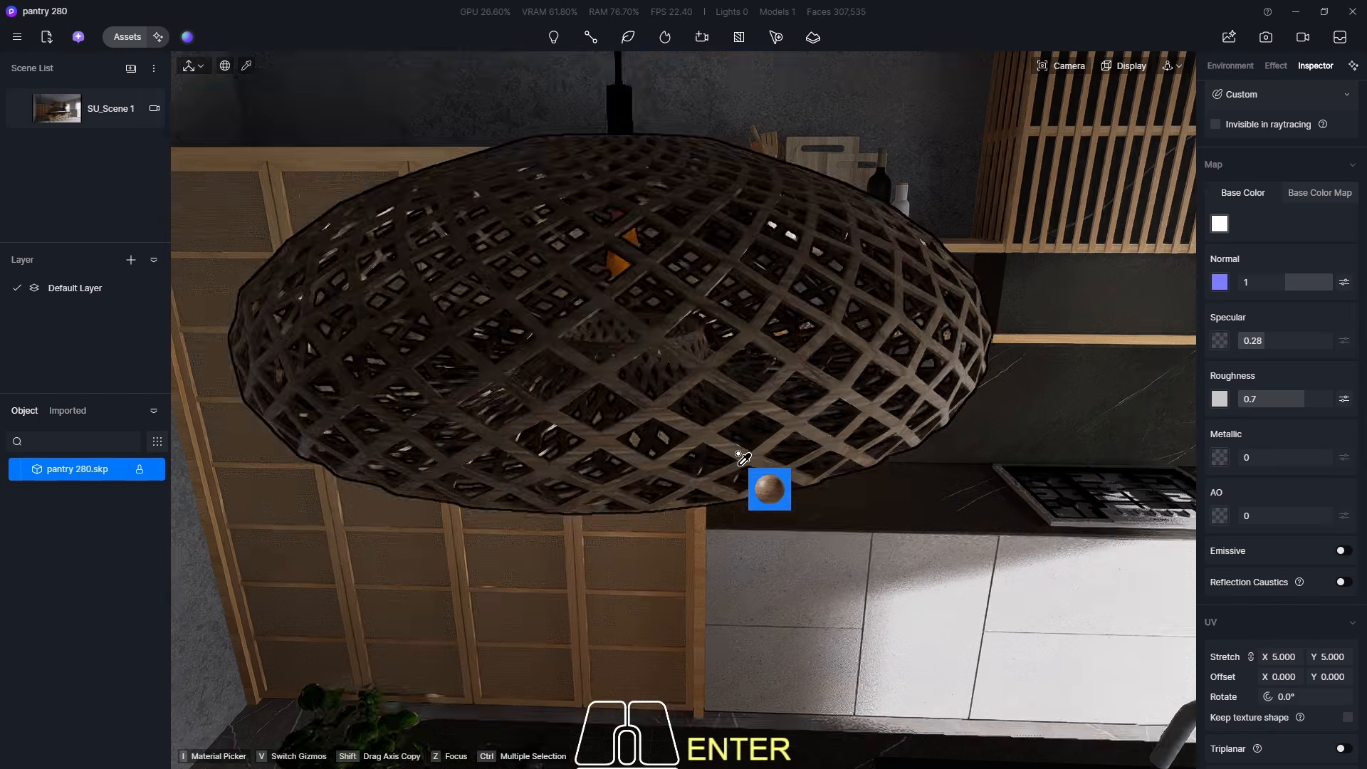
{"action": "scroll", "coordinate": [659, 421], "scroll_direction": "down", "scroll_amount": 8}
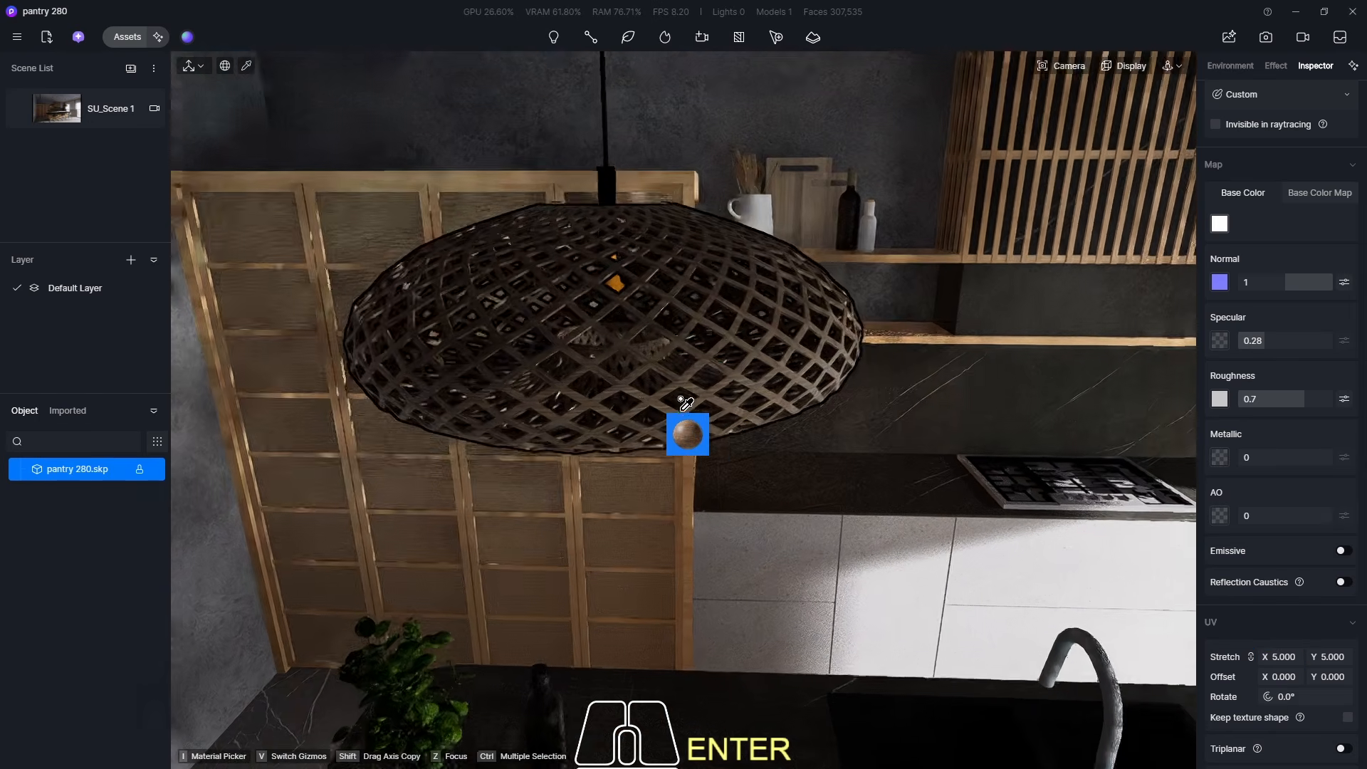
{"action": "scroll", "coordinate": [662, 317], "scroll_direction": "up", "scroll_amount": 8}
{"action": "scroll", "coordinate": [662, 313], "scroll_direction": "down", "scroll_amount": 10}
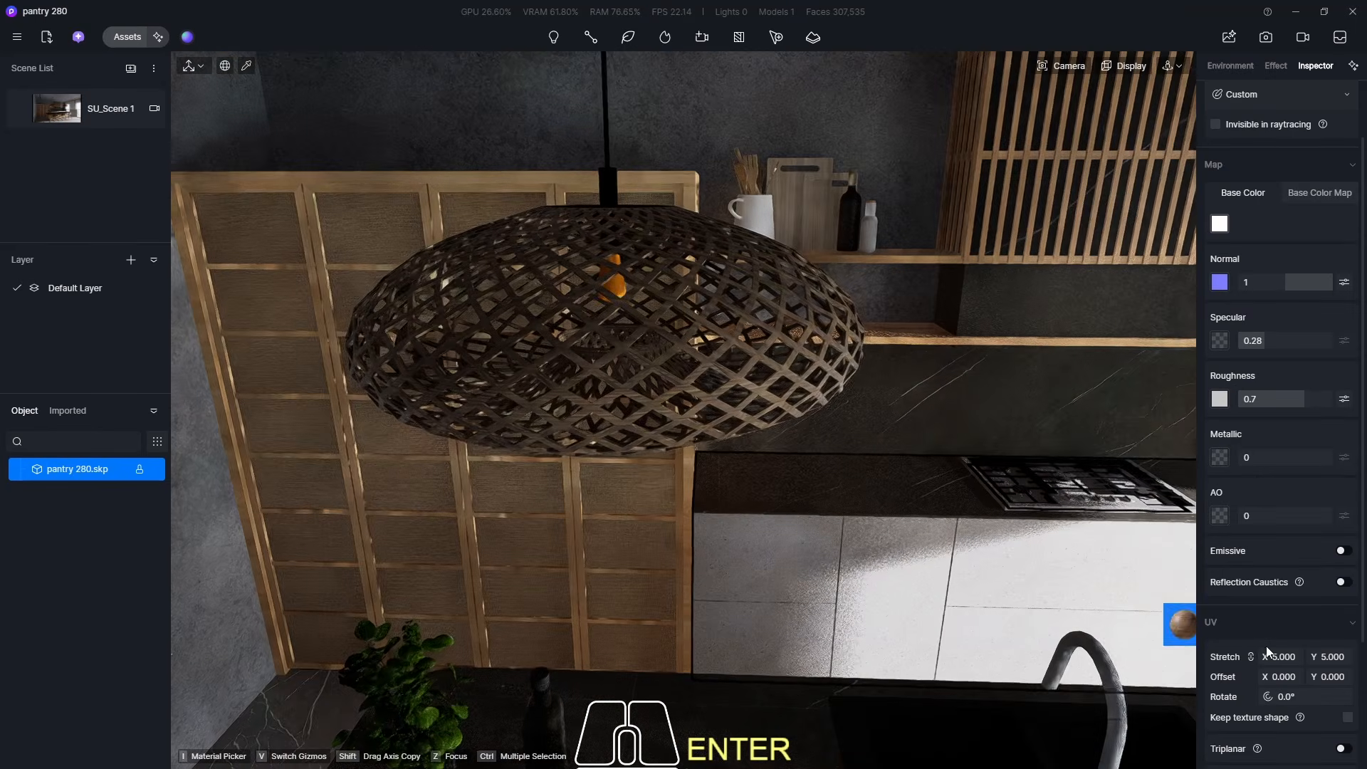
- Set the UV stretch of the lamp shades' maple material to 15 and check the grain close up
{"action": "left_click", "coordinate": [1285, 656]}
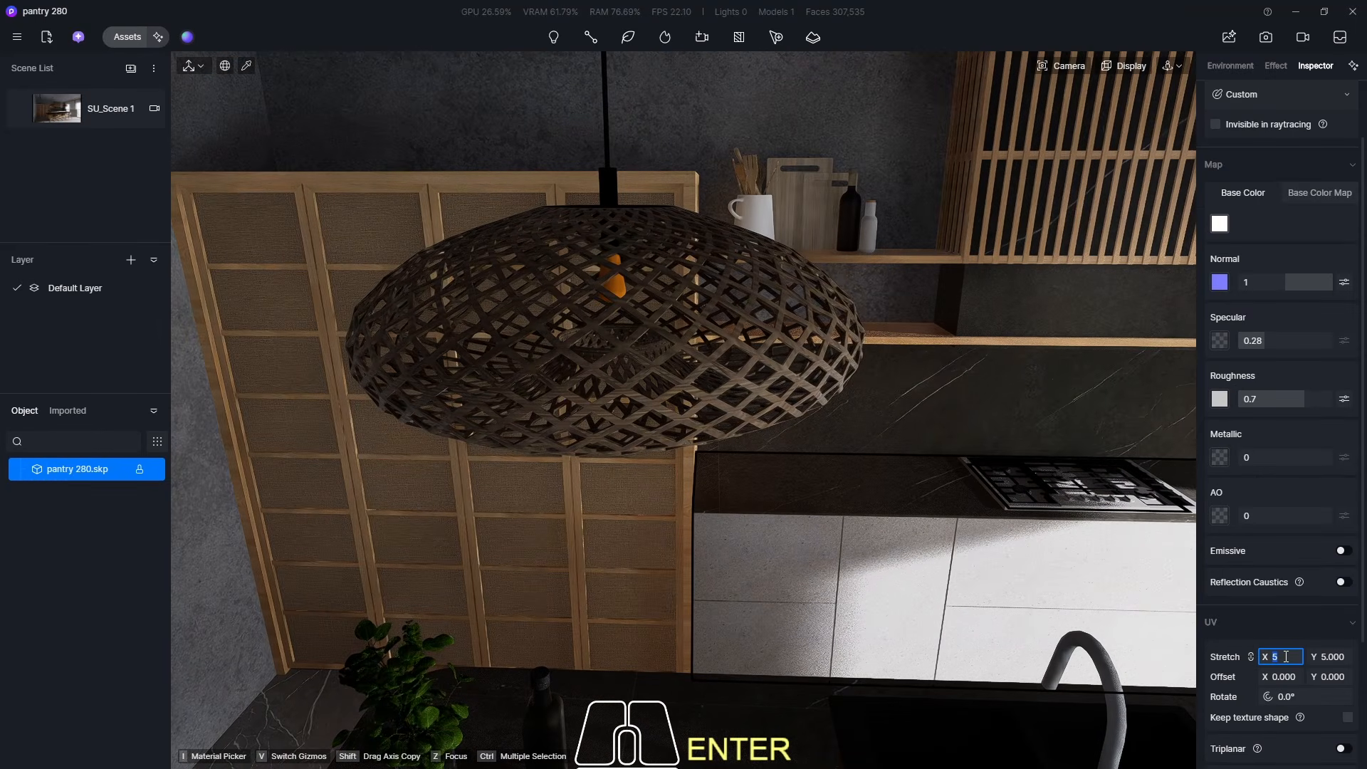
{"action": "key", "text": "Return"}
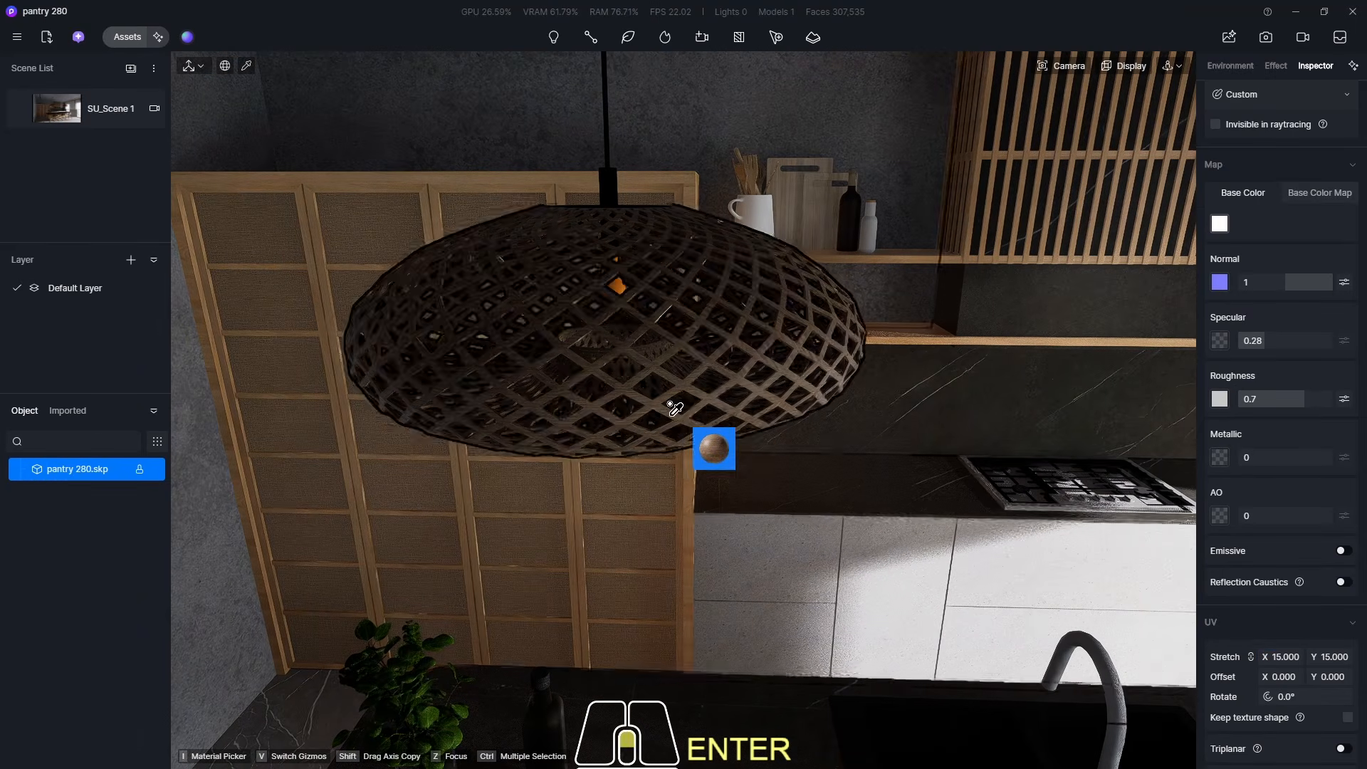
{"action": "scroll", "coordinate": [698, 423], "scroll_direction": "up", "scroll_amount": 5}
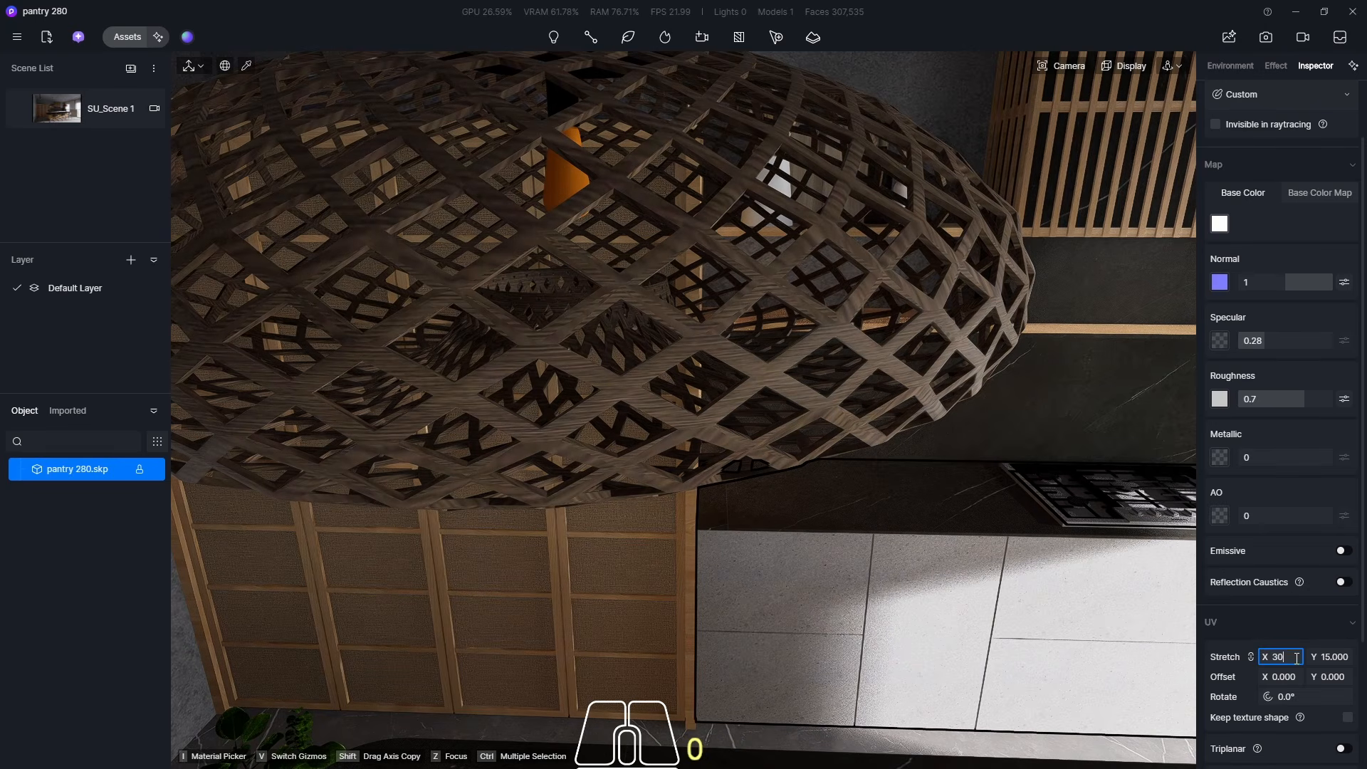
- Set the UV stretch of the lamp shades' maple material to 30
{"action": "left_click", "coordinate": [1296, 657]}
{"action": "type", "text": "30"}
{"action": "key", "text": "Return"}
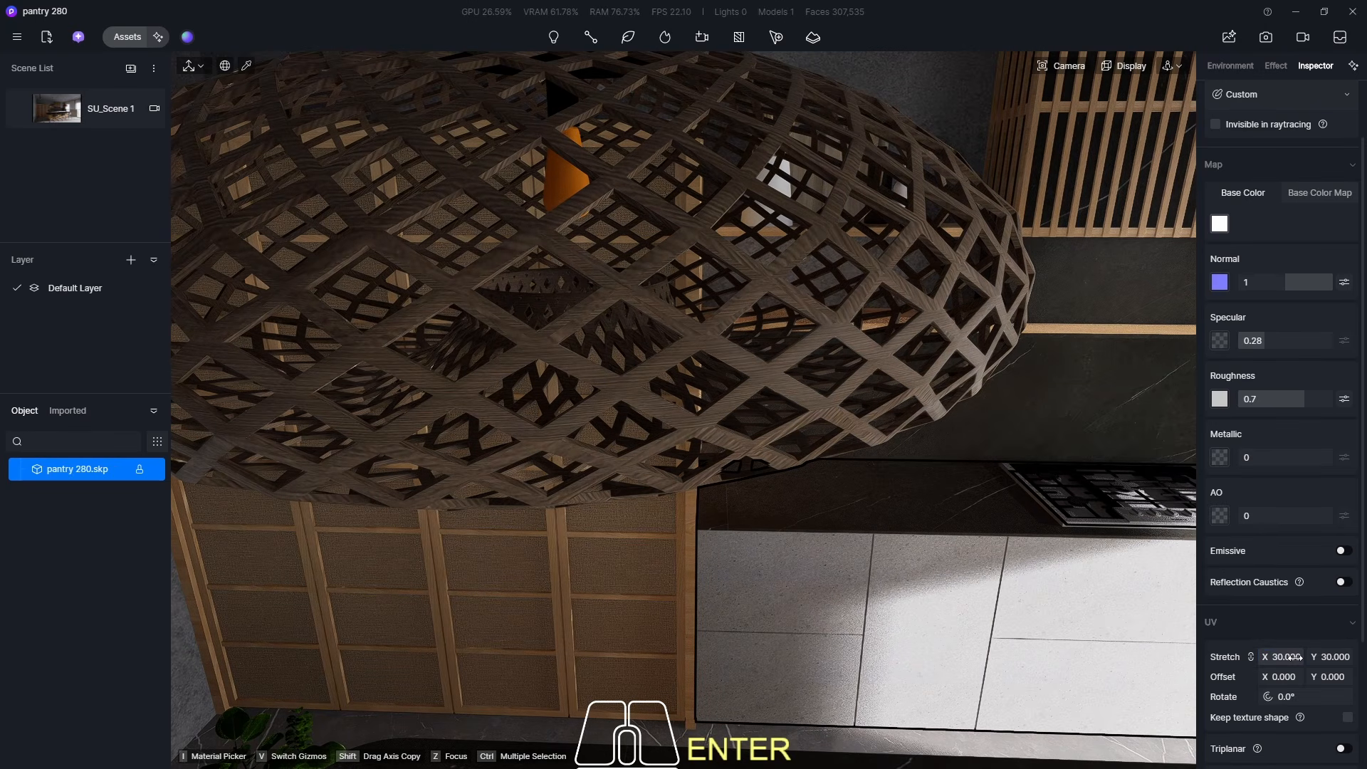
- Set the UV stretch of the lamp shades' maple material to 100
{"action": "left_click", "coordinate": [1291, 656]}
{"action": "type", "text": "100"}
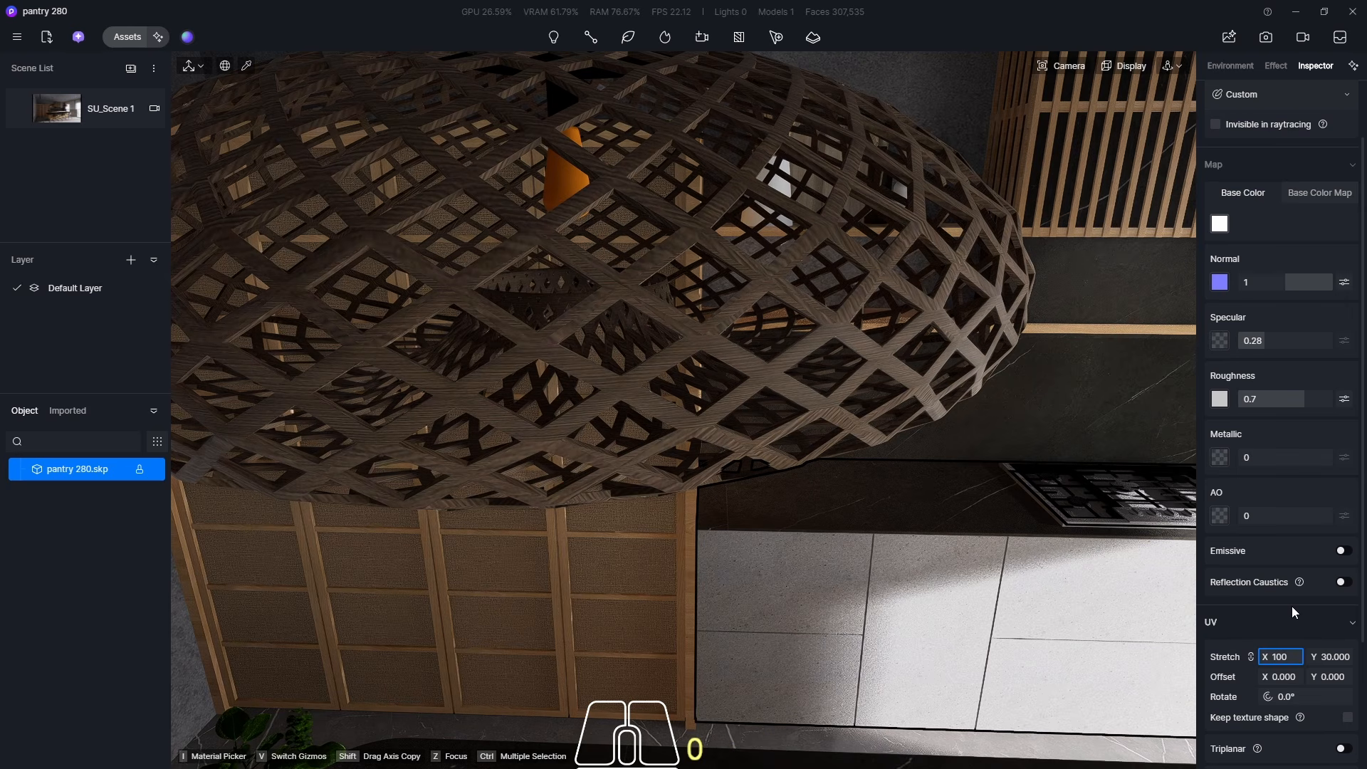
{"action": "key", "text": "Return"}
- Check the shade's wood grain from inside and afar, deselect the material and restore the SU_Scene 1 view
{"action": "middle_click_drag", "start_coordinate": [673, 488], "coordinate": [680, 467]}
{"action": "scroll", "coordinate": [545, 485], "scroll_direction": "up", "scroll_amount": 5}
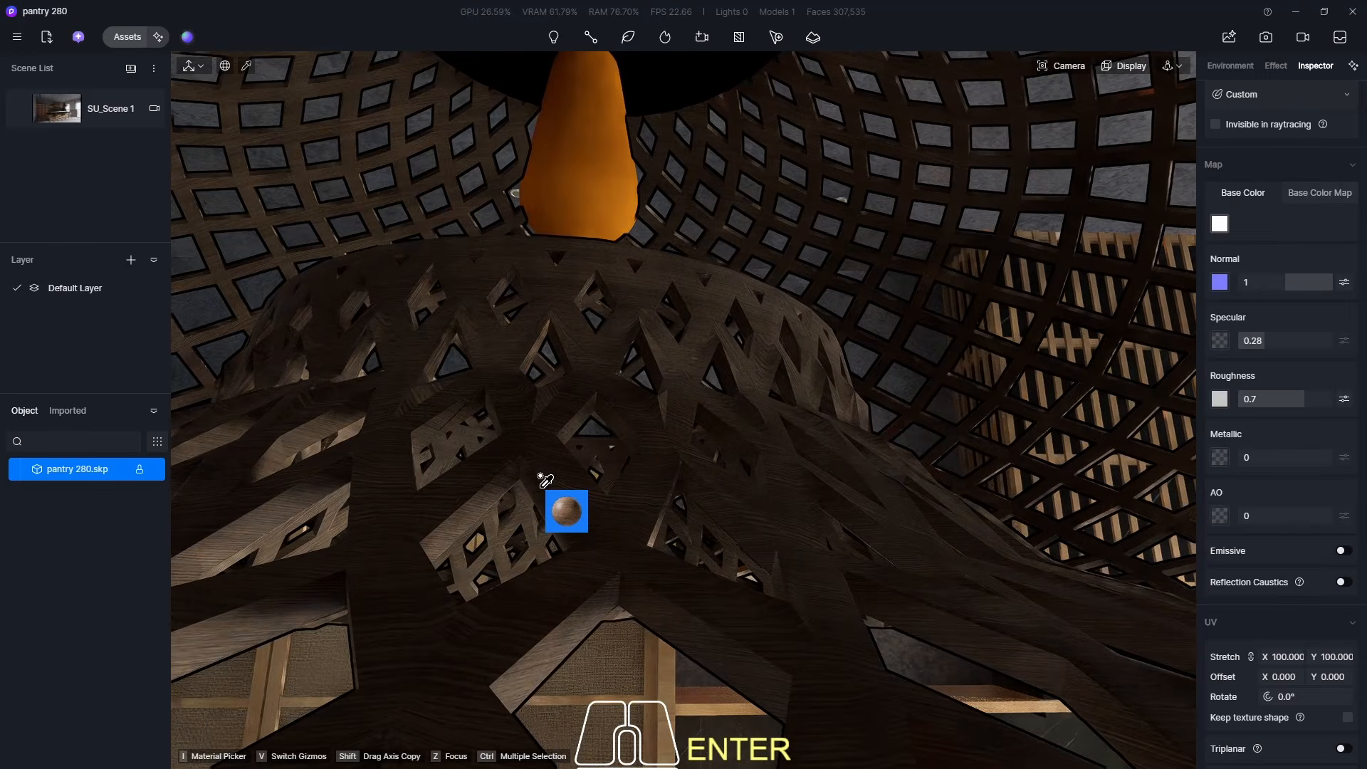
{"action": "scroll", "coordinate": [604, 541], "scroll_direction": "down", "scroll_amount": 12}
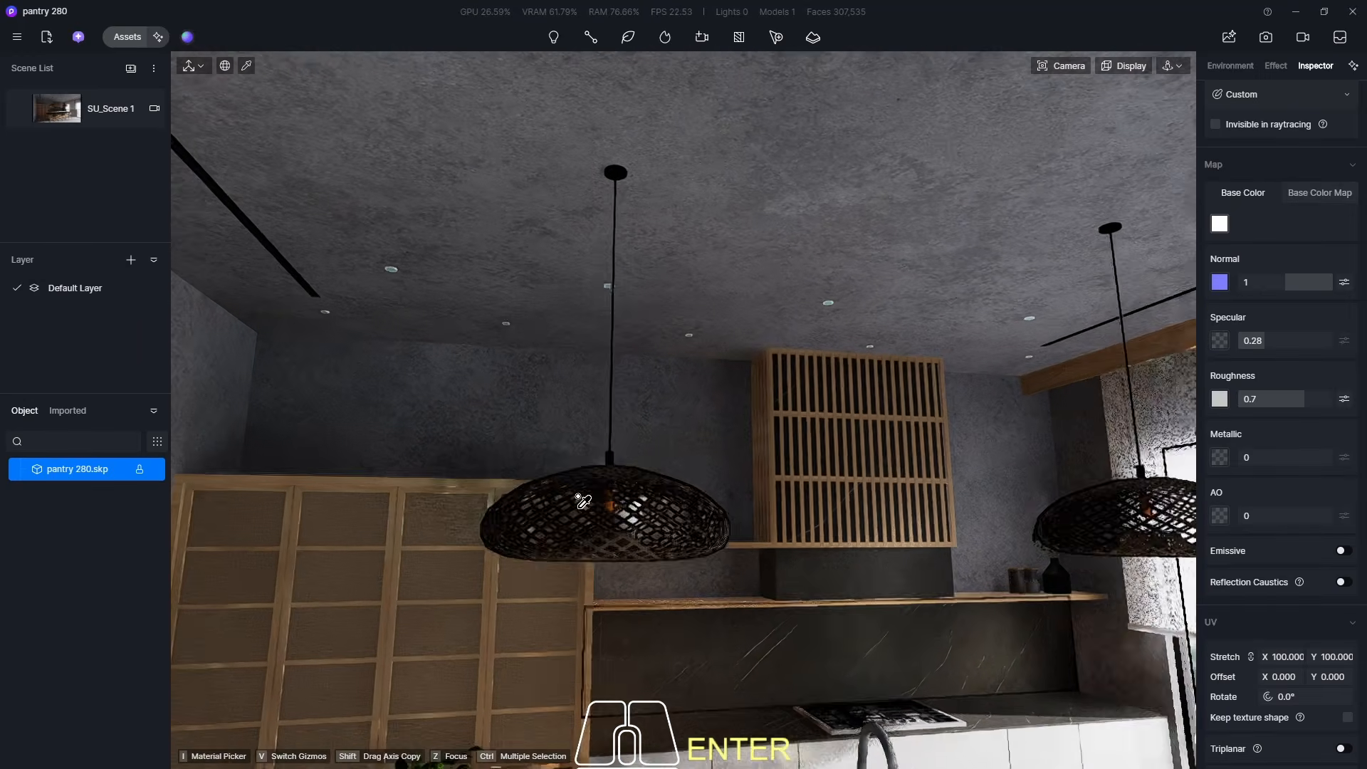
{"action": "key", "text": "Escape"}
{"action": "left_click", "coordinate": [57, 107]}
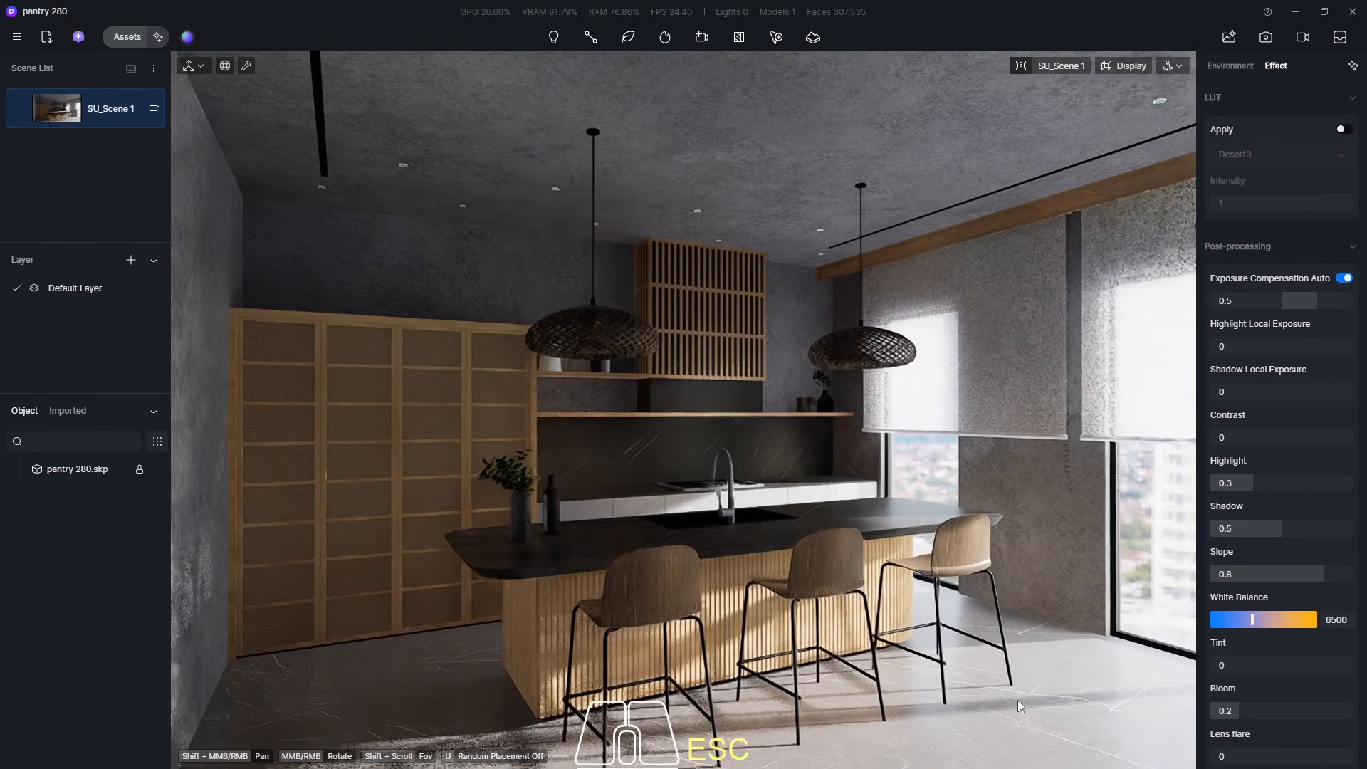
- Select the floor's material and examine the faucet and sink on the island close up
{"action": "left_click", "coordinate": [1030, 720]}
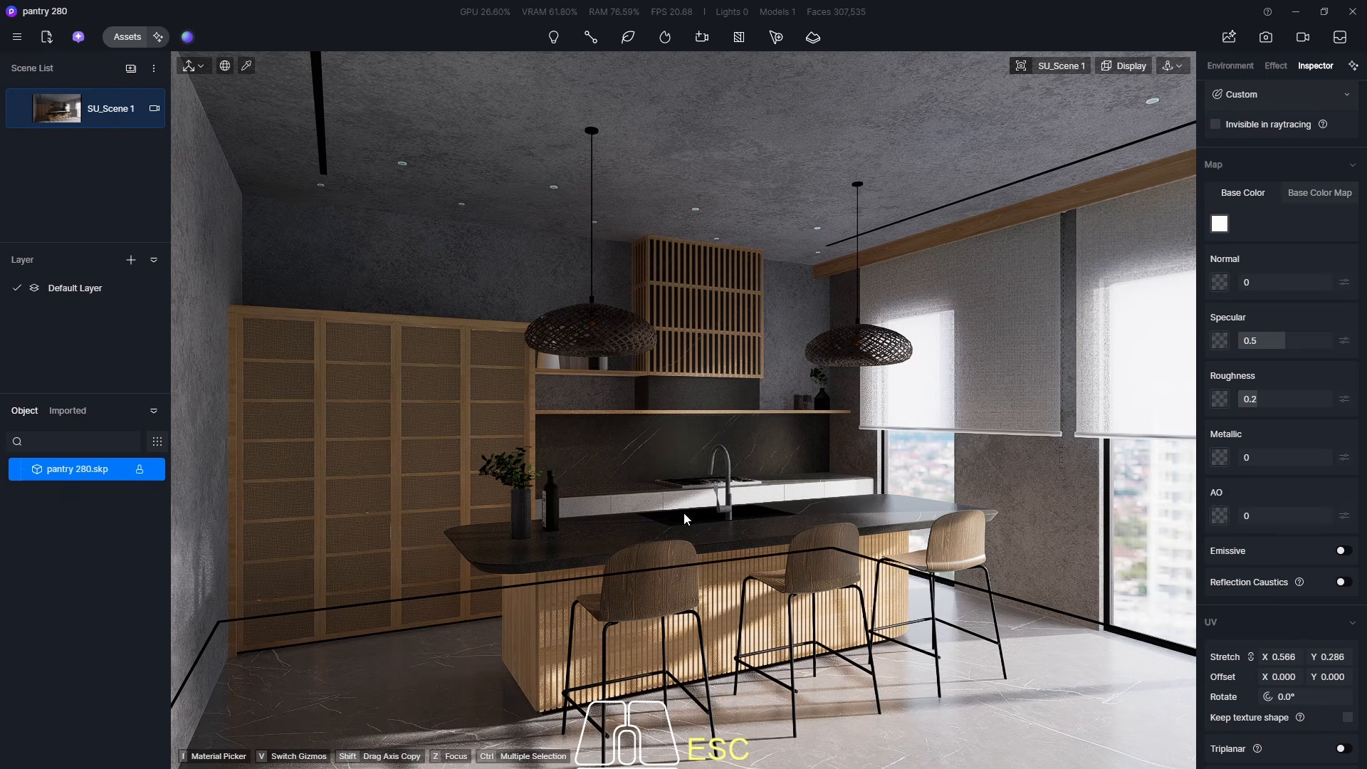
{"action": "scroll", "coordinate": [716, 511], "scroll_direction": "up", "scroll_amount": 10}
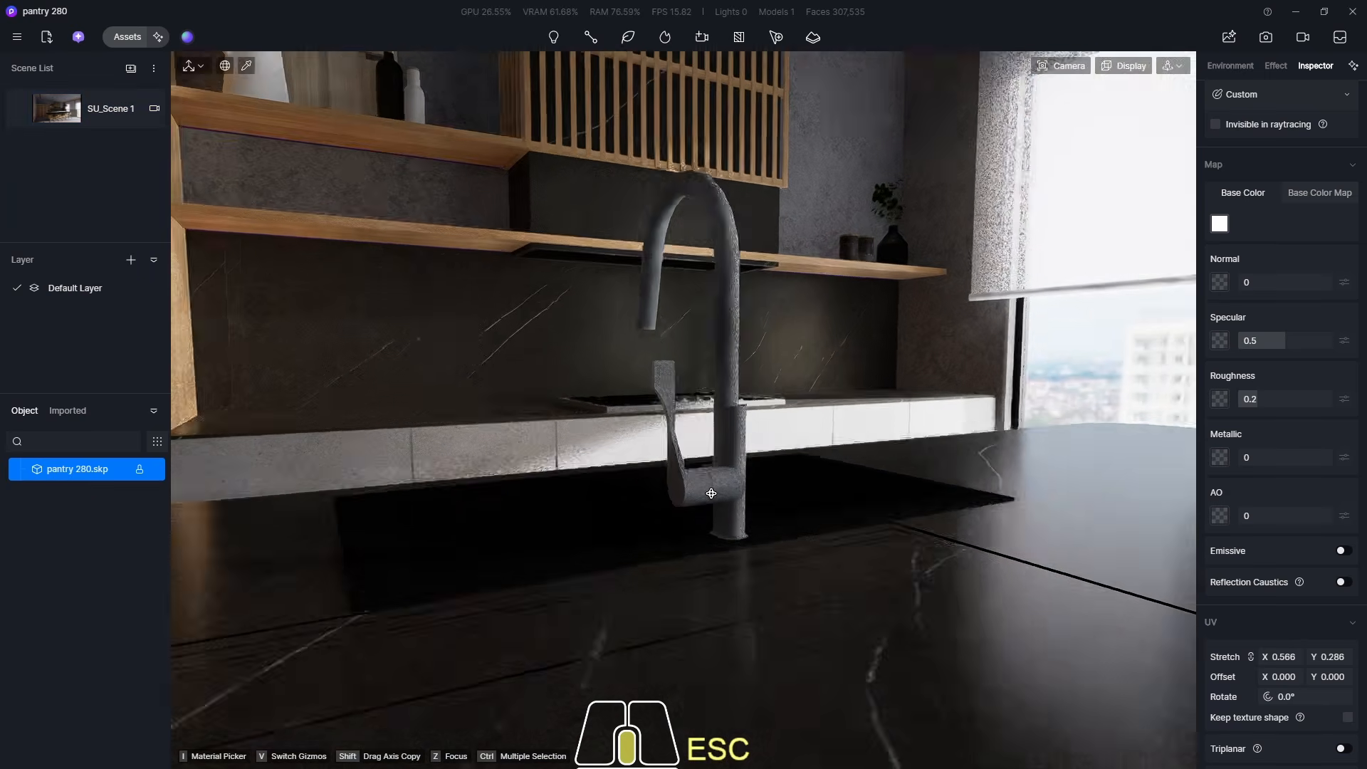
{"action": "middle_click_drag", "start_coordinate": [711, 494], "coordinate": [736, 481]}
{"action": "middle_click_drag", "start_coordinate": [641, 495], "coordinate": [642, 495]}
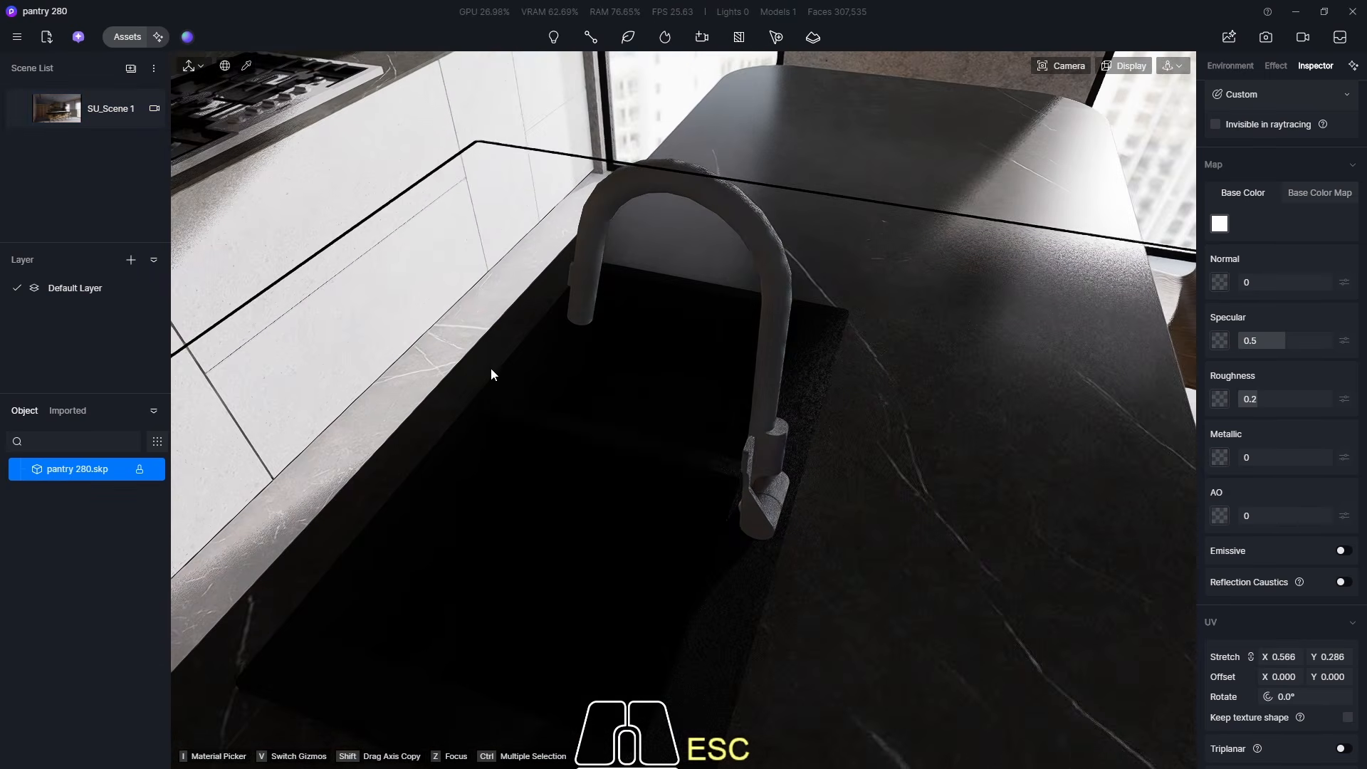
- Open the asset library's materials and switch from the Wood category to Metal
{"action": "left_click", "coordinate": [117, 40]}
{"action": "scroll", "coordinate": [329, 256], "scroll_direction": "up", "scroll_amount": 5}
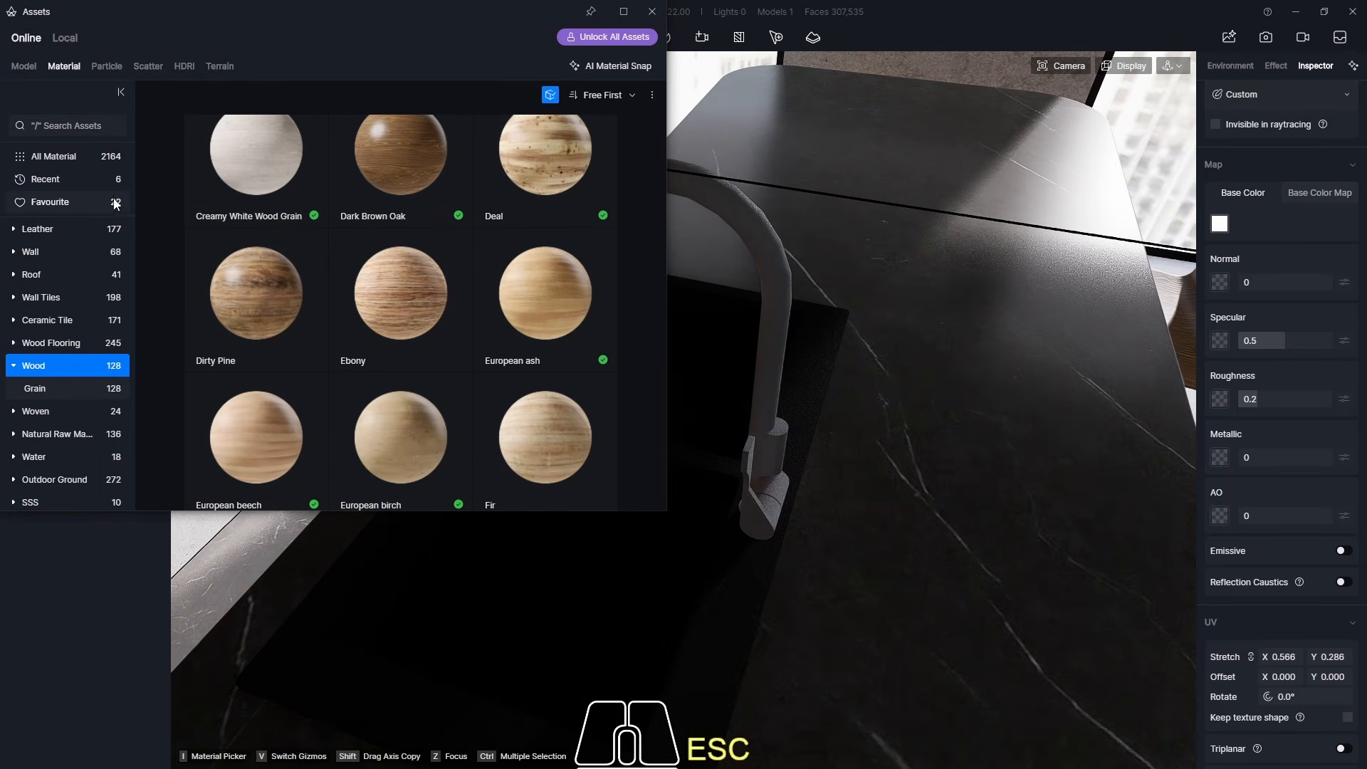
{"action": "scroll", "coordinate": [157, 279], "scroll_direction": "down", "scroll_amount": 3}
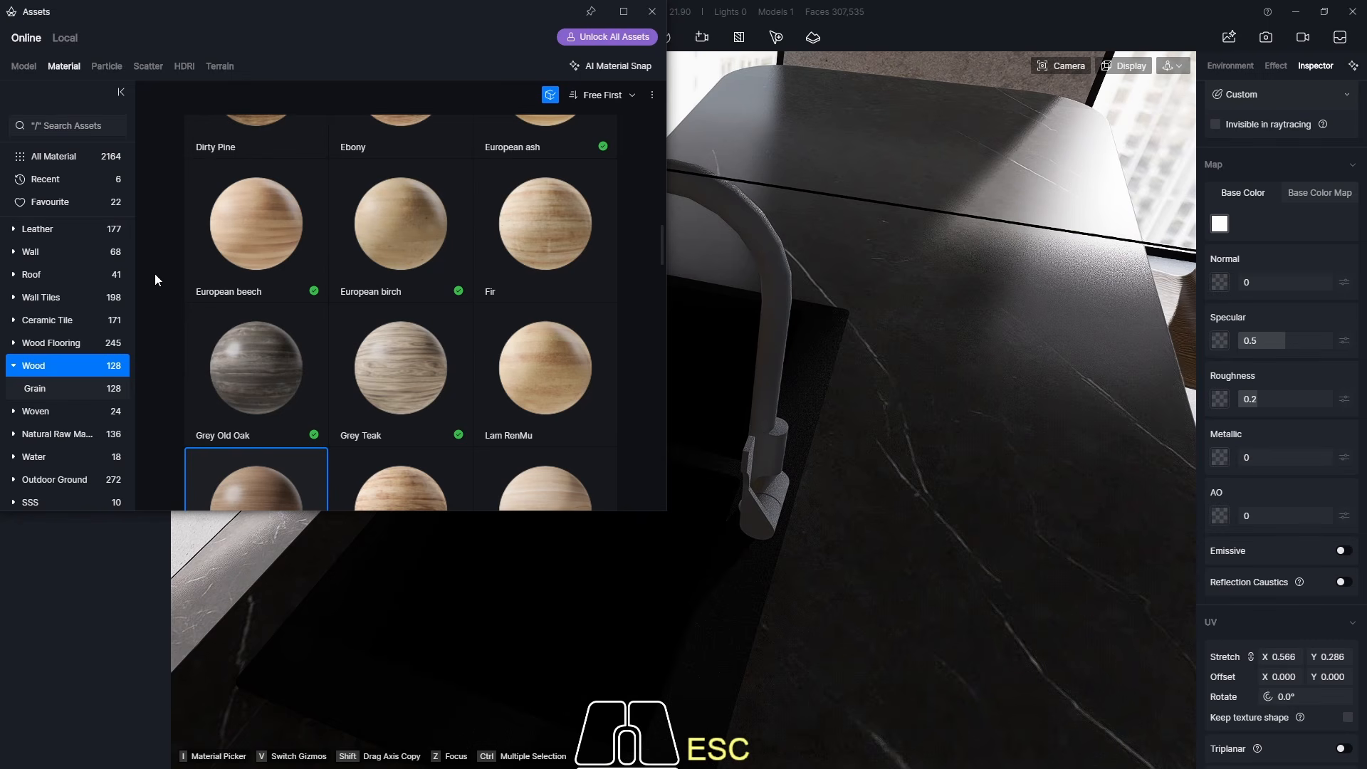
{"action": "scroll", "coordinate": [501, 366], "scroll_direction": "down", "scroll_amount": 5}
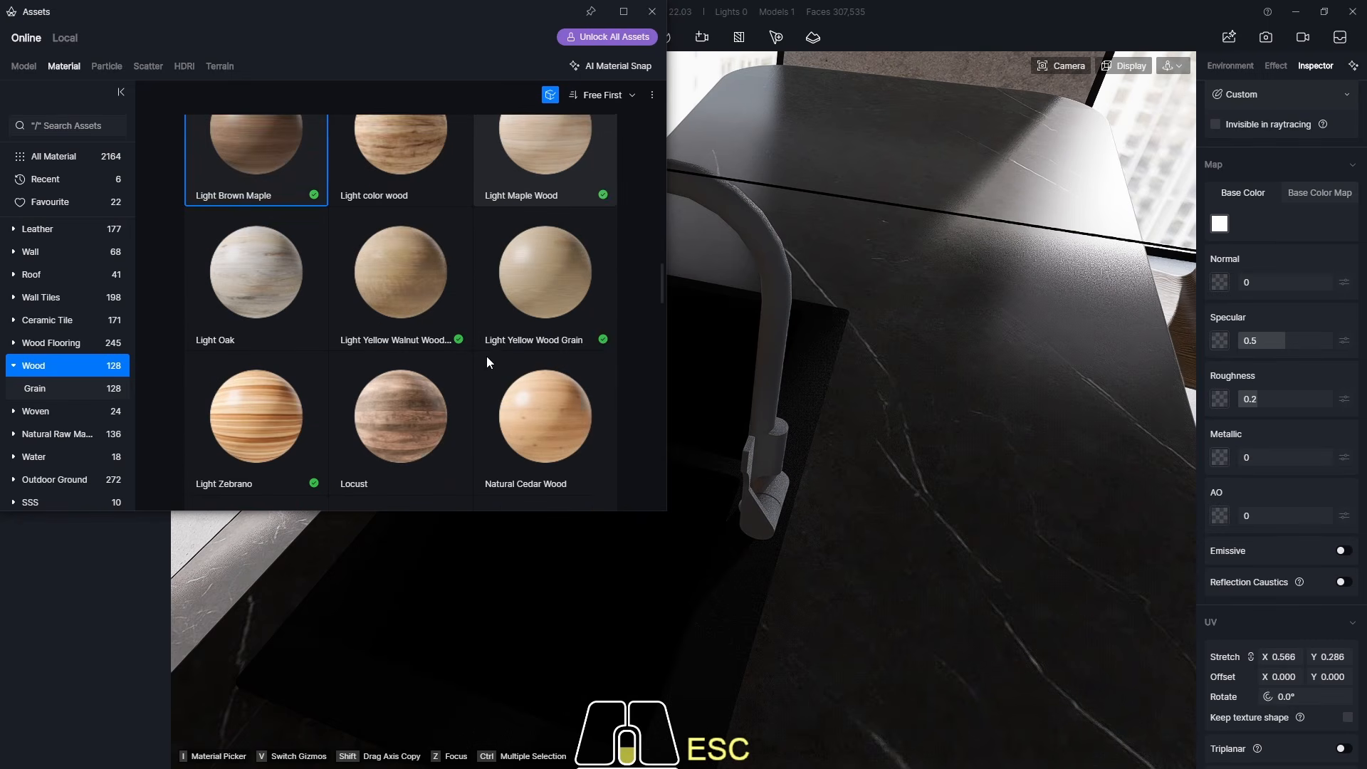
{"action": "scroll", "coordinate": [486, 362], "scroll_direction": "down", "scroll_amount": 3}
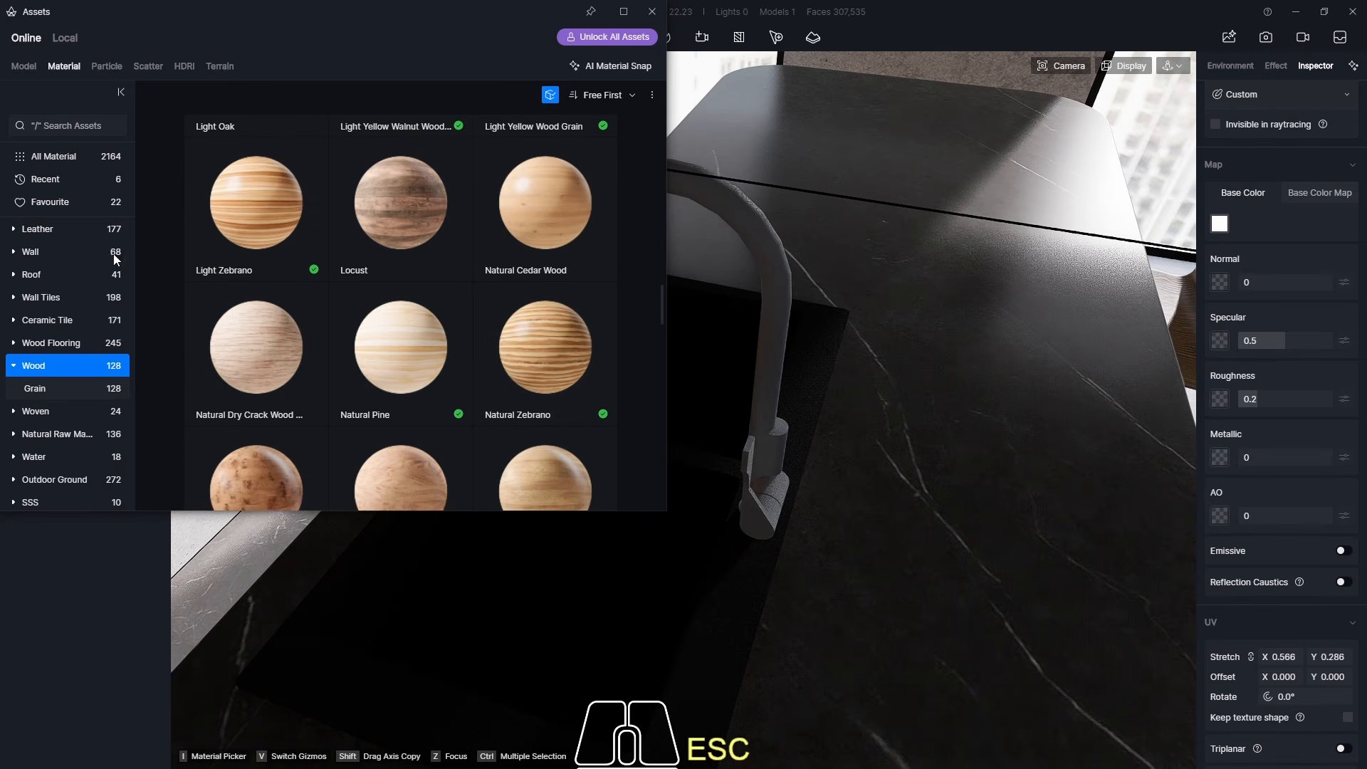
{"action": "scroll", "coordinate": [65, 366], "scroll_direction": "up", "scroll_amount": 3}
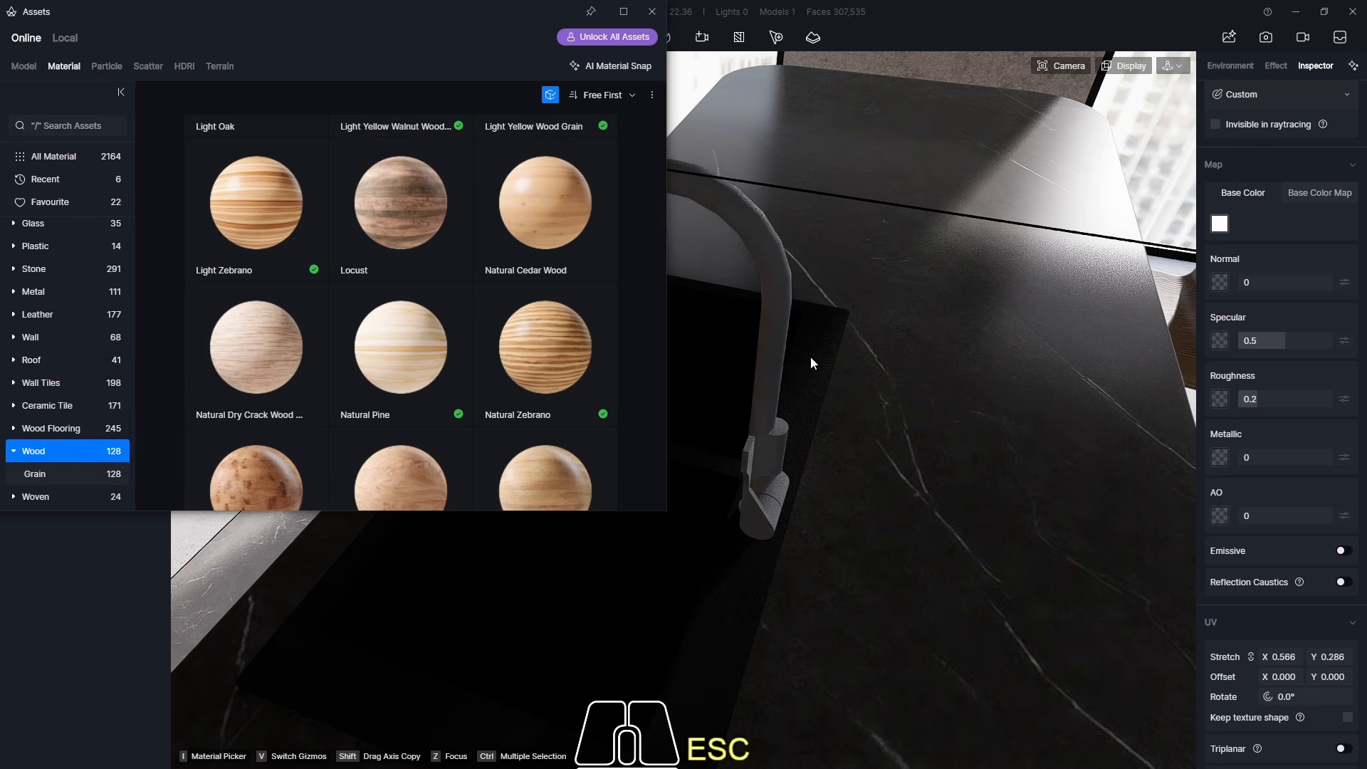
{"action": "left_click", "coordinate": [43, 298]}
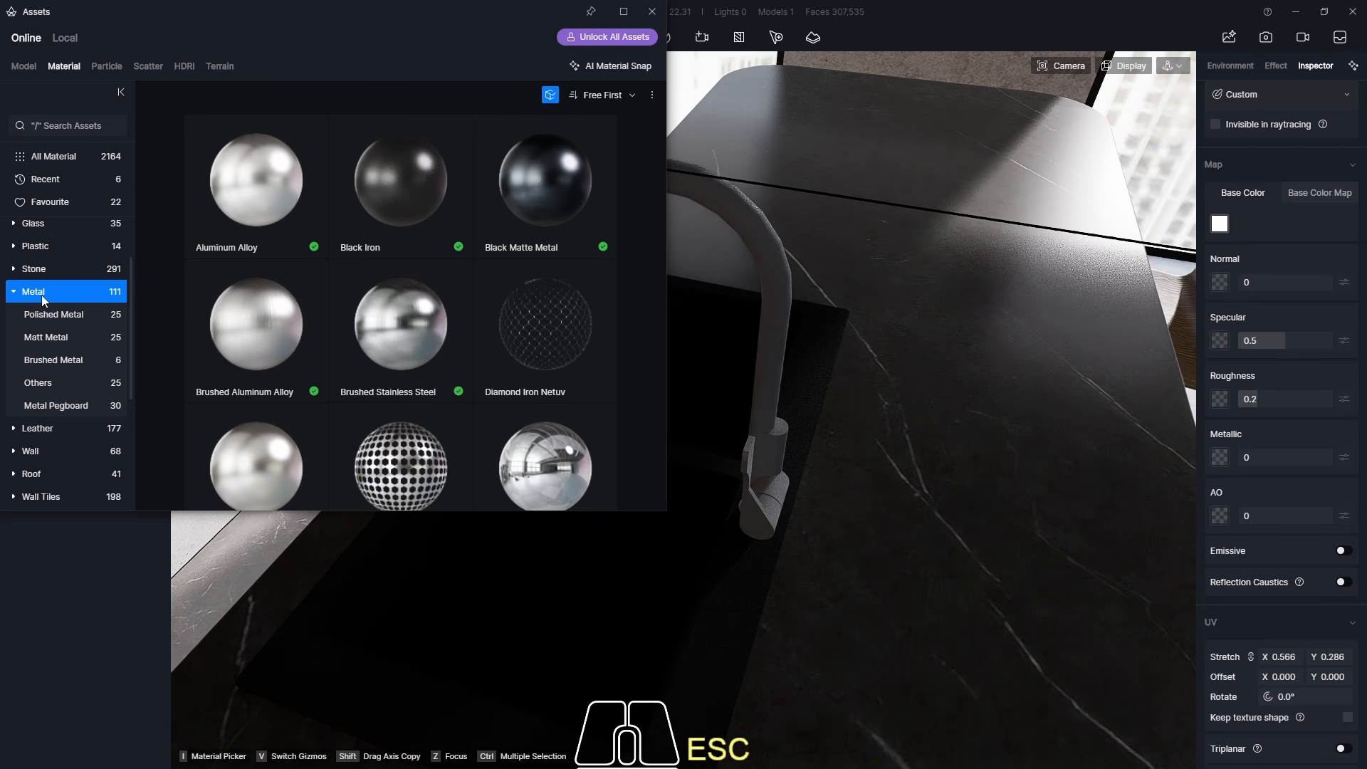
- Apply the Sandblasted Stainless Steel material to the island's faucet and finish placing the material
{"action": "scroll", "coordinate": [56, 360], "scroll_direction": "down", "scroll_amount": 3}
{"action": "scroll", "coordinate": [555, 307], "scroll_direction": "down", "scroll_amount": 3}
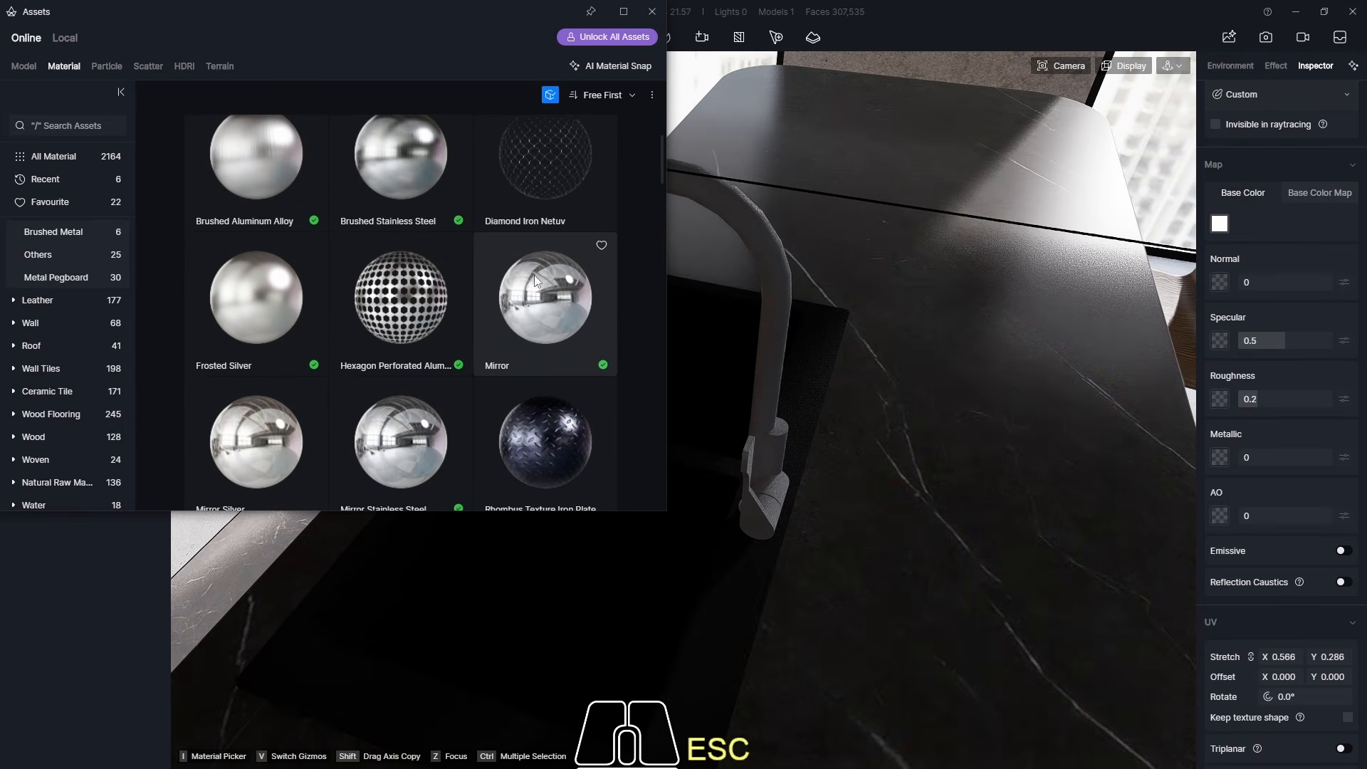
{"action": "scroll", "coordinate": [530, 267], "scroll_direction": "down", "scroll_amount": 1}
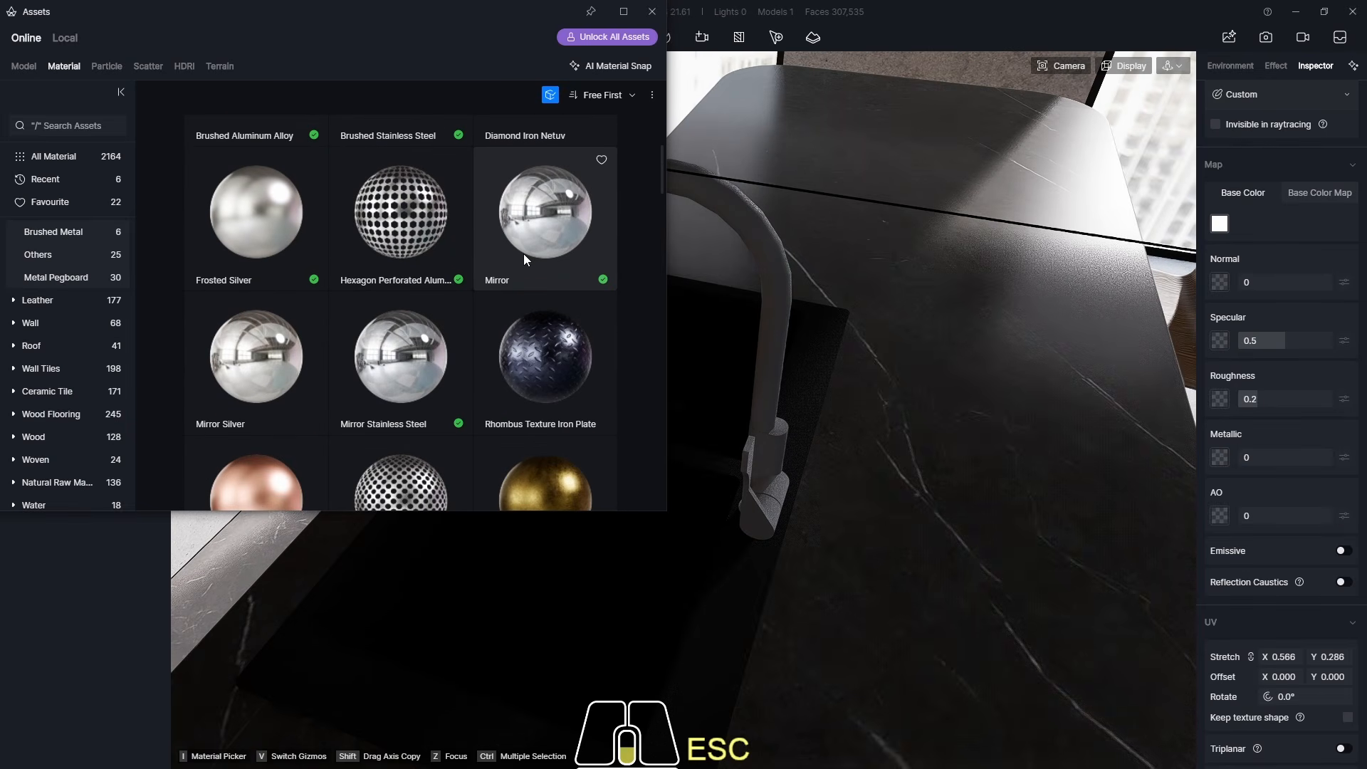
{"action": "scroll", "coordinate": [523, 253], "scroll_direction": "up", "scroll_amount": 2}
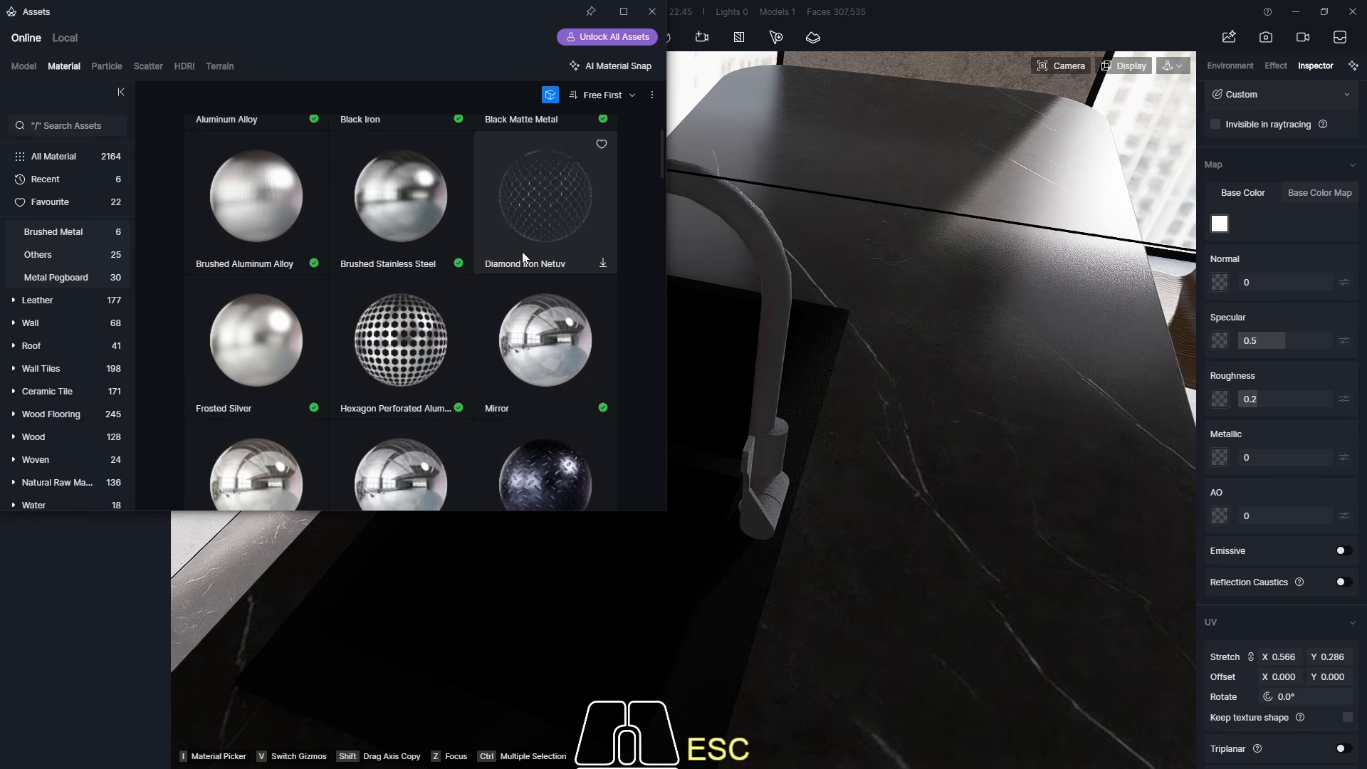
{"action": "scroll", "coordinate": [375, 215], "scroll_direction": "down", "scroll_amount": 5}
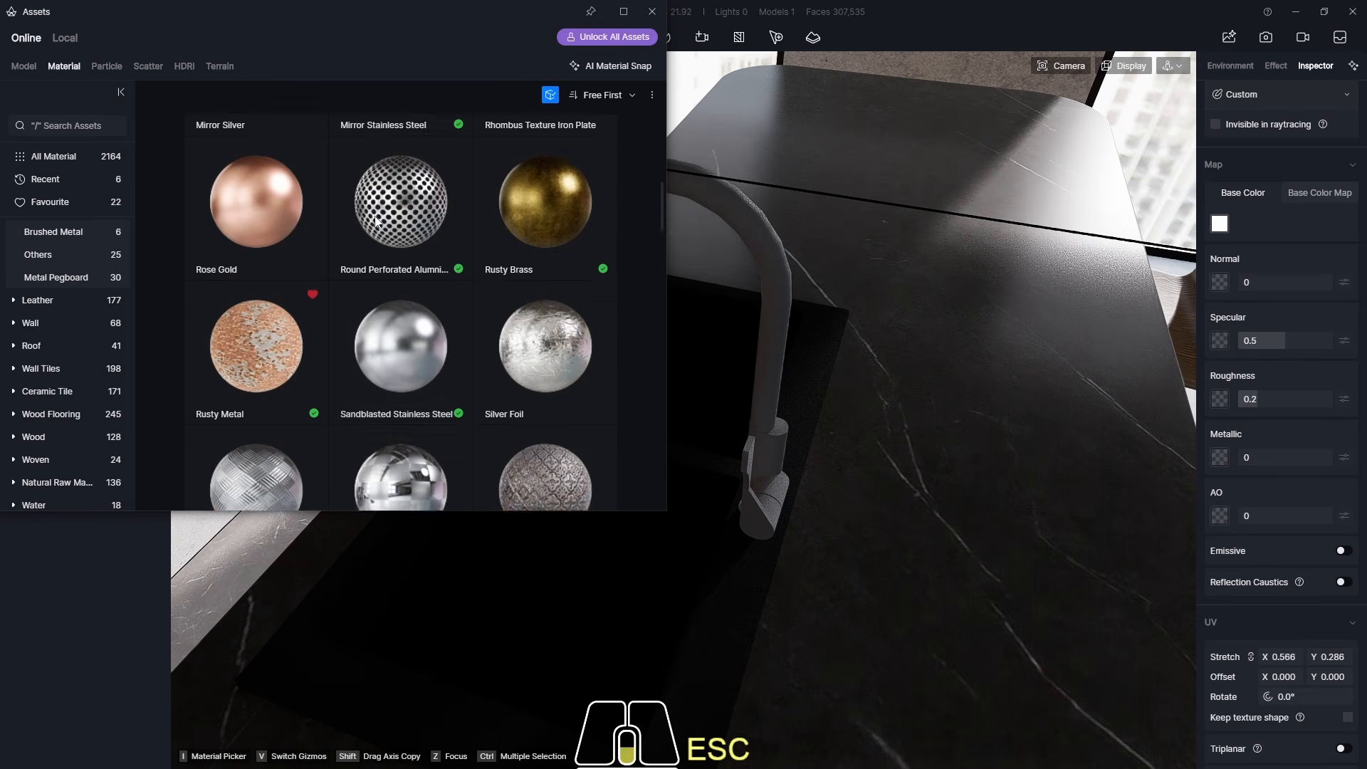
{"action": "scroll", "coordinate": [376, 221], "scroll_direction": "down", "scroll_amount": 2}
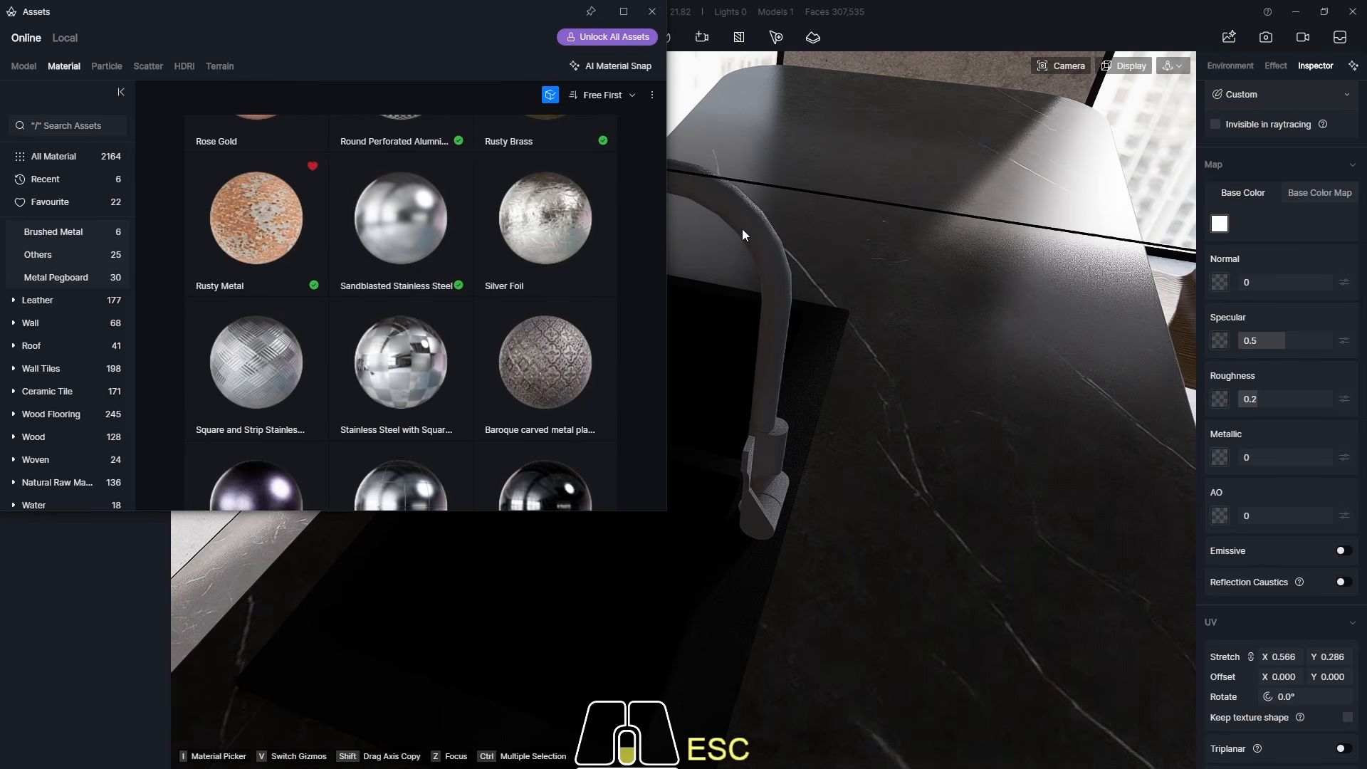
{"action": "scroll", "coordinate": [742, 229], "scroll_direction": "down", "scroll_amount": 3}
{"action": "left_click", "coordinate": [404, 237]}
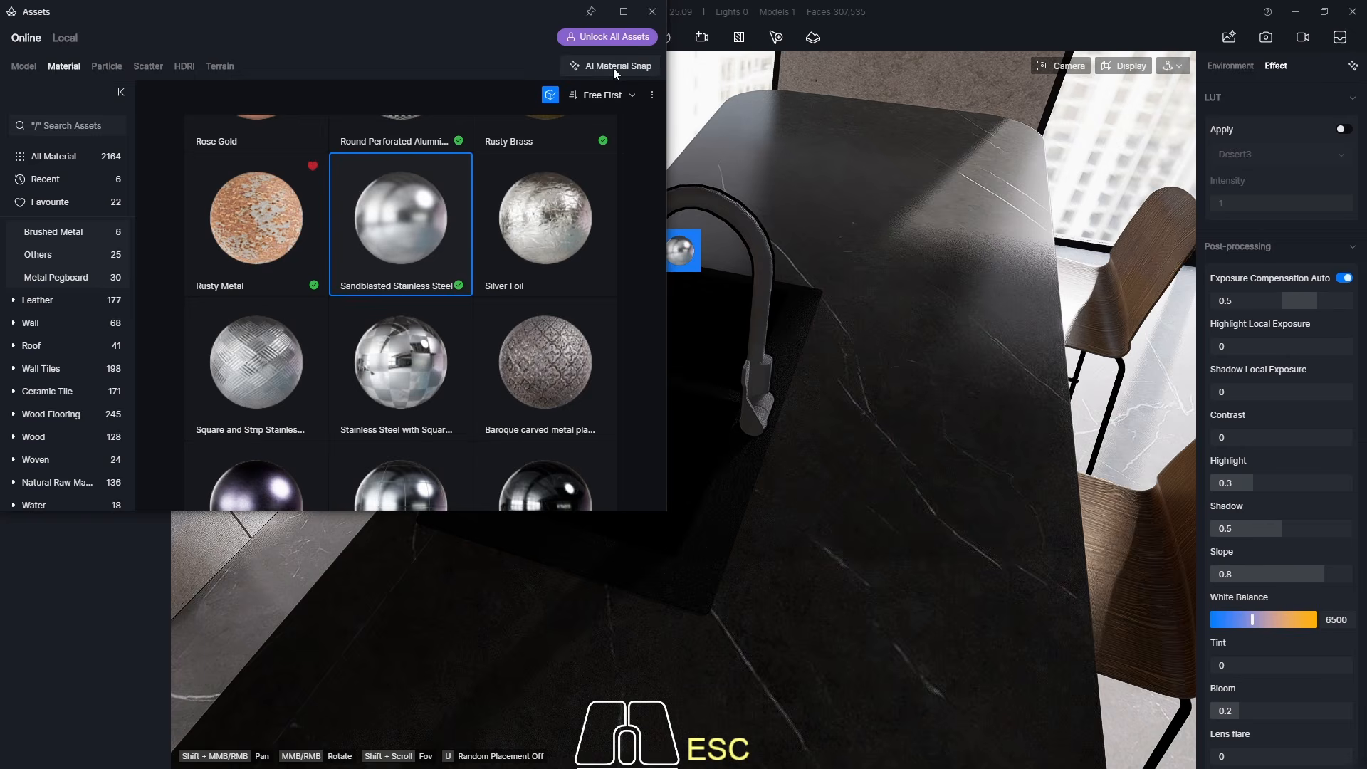
{"action": "left_click", "coordinate": [650, 12]}
{"action": "left_click", "coordinate": [760, 235]}
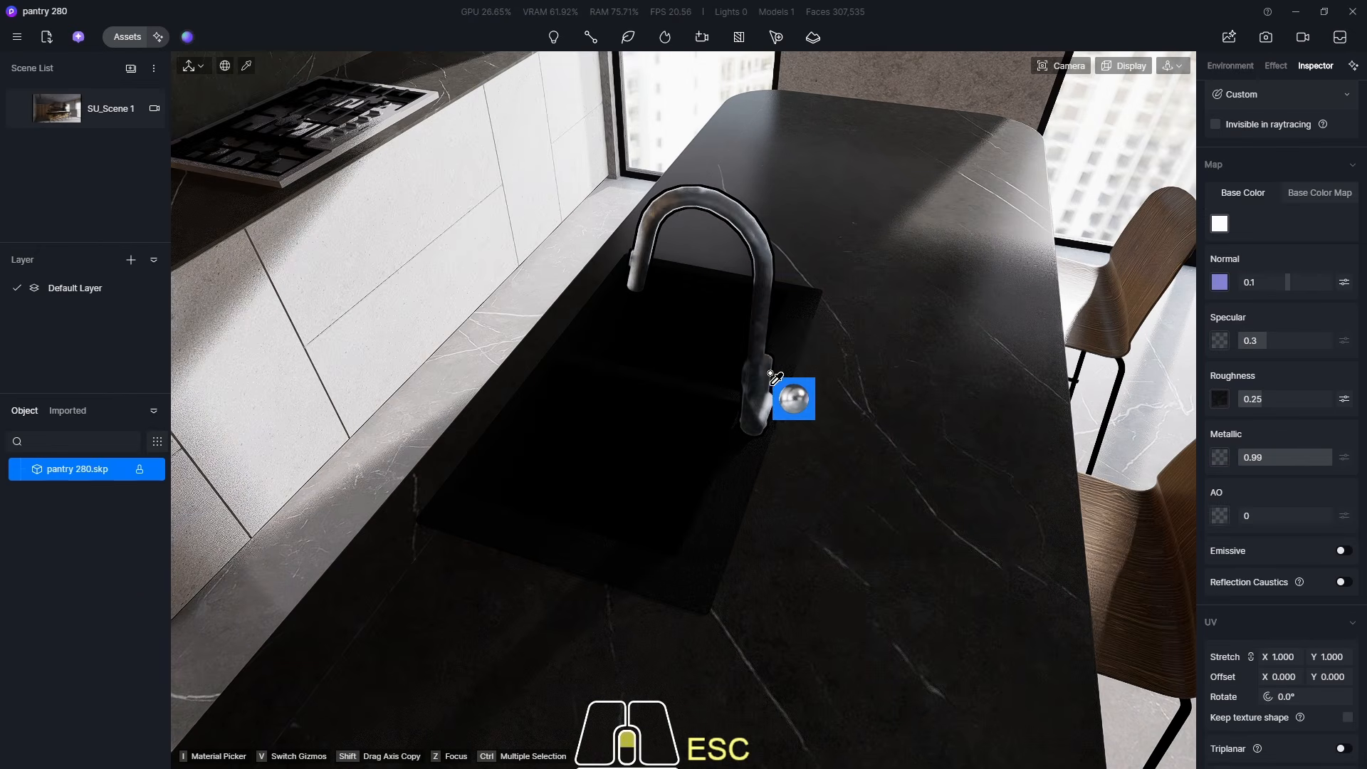
{"action": "scroll", "coordinate": [772, 376], "scroll_direction": "up", "scroll_amount": 5}
{"action": "scroll", "coordinate": [550, 427], "scroll_direction": "down", "scroll_amount": 6}
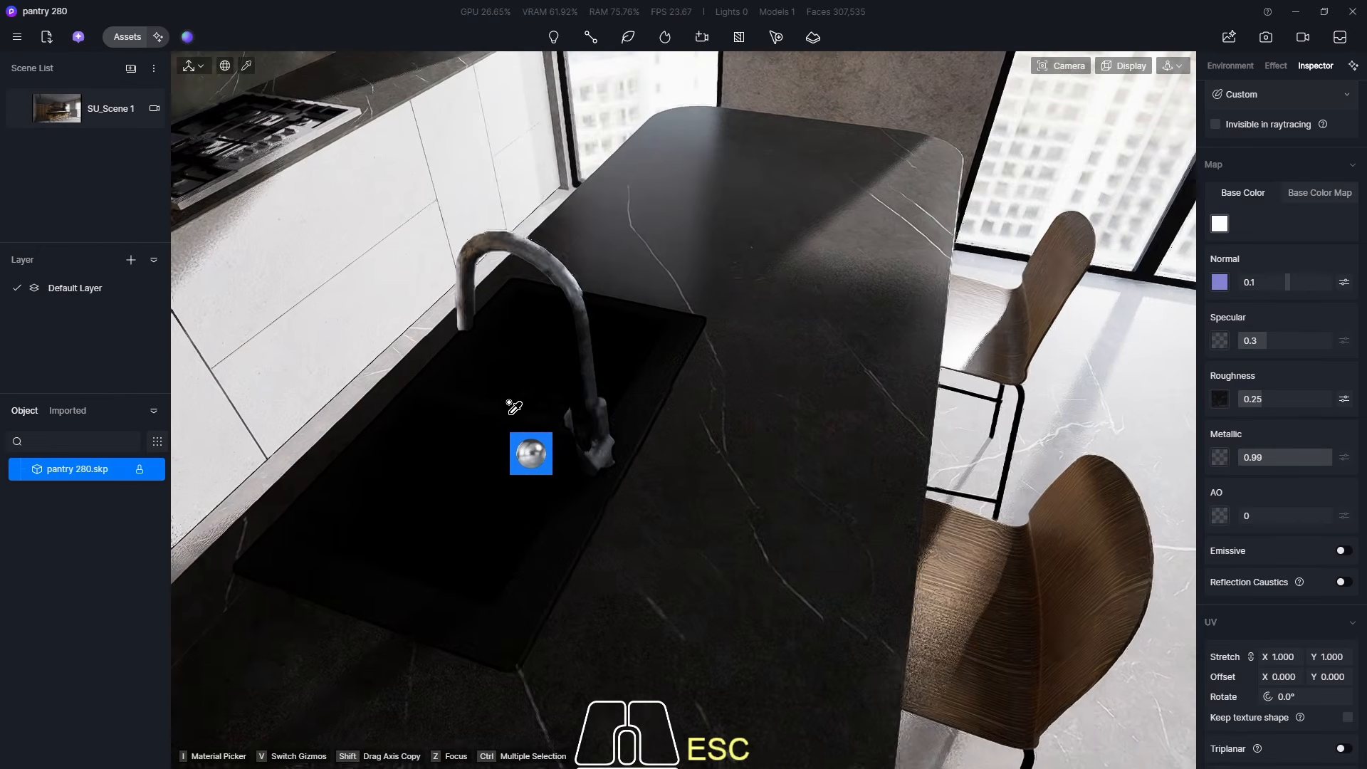
{"action": "middle_click_drag", "start_coordinate": [566, 376], "coordinate": [539, 356]}
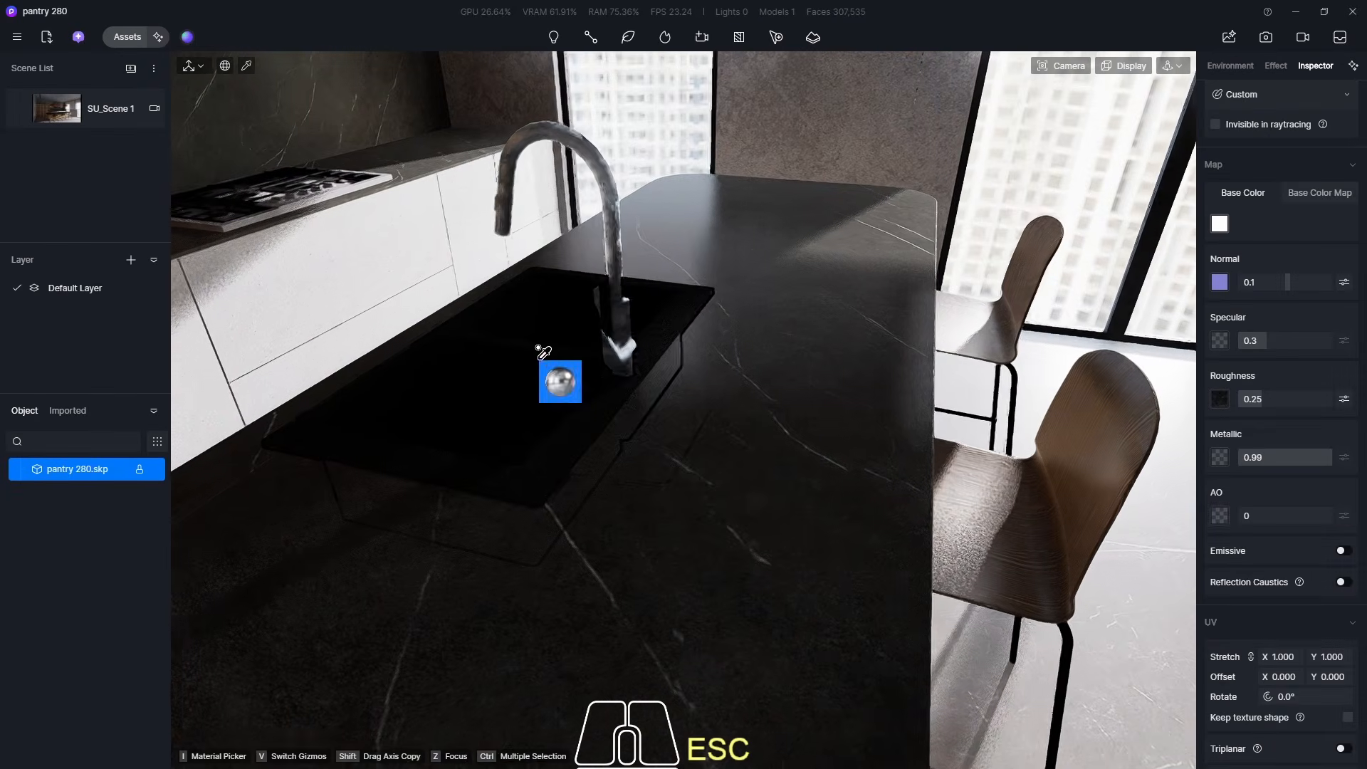
{"action": "key", "text": "Escape"}
{"action": "key", "text": "Escape"}
- Reopen the asset library and look through the Metal materials for another finish
{"action": "left_click", "coordinate": [127, 37]}
{"action": "scroll", "coordinate": [421, 418], "scroll_direction": "down", "scroll_amount": 1}
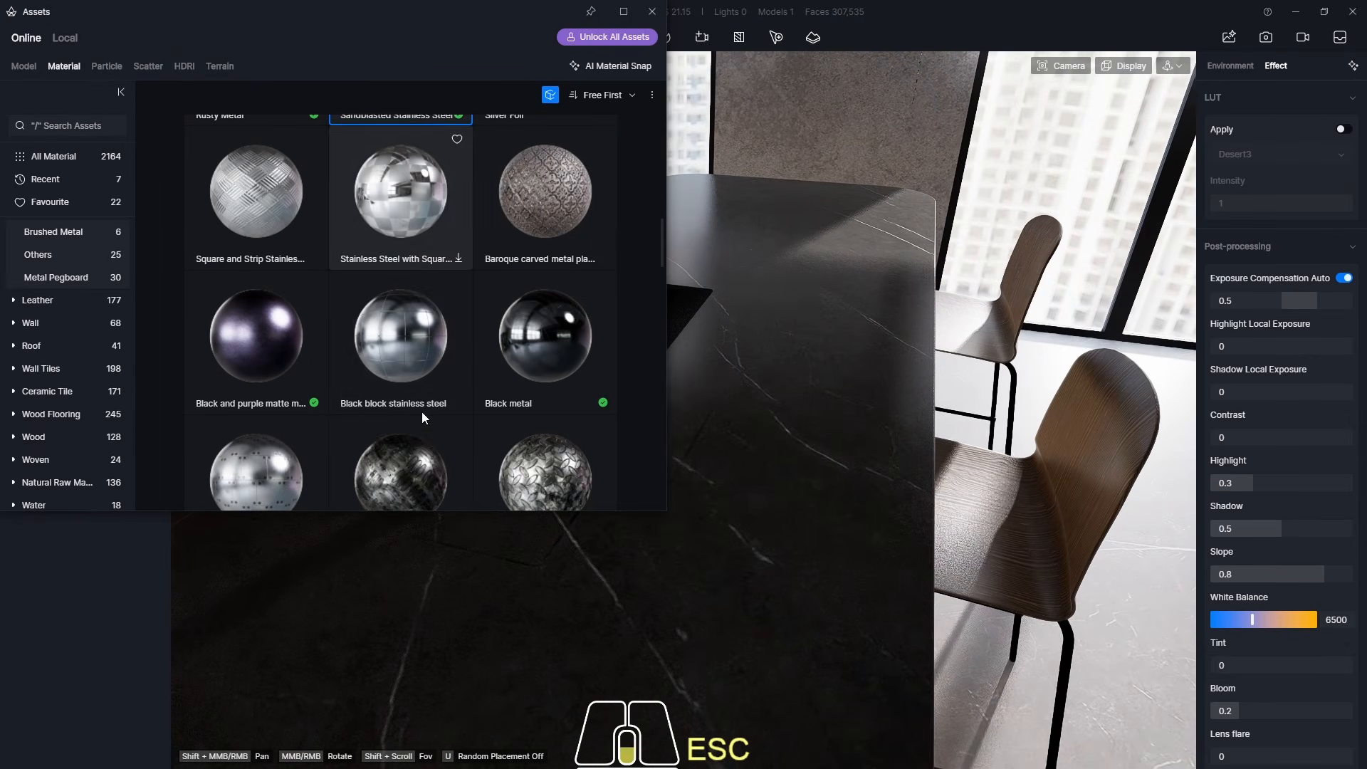
{"action": "scroll", "coordinate": [328, 364], "scroll_direction": "down", "scroll_amount": 5}
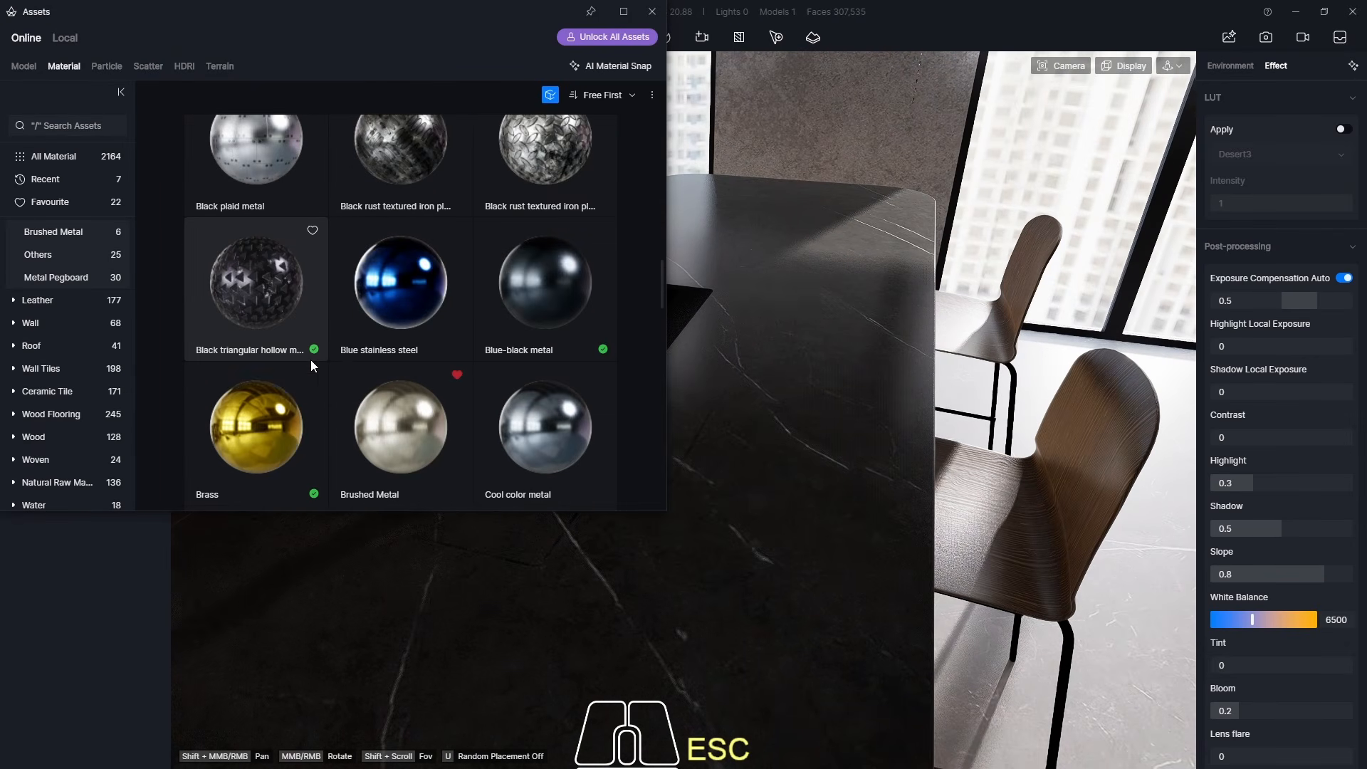
{"action": "scroll", "coordinate": [310, 356], "scroll_direction": "down", "scroll_amount": 8}
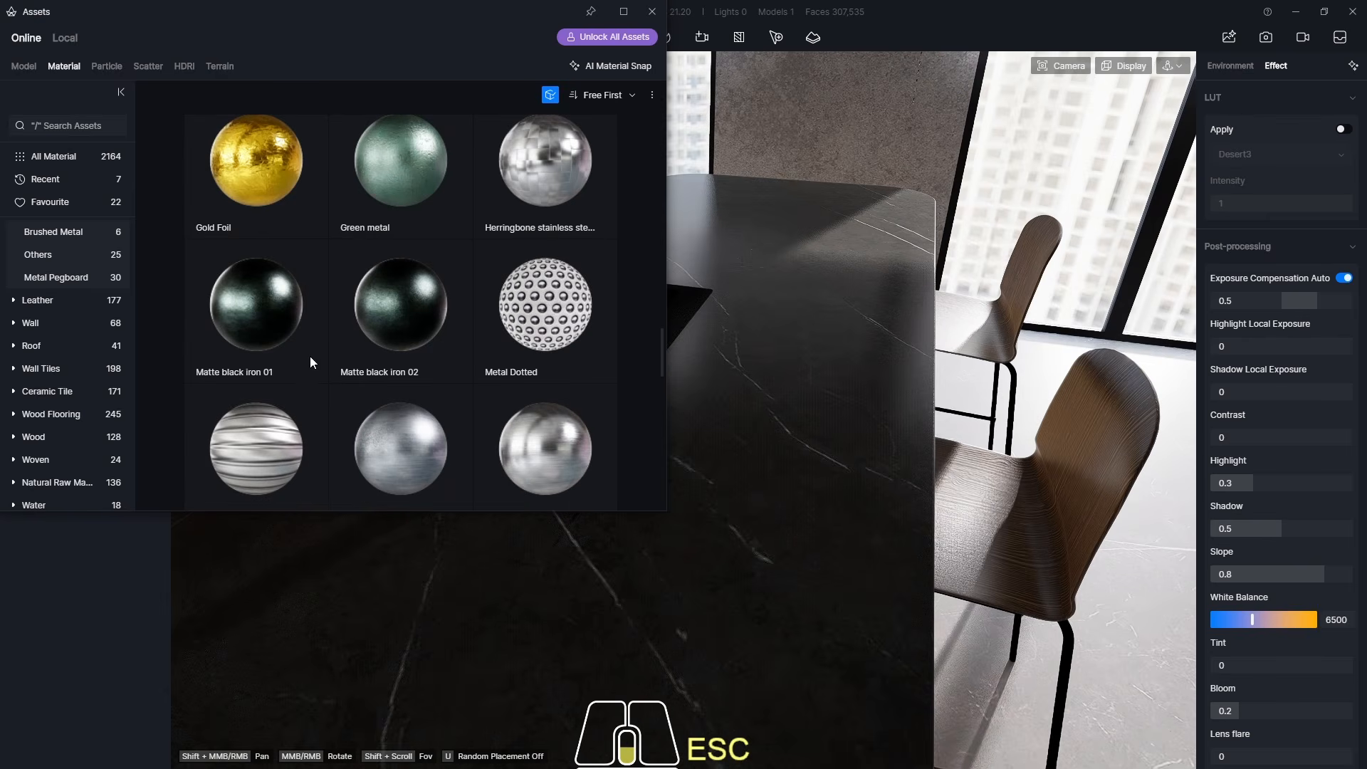
- Look through the library's metal materials for a suitable steel finish
{"action": "scroll", "coordinate": [311, 362], "scroll_direction": "down", "scroll_amount": 10}
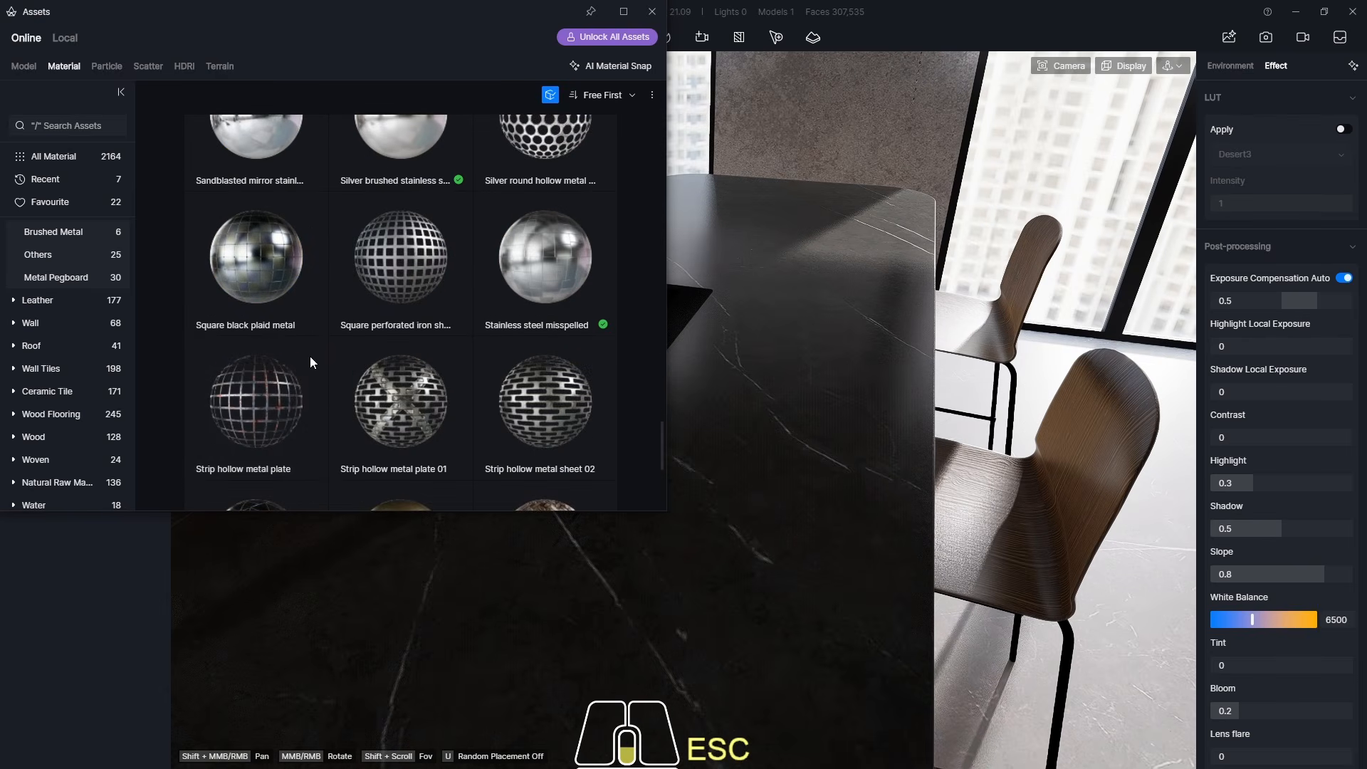
{"action": "scroll", "coordinate": [310, 356], "scroll_direction": "down", "scroll_amount": 3}
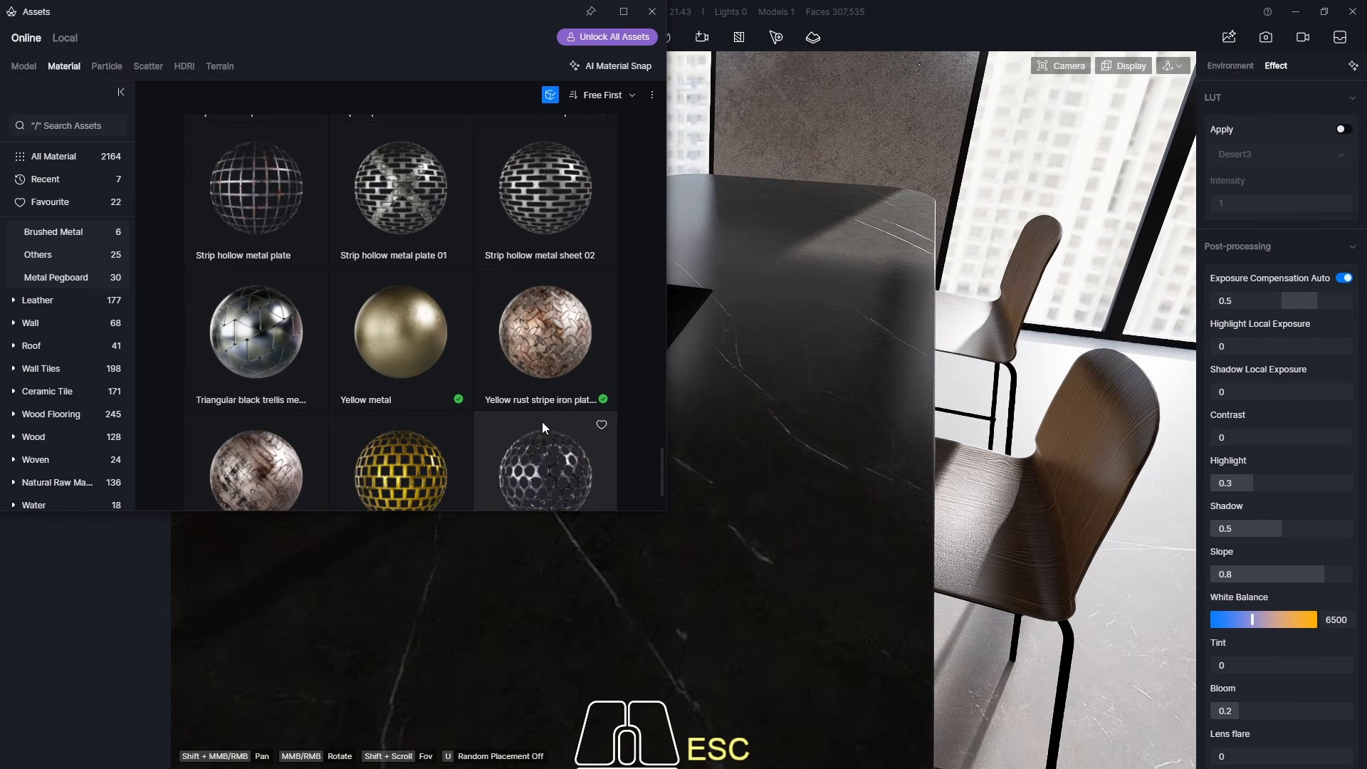
{"action": "scroll", "coordinate": [452, 413], "scroll_direction": "up", "scroll_amount": 4}
{"action": "scroll", "coordinate": [498, 416], "scroll_direction": "down", "scroll_amount": 2}
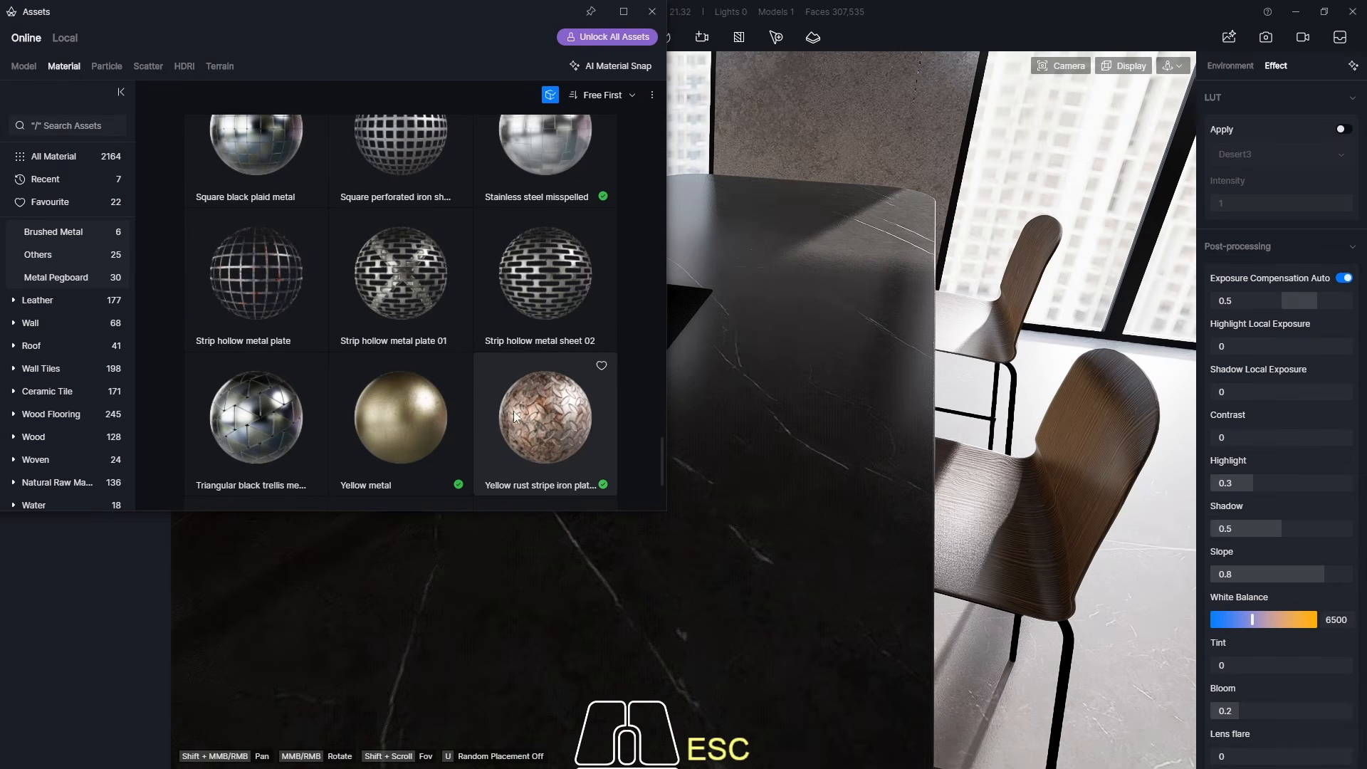
{"action": "scroll", "coordinate": [514, 417], "scroll_direction": "up", "scroll_amount": 3}
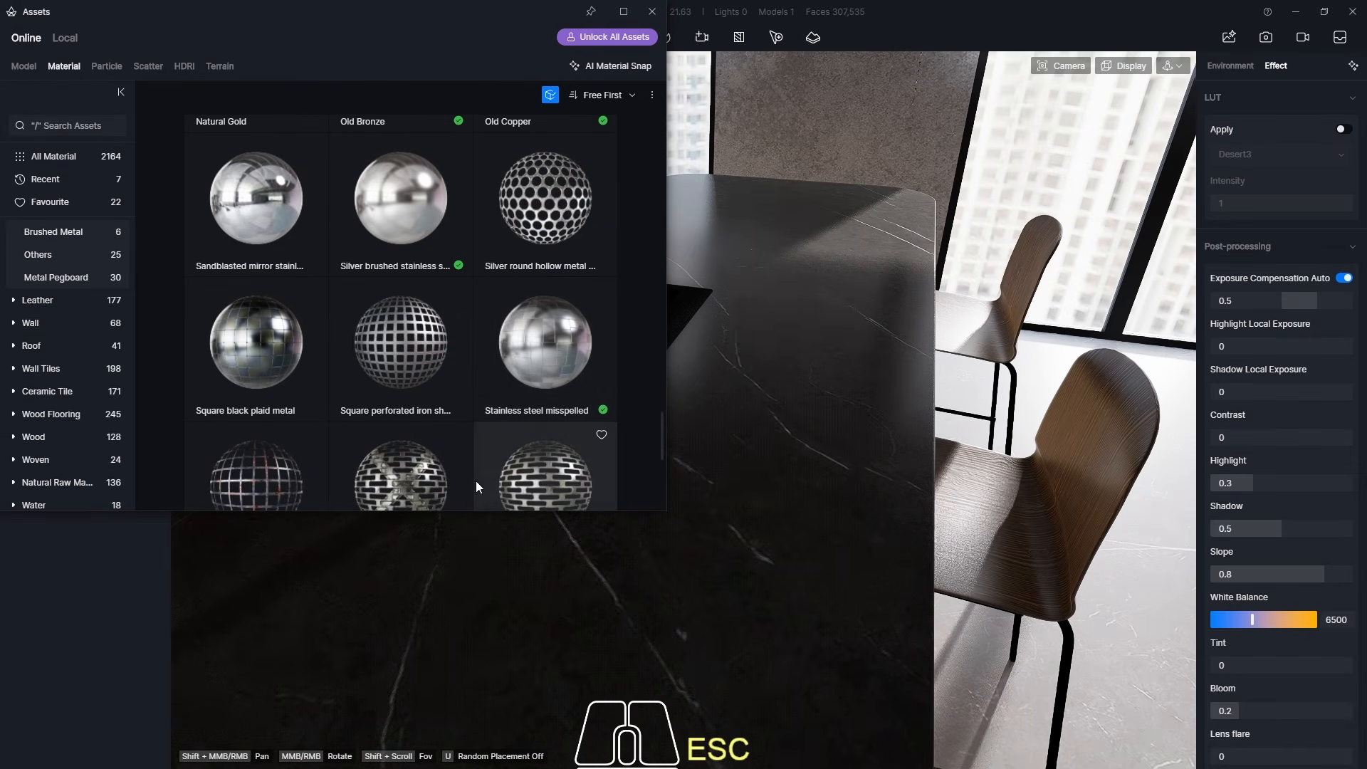
{"action": "scroll", "coordinate": [473, 470], "scroll_direction": "up", "scroll_amount": 5}
{"action": "scroll", "coordinate": [464, 437], "scroll_direction": "down", "scroll_amount": 9}
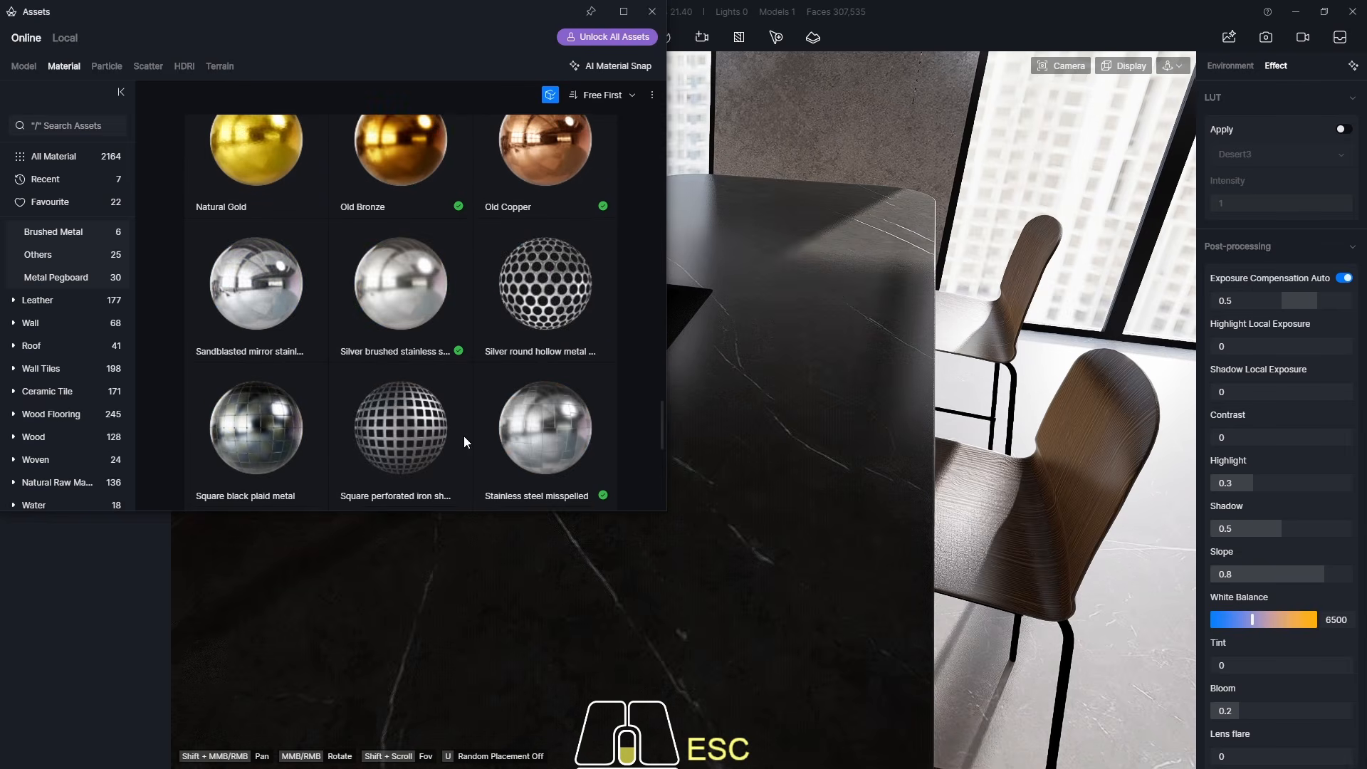
{"action": "scroll", "coordinate": [463, 436], "scroll_direction": "up", "scroll_amount": 8}
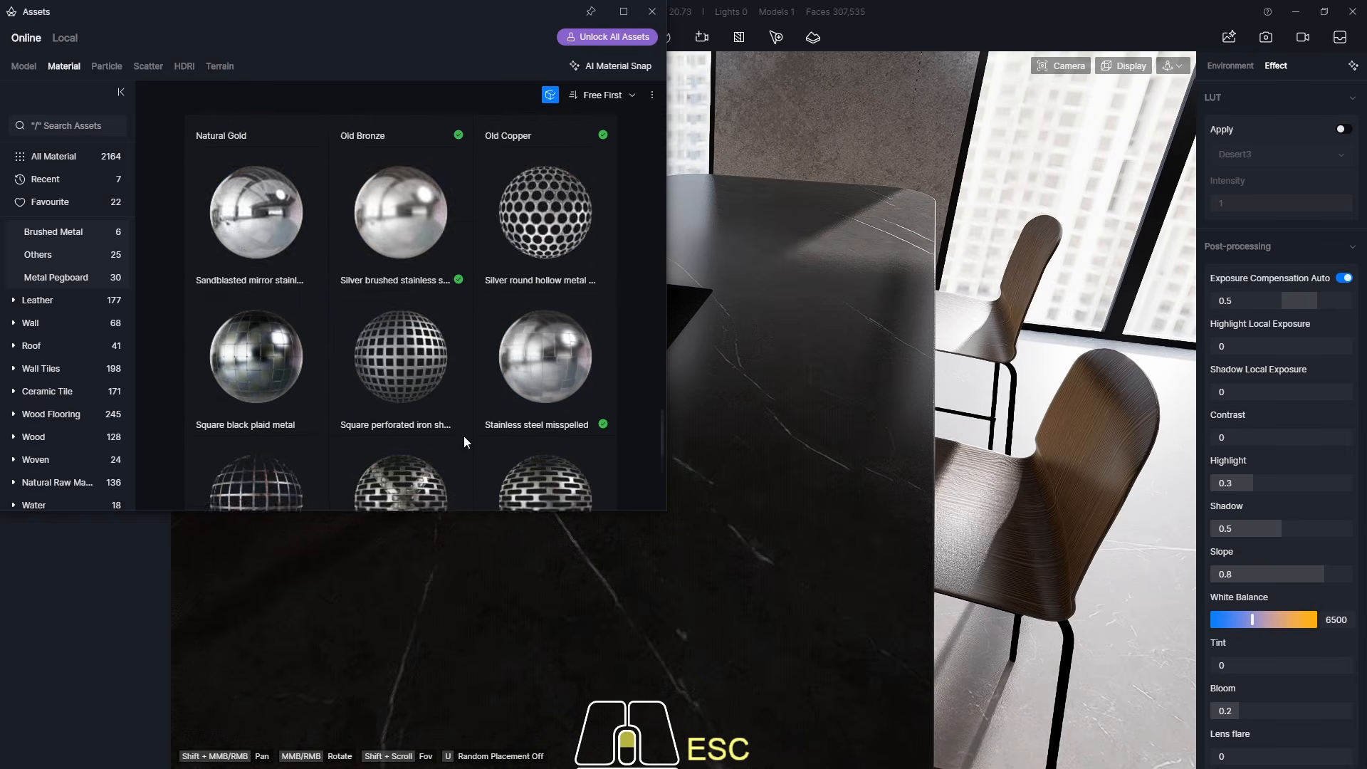
{"action": "scroll", "coordinate": [464, 435], "scroll_direction": "down", "scroll_amount": 7}
{"action": "scroll", "coordinate": [463, 436], "scroll_direction": "down", "scroll_amount": 4}
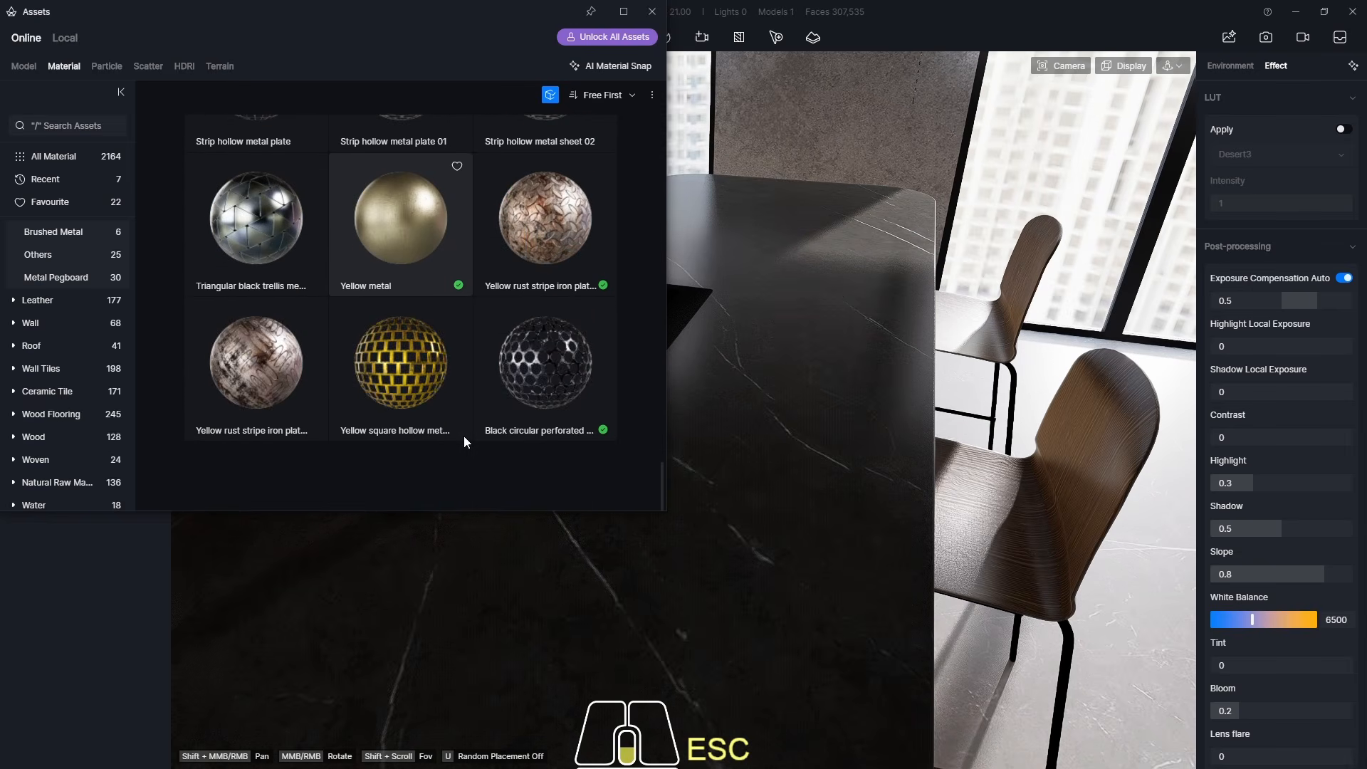
{"action": "scroll", "coordinate": [464, 435], "scroll_direction": "up", "scroll_amount": 12}
{"action": "scroll", "coordinate": [464, 437], "scroll_direction": "up", "scroll_amount": 7}
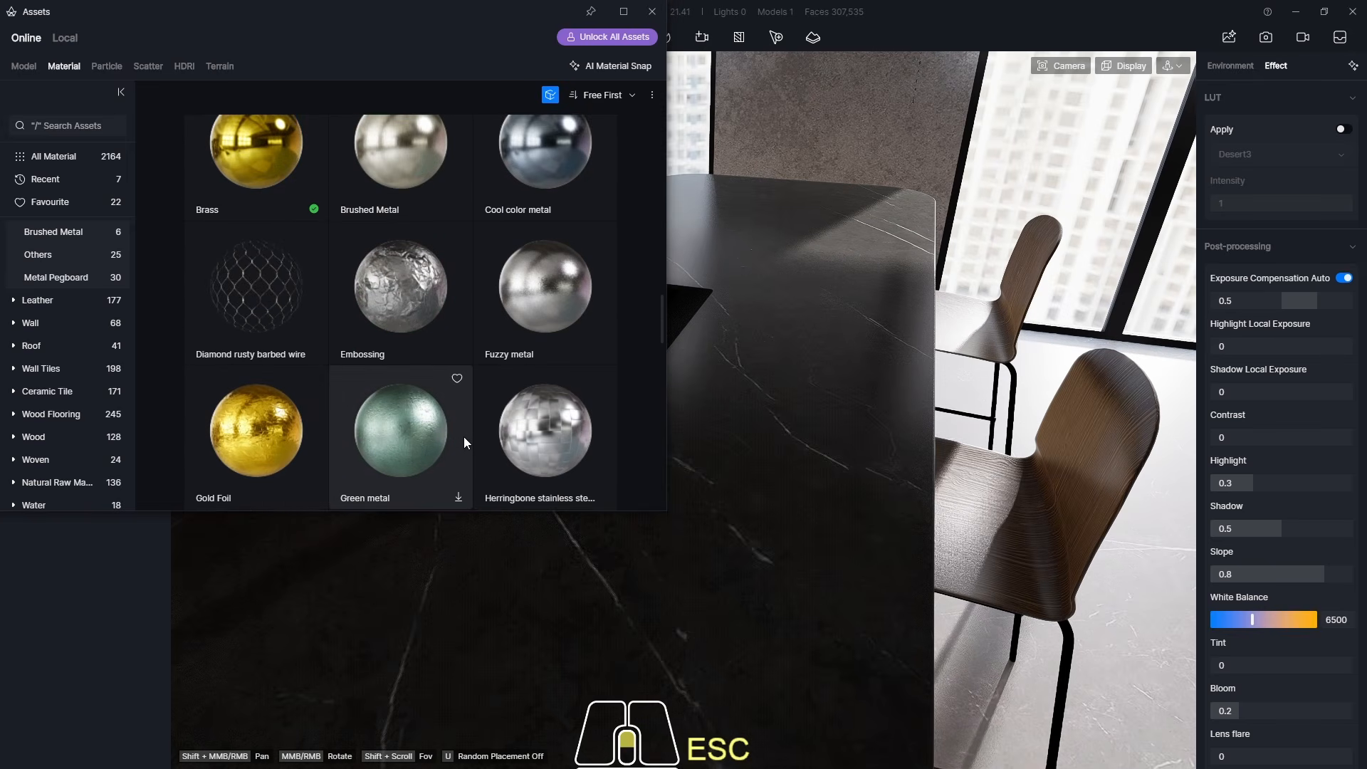
{"action": "scroll", "coordinate": [458, 440], "scroll_direction": "down", "scroll_amount": 2}
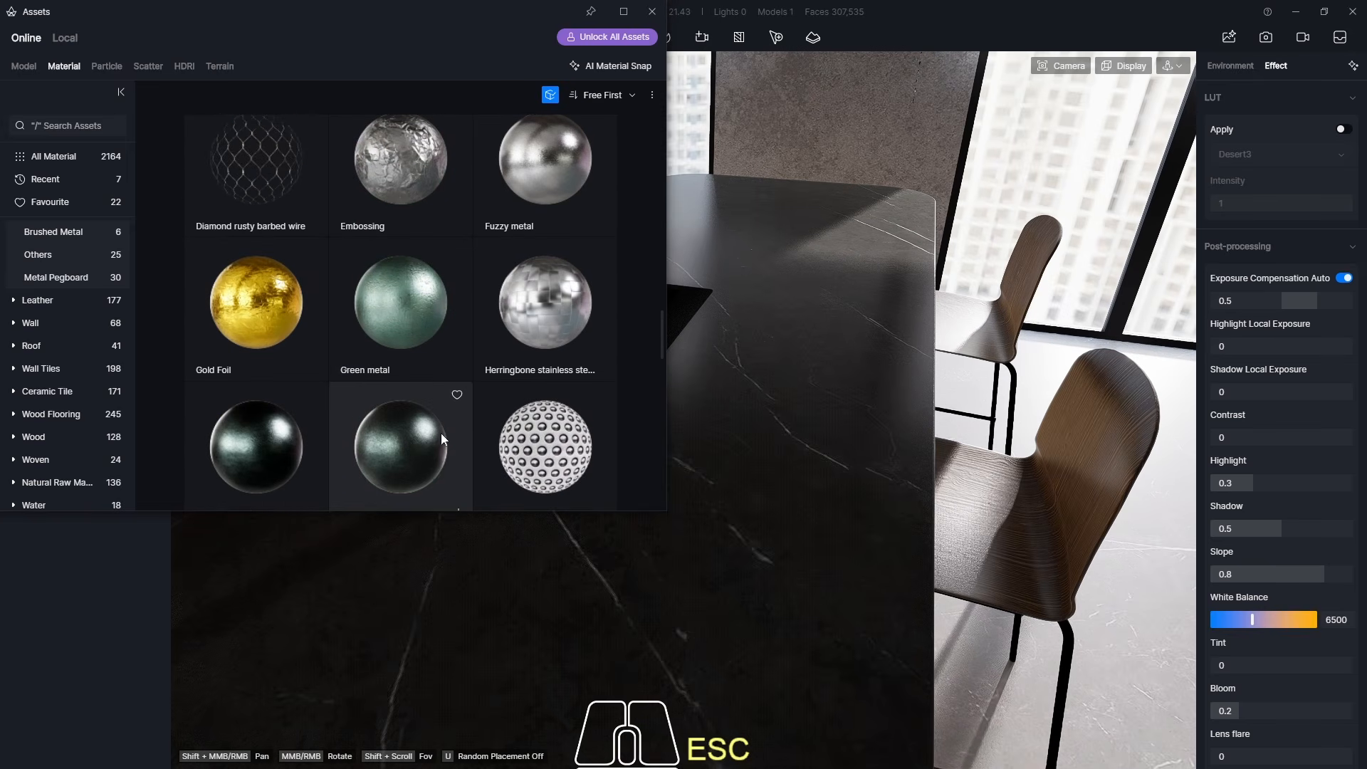
{"action": "scroll", "coordinate": [300, 370], "scroll_direction": "down", "scroll_amount": 2}
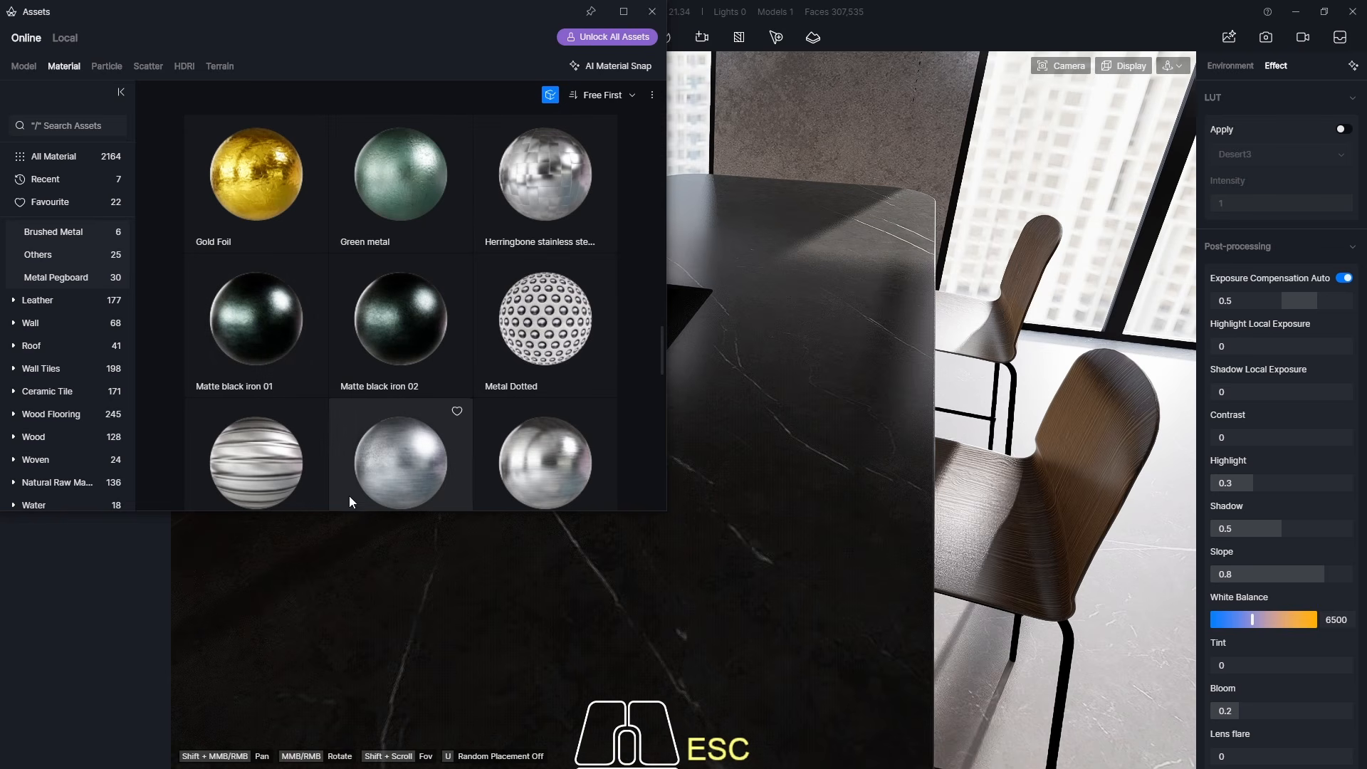
{"action": "scroll", "coordinate": [416, 456], "scroll_direction": "down", "scroll_amount": 3}
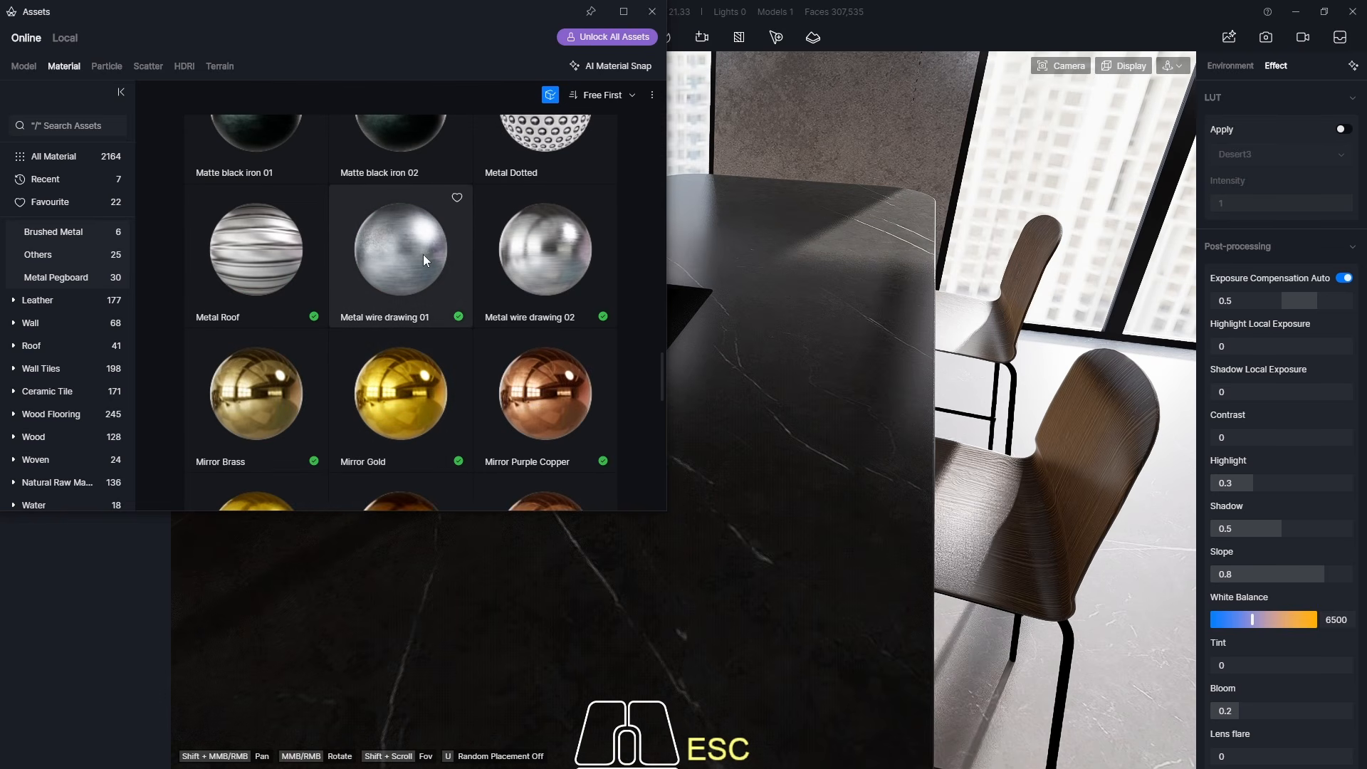
{"action": "scroll", "coordinate": [410, 289], "scroll_direction": "down", "scroll_amount": 5}
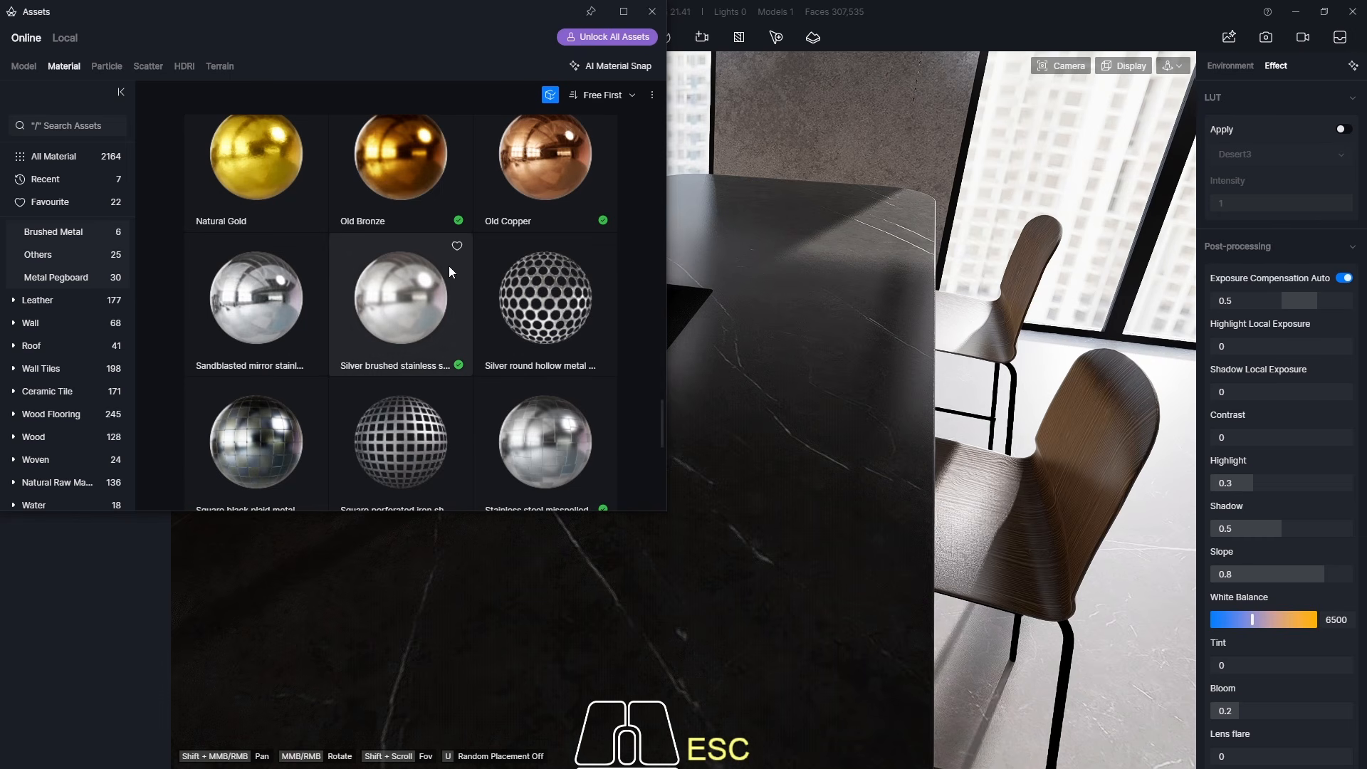
- Choose the silver brushed stainless material from the library for the sink faucet
{"action": "left_click", "coordinate": [399, 293]}
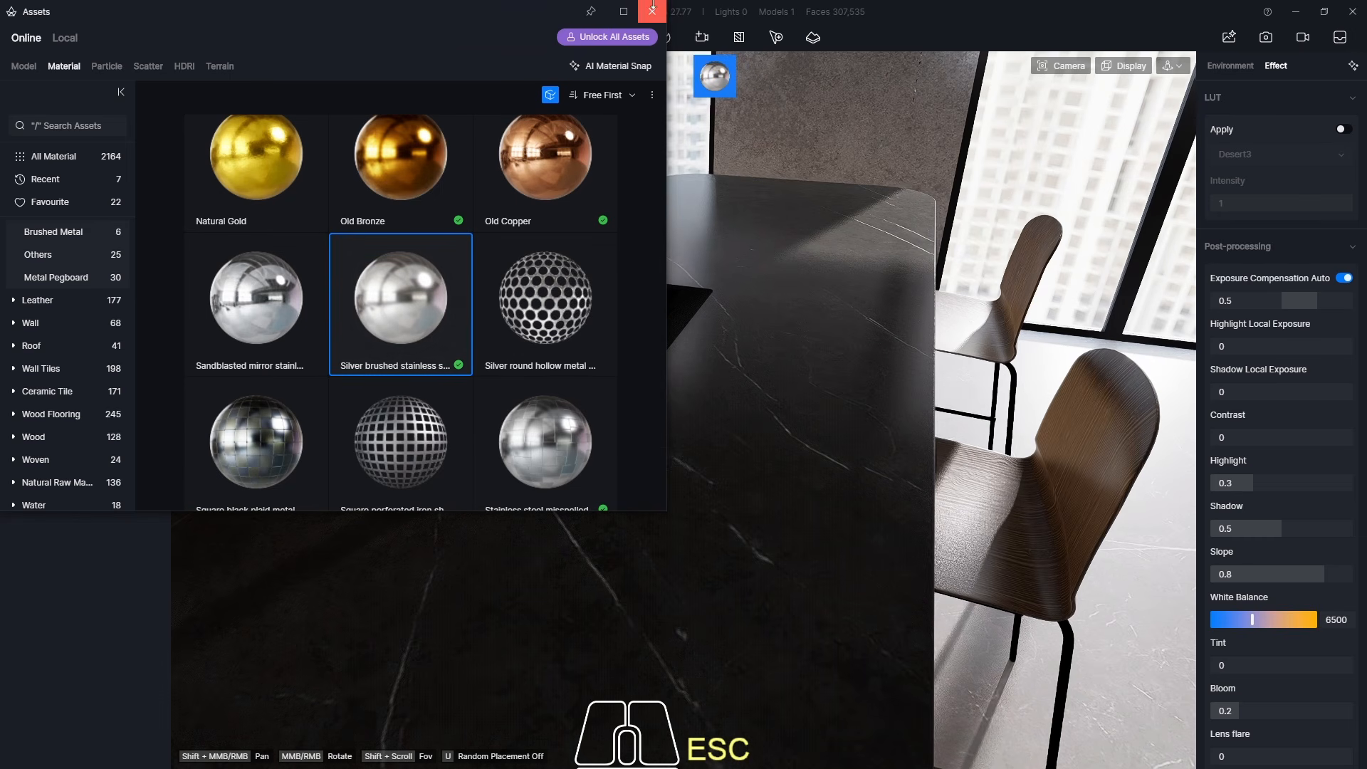
{"action": "scroll", "coordinate": [497, 354], "scroll_direction": "up", "scroll_amount": 6}
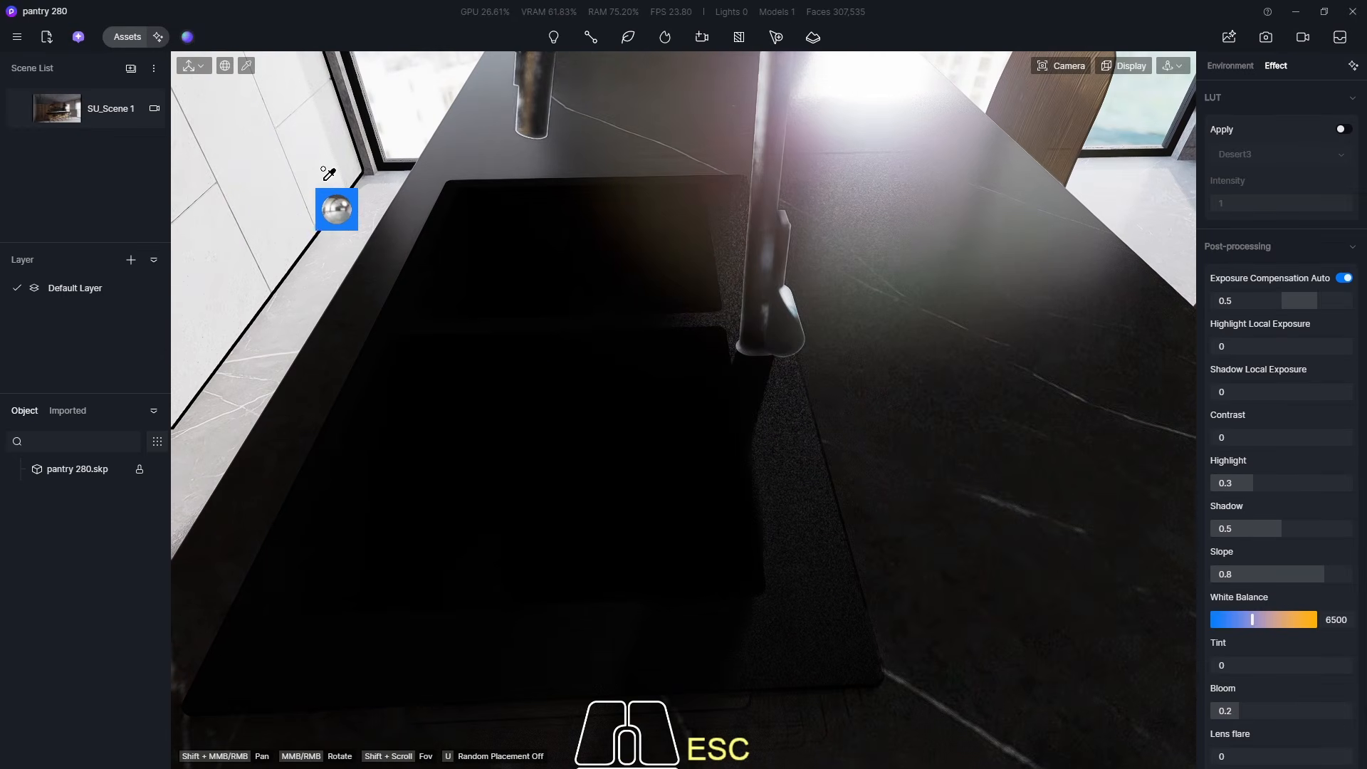
{"action": "left_click", "coordinate": [290, 85]}
- Pick the sink's material and set its Metallic to 1, Roughness to 0.2 and Specular to 0.2
{"action": "left_click", "coordinate": [769, 458]}
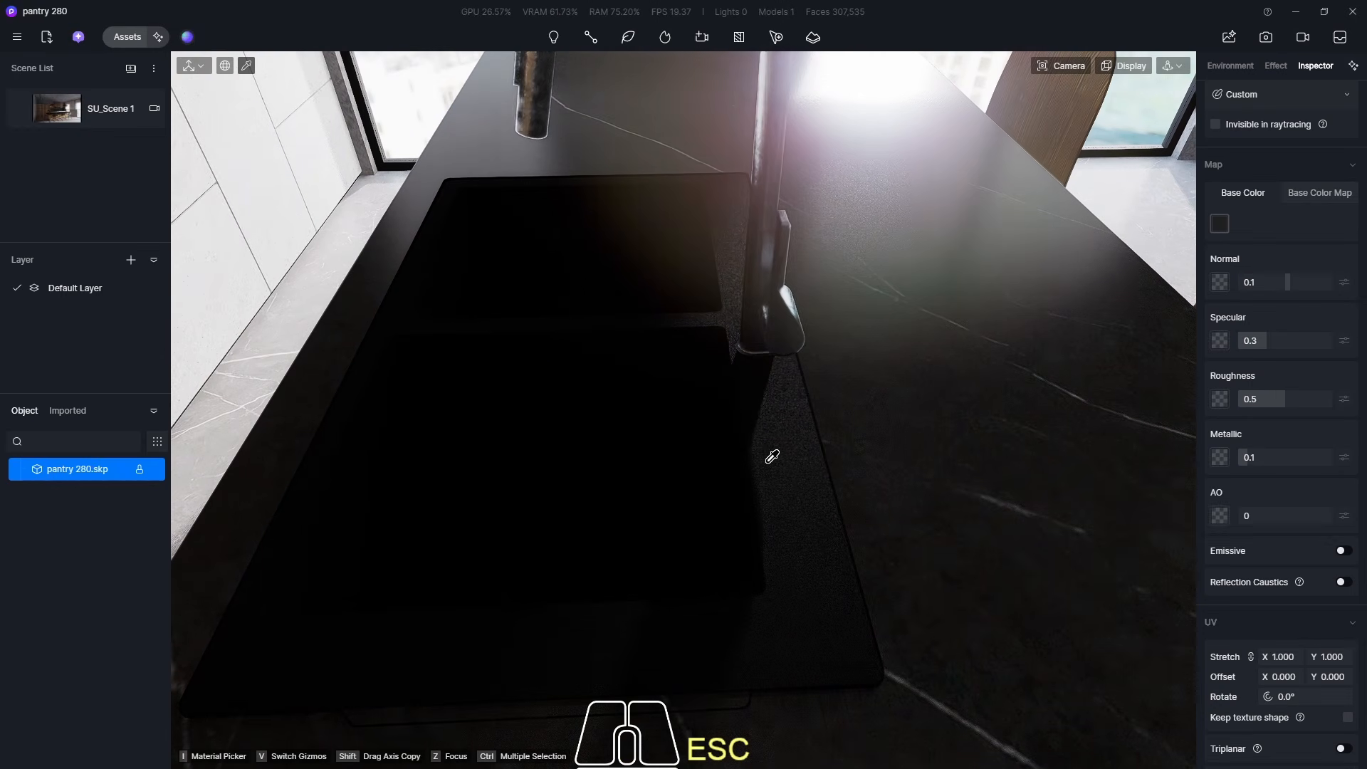
{"action": "left_click", "coordinate": [1281, 457]}
{"action": "type", "text": "1"}
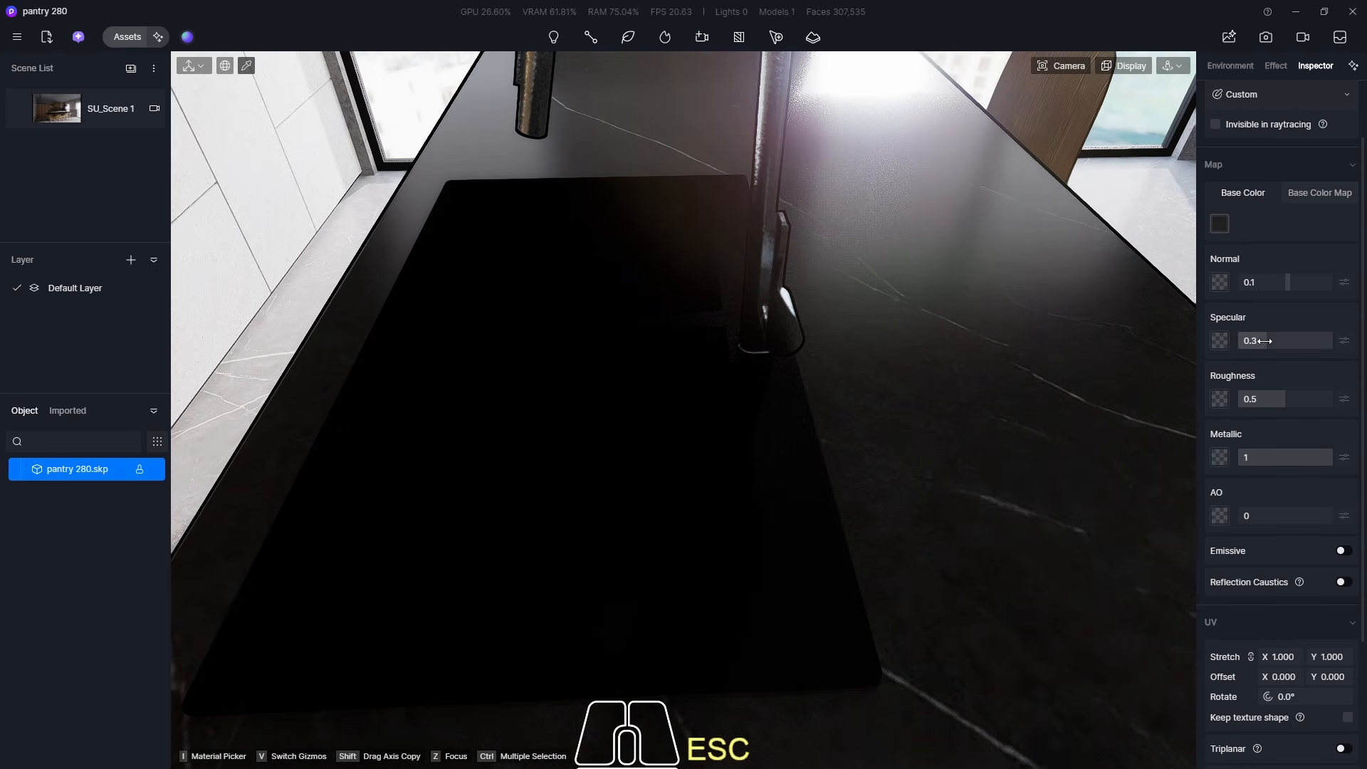
{"action": "left_click", "coordinate": [1269, 398]}
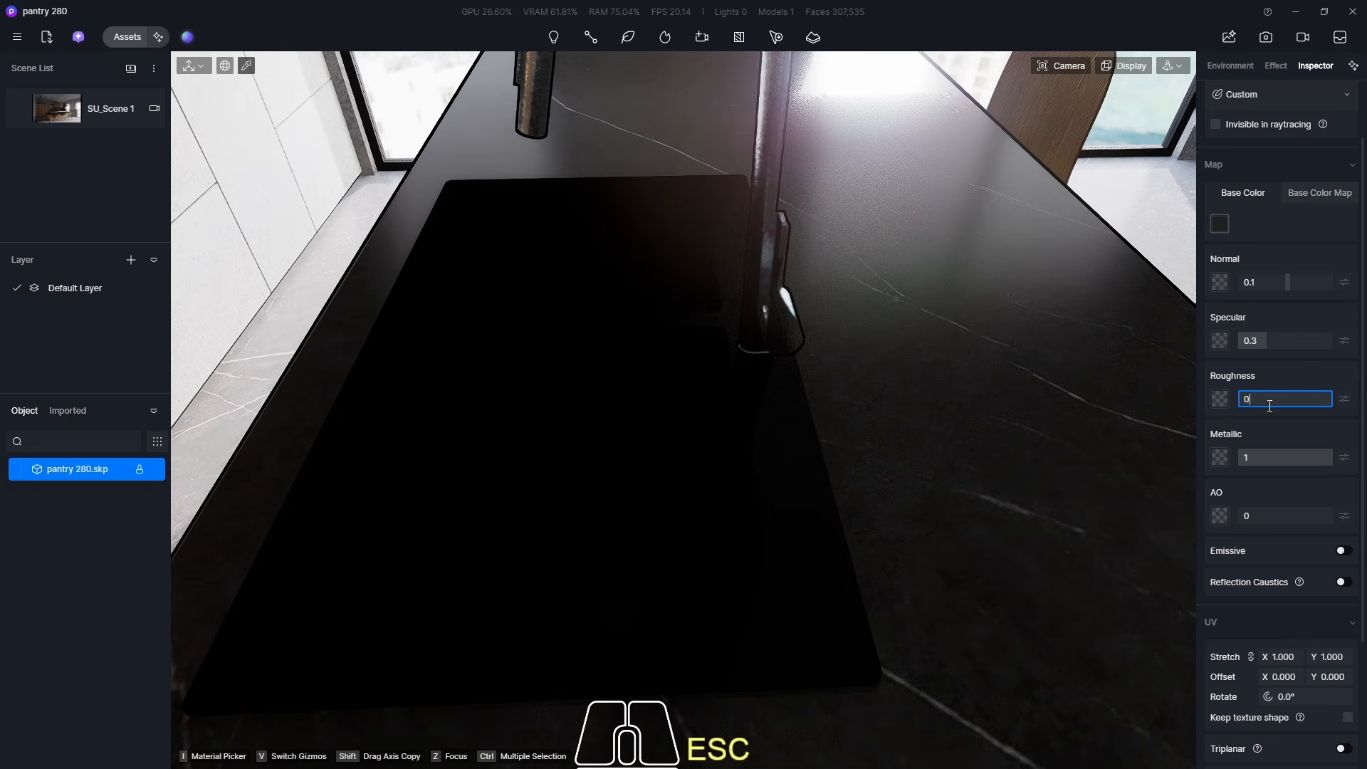
{"action": "key", "text": "Return"}
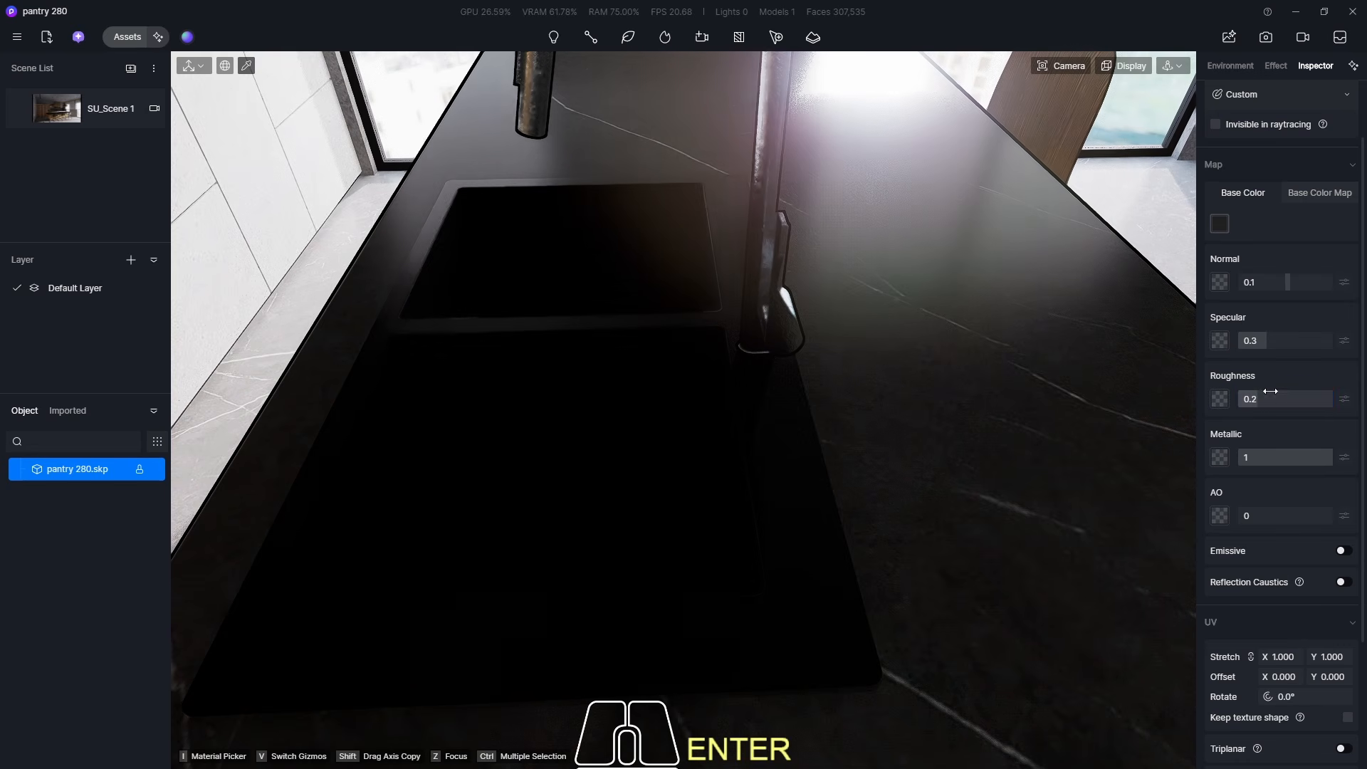
{"action": "left_click", "coordinate": [1274, 340]}
{"action": "type", "text": "0"}
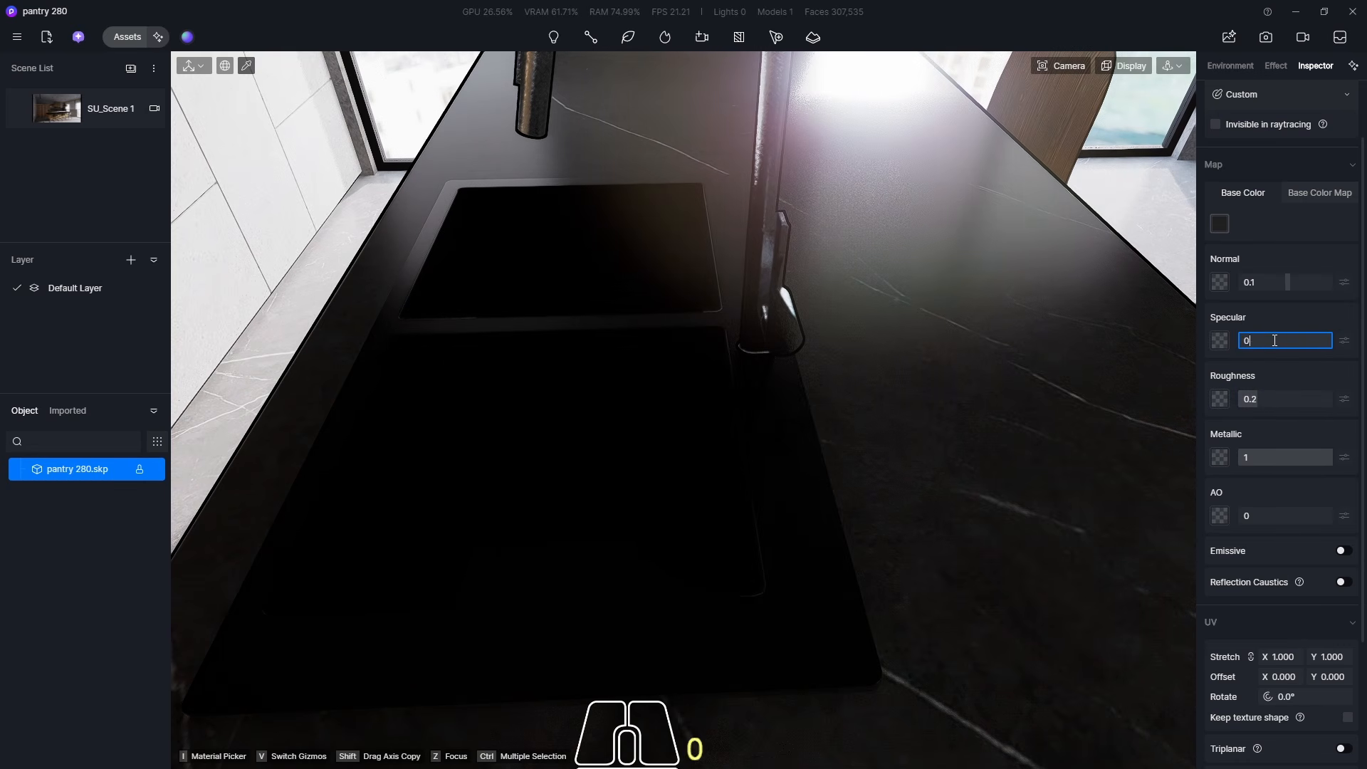
{"action": "key", "text": "Return"}
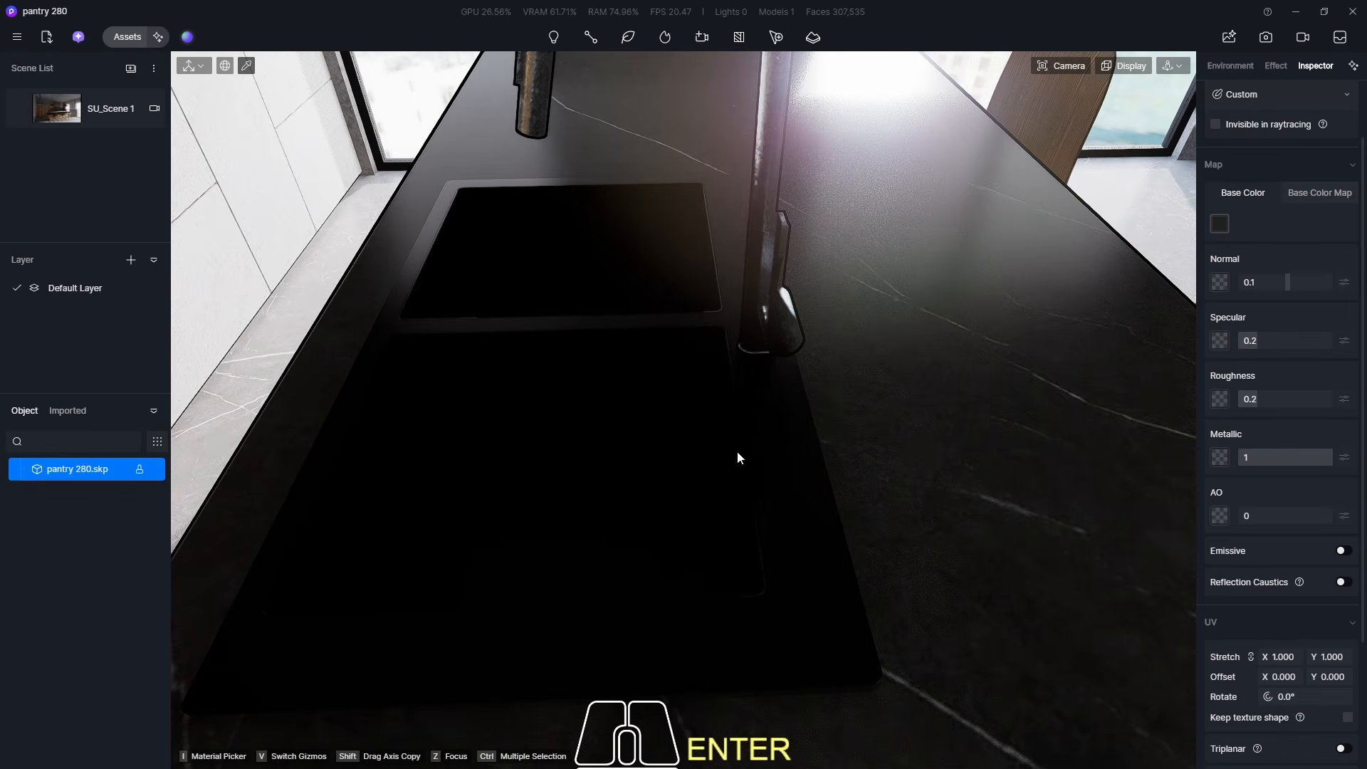
- Lighten the sink material's base color by raising its HSV brightness (V) to 43
{"action": "scroll", "coordinate": [737, 458], "scroll_direction": "down", "scroll_amount": 5}
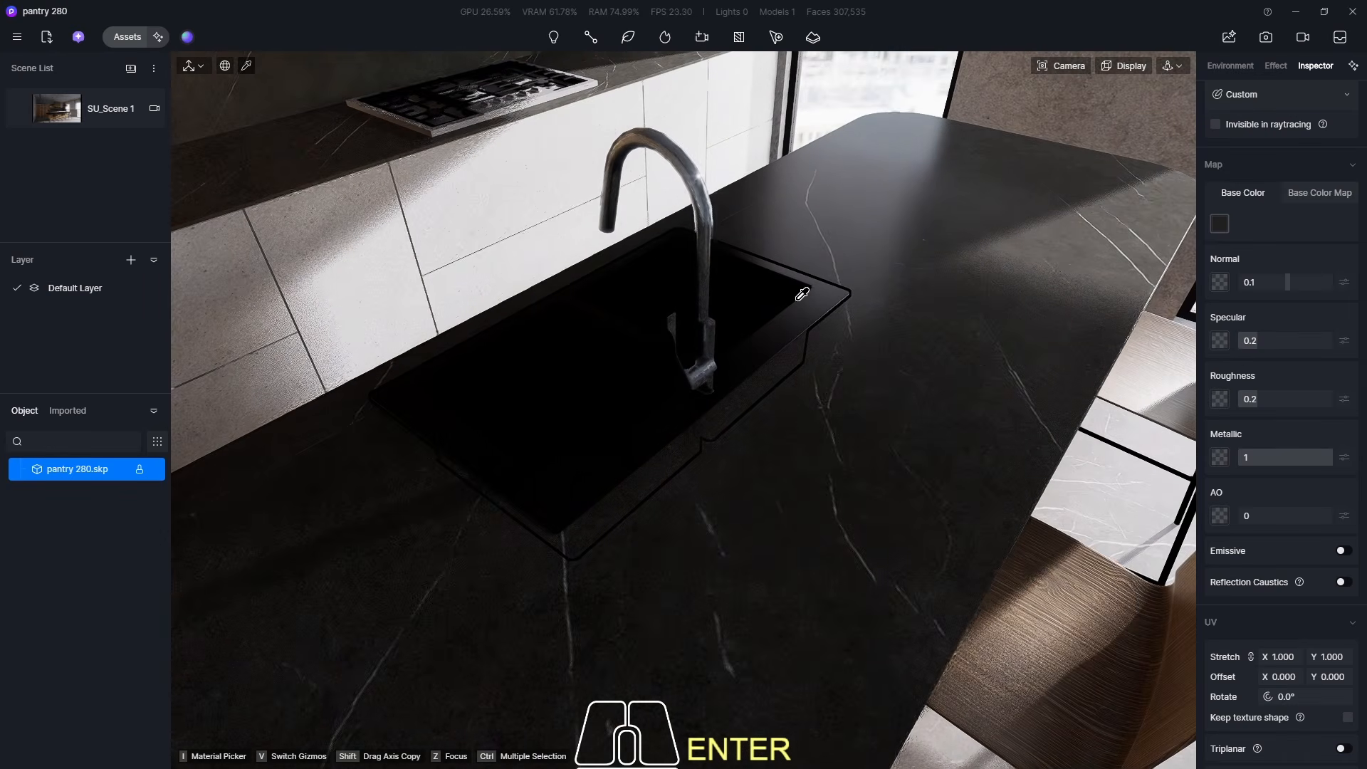
{"action": "left_click", "coordinate": [1219, 224]}
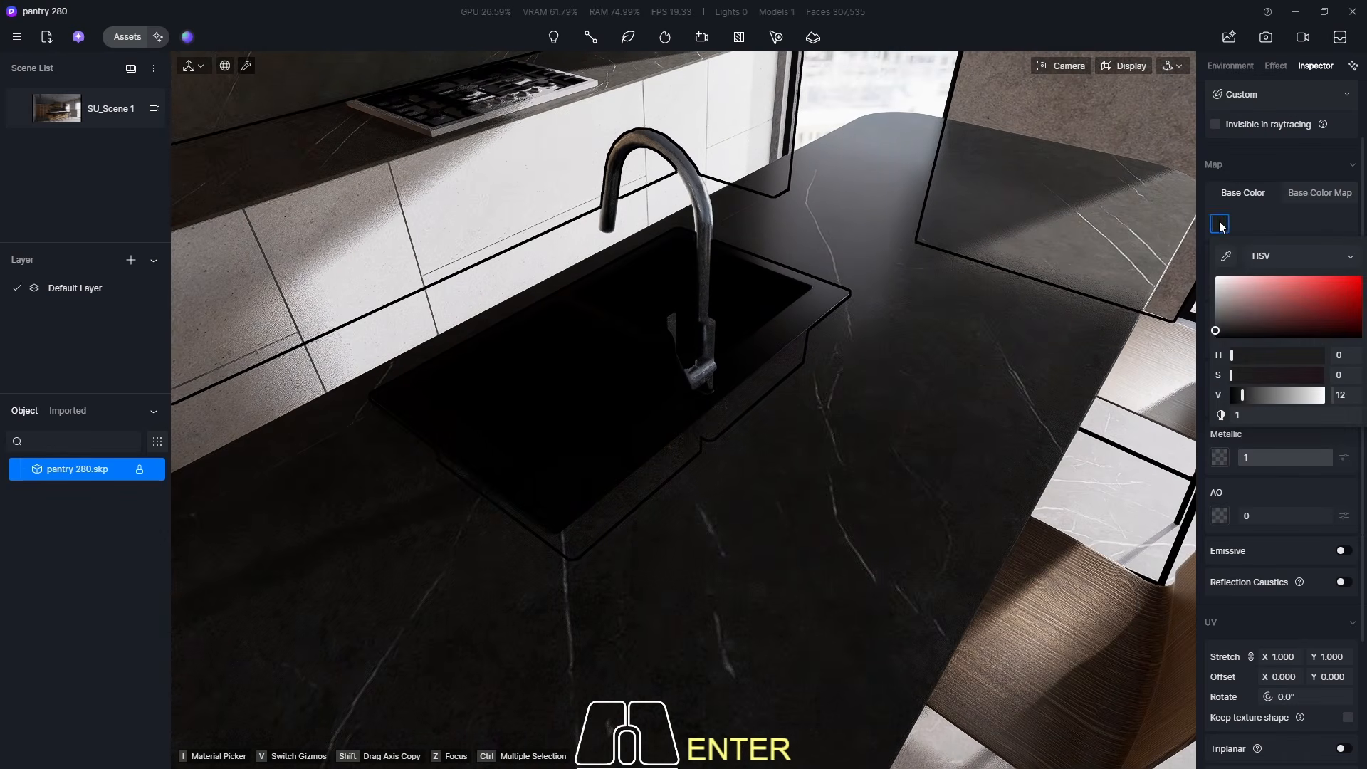
{"action": "mouse_move", "coordinate": [1247, 399]}
{"action": "left_mouse_down"}
{"action": "mouse_move", "coordinate": [1285, 395]}
{"action": "mouse_move", "coordinate": [1265, 401]}
{"action": "left_mouse_up"}
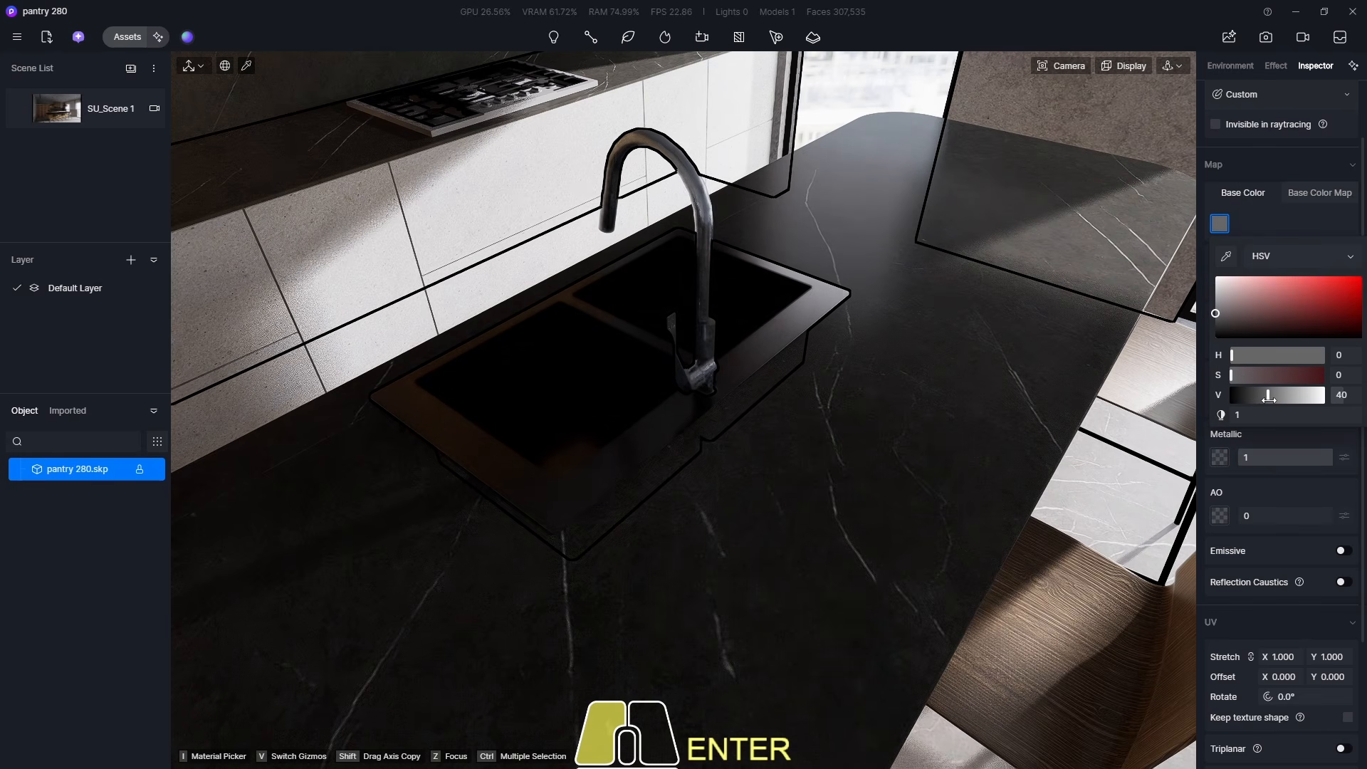
{"action": "mouse_move", "coordinate": [1269, 396]}
{"action": "left_mouse_down"}
{"action": "mouse_move", "coordinate": [1282, 395]}
{"action": "mouse_move", "coordinate": [1271, 395]}
{"action": "left_mouse_up"}
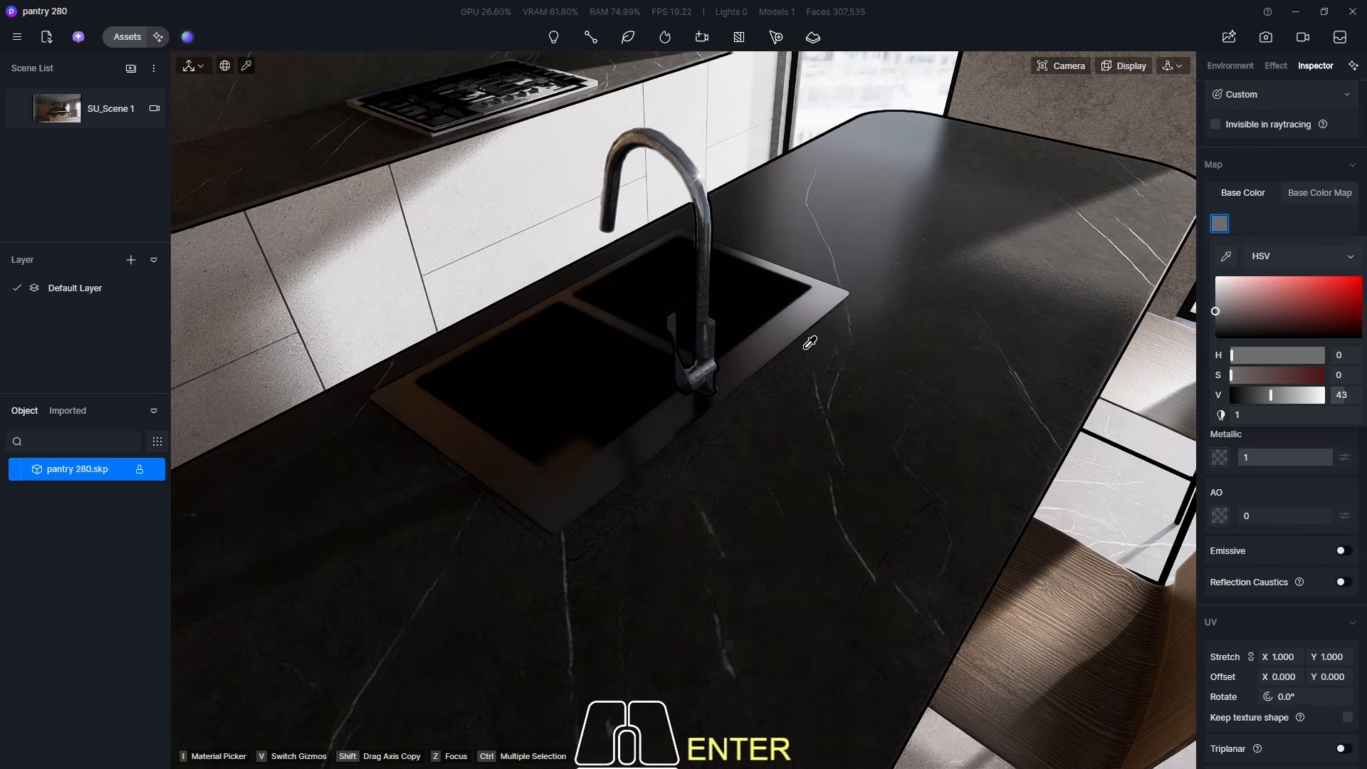
- Pick the black material of the cooktop grates and set its Roughness to 0.2 and Metallic to 1
{"action": "middle_click_drag", "start_coordinate": [806, 345], "coordinate": [804, 319]}
{"action": "middle_click_drag", "start_coordinate": [620, 347], "coordinate": [759, 588]}
{"action": "scroll", "coordinate": [865, 359], "scroll_direction": "up", "scroll_amount": 12}
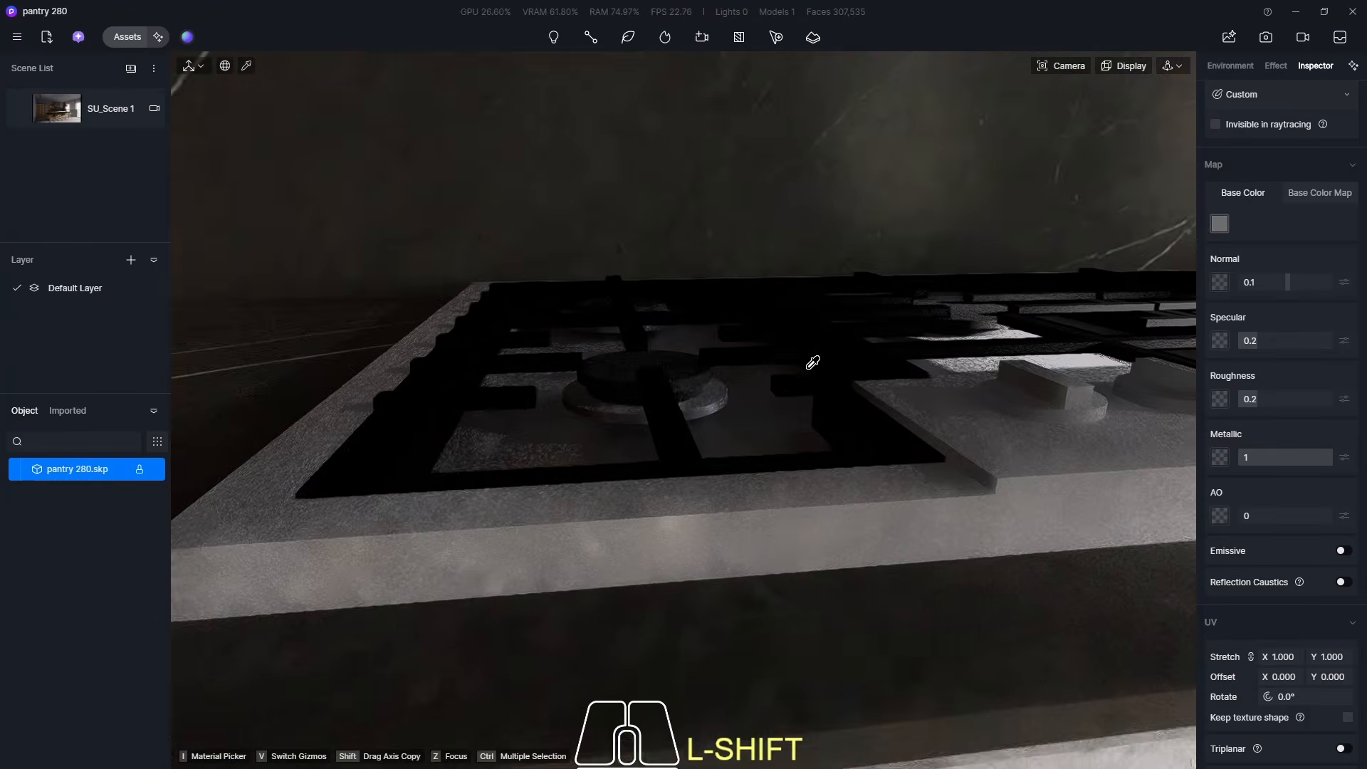
{"action": "middle_click_drag", "start_coordinate": [811, 360], "coordinate": [805, 395]}
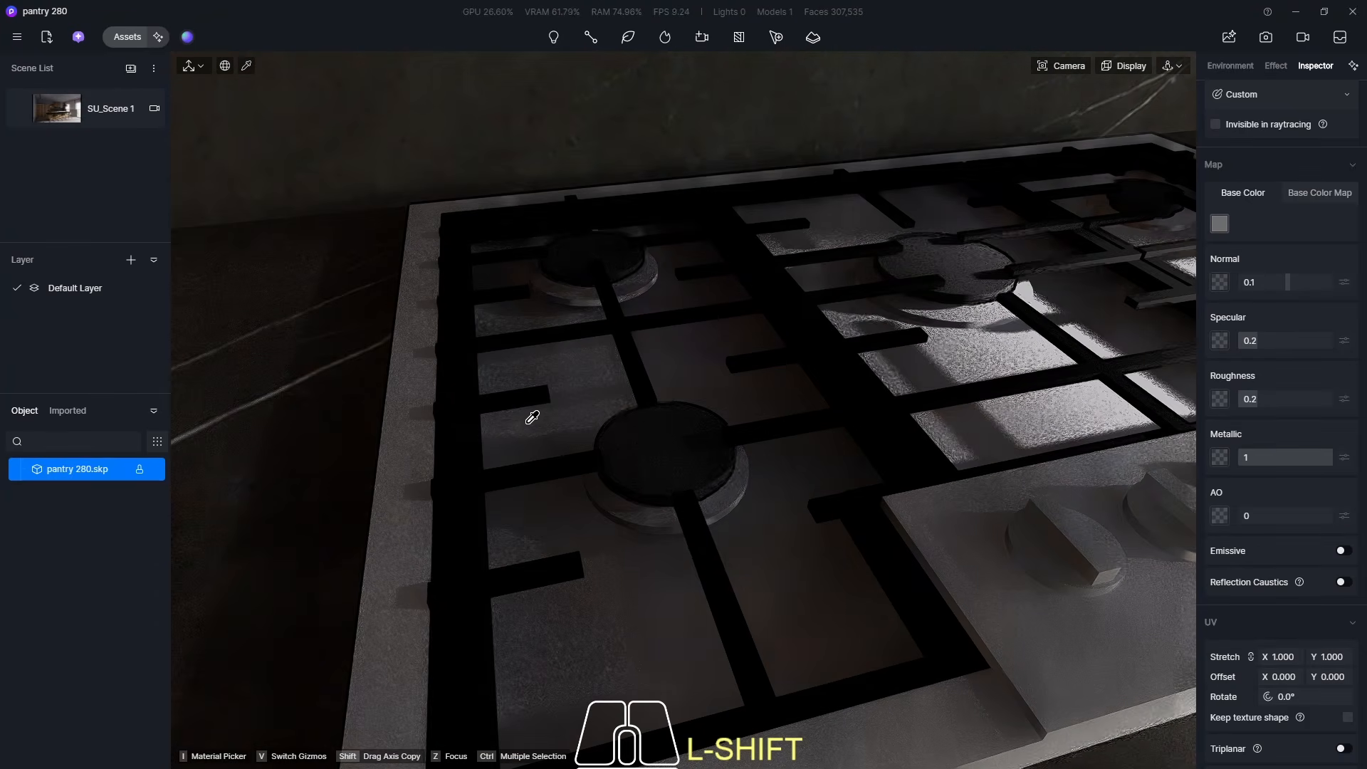
{"action": "left_click", "coordinate": [521, 466], "text": "shift"}
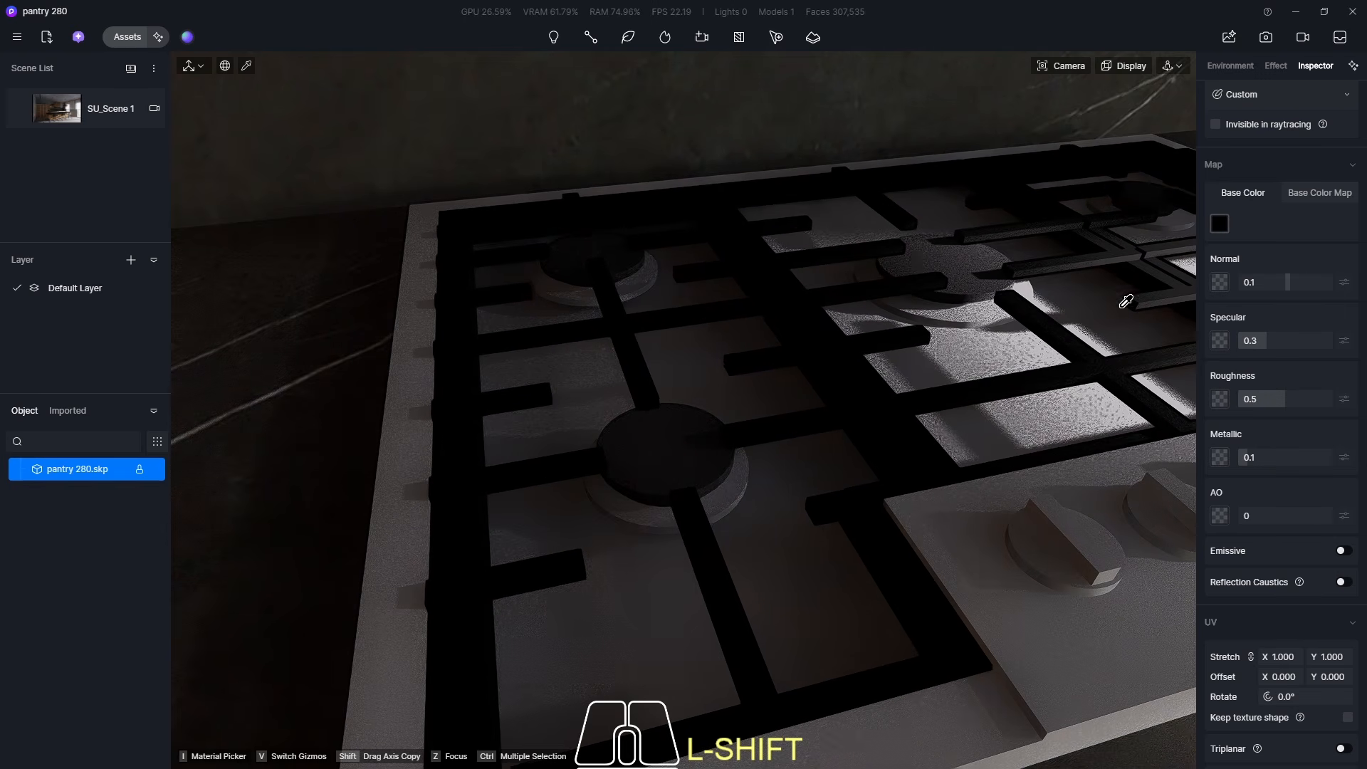
{"action": "scroll", "coordinate": [1016, 387], "scroll_direction": "down", "scroll_amount": 2}
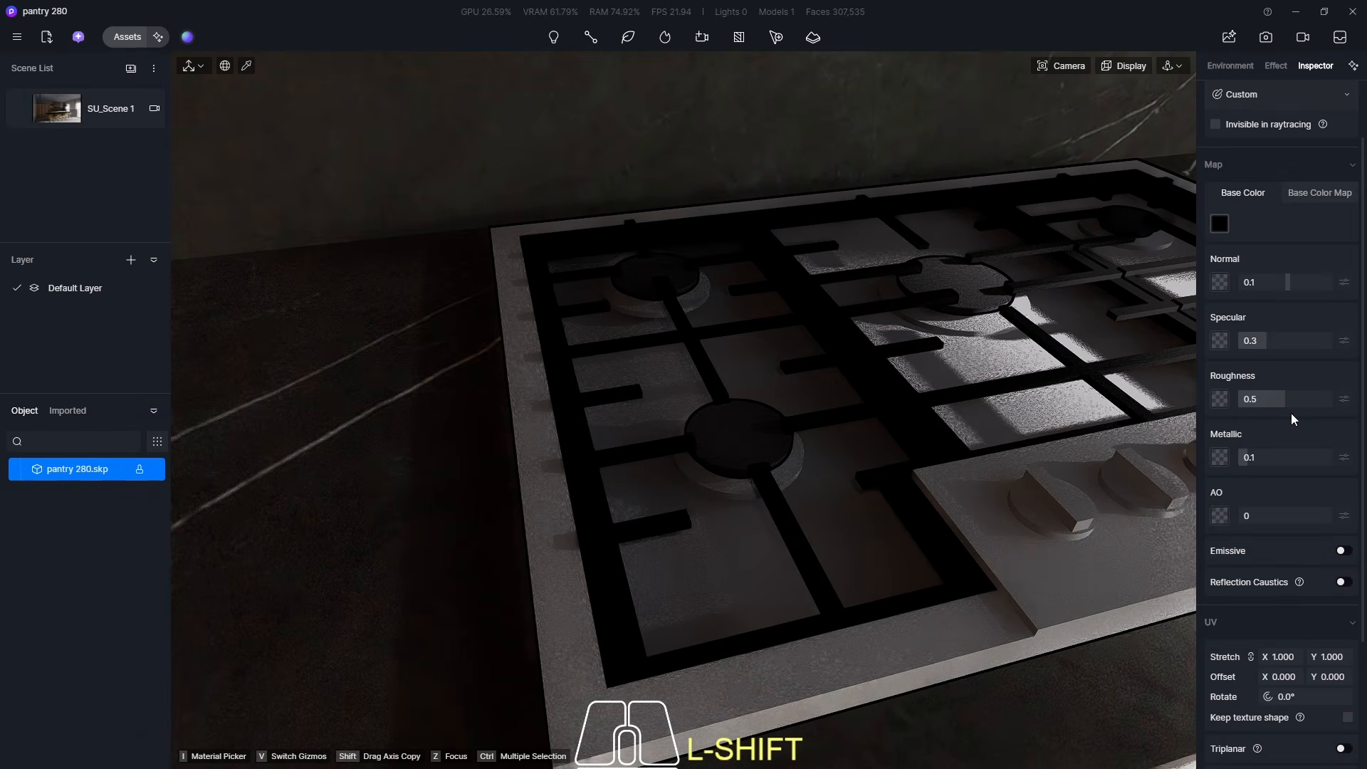
{"action": "left_click", "coordinate": [1281, 396]}
{"action": "type", "text": "0."}
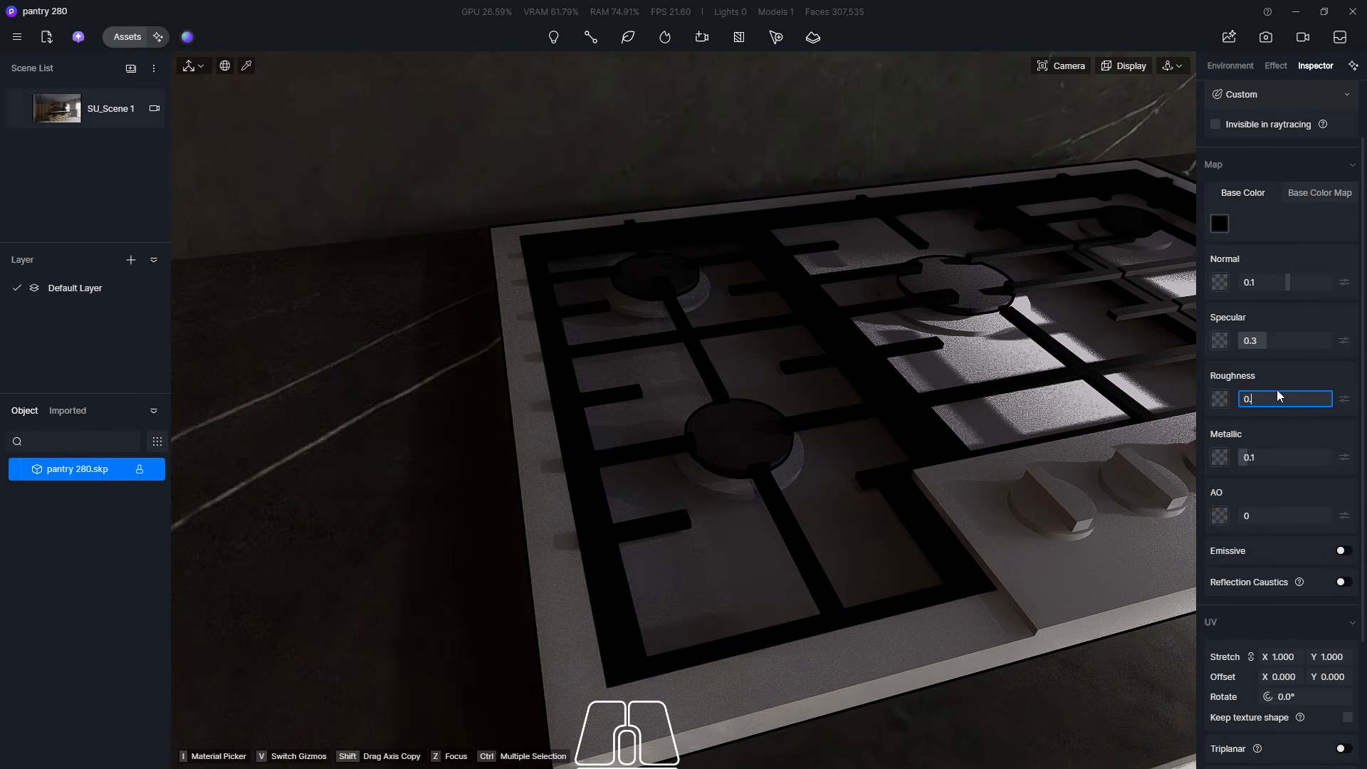
{"action": "key", "text": "Return"}
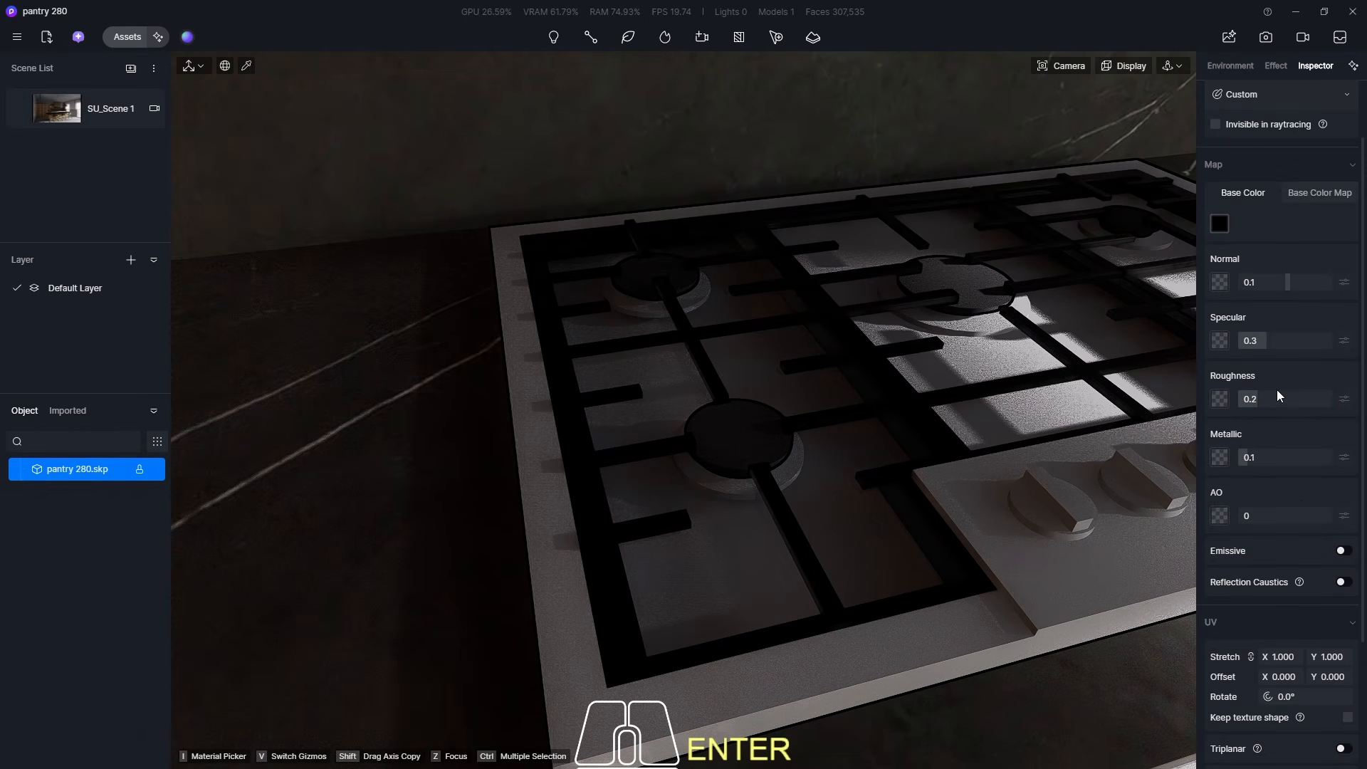
{"action": "left_click", "coordinate": [1266, 458]}
{"action": "type", "text": "1"}
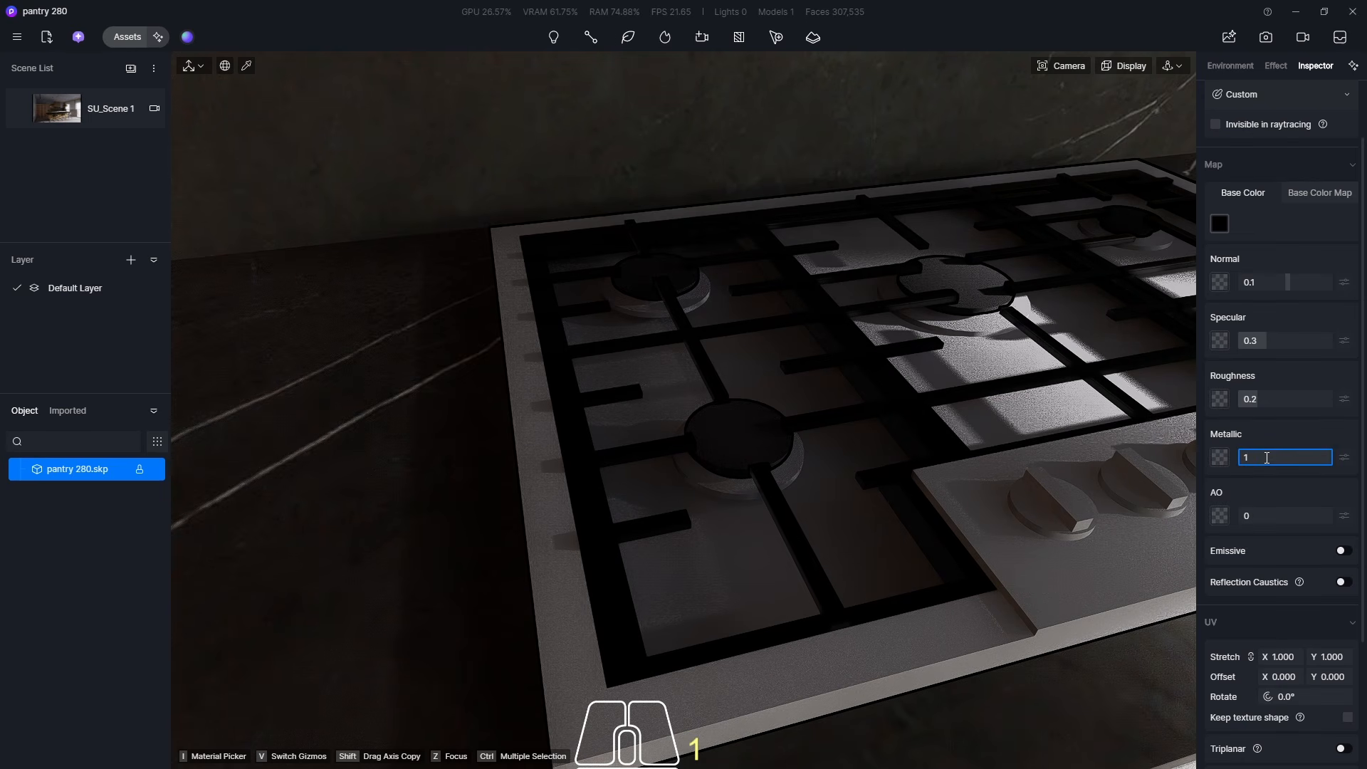
{"action": "key", "text": "Return"}
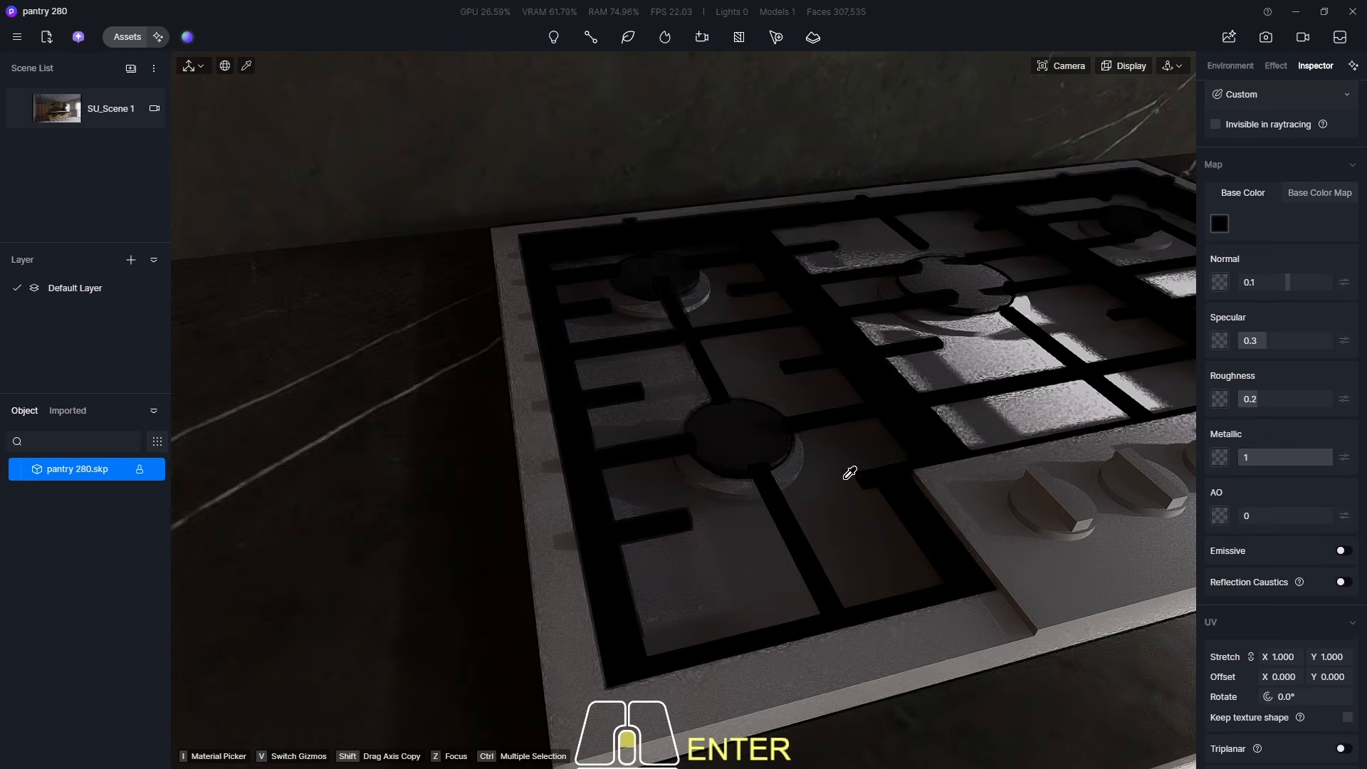
- Apply the silver brushed stainless material from the library to the base ring of a cooktop burner
{"action": "scroll", "coordinate": [850, 473], "scroll_direction": "up", "scroll_amount": 5}
{"action": "left_click", "coordinate": [127, 36]}
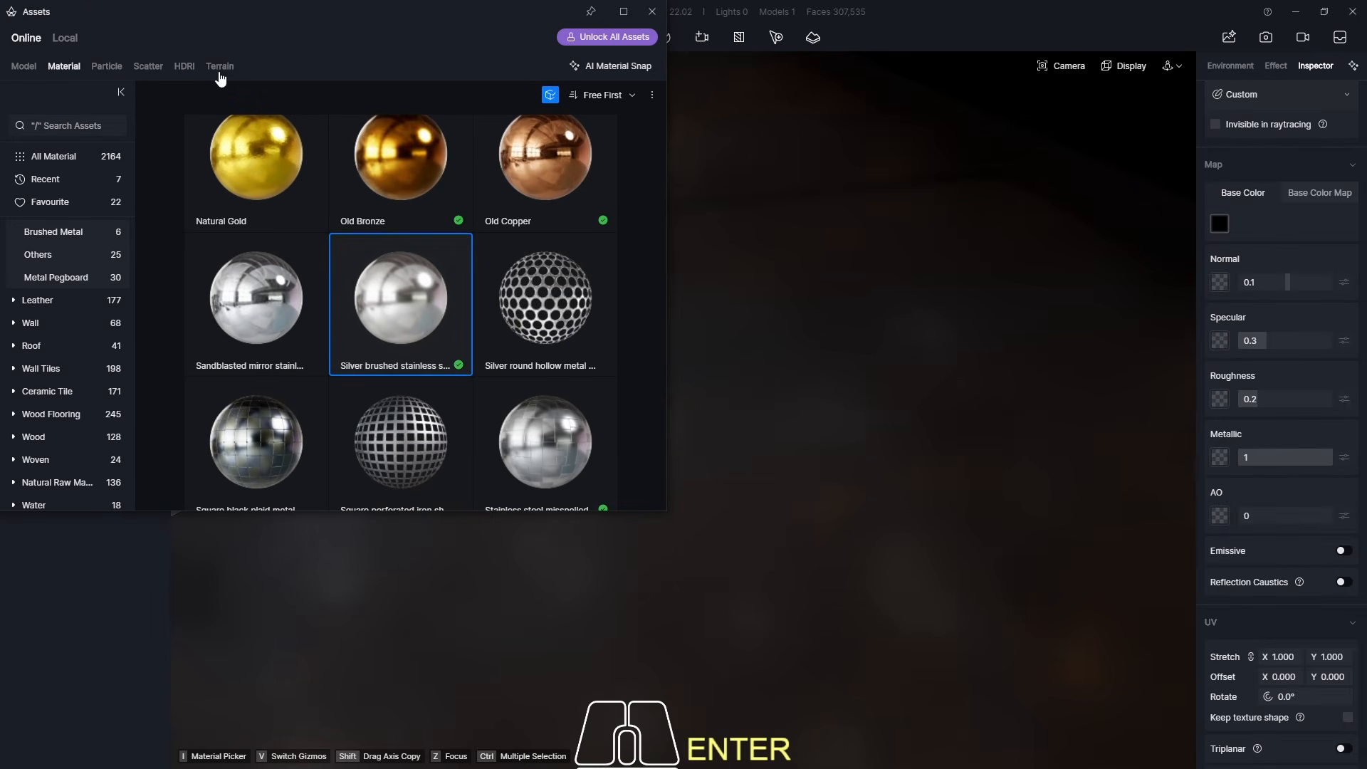
{"action": "left_click", "coordinate": [424, 334]}
{"action": "left_click", "coordinate": [653, 11]}
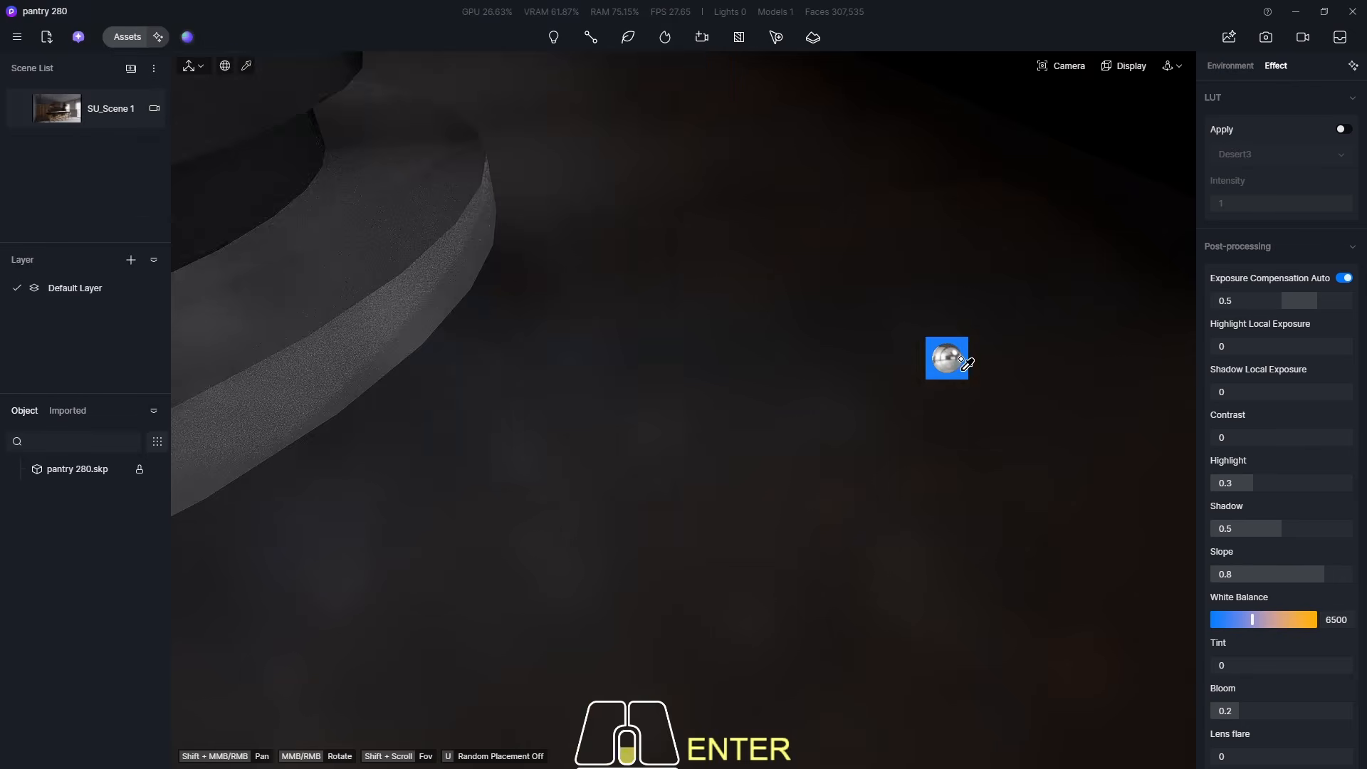
{"action": "scroll", "coordinate": [945, 357], "scroll_direction": "down", "scroll_amount": 5}
{"action": "scroll", "coordinate": [916, 391], "scroll_direction": "up", "scroll_amount": 5}
{"action": "left_click", "coordinate": [708, 308]}
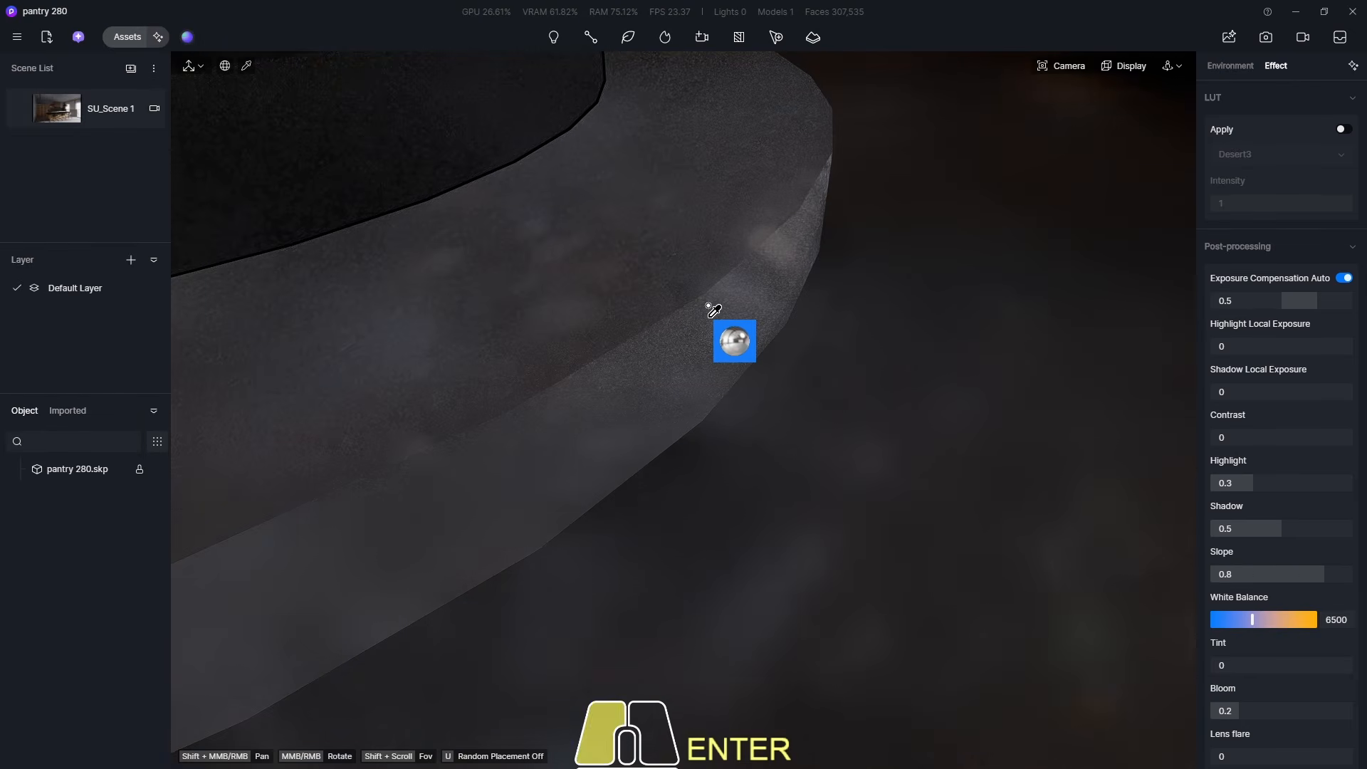
- Inspect the cooktop's burners, grates and knobs from several close viewpoints, then restore the SU_Scene 1 view
{"action": "scroll", "coordinate": [666, 379], "scroll_direction": "down", "scroll_amount": 5}
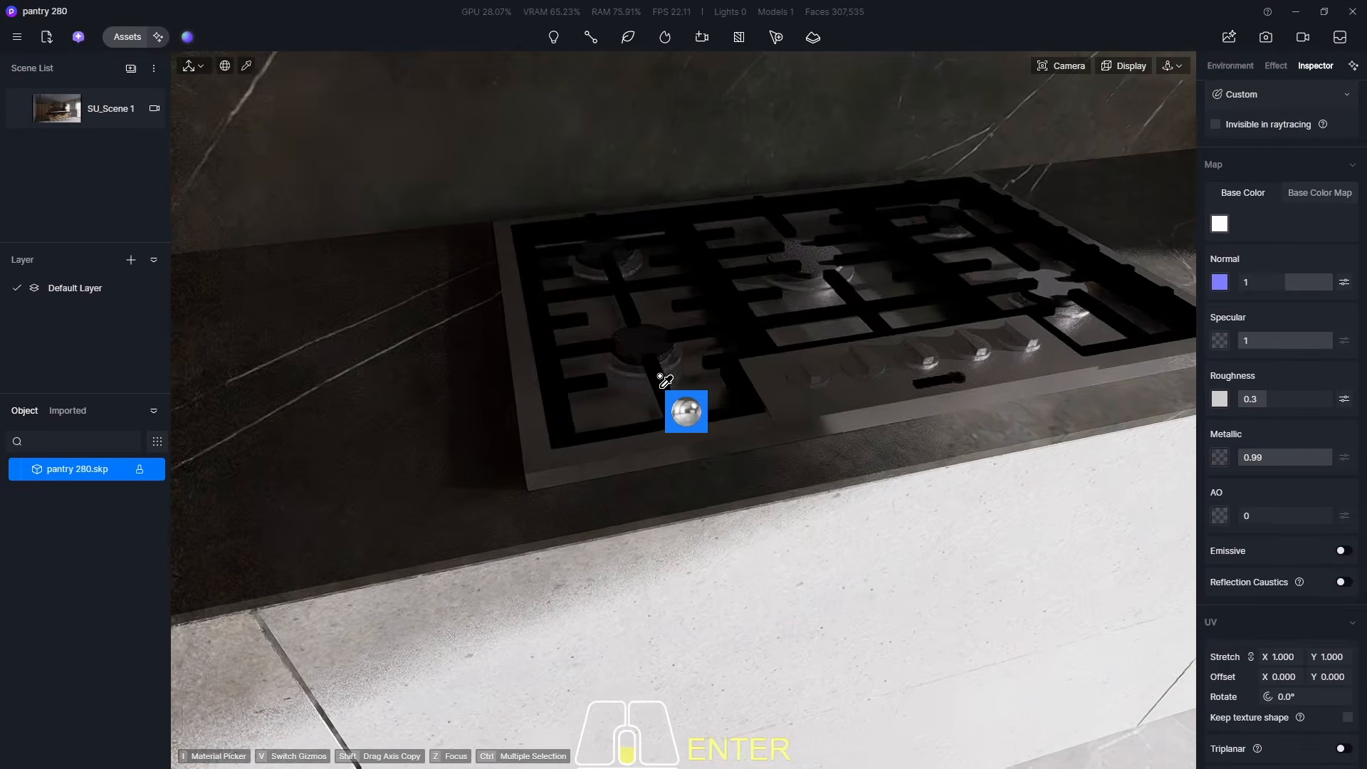
{"action": "scroll", "coordinate": [668, 362], "scroll_direction": "up", "scroll_amount": 5}
{"action": "scroll", "coordinate": [605, 373], "scroll_direction": "down", "scroll_amount": 5}
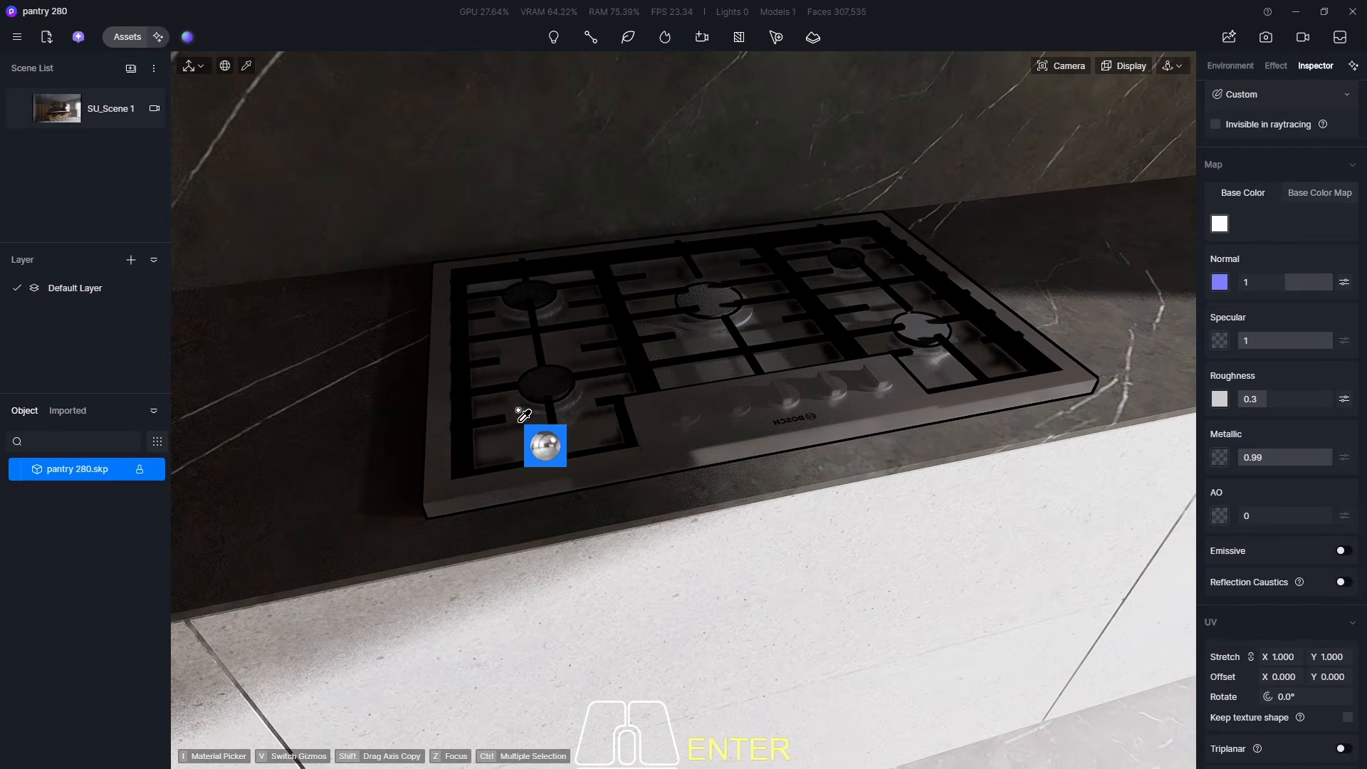
{"action": "scroll", "coordinate": [921, 296], "scroll_direction": "up", "scroll_amount": 5}
{"action": "scroll", "coordinate": [920, 279], "scroll_direction": "up", "scroll_amount": 2}
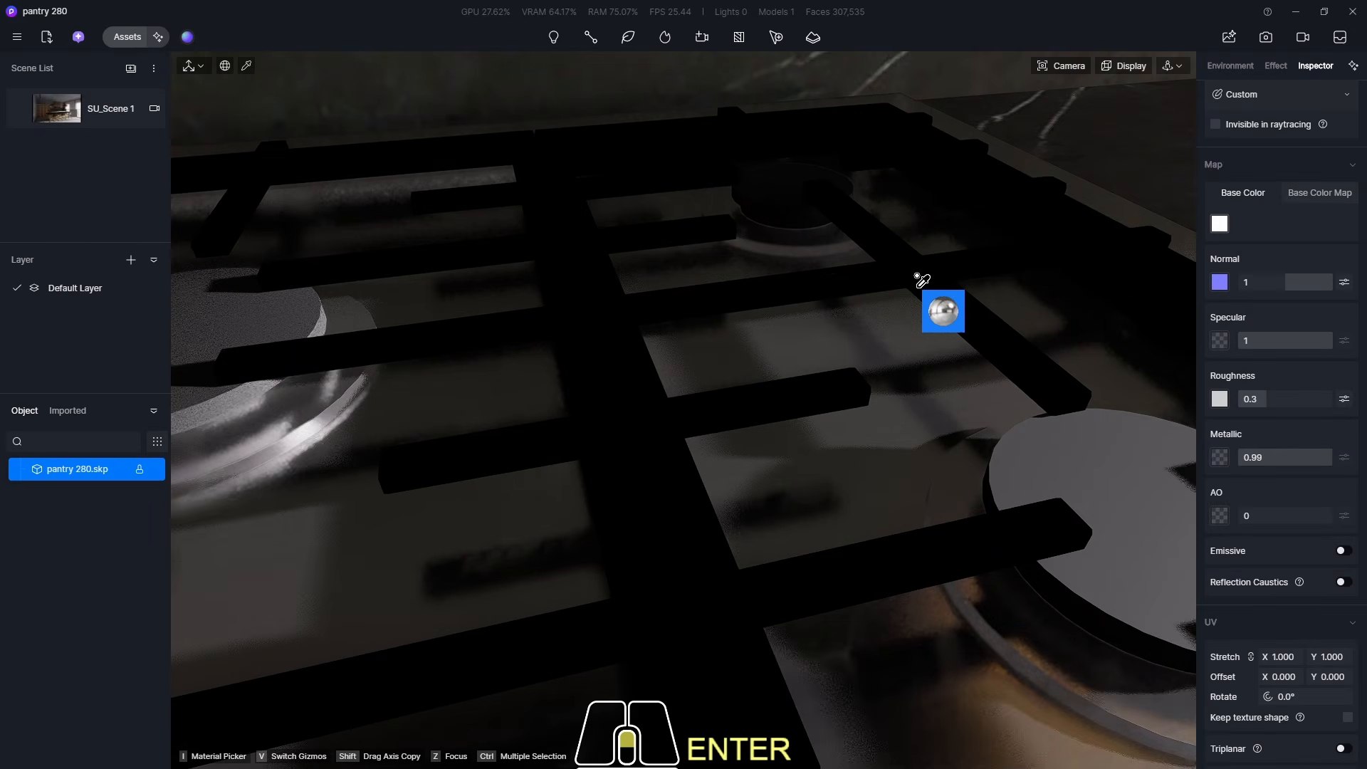
{"action": "scroll", "coordinate": [694, 426], "scroll_direction": "down", "scroll_amount": 6}
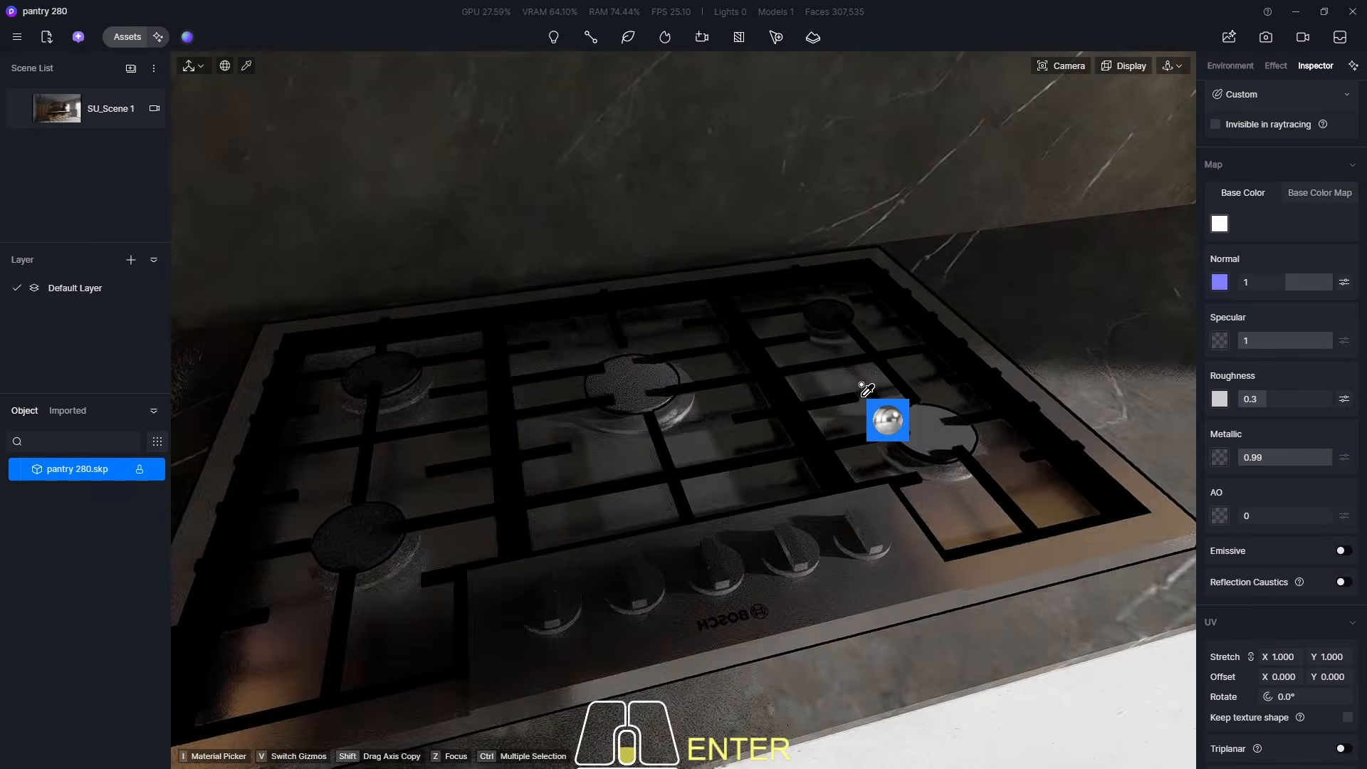
{"action": "scroll", "coordinate": [730, 519], "scroll_direction": "up", "scroll_amount": 4}
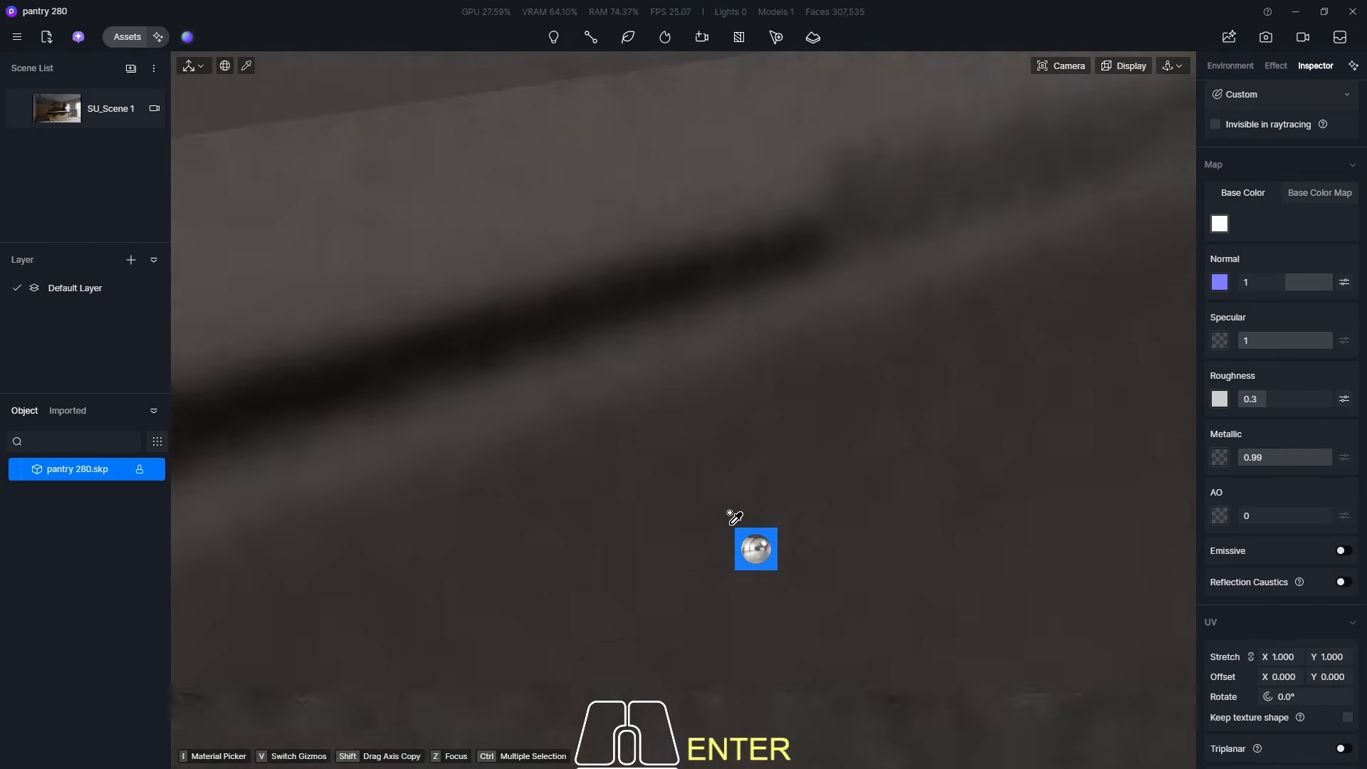
{"action": "scroll", "coordinate": [730, 519], "scroll_direction": "down", "scroll_amount": 3}
{"action": "scroll", "coordinate": [598, 318], "scroll_direction": "up", "scroll_amount": 2}
{"action": "key", "text": "Escape"}
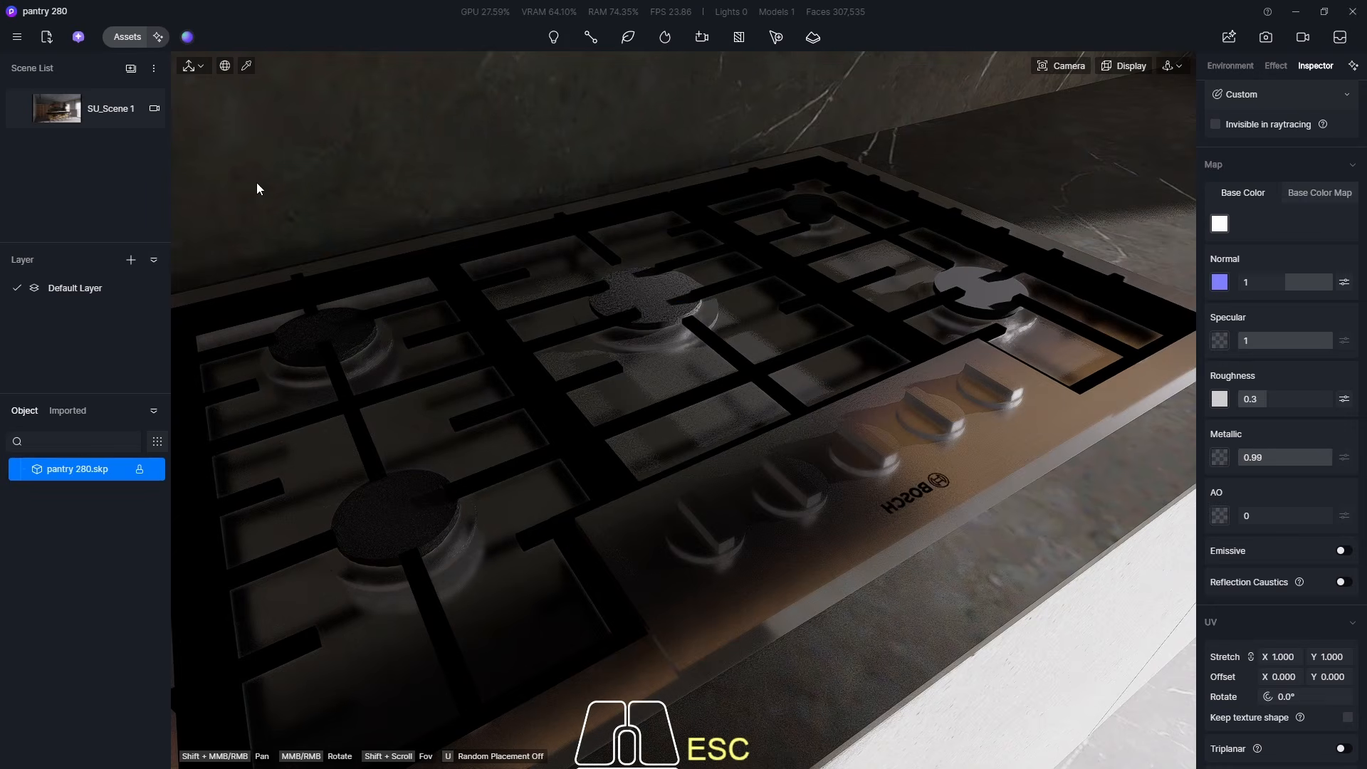
{"action": "left_click", "coordinate": [50, 114]}
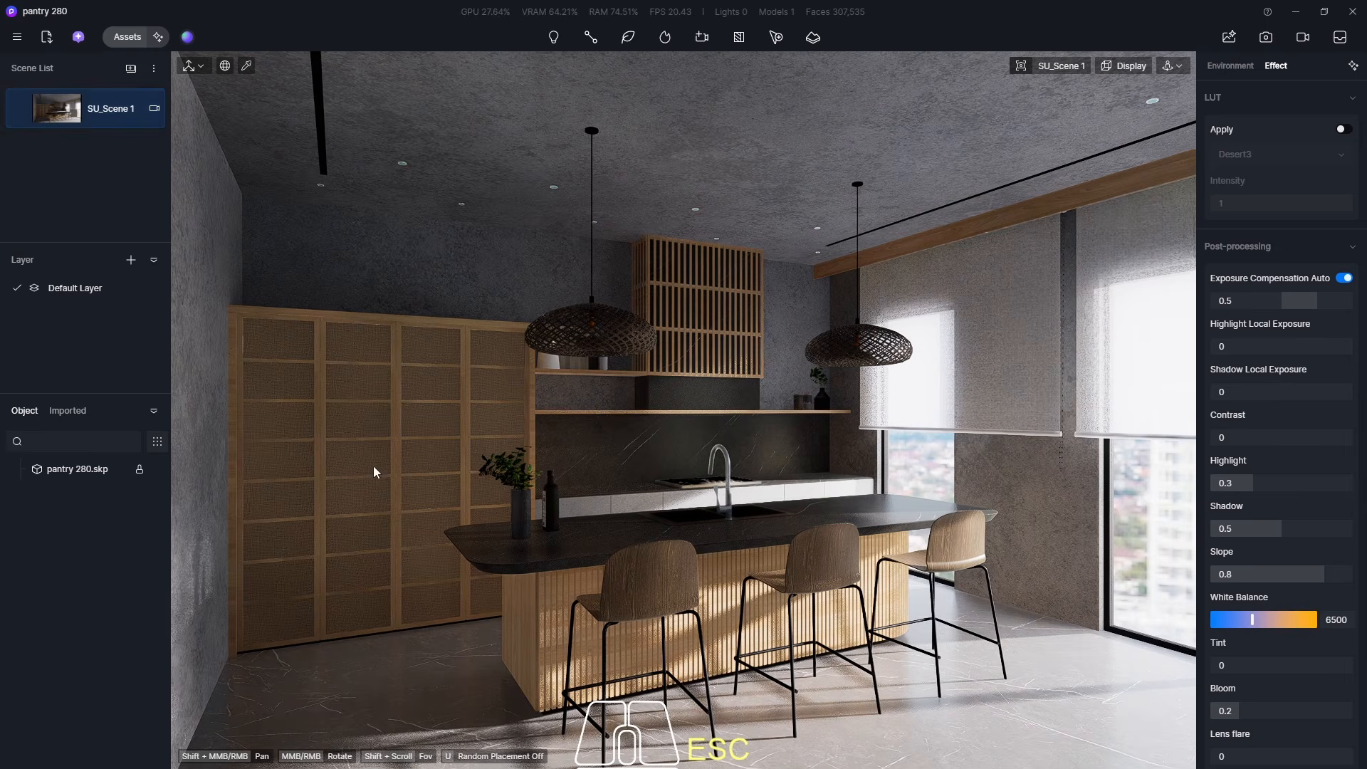
- Apply the Normal Glass material from the library's Glass category to the plant vase on the island countertop
{"action": "scroll", "coordinate": [560, 524], "scroll_direction": "up", "scroll_amount": 5}
{"action": "scroll", "coordinate": [638, 528], "scroll_direction": "up", "scroll_amount": 4}
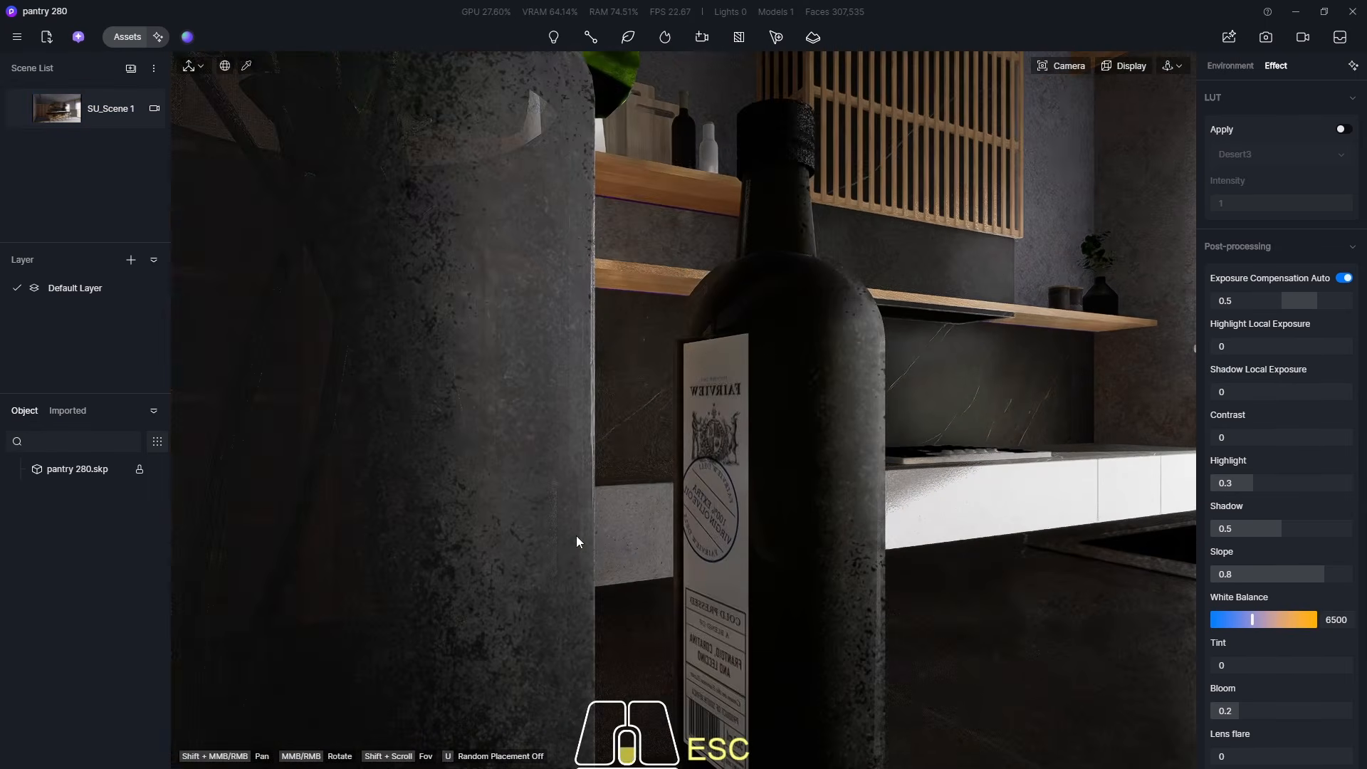
{"action": "scroll", "coordinate": [578, 540], "scroll_direction": "down", "scroll_amount": 3}
{"action": "left_click", "coordinate": [122, 39]}
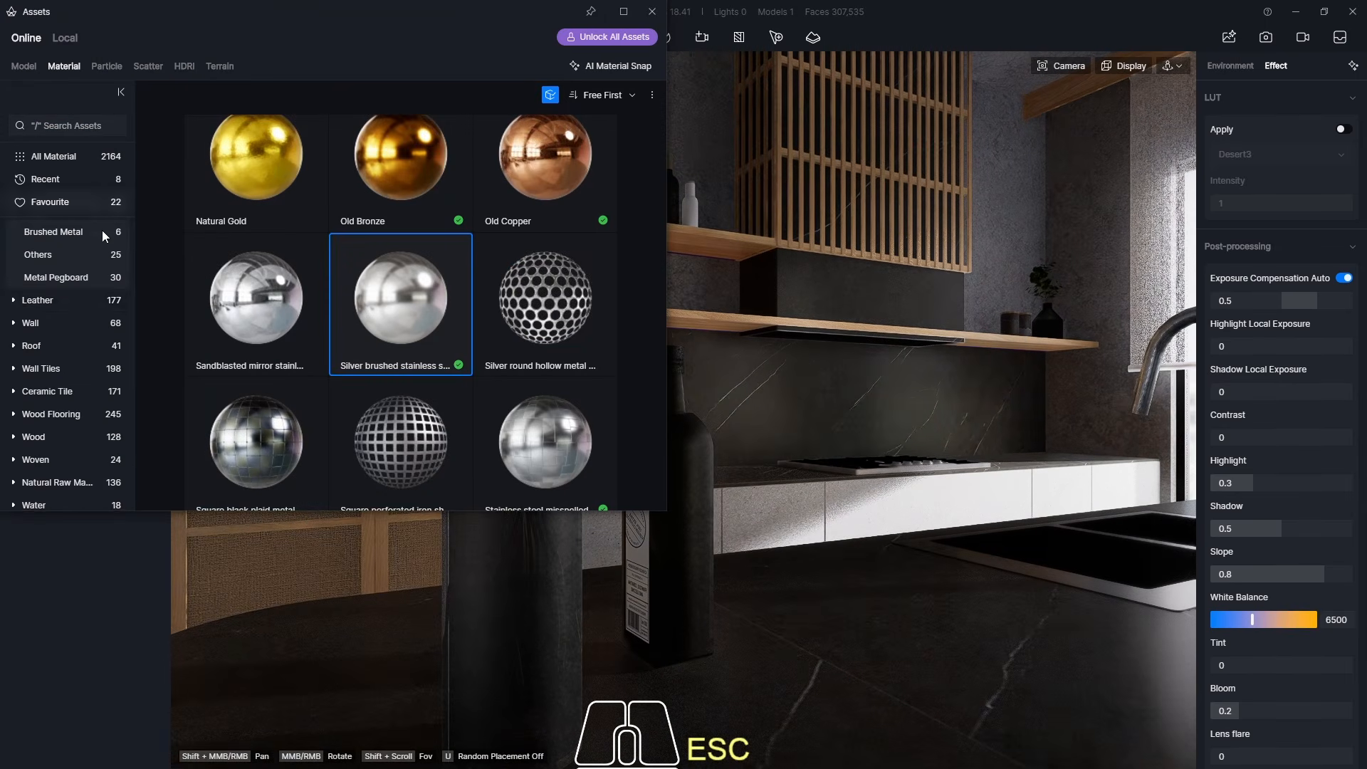
{"action": "scroll", "coordinate": [79, 291], "scroll_direction": "up", "scroll_amount": 3}
{"action": "left_click", "coordinate": [74, 294]}
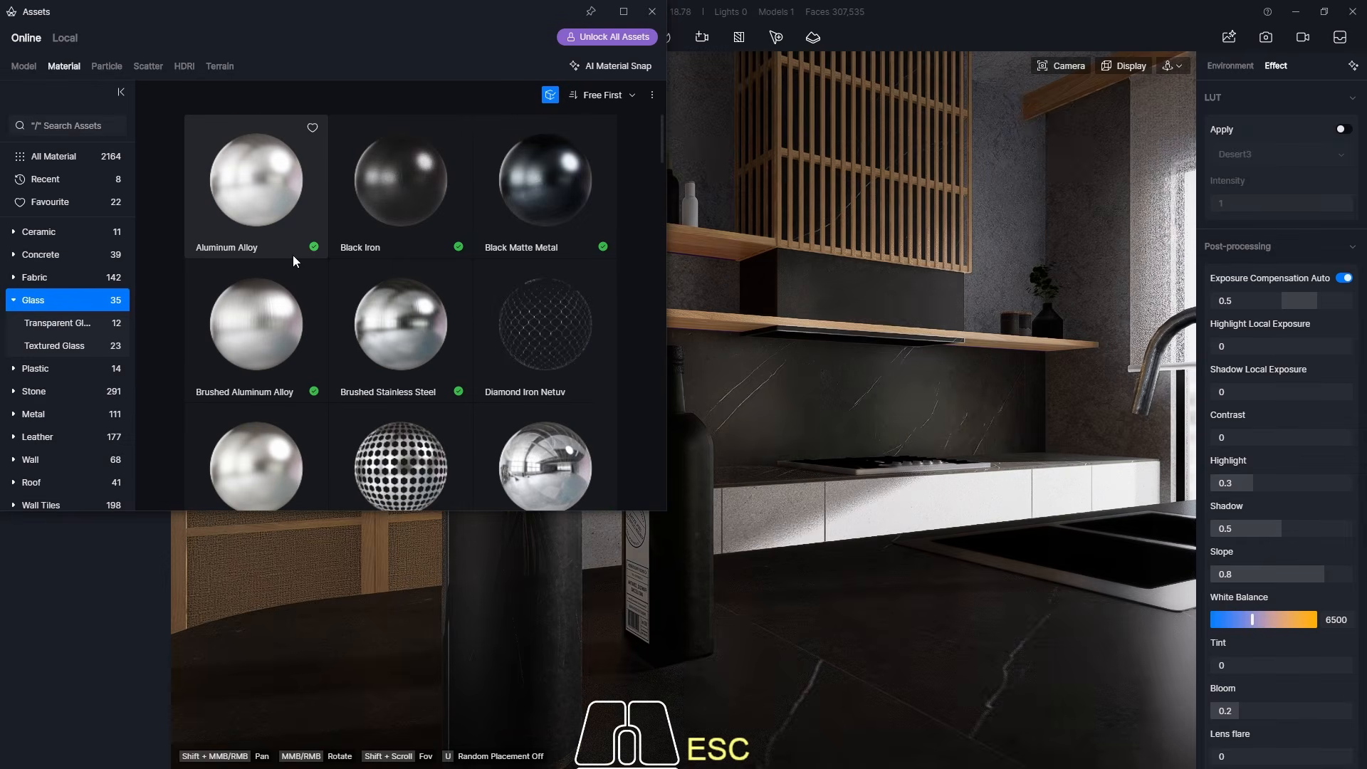
{"action": "scroll", "coordinate": [306, 258], "scroll_direction": "down", "scroll_amount": 5}
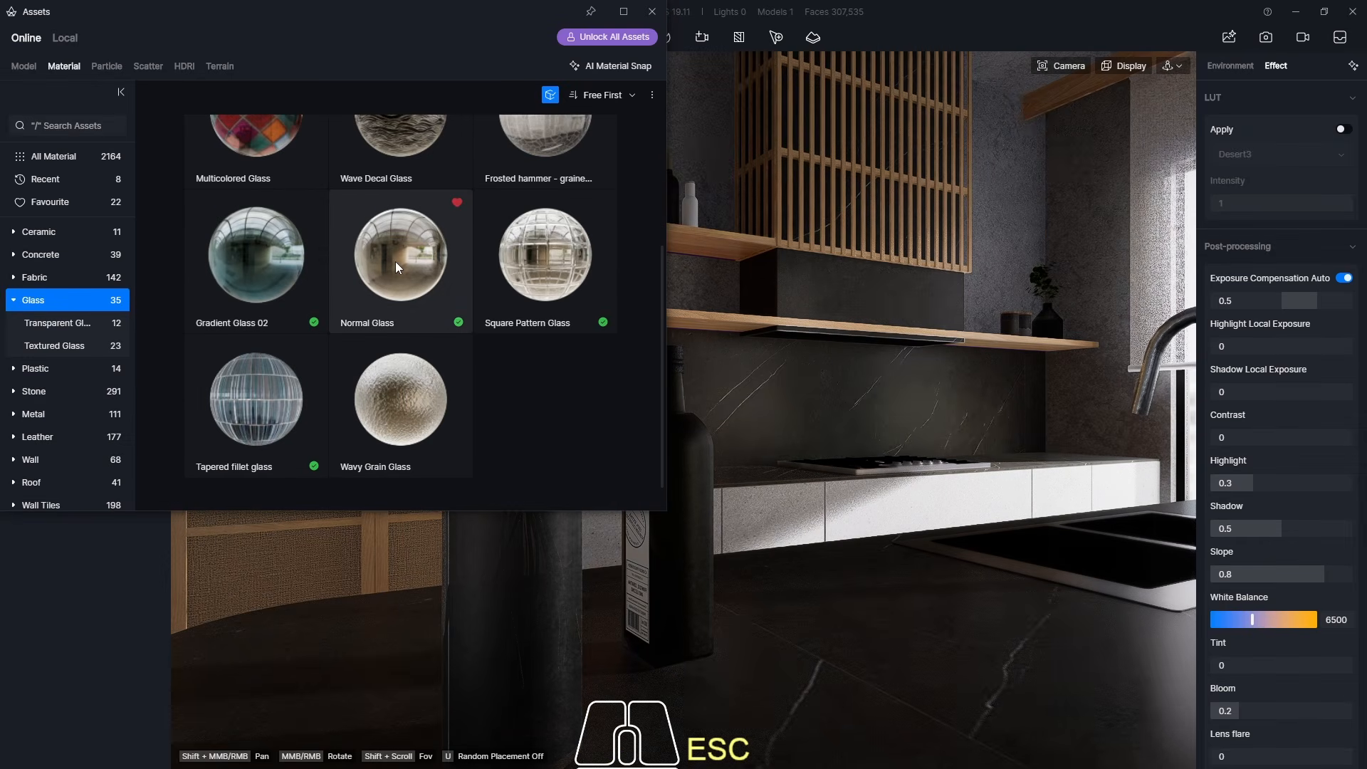
{"action": "left_click_drag", "start_coordinate": [395, 262], "coordinate": [550, 468]}
{"action": "scroll", "coordinate": [550, 468], "scroll_direction": "up", "scroll_amount": 3}
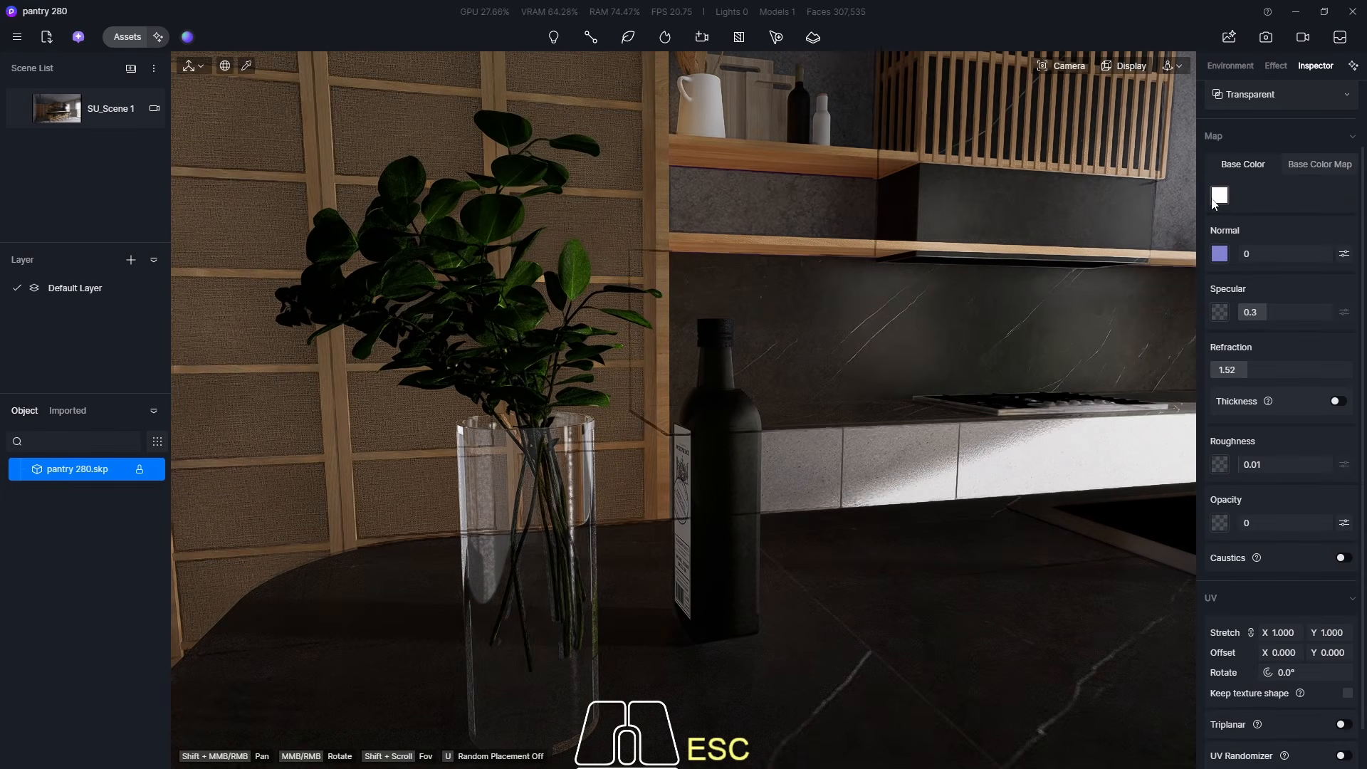
{"action": "key", "text": "Escape"}
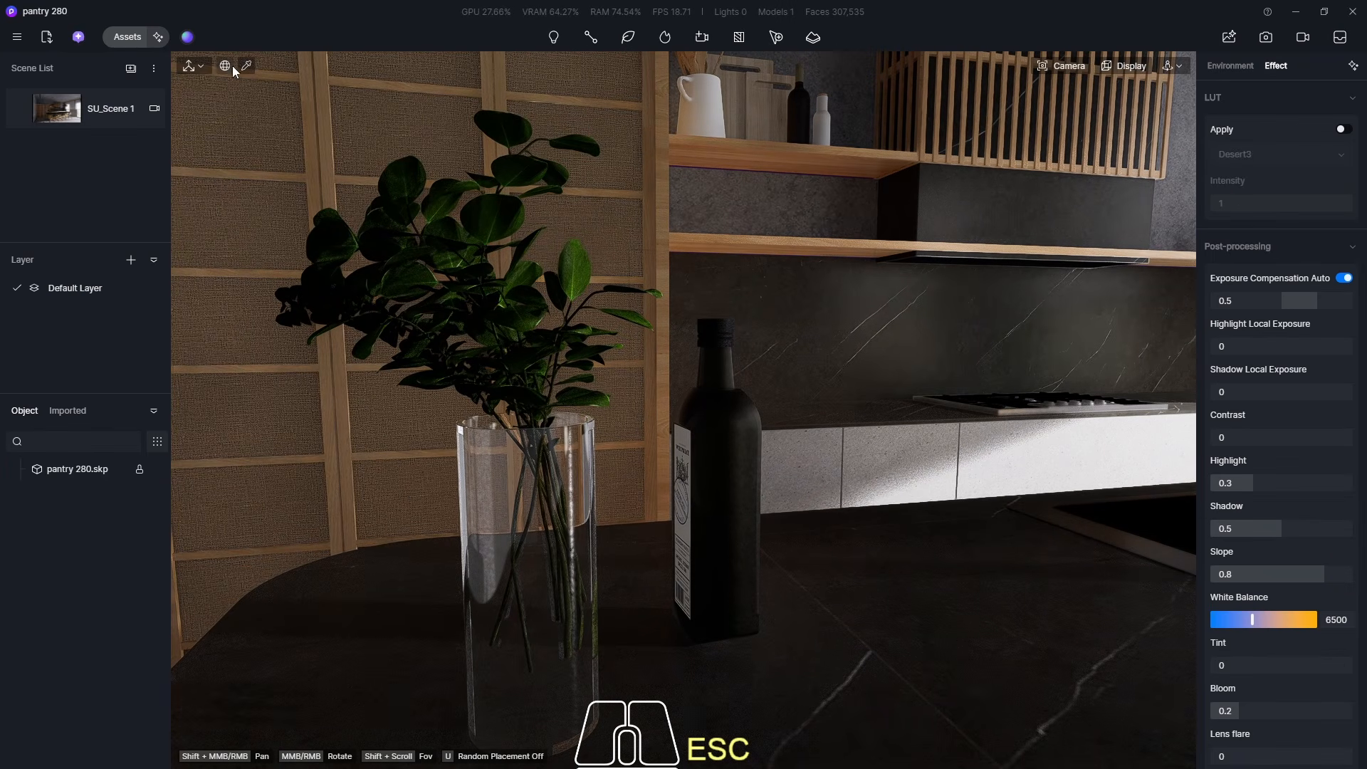
- Pick the vase's glass material and set the HSV brightness (V) of its base color to 90
{"action": "left_click", "coordinate": [505, 522]}
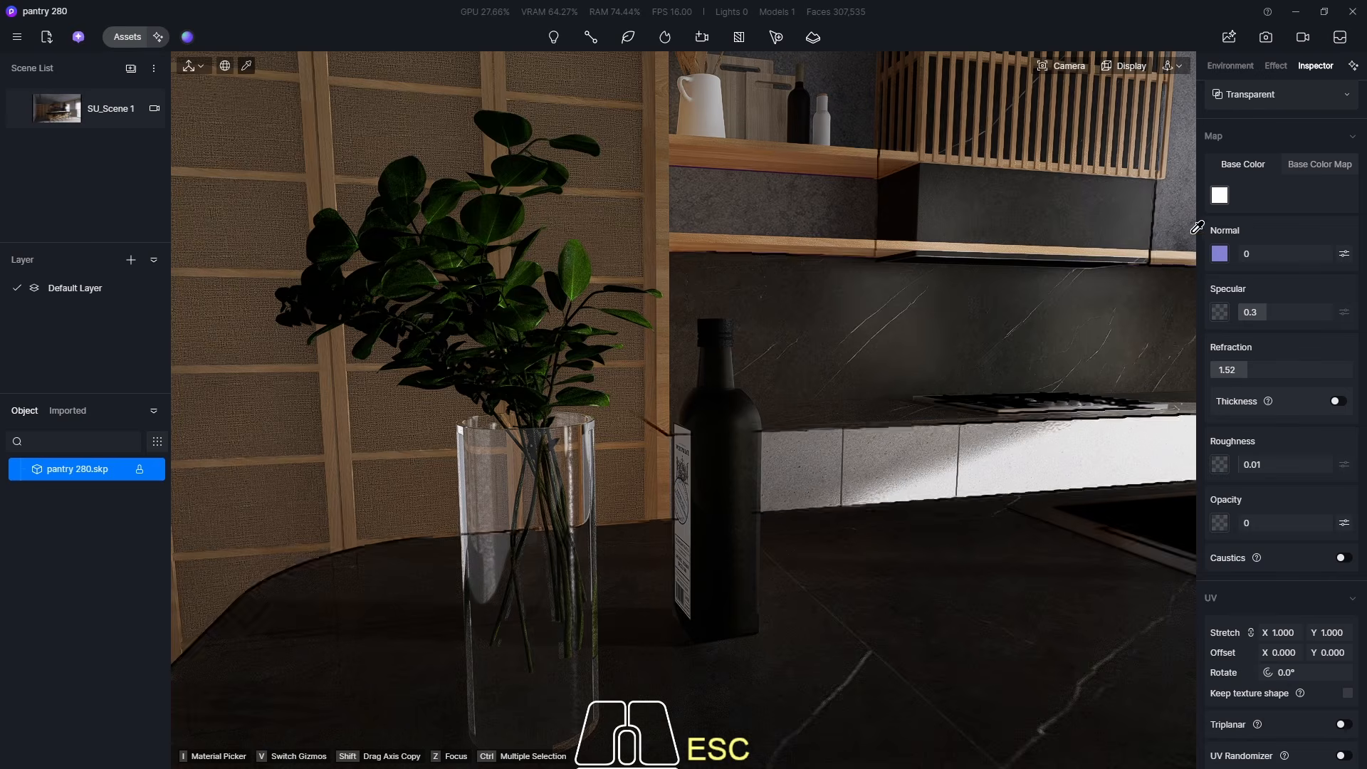
{"action": "left_click", "coordinate": [1219, 196]}
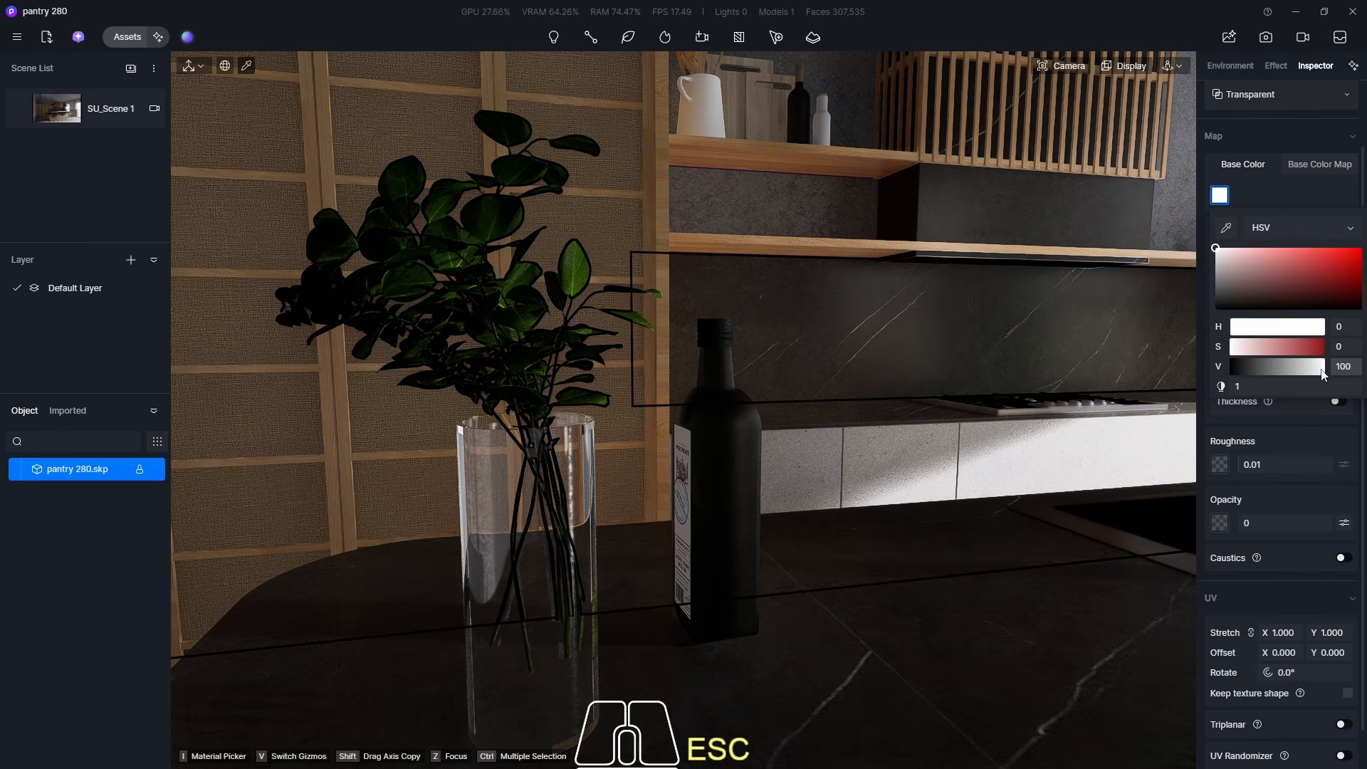
{"action": "mouse_move", "coordinate": [1322, 375]}
{"action": "left_mouse_down"}
{"action": "mouse_move", "coordinate": [1180, 358]}
{"action": "mouse_move", "coordinate": [1346, 367]}
{"action": "mouse_move", "coordinate": [1320, 374]}
{"action": "left_mouse_up"}
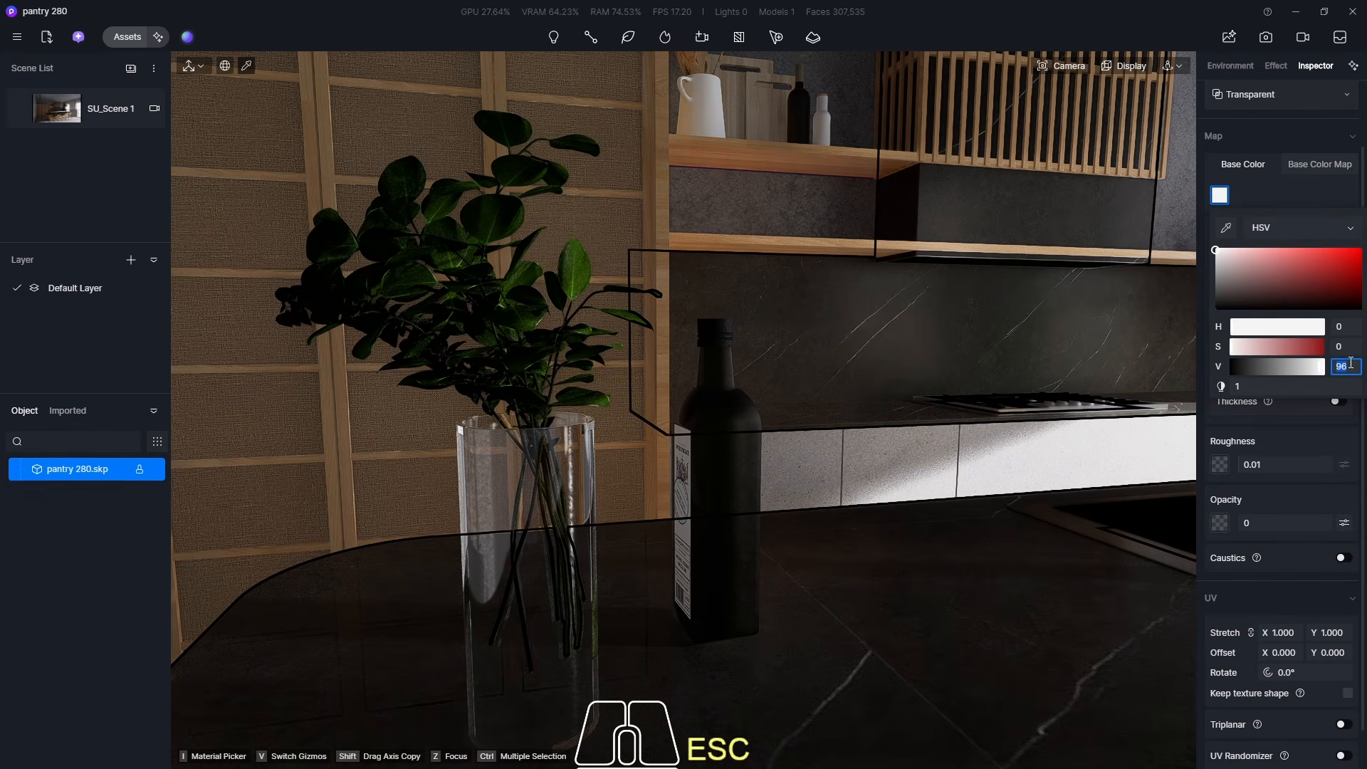
{"action": "key", "text": "Return"}
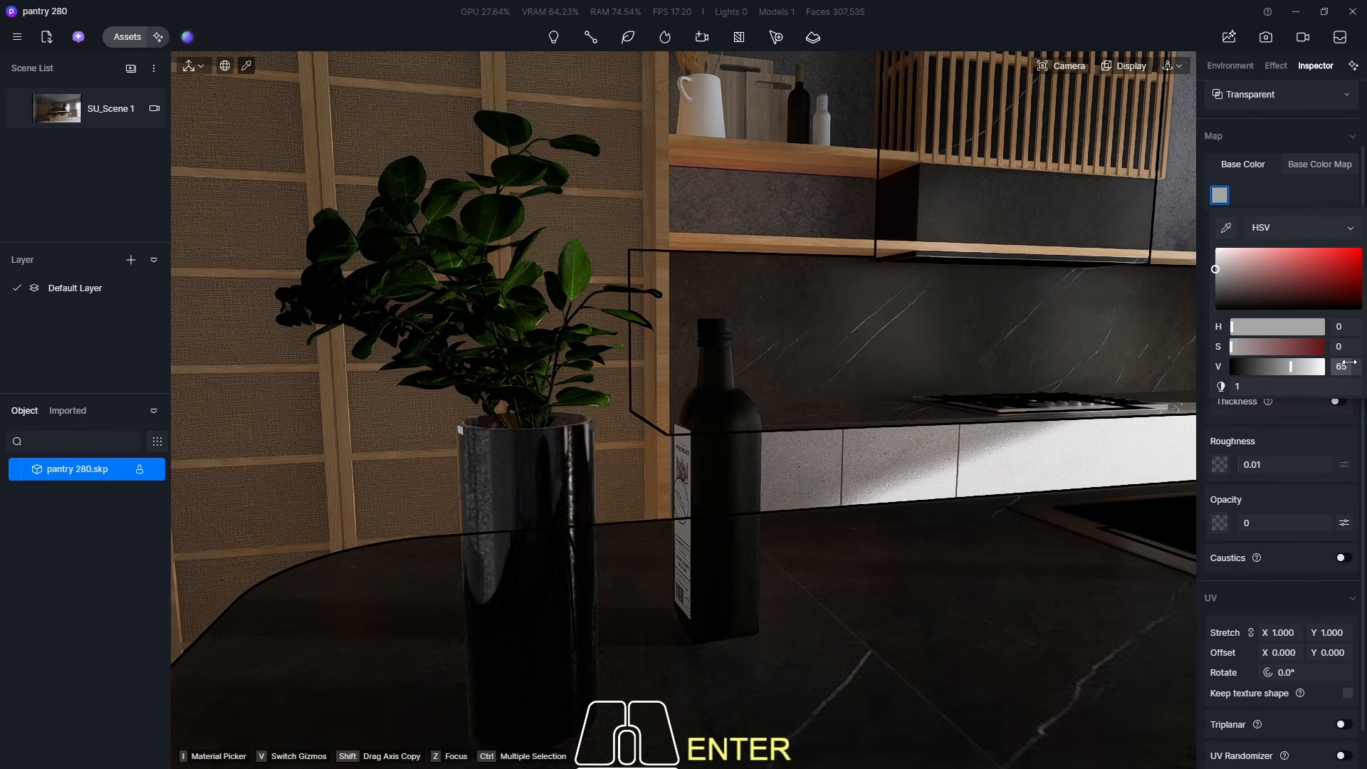
{"action": "left_click_drag", "start_coordinate": [1291, 370], "coordinate": [1317, 370]}
{"action": "left_click", "coordinate": [1352, 366]}
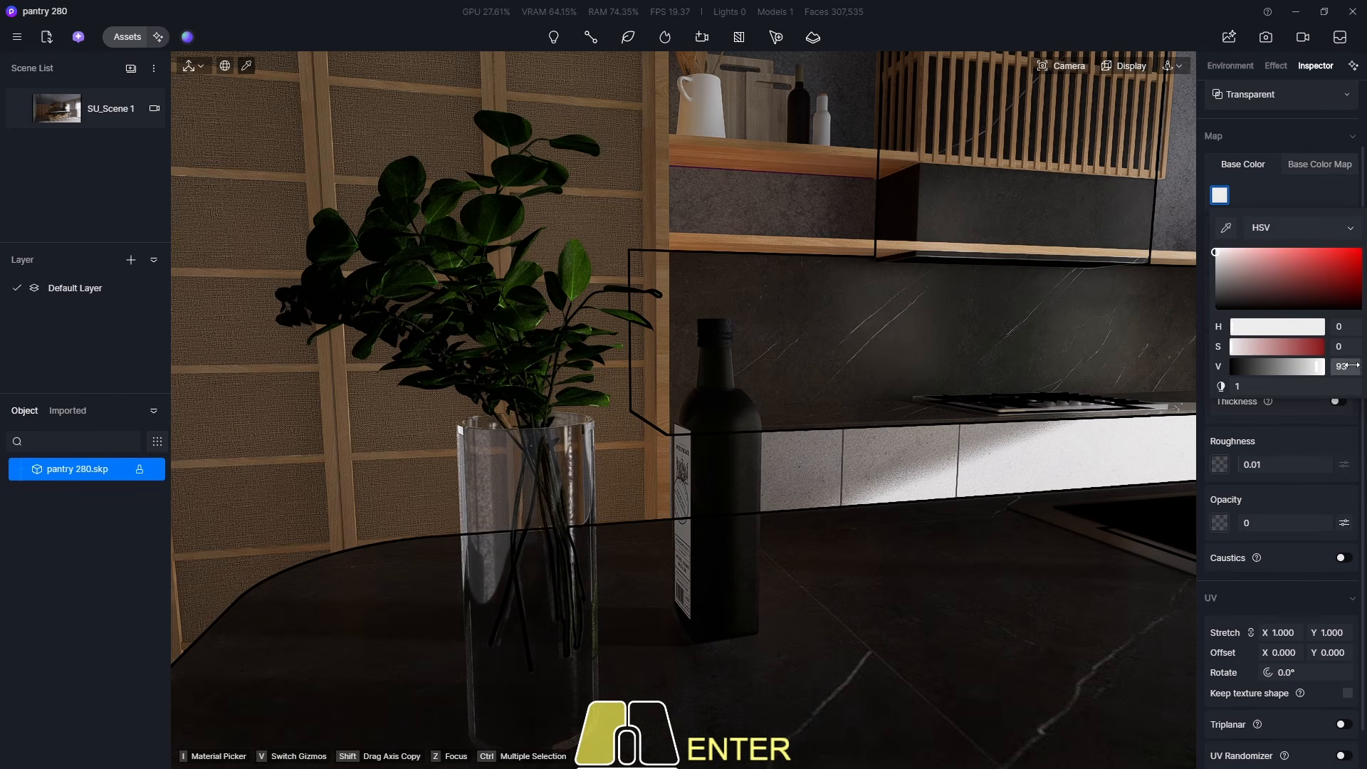
{"action": "type", "text": "90"}
{"action": "key", "text": "Return"}
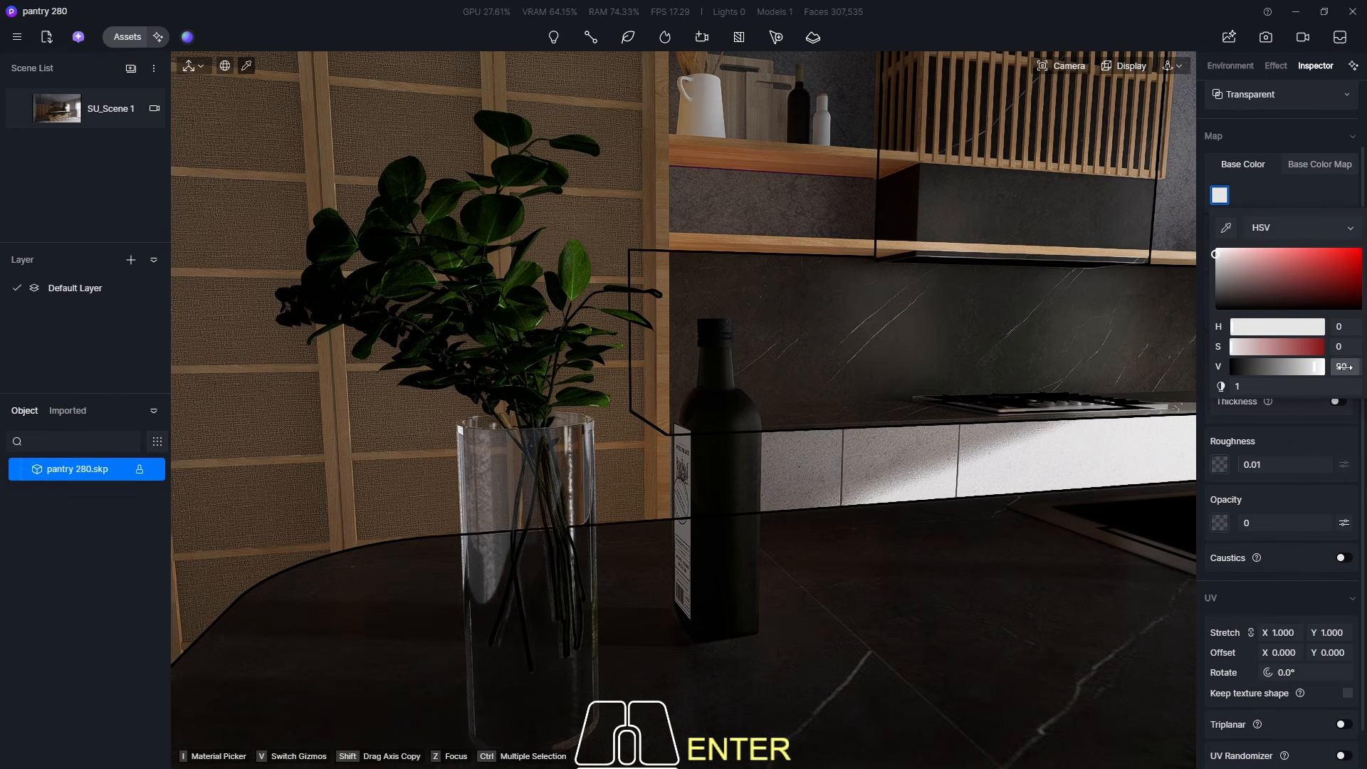
- Apply the Normal Glass library material to the wooden-lidded storage jars on the wall shelf and close the asset library
{"action": "middle_click_drag", "start_coordinate": [719, 438], "coordinate": [782, 377]}
{"action": "scroll", "coordinate": [782, 376], "scroll_direction": "down", "scroll_amount": 3}
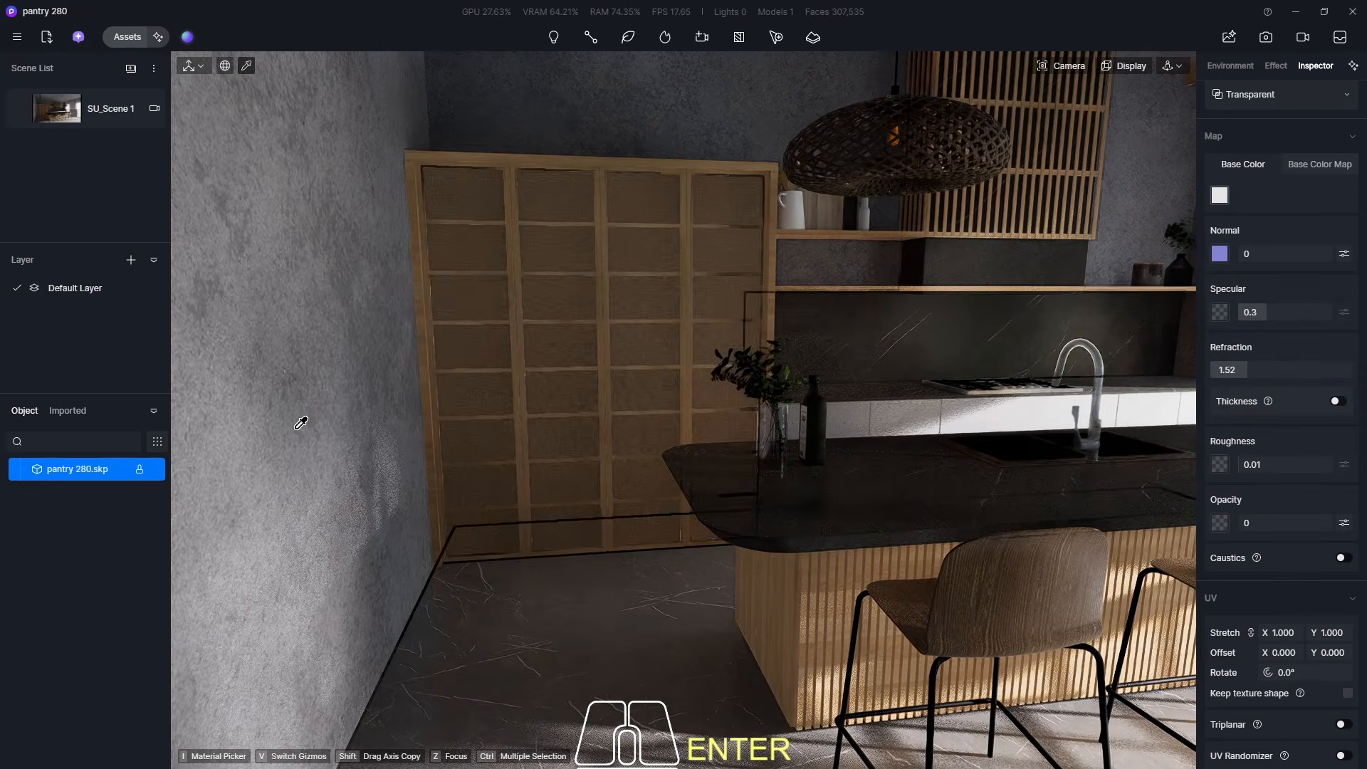
{"action": "scroll", "coordinate": [298, 423], "scroll_direction": "down", "scroll_amount": 5}
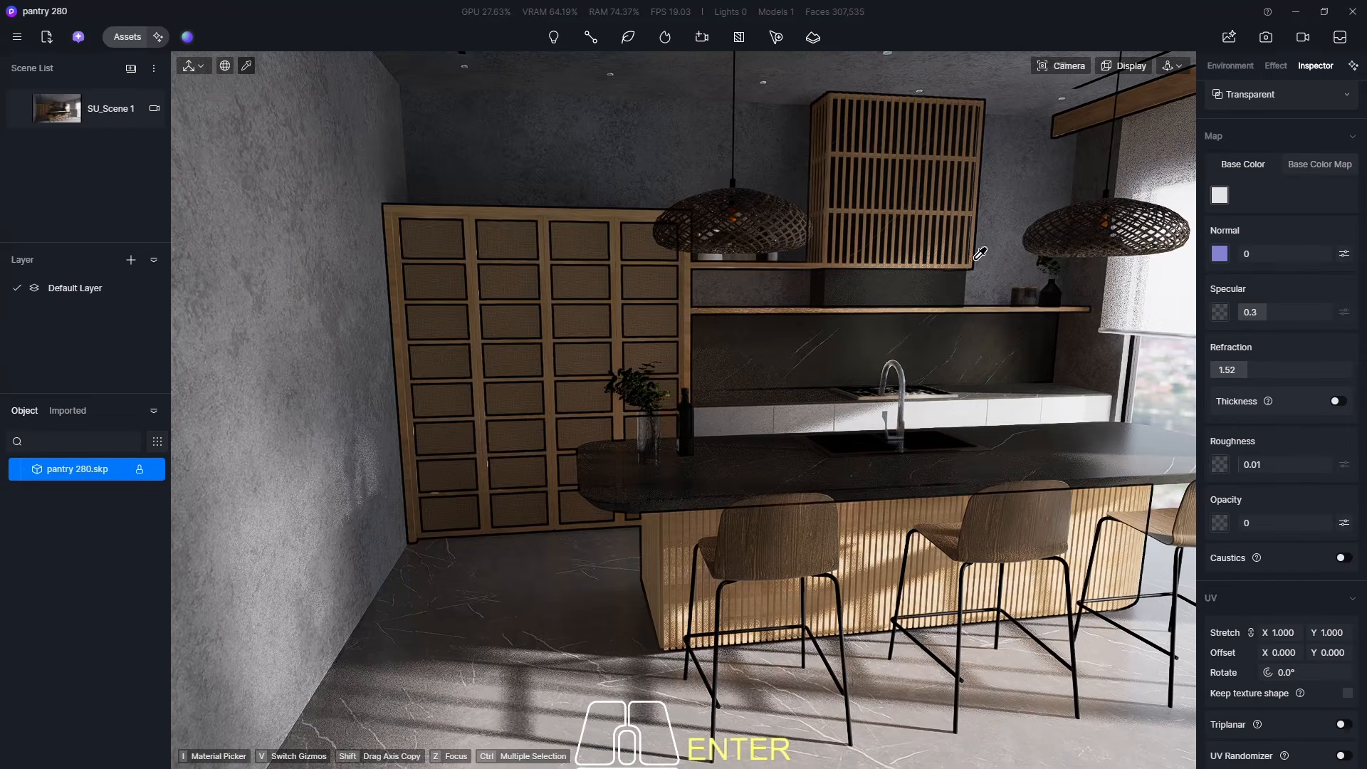
{"action": "scroll", "coordinate": [356, 121], "scroll_direction": "up", "scroll_amount": 10}
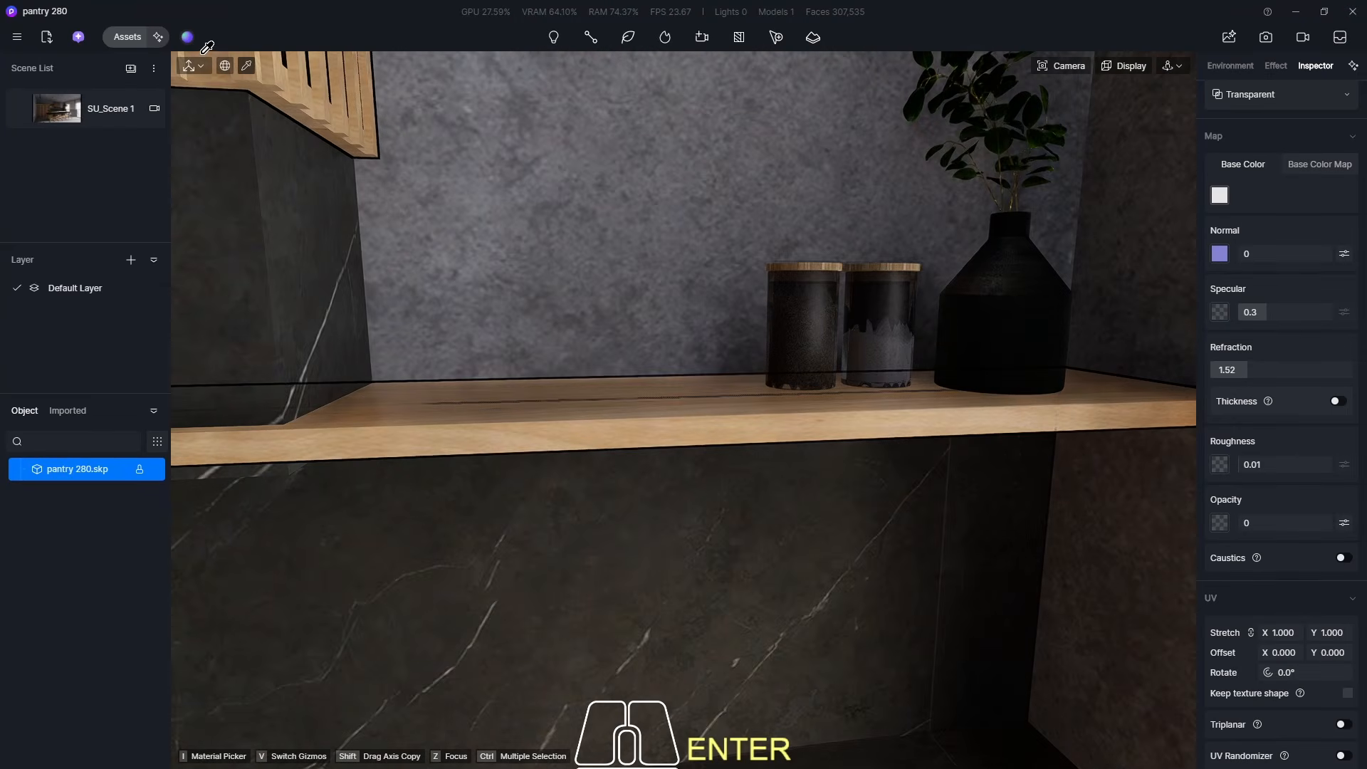
{"action": "left_click", "coordinate": [117, 44]}
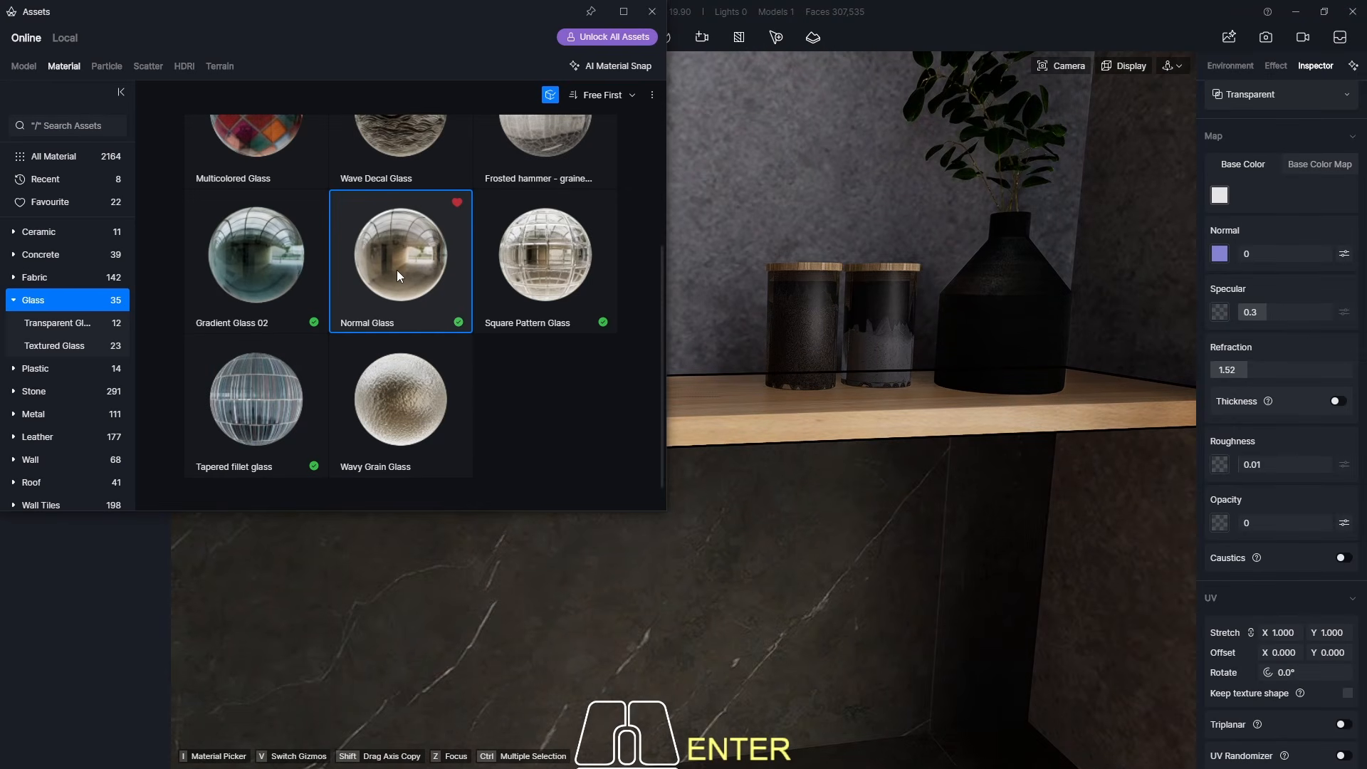
{"action": "left_click_drag", "start_coordinate": [398, 276], "coordinate": [763, 356]}
{"action": "key", "text": "Escape"}
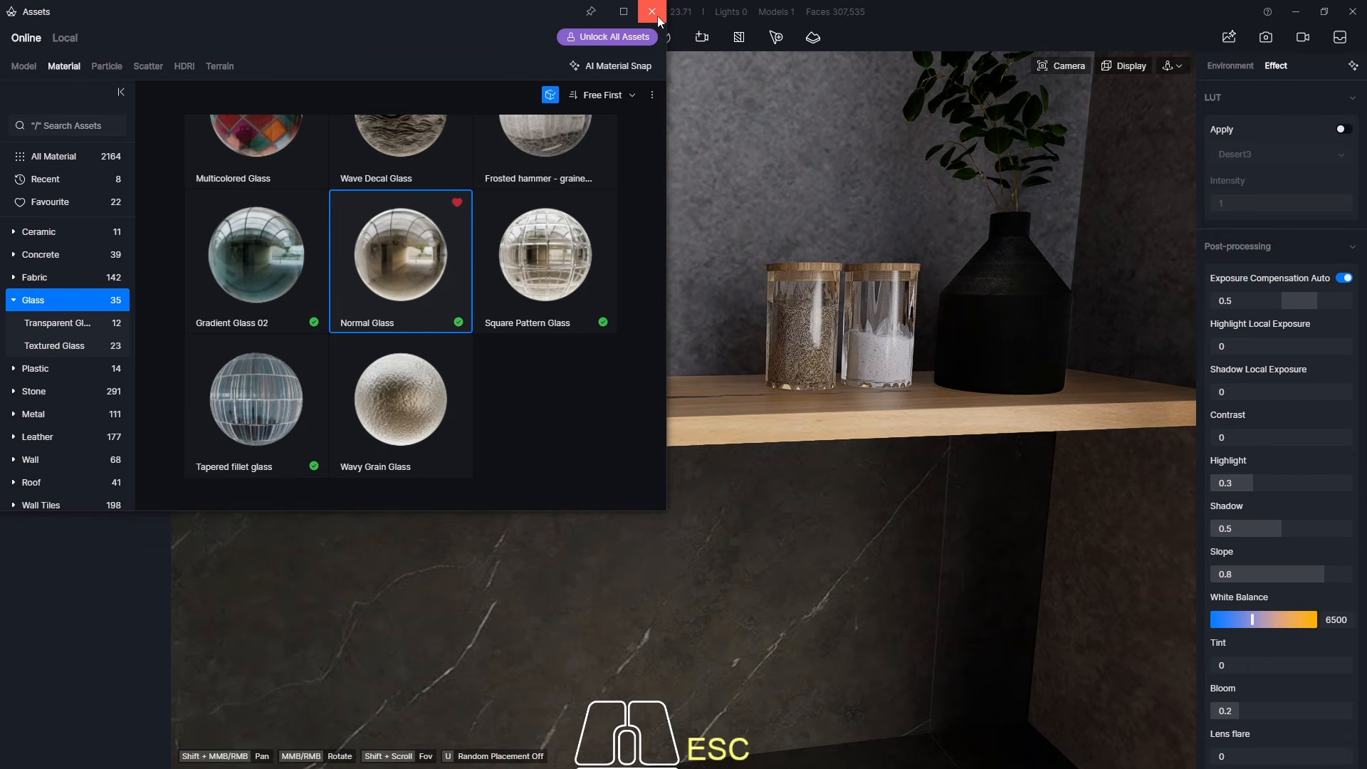
{"action": "left_click", "coordinate": [656, 14]}
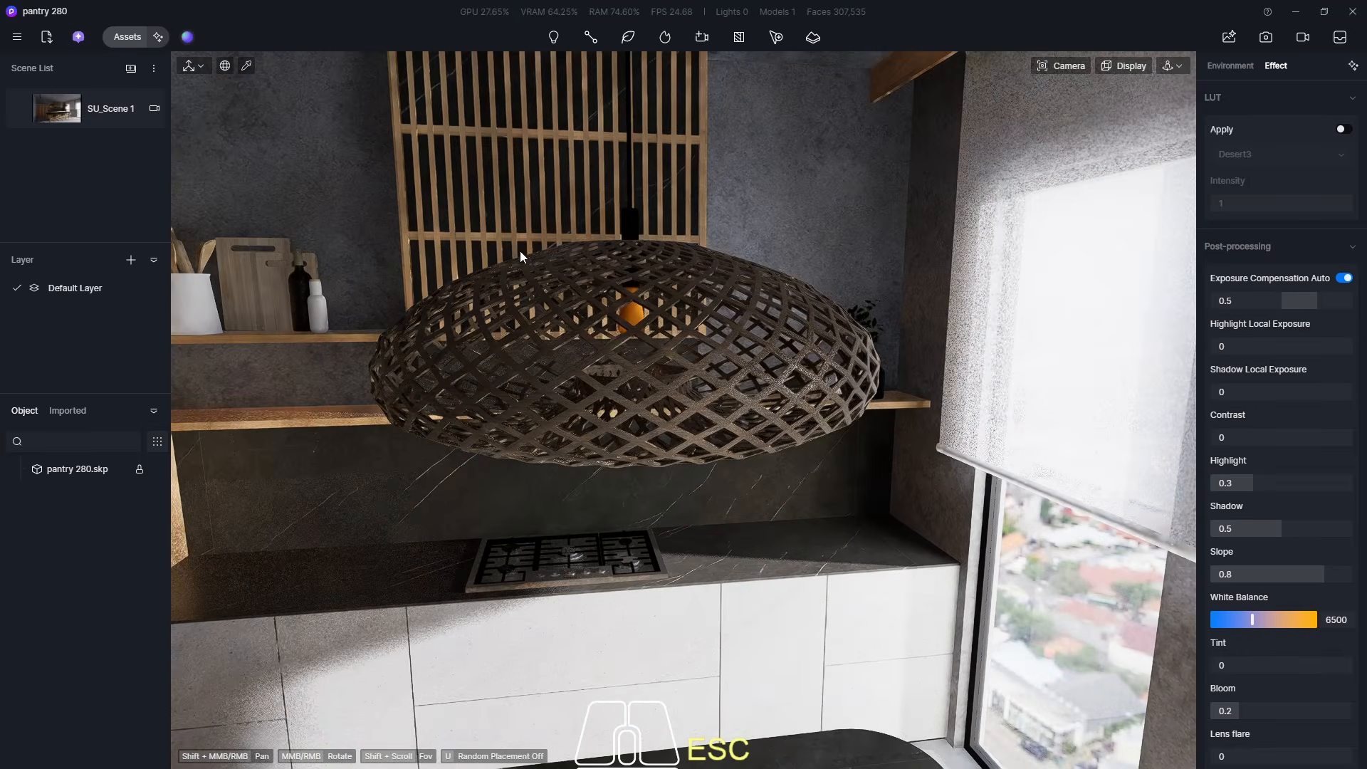
- Pick the light stone material of the cabinet fronts below the cooktop and set its Metallic to 0 and Roughness to 0.3
{"action": "middle_click_drag", "start_coordinate": [378, 252], "coordinate": [758, 275], "text": "shift"}
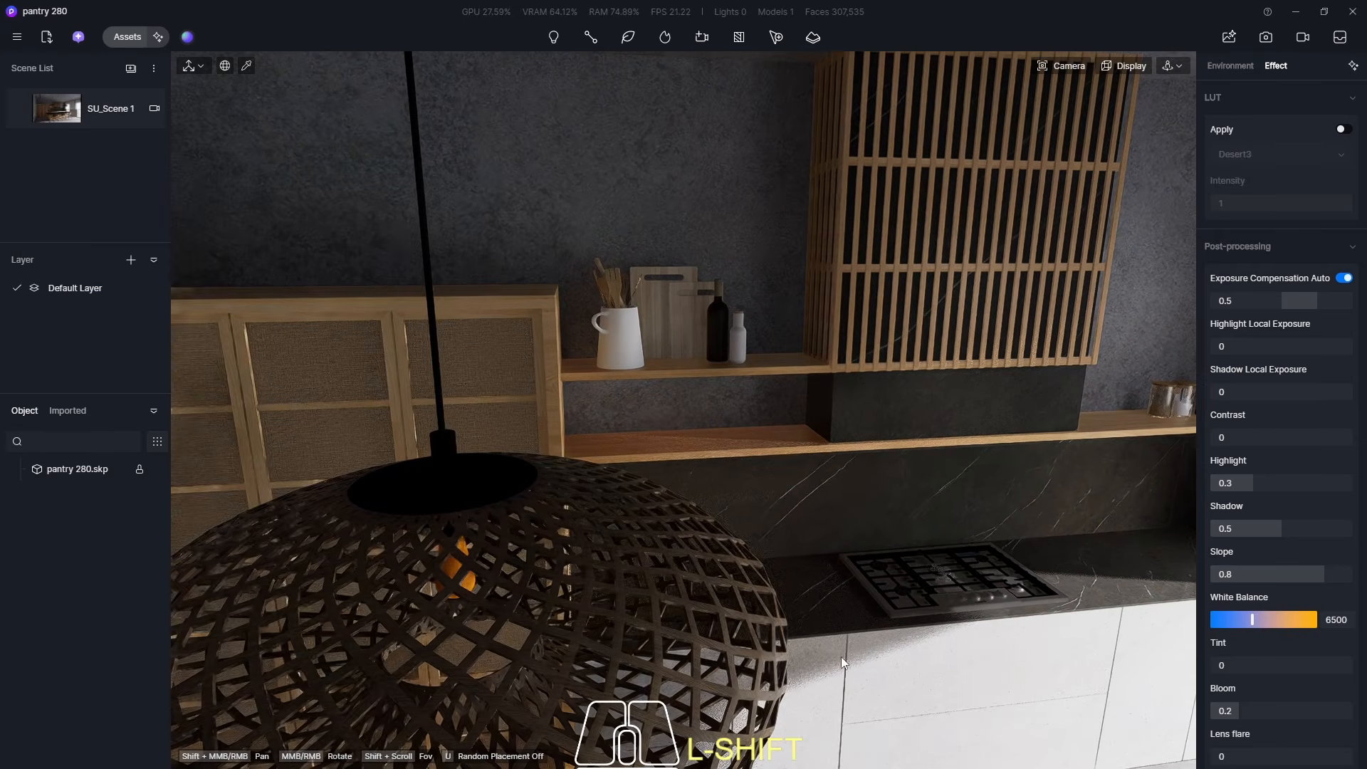
{"action": "scroll", "coordinate": [776, 659], "scroll_direction": "up", "scroll_amount": 5}
{"action": "scroll", "coordinate": [549, 648], "scroll_direction": "up", "scroll_amount": 8}
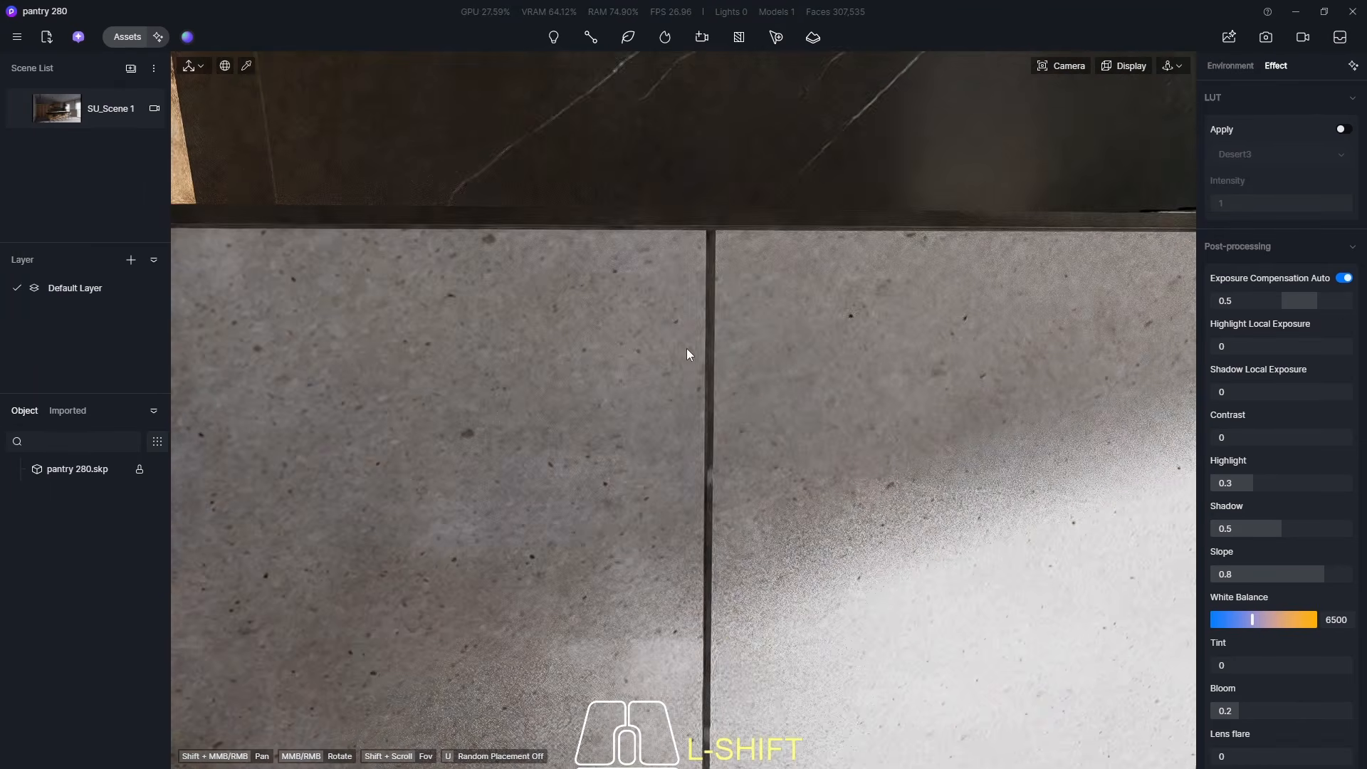
{"action": "scroll", "coordinate": [686, 354], "scroll_direction": "down", "scroll_amount": 10}
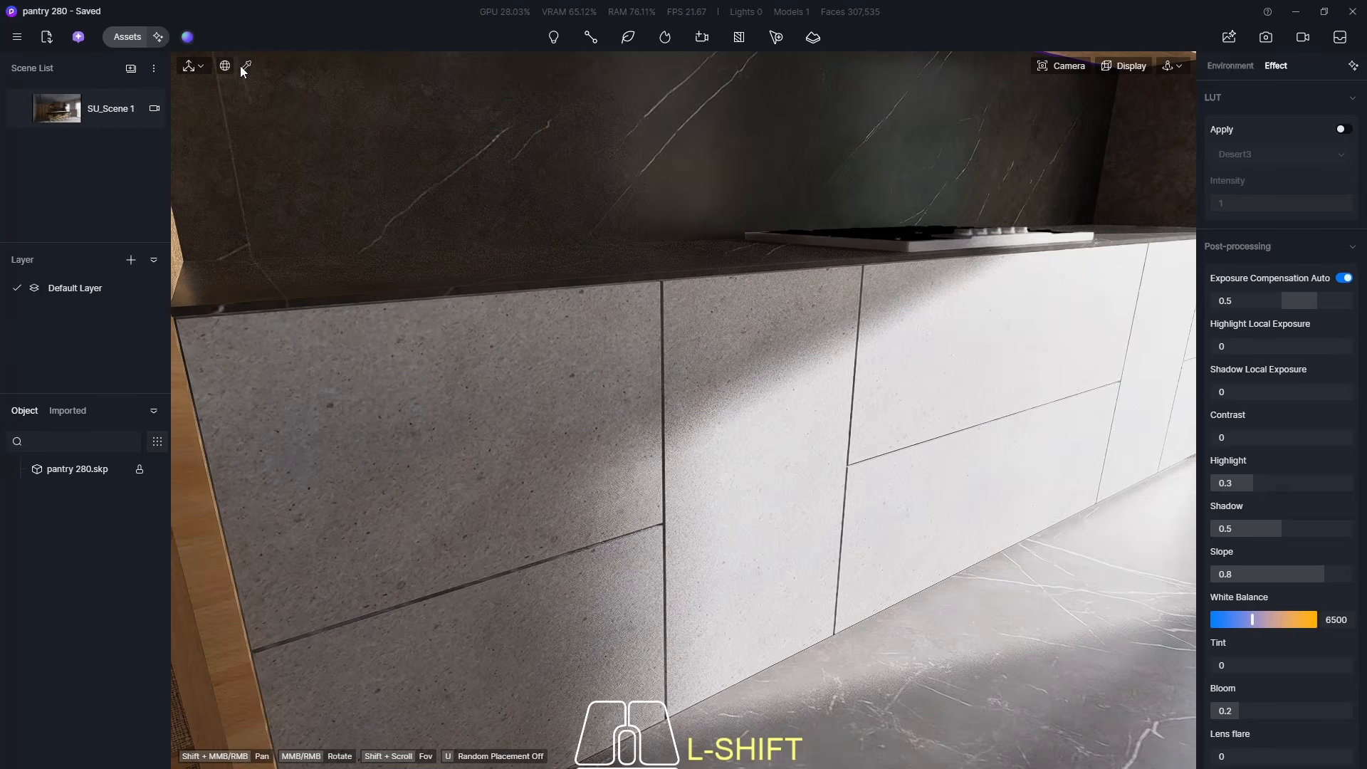
{"action": "left_click", "coordinate": [494, 434]}
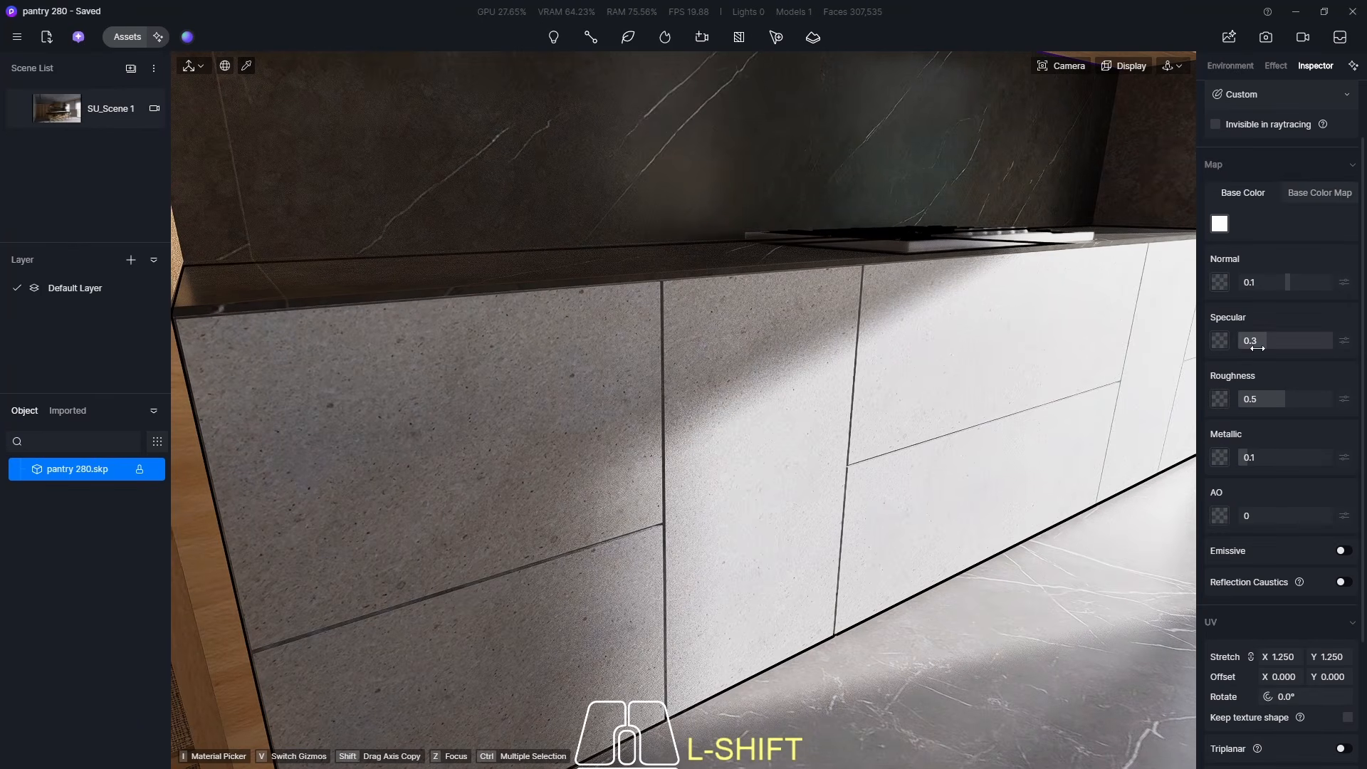
{"action": "left_click", "coordinate": [1255, 457]}
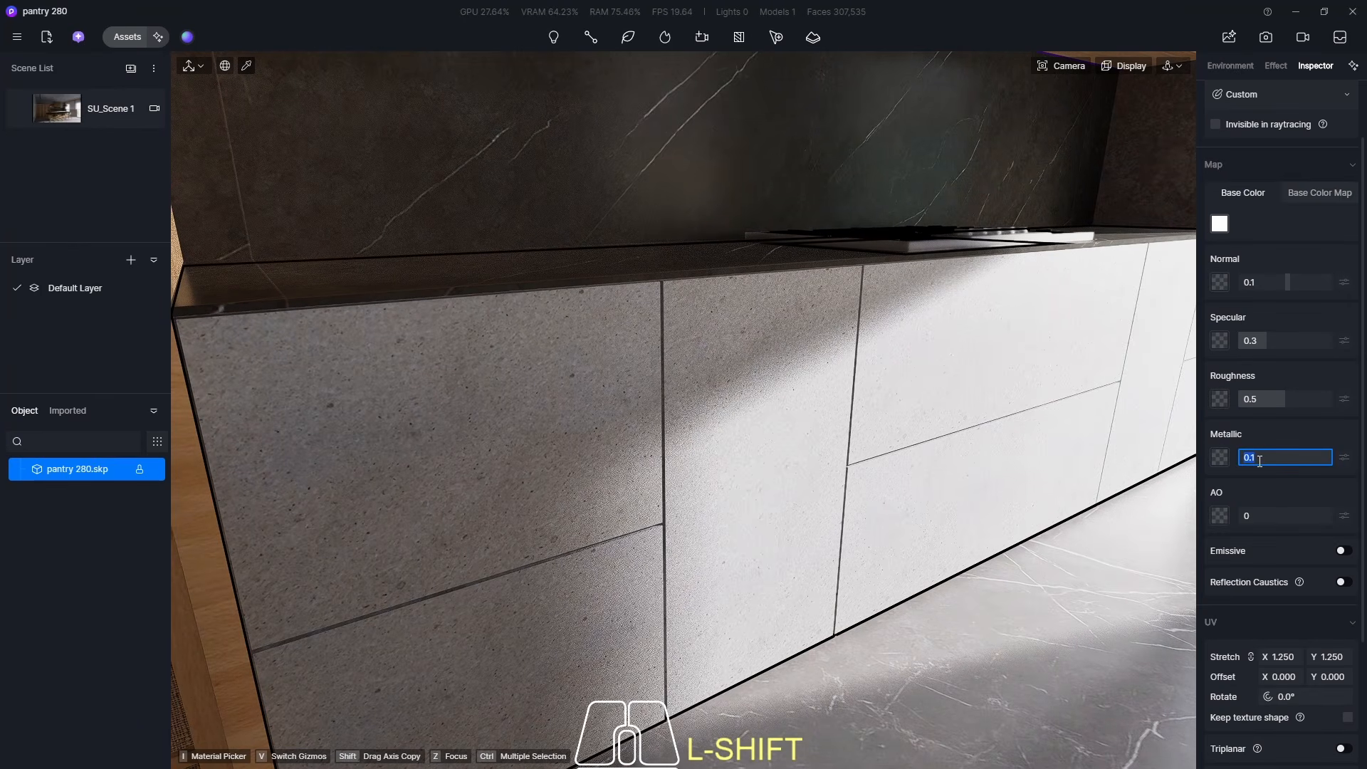
{"action": "type", "text": "0"}
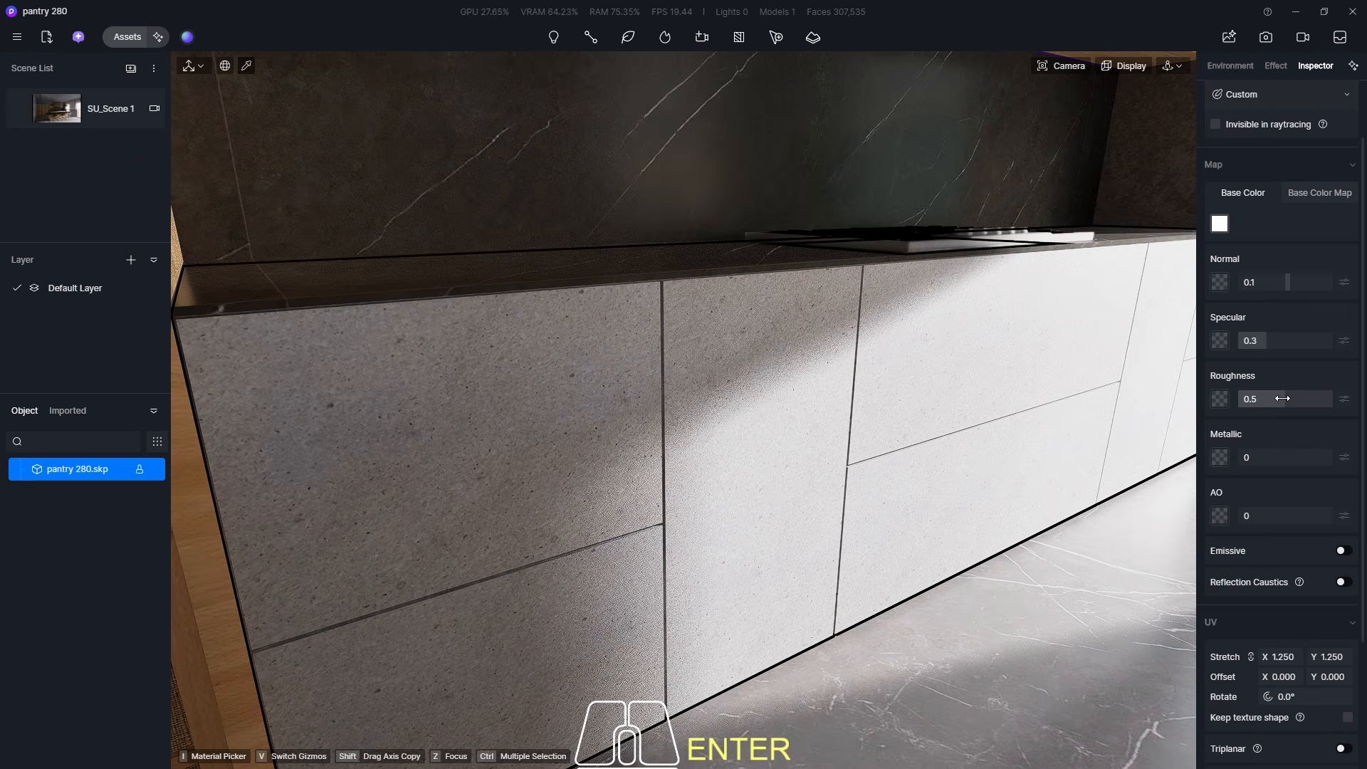
{"action": "type", "text": "0."}
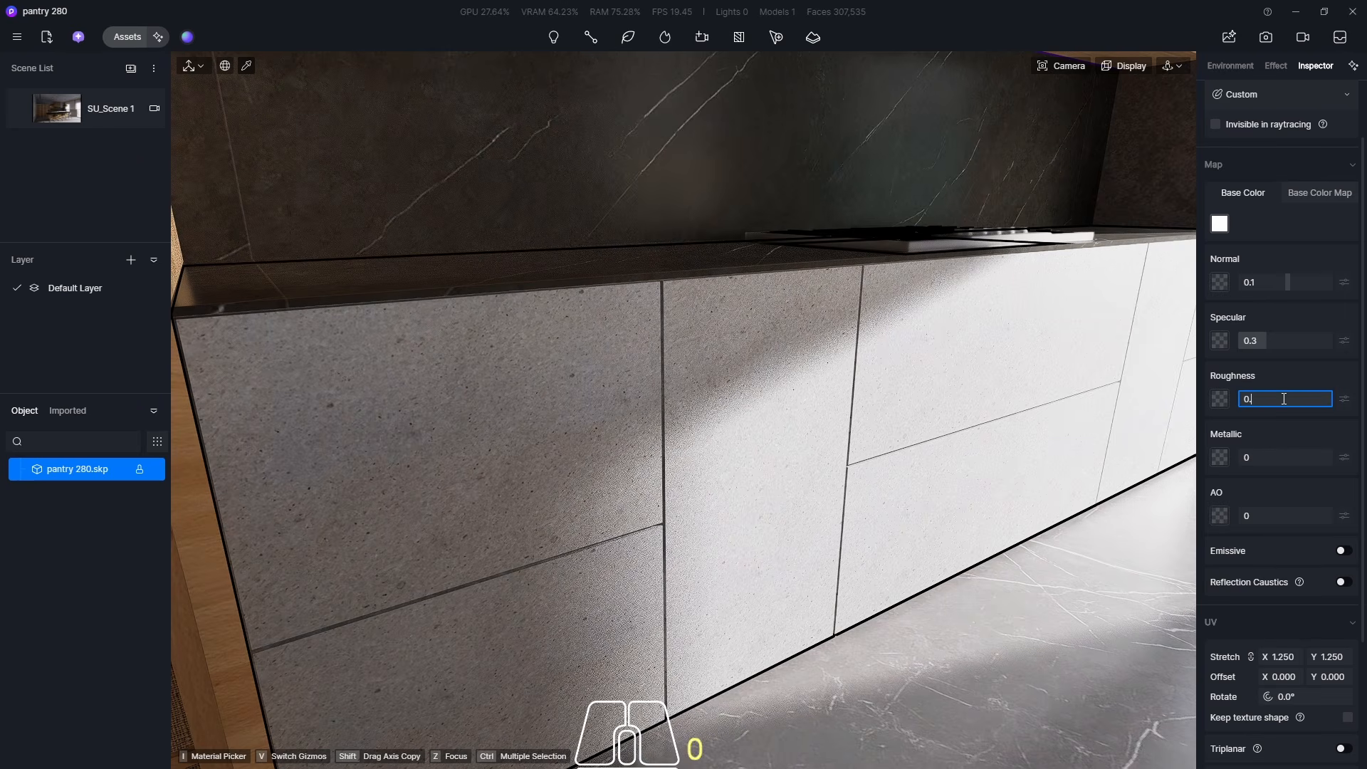
- Set the cabinet front material's Specular to 0.5, deselect it and return to the SU_Scene 1 view
{"action": "left_click", "coordinate": [1283, 341]}
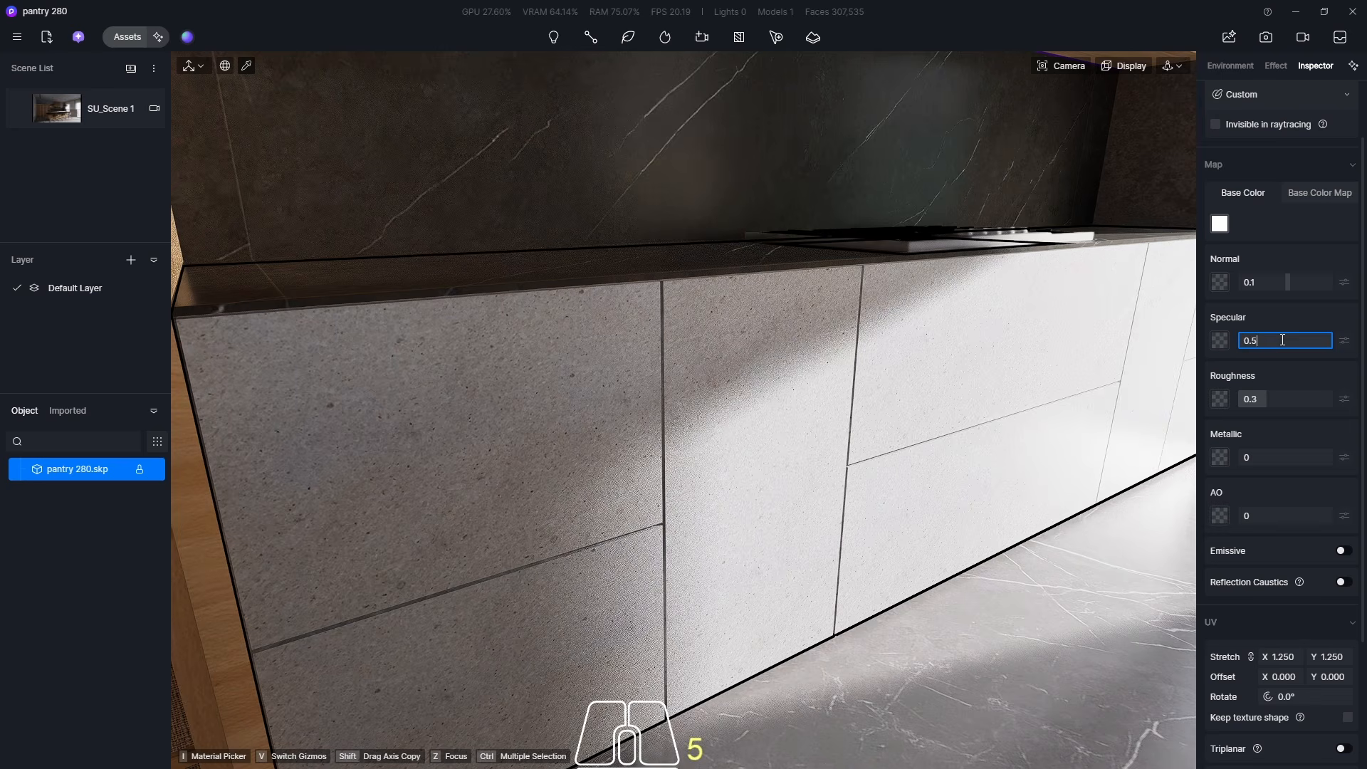
{"action": "type", "text": "0.5"}
{"action": "key", "text": "Return"}
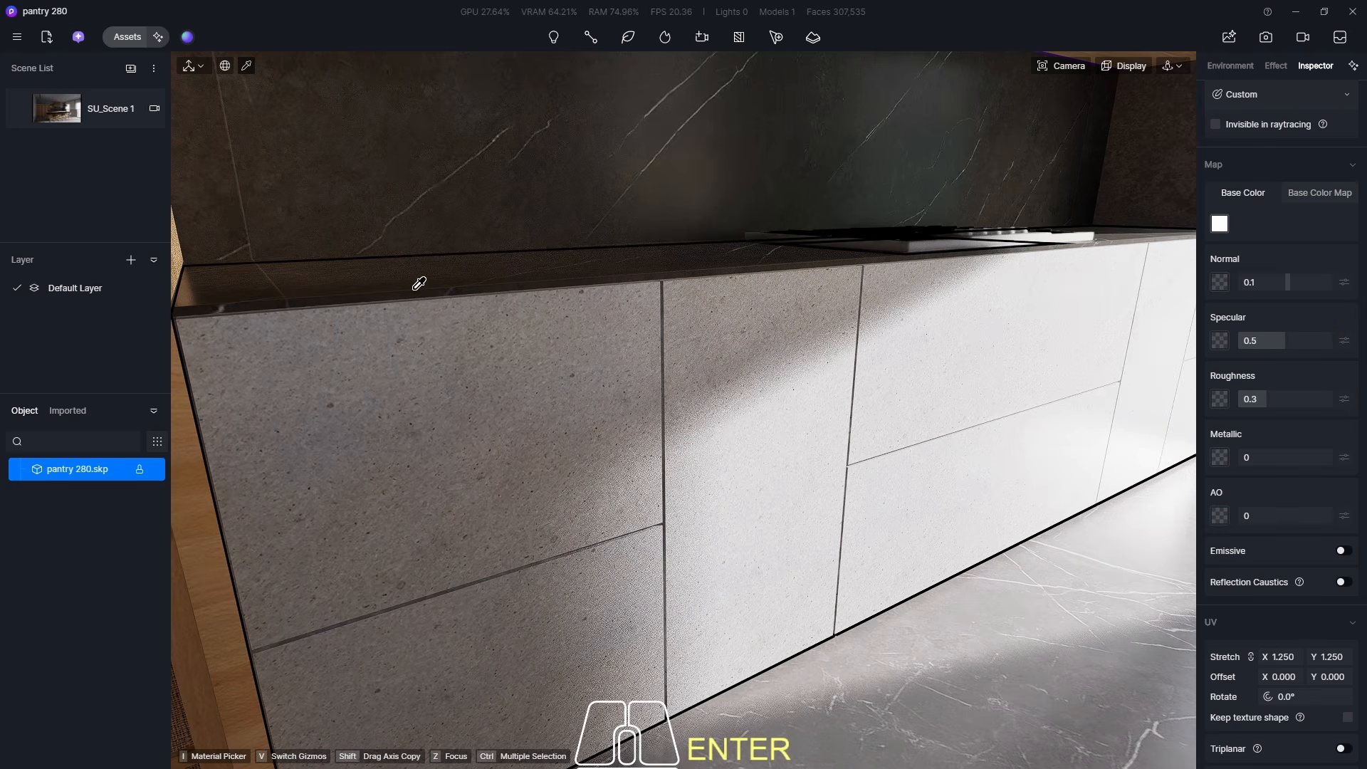
{"action": "key", "text": "Escape"}
{"action": "left_click", "coordinate": [59, 112]}
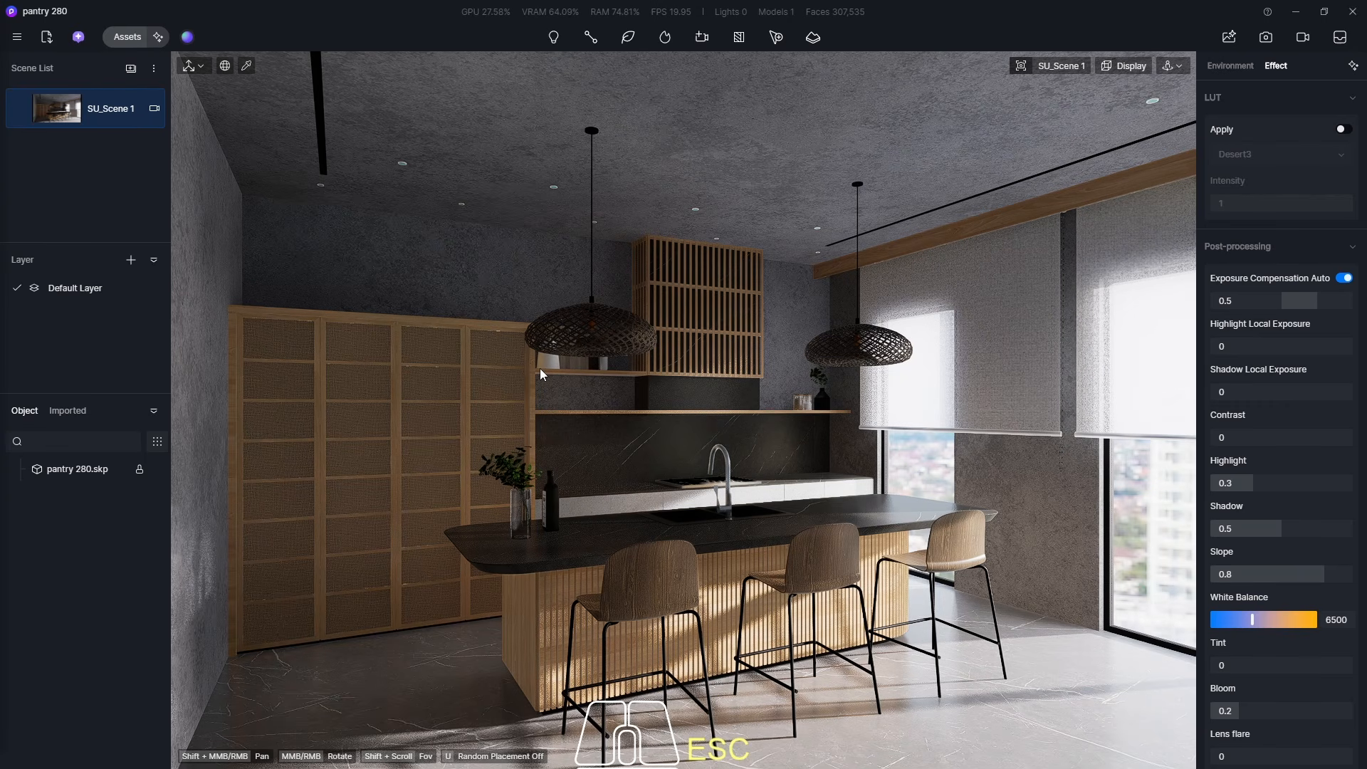
- Pick the pendant lamp's orange bulb material, enable Reflection Caustics and Emissive, set its emissive temperature to 3500 and return to the SU_Scene 1 view
{"action": "scroll", "coordinate": [595, 326], "scroll_direction": "up", "scroll_amount": 10}
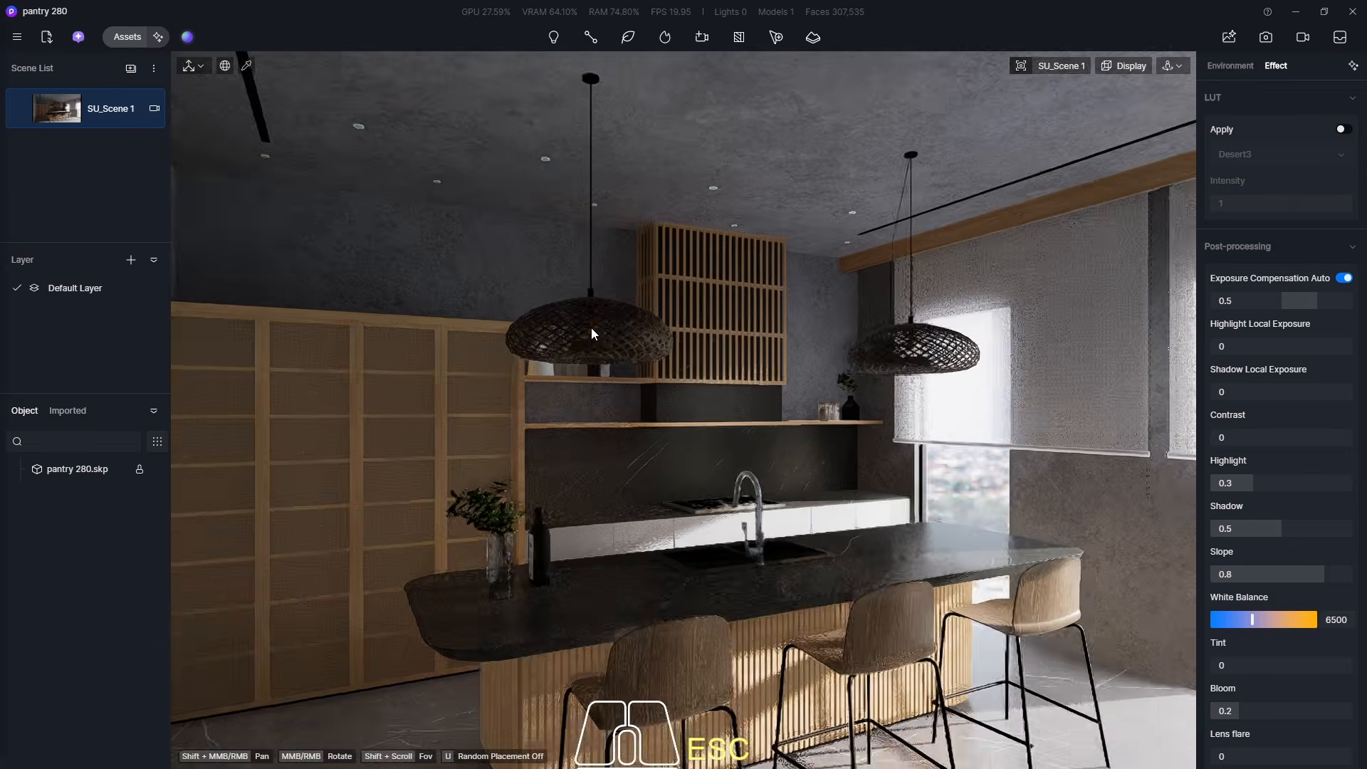
{"action": "scroll", "coordinate": [597, 330], "scroll_direction": "up", "scroll_amount": 5}
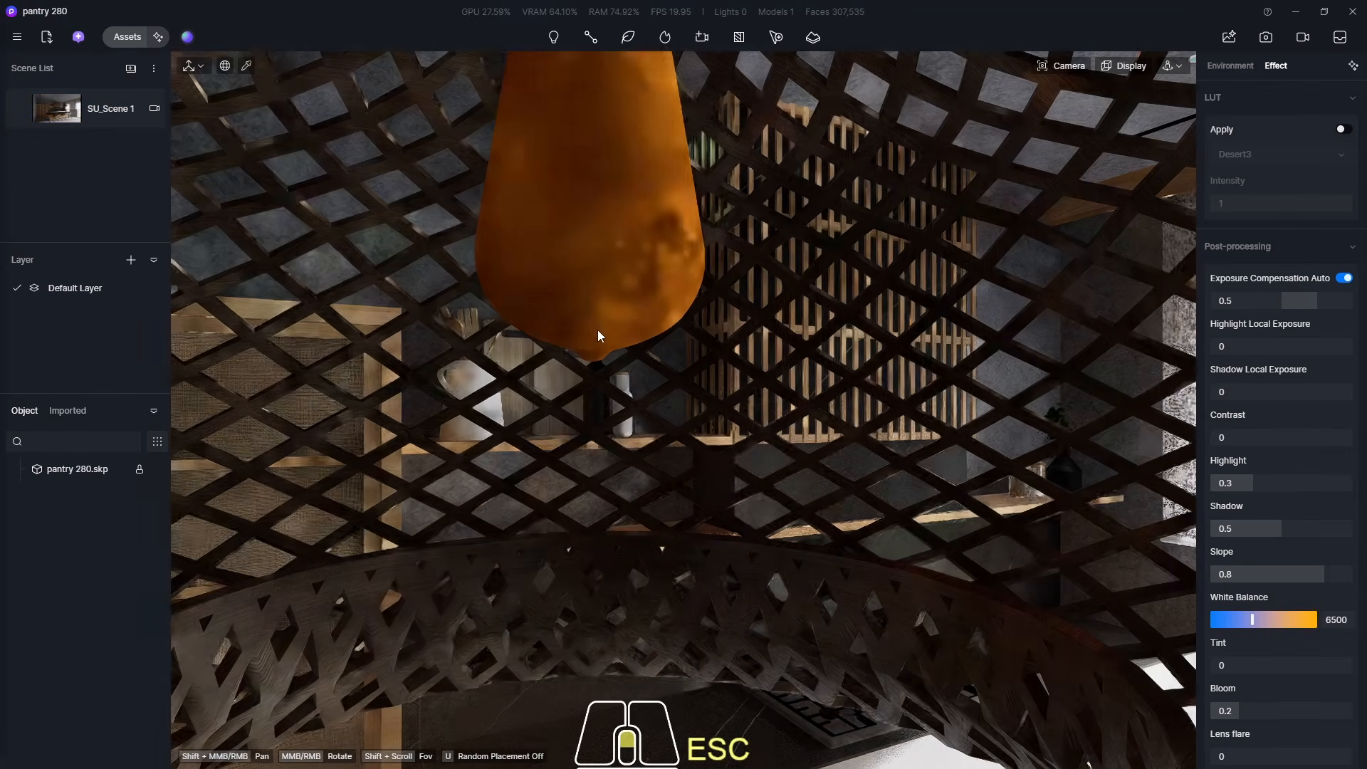
{"action": "left_click", "coordinate": [247, 66]}
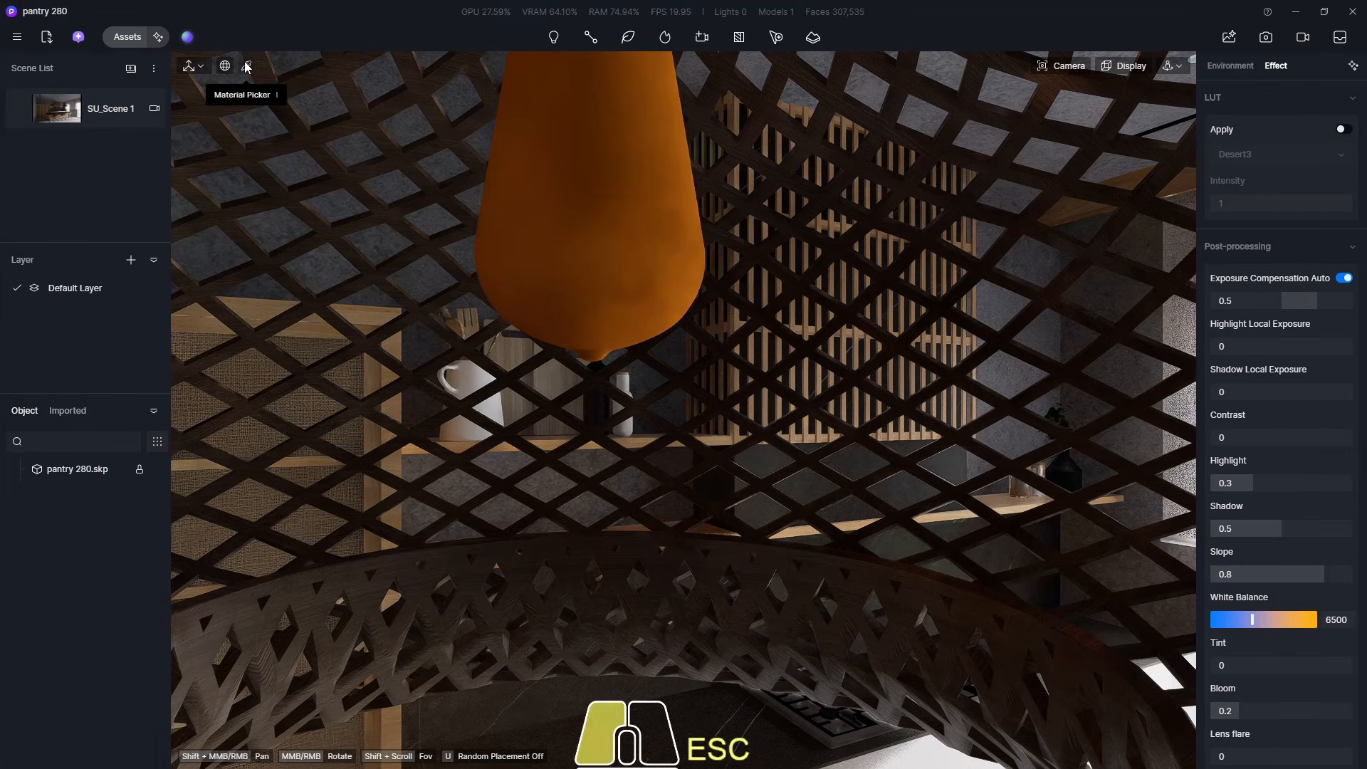
{"action": "left_click", "coordinate": [638, 258]}
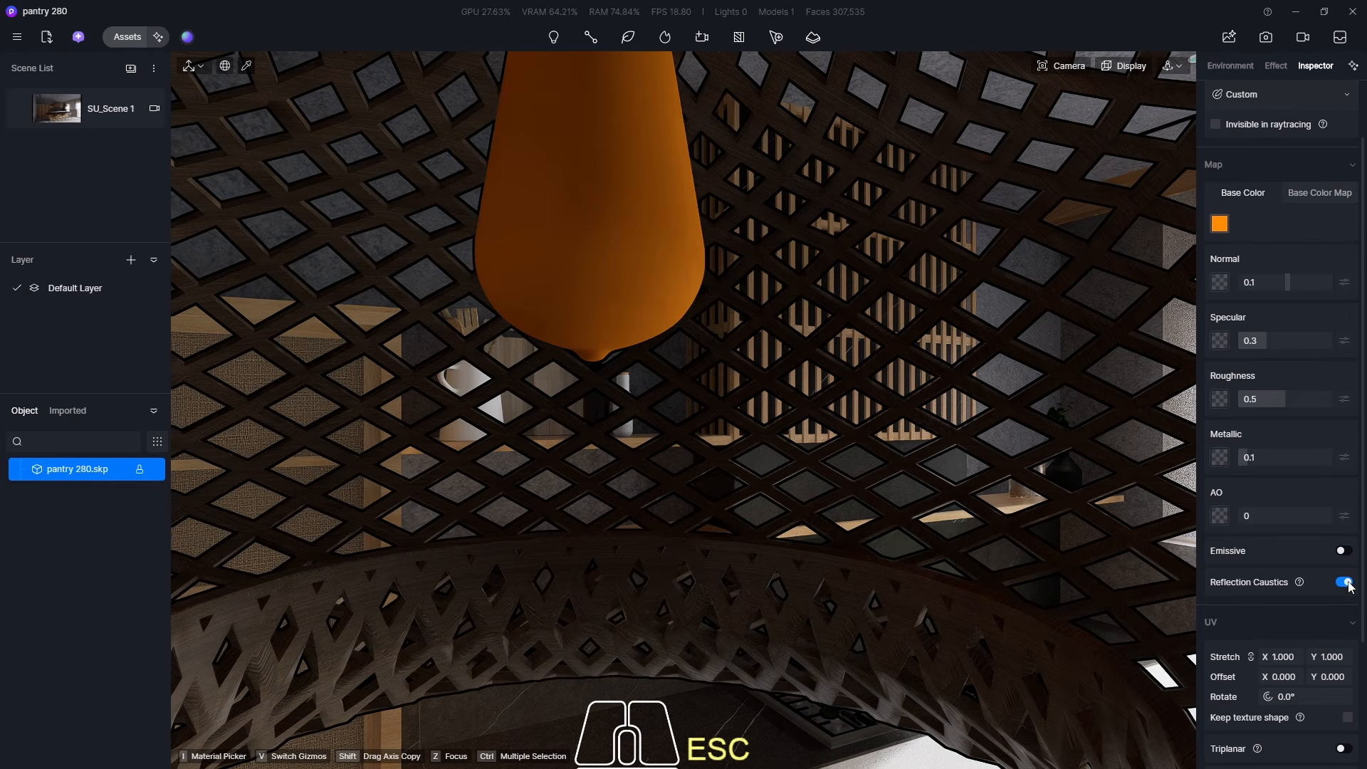
{"action": "left_click", "coordinate": [1344, 551]}
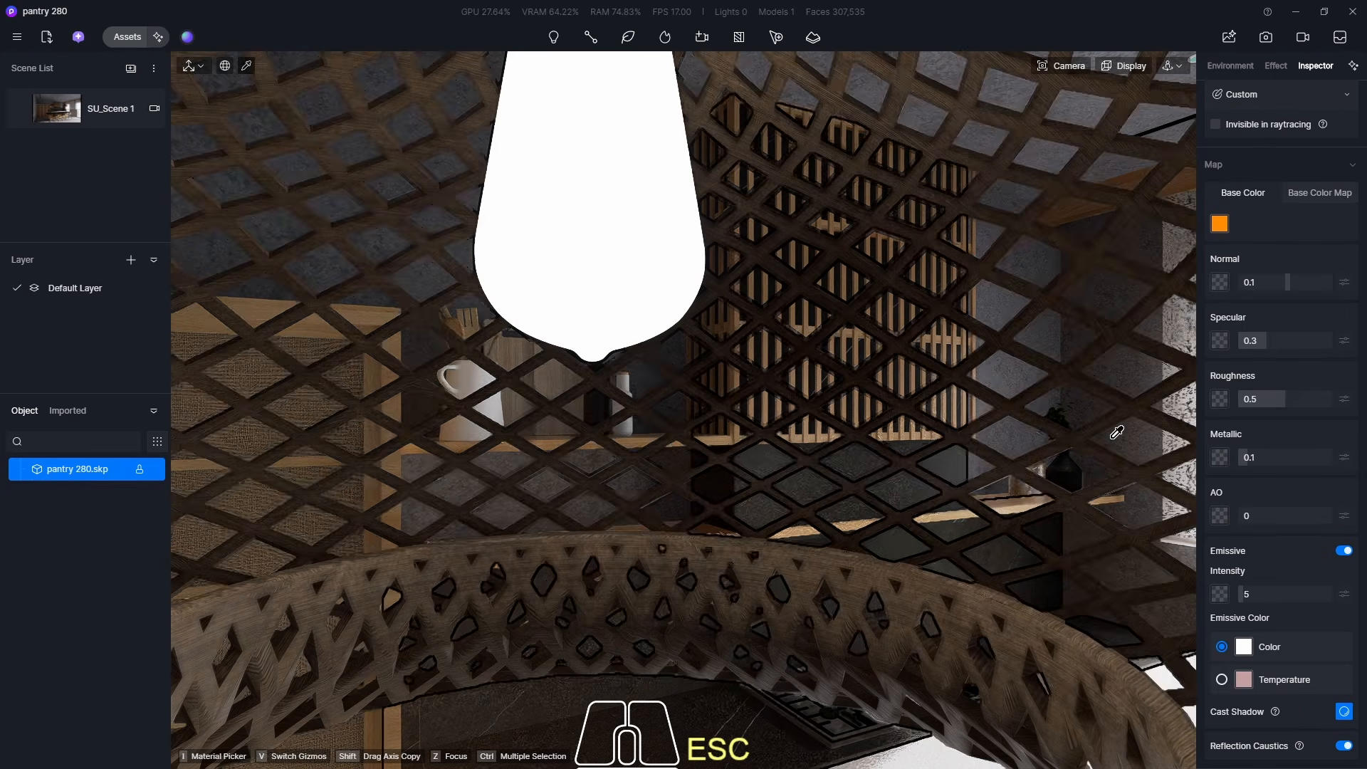
{"action": "left_click", "coordinate": [1221, 680]}
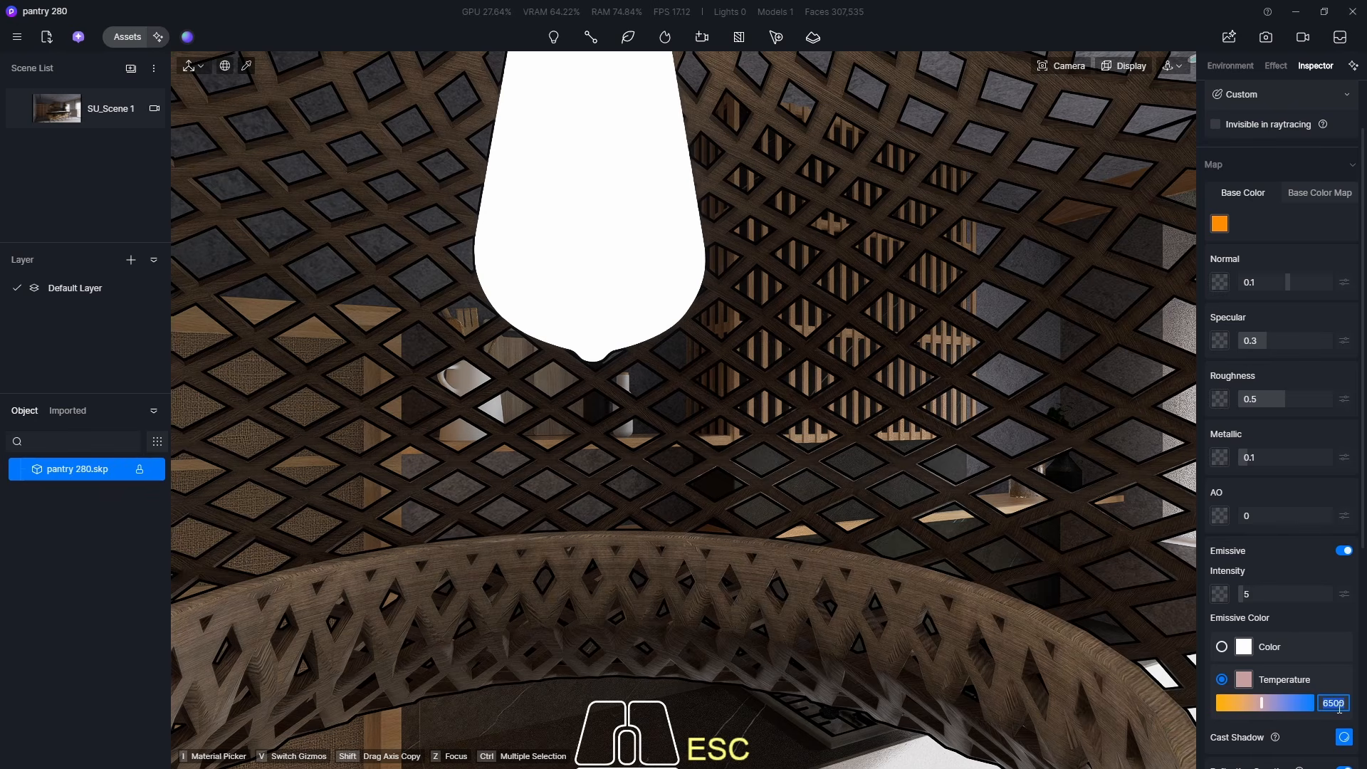
{"action": "type", "text": "3500"}
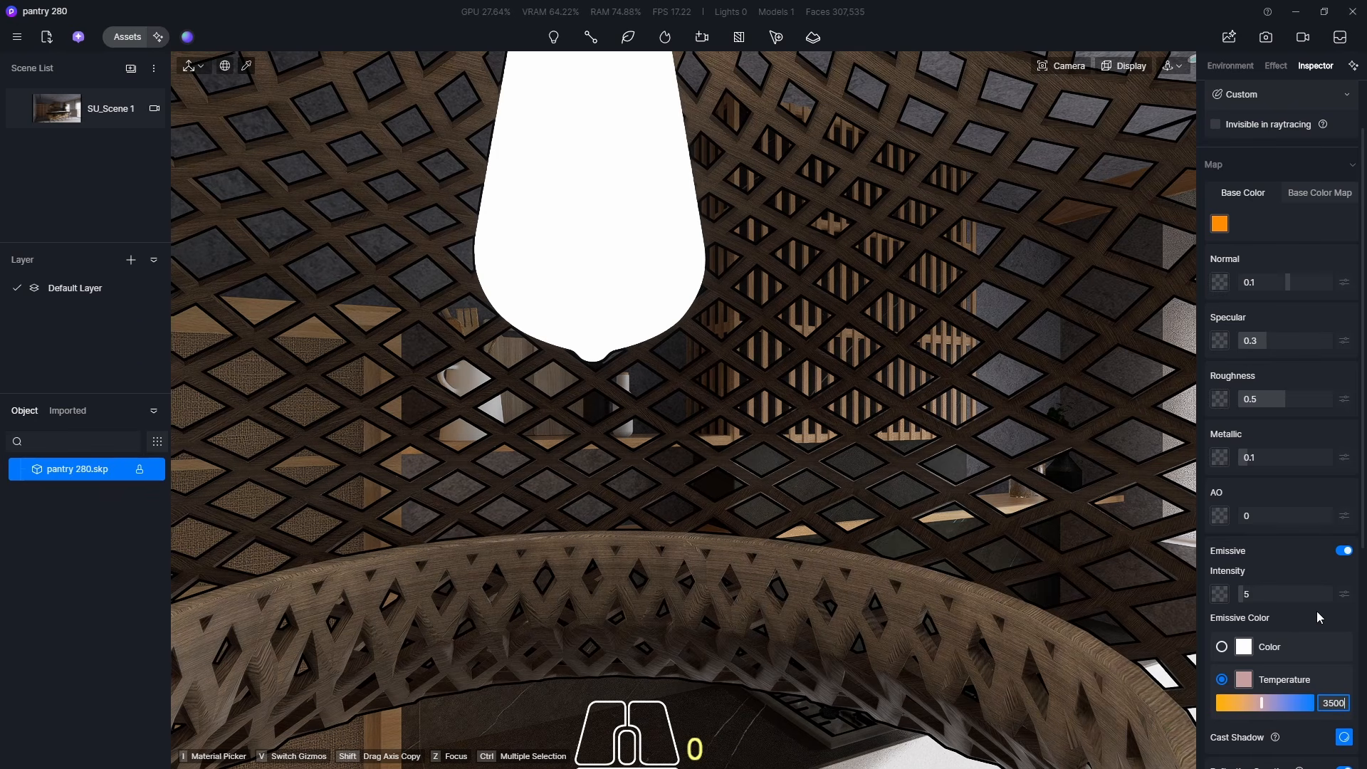
{"action": "key", "text": "Return"}
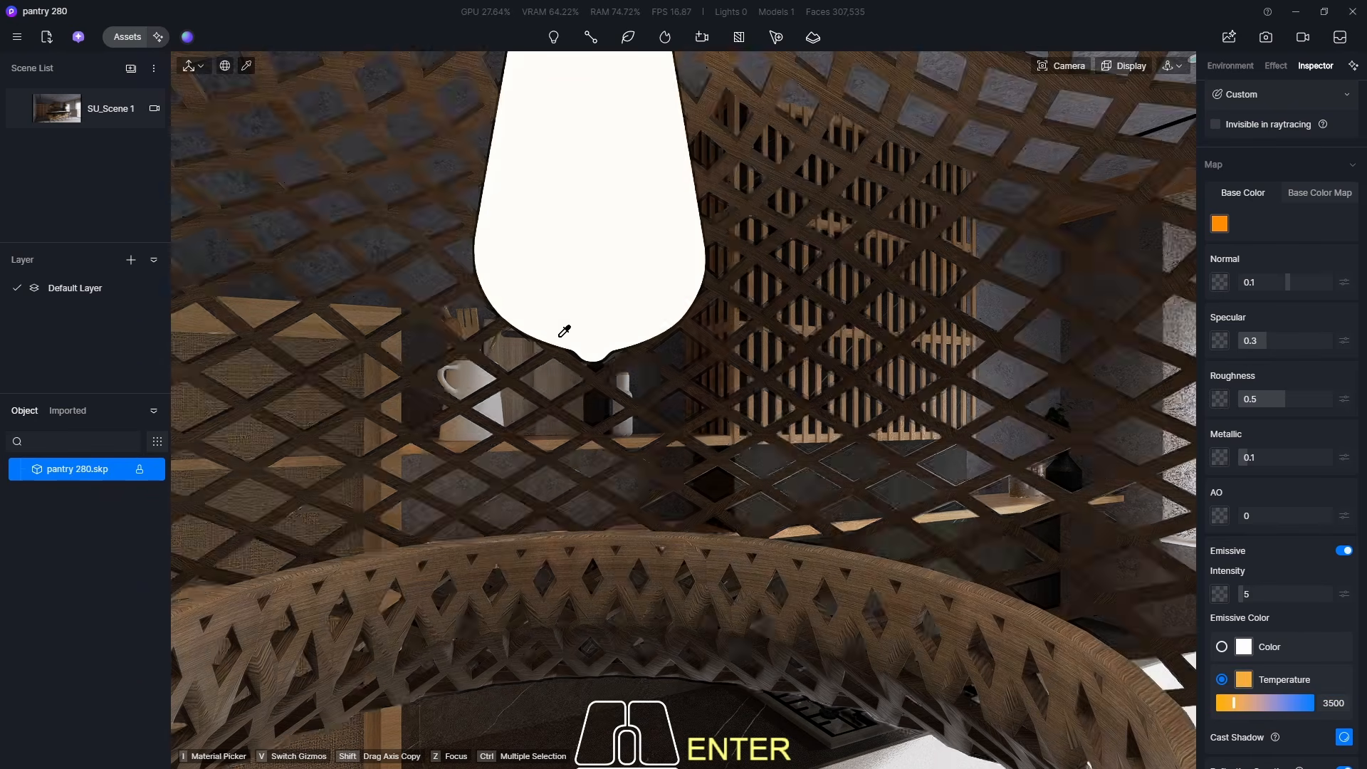
{"action": "left_click", "coordinate": [66, 114]}
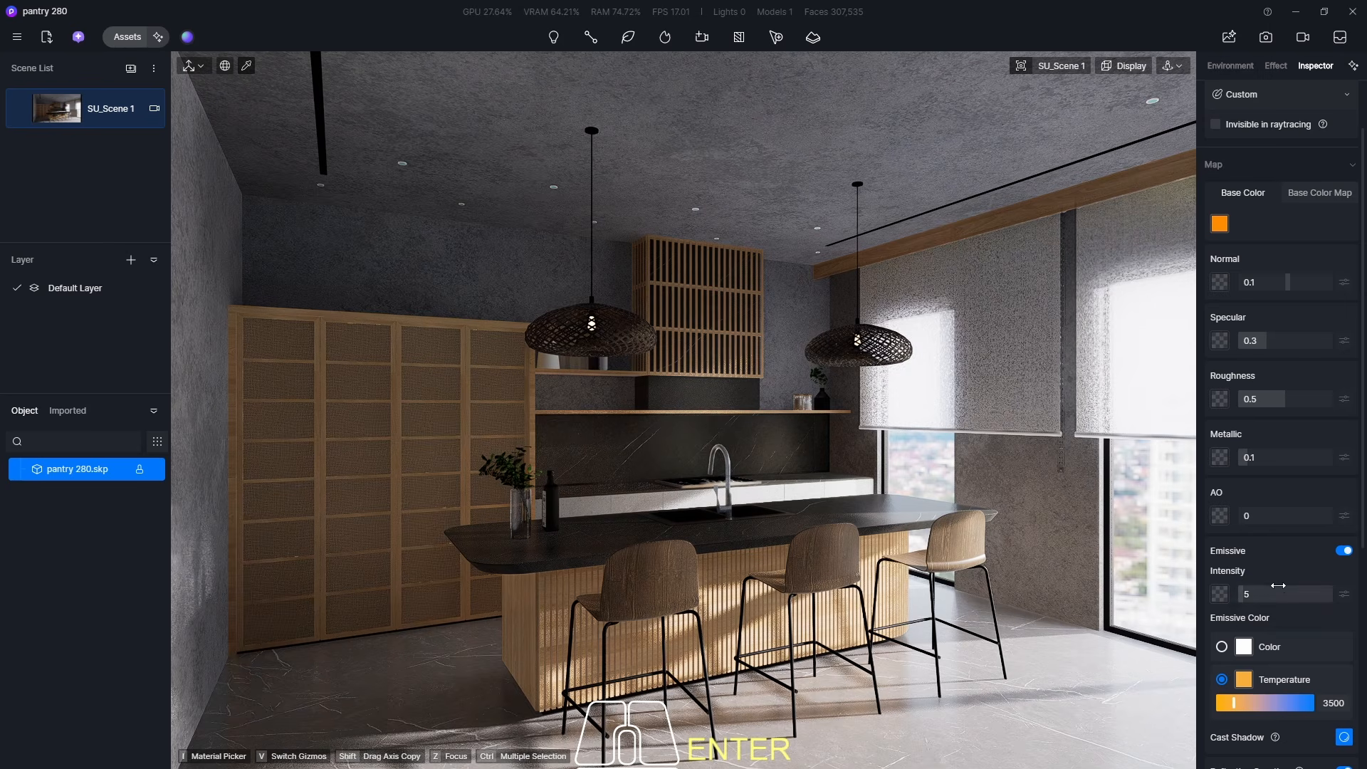
- Try different emissive intensities up to 100 on the pendant bulb material
{"action": "left_click_drag", "start_coordinate": [1273, 590], "coordinate": [1357, 608]}
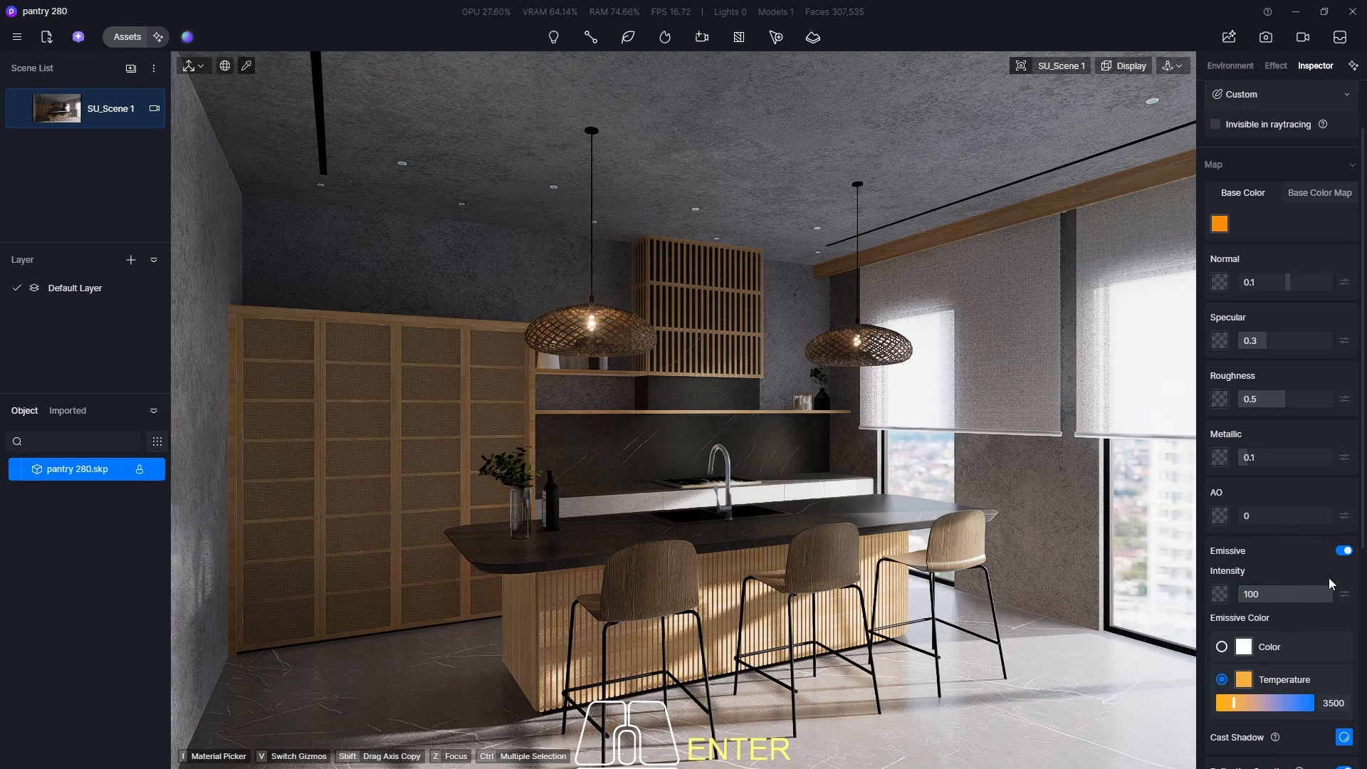
{"action": "left_click_drag", "start_coordinate": [1329, 595], "coordinate": [1275, 596]}
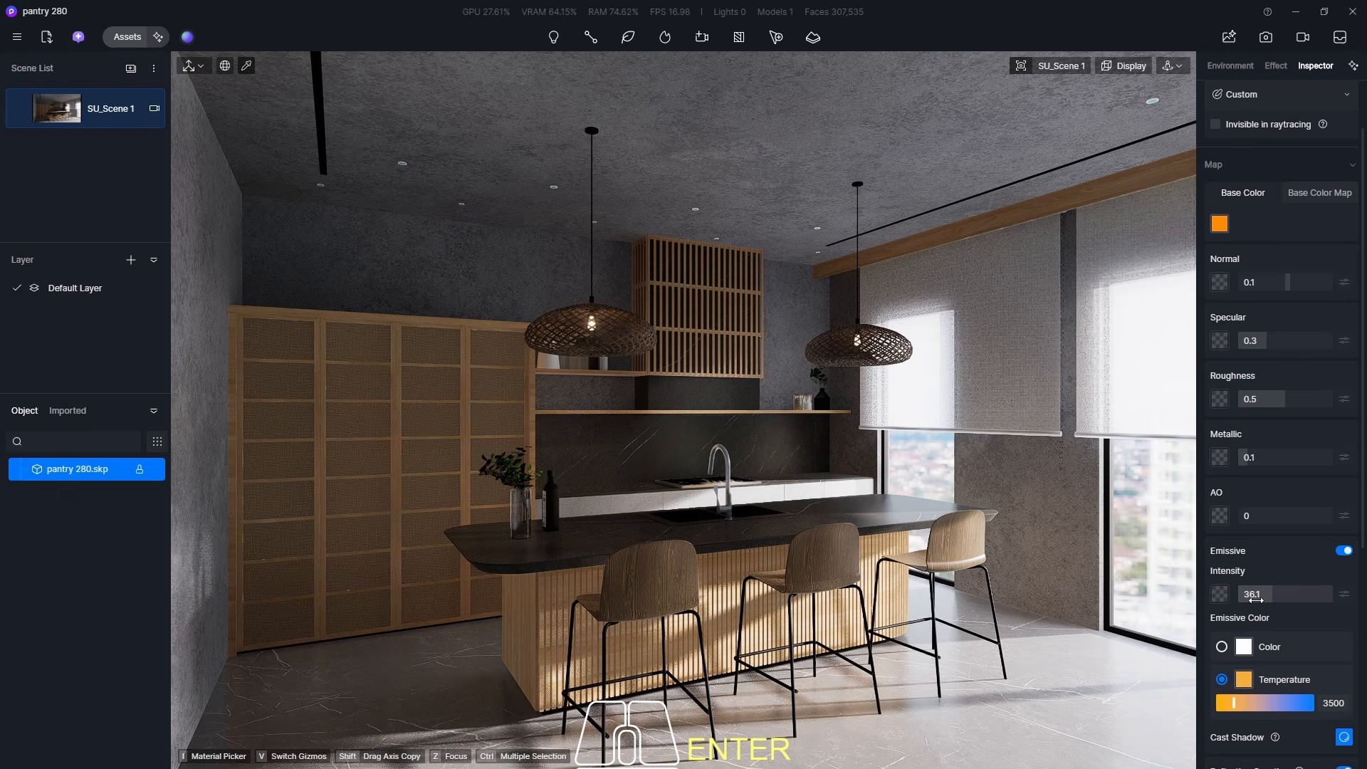
{"action": "left_click_drag", "start_coordinate": [1277, 600], "coordinate": [1289, 610]}
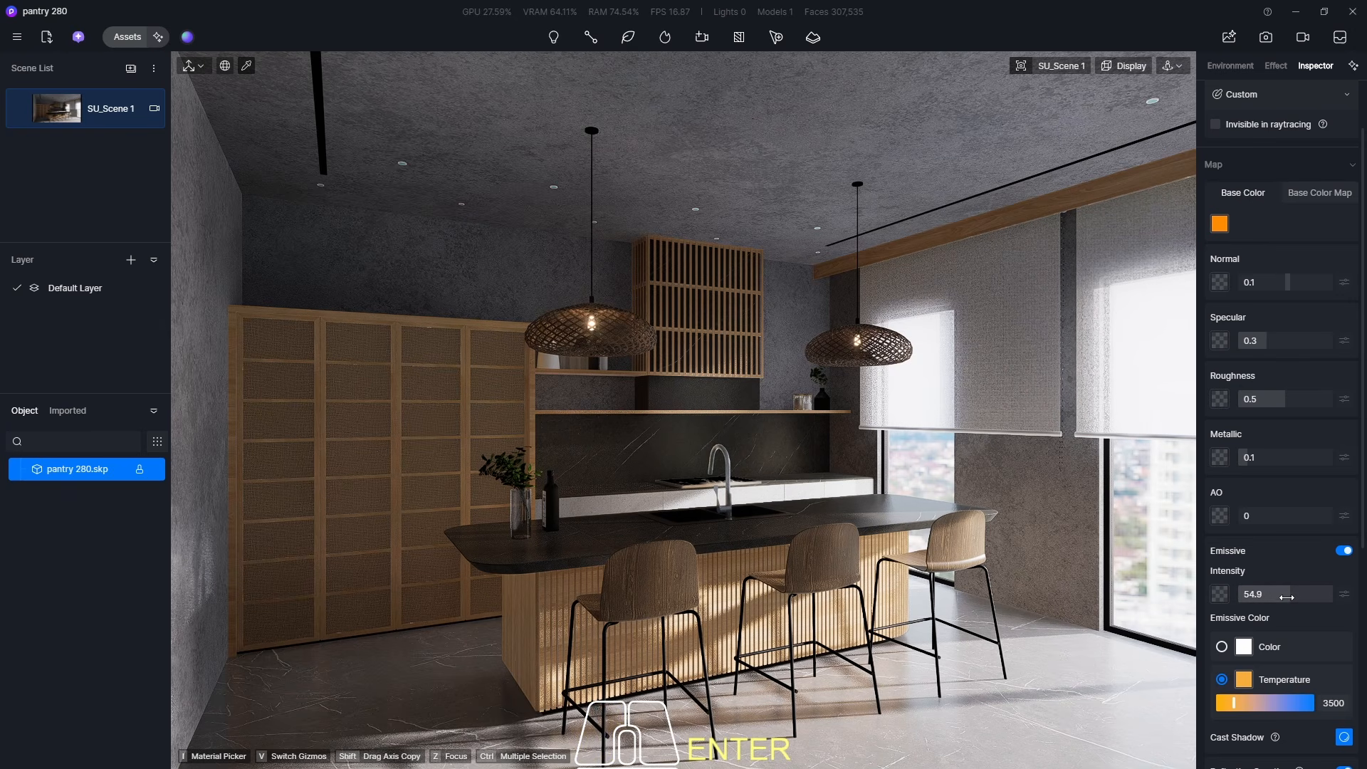
{"action": "left_click_drag", "start_coordinate": [1288, 590], "coordinate": [1339, 590]}
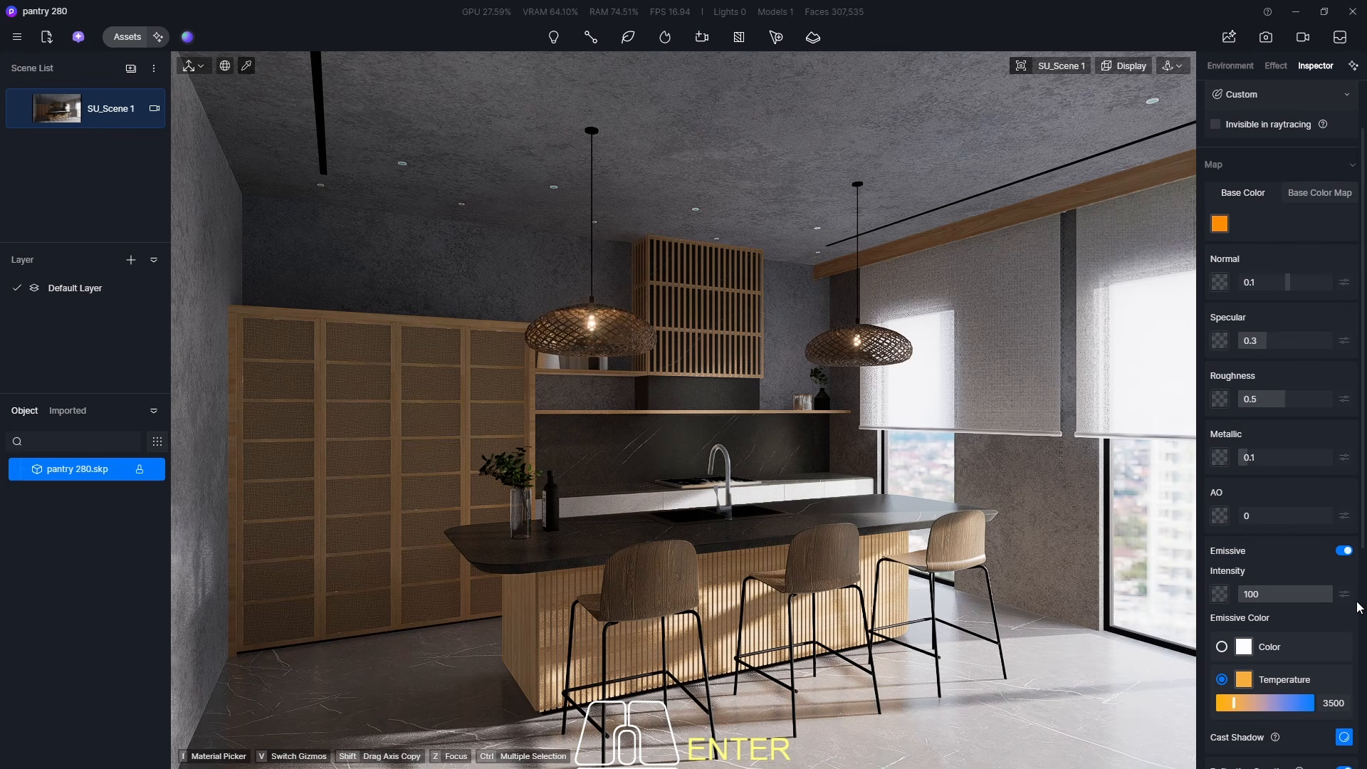
- Set the pendant bulb material's emissive Intensity to 50
{"action": "left_click", "coordinate": [1263, 593]}
{"action": "double_click", "coordinate": [1271, 594]}
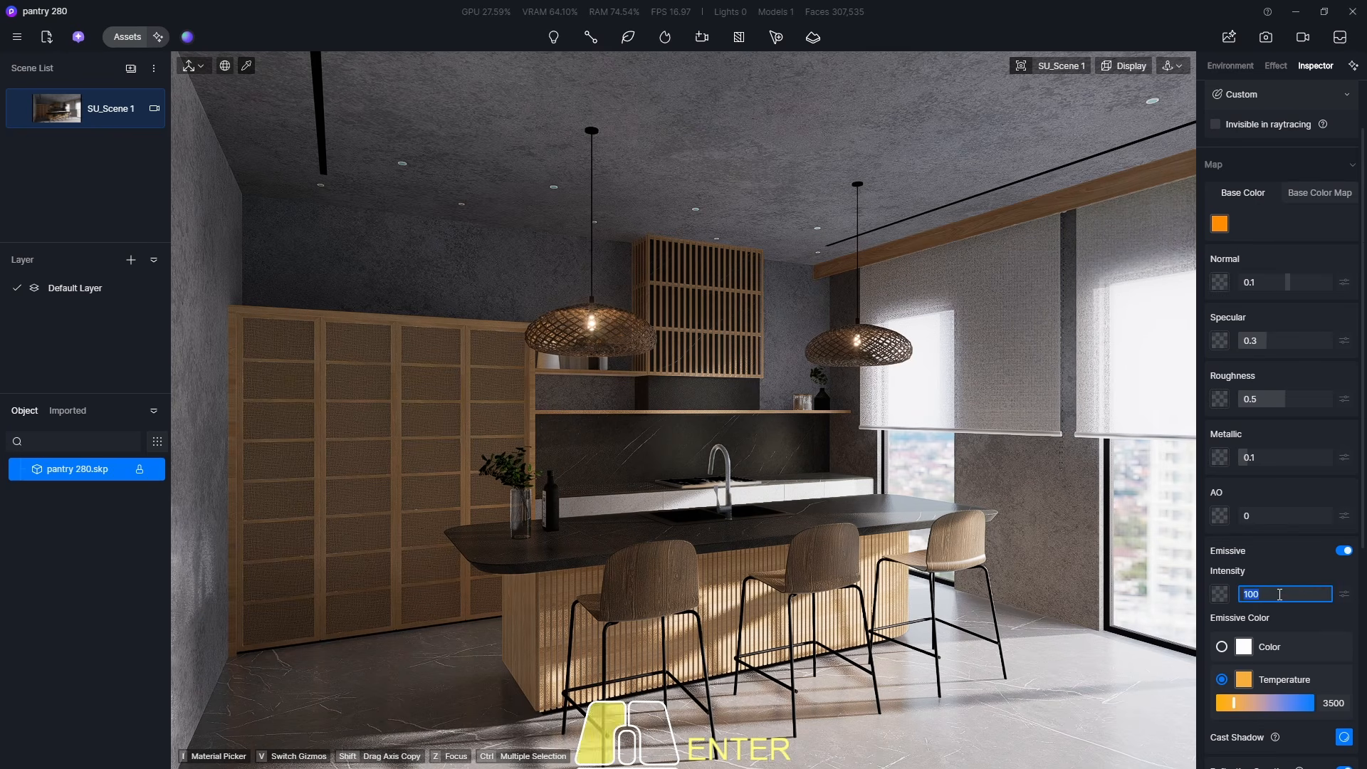
{"action": "left_click_drag", "start_coordinate": [1280, 597], "coordinate": [1173, 594]}
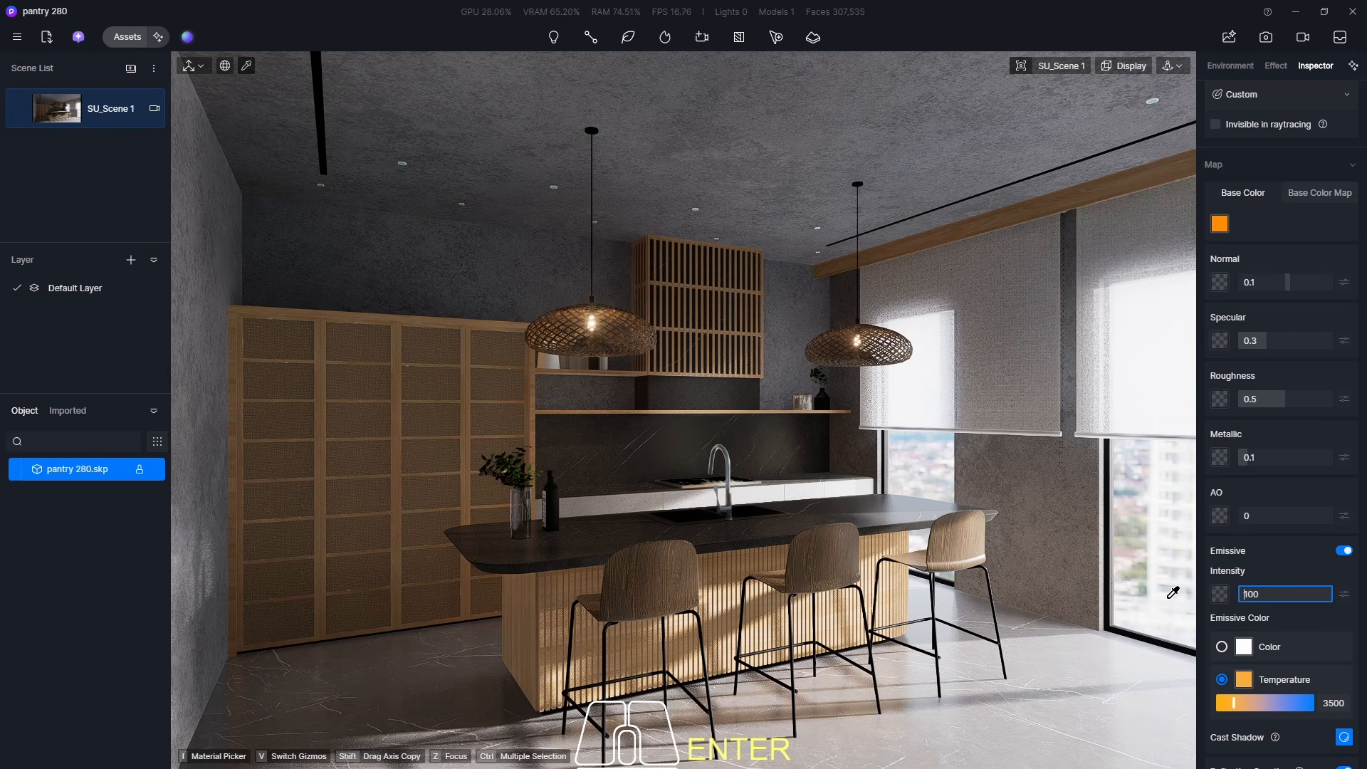
{"action": "left_click_drag", "start_coordinate": [1284, 597], "coordinate": [1169, 598]}
{"action": "type", "text": "50"}
{"action": "key", "text": "Return"}
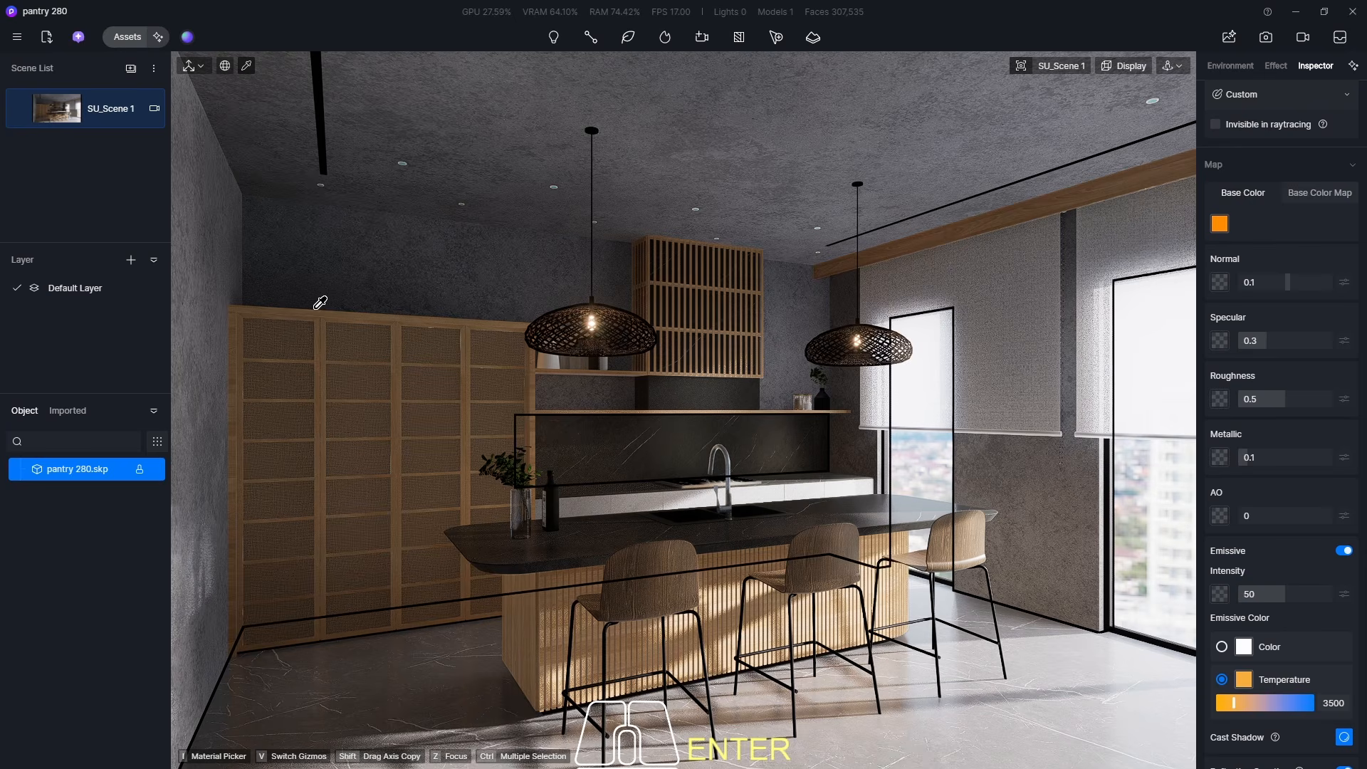
- Pick the ceiling downlight's green lens material, enable Reflection Caustics and Emissive, set the Intensity to 10 and return to the SU_Scene 1 view
{"action": "scroll", "coordinate": [399, 157], "scroll_direction": "up", "scroll_amount": 10}
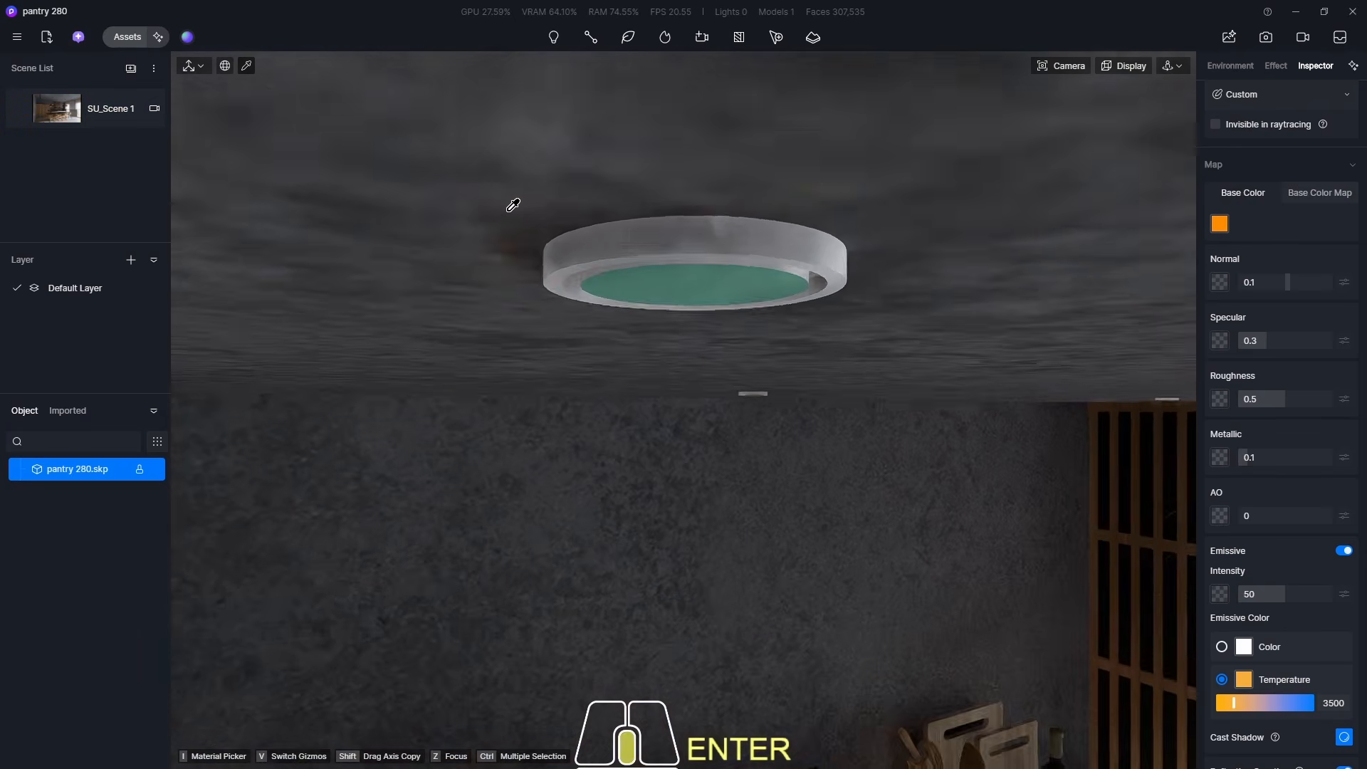
{"action": "scroll", "coordinate": [513, 205], "scroll_direction": "up", "scroll_amount": 3}
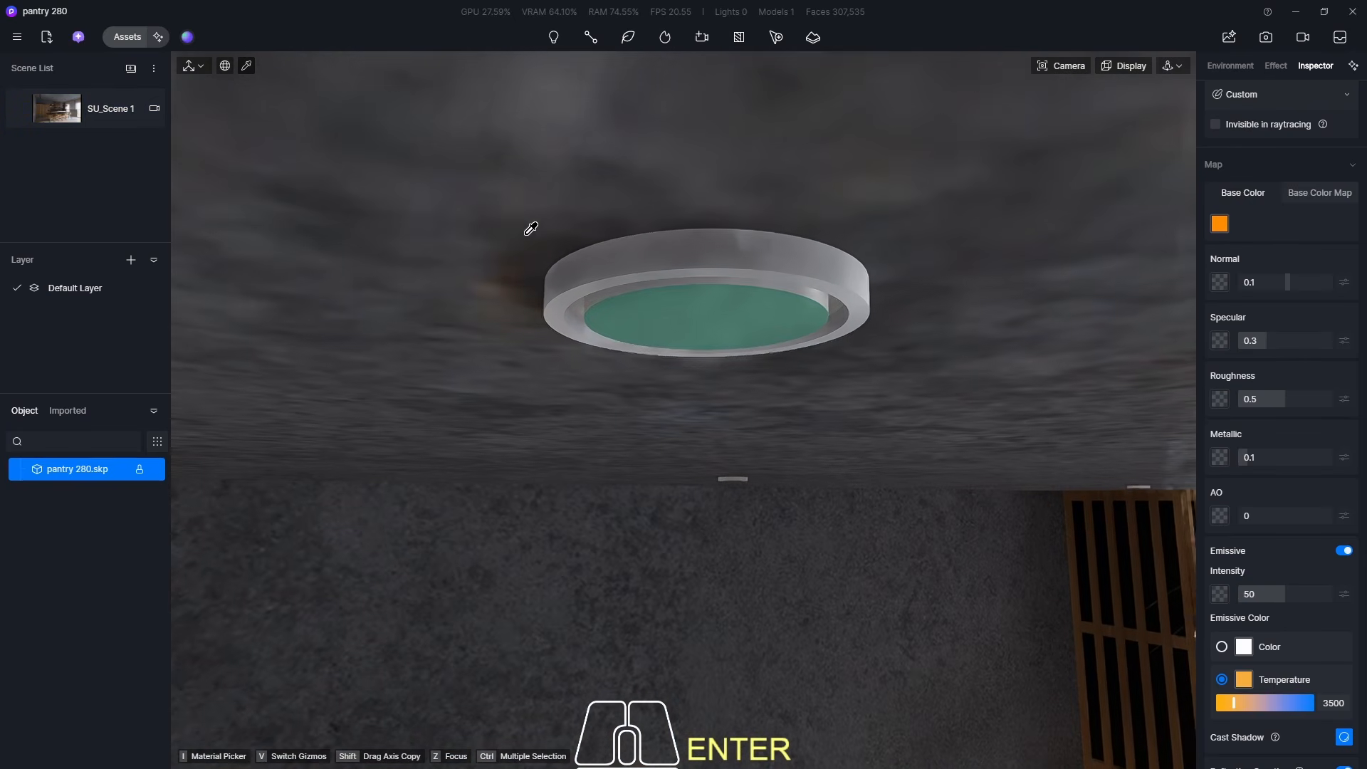
{"action": "left_click", "coordinate": [714, 328]}
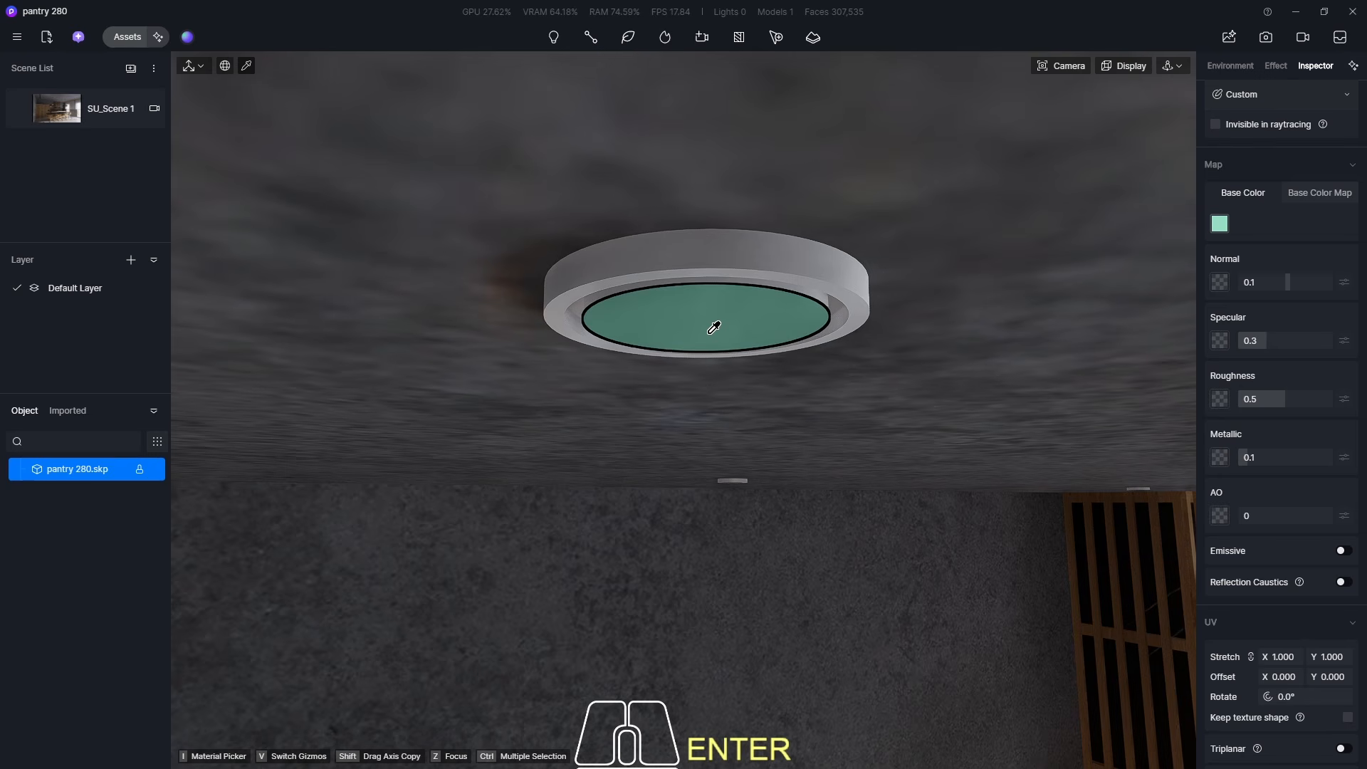
{"action": "left_click", "coordinate": [1344, 581]}
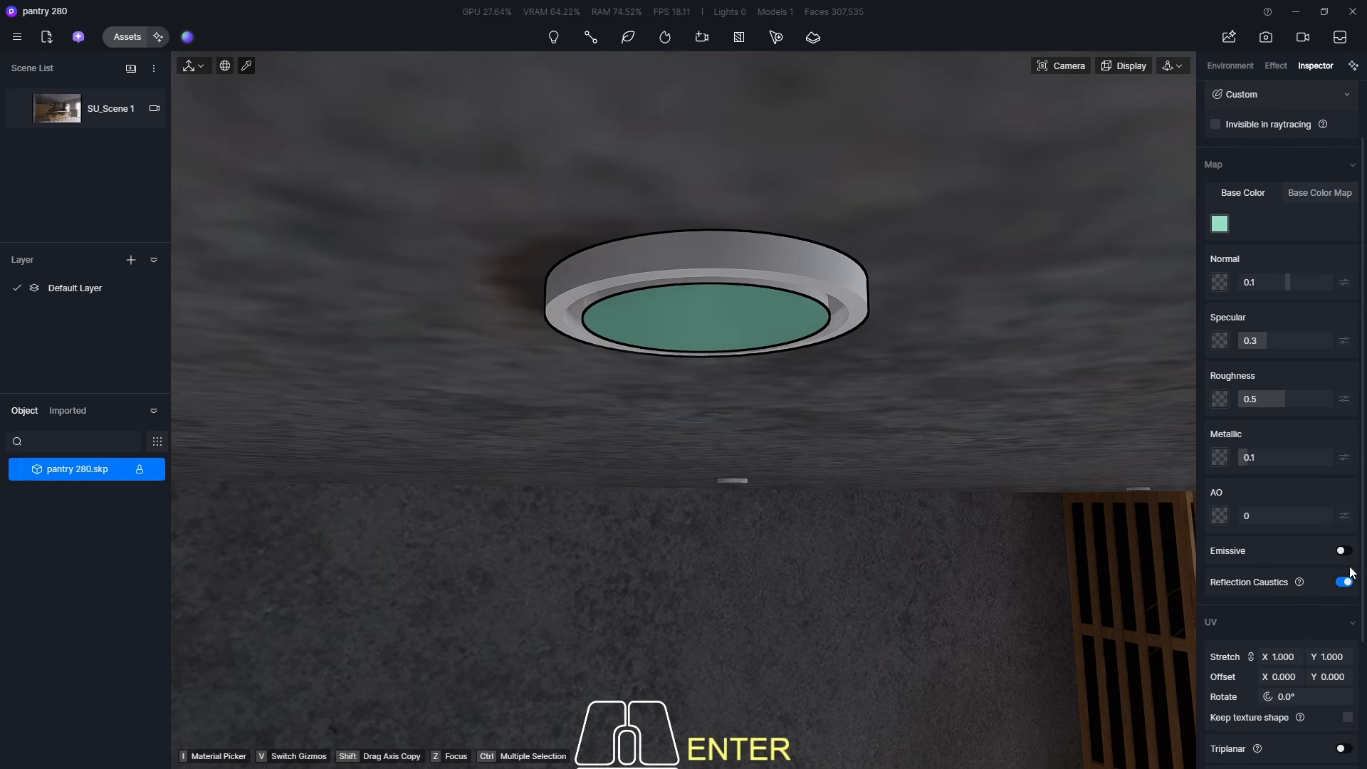
{"action": "left_click", "coordinate": [1343, 550]}
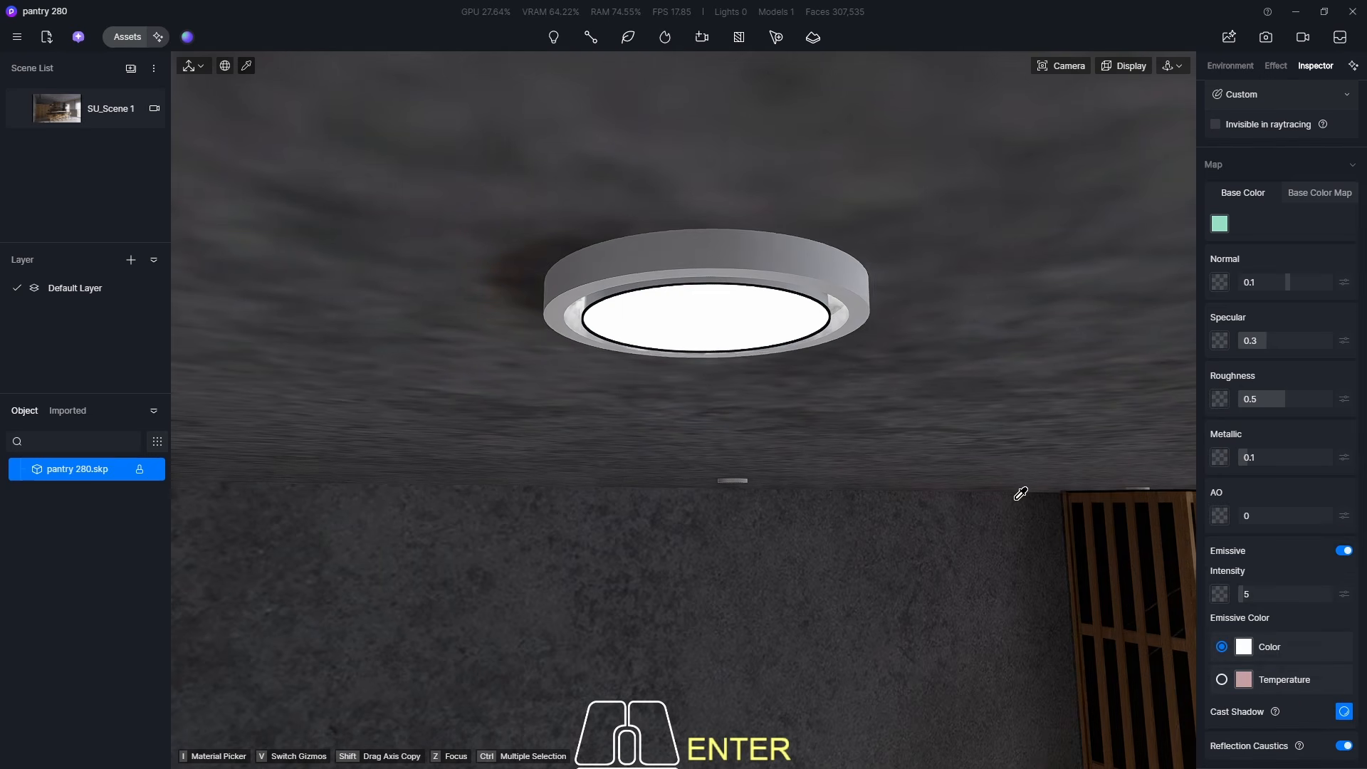
{"action": "left_click", "coordinate": [1272, 593]}
{"action": "type", "text": "10"}
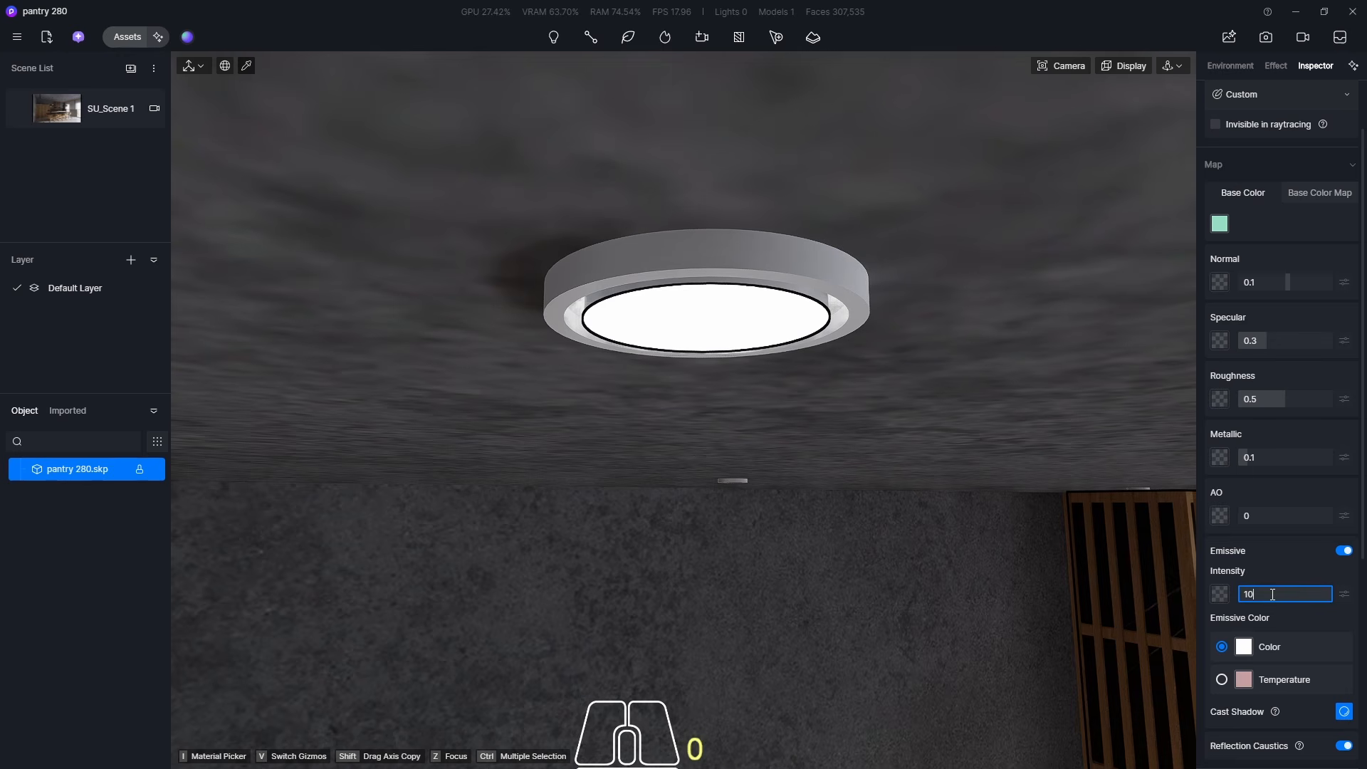
{"action": "key", "text": "Return"}
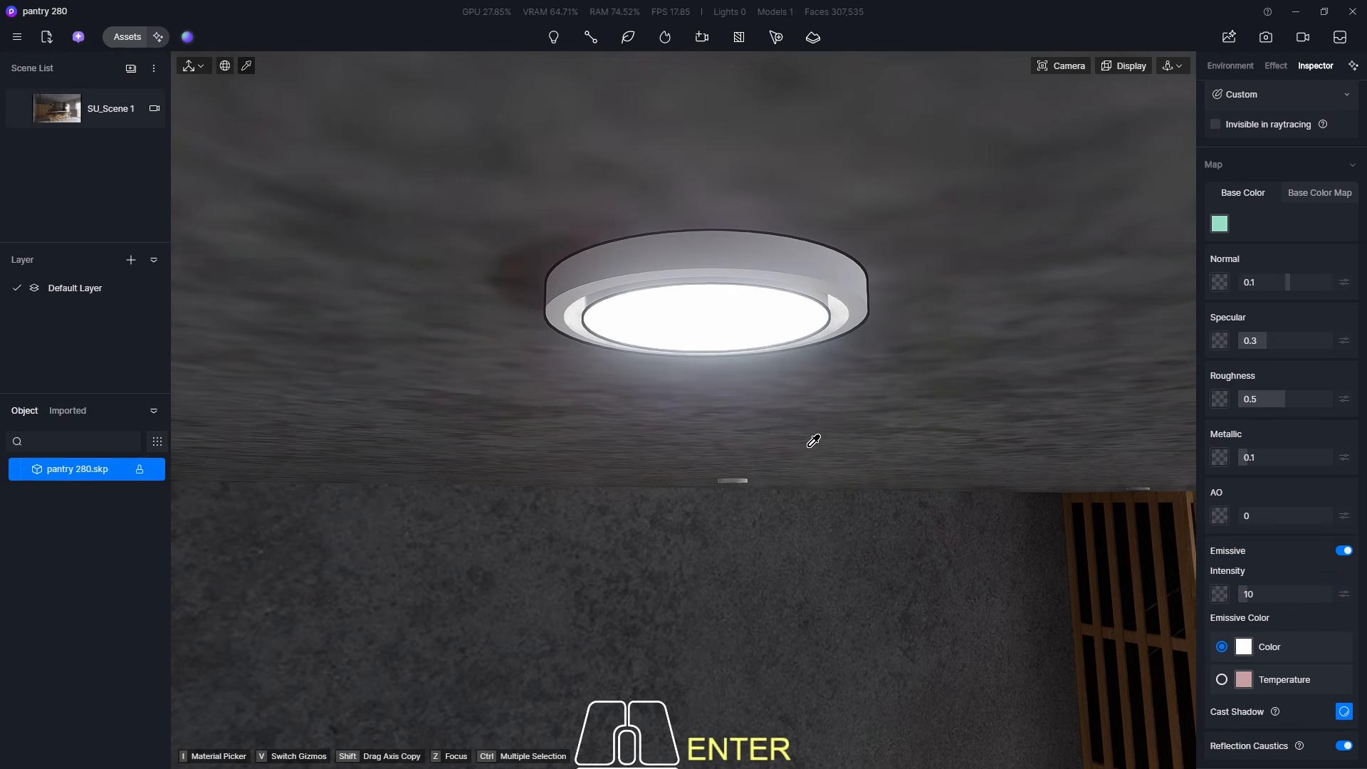
{"action": "left_click", "coordinate": [66, 111]}
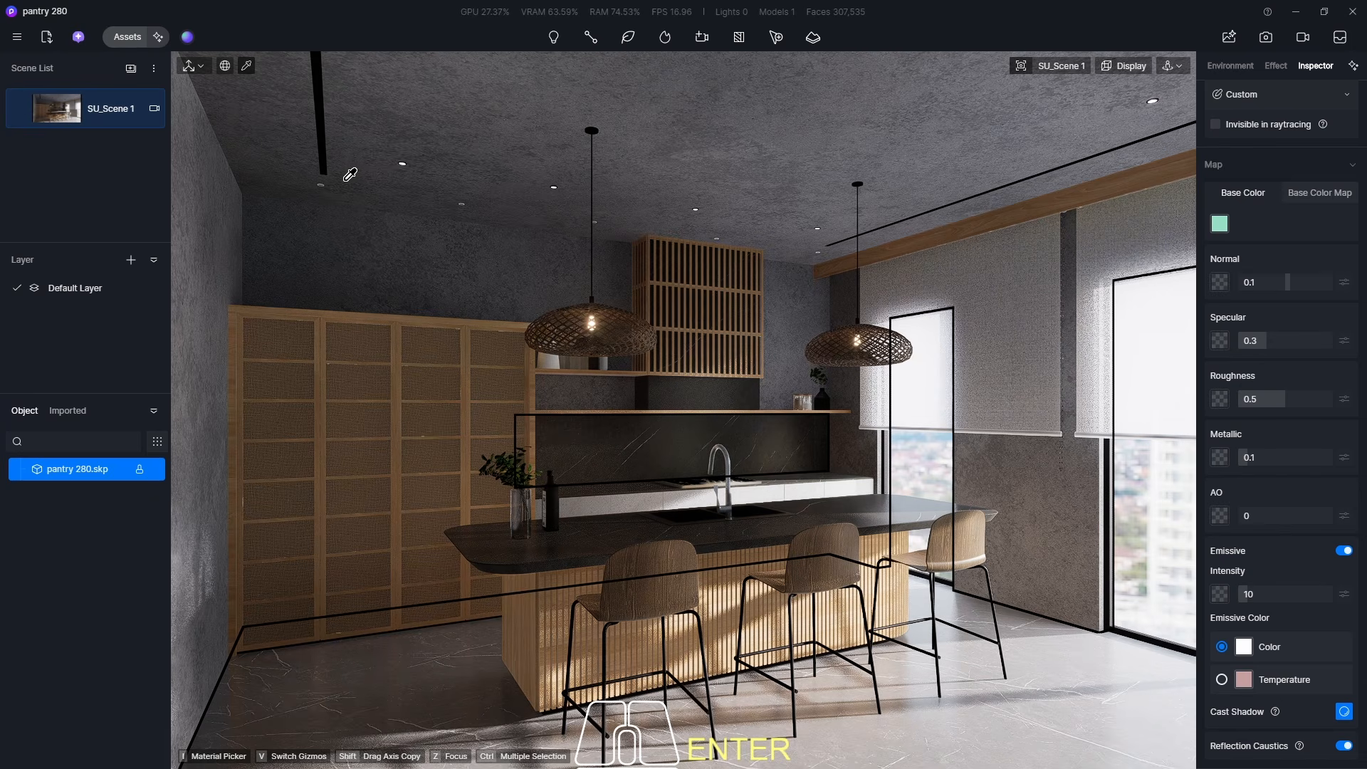
- Pick the yellow lens material of the ceiling downlight near the back wall, enable Emissive and set its emissive temperature to 3500
{"action": "scroll", "coordinate": [350, 174], "scroll_direction": "up", "scroll_amount": 10}
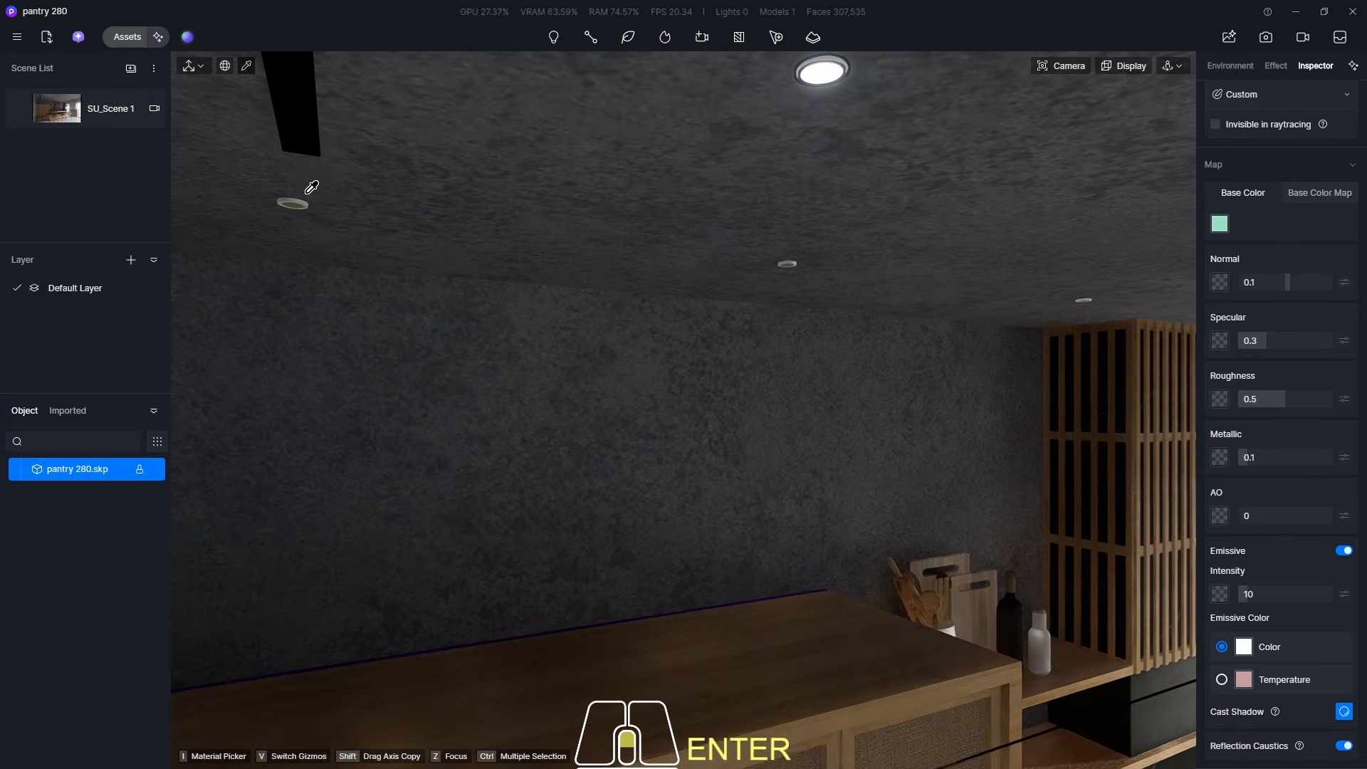
{"action": "scroll", "coordinate": [311, 187], "scroll_direction": "up", "scroll_amount": 10}
{"action": "left_click", "coordinate": [255, 222]}
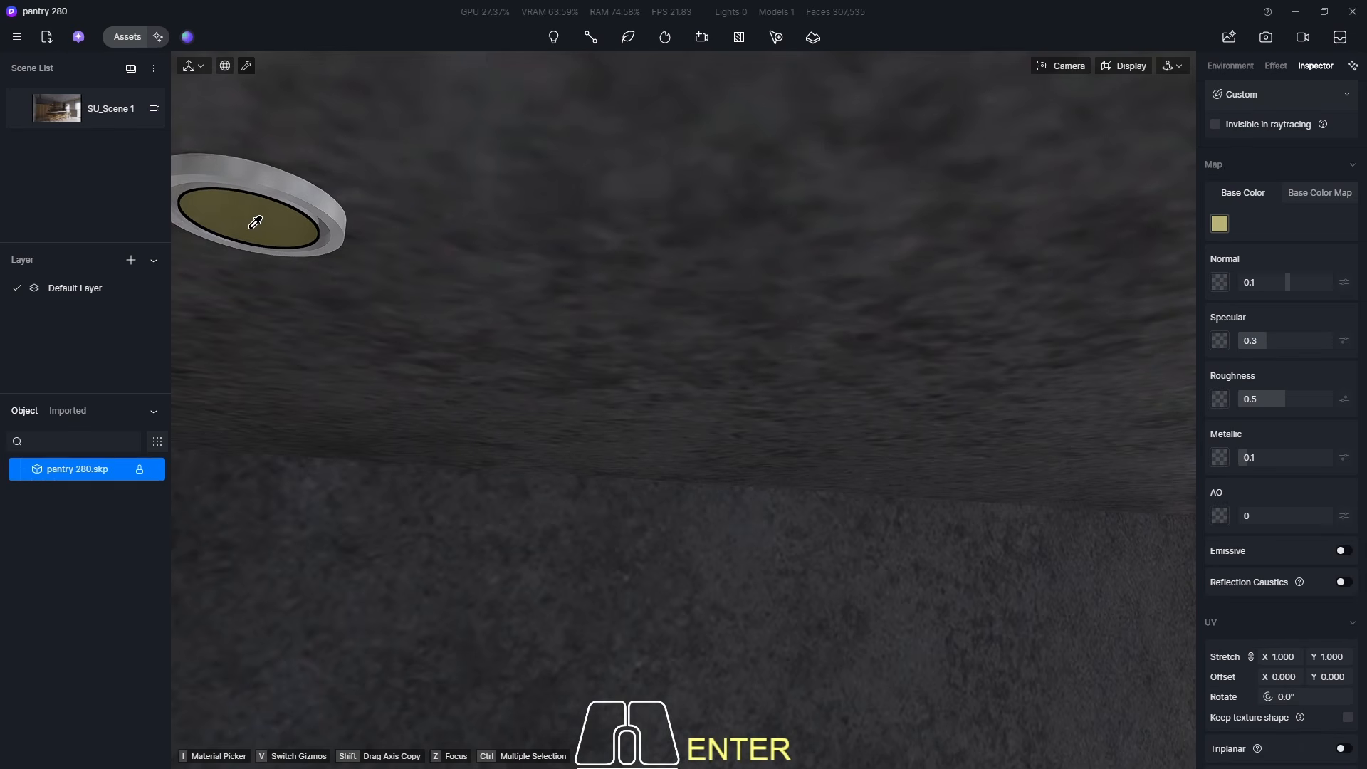
{"action": "left_click", "coordinate": [1343, 551]}
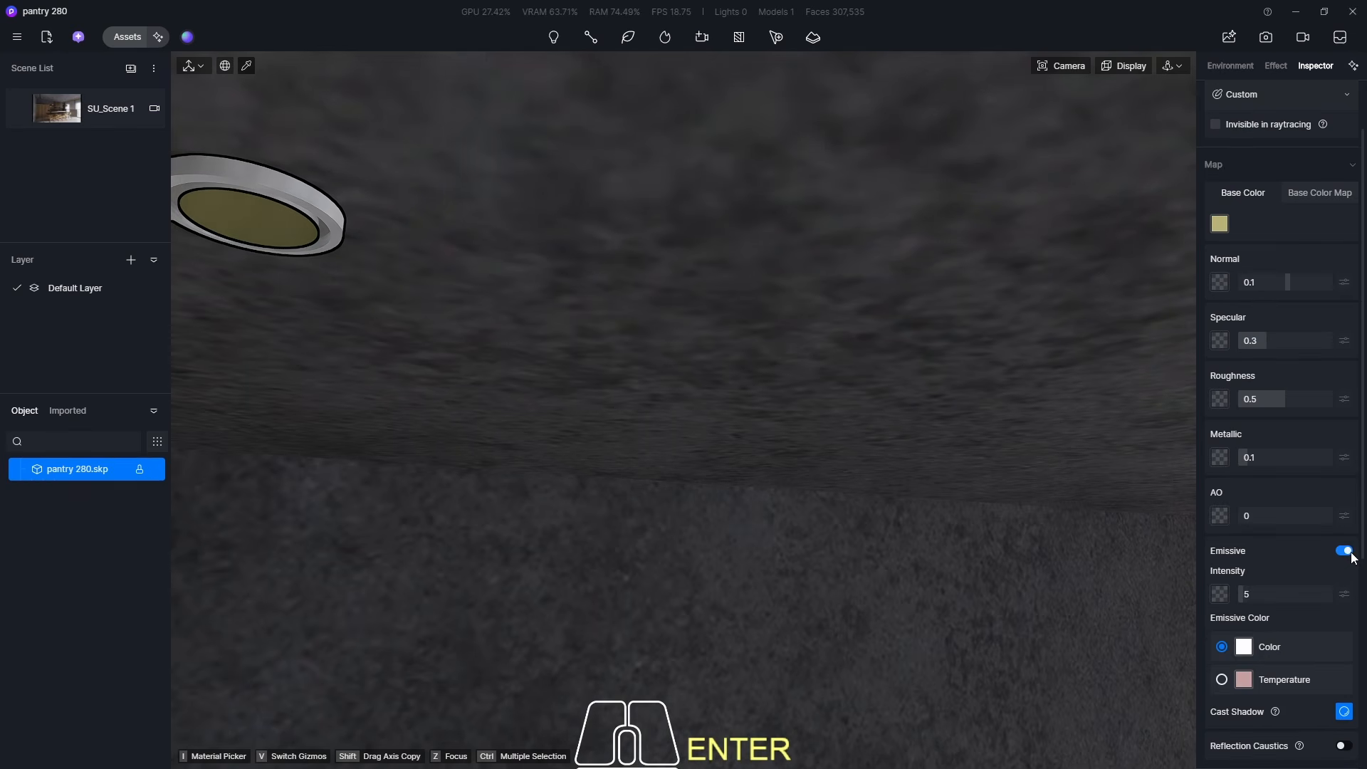
{"action": "left_click", "coordinate": [1221, 680]}
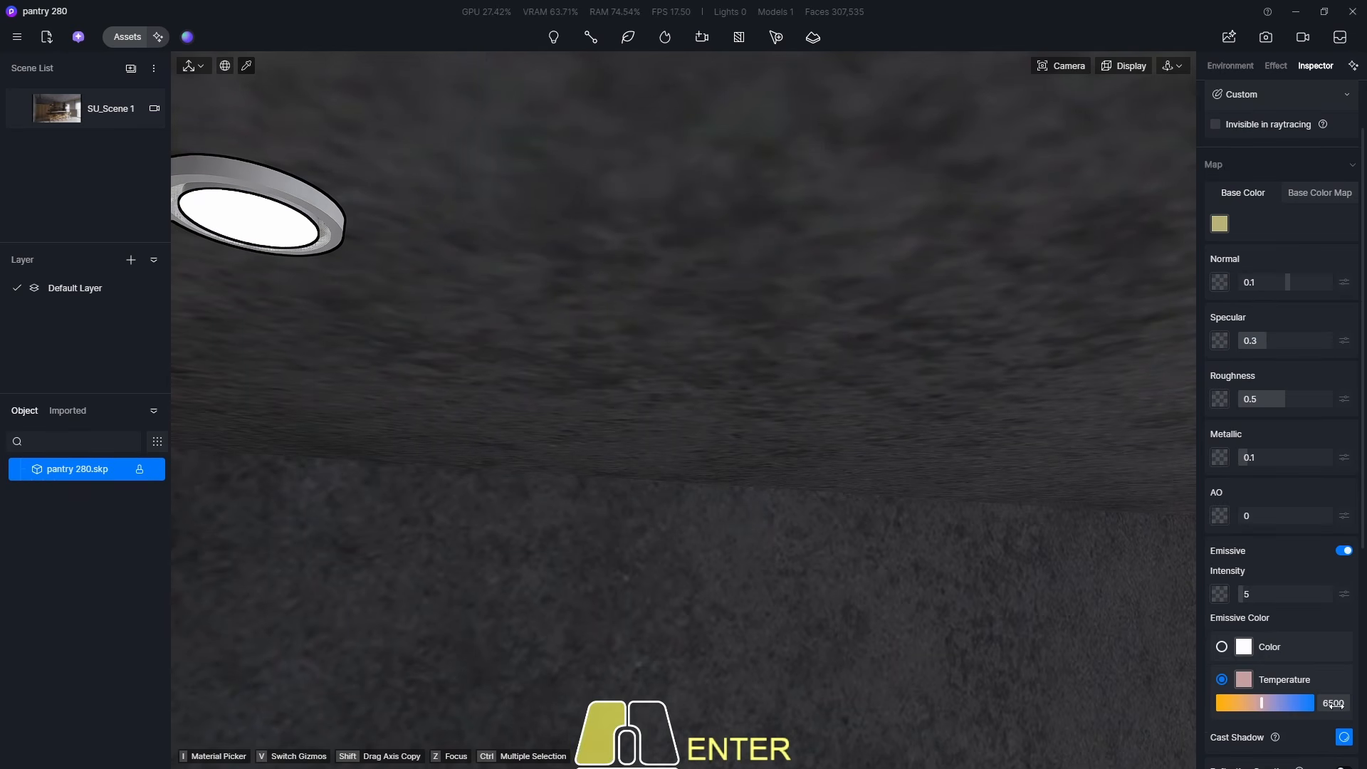
{"action": "type", "text": "3500"}
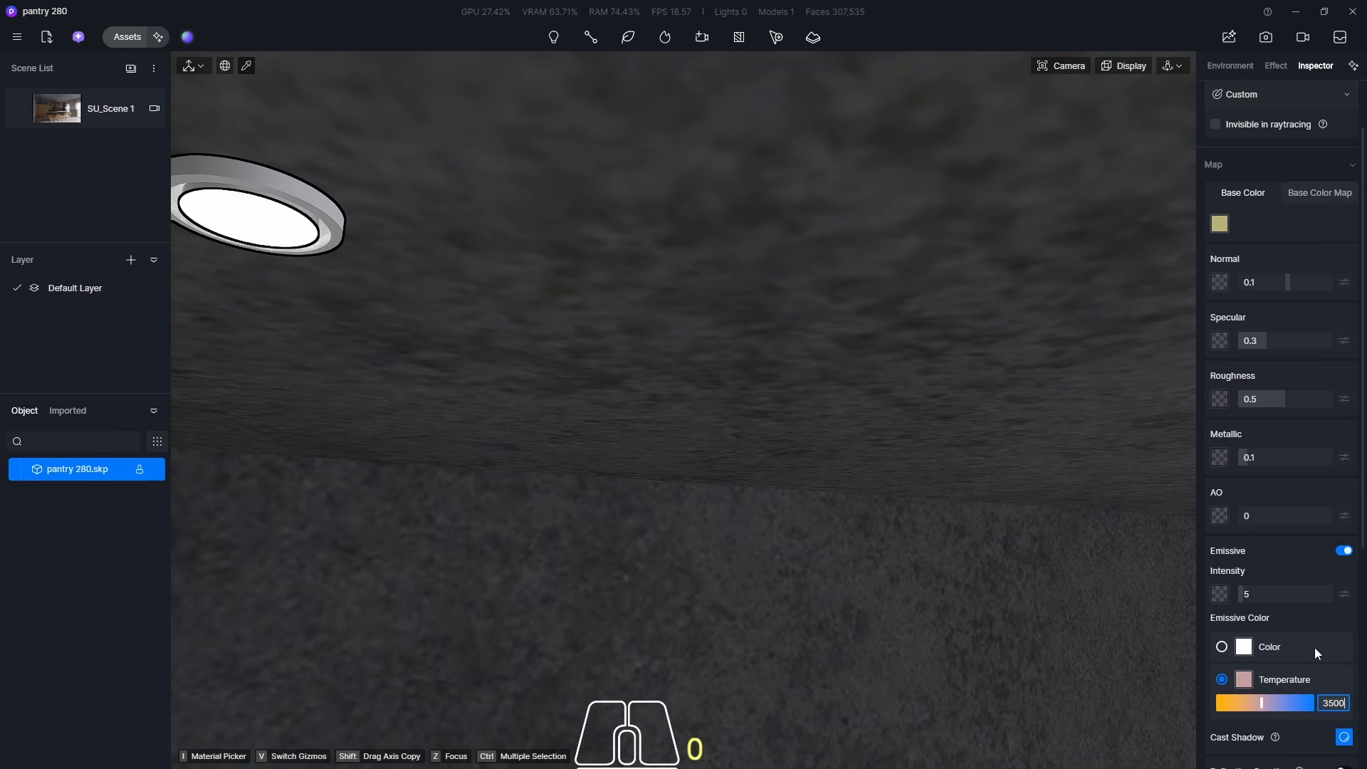
{"action": "key", "text": "Return"}
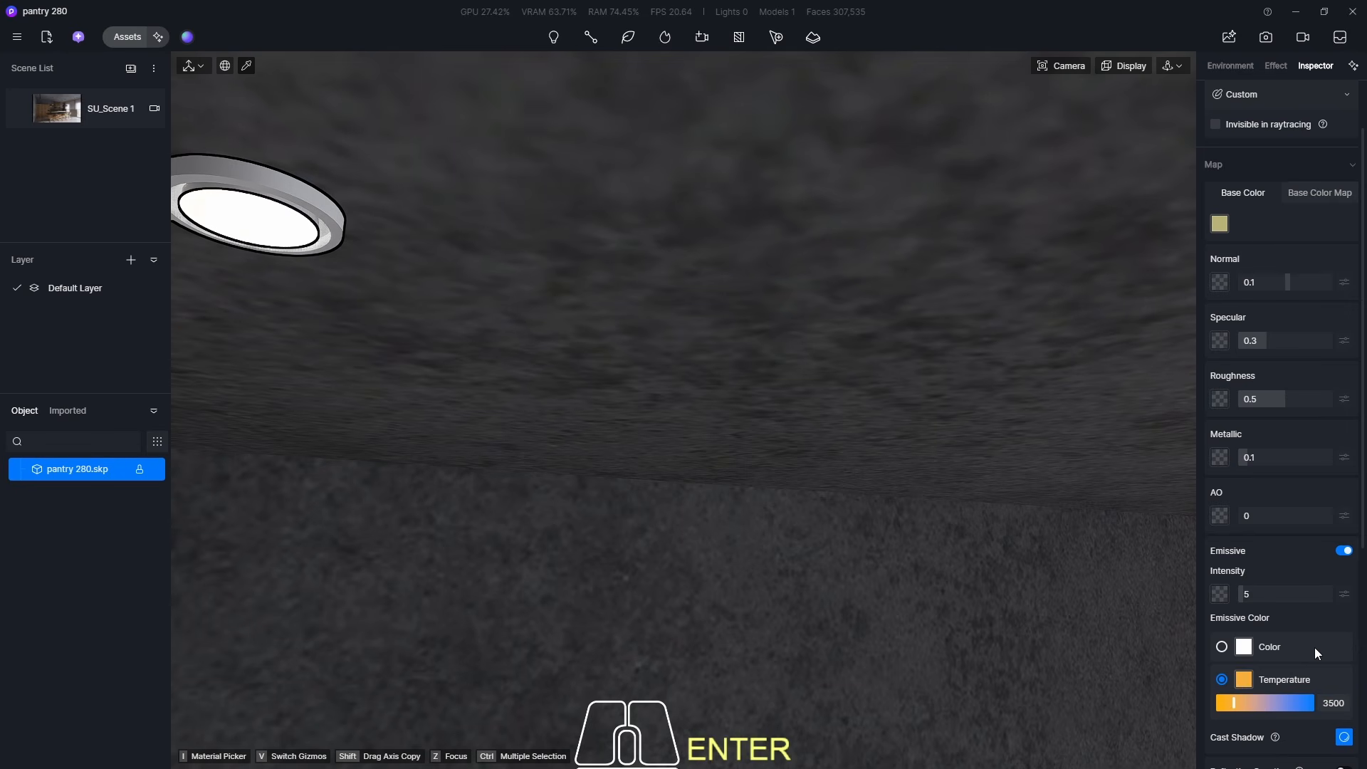
- Set the yellow downlight material's emissive Intensity to 10 and return to the SU_Scene 1 view
{"action": "left_click", "coordinate": [1271, 593]}
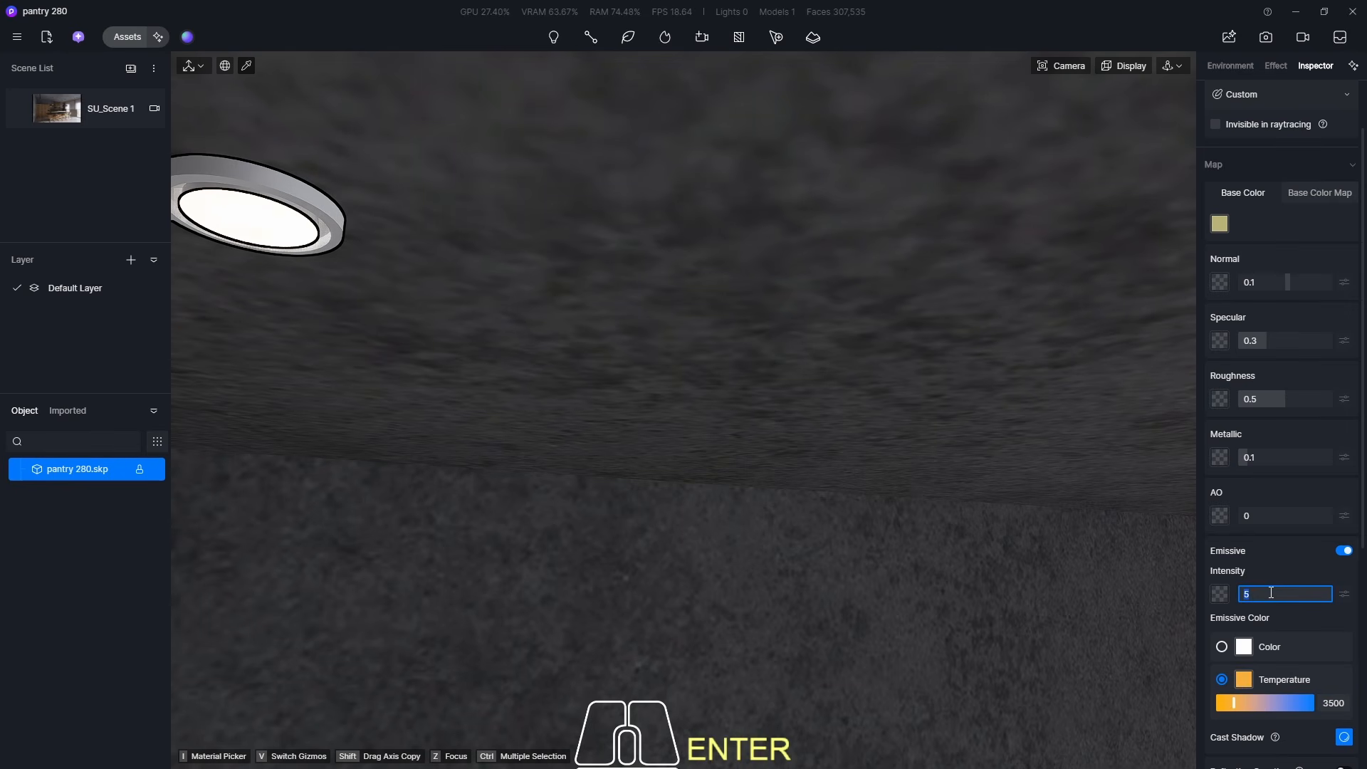
{"action": "type", "text": "10"}
{"action": "key", "text": "Return"}
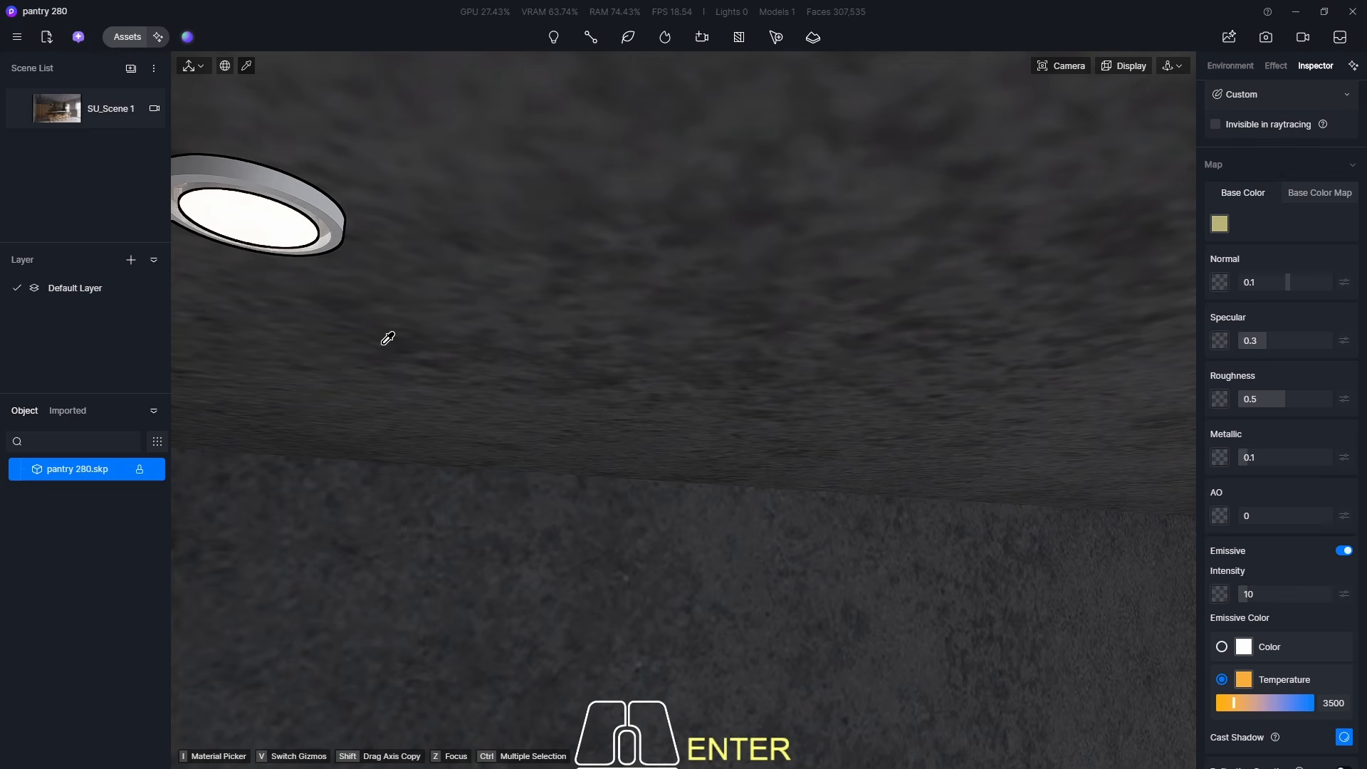
{"action": "left_click", "coordinate": [56, 115]}
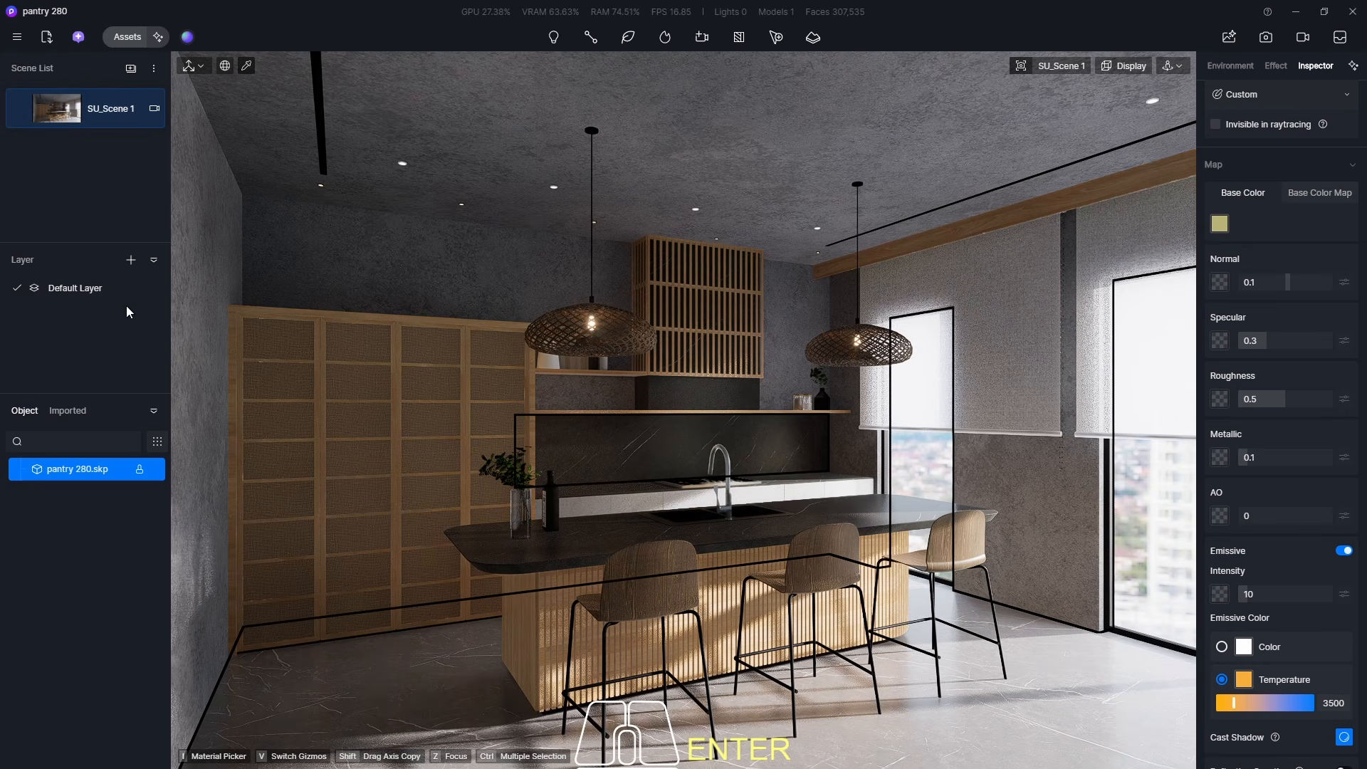
- Pick the purple light strip material under the wooden wall shelf, enable Emissive with temperature 3500 and return to the SU_Scene 1 view
{"action": "scroll", "coordinate": [548, 425], "scroll_direction": "up", "scroll_amount": 10}
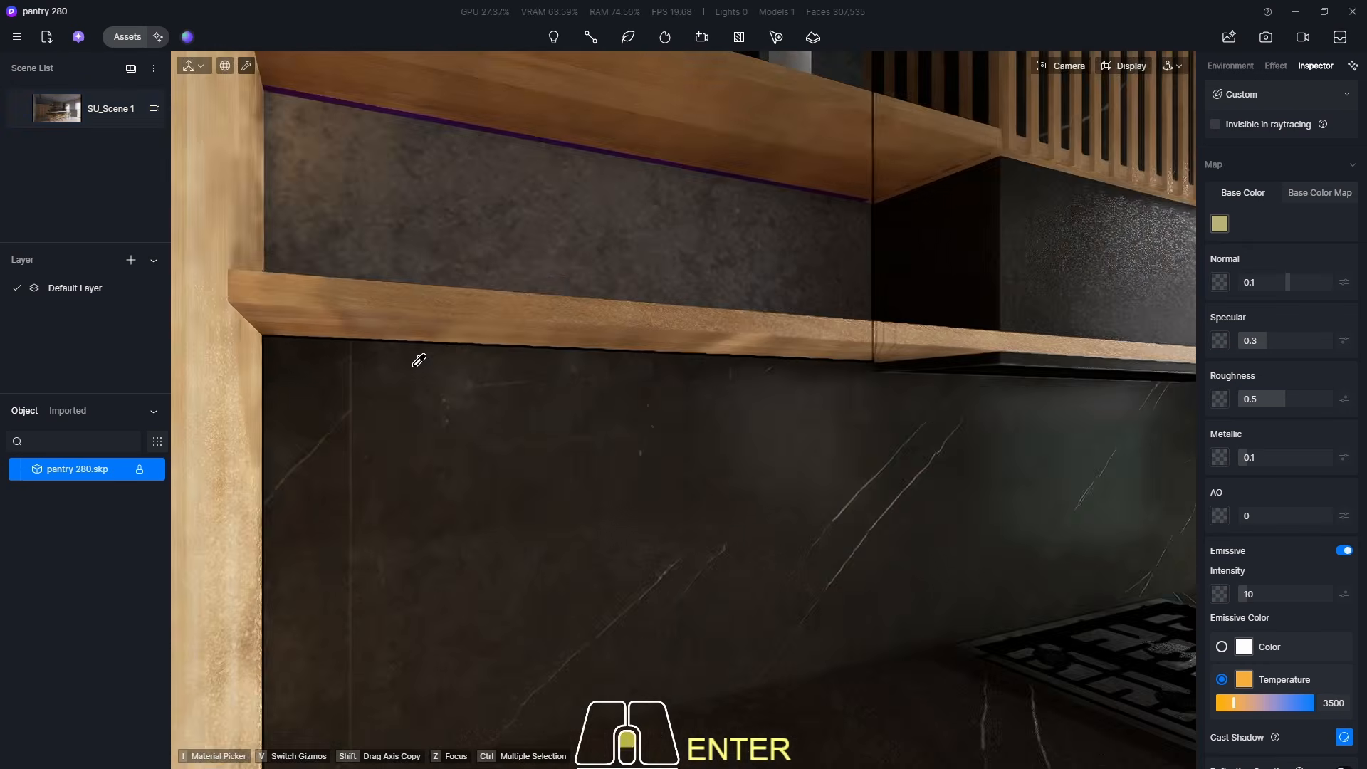
{"action": "scroll", "coordinate": [458, 388], "scroll_direction": "up", "scroll_amount": 8}
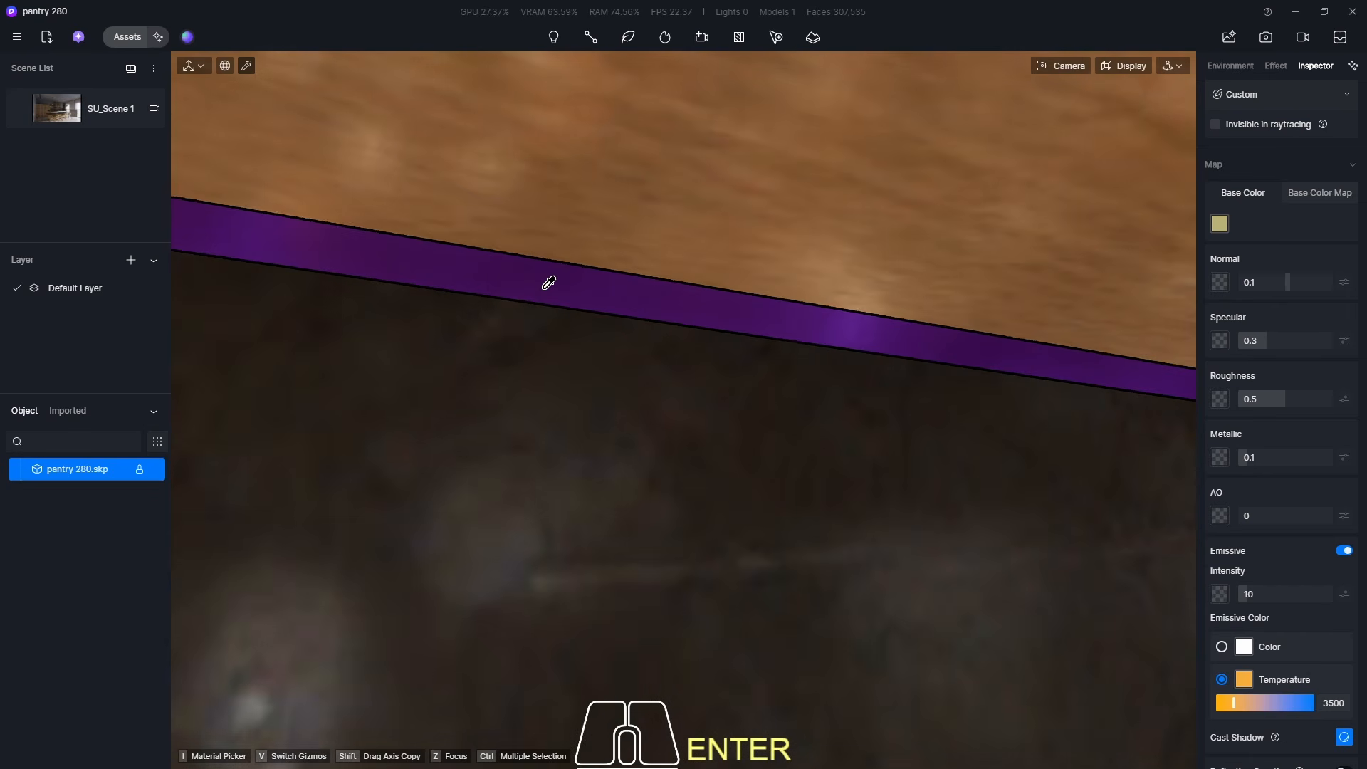
{"action": "left_click", "coordinate": [548, 283]}
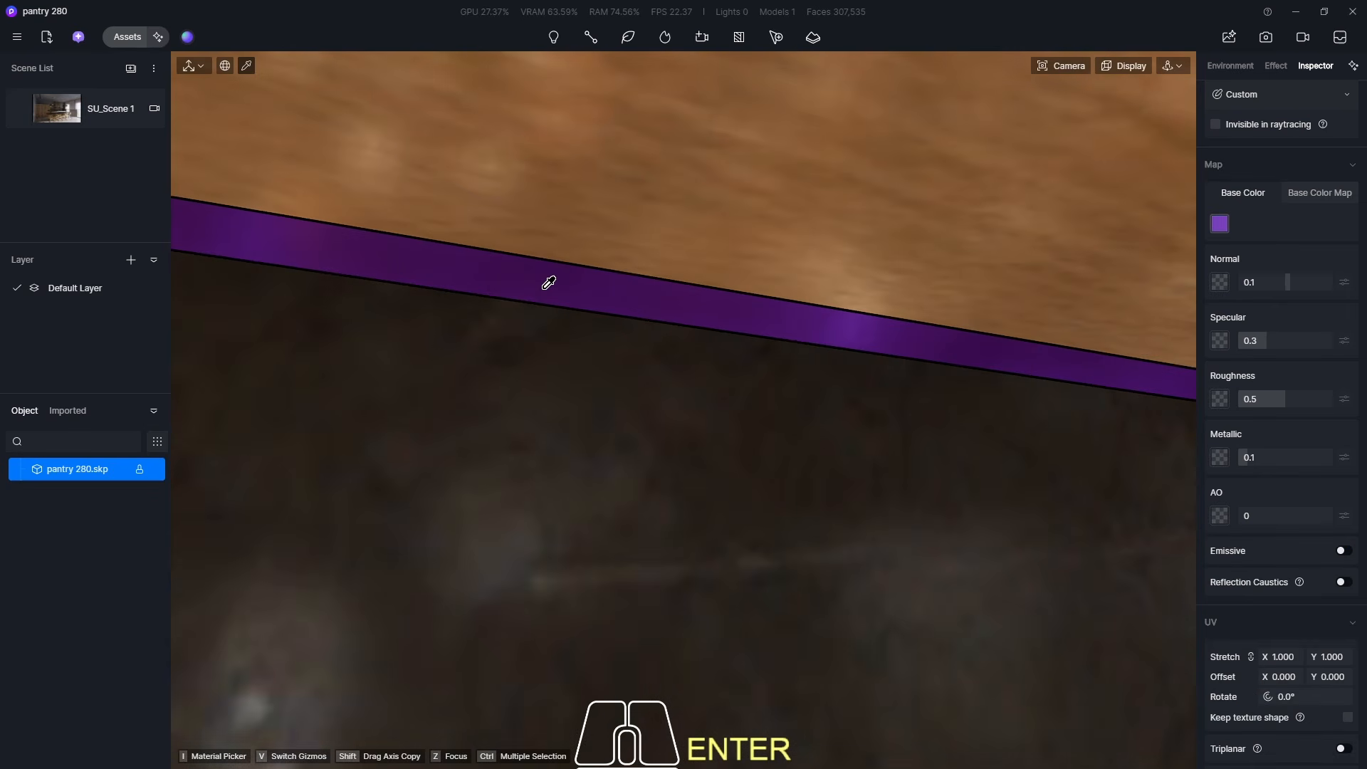
{"action": "left_click", "coordinate": [1343, 551]}
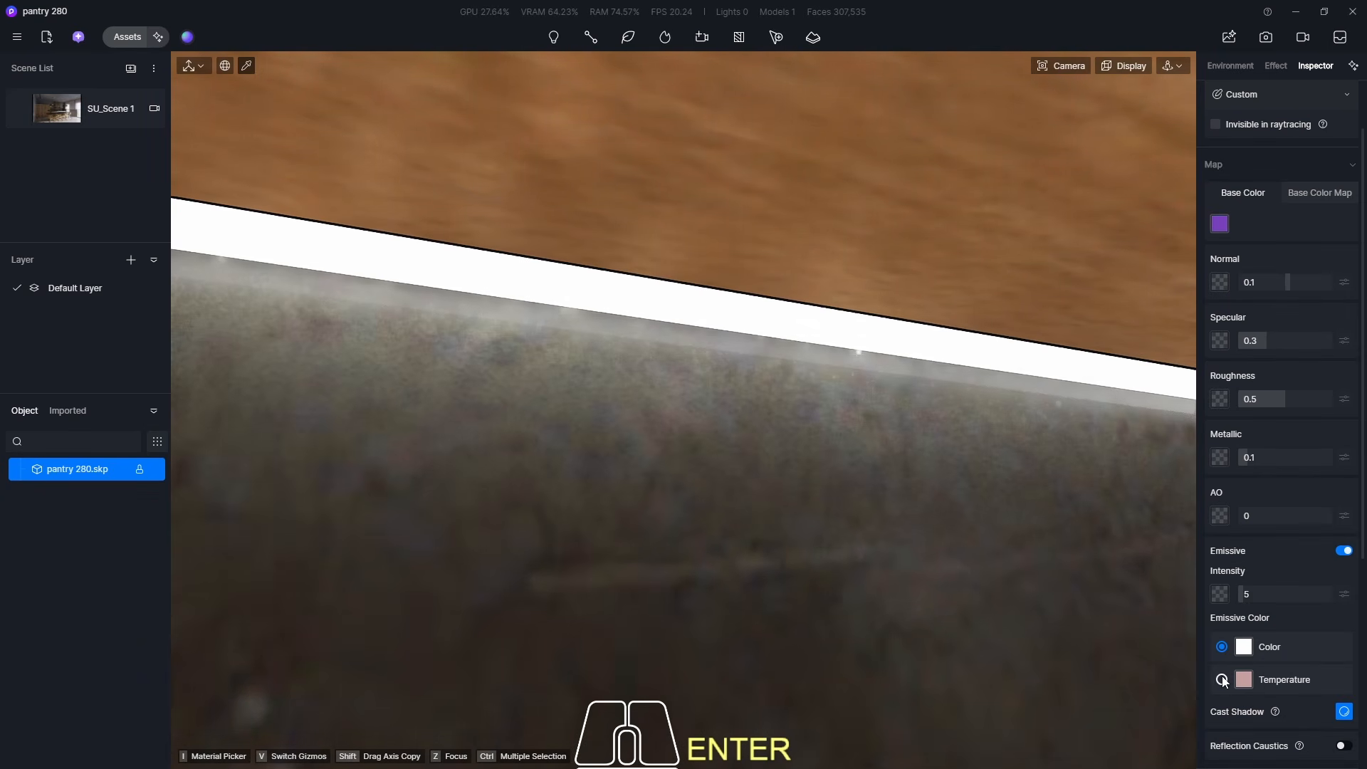
{"action": "left_click", "coordinate": [1253, 676]}
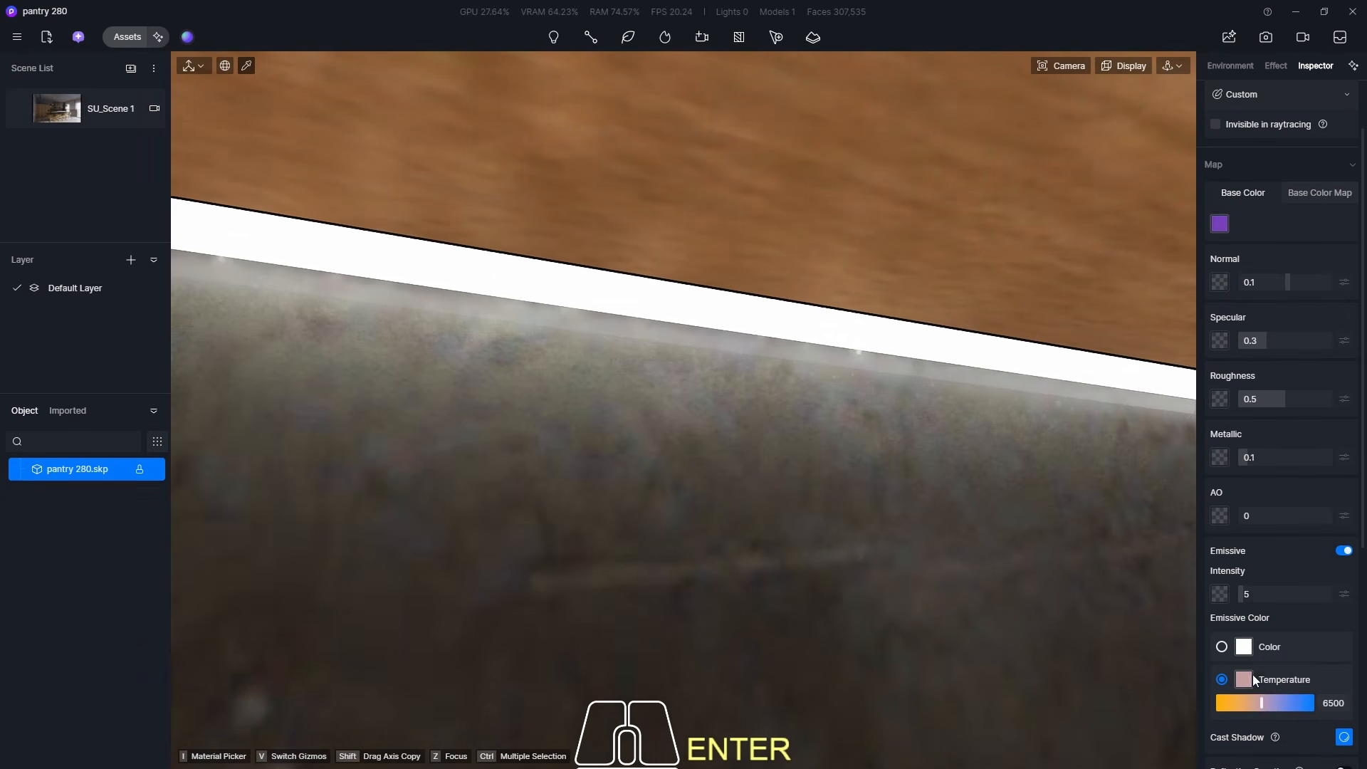
{"action": "left_click", "coordinate": [1337, 705]}
{"action": "type", "text": "3500"}
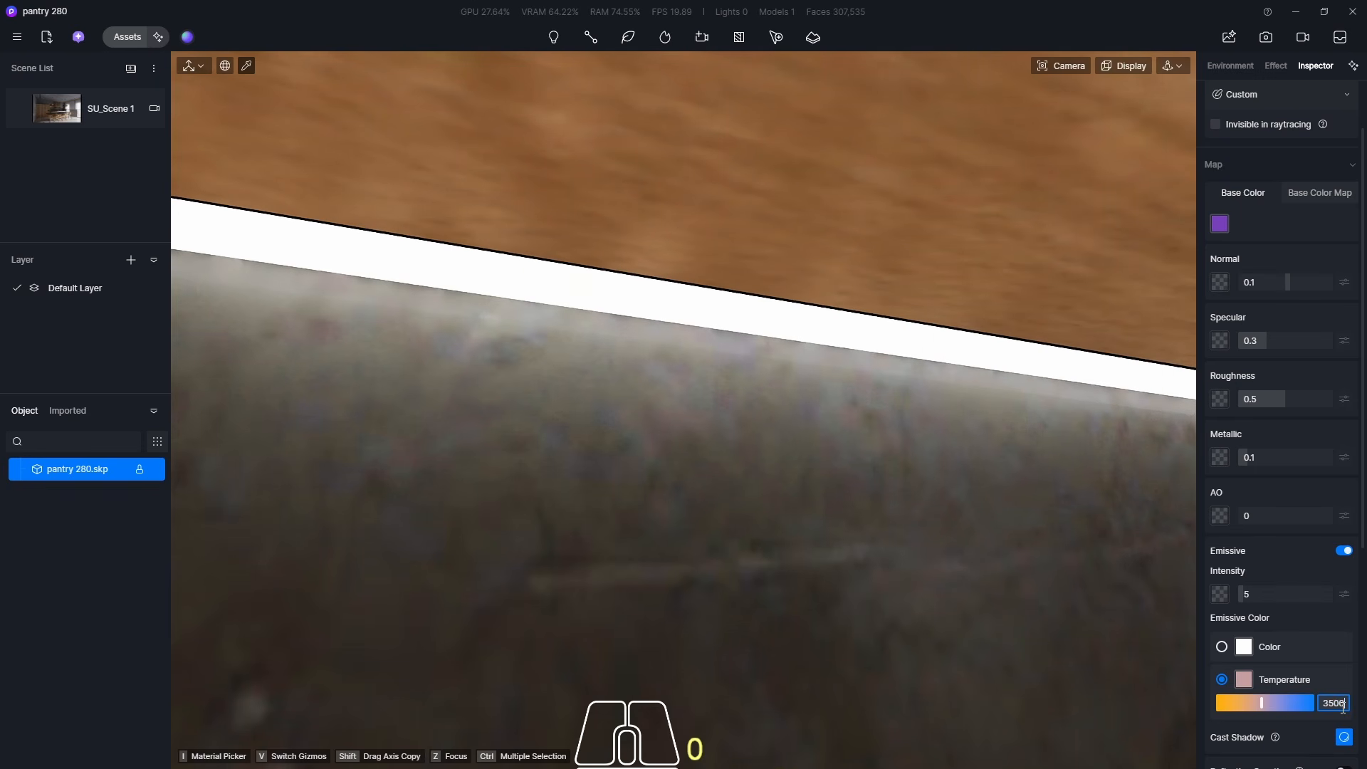
{"action": "key", "text": "Return"}
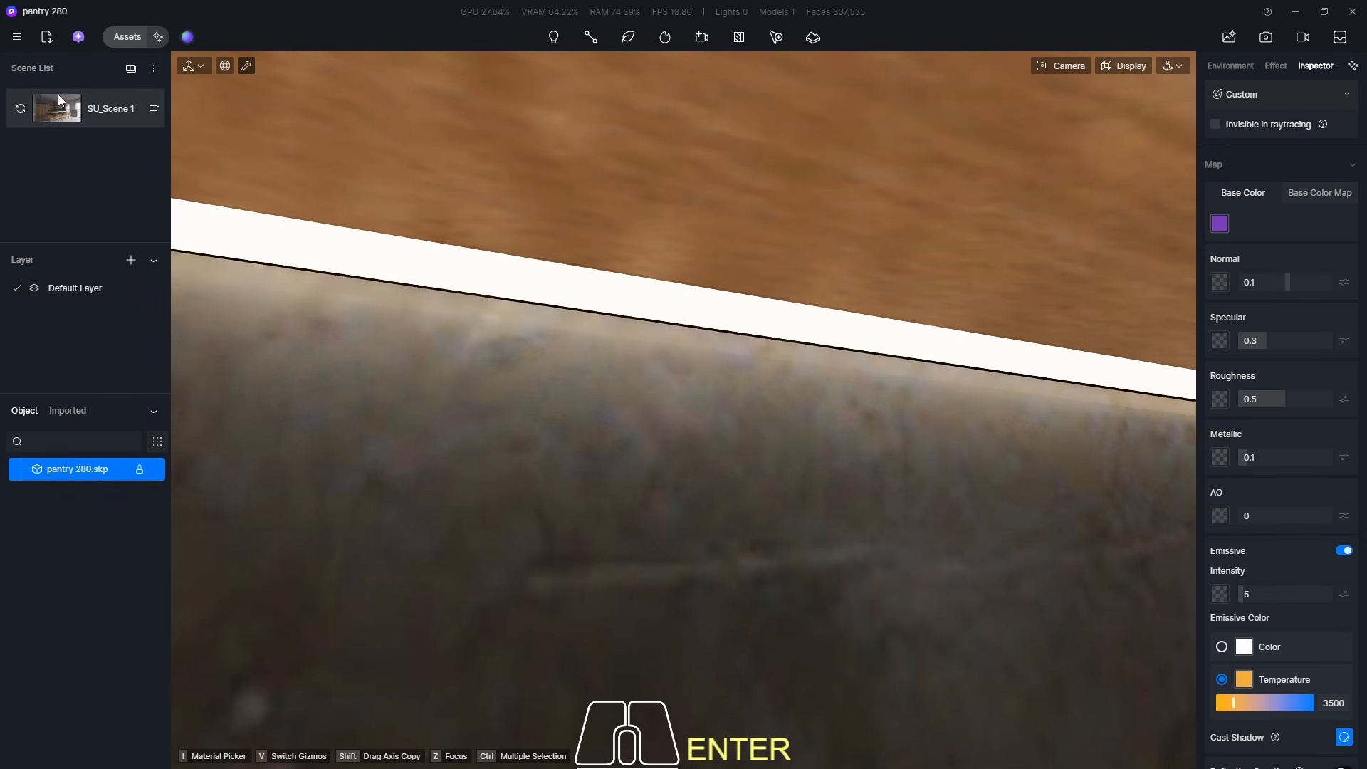
{"action": "left_click", "coordinate": [47, 106]}
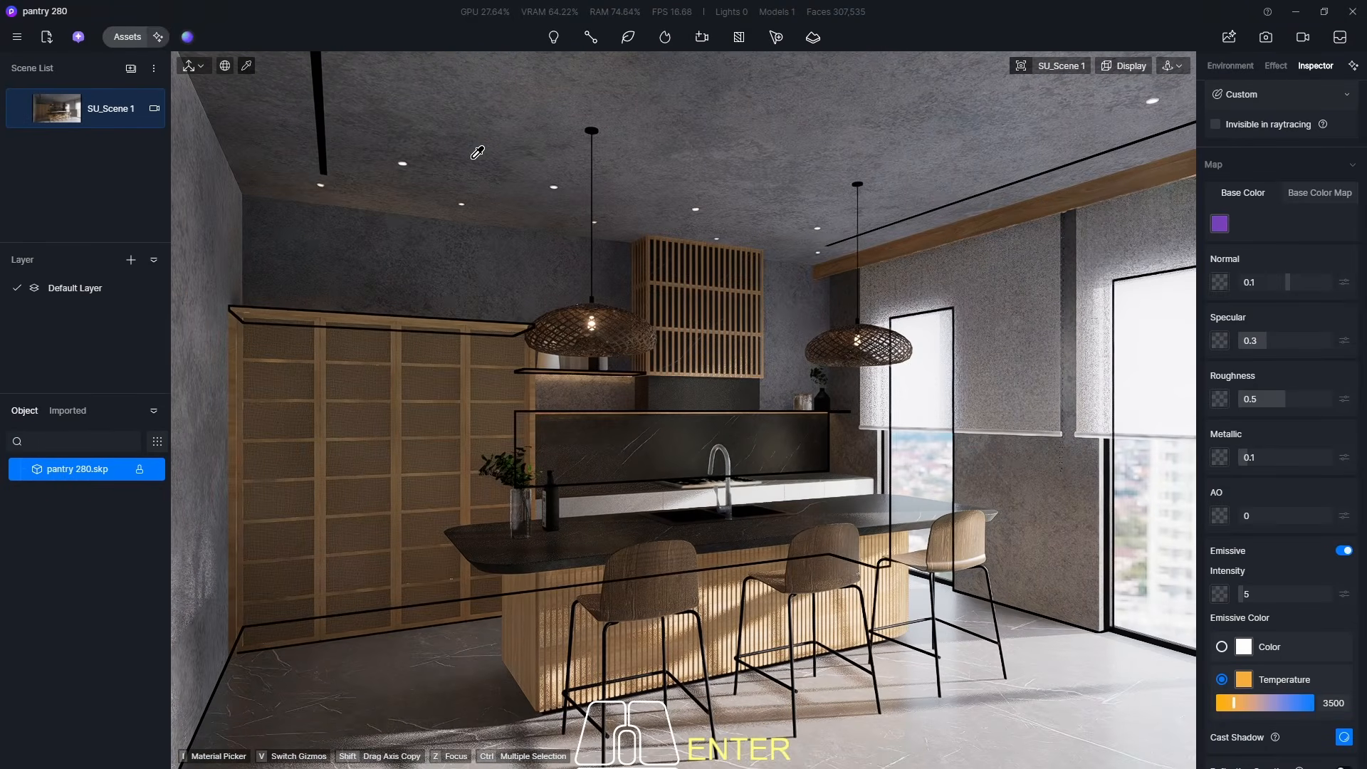
- Set the purple shelf strip material's emissive Intensity to 15 and check the lit shelves up close before returning to SU_Scene 1
{"action": "left_click", "coordinate": [1262, 593]}
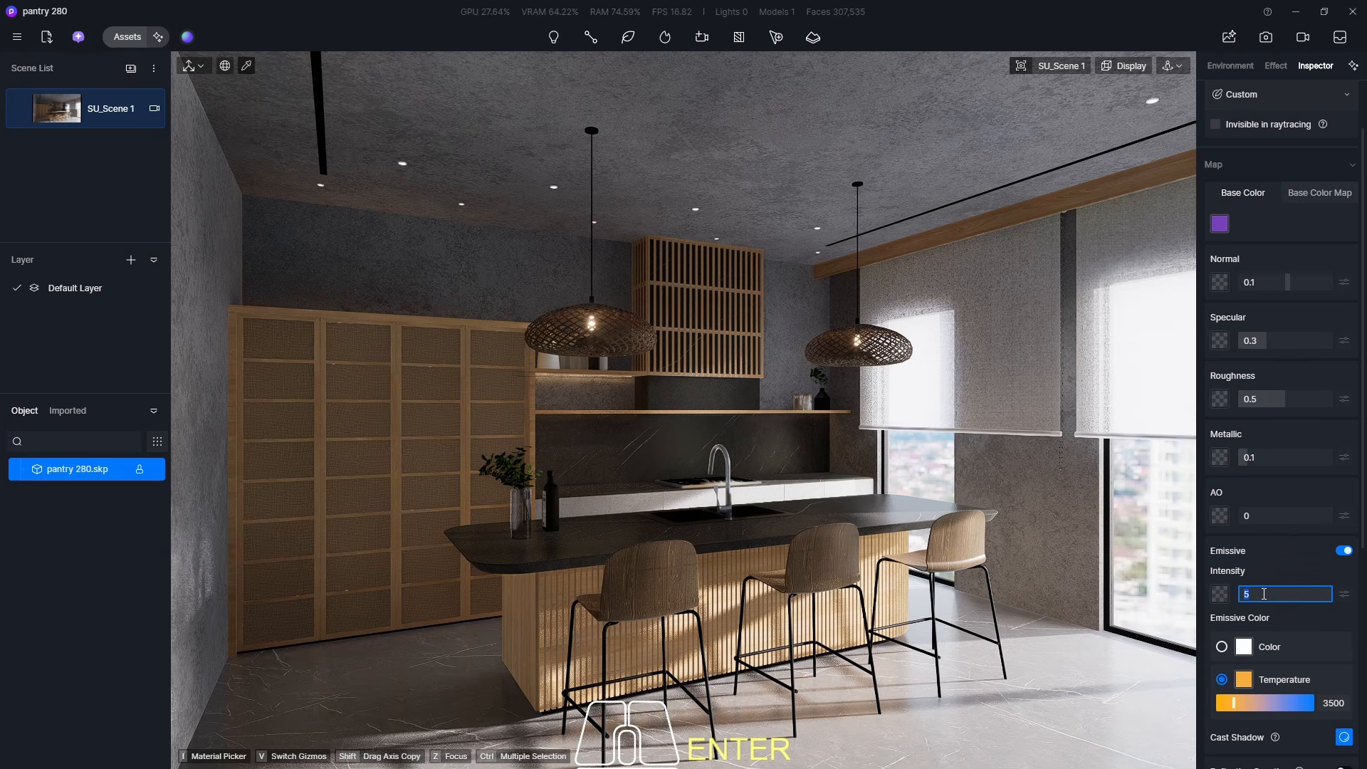
{"action": "type", "text": "15"}
{"action": "key", "text": "Return"}
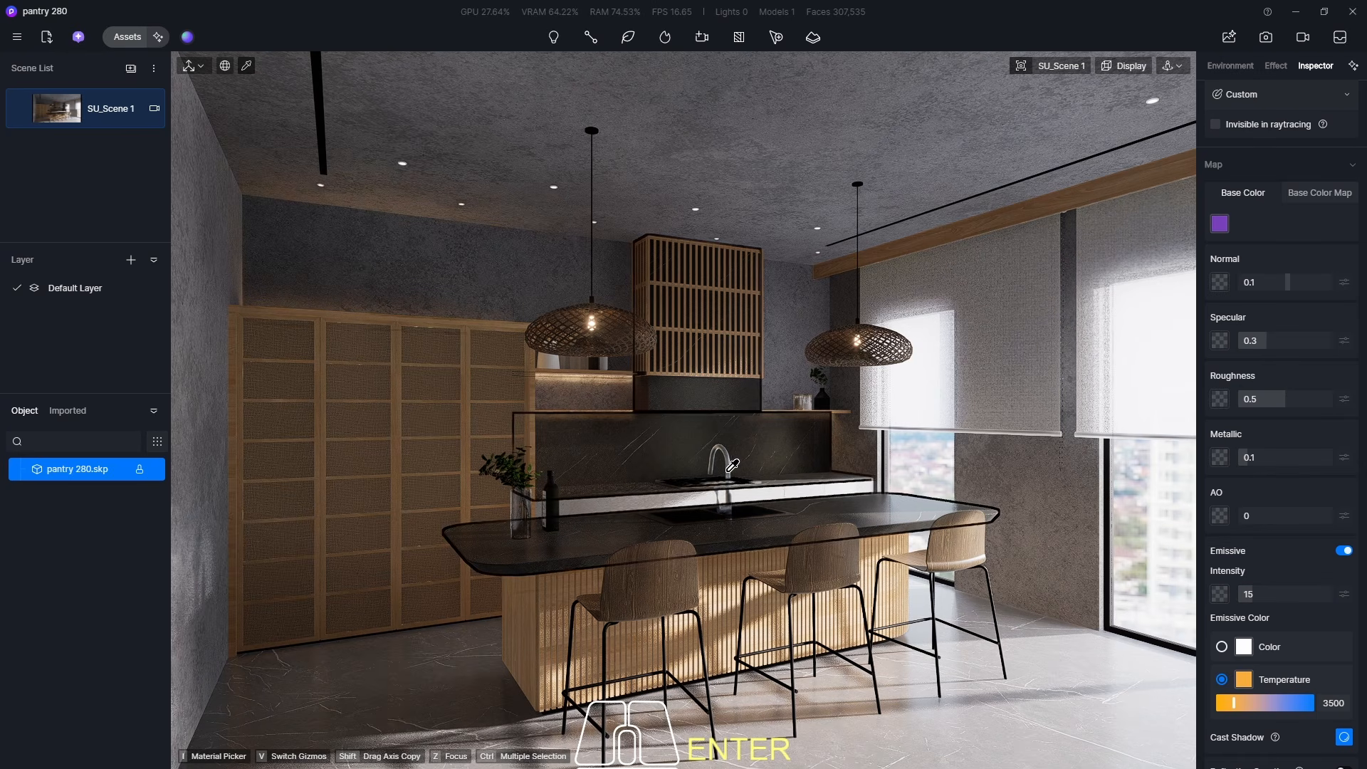
{"action": "key", "text": "Escape"}
{"action": "scroll", "coordinate": [575, 420], "scroll_direction": "up", "scroll_amount": 5}
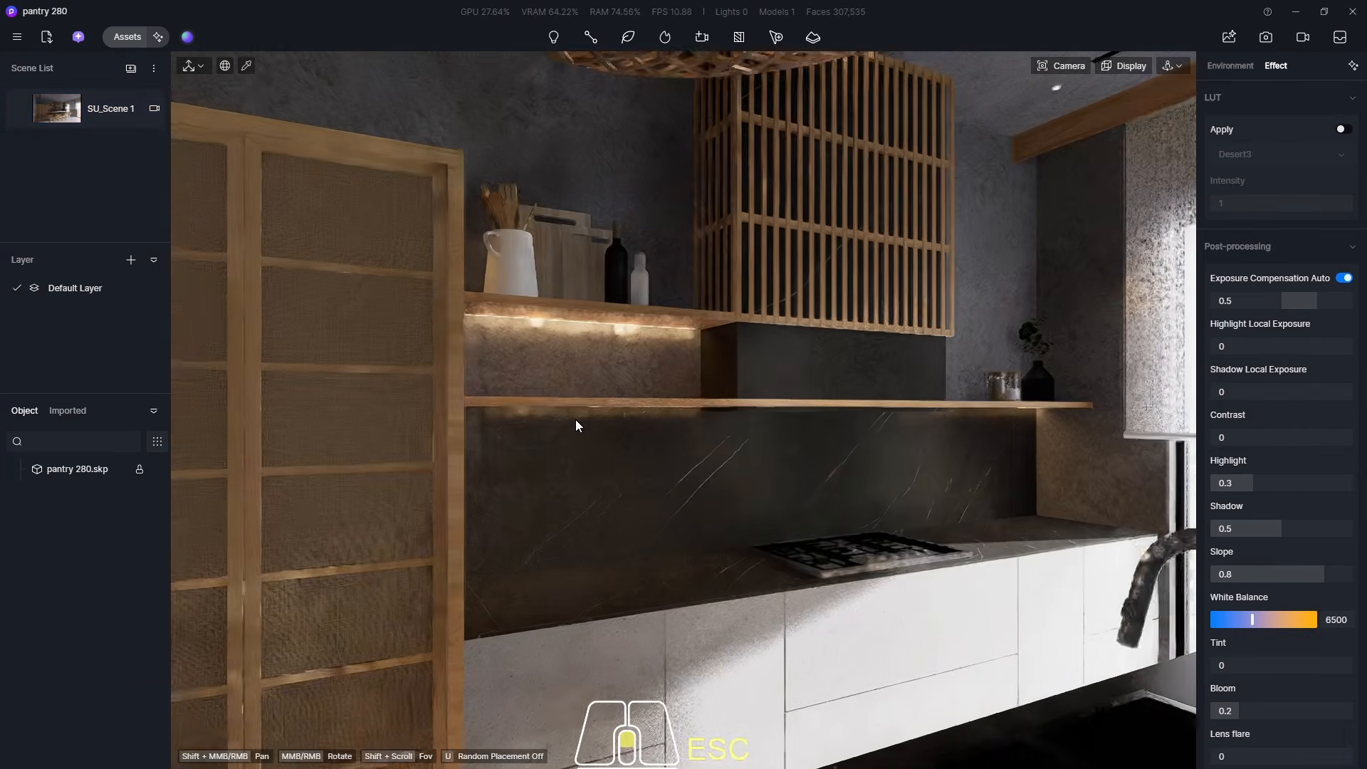
{"action": "middle_click_drag", "start_coordinate": [589, 433], "coordinate": [589, 356]}
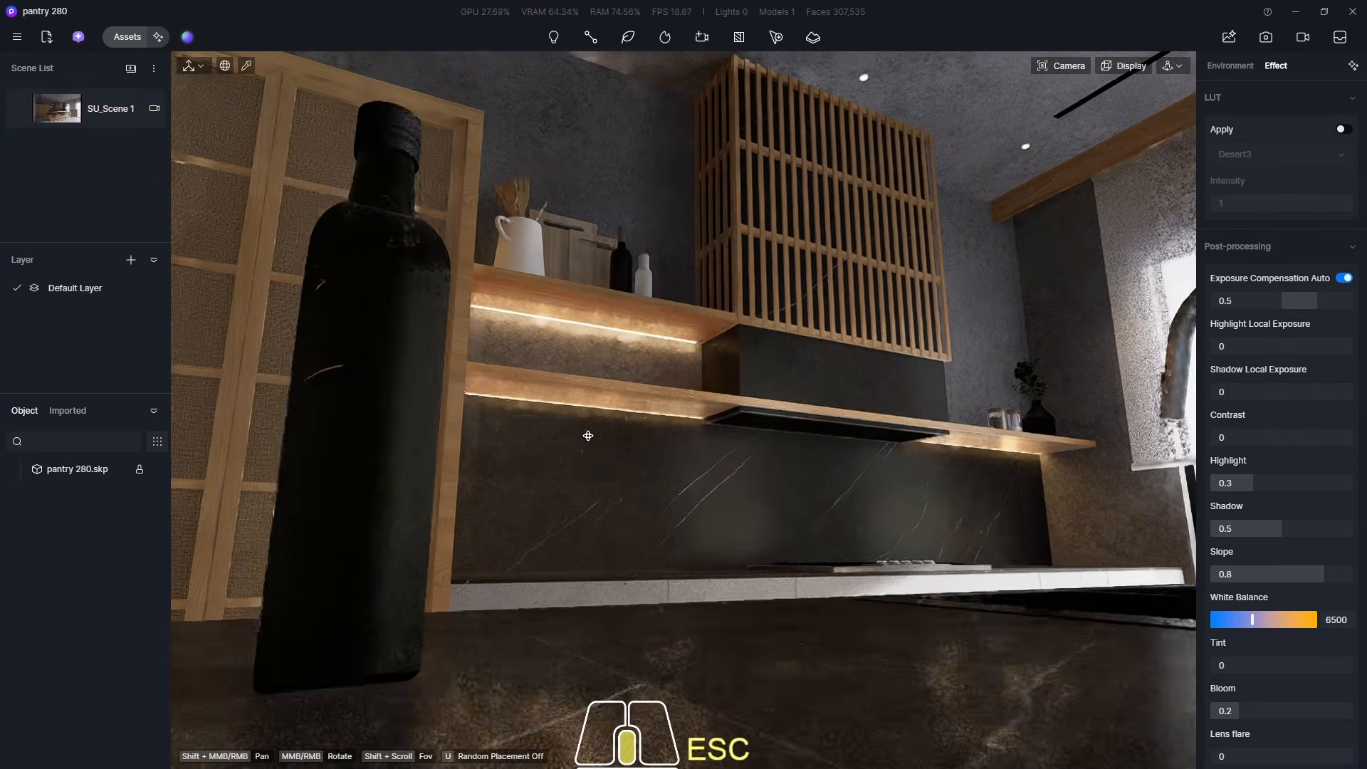
{"action": "left_click", "coordinate": [50, 101]}
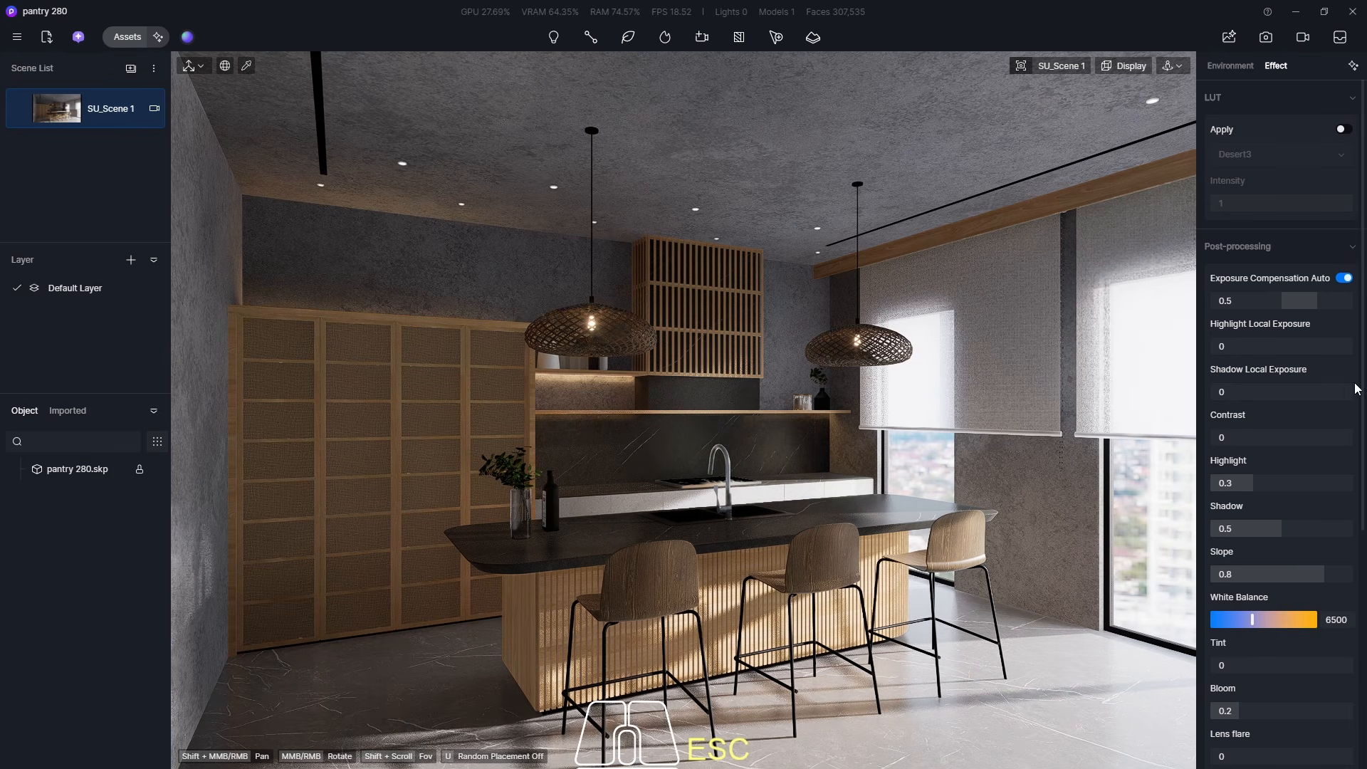
- Reduce the post-processing Bloom to 0.1
{"action": "scroll", "coordinate": [1281, 428], "scroll_direction": "down", "scroll_amount": 4}
{"action": "left_click", "coordinate": [1257, 479]}
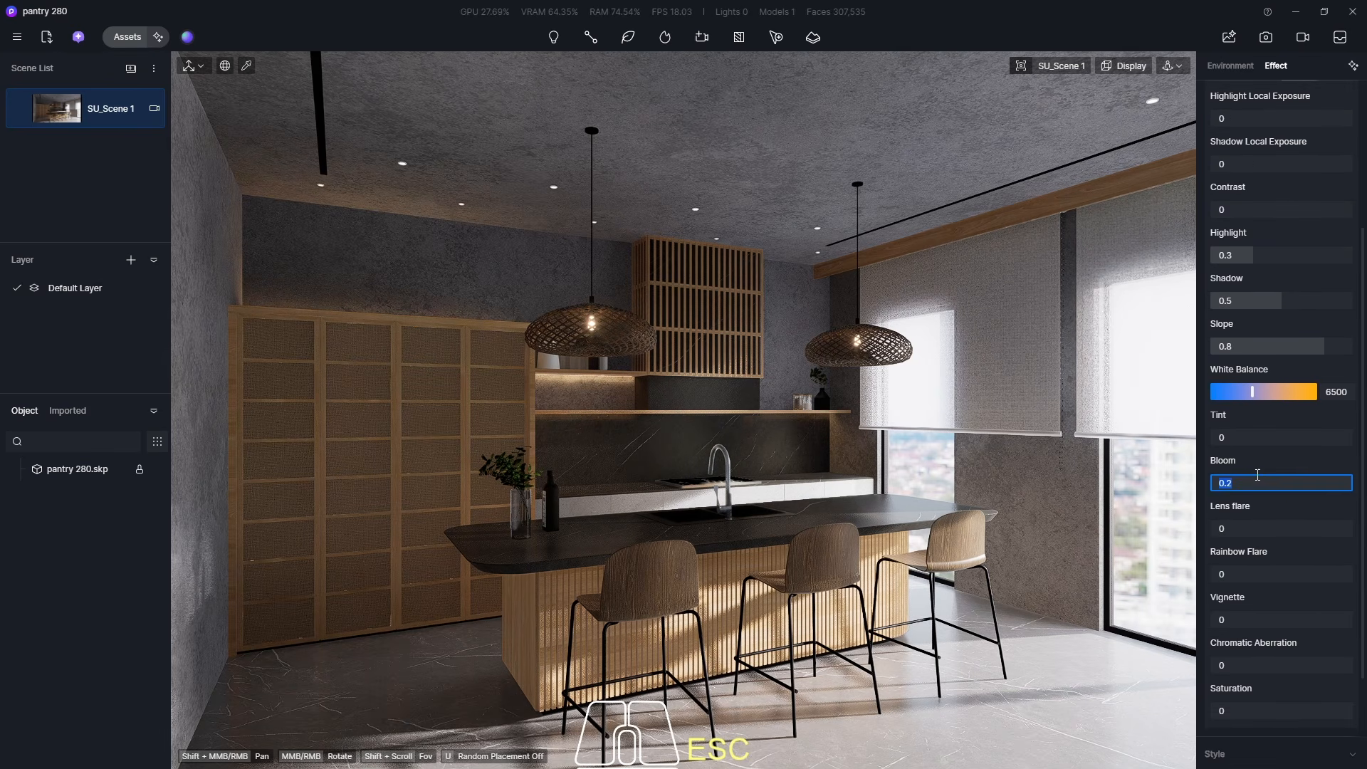
{"action": "key", "text": "Return"}
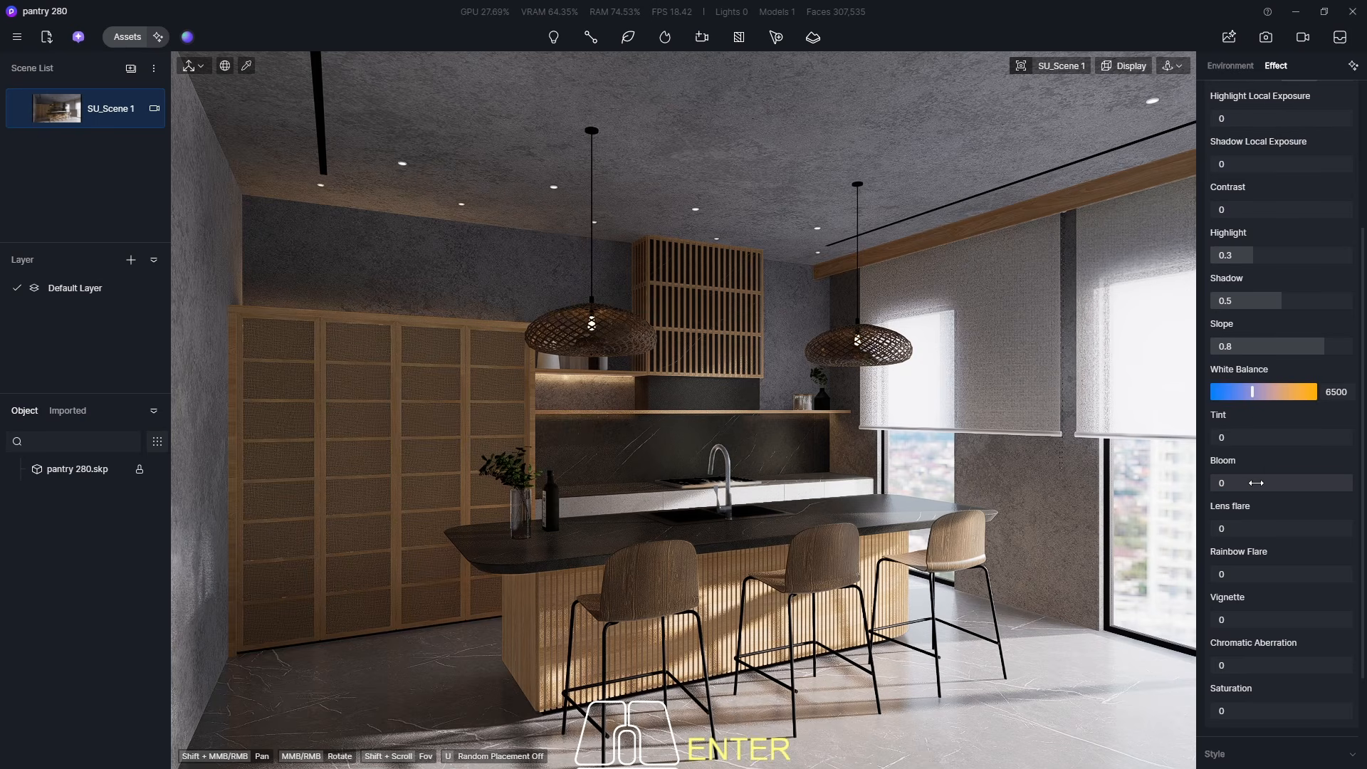
{"action": "left_click", "coordinate": [1256, 488]}
{"action": "type", "text": "0"}
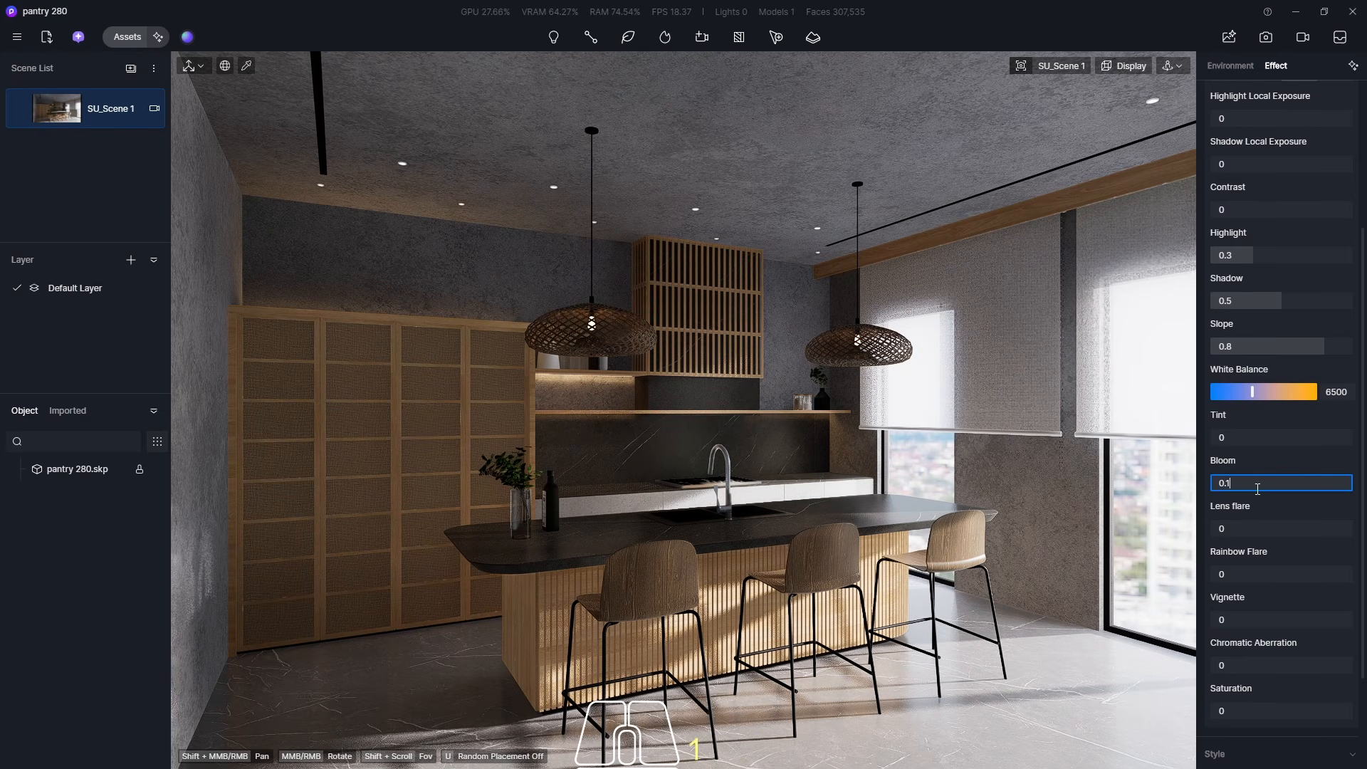
{"action": "type", "text": ".1"}
{"action": "key", "text": "Return"}
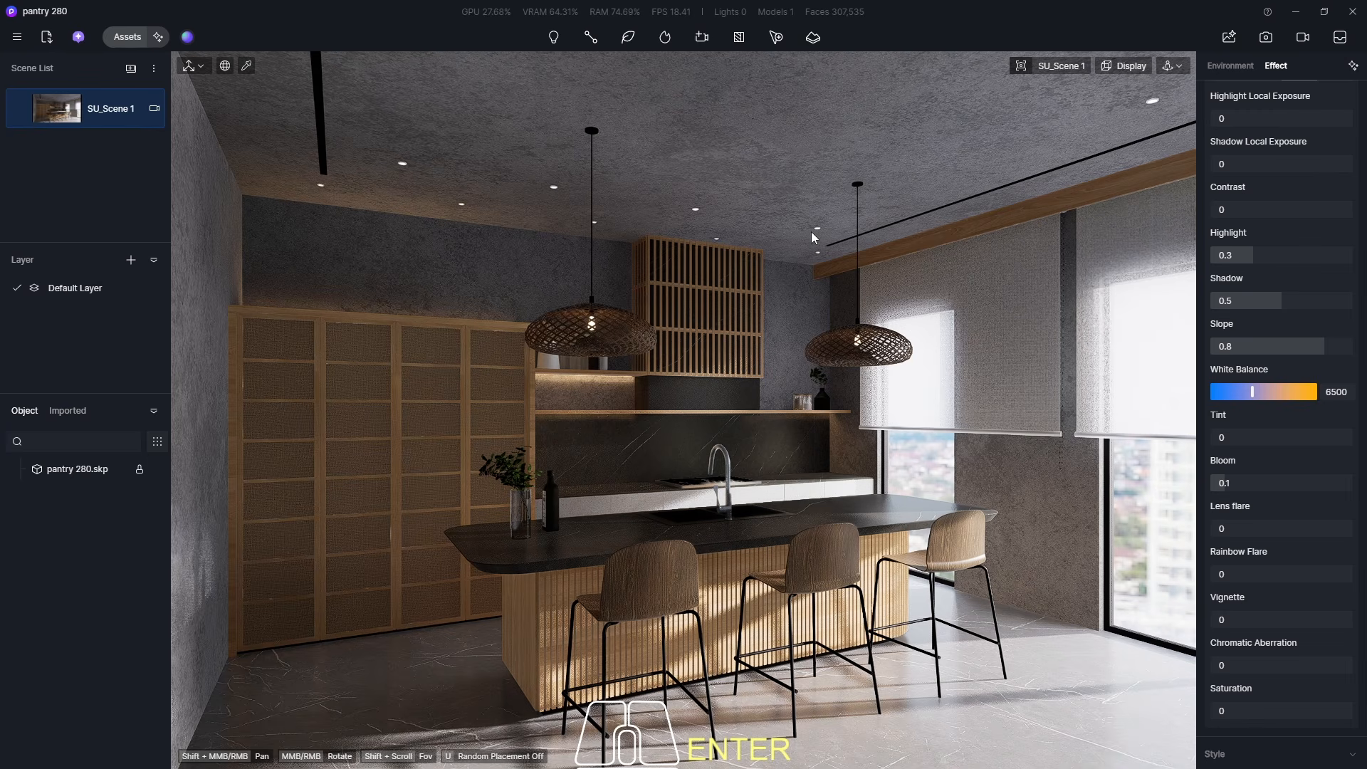
- Pick the green light strip material behind the wooden ceiling pelmet, enable Emissive with temperature 3500 and return to the SU_Scene 1 view
{"action": "middle_click_drag", "start_coordinate": [899, 283], "coordinate": [714, 314]}
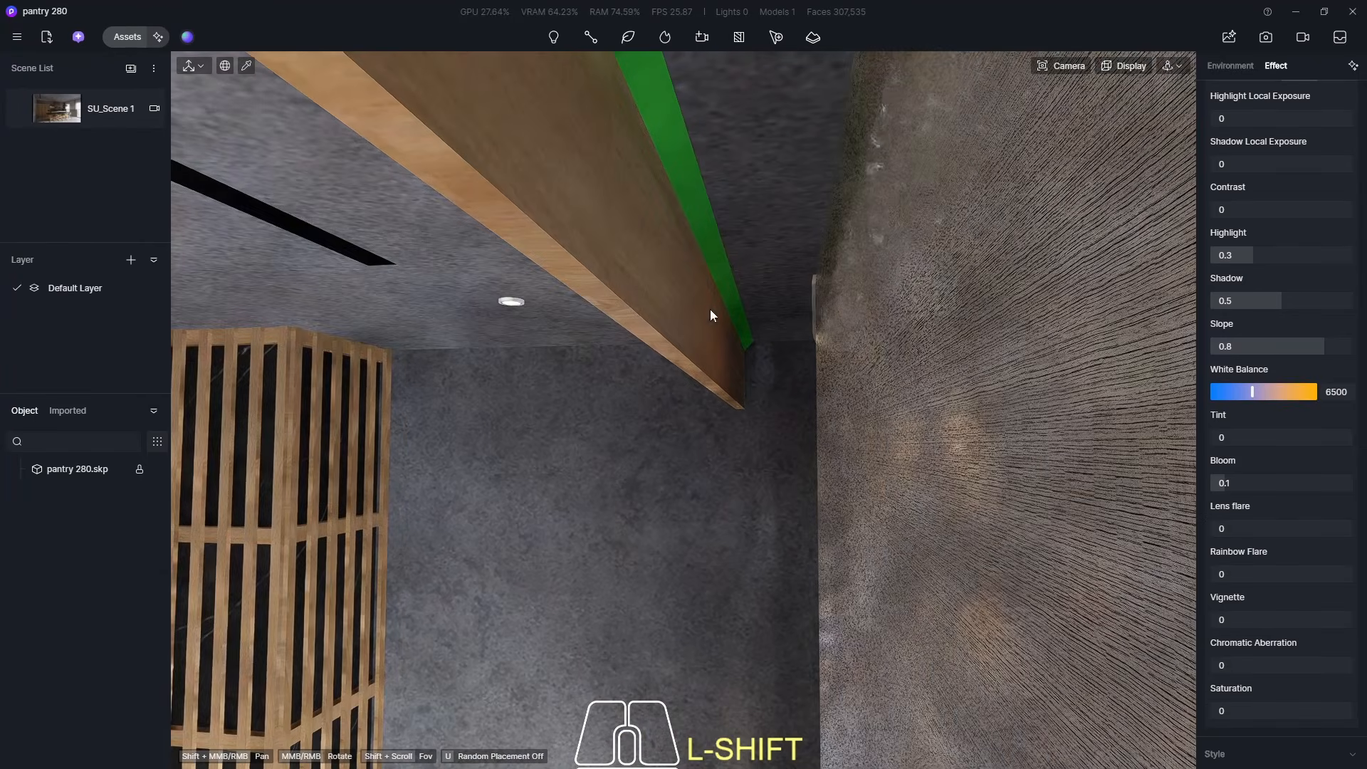
{"action": "left_click", "coordinate": [698, 166]}
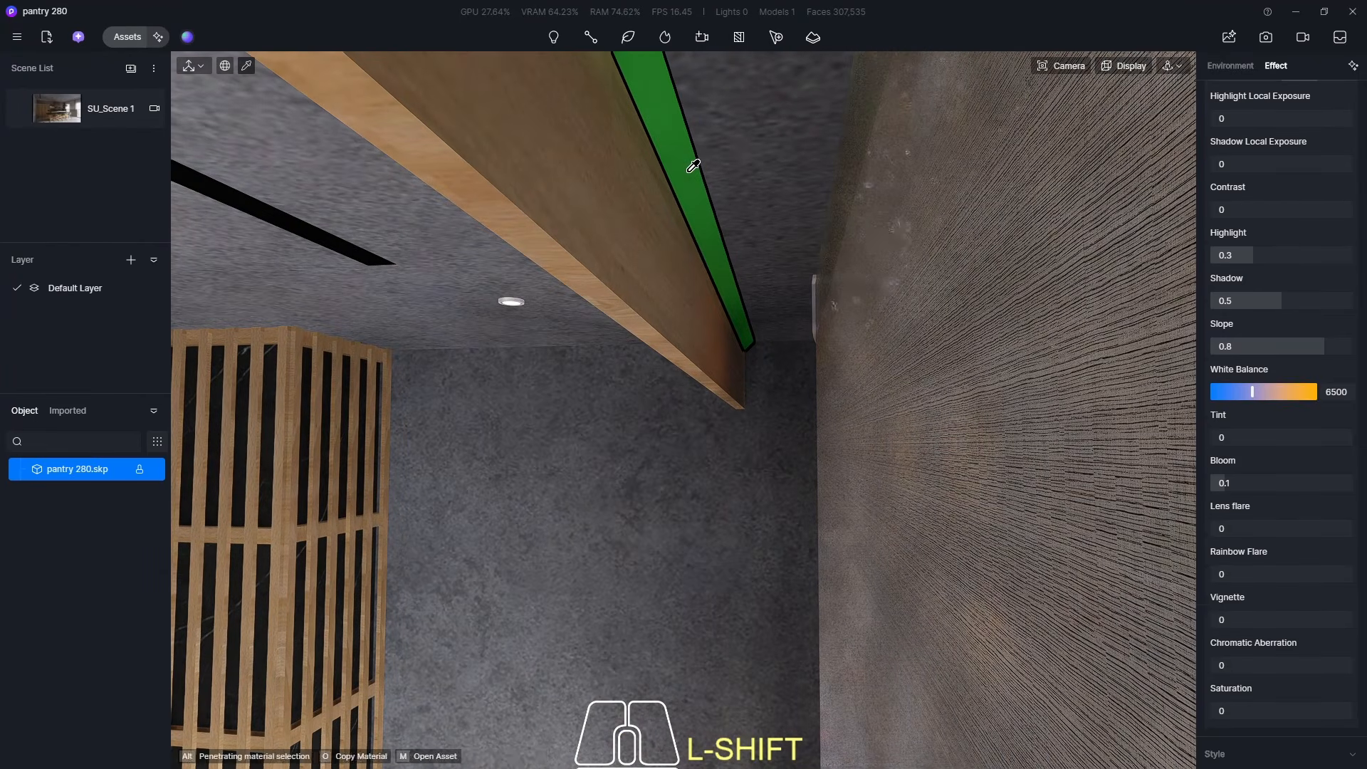
{"action": "left_click", "coordinate": [1352, 553]}
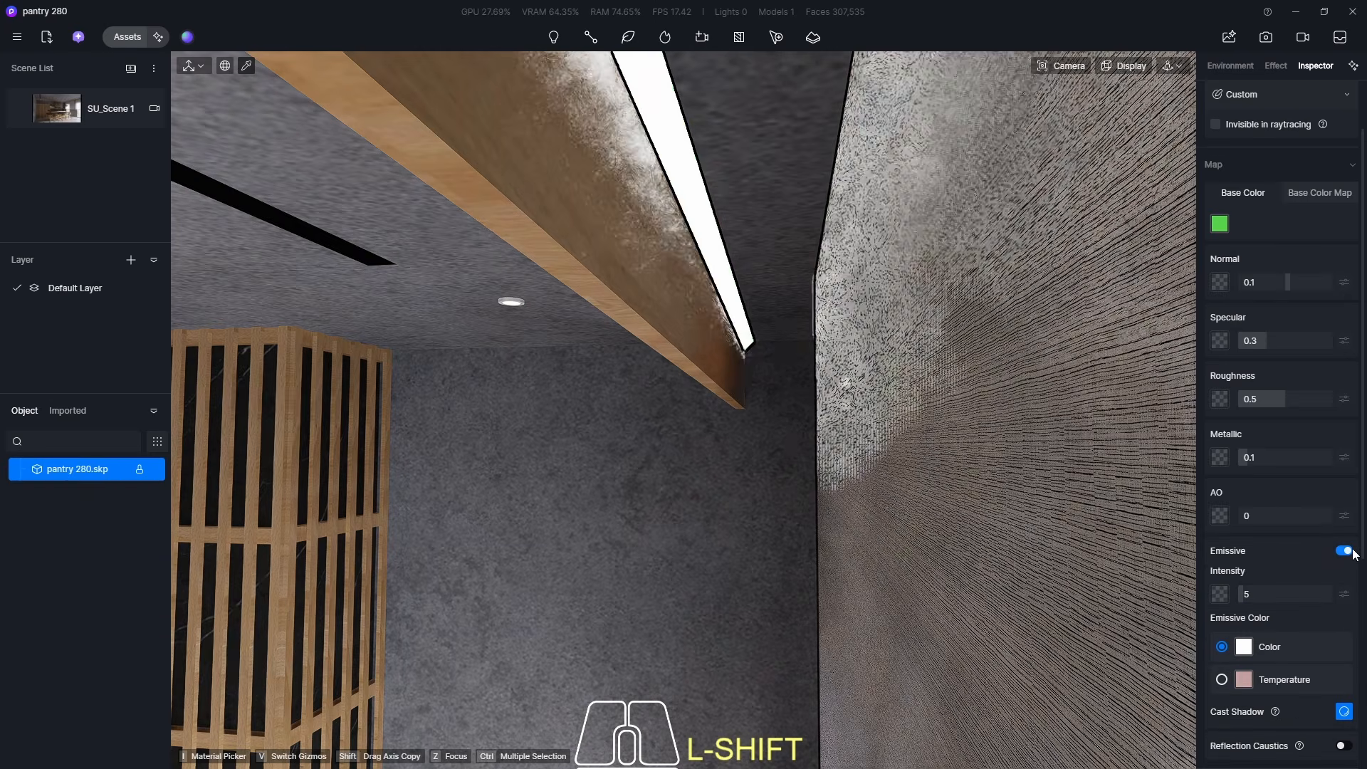
{"action": "left_click", "coordinate": [1345, 704]}
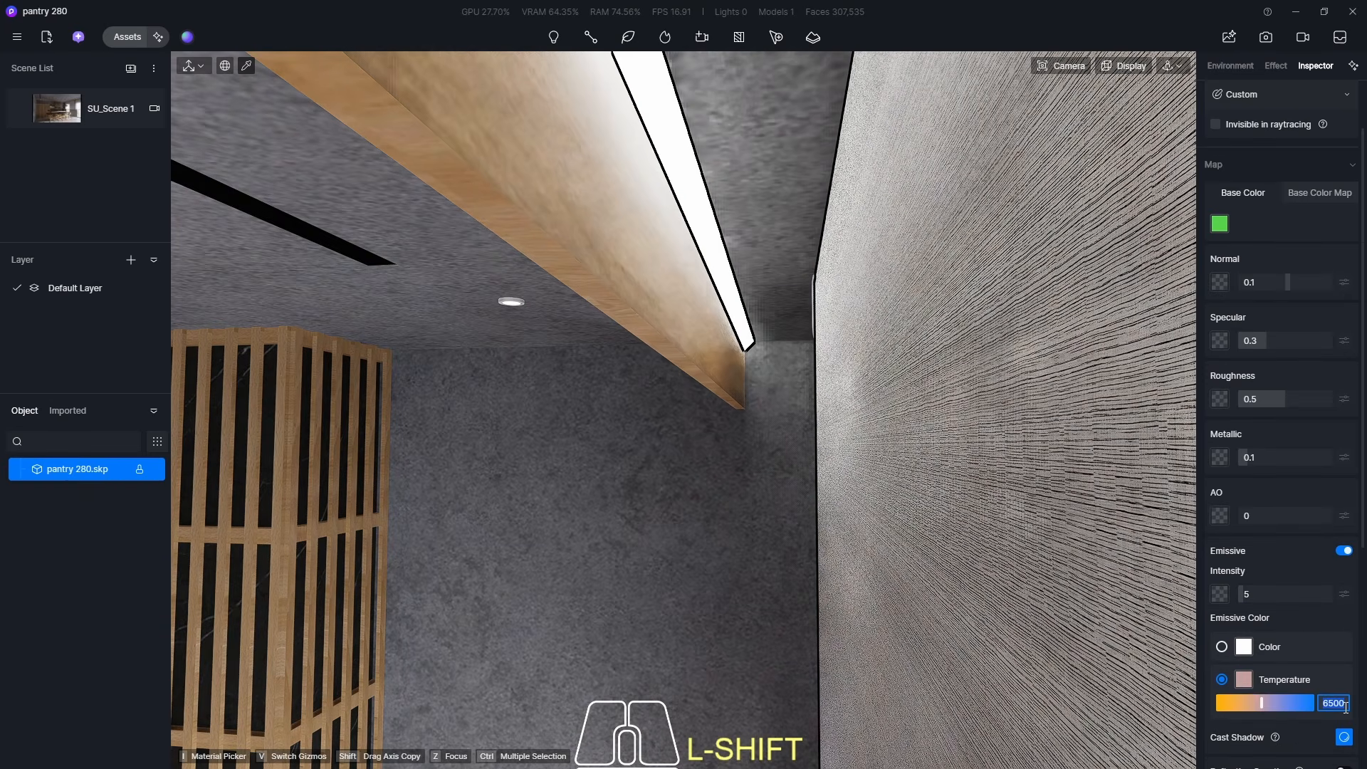
{"action": "type", "text": "3500"}
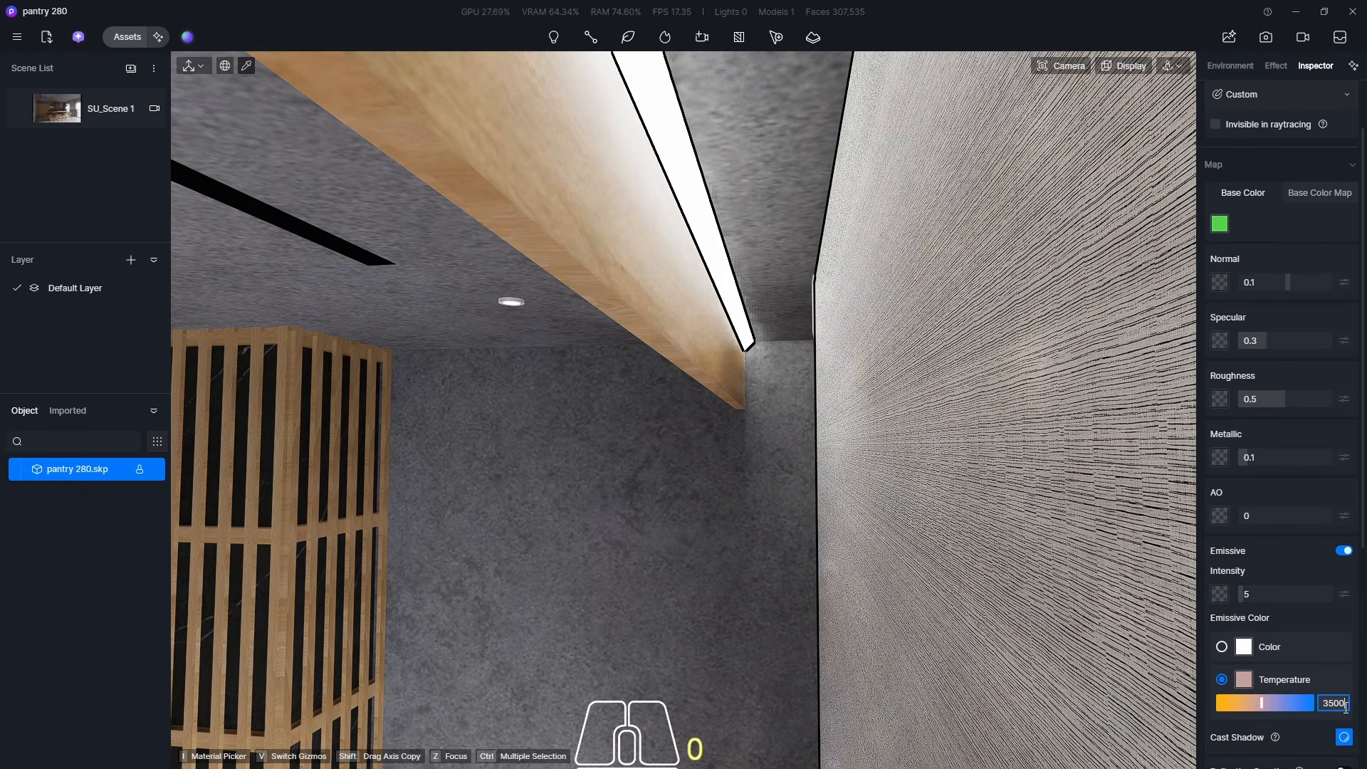
{"action": "key", "text": "Return"}
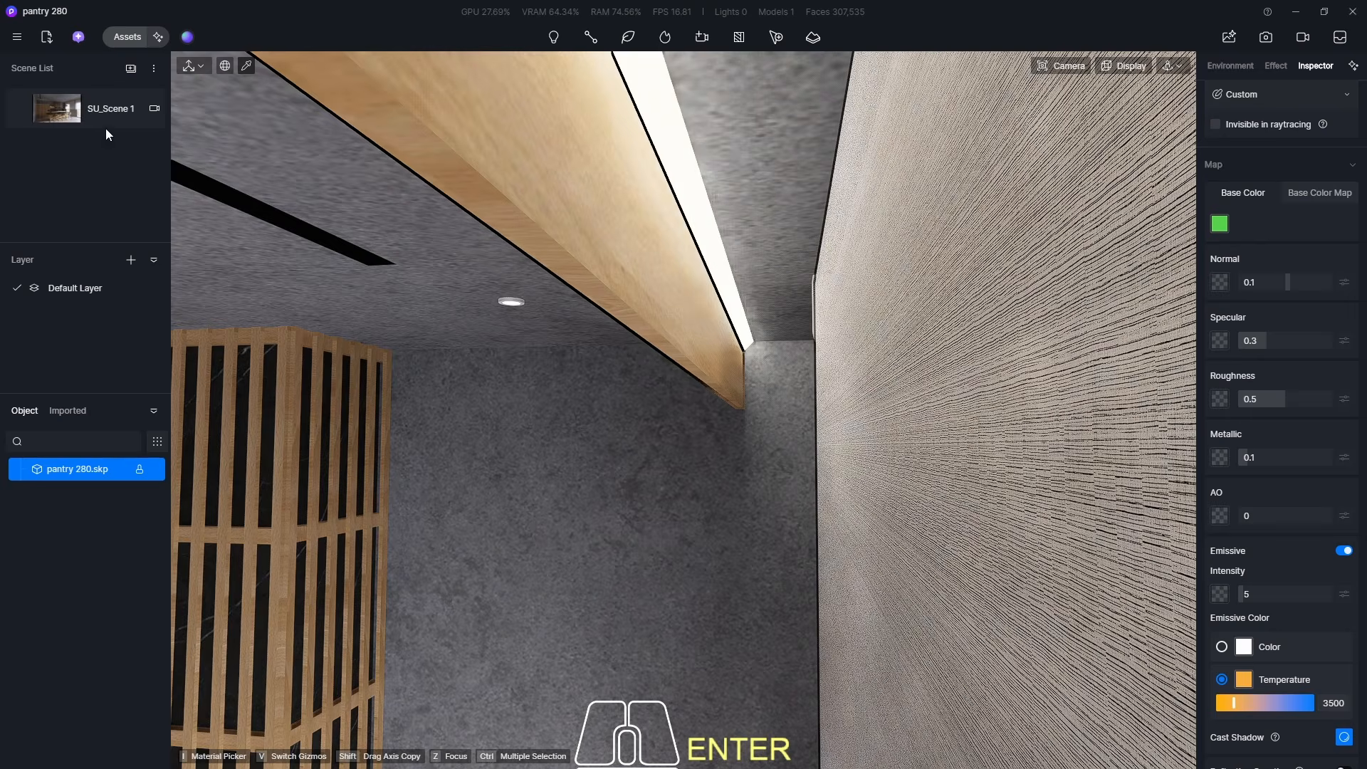
{"action": "left_click", "coordinate": [43, 113]}
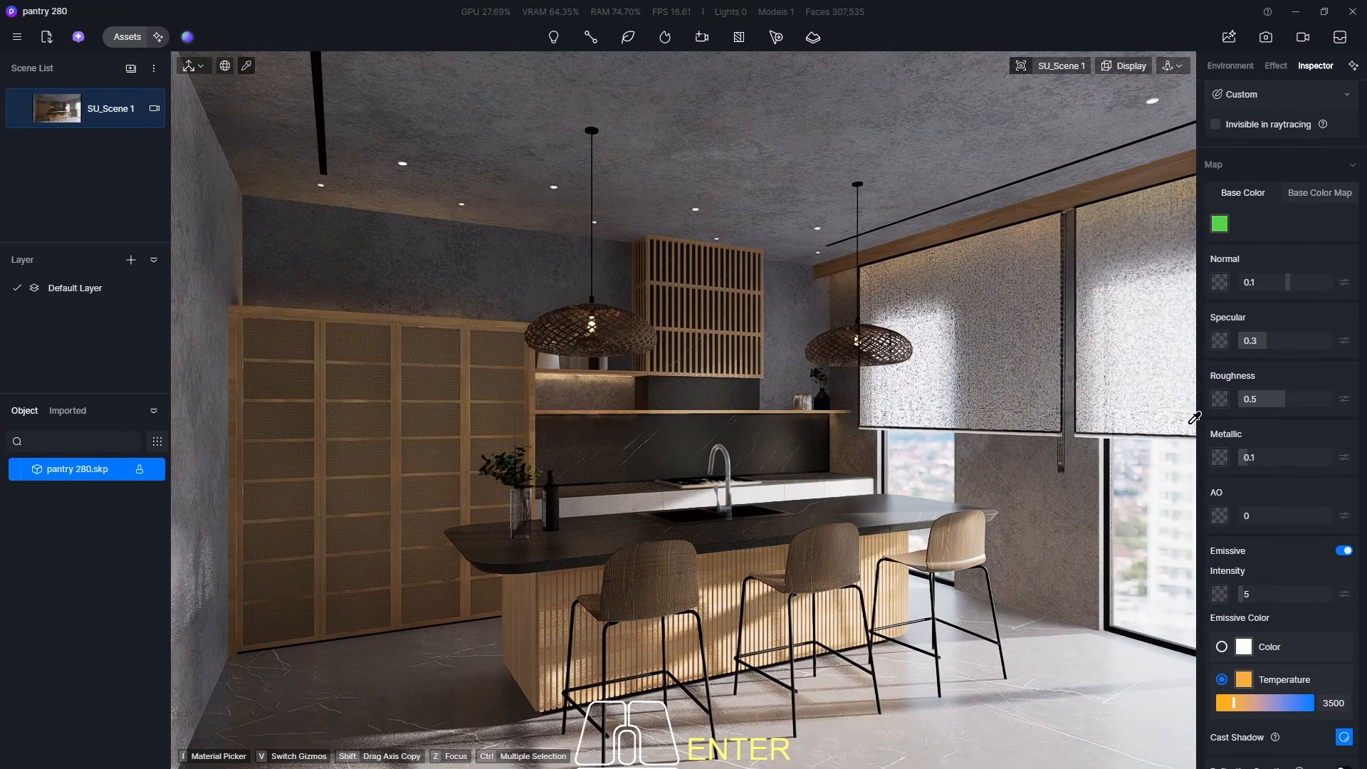
- Try the green pelmet strip material at an emissive Intensity of 10 and of 15
{"action": "left_click", "coordinate": [1266, 597]}
{"action": "type", "text": "10"}
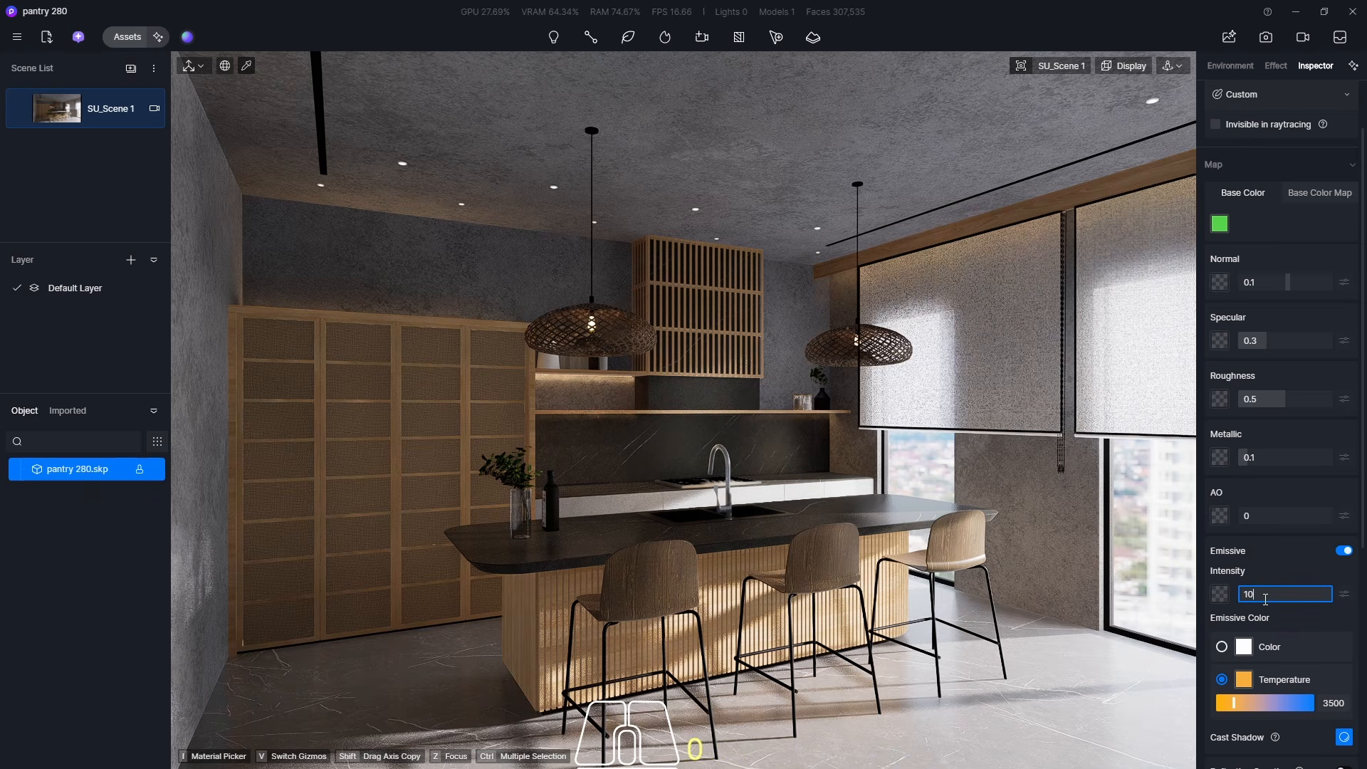
{"action": "key", "text": "Return"}
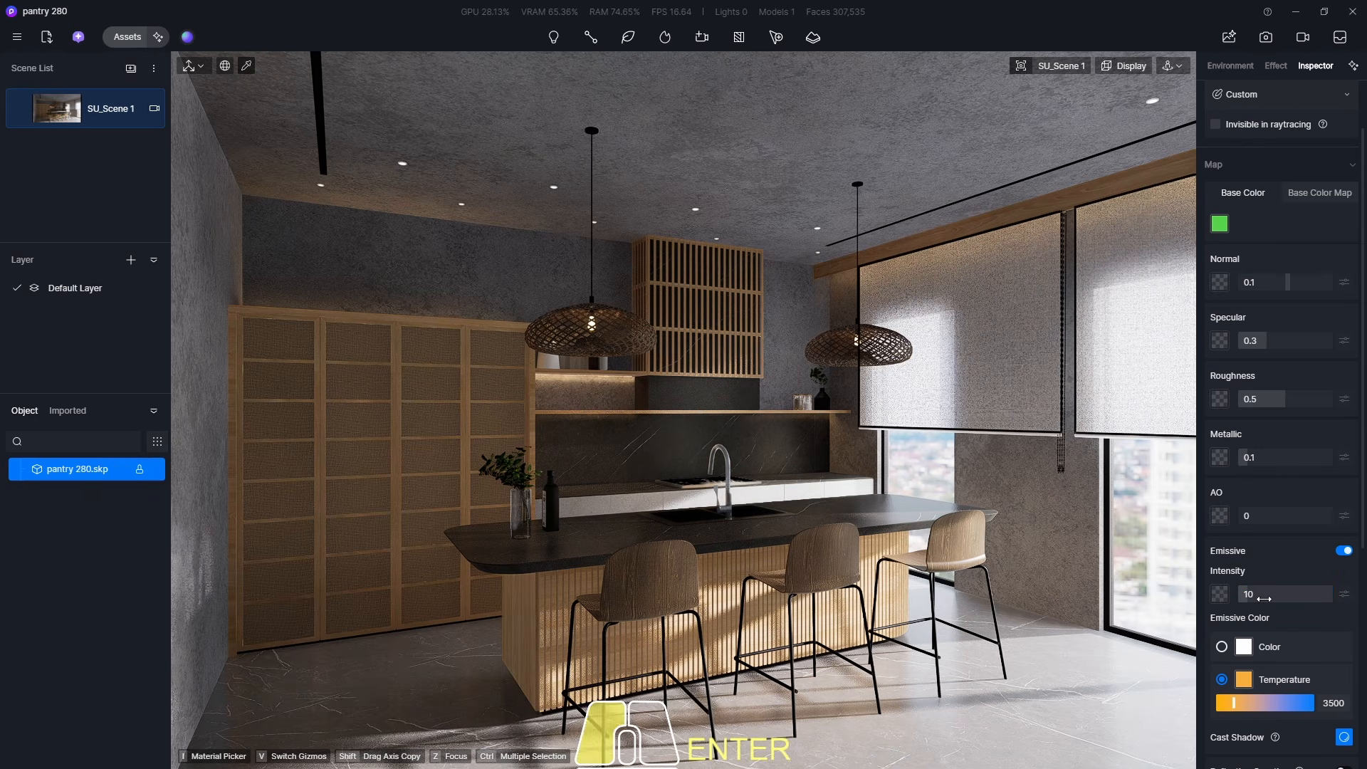
{"action": "left_click", "coordinate": [1264, 597]}
{"action": "type", "text": "15"}
{"action": "key", "text": "Return"}
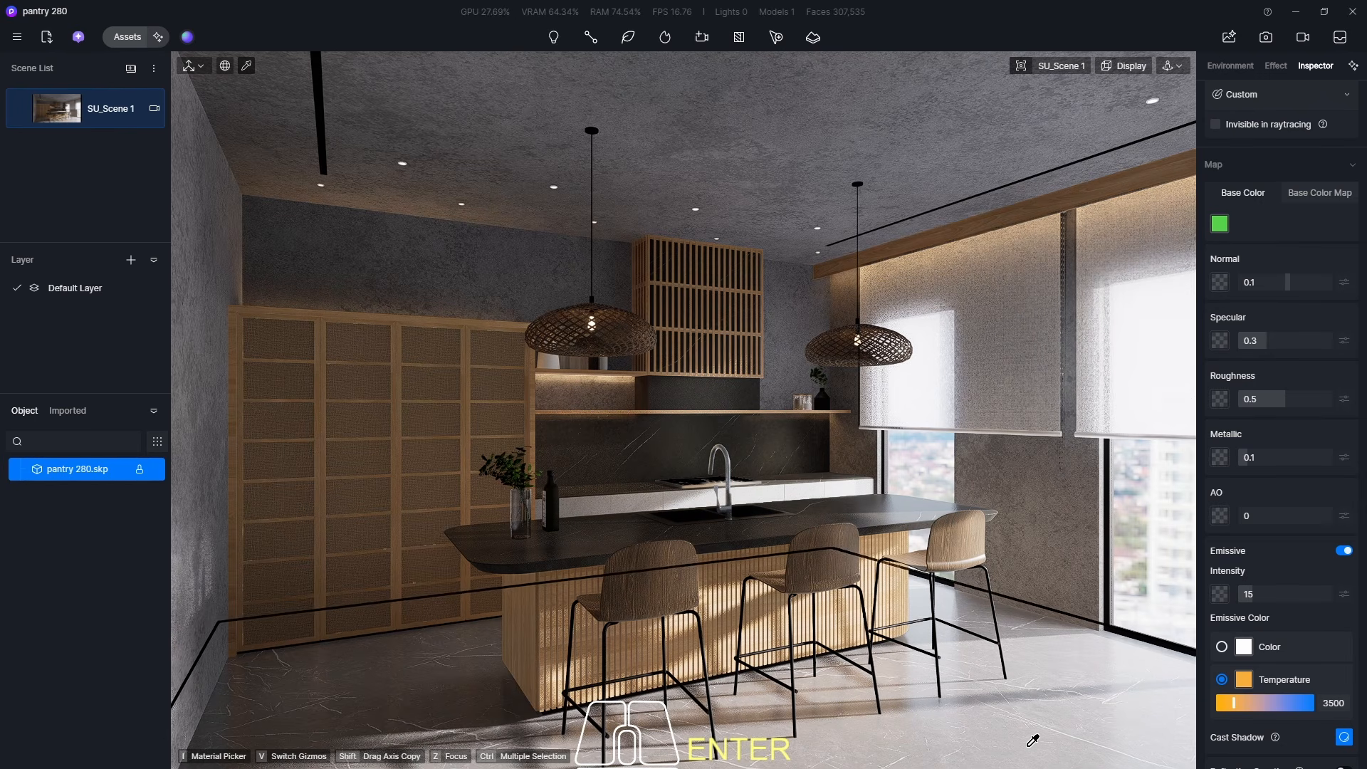
- Set the green pelmet strip material's emissive Intensity to 7
{"action": "left_click", "coordinate": [1265, 597]}
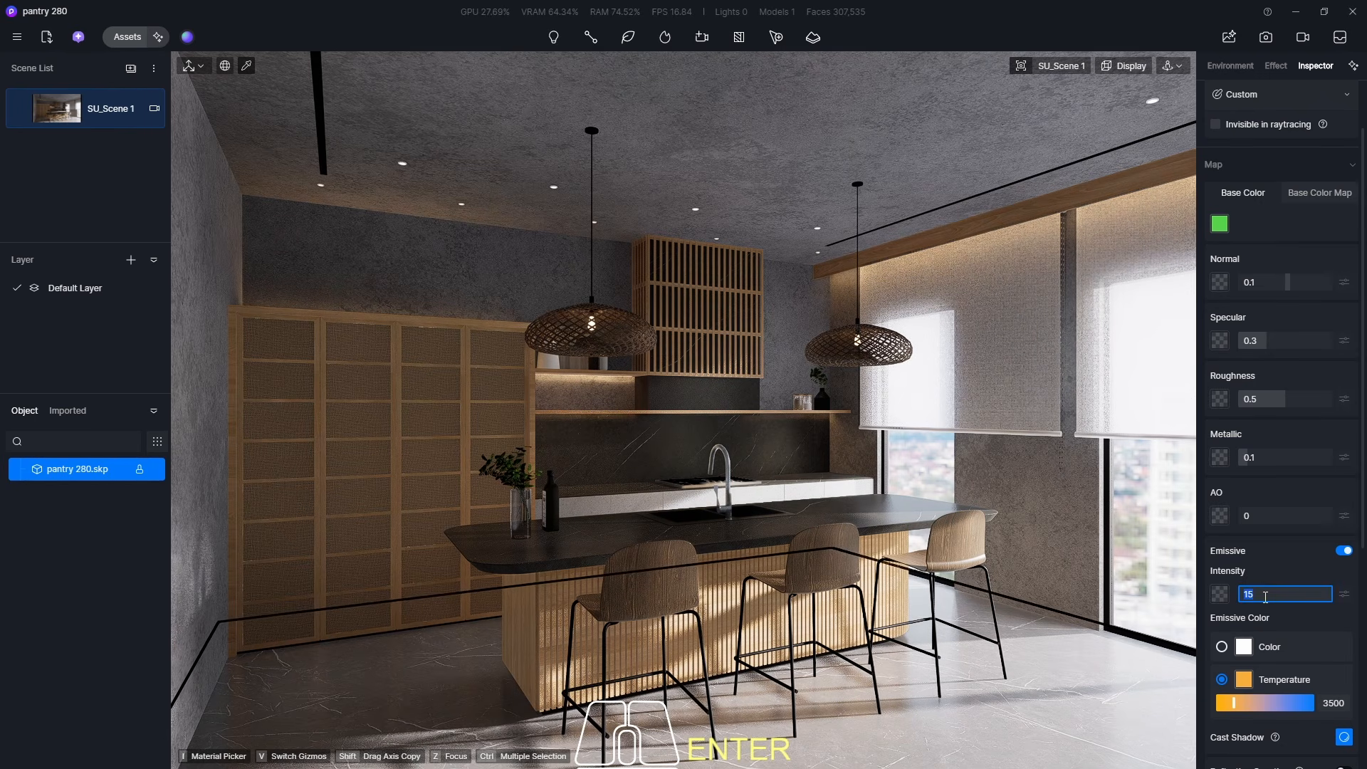
{"action": "type", "text": "7"}
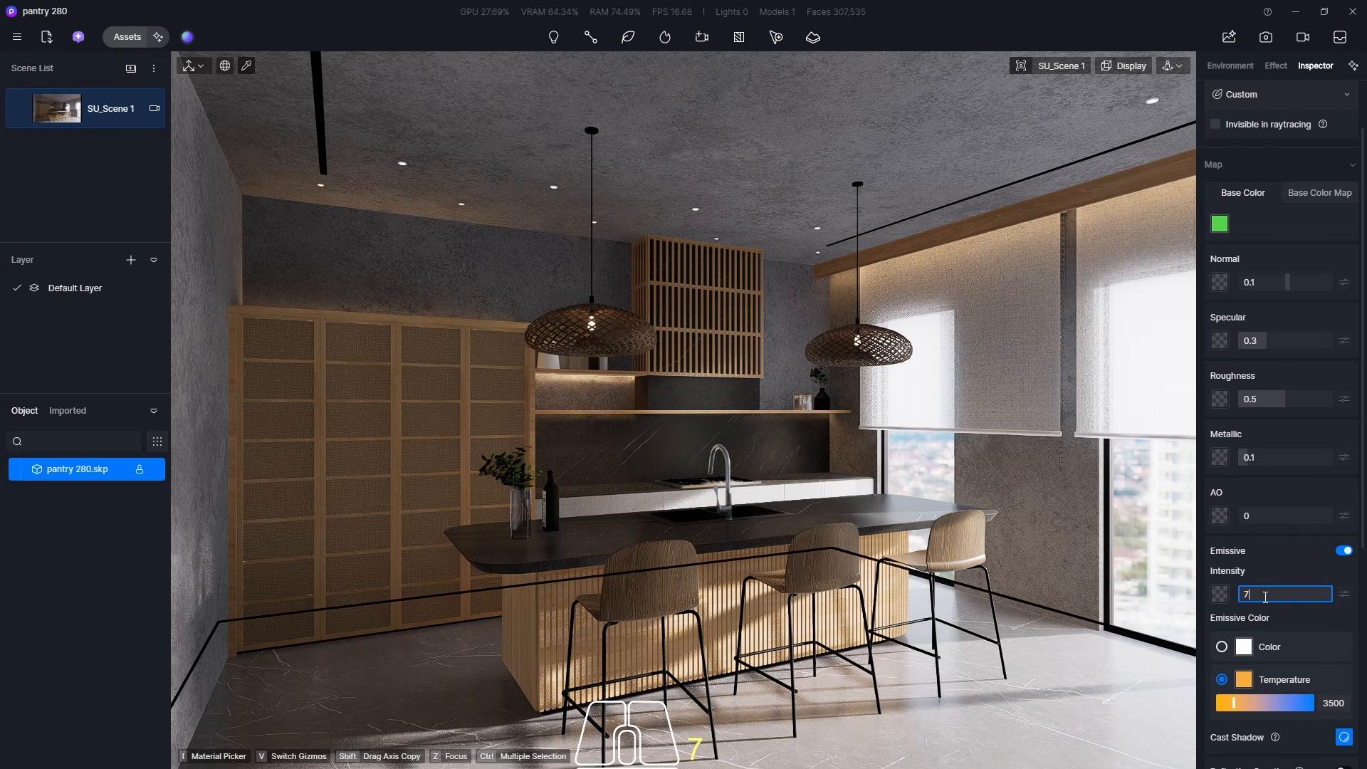
{"action": "key", "text": "Return"}
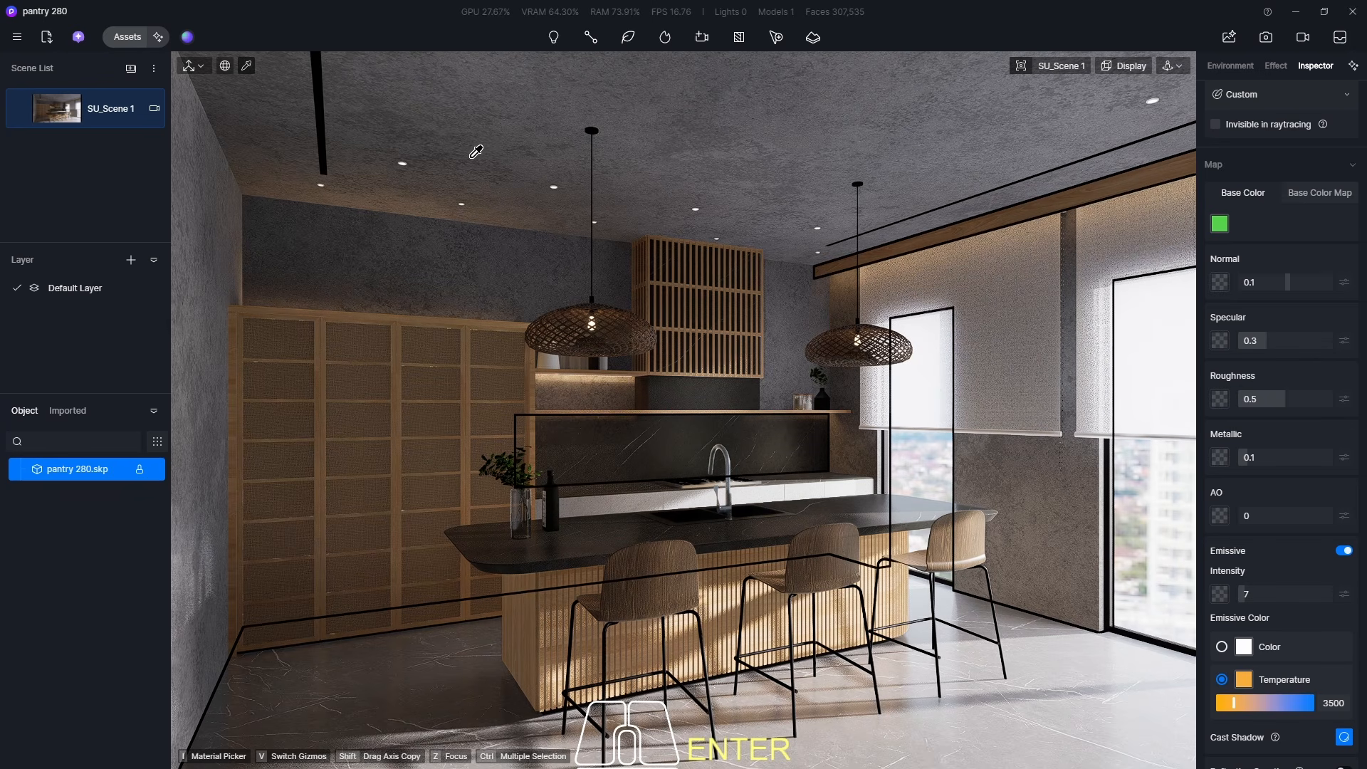
- Pick the pink light strip material beneath the island countertop, enable Emissive and set its temperature to 3500
{"action": "mouse_move", "coordinate": [15, 114]}
{"action": "scroll", "coordinate": [519, 606], "scroll_direction": "up", "scroll_amount": 5}
{"action": "scroll", "coordinate": [519, 606], "scroll_direction": "up", "scroll_amount": 8}
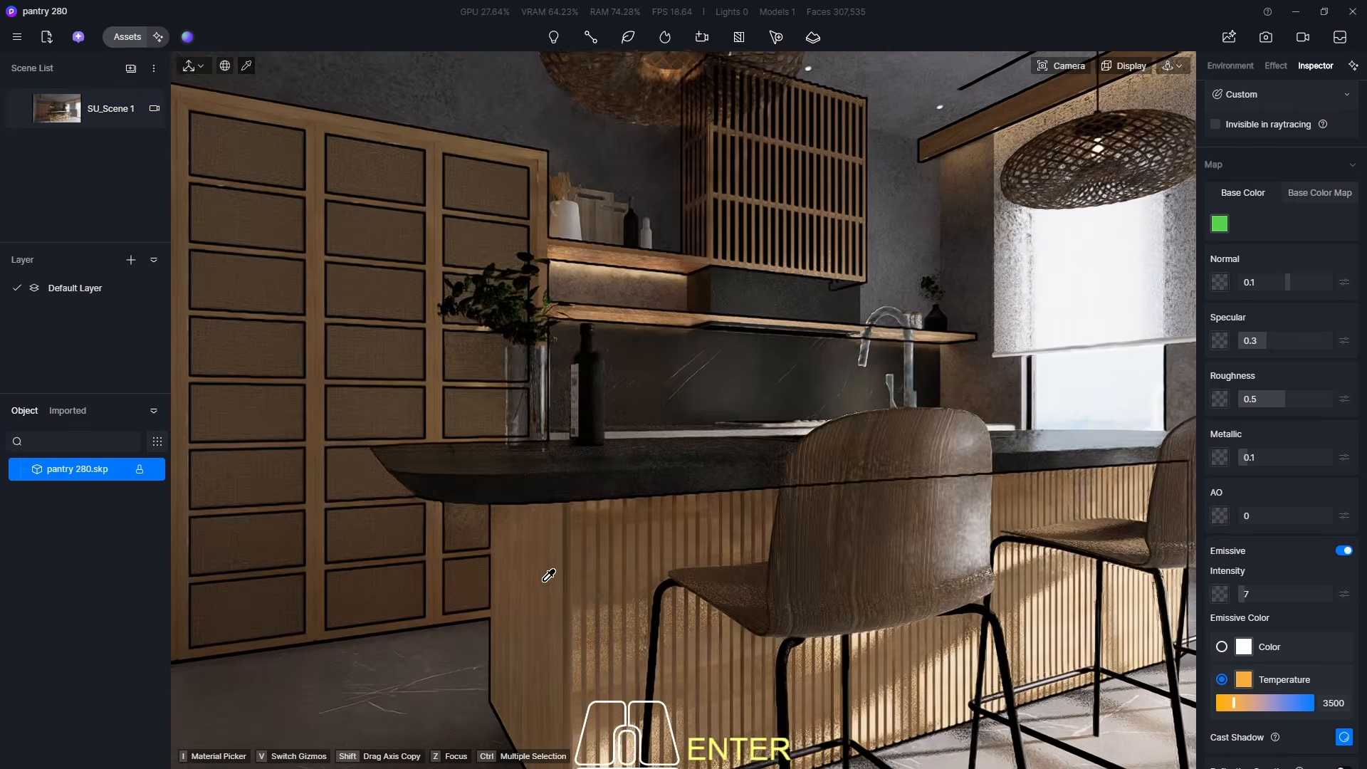
{"action": "scroll", "coordinate": [617, 482], "scroll_direction": "up", "scroll_amount": 8}
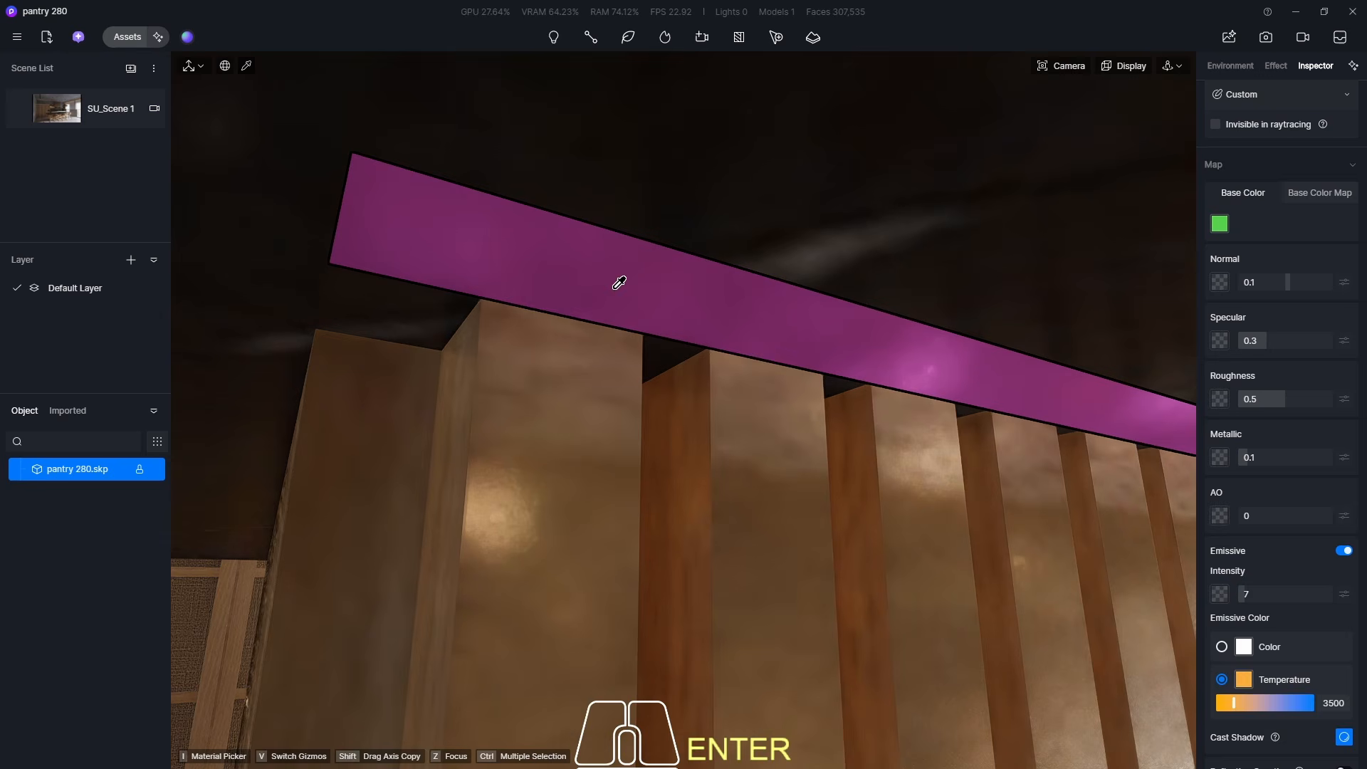
{"action": "left_click", "coordinate": [619, 283]}
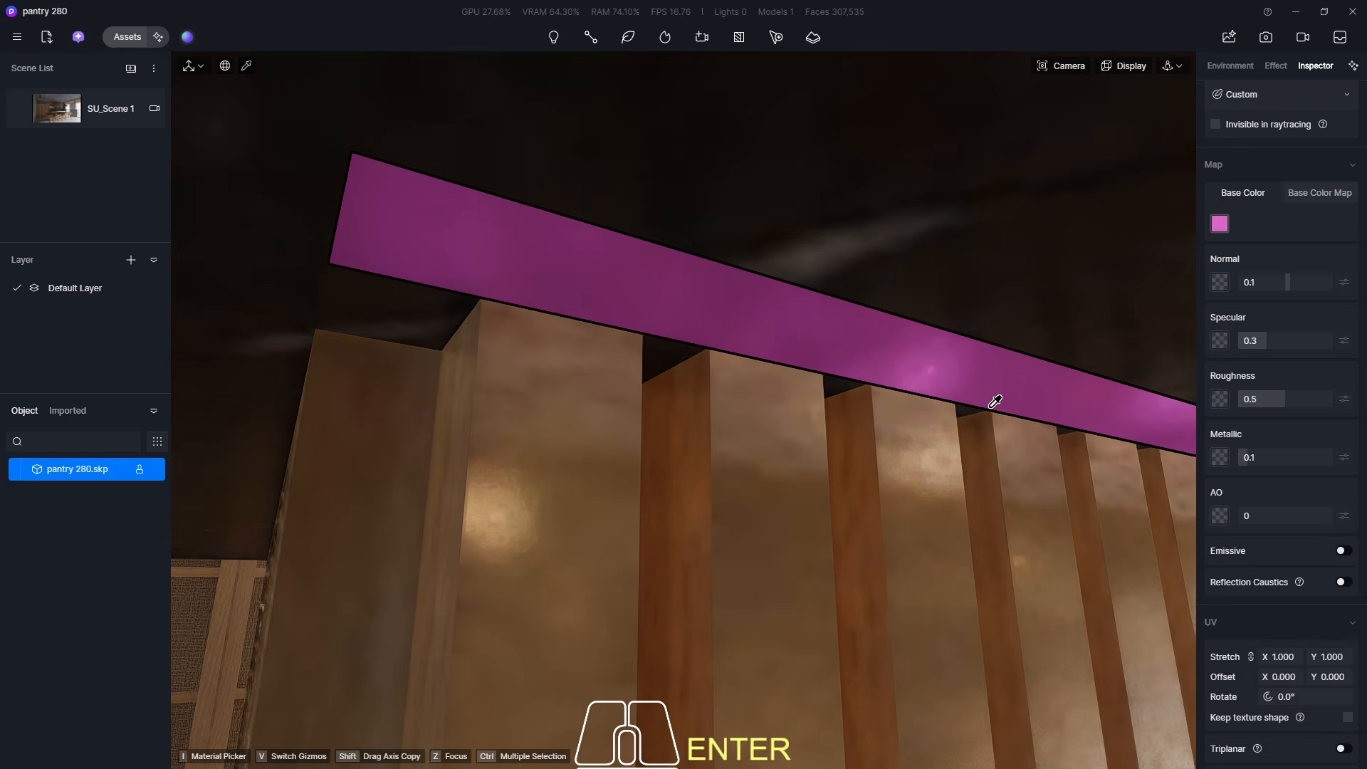
{"action": "left_click", "coordinate": [1344, 551]}
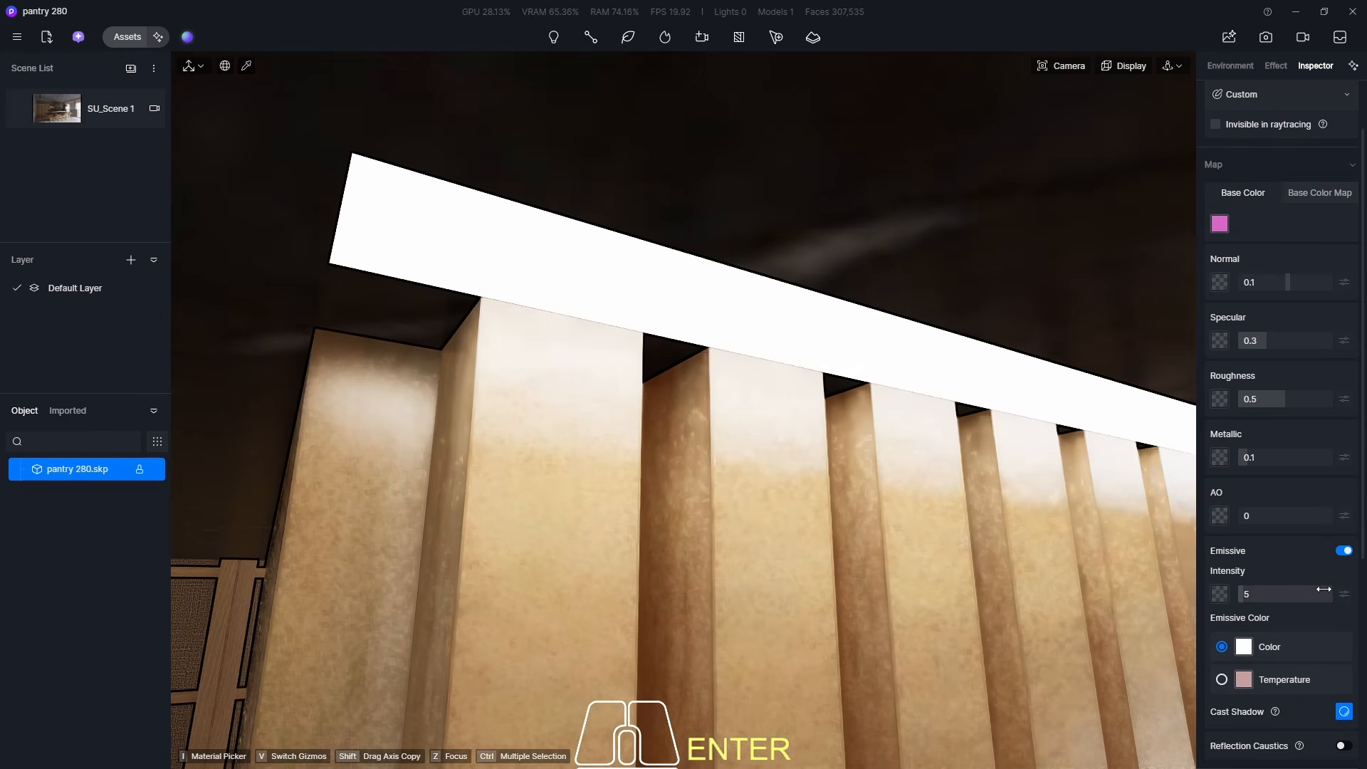
{"action": "left_click", "coordinate": [1222, 680]}
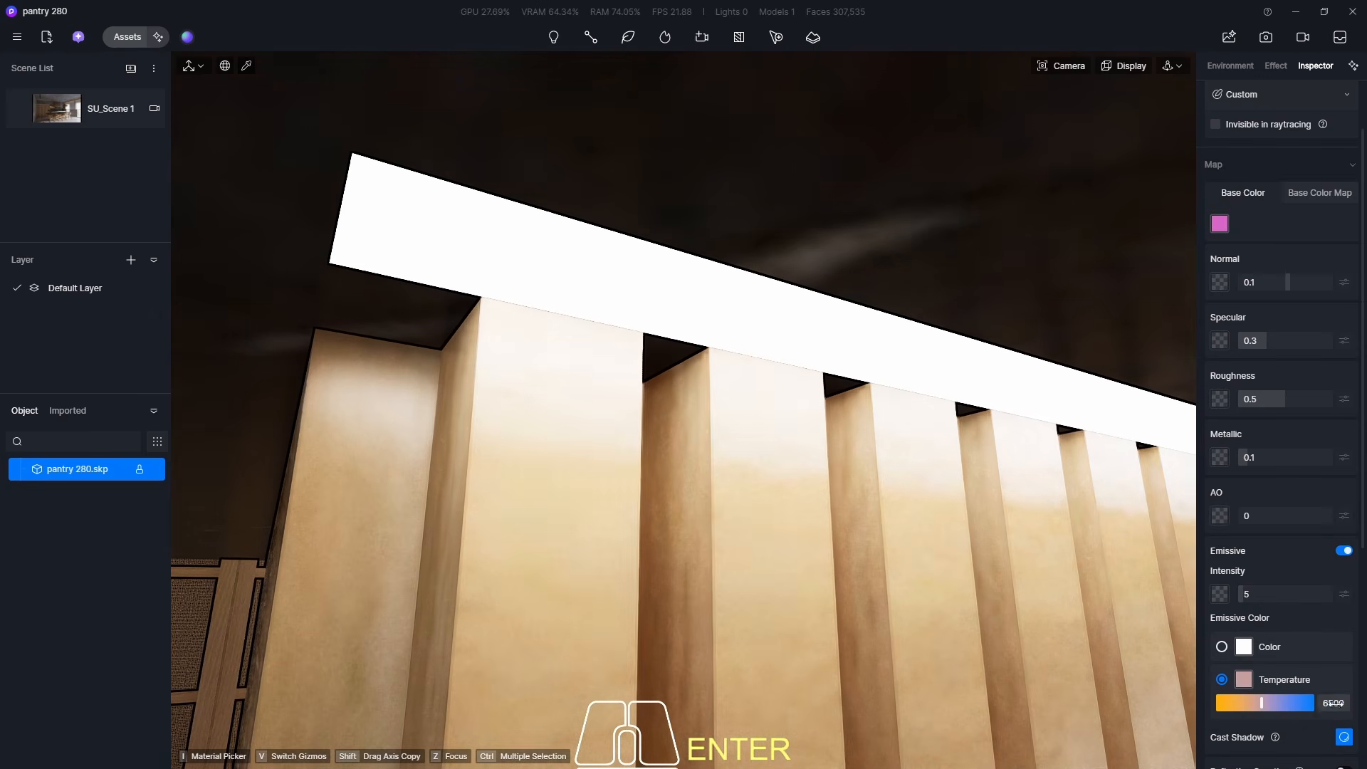
{"action": "type", "text": "3500"}
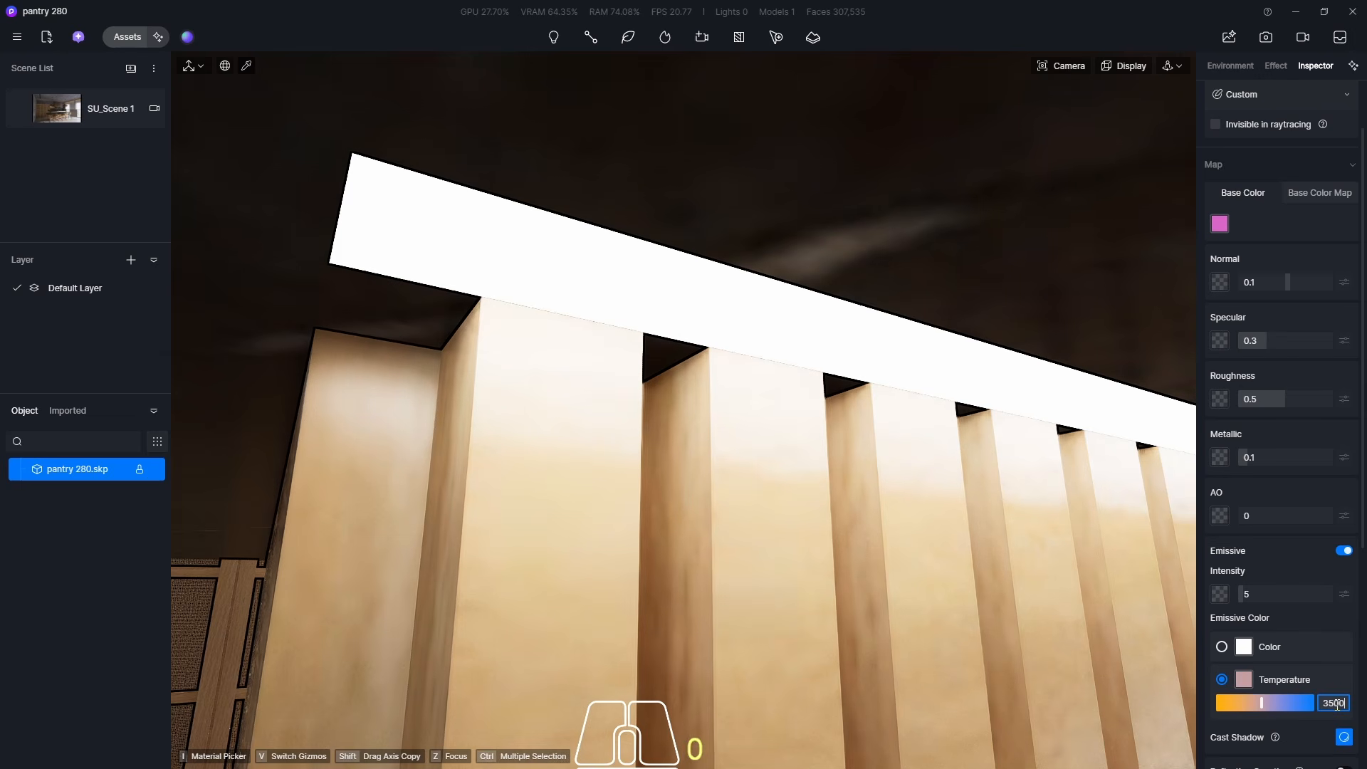
{"action": "key", "text": "Return"}
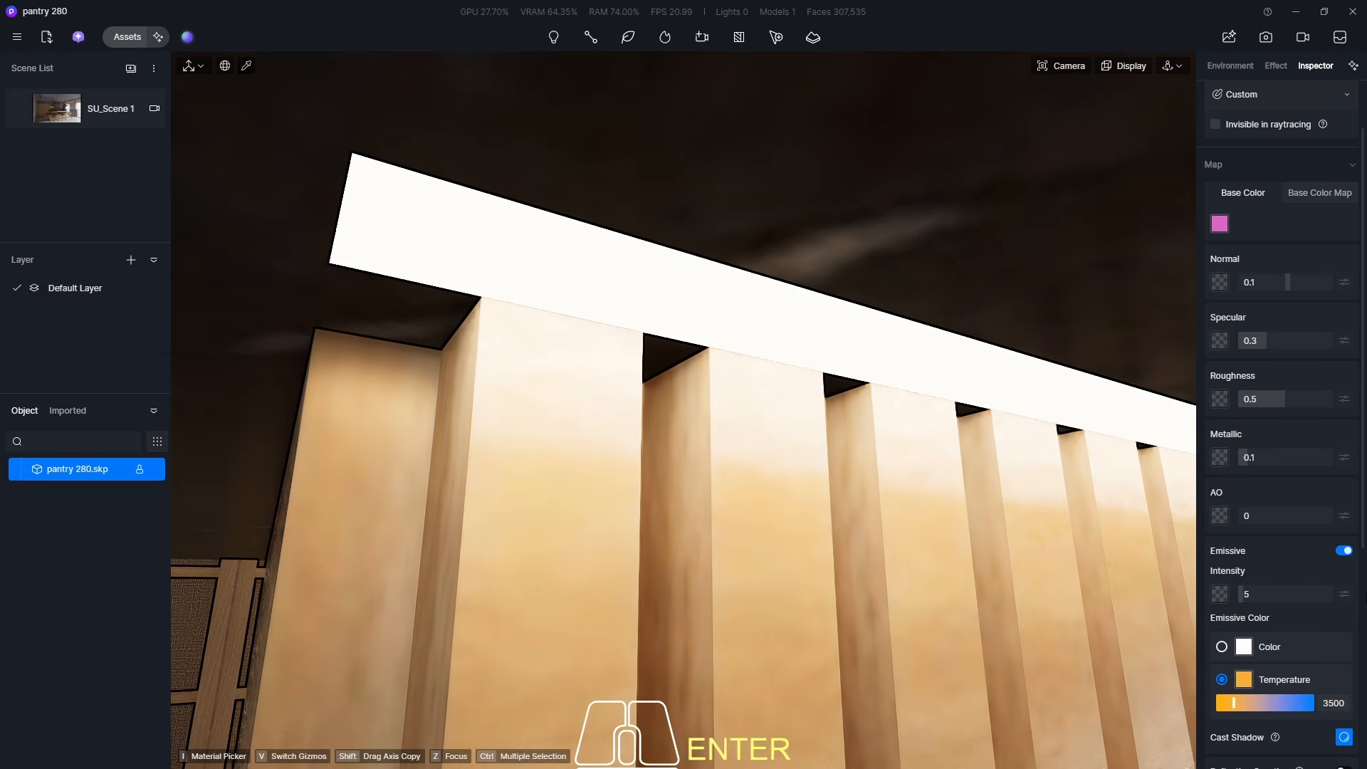
- Enable Reflection Caustics for the pink island strip material and return to the SU_Scene 1 view
{"action": "scroll", "coordinate": [1346, 655], "scroll_direction": "down", "scroll_amount": 3}
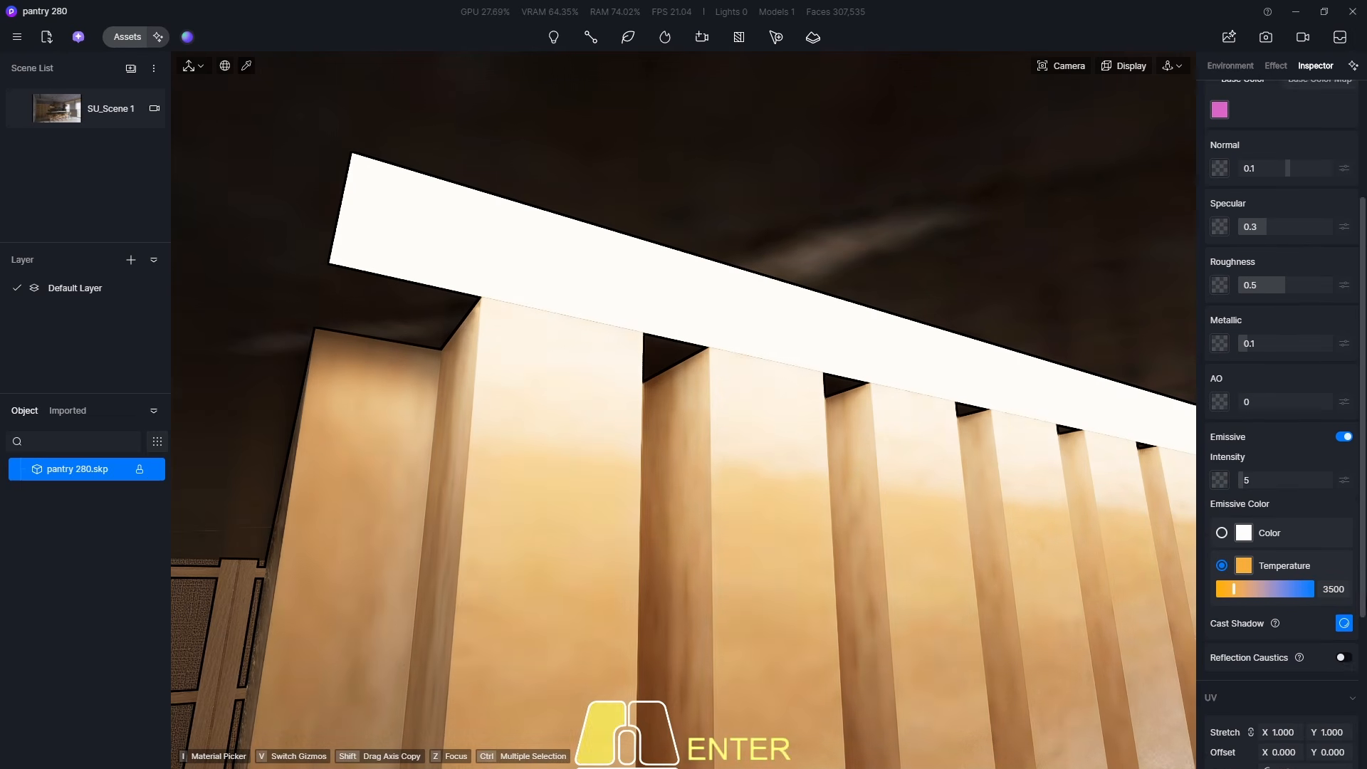
{"action": "left_click", "coordinate": [1342, 654]}
{"action": "left_click", "coordinate": [58, 113]}
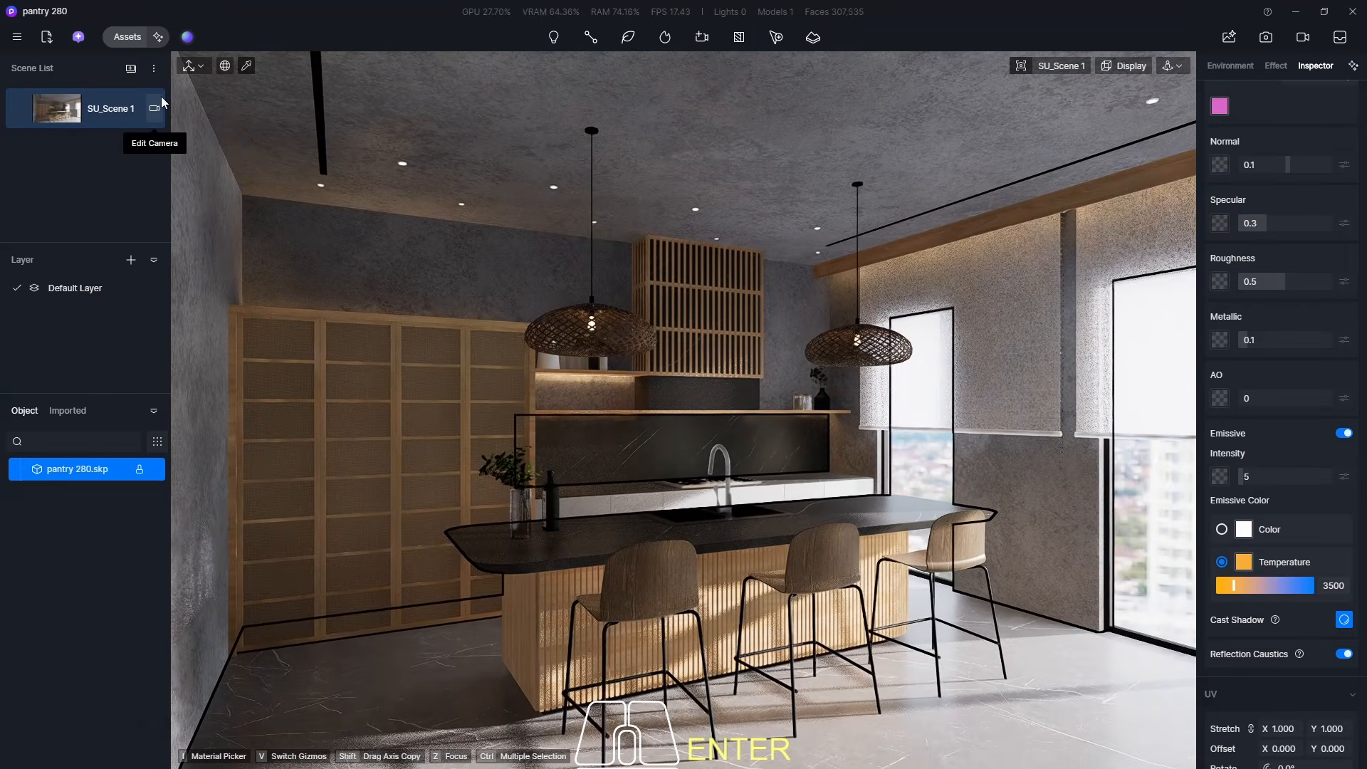
- Try the pink island strip material at an emissive Intensity of 50
{"action": "left_click", "coordinate": [1268, 477]}
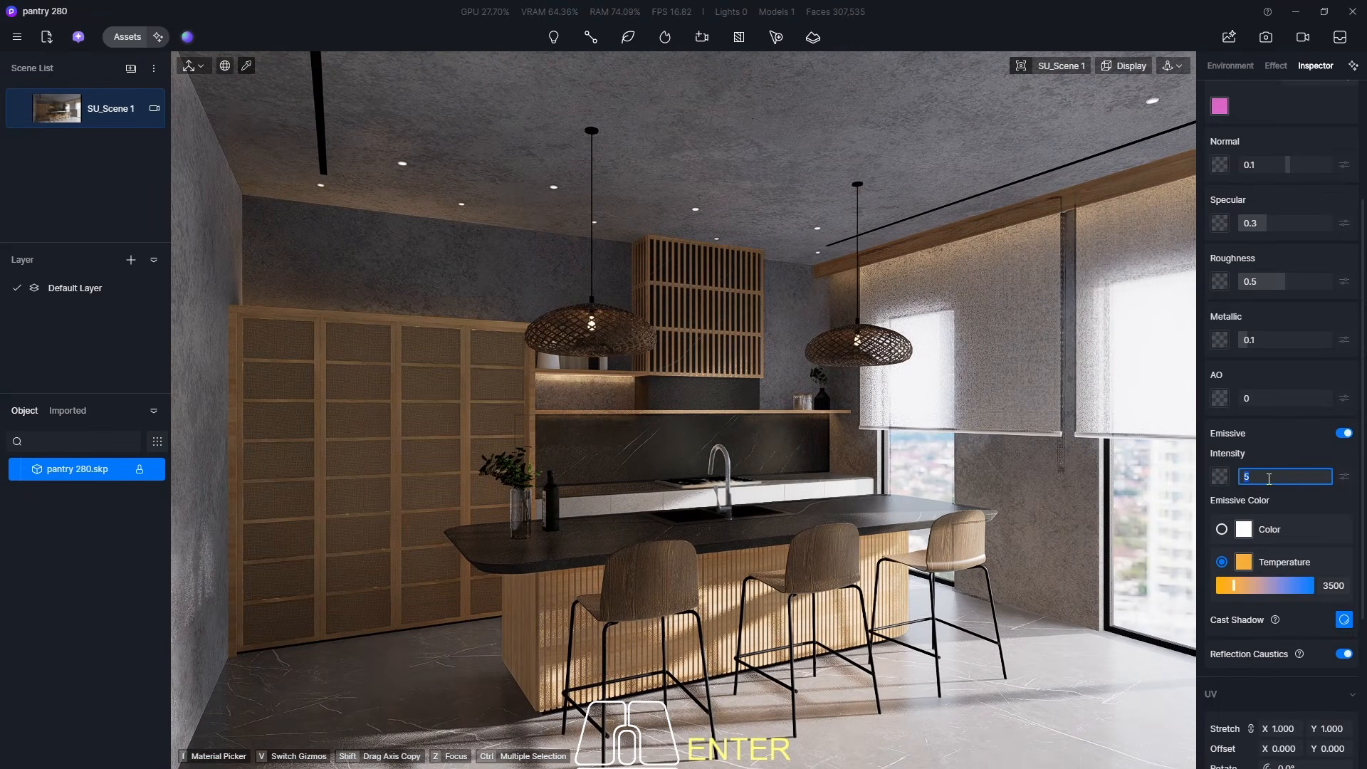
{"action": "type", "text": "5"}
{"action": "key", "text": "Return"}
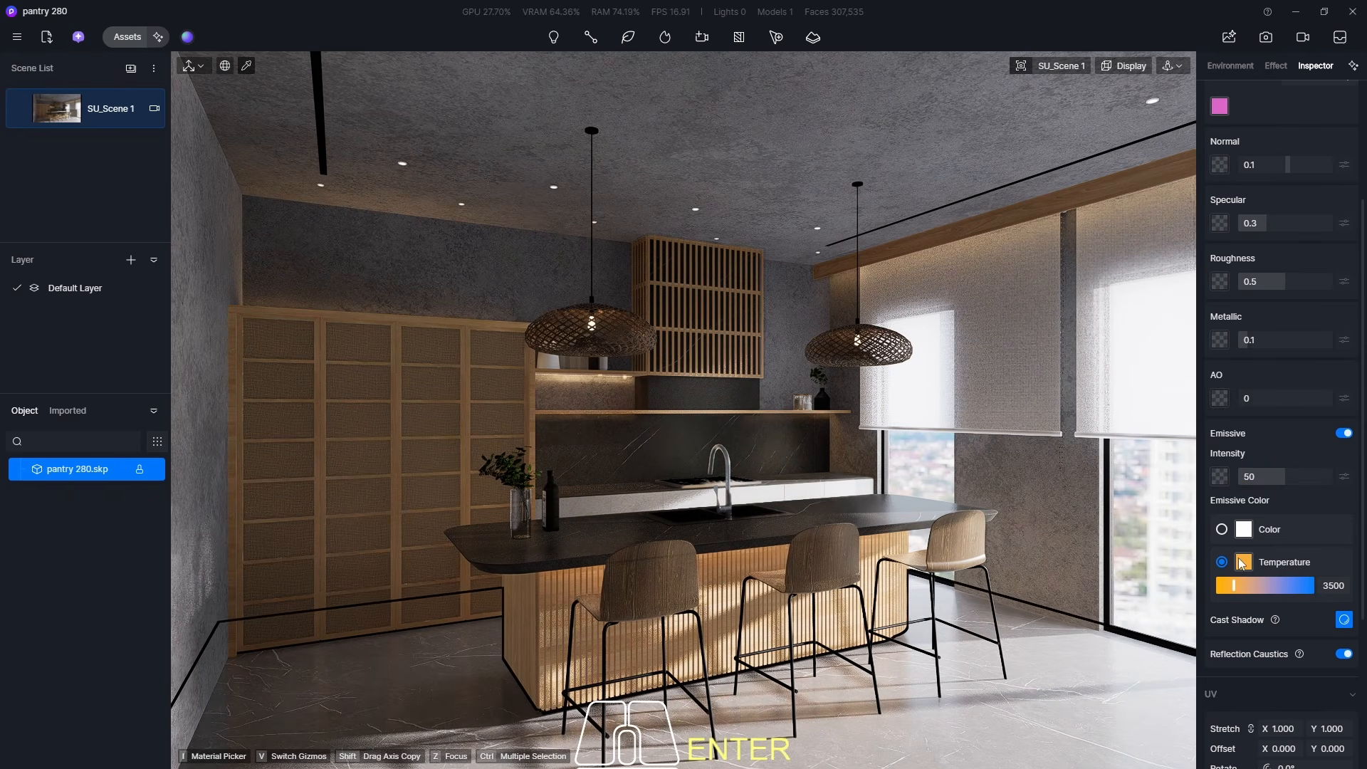
- Set the pink island strip material's emissive Intensity to 100
{"action": "left_click", "coordinate": [1269, 476]}
{"action": "type", "text": "10"}
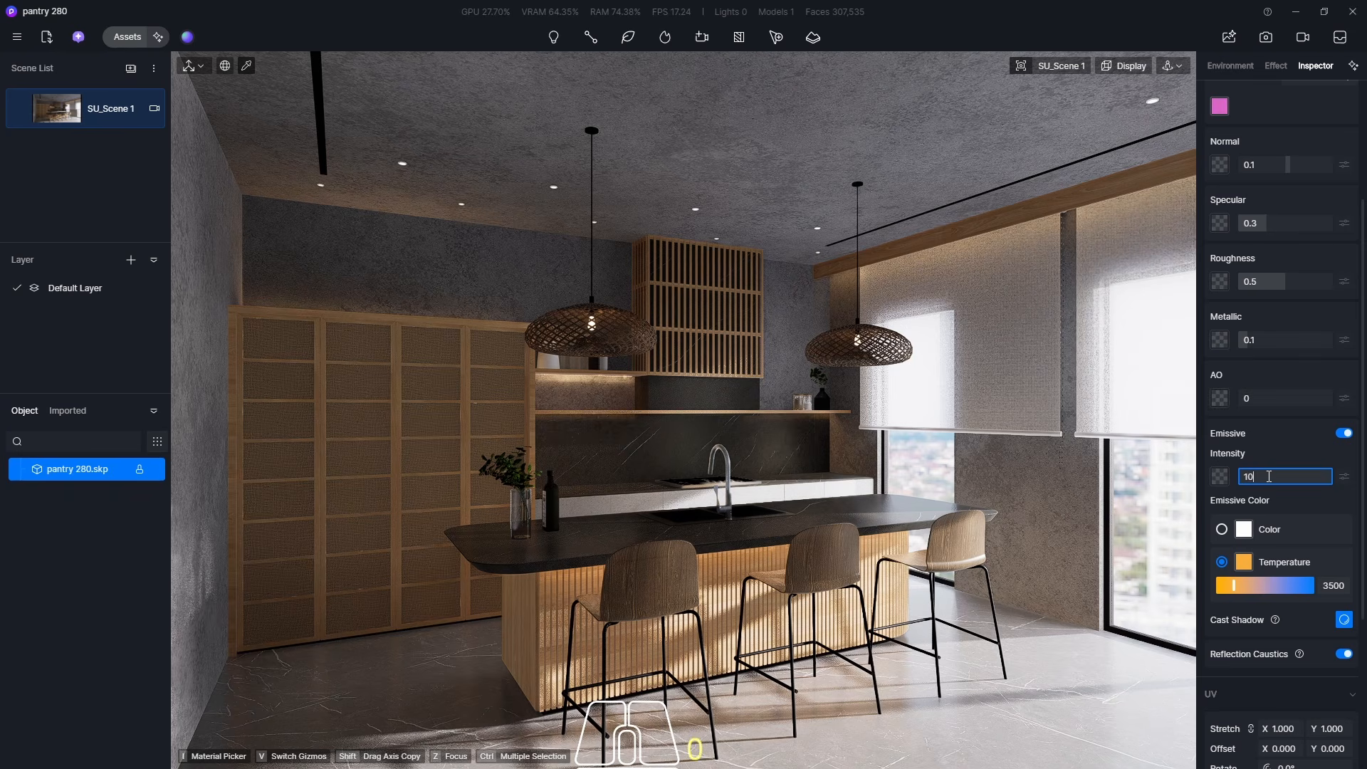
{"action": "type", "text": "0"}
{"action": "key", "text": "Return"}
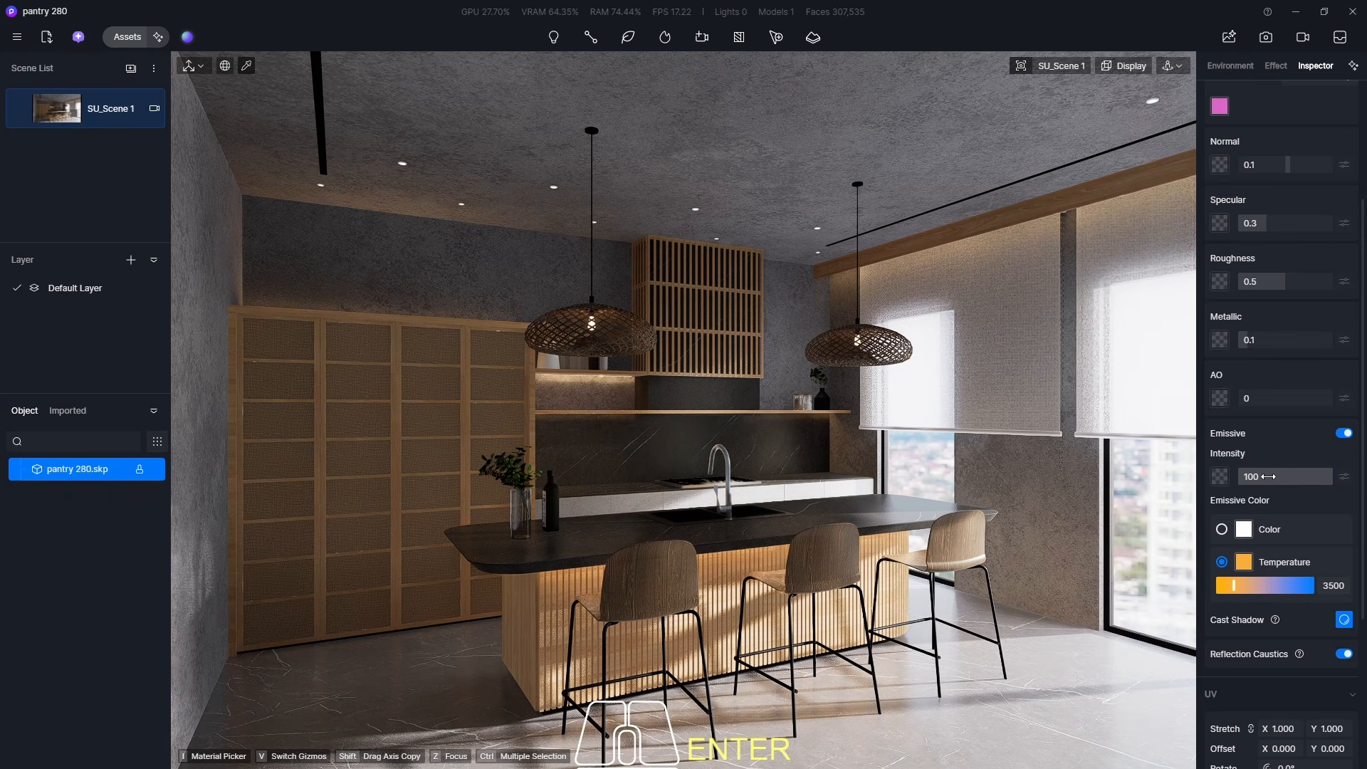
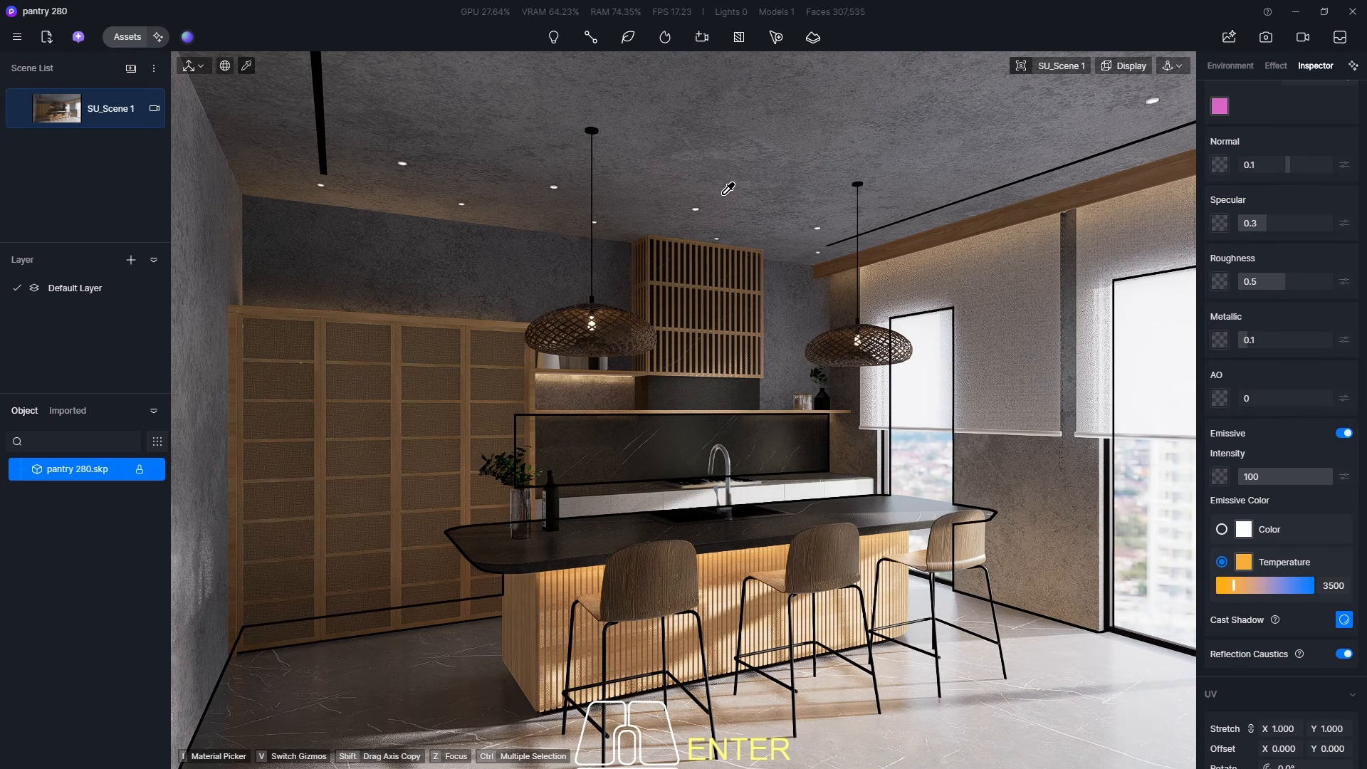
- Place a Spotlight just below the ceiling downlight in front of the slatted wooden range hood
{"action": "scroll", "coordinate": [732, 234], "scroll_direction": "up", "scroll_amount": 10}
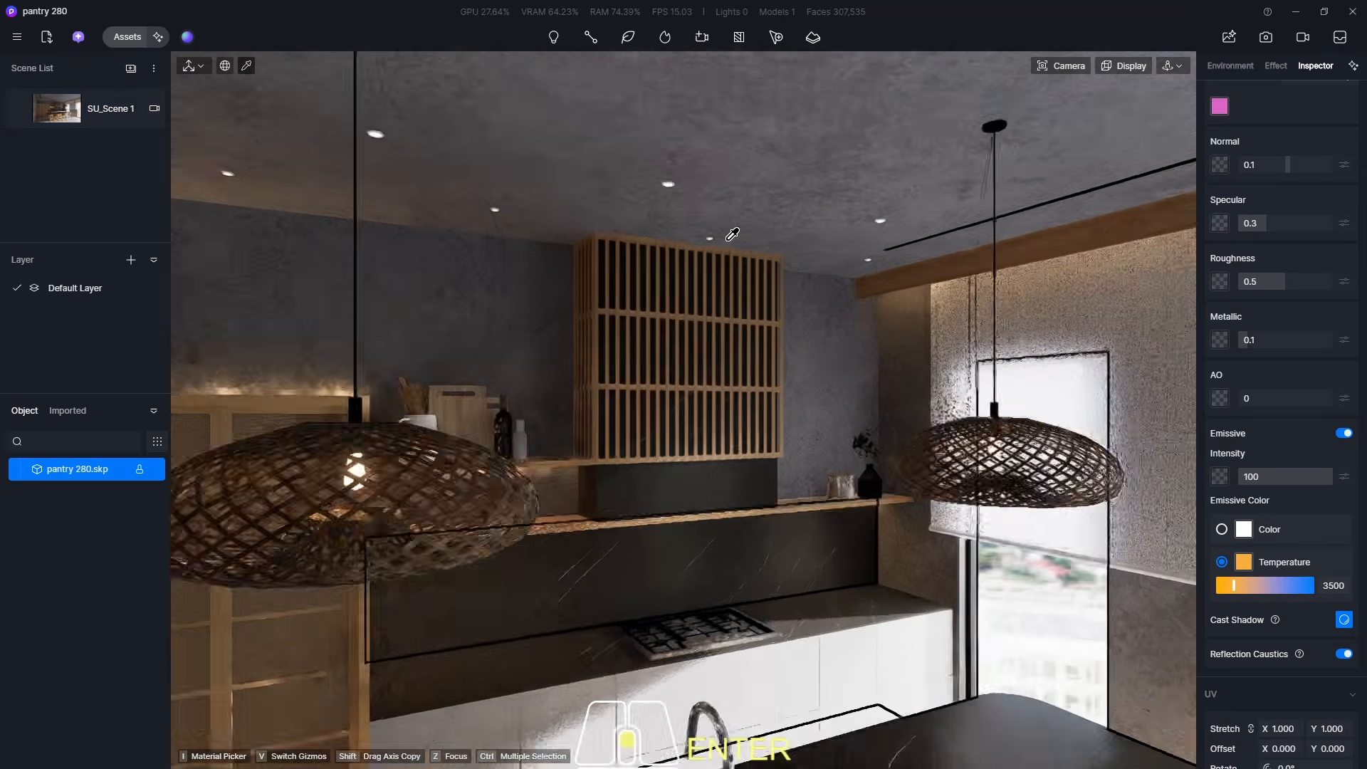
{"action": "mouse_move", "coordinate": [550, 45]}
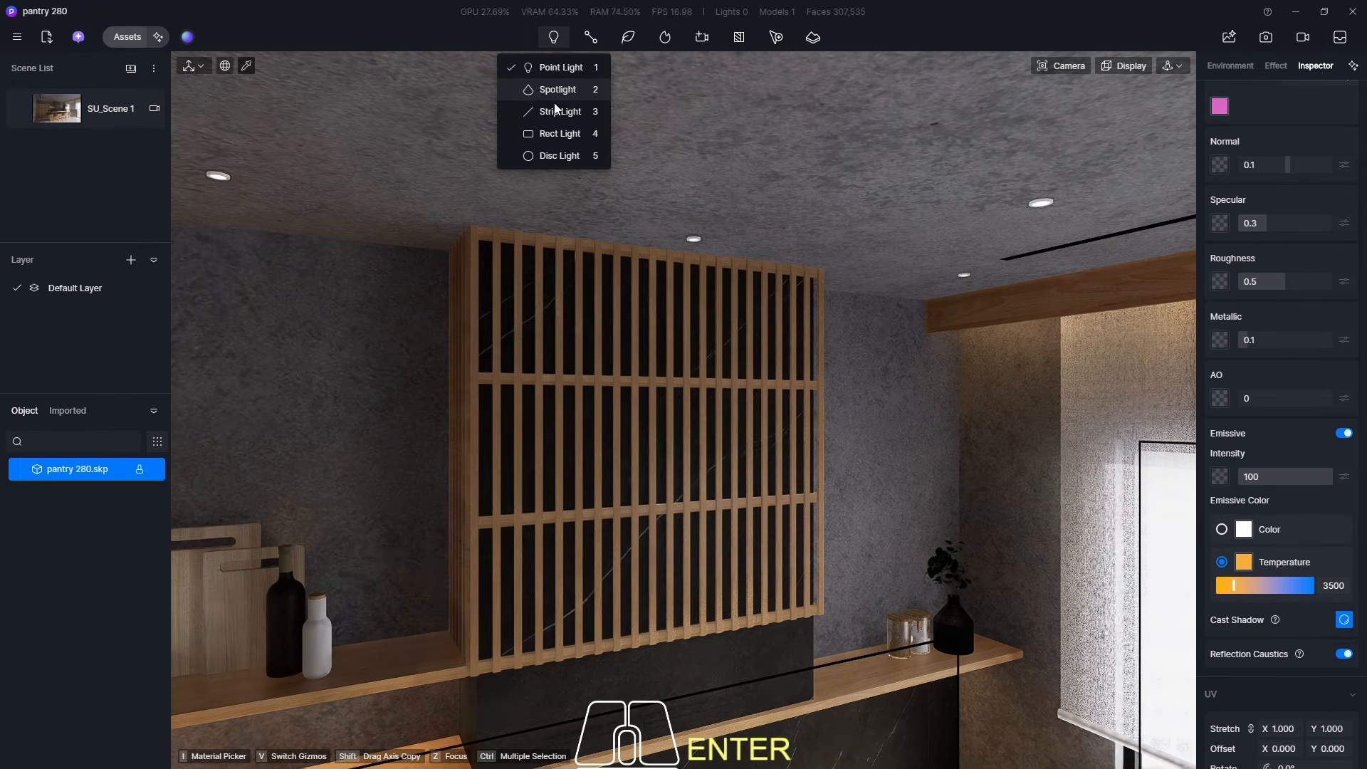
{"action": "left_click", "coordinate": [538, 91]}
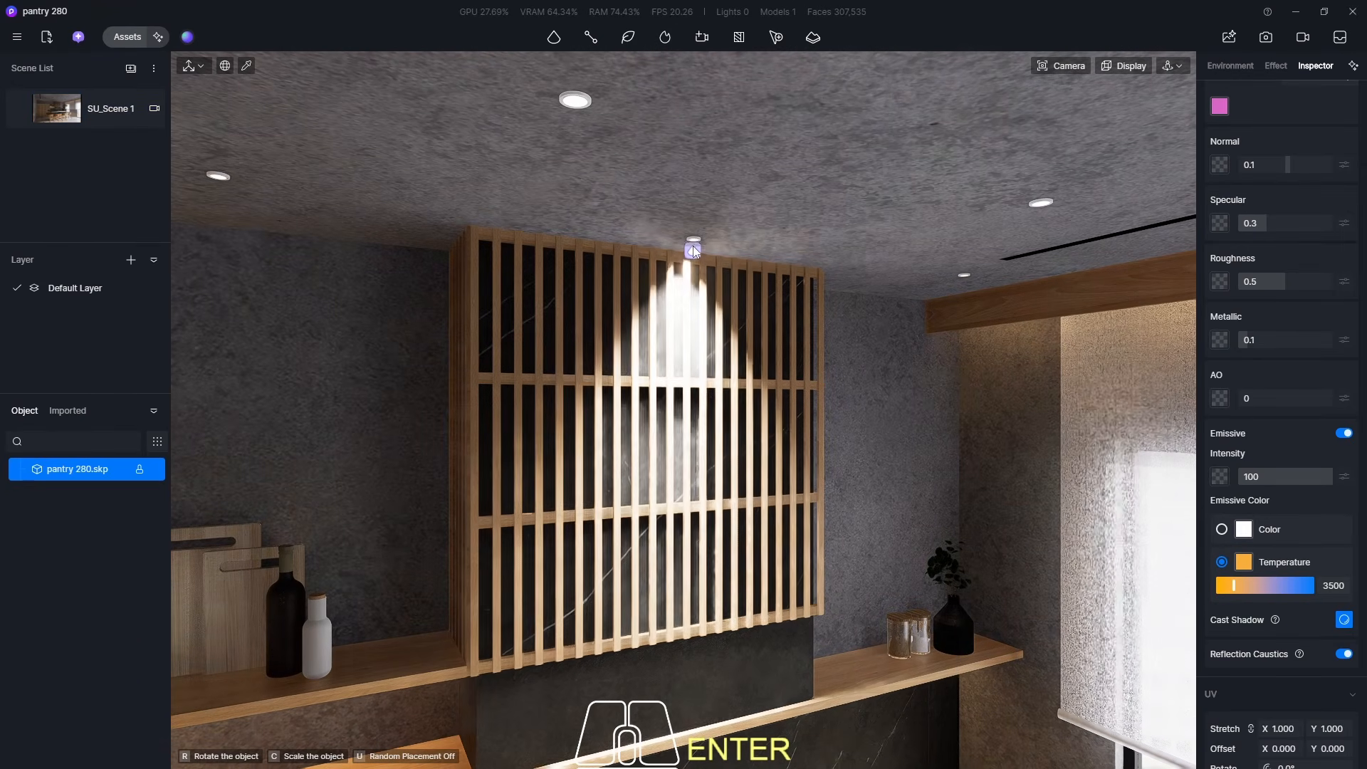
{"action": "left_click", "coordinate": [694, 249]}
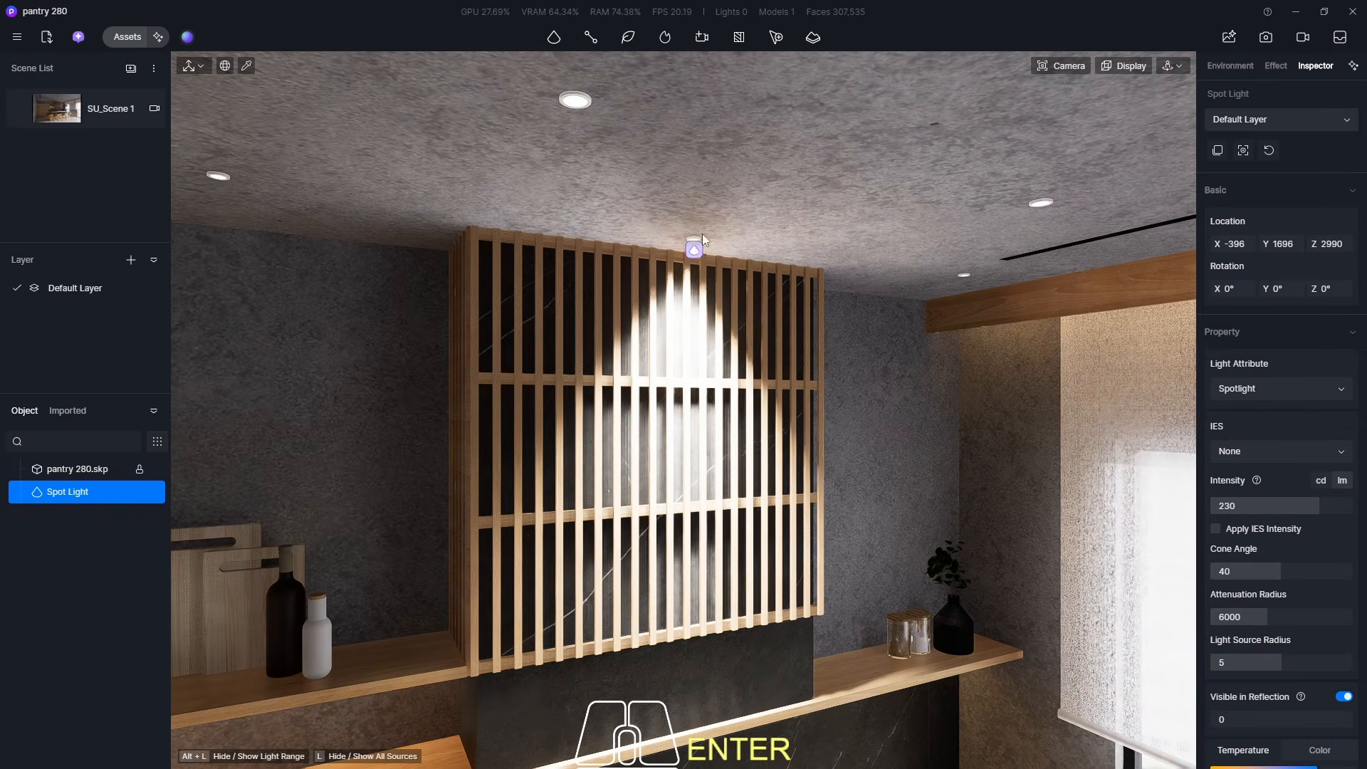
- Reduce the range hood spotlight's Attenuation Radius to 2477
{"action": "scroll", "coordinate": [559, 382], "scroll_direction": "down", "scroll_amount": 3}
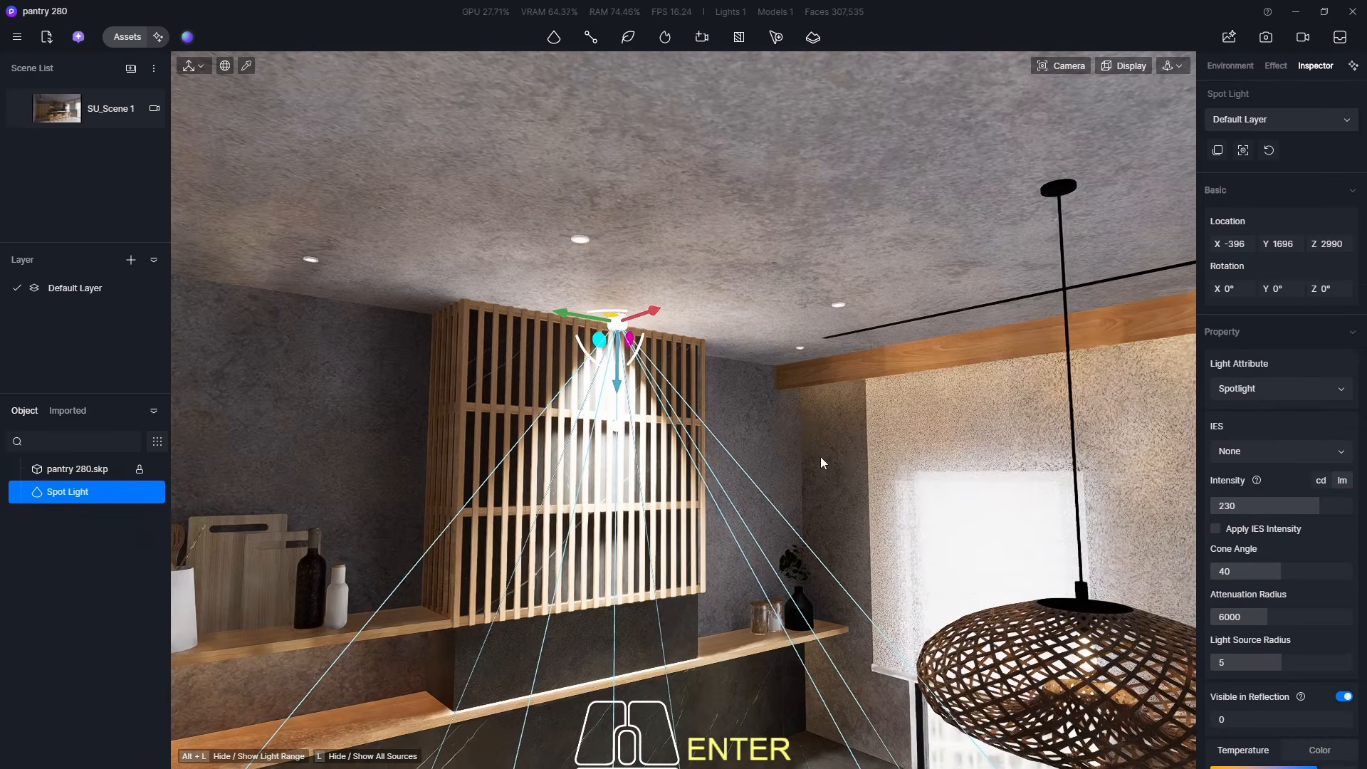
{"action": "right_click_drag", "start_coordinate": [846, 464], "coordinate": [569, 416], "text": "shift"}
{"action": "middle_click_drag", "start_coordinate": [570, 416], "coordinate": [641, 499], "text": "shift"}
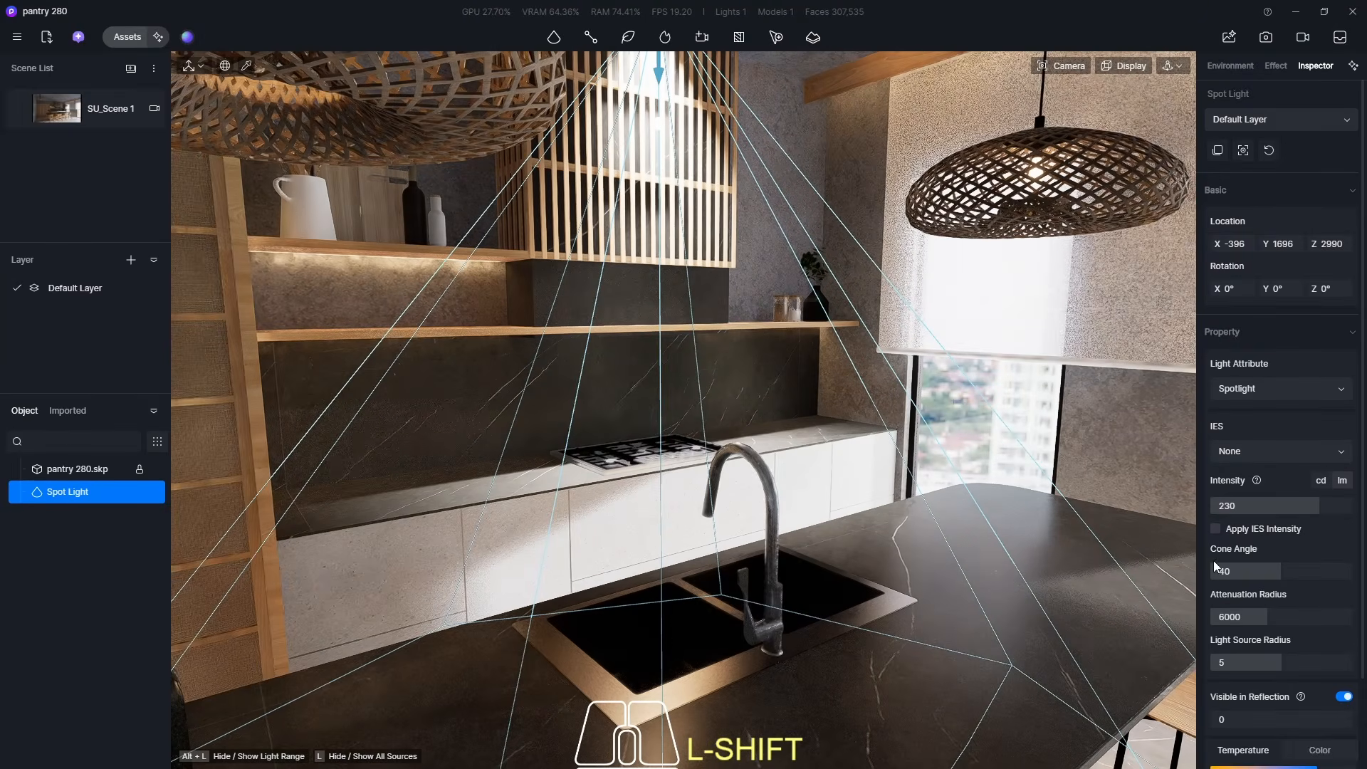
{"action": "left_click_drag", "start_coordinate": [1268, 618], "coordinate": [1232, 616]}
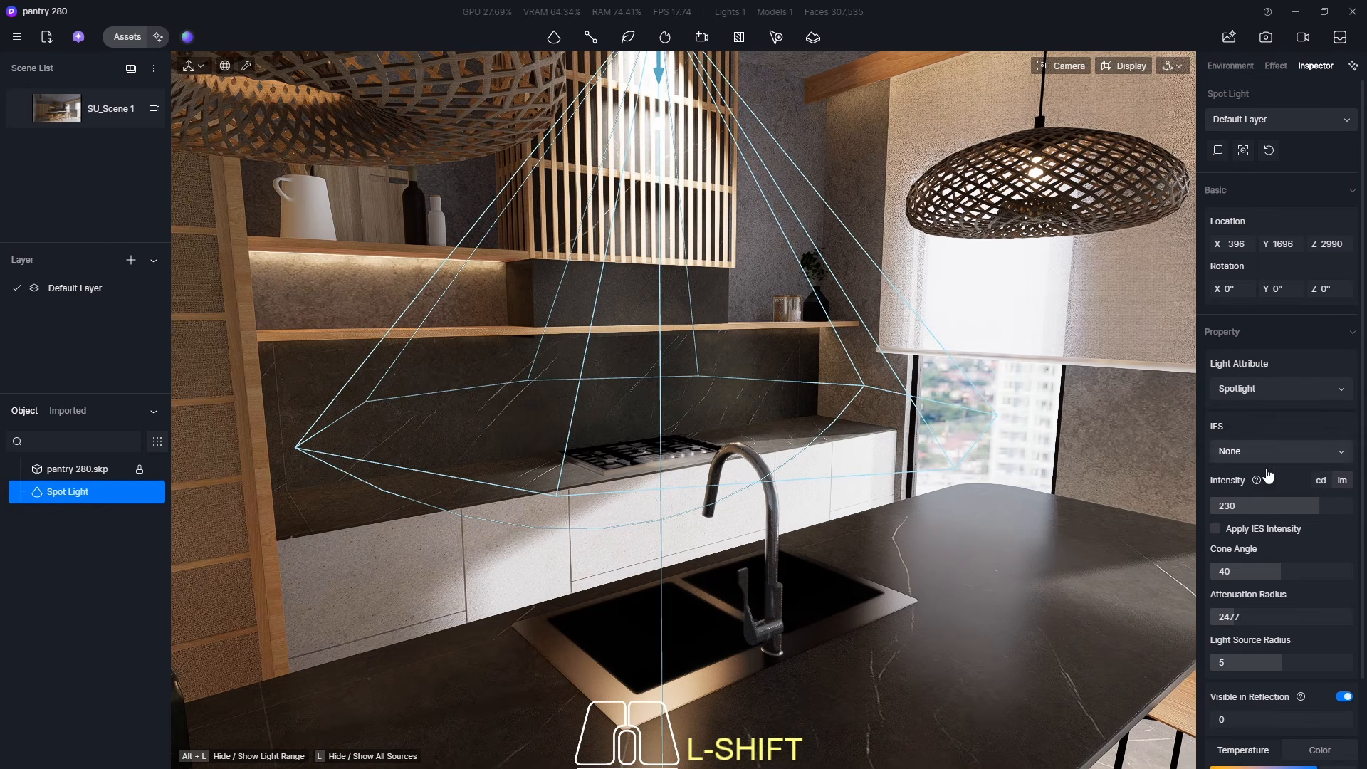
- Set the range hood spotlight's Intensity to 1 and its color temperature to 3500
{"action": "left_click", "coordinate": [1240, 503]}
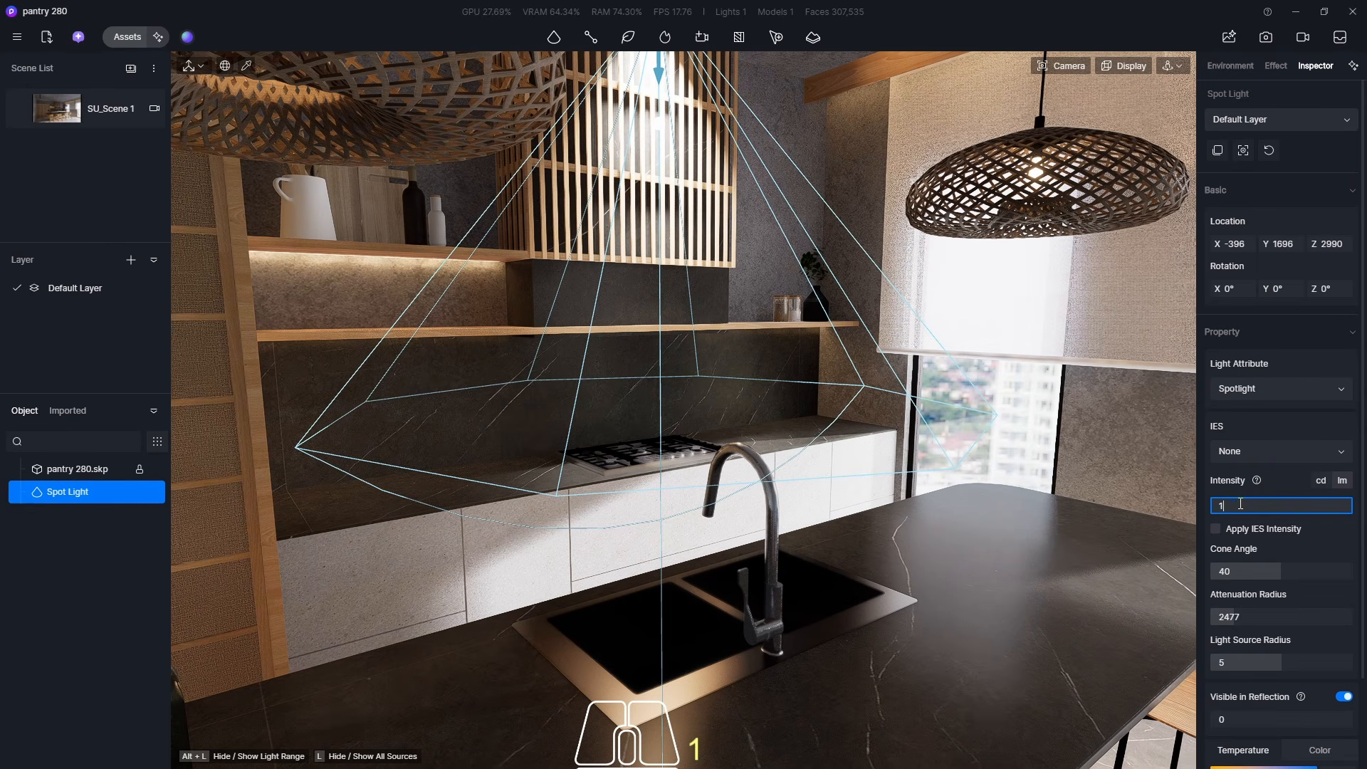
{"action": "type", "text": "1"}
{"action": "key", "text": "Return"}
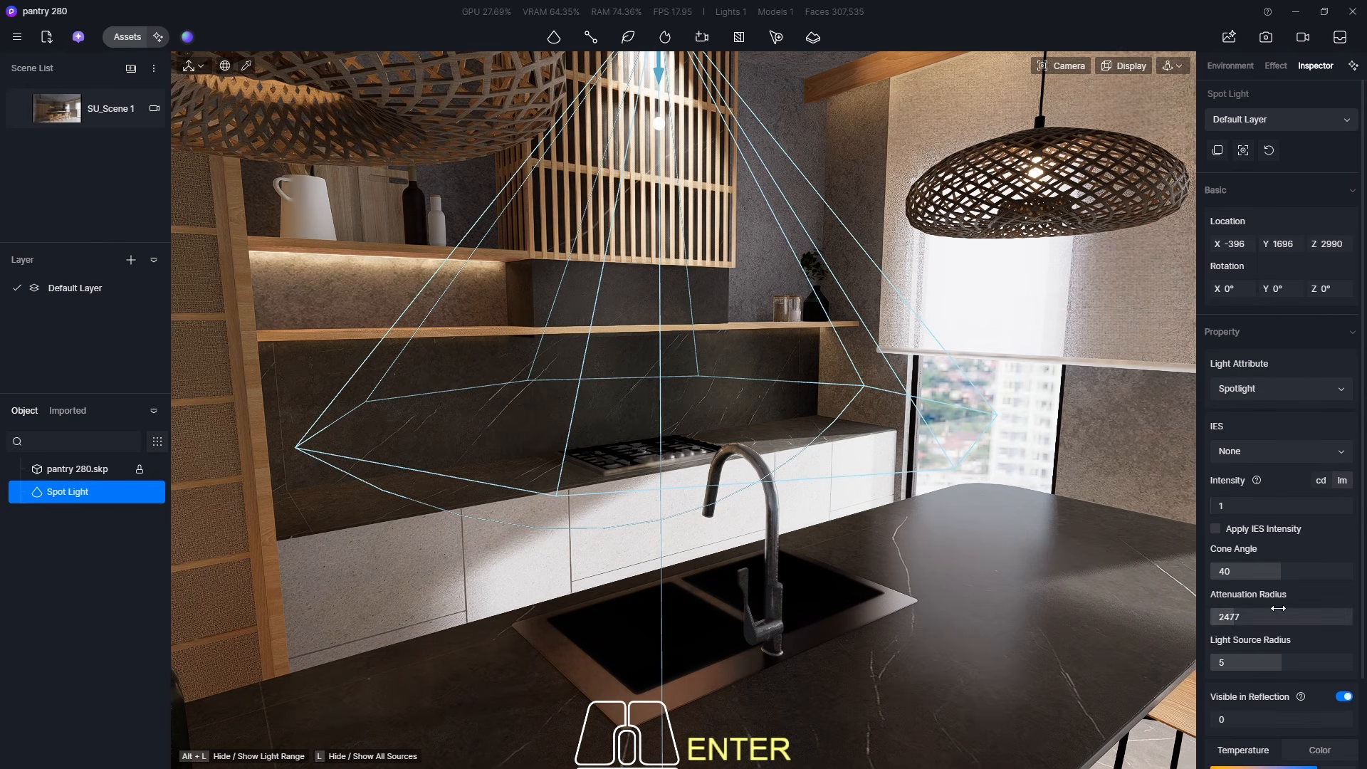
{"action": "scroll", "coordinate": [1346, 585], "scroll_direction": "down", "scroll_amount": 3}
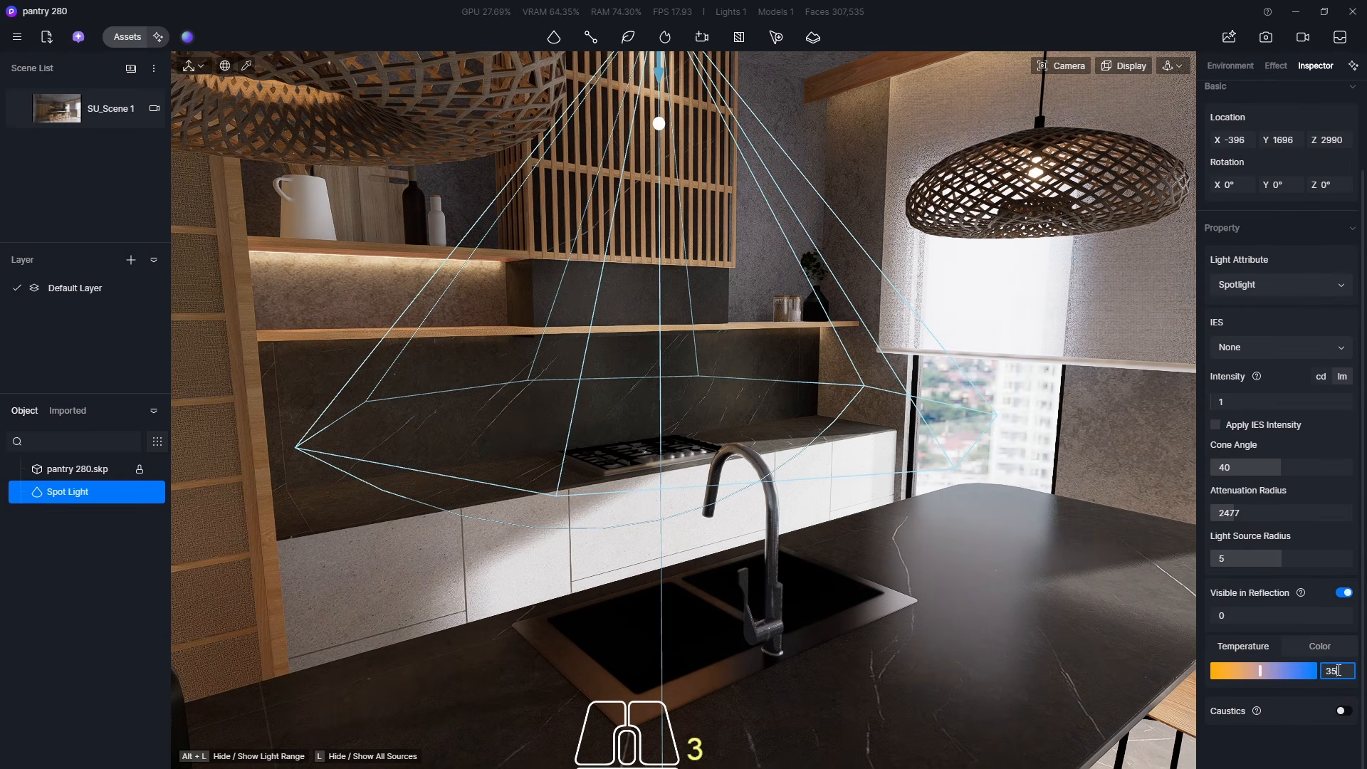
{"action": "key", "text": "Return"}
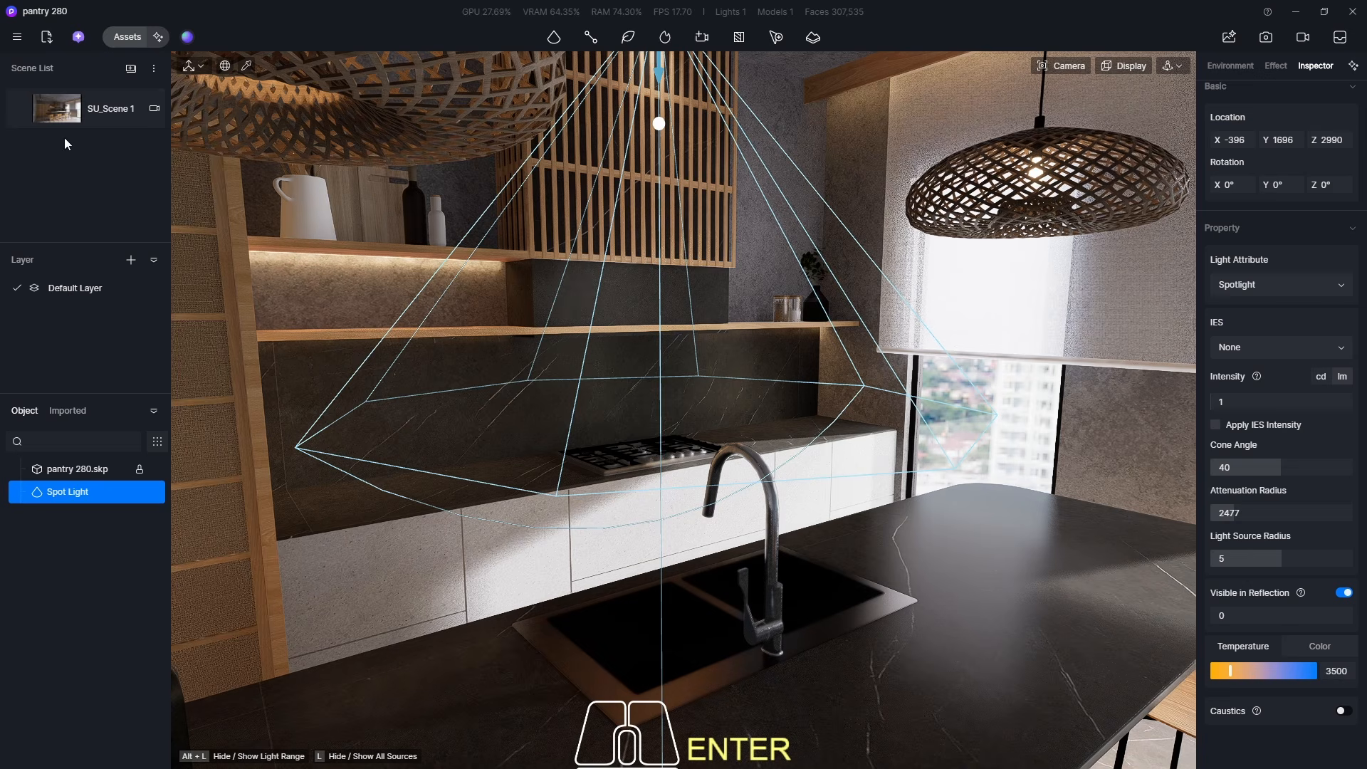
- Reduce the range hood spotlight's Attenuation Radius to 1578, deselect it and check it up close and in the SU_Scene 1 view
{"action": "left_click", "coordinate": [71, 114]}
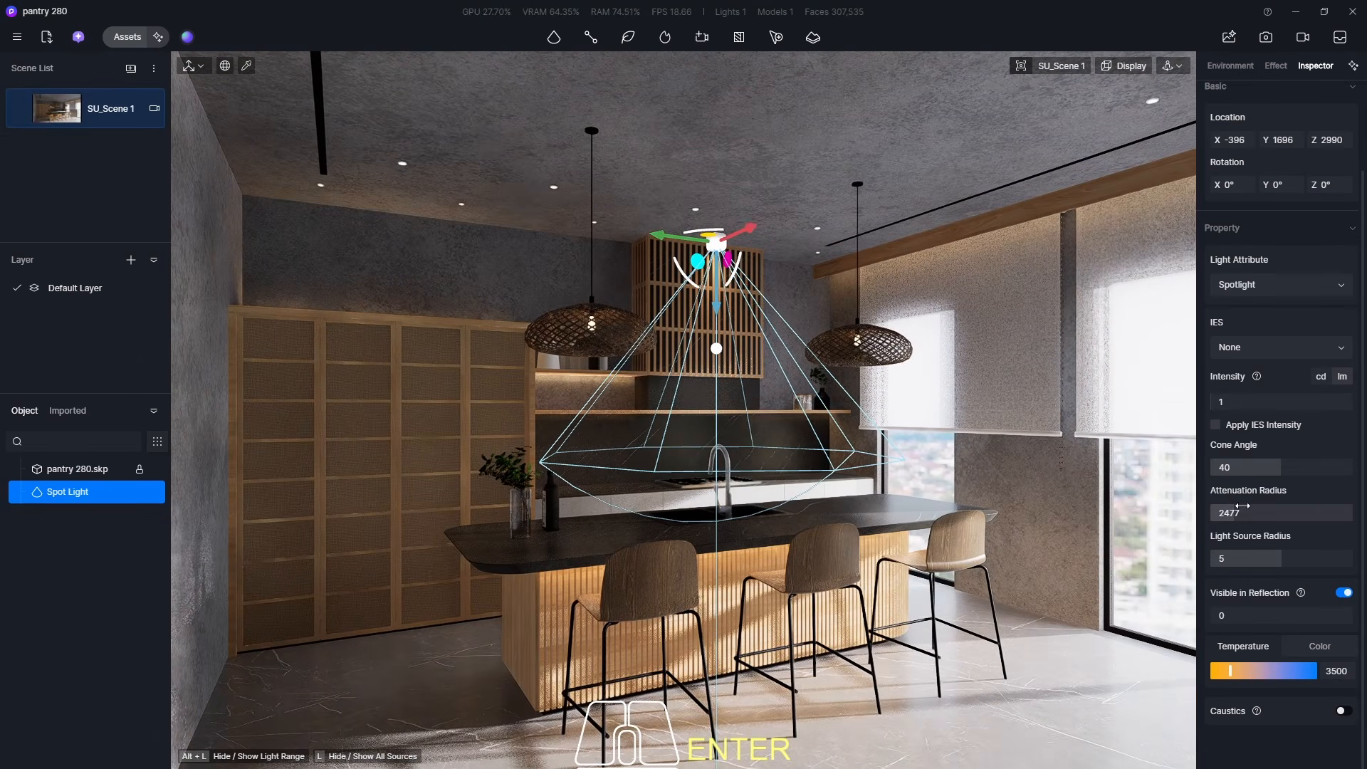
{"action": "left_click_drag", "start_coordinate": [1243, 506], "coordinate": [1225, 514]}
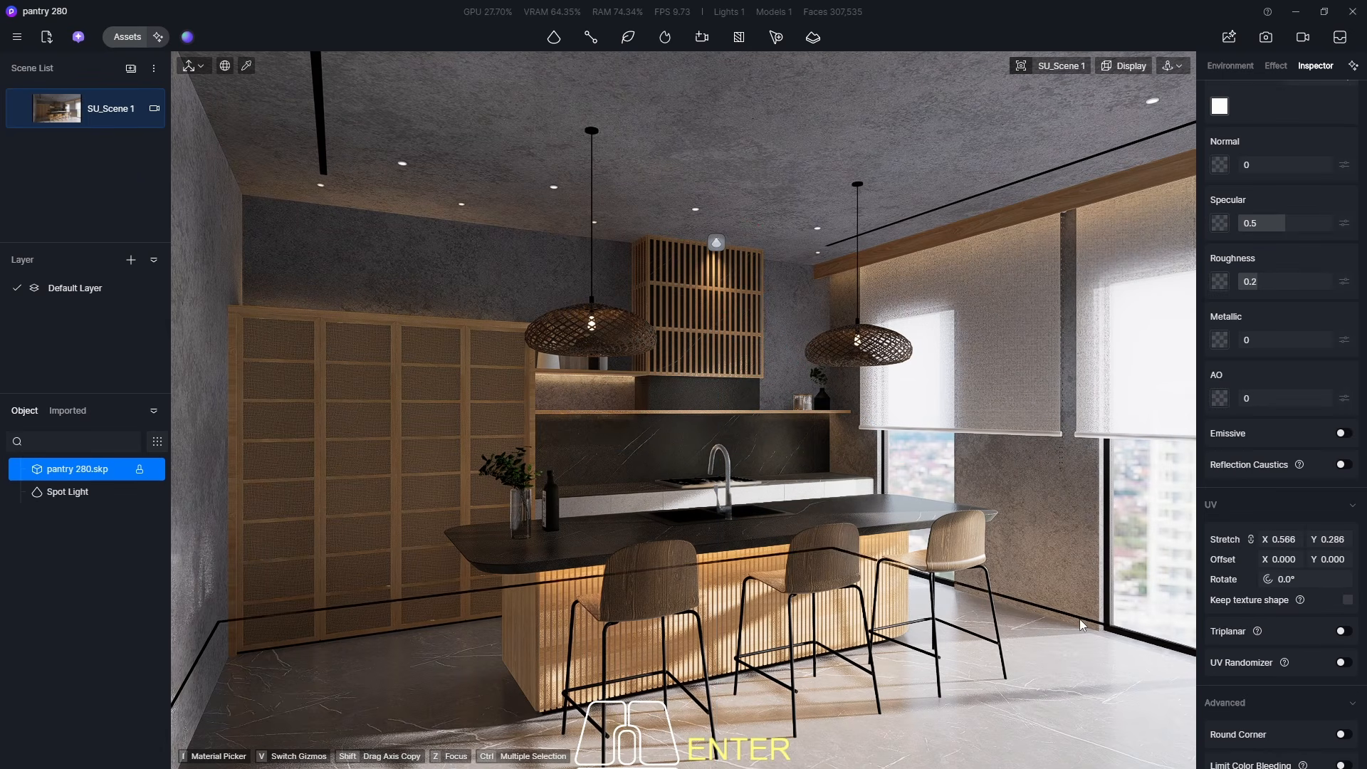
{"action": "left_click", "coordinate": [1081, 625]}
{"action": "scroll", "coordinate": [771, 249], "scroll_direction": "up", "scroll_amount": 10}
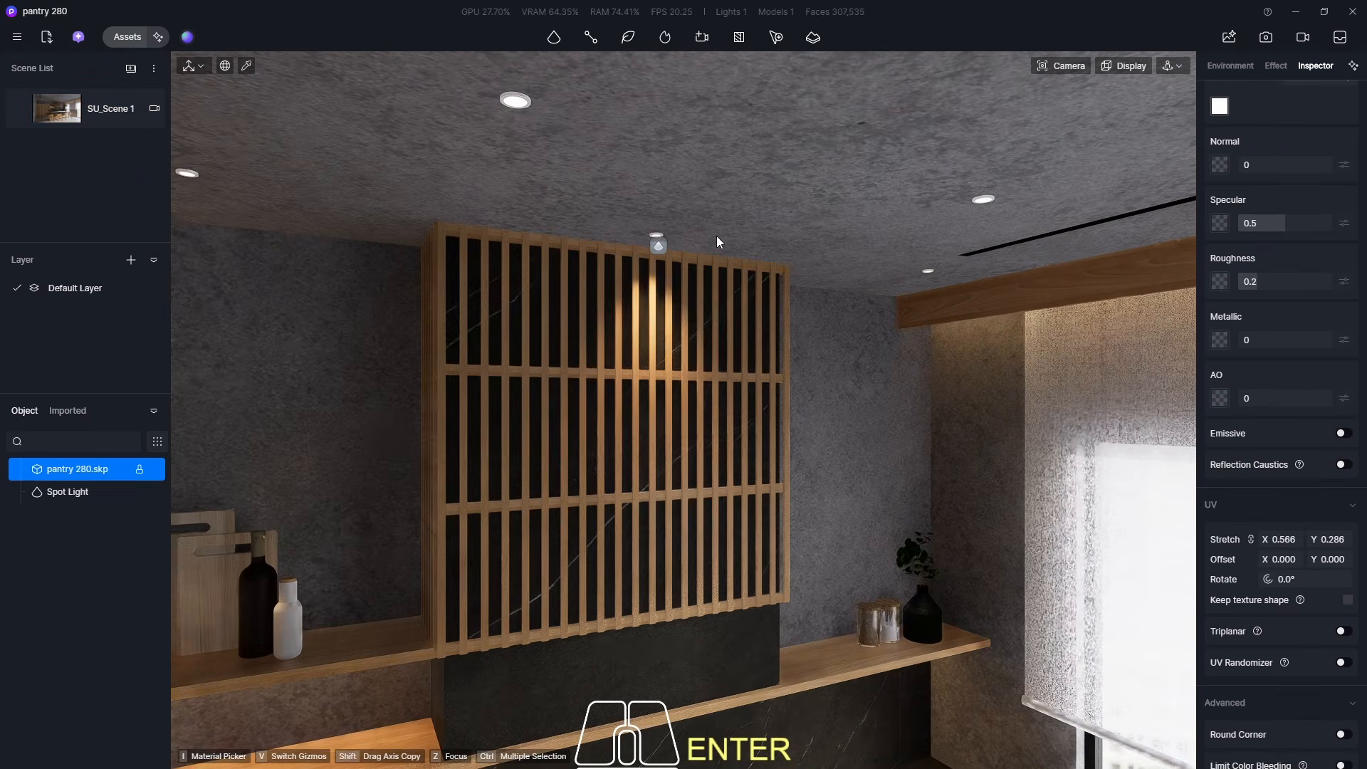
{"action": "left_click", "coordinate": [70, 111]}
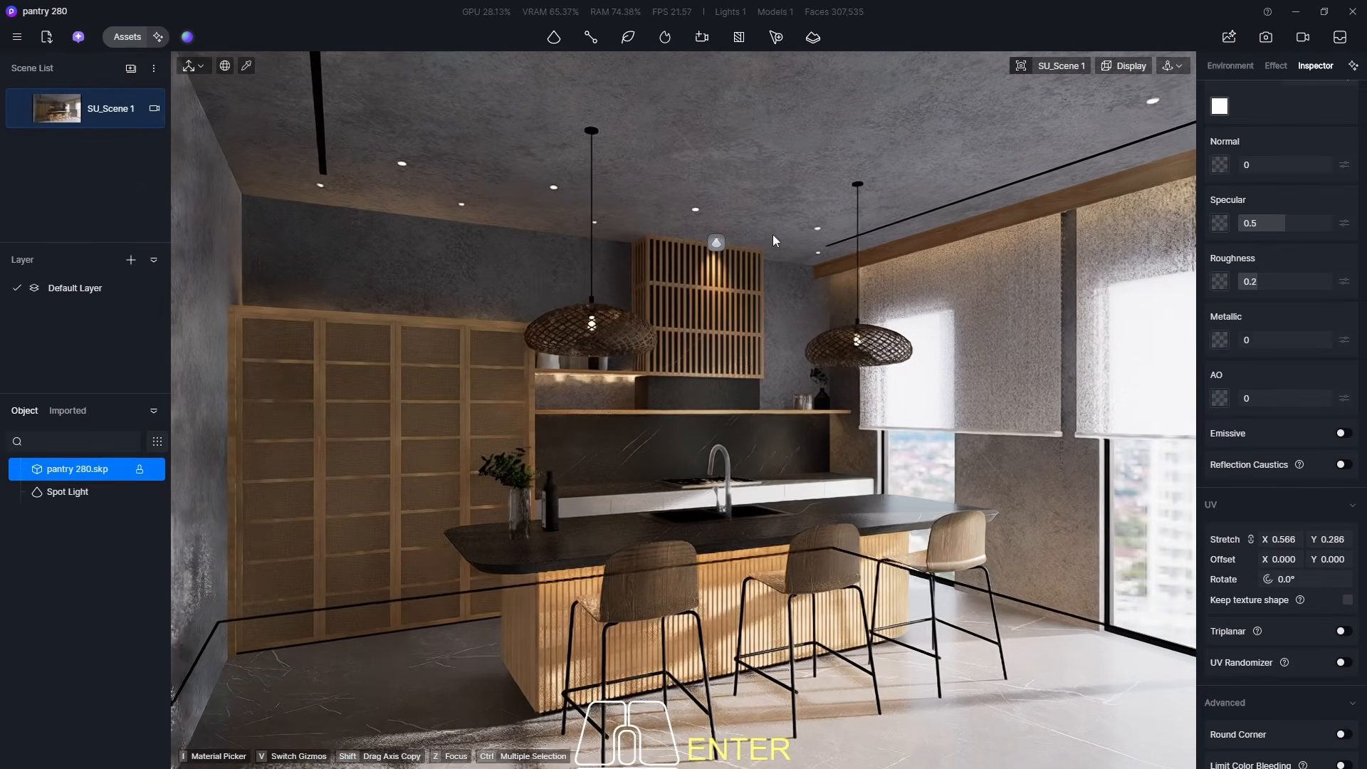
- Copy the range hood spotlight along the Y axis to Y 2767, near the downlight beside the window pelmet
{"action": "scroll", "coordinate": [746, 190], "scroll_direction": "up", "scroll_amount": 10}
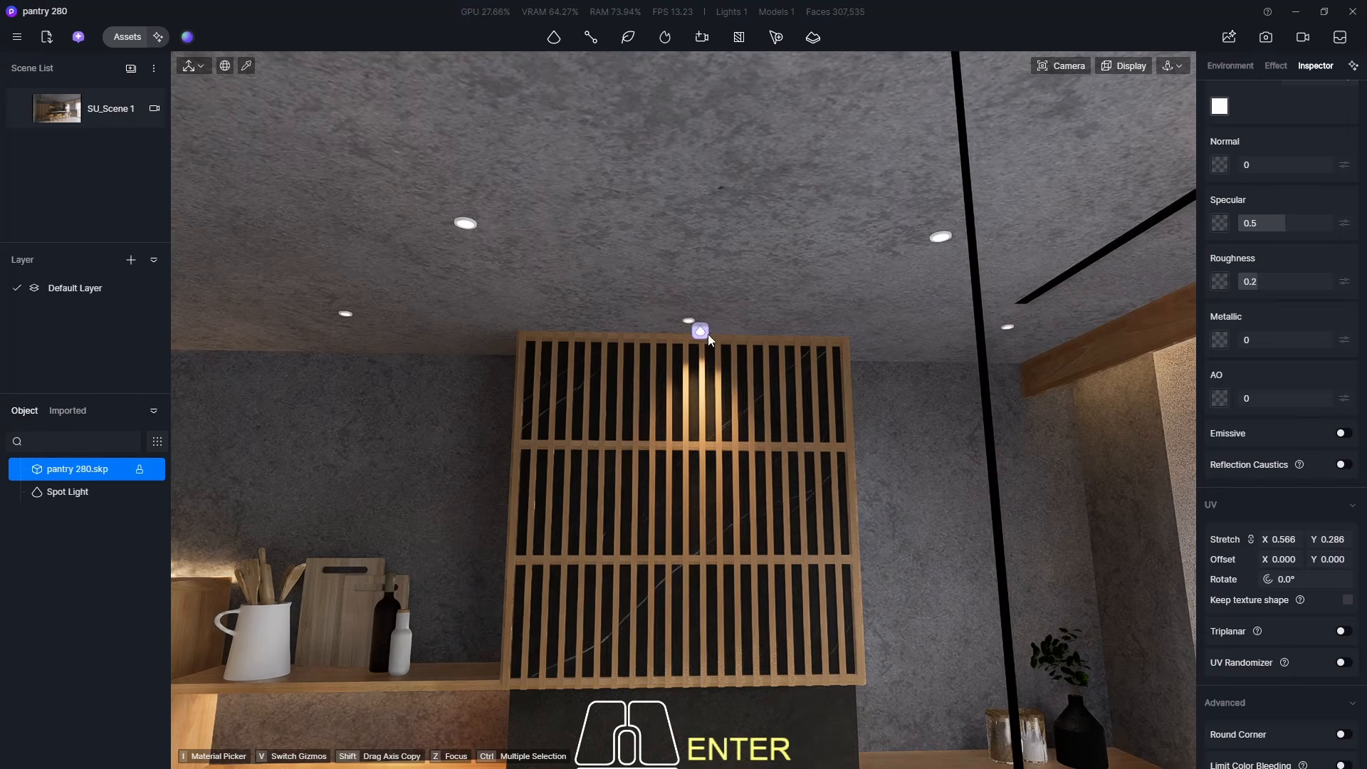
{"action": "left_click", "coordinate": [701, 332]}
{"action": "left_click_drag", "start_coordinate": [639, 332], "coordinate": [965, 365]}
{"action": "right_click_drag", "start_coordinate": [965, 364], "coordinate": [1023, 358]}
{"action": "left_click_drag", "start_coordinate": [903, 342], "coordinate": [878, 341]}
- Set the copied spotlight's Intensity to 2, return to the SU_Scene 1 view and deselect the light
{"action": "scroll", "coordinate": [840, 387], "scroll_direction": "up", "scroll_amount": 5}
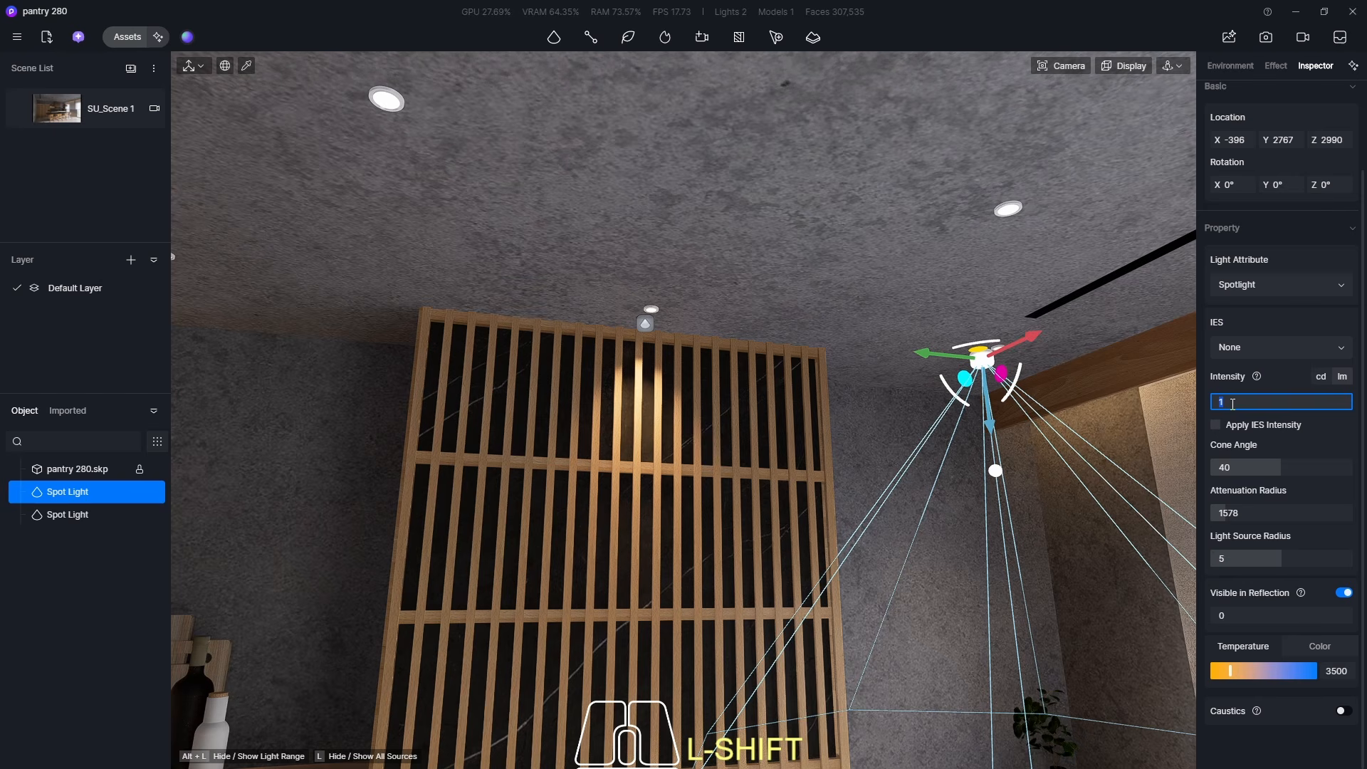
{"action": "key", "text": "Return"}
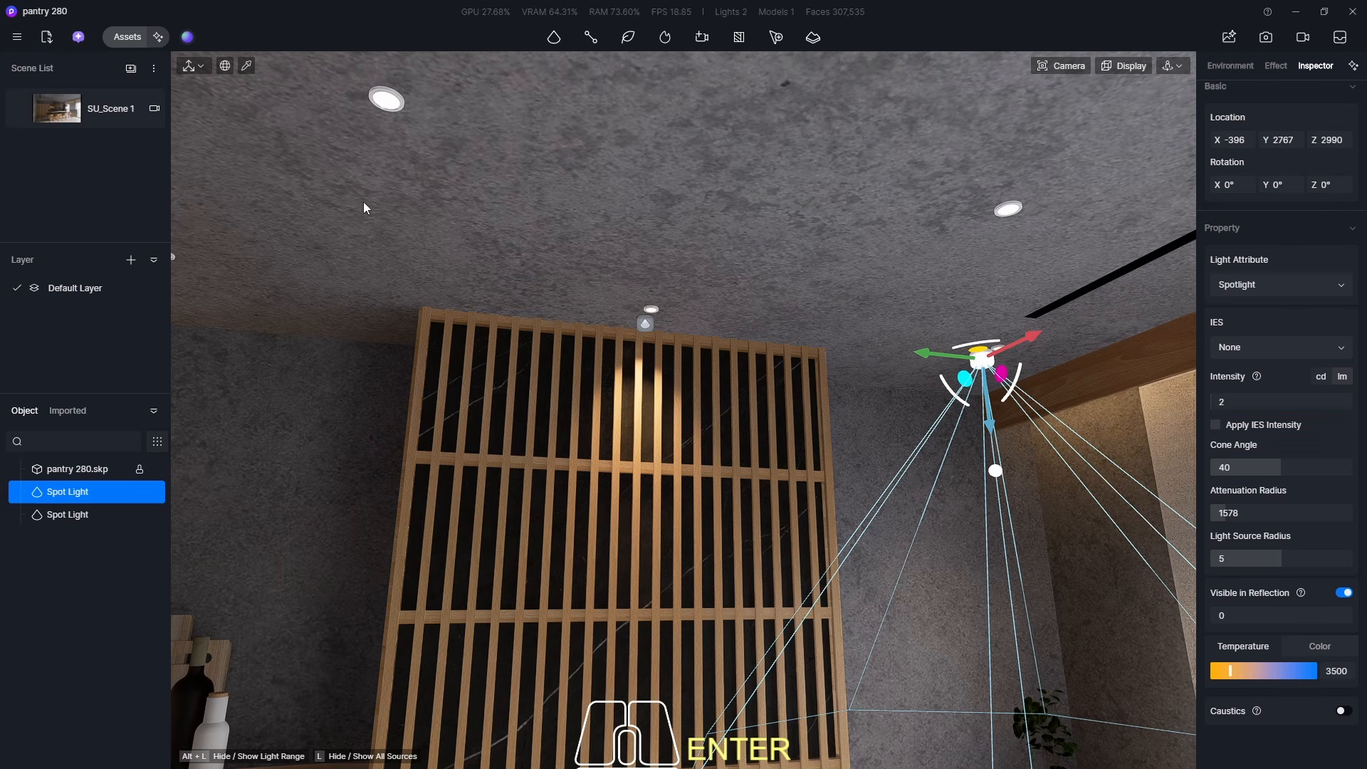
{"action": "left_click", "coordinate": [65, 122]}
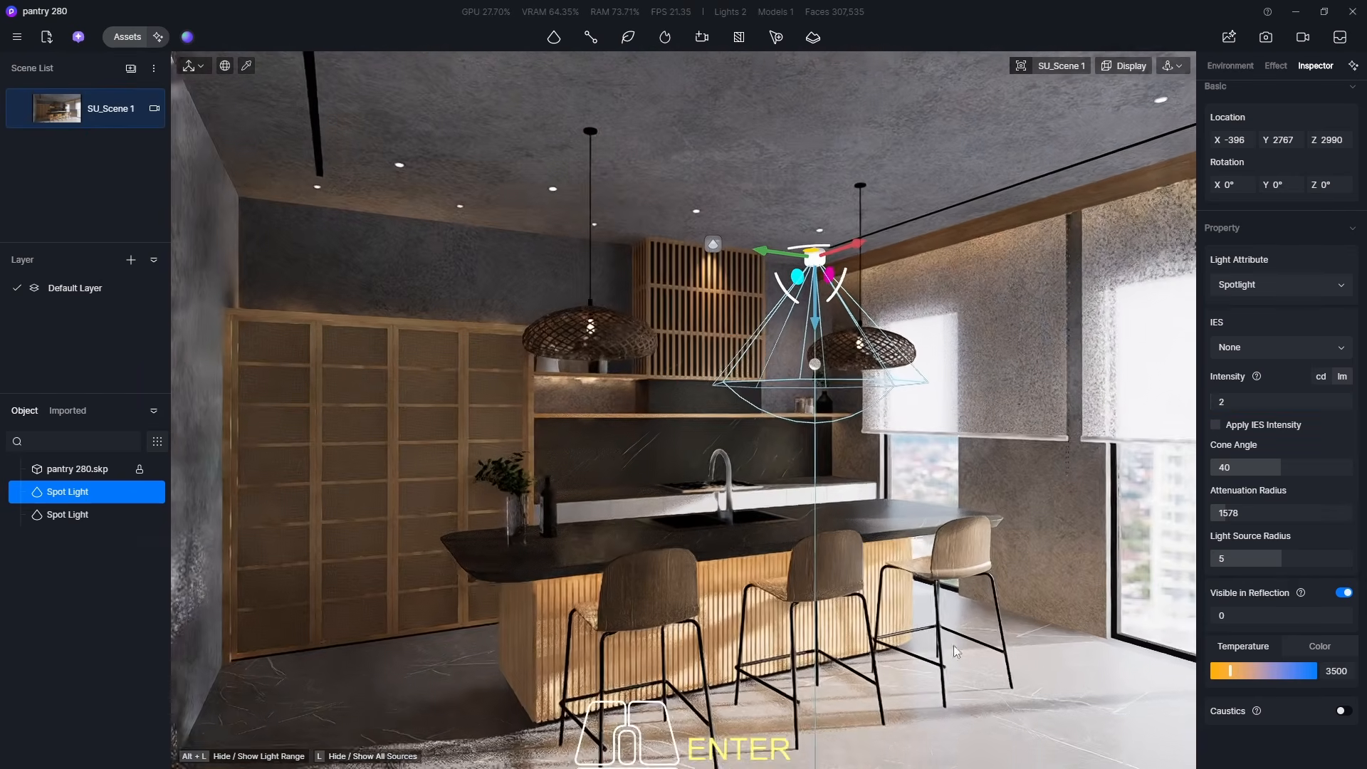
{"action": "left_click", "coordinate": [989, 740]}
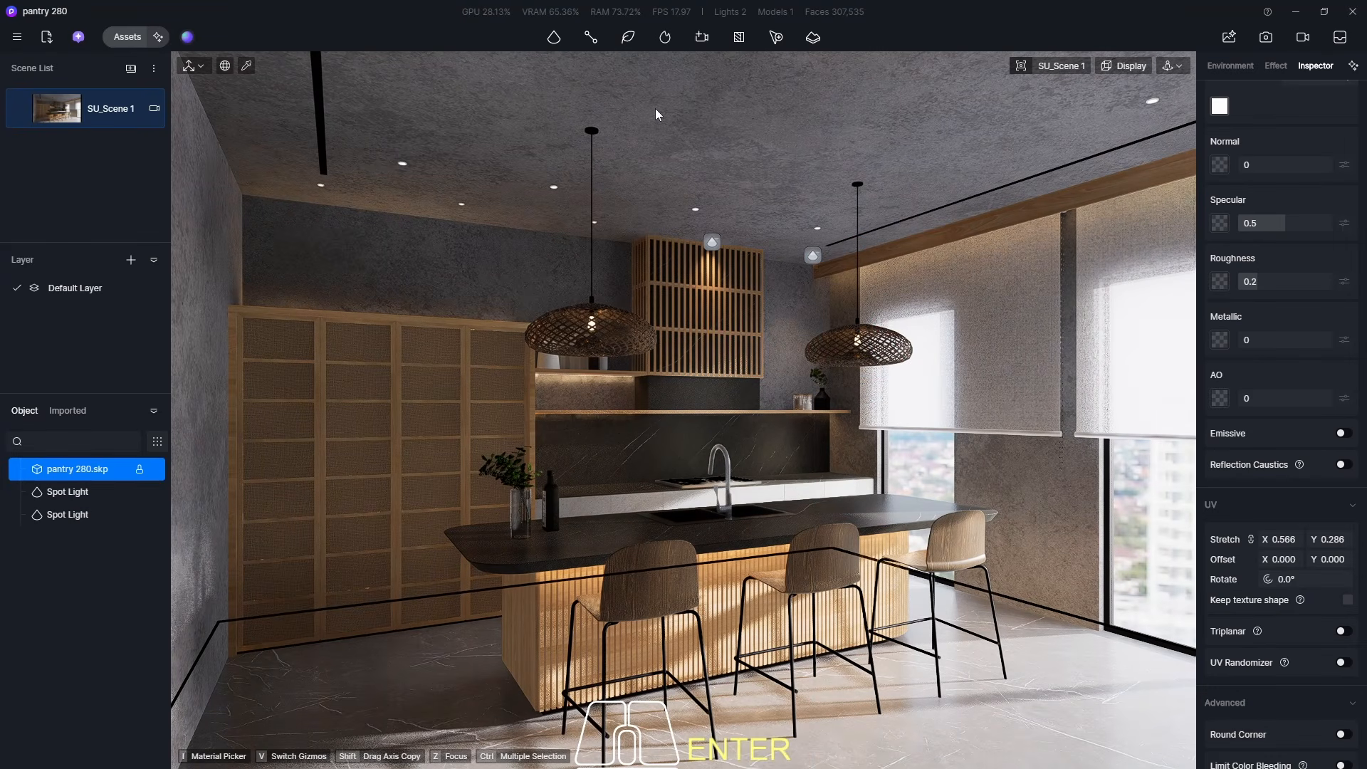
{"action": "scroll", "coordinate": [730, 212], "scroll_direction": "up", "scroll_amount": 3}
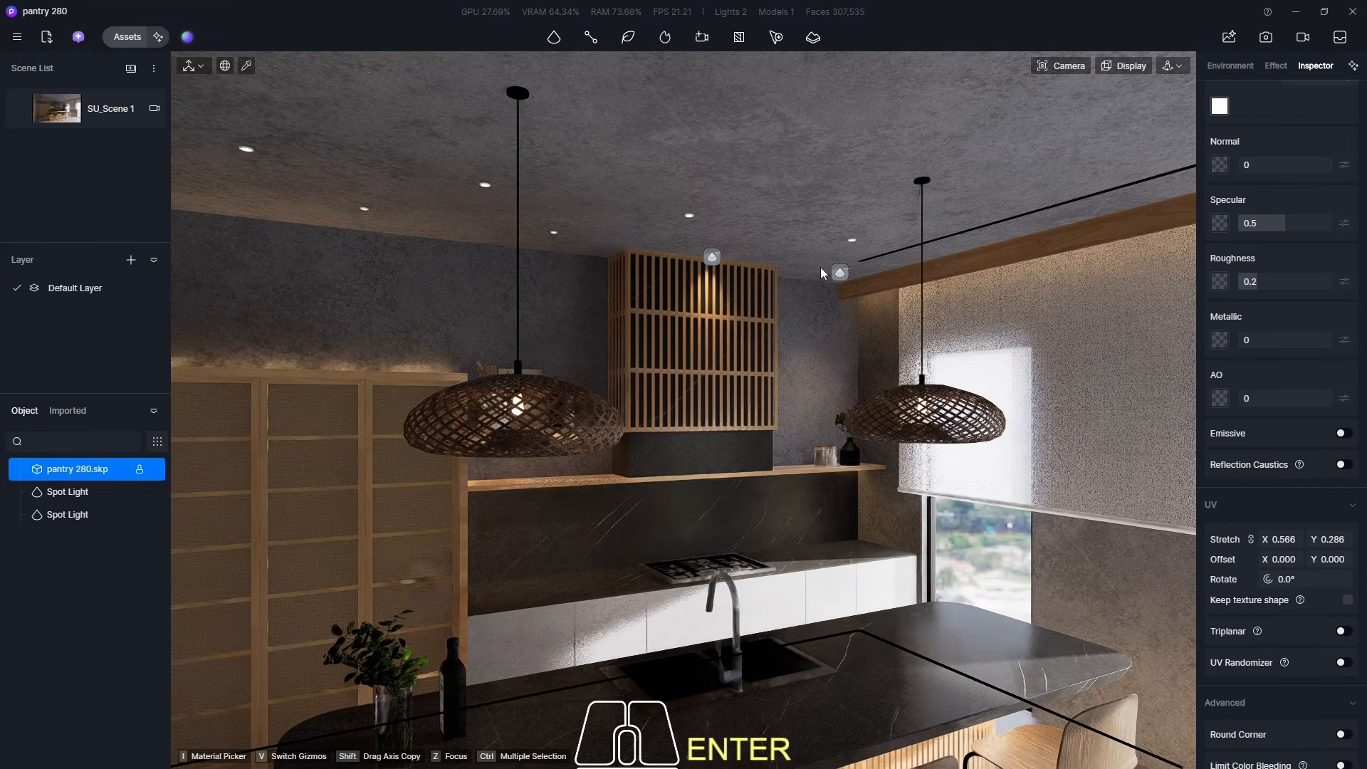
- Copy the window-side spotlight along the Y axis to Y 519, under the downlight above the open shelf beside the range hood
{"action": "left_click", "coordinate": [839, 273]}
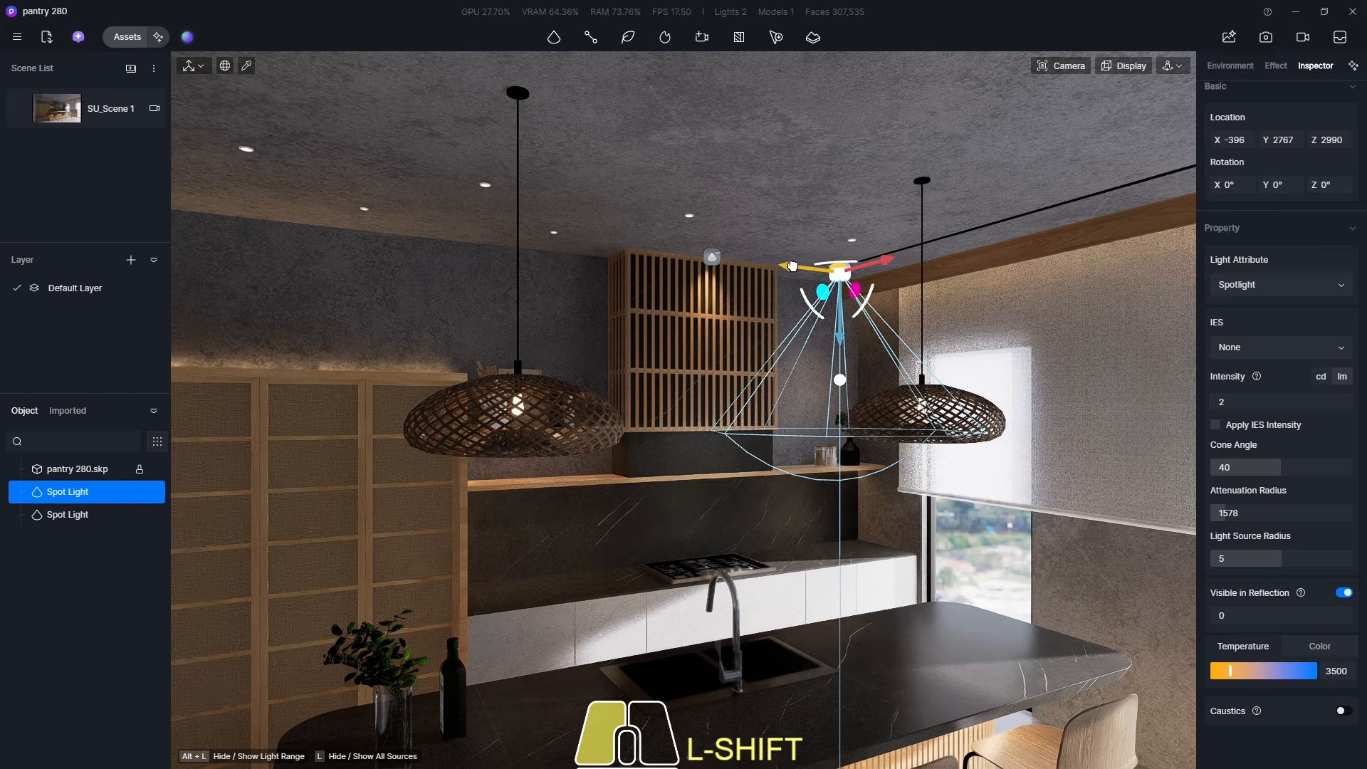
{"action": "left_click_drag", "start_coordinate": [795, 273], "coordinate": [480, 261], "text": "shift"}
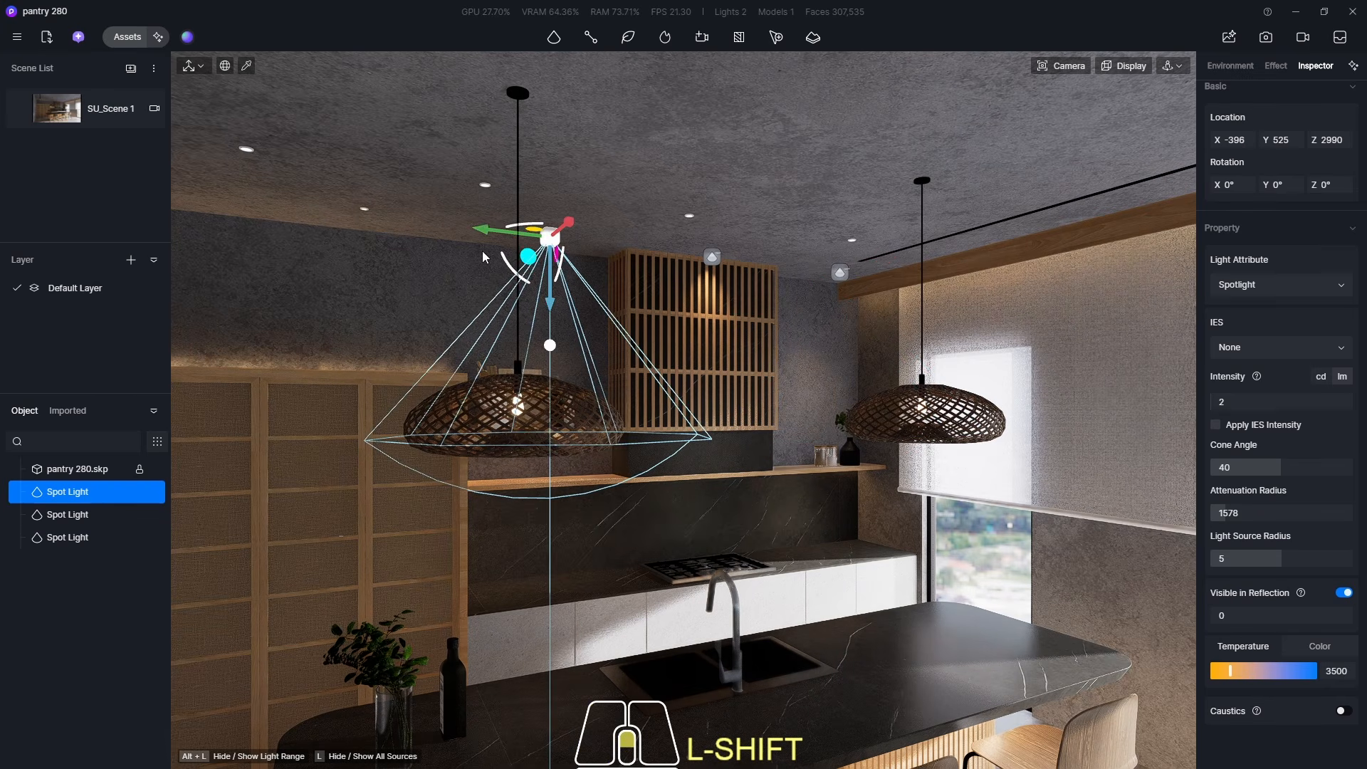
{"action": "scroll", "coordinate": [574, 228], "scroll_direction": "up", "scroll_amount": 5}
{"action": "mouse_move", "coordinate": [574, 228]}
{"action": "left_mouse_down", "text": "shift"}
{"action": "mouse_move", "coordinate": [534, 227]}
{"action": "mouse_move", "coordinate": [576, 228]}
{"action": "left_mouse_up", "text": "shift"}
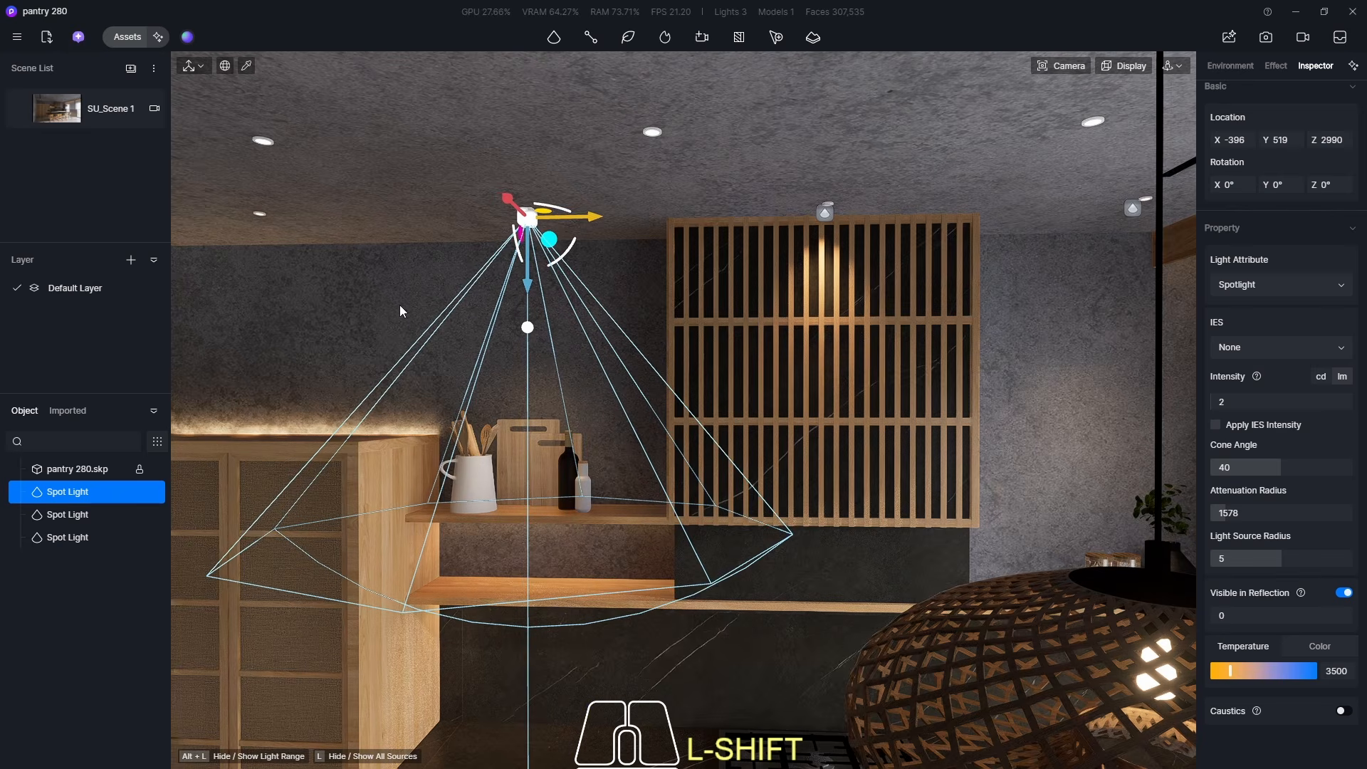
- Copy the open-shelf spotlight along the Y axis to Y -1406, under the cabinet's far-end downlight, then deselect it in the SU_Scene 1 view
{"action": "middle_click_drag", "start_coordinate": [575, 228], "coordinate": [882, 295]}
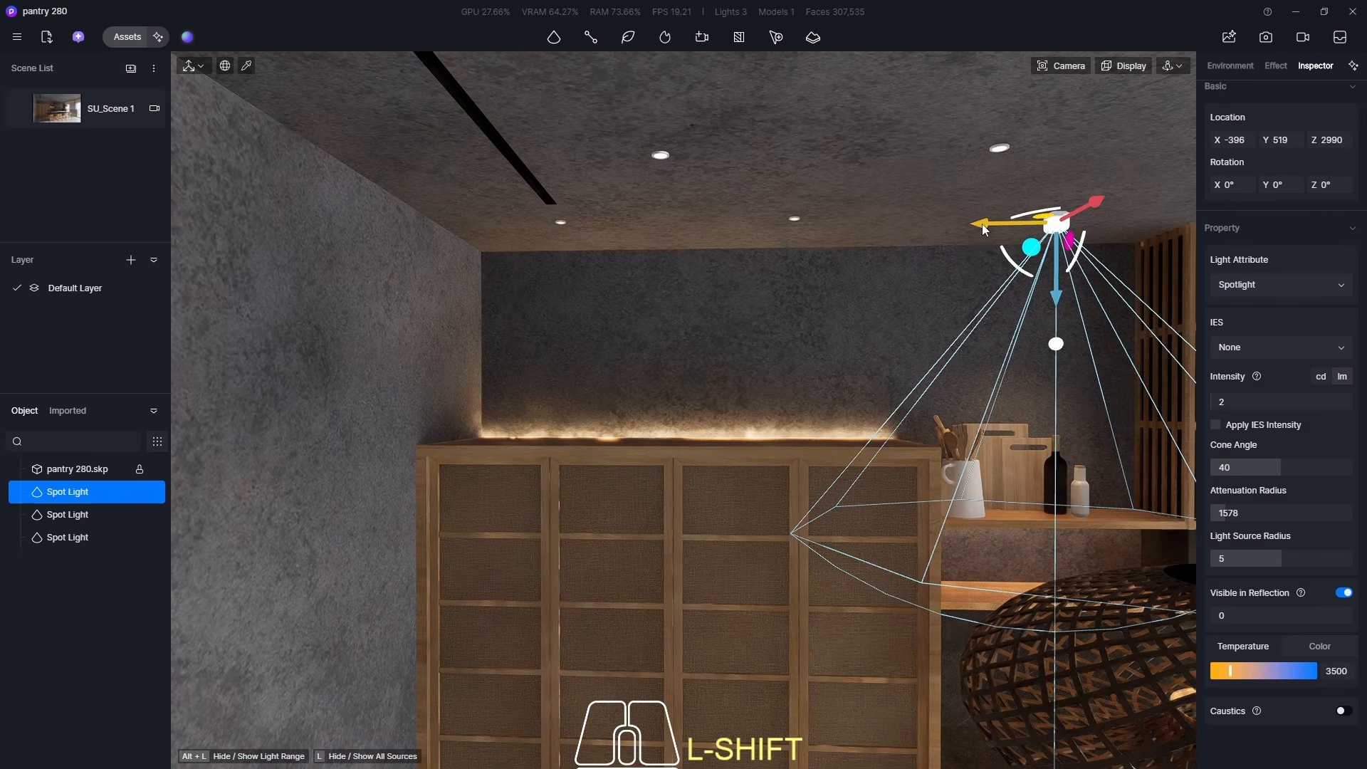
{"action": "left_click_drag", "start_coordinate": [981, 223], "coordinate": [501, 254], "text": "shift"}
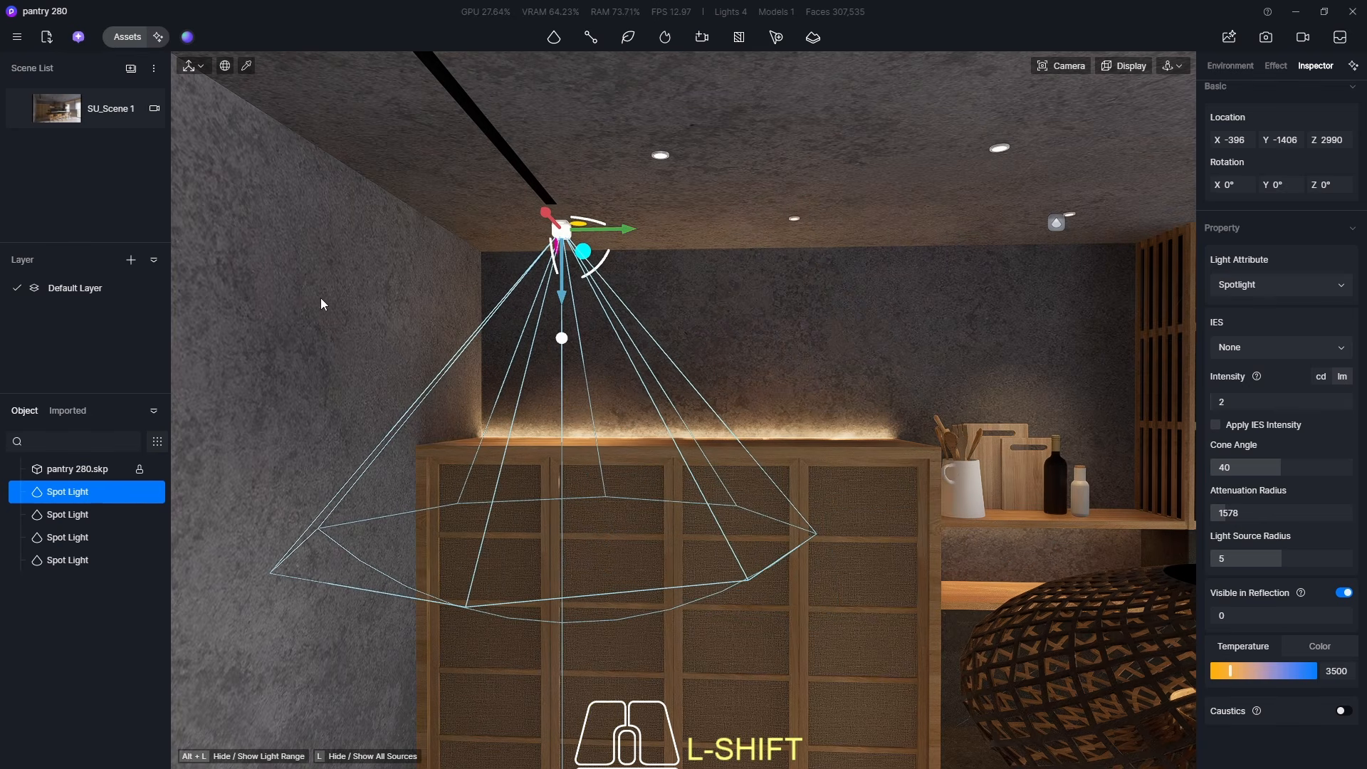
{"action": "left_click", "coordinate": [57, 111]}
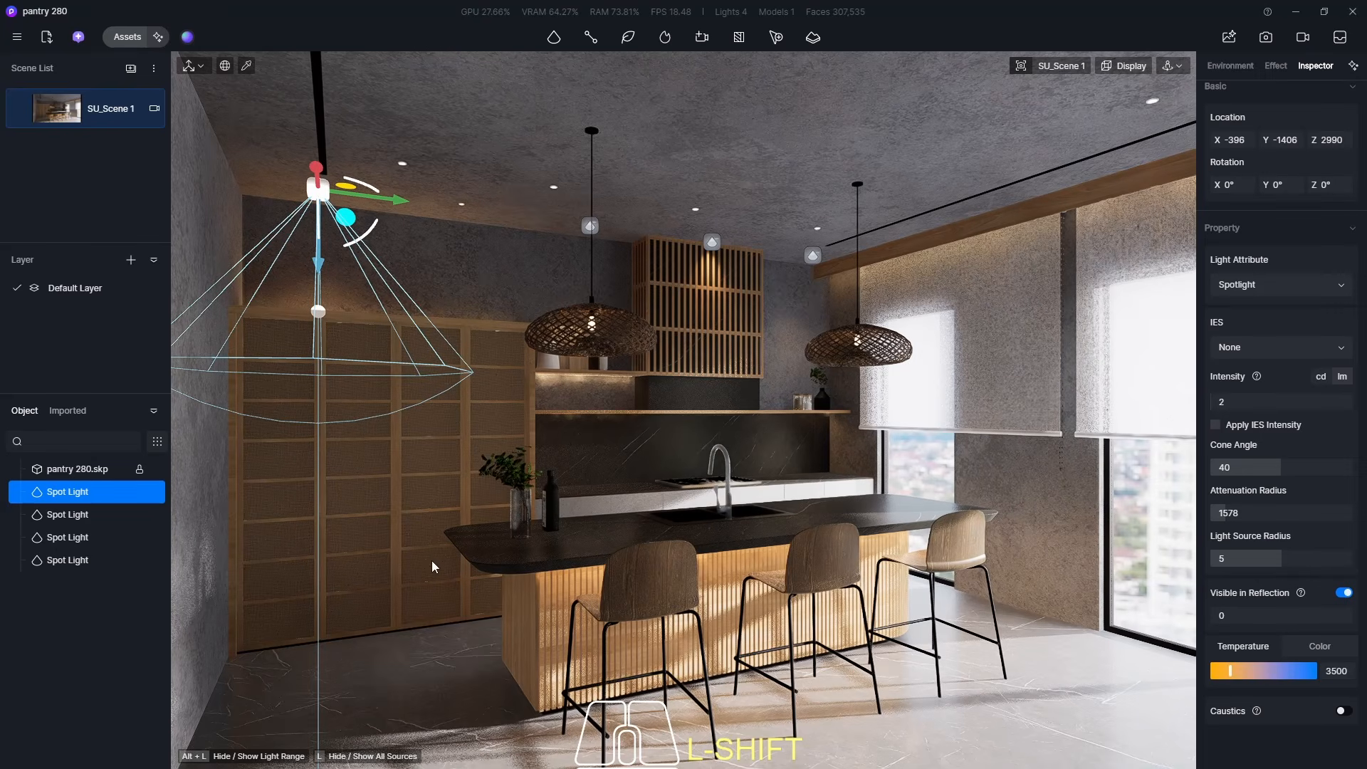
{"action": "left_click", "coordinate": [887, 741]}
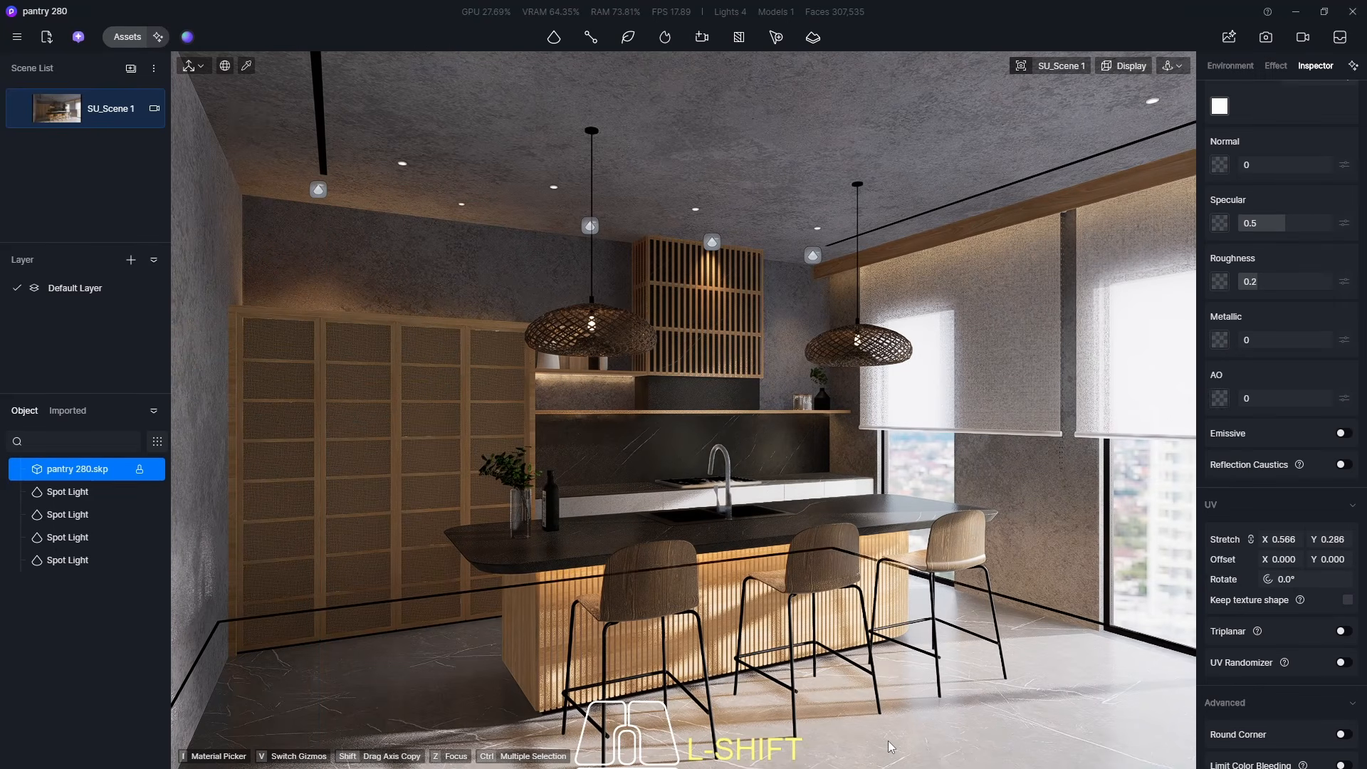
- Copy the far-end spotlight to Y -501, under the middle downlight before the tall cabinet, and deselect it in the SU_Scene 1 view
{"action": "scroll", "coordinate": [345, 188], "scroll_direction": "up", "scroll_amount": 6, "text": "shift"}
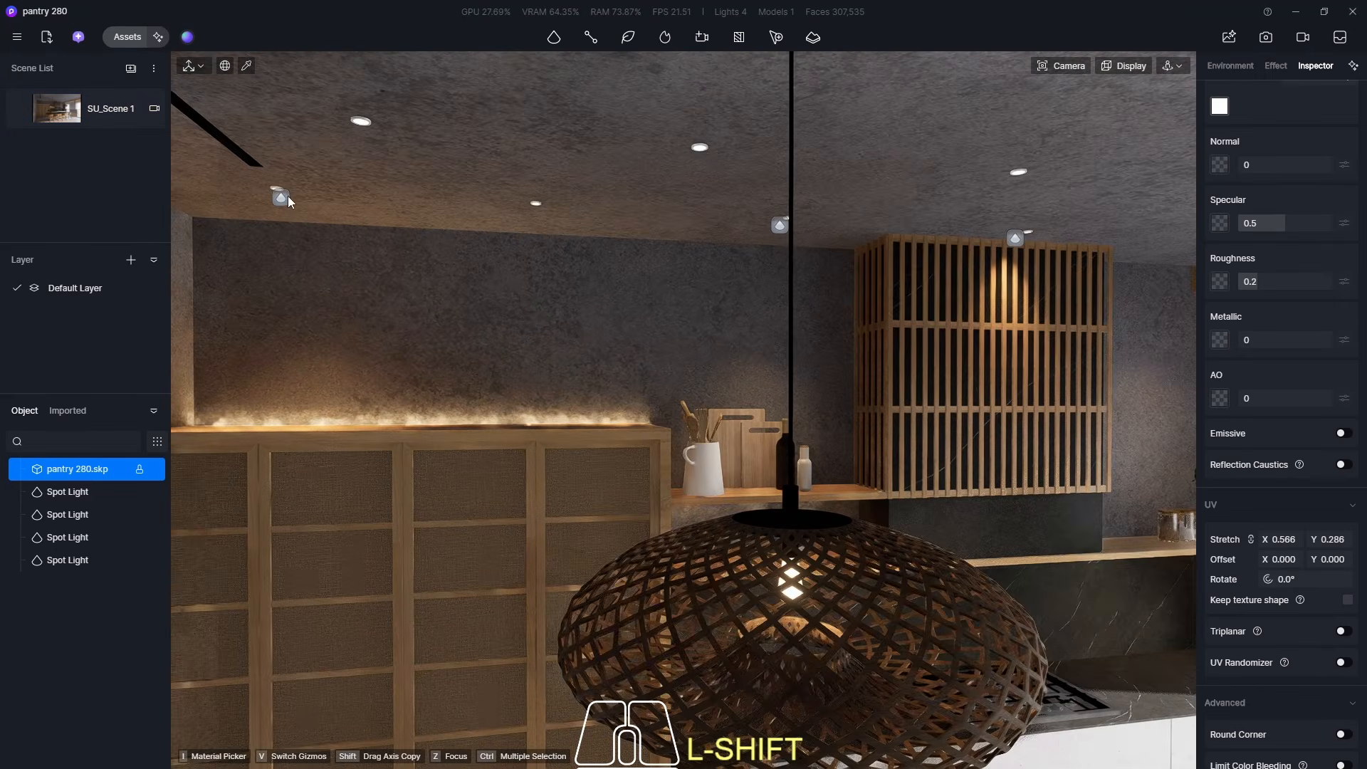
{"action": "left_click", "coordinate": [284, 198]}
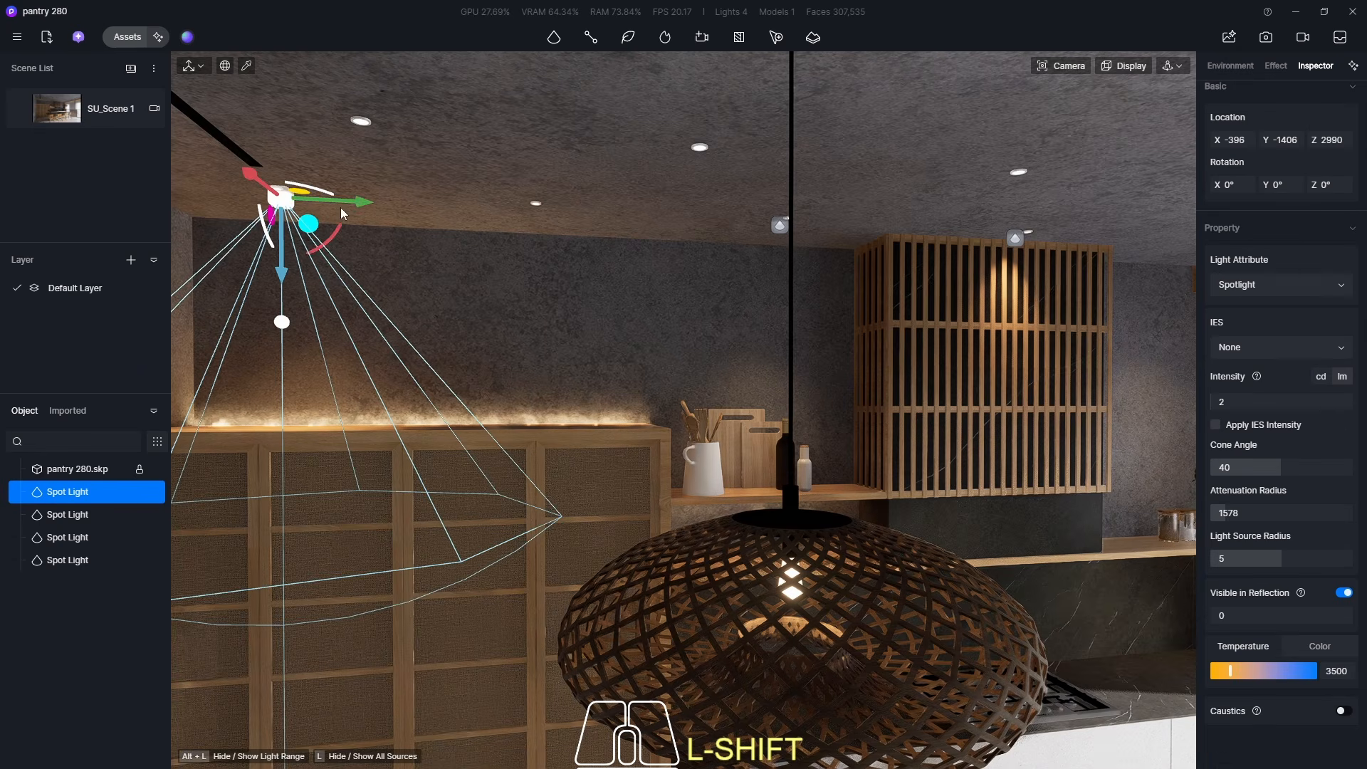
{"action": "left_click_drag", "start_coordinate": [345, 208], "coordinate": [594, 241], "text": "shift"}
{"action": "scroll", "coordinate": [362, 356], "scroll_direction": "down", "scroll_amount": 5}
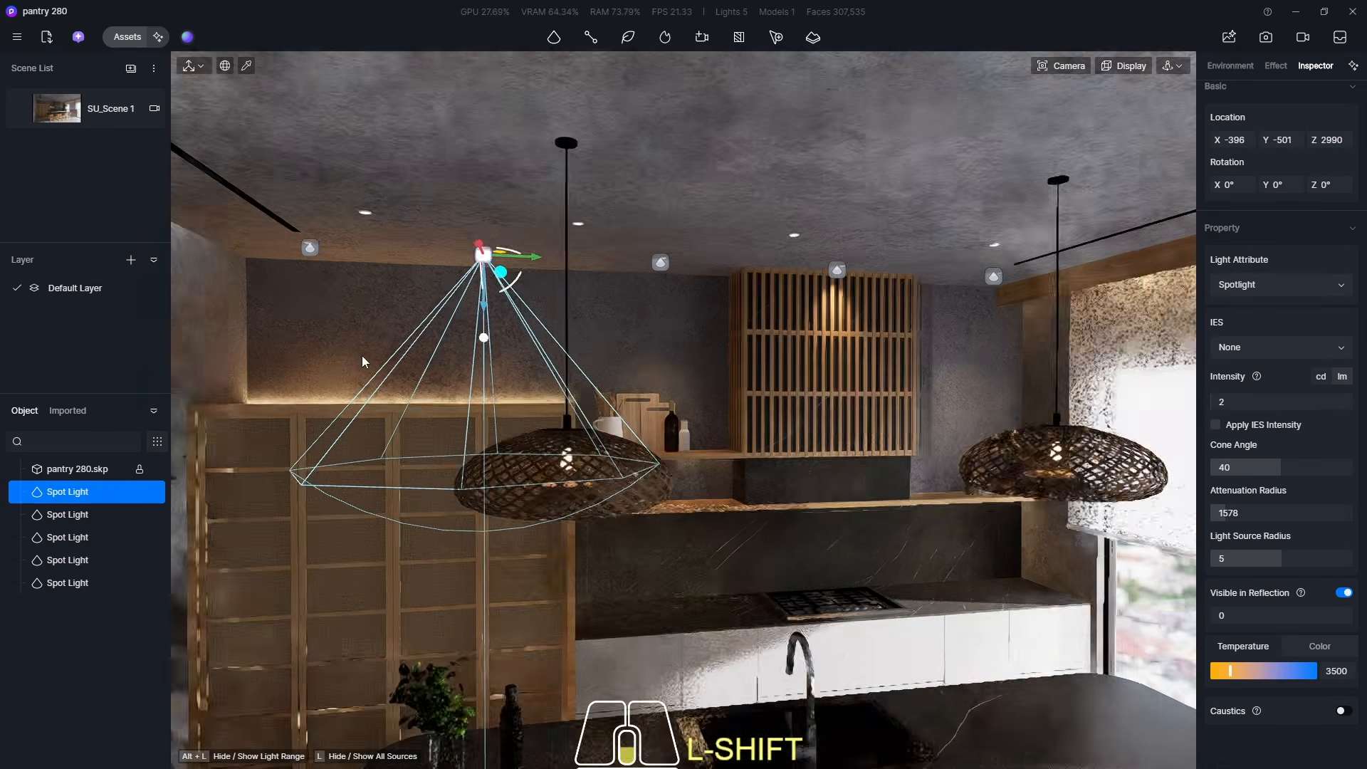
{"action": "left_click", "coordinate": [72, 115]}
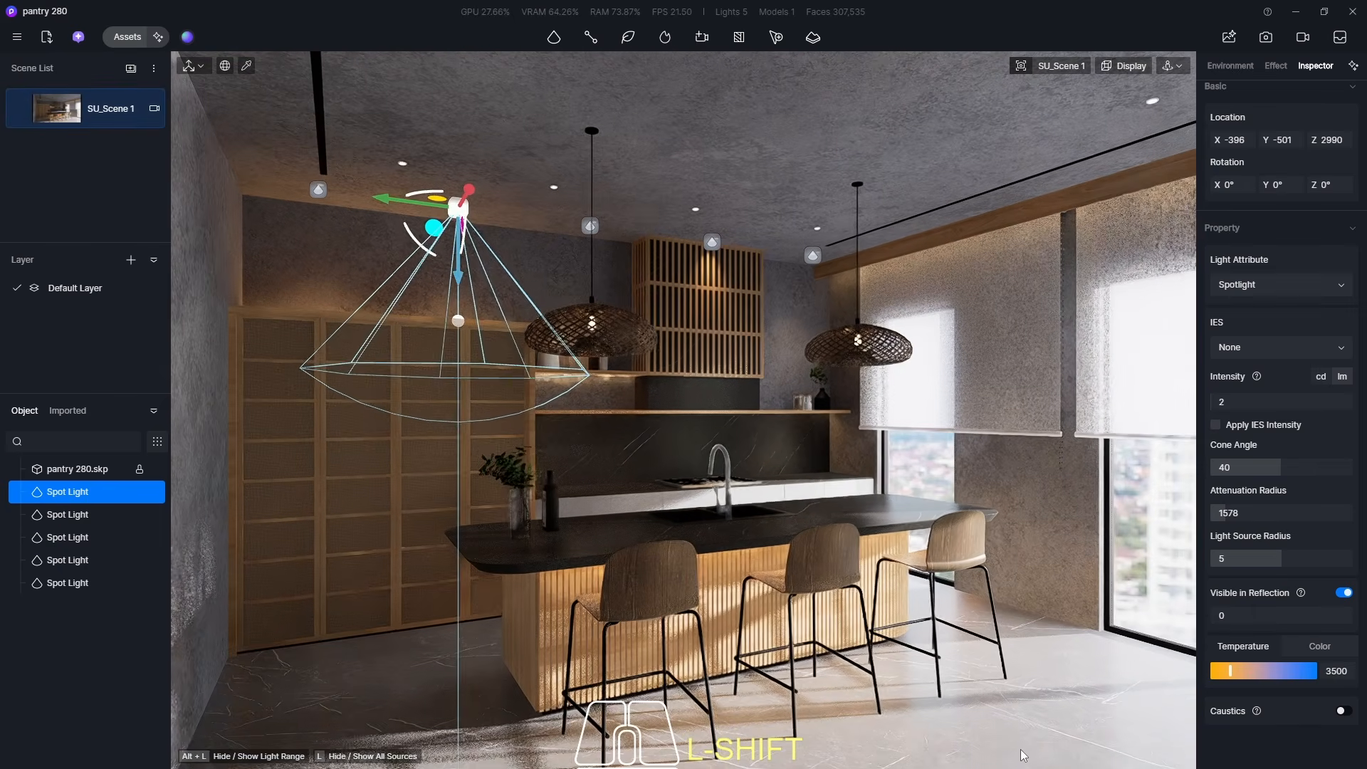
{"action": "left_click", "coordinate": [1058, 494]}
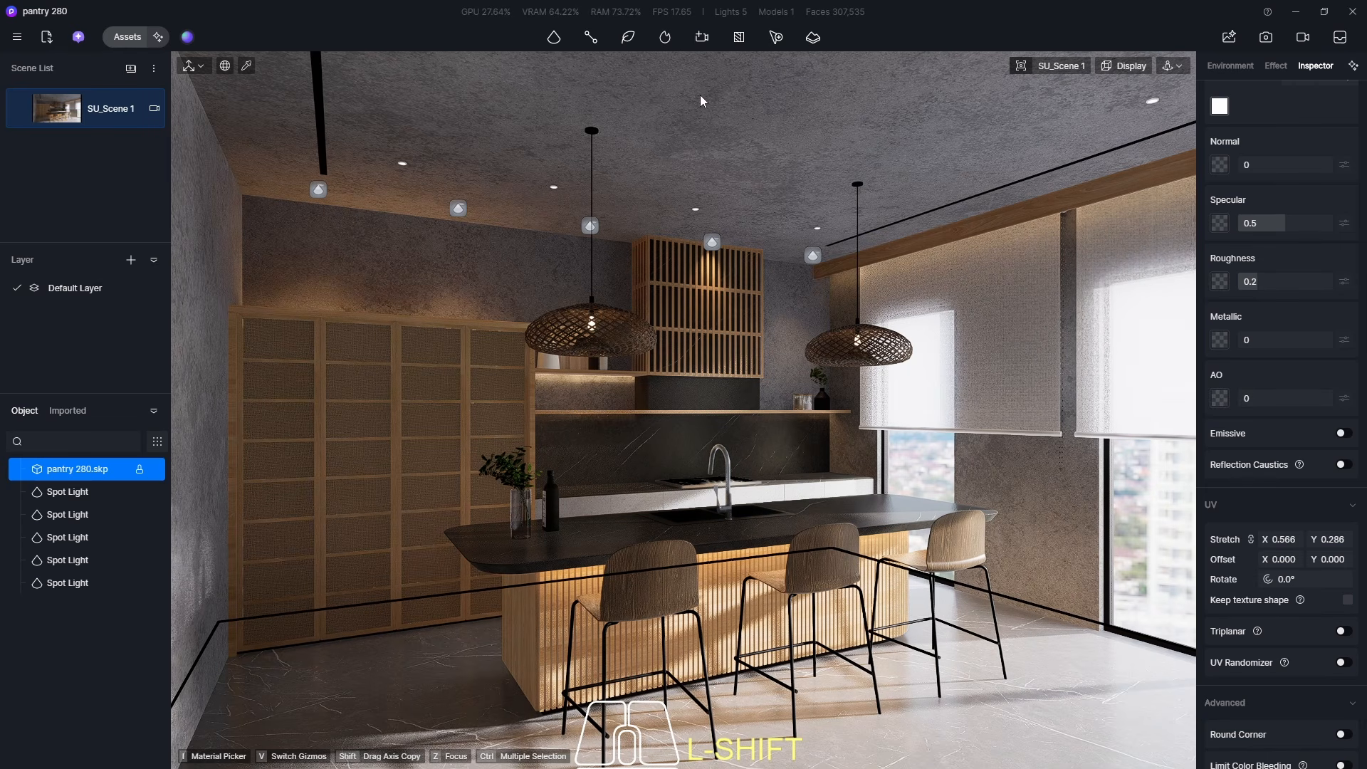
- Find Lightweight Concrete among the online Concrete materials and apply it to the ceiling and wall surface
{"action": "left_click", "coordinate": [116, 40]}
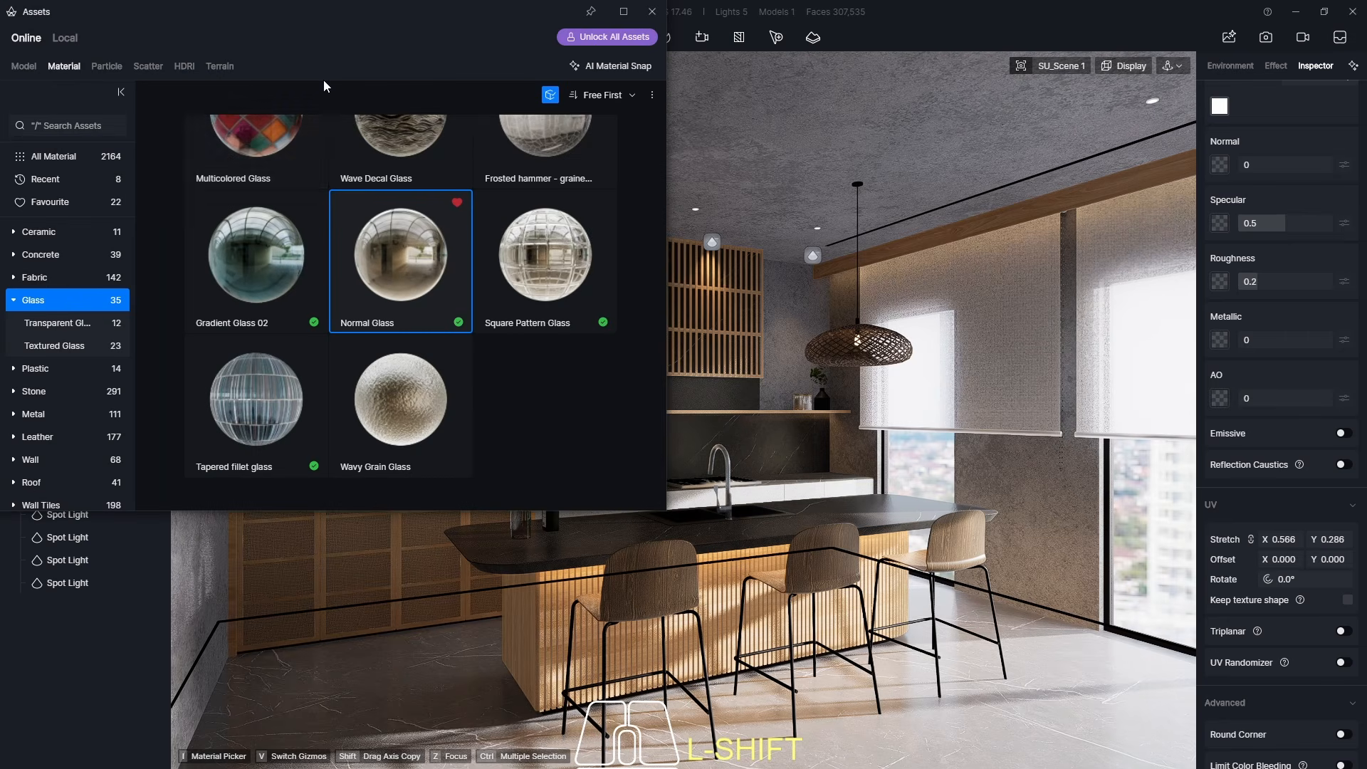
{"action": "left_click", "coordinate": [48, 258]}
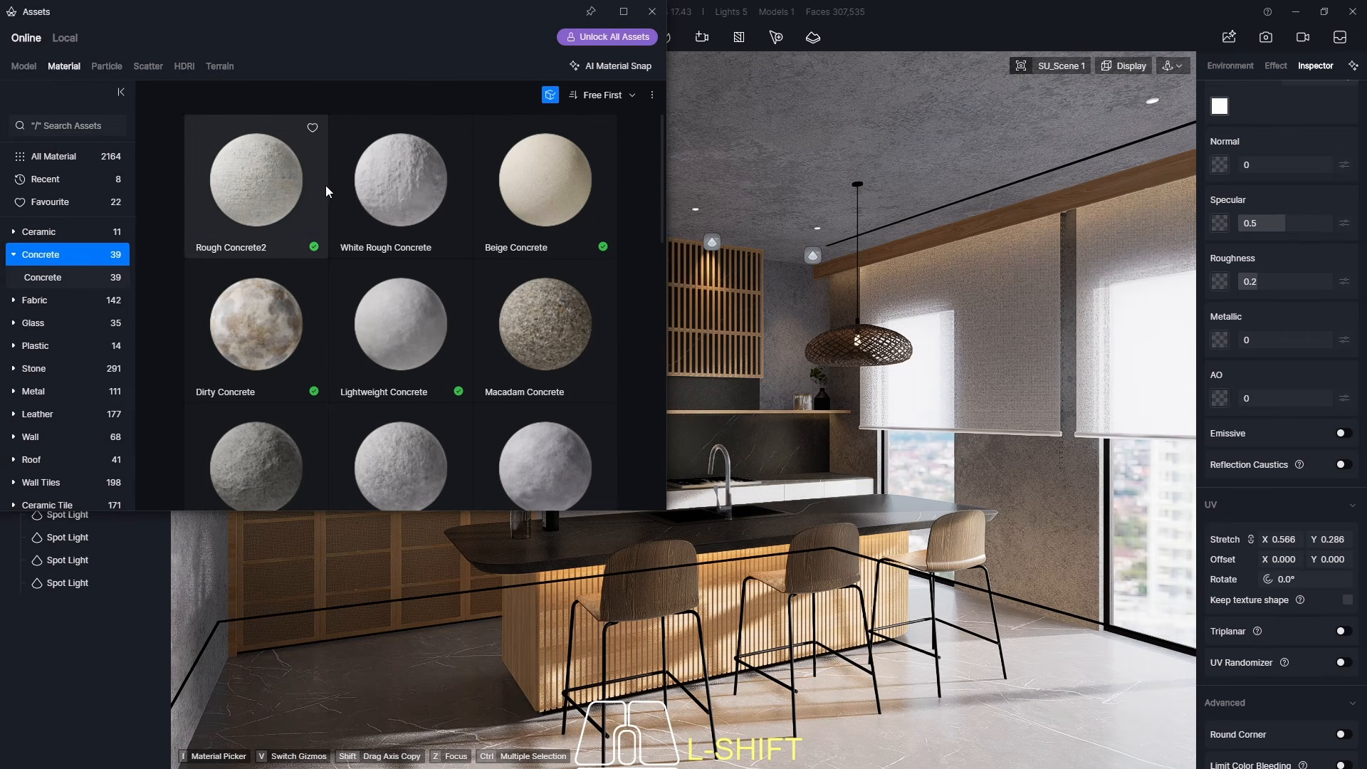
{"action": "scroll", "coordinate": [323, 195], "scroll_direction": "down", "scroll_amount": 8}
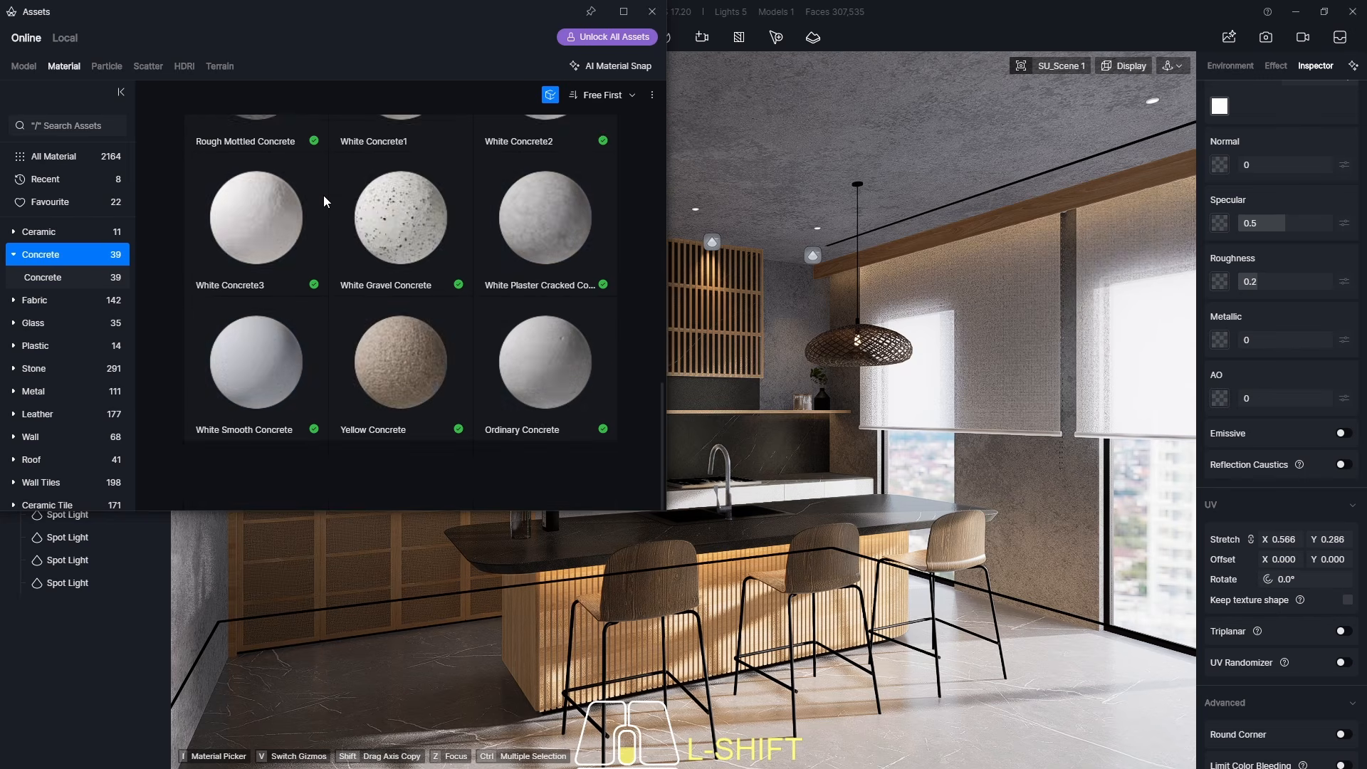
{"action": "scroll", "coordinate": [323, 196], "scroll_direction": "up", "scroll_amount": 5}
{"action": "scroll", "coordinate": [324, 195], "scroll_direction": "up", "scroll_amount": 3}
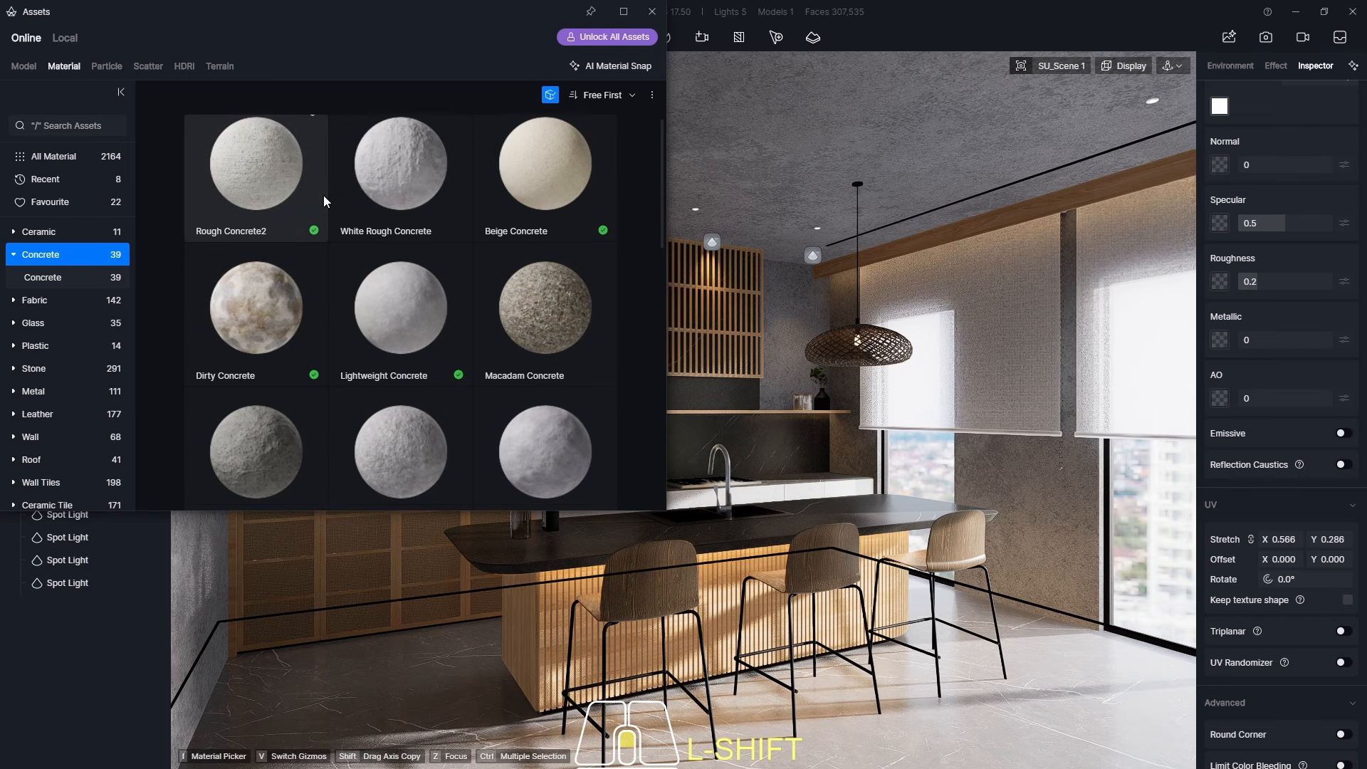
{"action": "scroll", "coordinate": [323, 195], "scroll_direction": "down", "scroll_amount": 6}
{"action": "scroll", "coordinate": [323, 200], "scroll_direction": "down", "scroll_amount": 1}
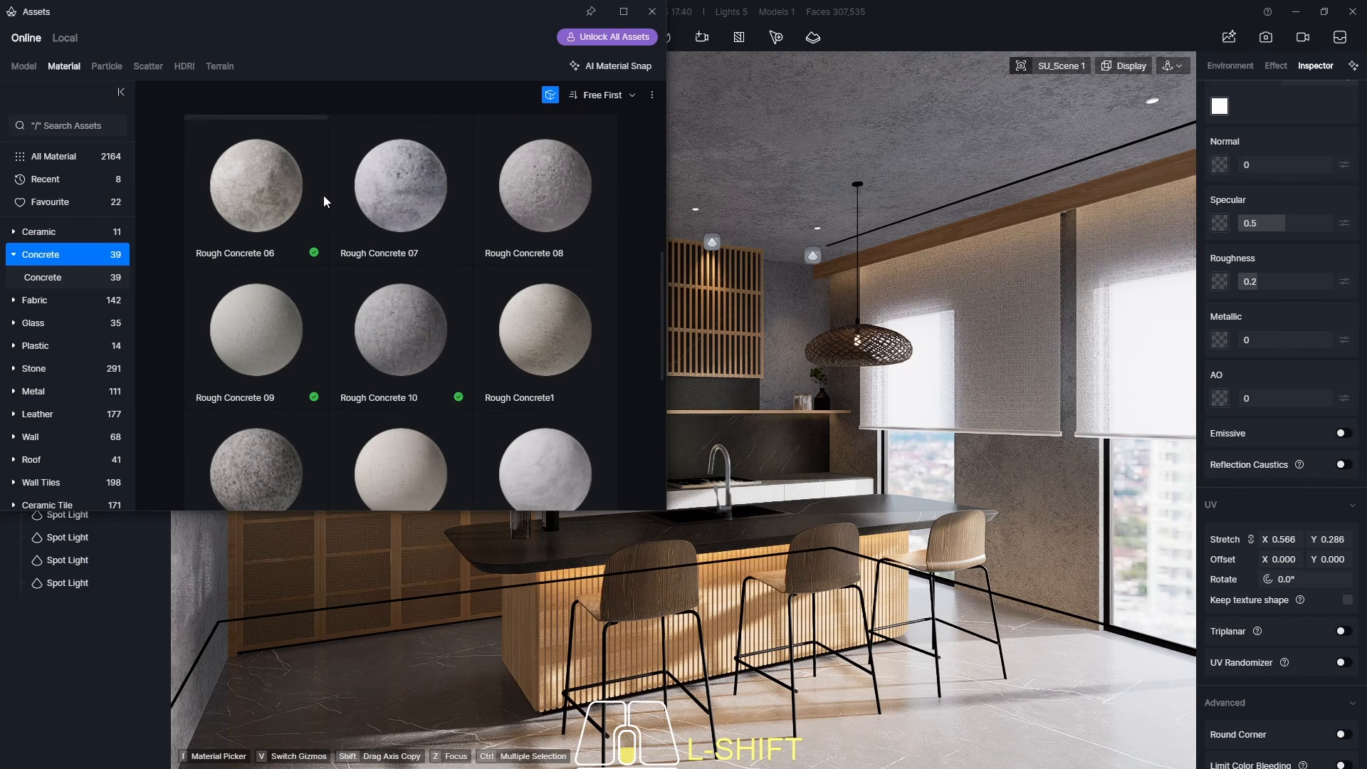
{"action": "scroll", "coordinate": [329, 264], "scroll_direction": "down", "scroll_amount": 1}
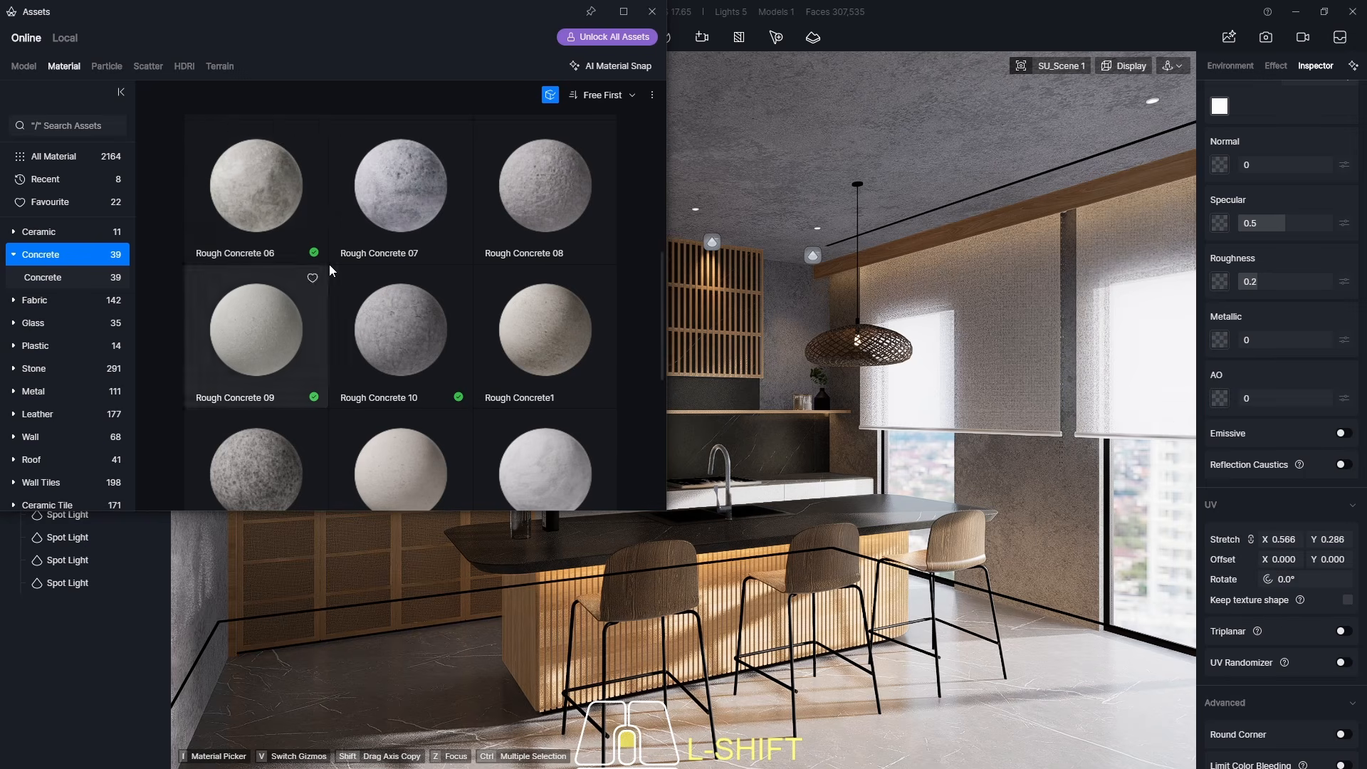
{"action": "scroll", "coordinate": [330, 263], "scroll_direction": "up", "scroll_amount": 8}
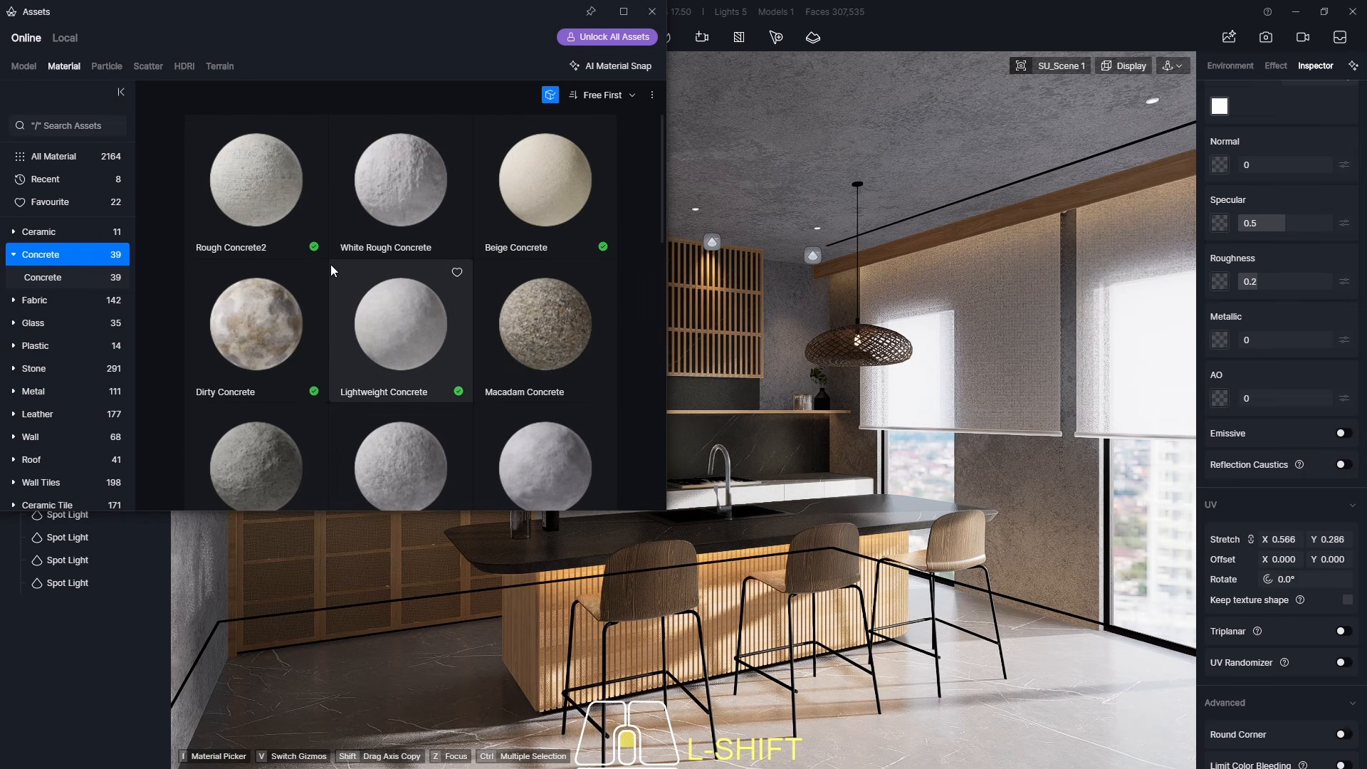
{"action": "left_click", "coordinate": [429, 320]}
{"action": "left_click", "coordinate": [651, 10]}
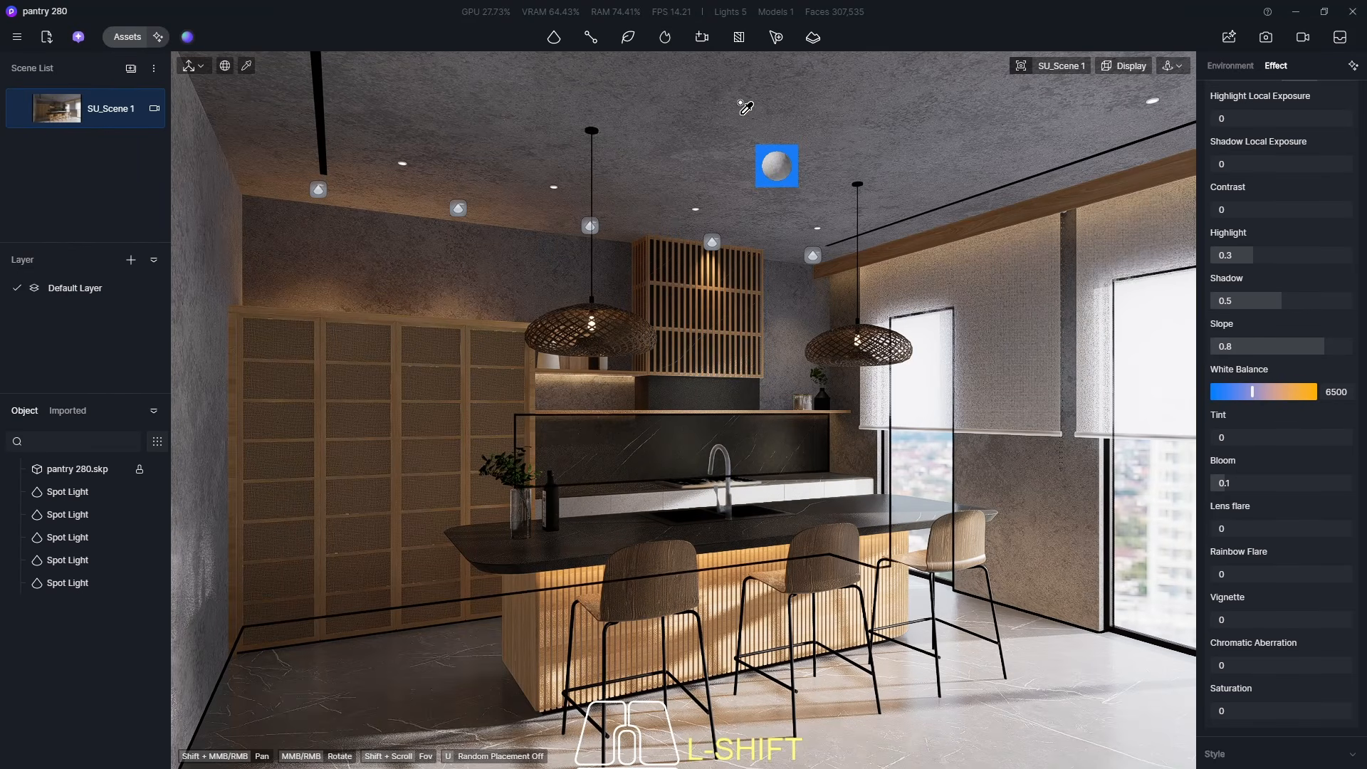
{"action": "left_click", "coordinate": [744, 107]}
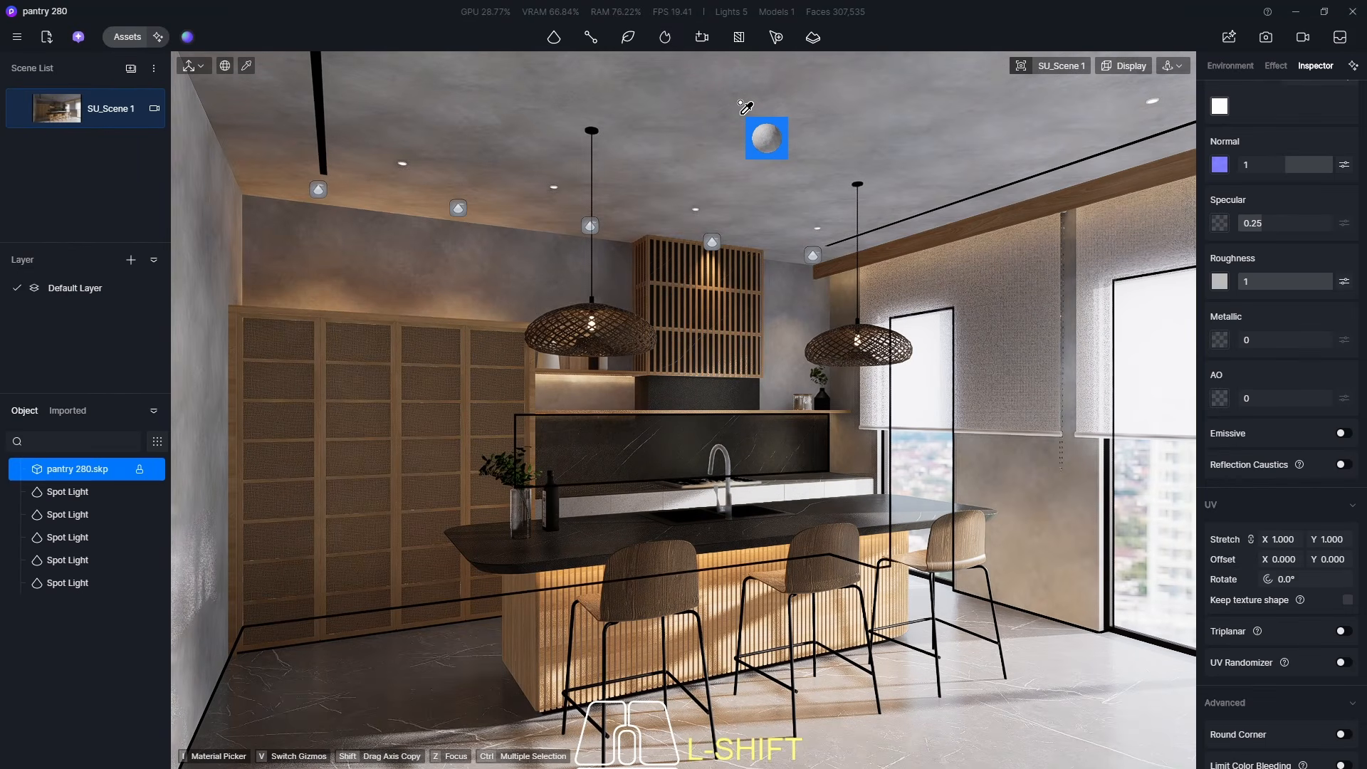
- Examine the concrete finish on the wall between the windows up close and from farther back, then return to the SU_Scene 1 view
{"action": "left_click", "coordinate": [1025, 235]}
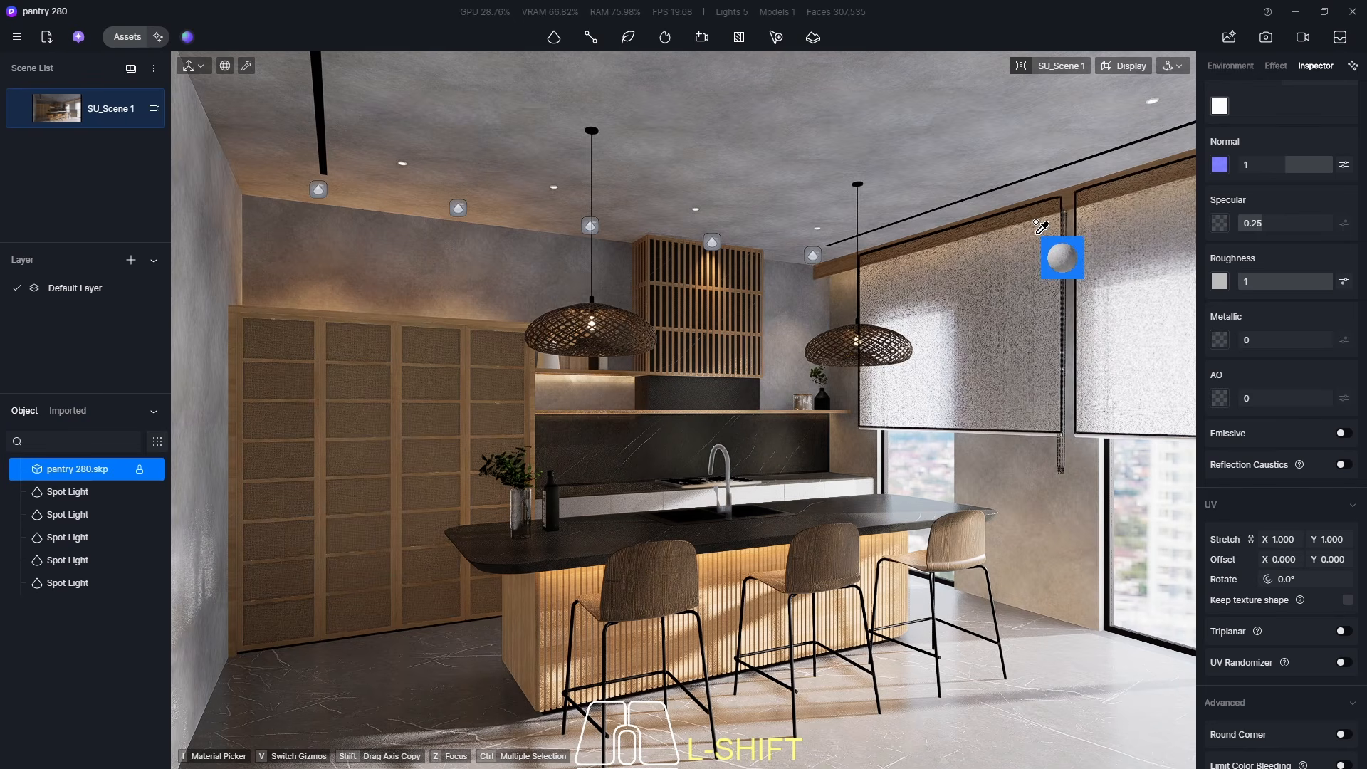
{"action": "left_click", "coordinate": [1089, 211]}
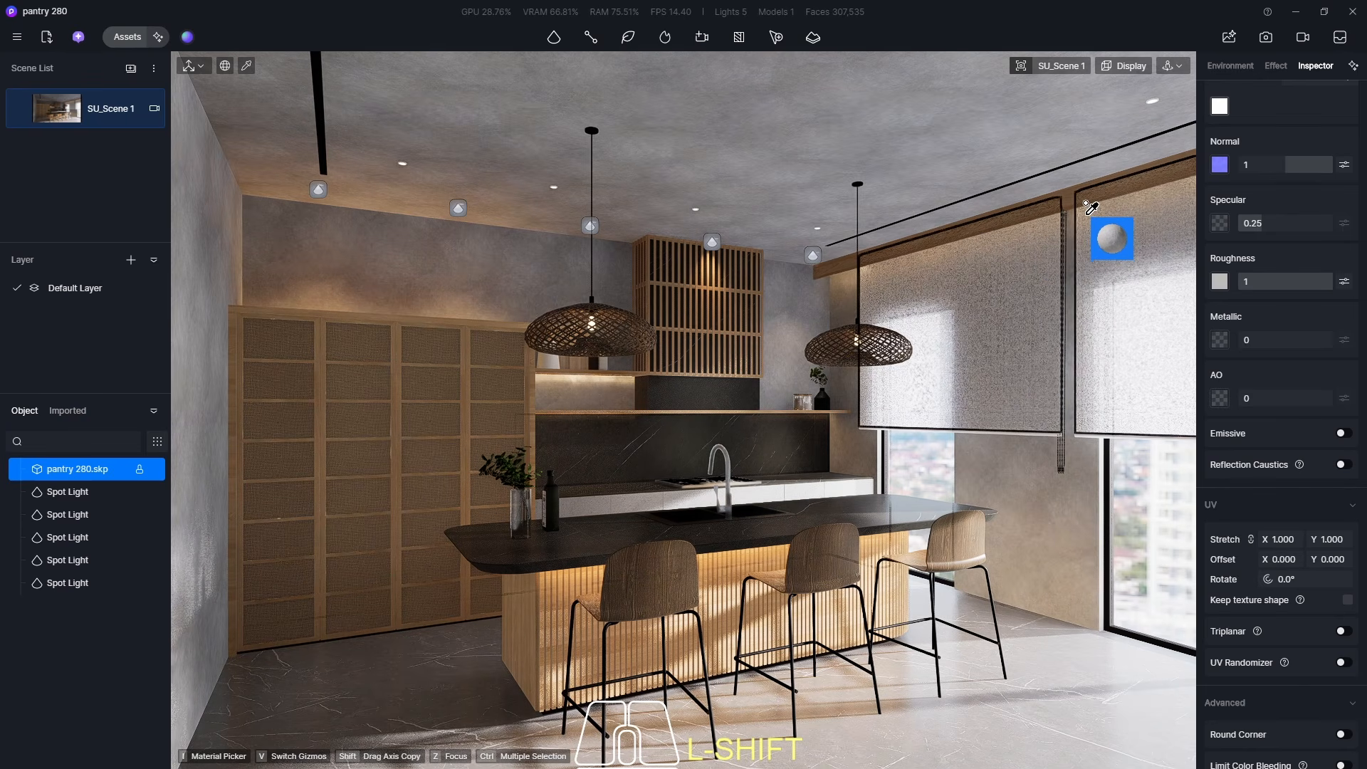
{"action": "scroll", "coordinate": [1088, 578], "scroll_direction": "up", "scroll_amount": 5}
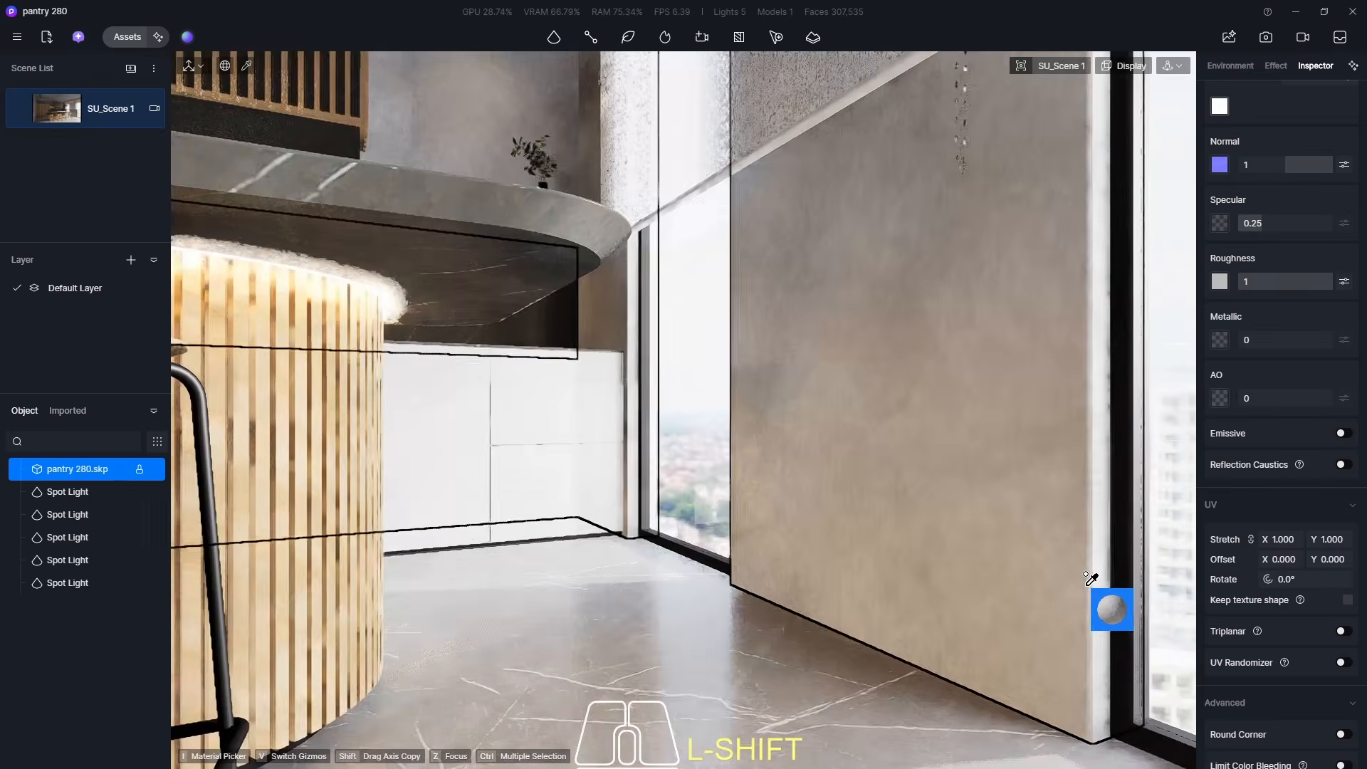
{"action": "middle_click_drag", "start_coordinate": [838, 567], "coordinate": [835, 567]}
{"action": "scroll", "coordinate": [833, 544], "scroll_direction": "down", "scroll_amount": 6}
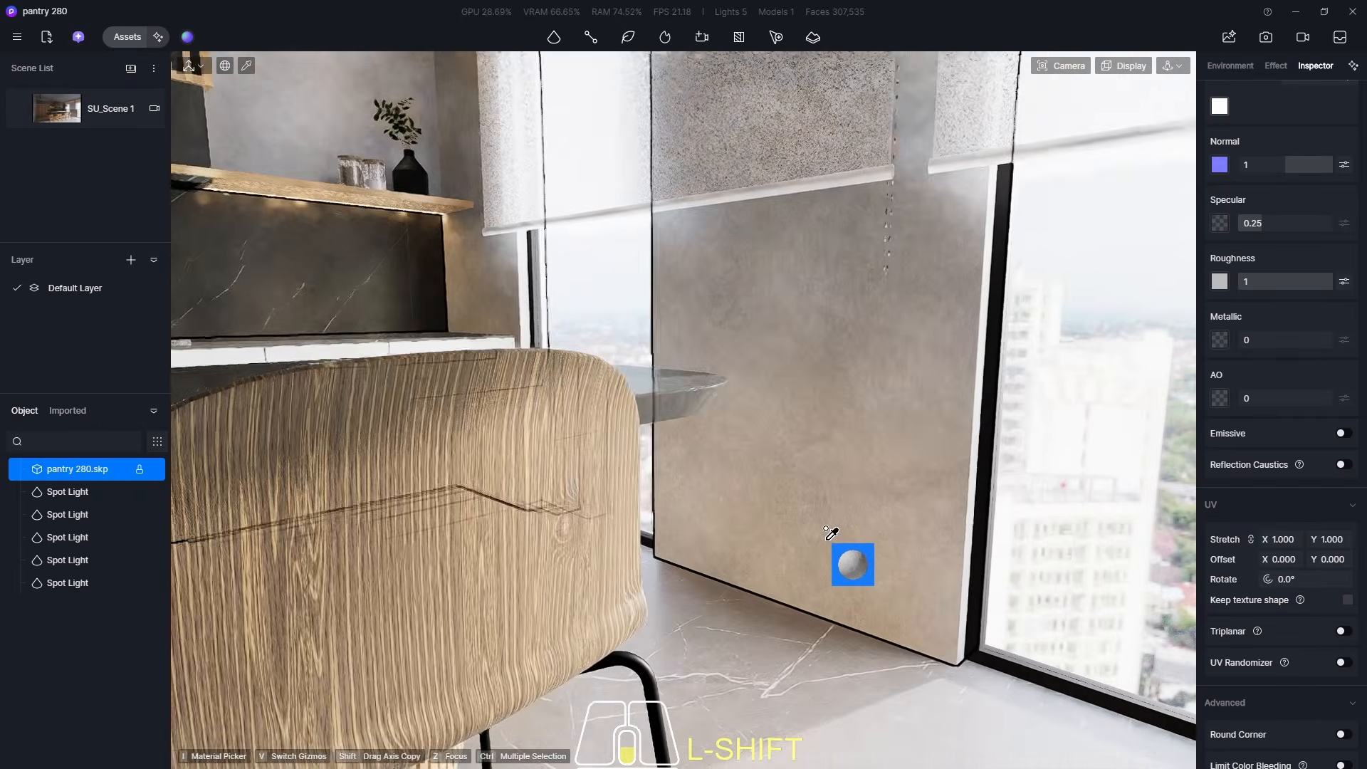
{"action": "scroll", "coordinate": [829, 531], "scroll_direction": "down", "scroll_amount": 8}
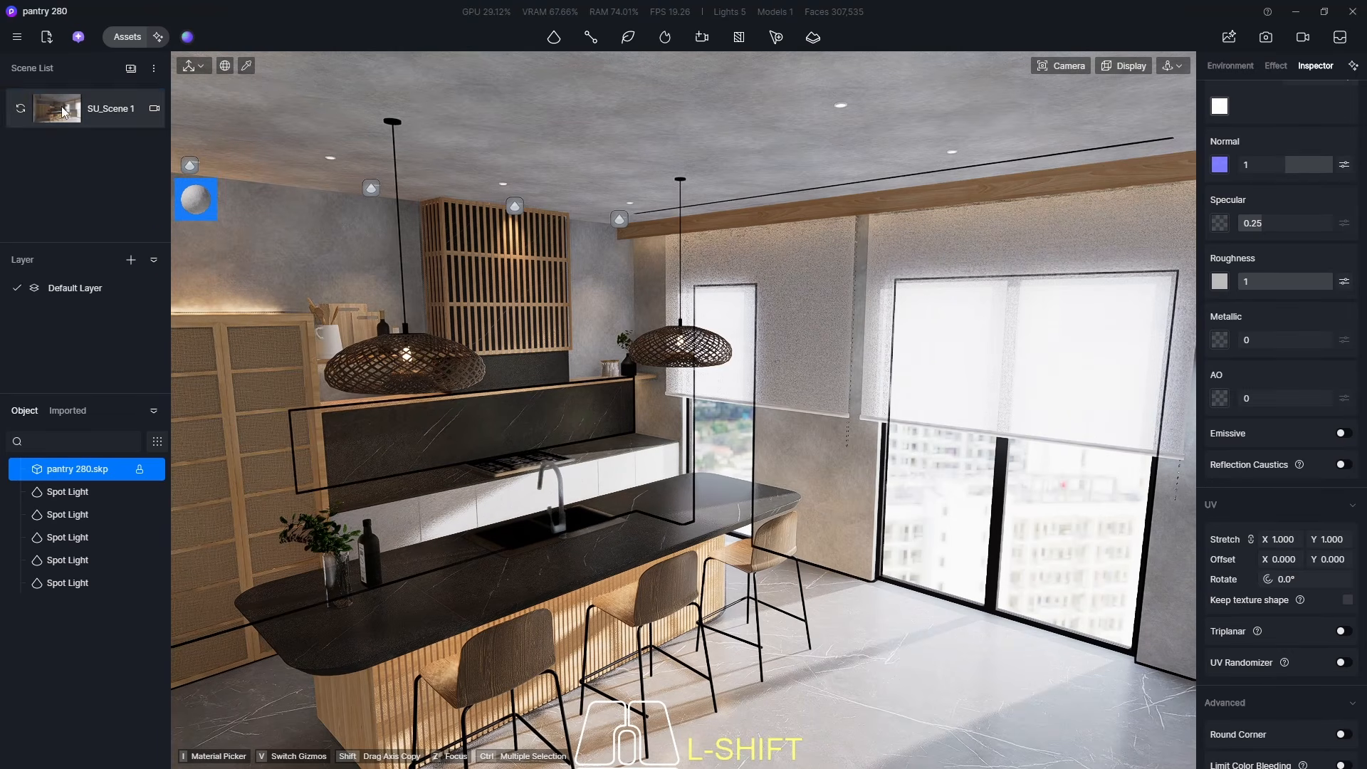
{"action": "left_click", "coordinate": [63, 111]}
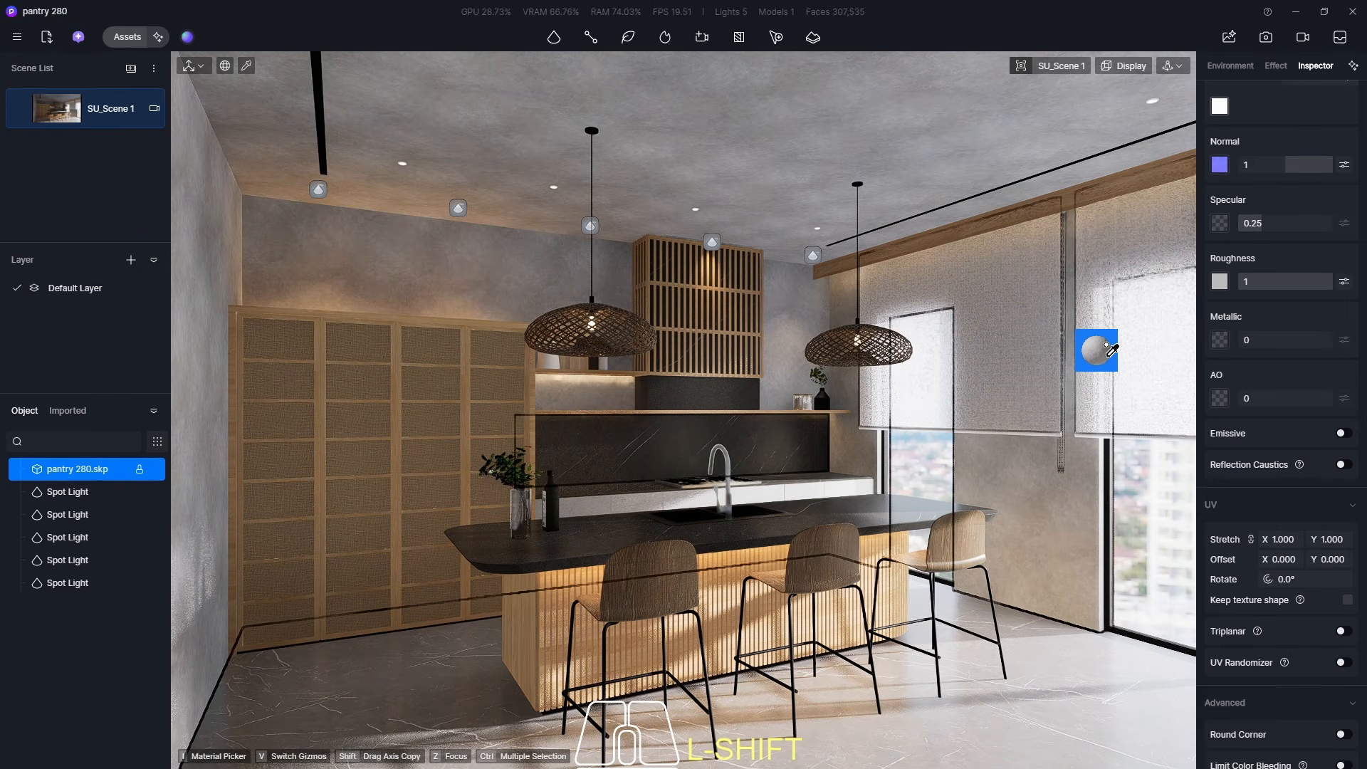
- Set the Lightweight Concrete material's UV Stretch to 0.3
{"action": "double_click", "coordinate": [1282, 540]}
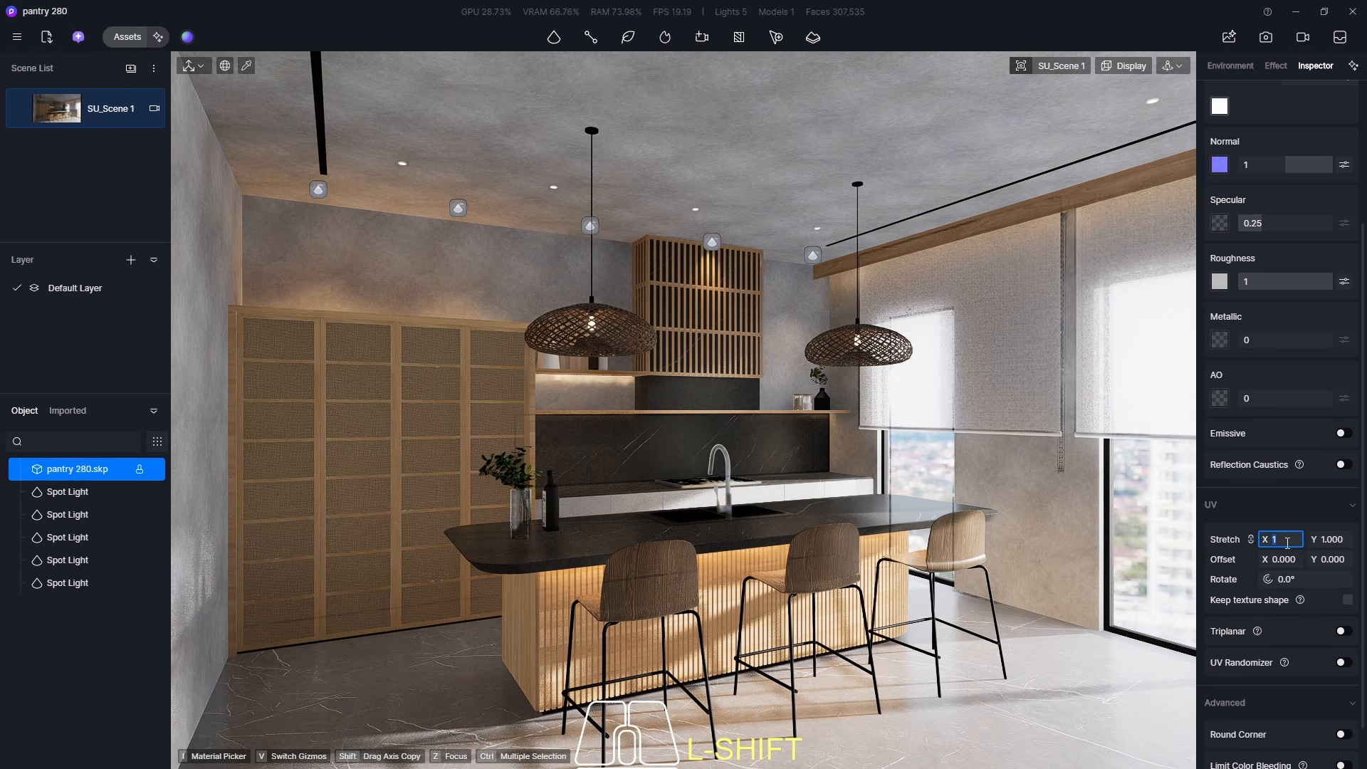
{"action": "type", "text": "0"}
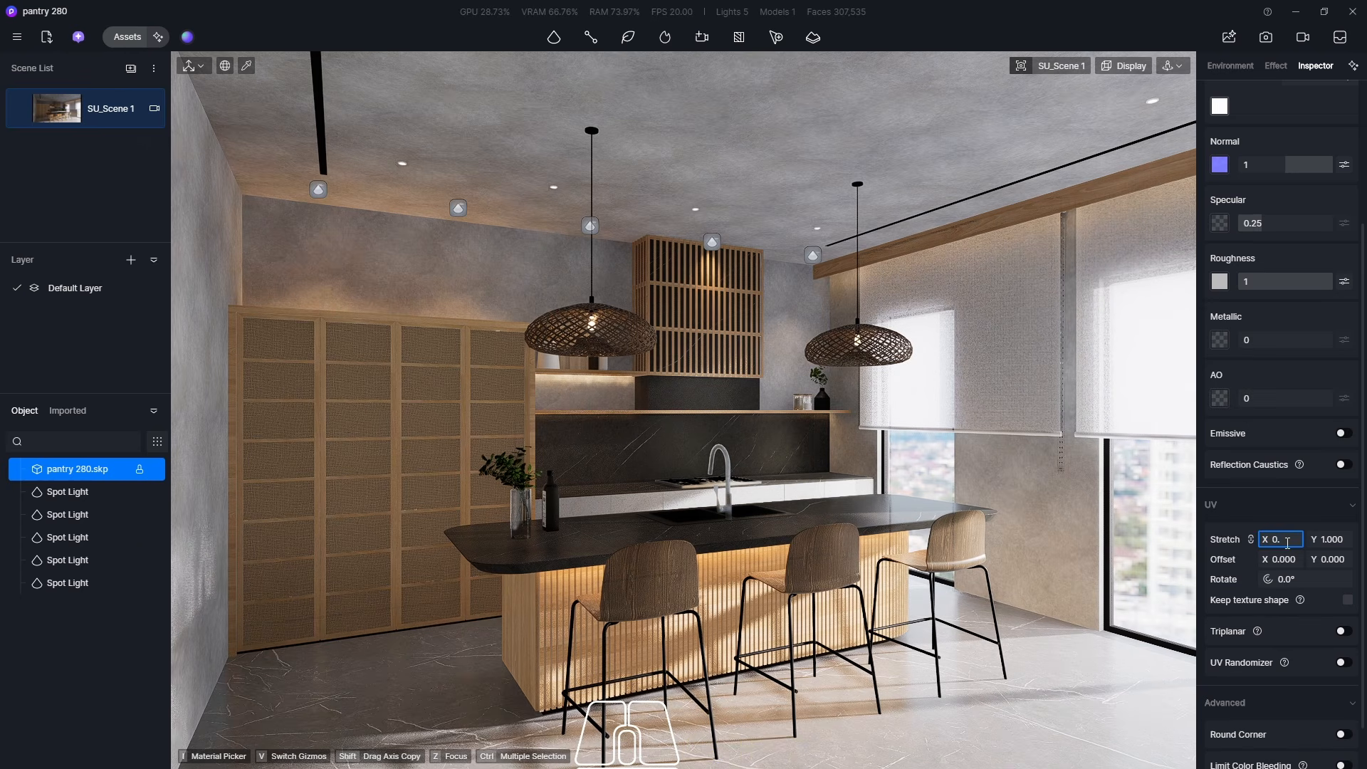
{"action": "type", "text": ".3"}
{"action": "key", "text": "Return"}
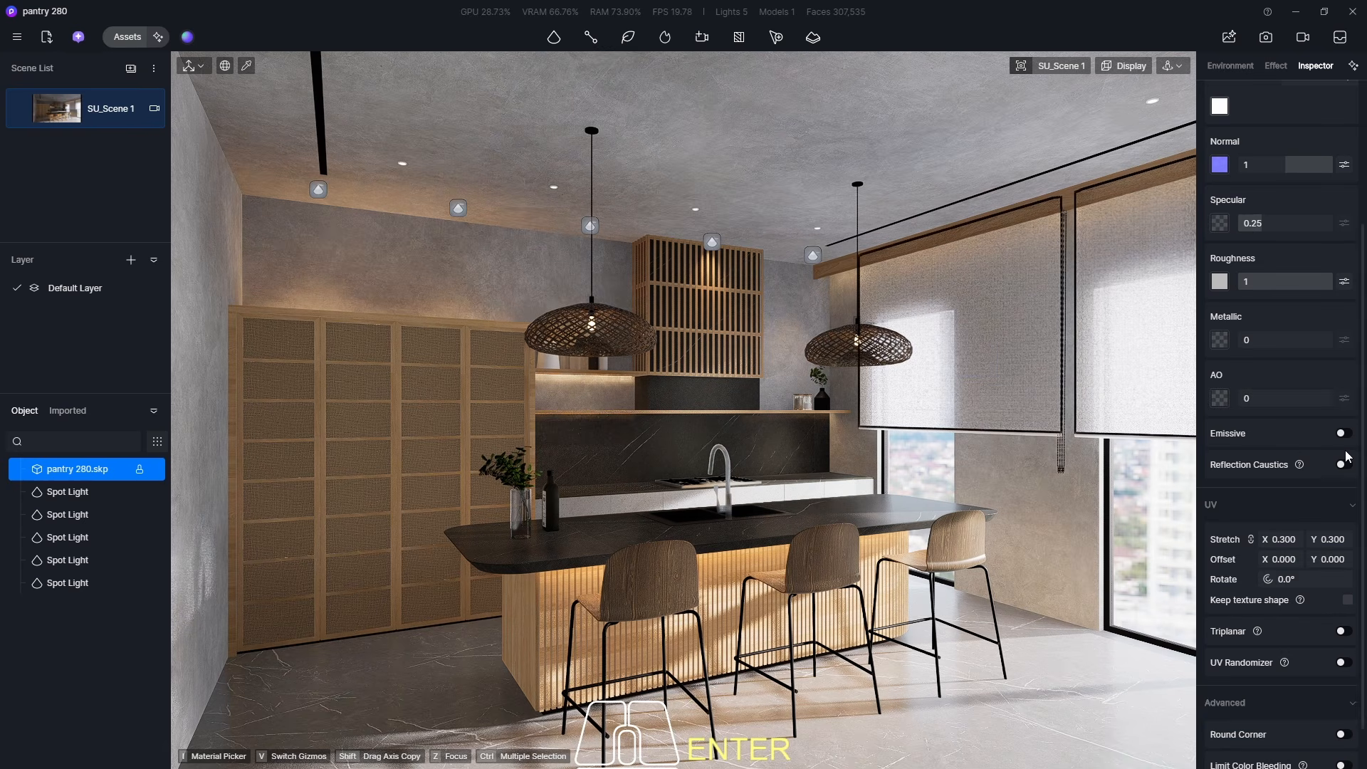
- Set the Lightweight Concrete material's Normal to 0.1 and darken its Base Color to an HSV value (V) of 89
{"action": "scroll", "coordinate": [1338, 492], "scroll_direction": "up", "scroll_amount": 3}
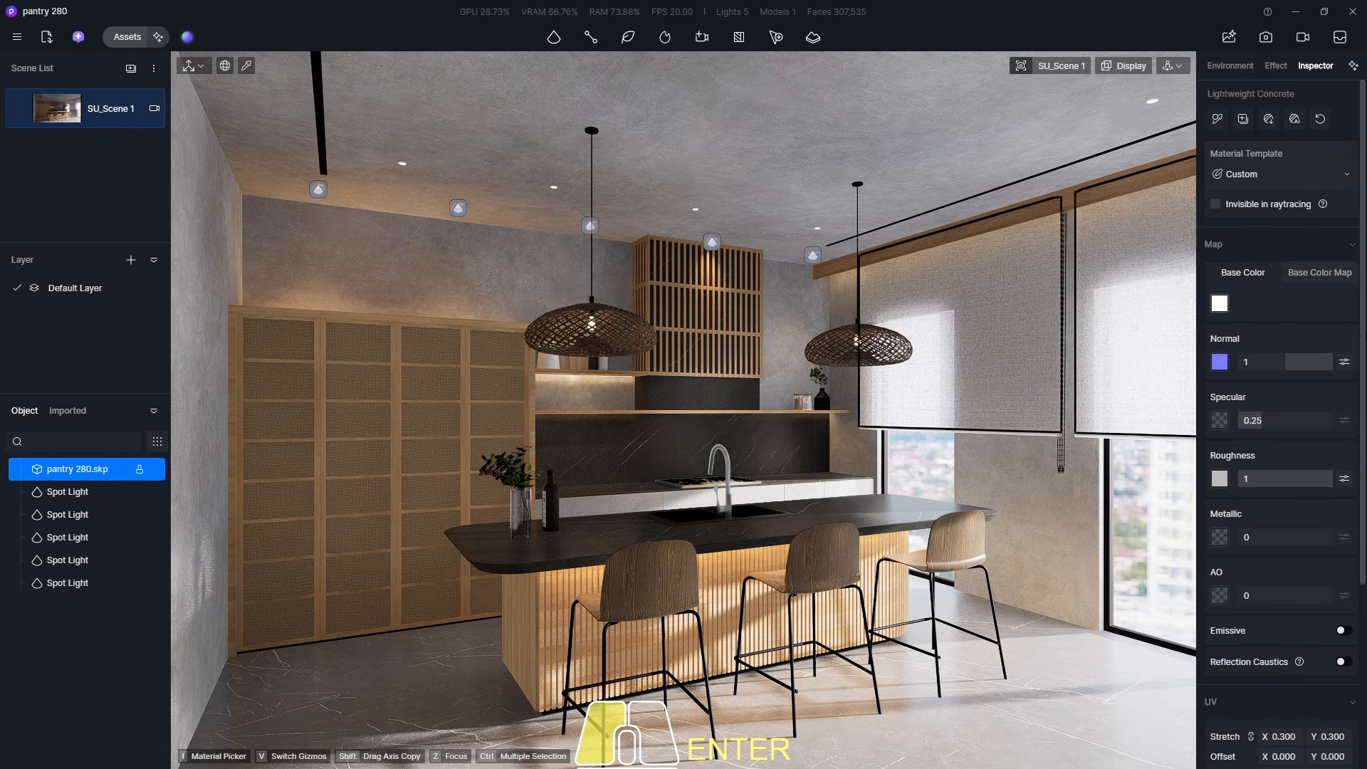
{"action": "left_click", "coordinate": [1272, 362]}
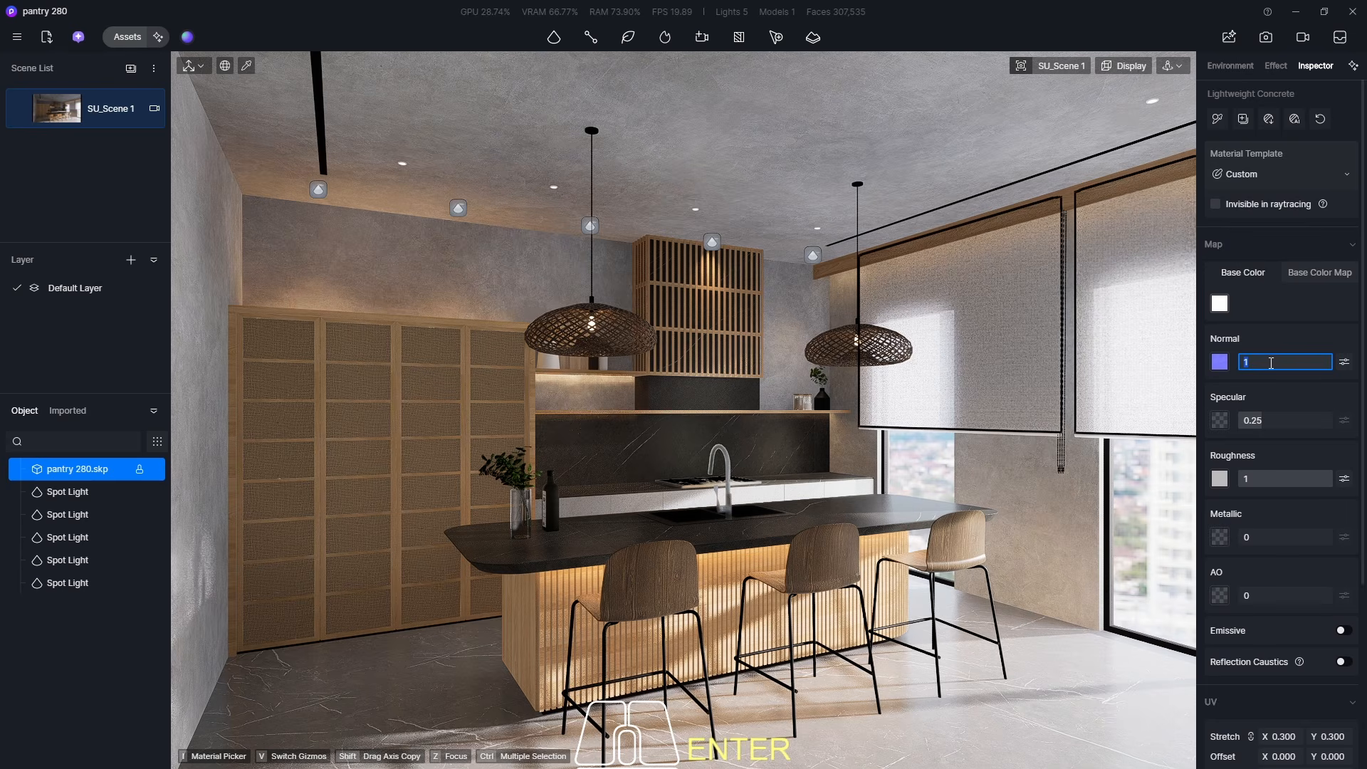
{"action": "type", "text": "0.1"}
{"action": "key", "text": "Return"}
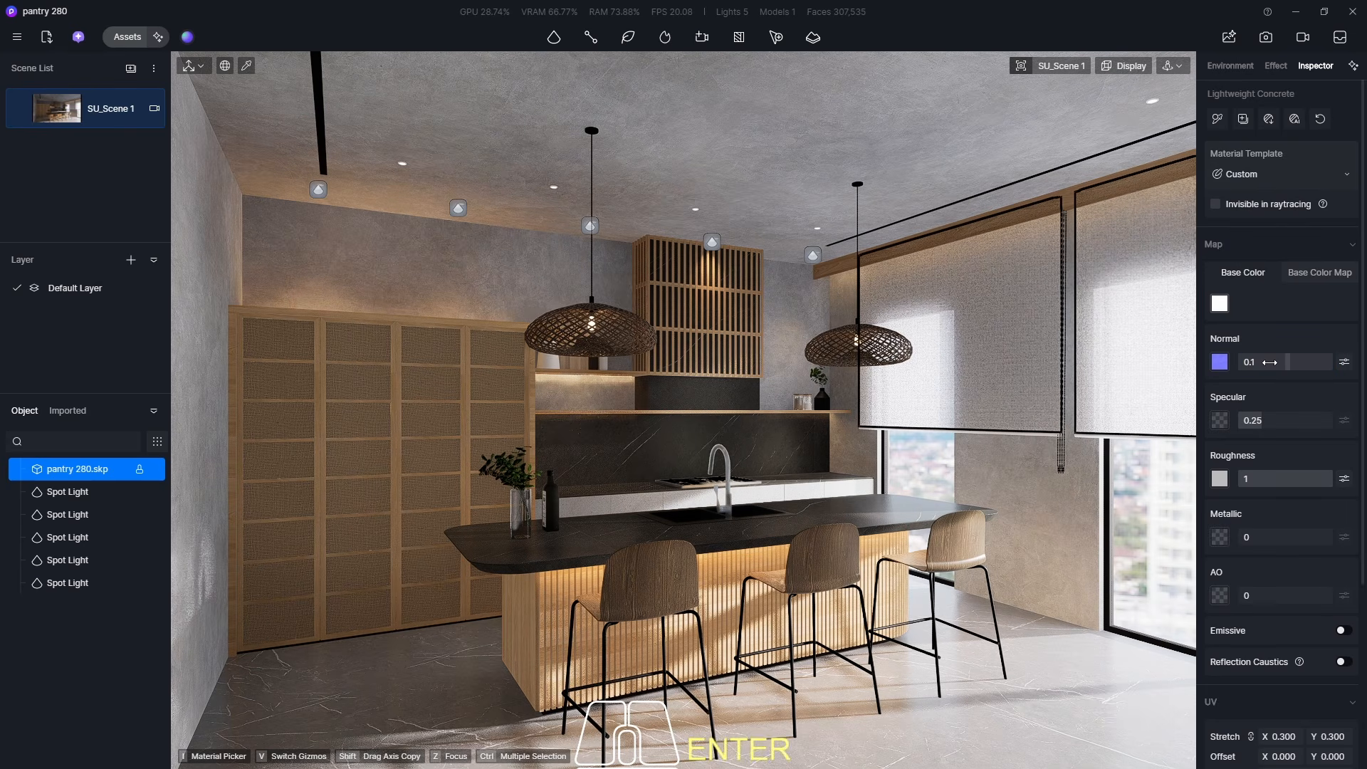
{"action": "left_click", "coordinate": [1220, 303]}
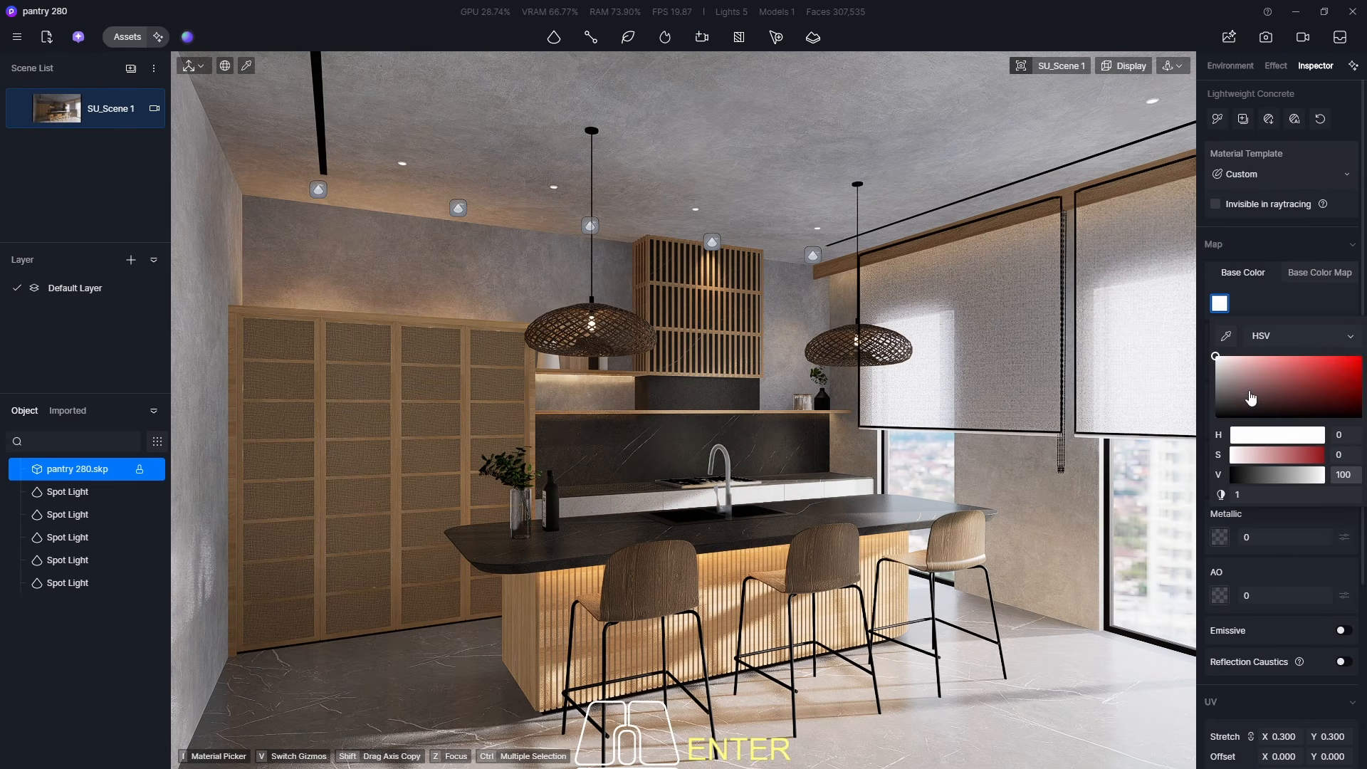
{"action": "left_click_drag", "start_coordinate": [1324, 475], "coordinate": [1312, 481]}
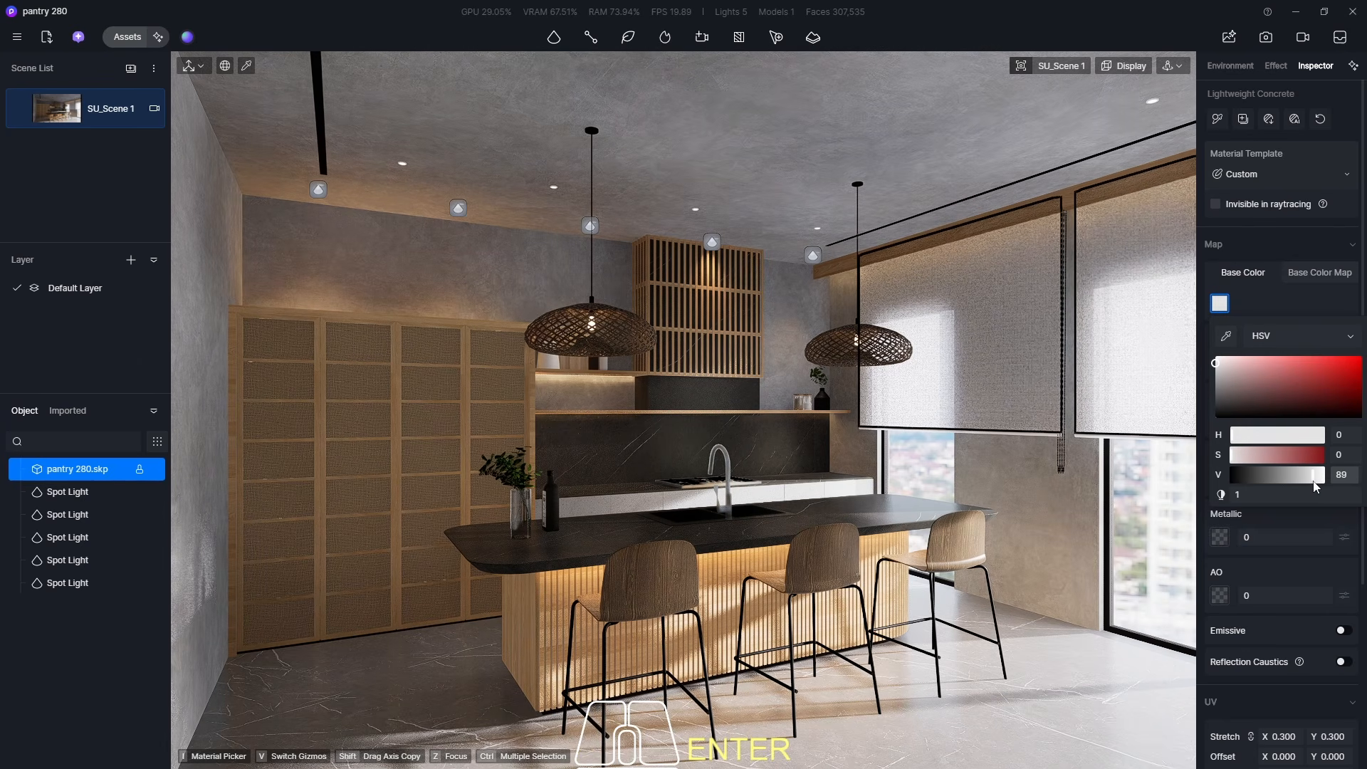
- Deselect the model, open the image render settings for SU_Scene 1 and set the aspect ratio to 16:9
{"action": "key", "text": "Escape"}
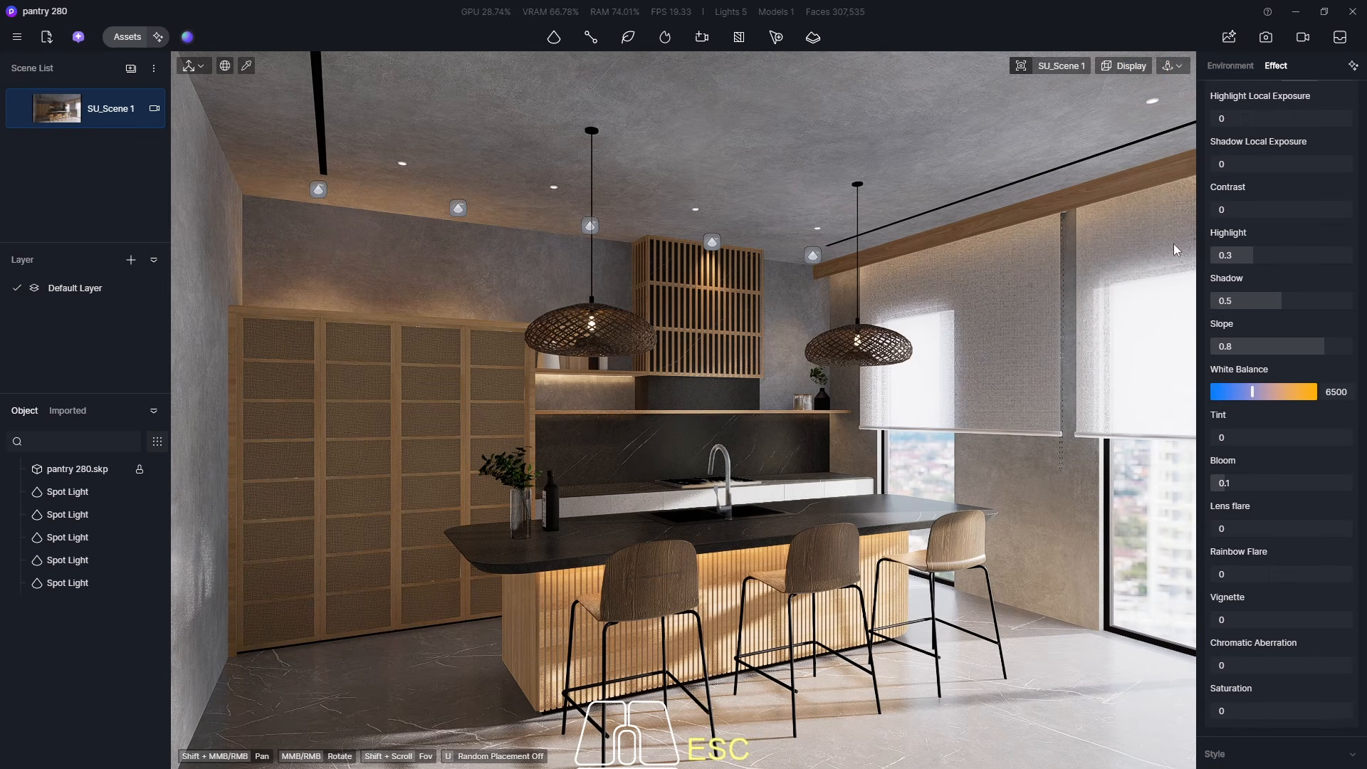
{"action": "left_click", "coordinate": [1264, 41]}
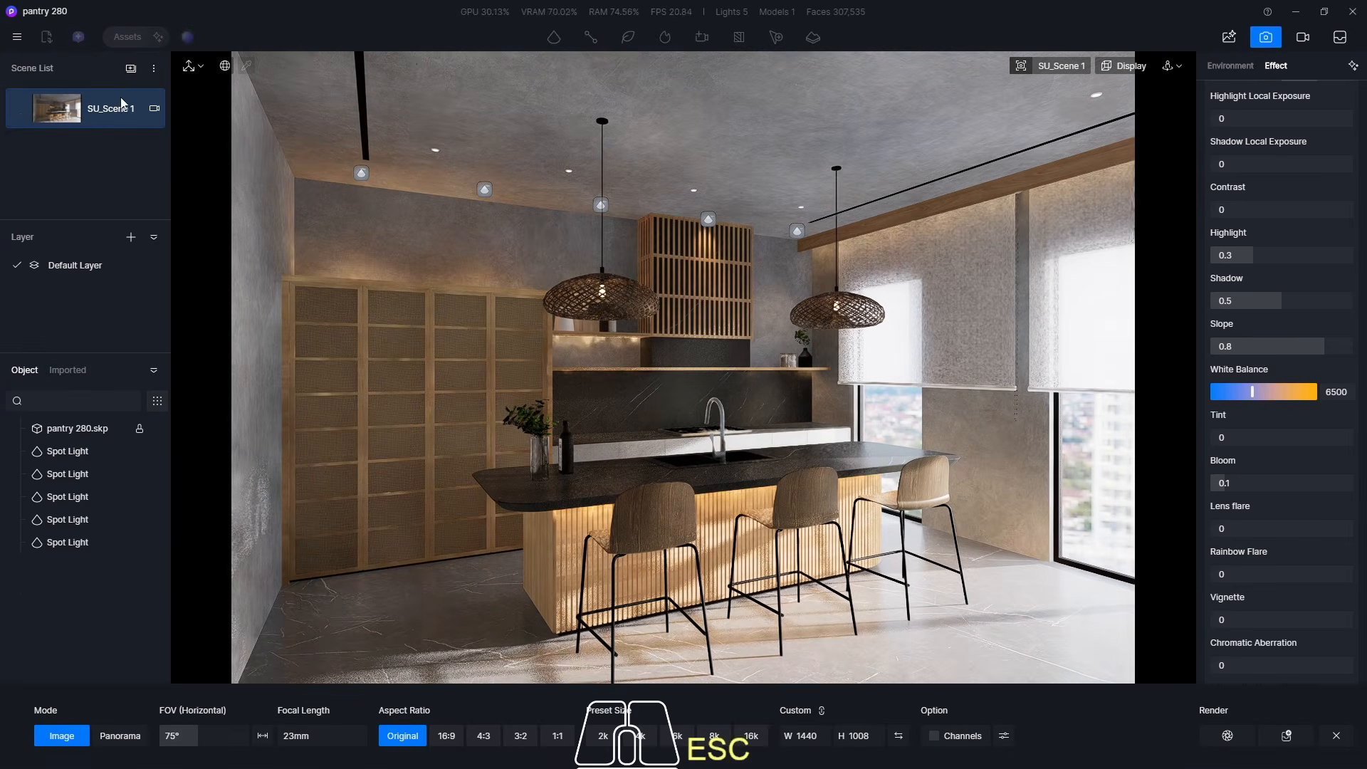
{"action": "left_click", "coordinate": [21, 111]}
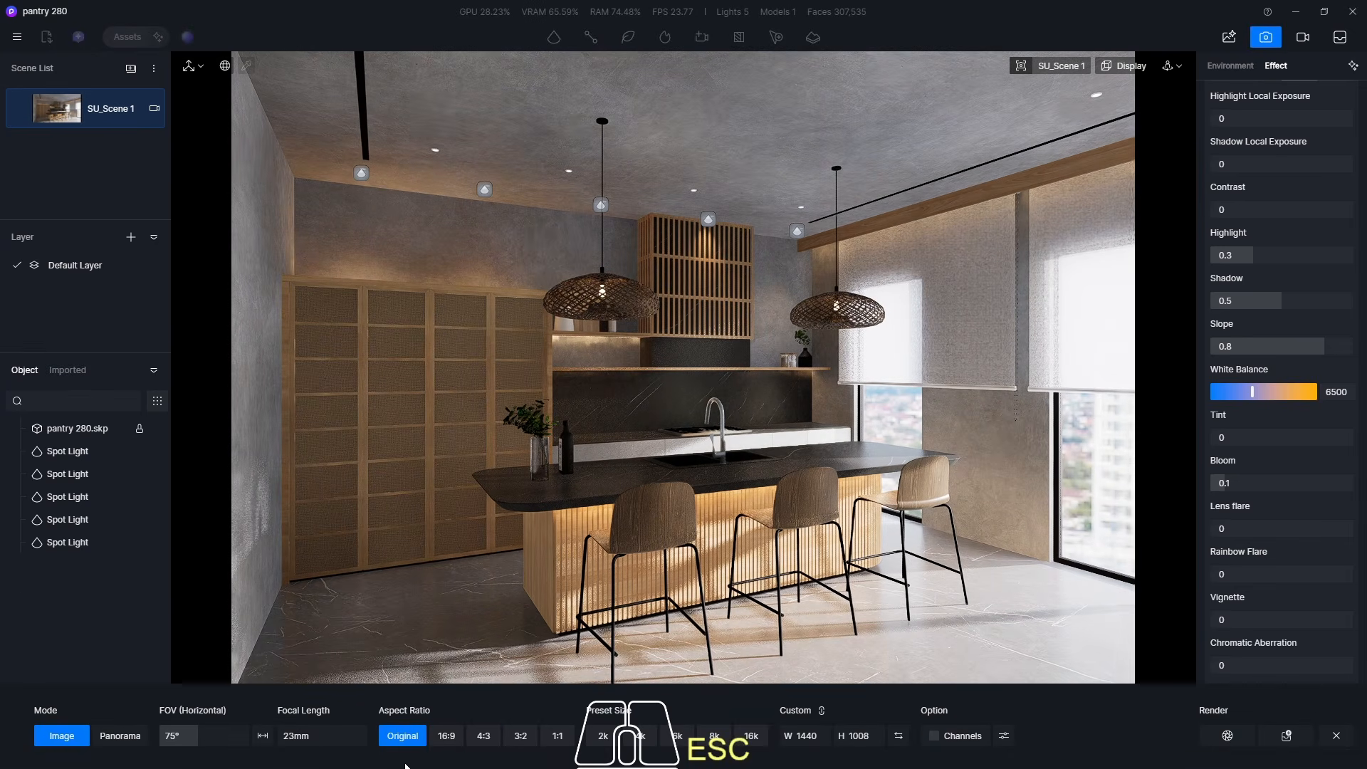
{"action": "left_click", "coordinate": [447, 735]}
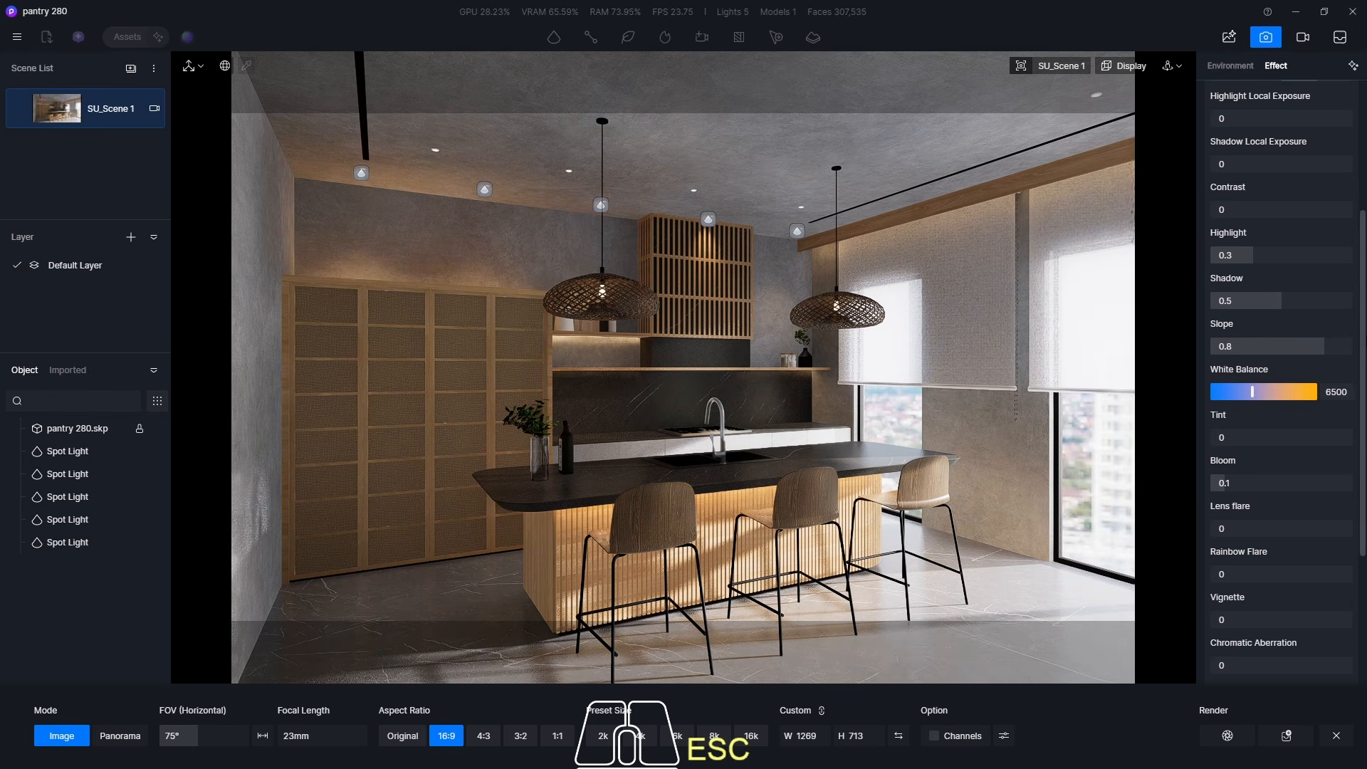
- Enable Outline mode in the effect style settings and set its Line value to 0.3
{"action": "left_click", "coordinate": [1362, 367]}
{"action": "left_click_drag", "start_coordinate": [1362, 367], "coordinate": [1362, 495]}
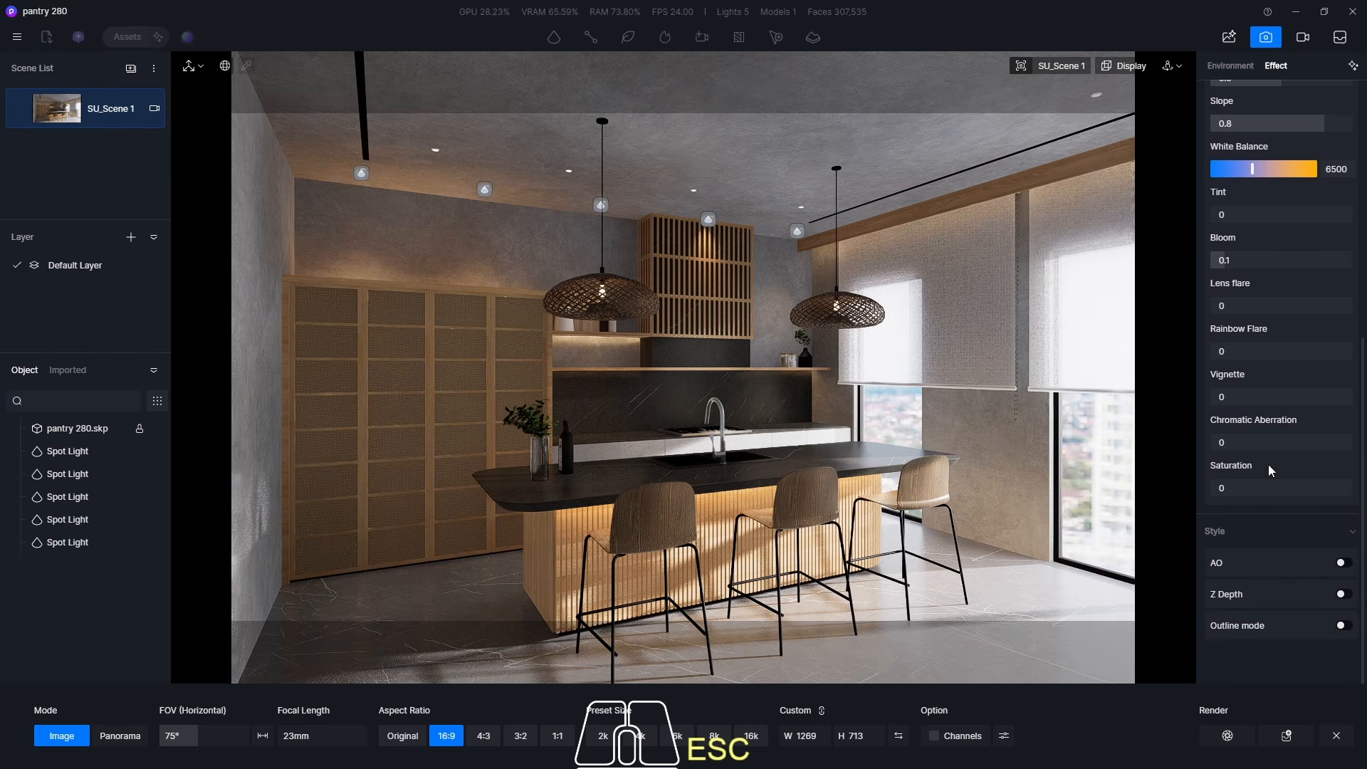
{"action": "left_click", "coordinate": [1344, 625]}
{"action": "left_click", "coordinate": [1272, 668]}
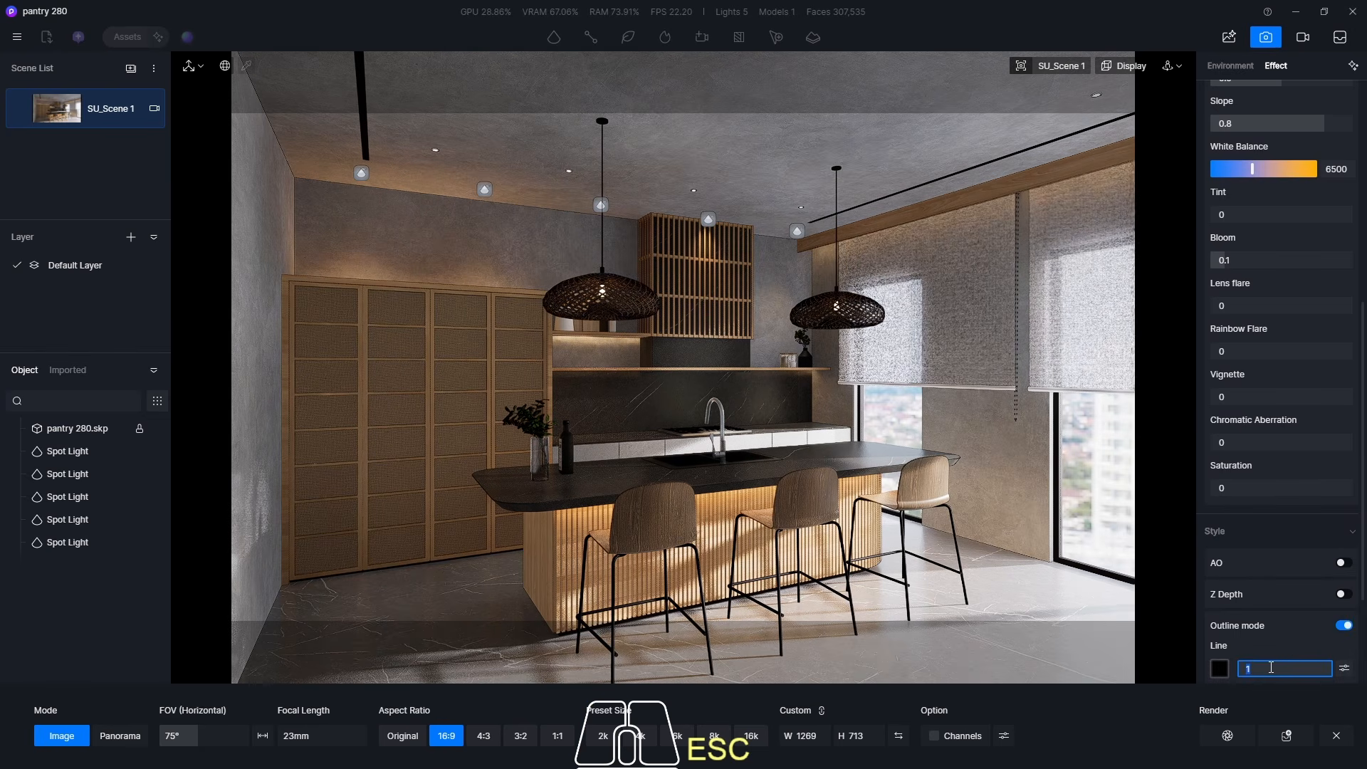
{"action": "type", "text": "0.3"}
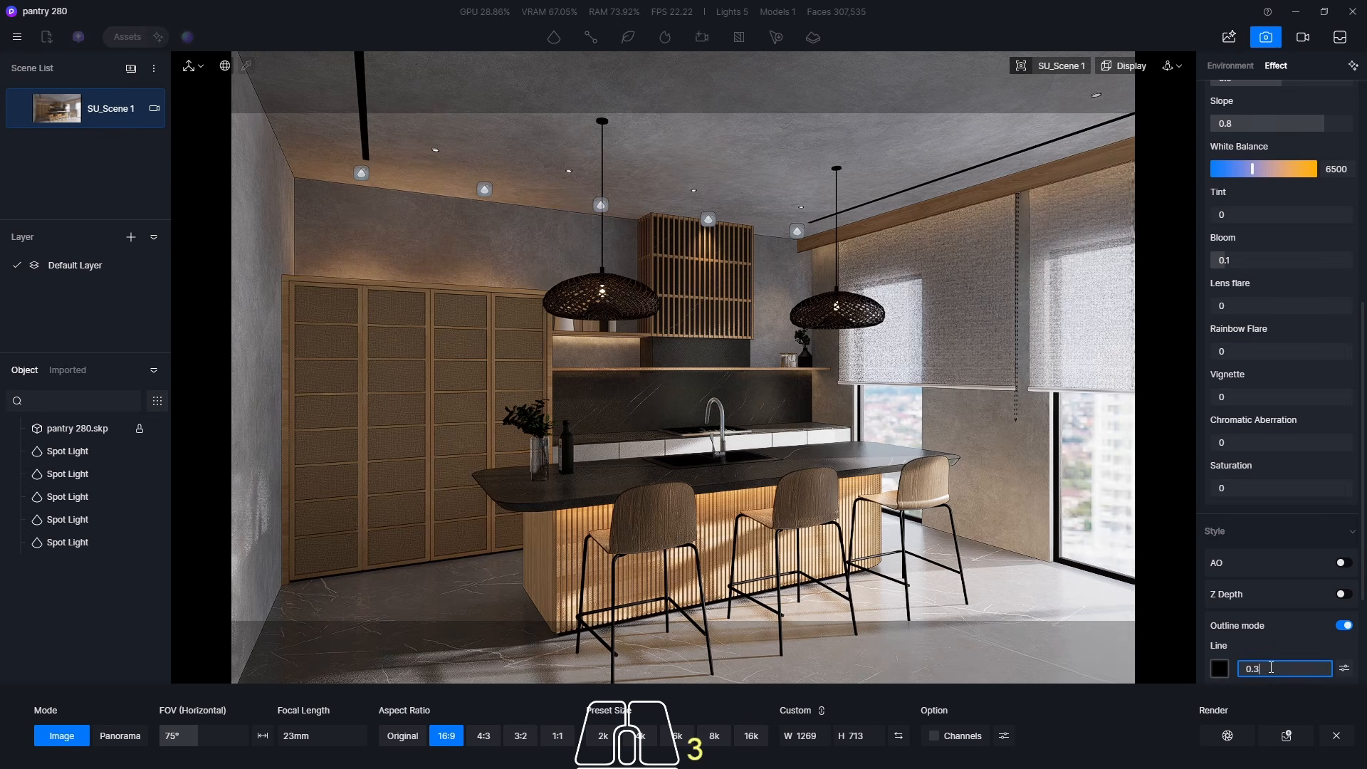
{"action": "key", "text": "Return"}
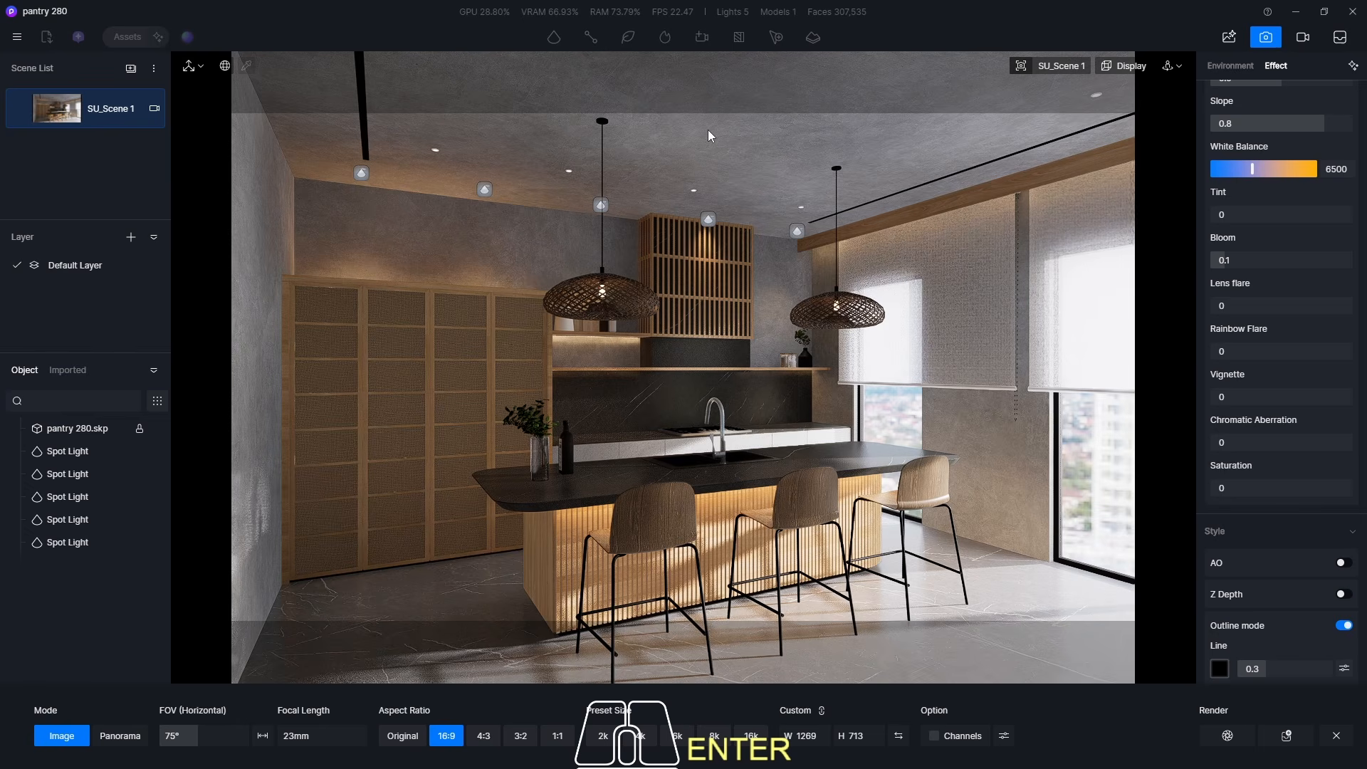
- Try post-processing Contrast values of 0.1, 0.5 and 0.3, and reset Contrast to 0
{"action": "left_click_drag", "start_coordinate": [1361, 449], "coordinate": [1362, 222]}
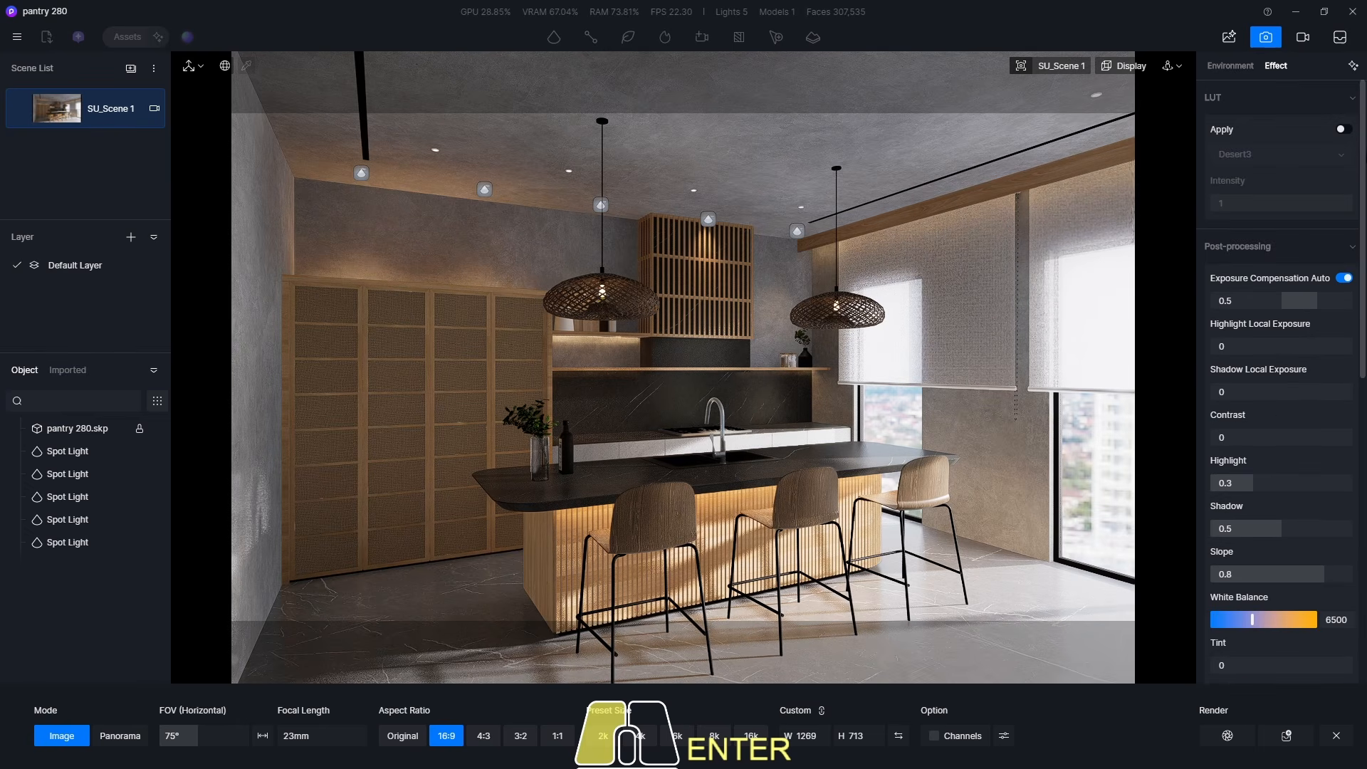
{"action": "left_click", "coordinate": [1252, 436]}
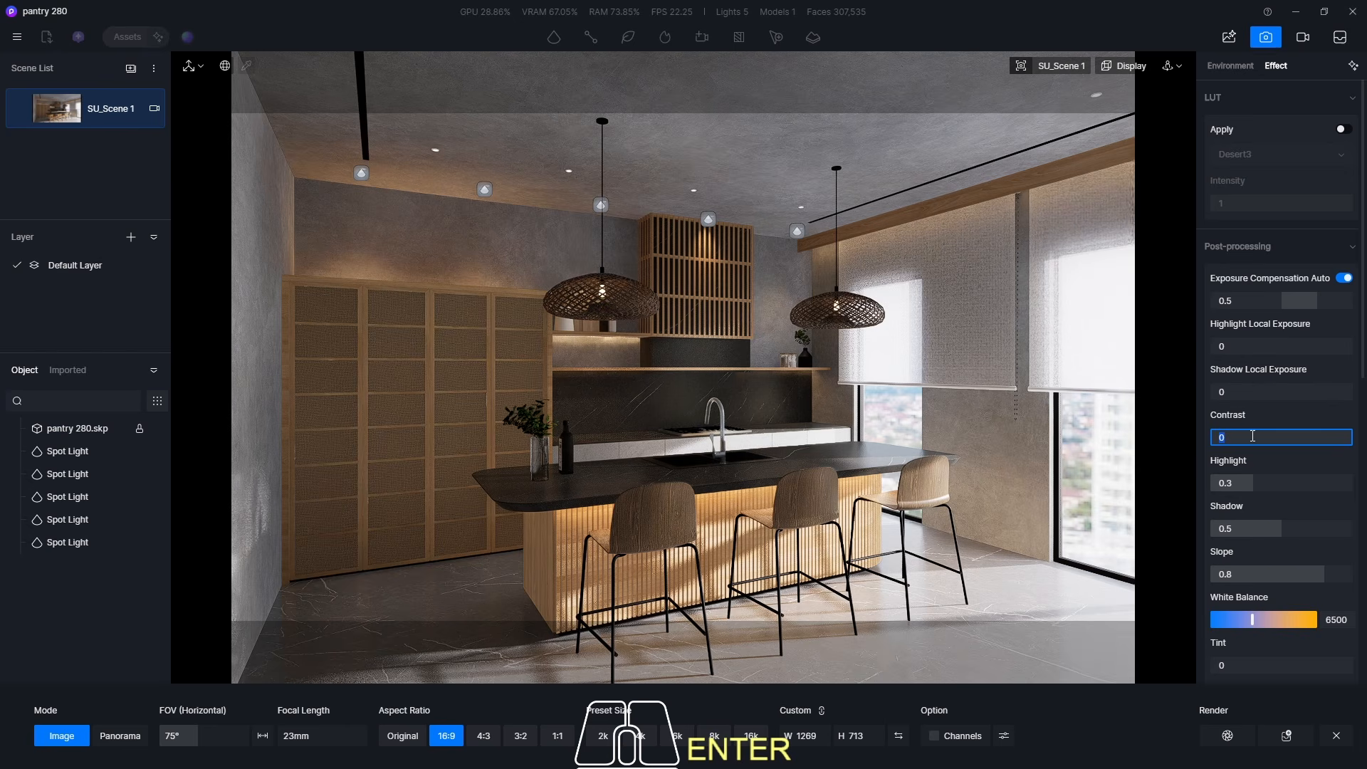
{"action": "type", "text": "0.1"}
{"action": "key", "text": "Return"}
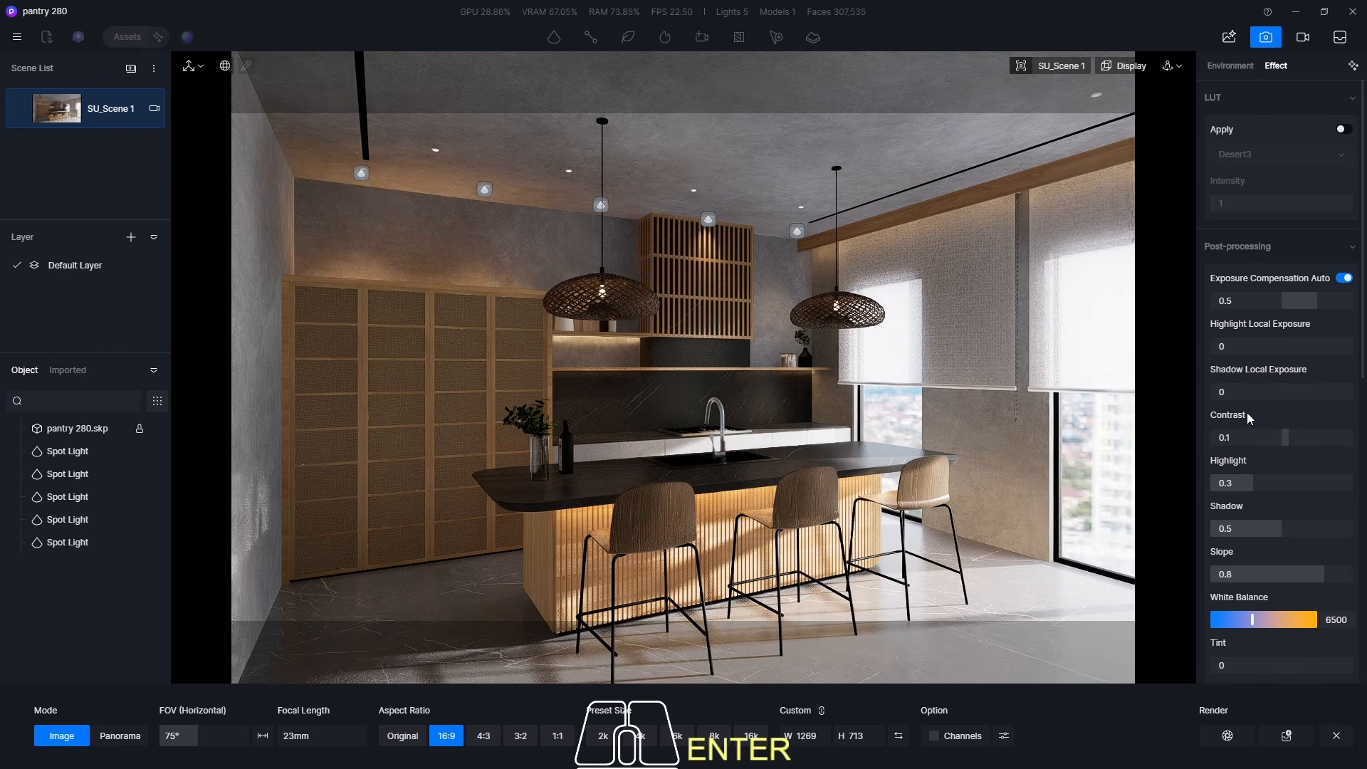
{"action": "double_click", "coordinate": [1252, 431]}
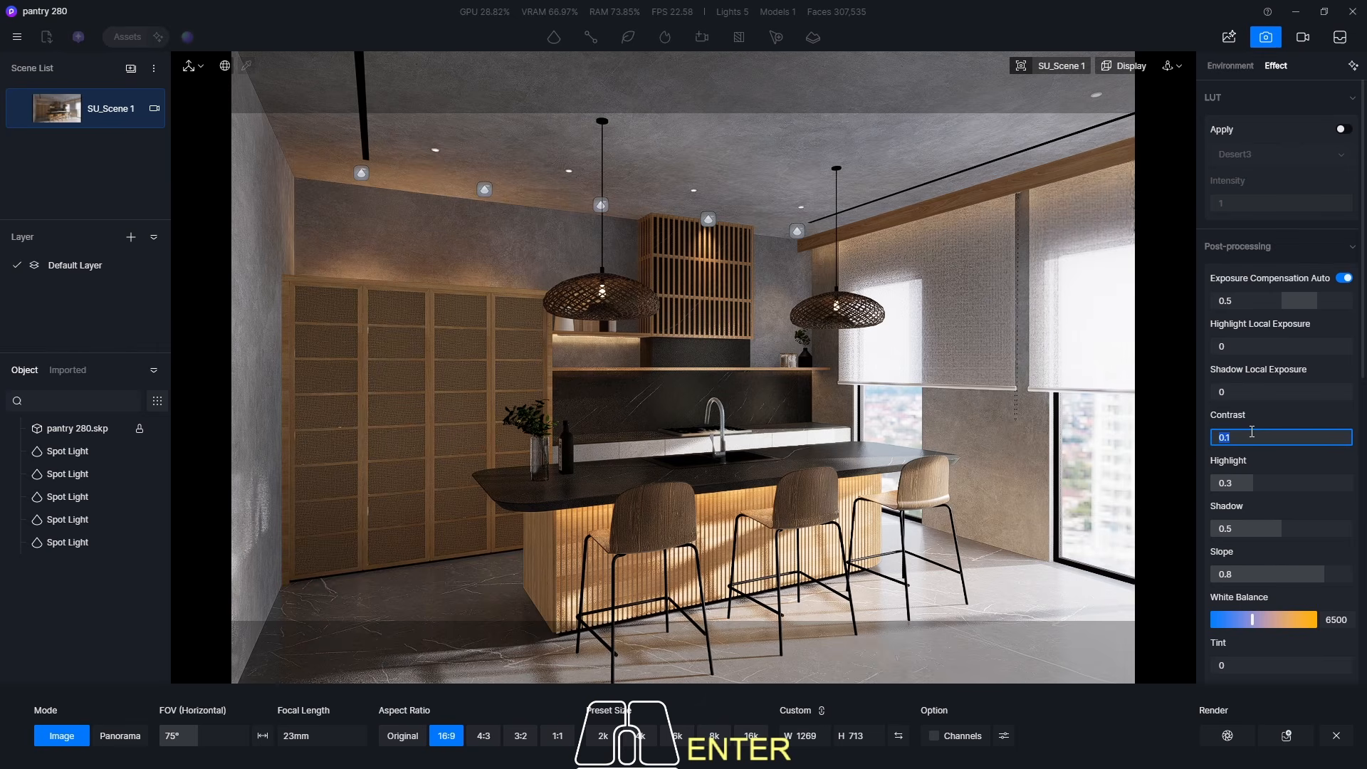
{"action": "type", "text": "0.5"}
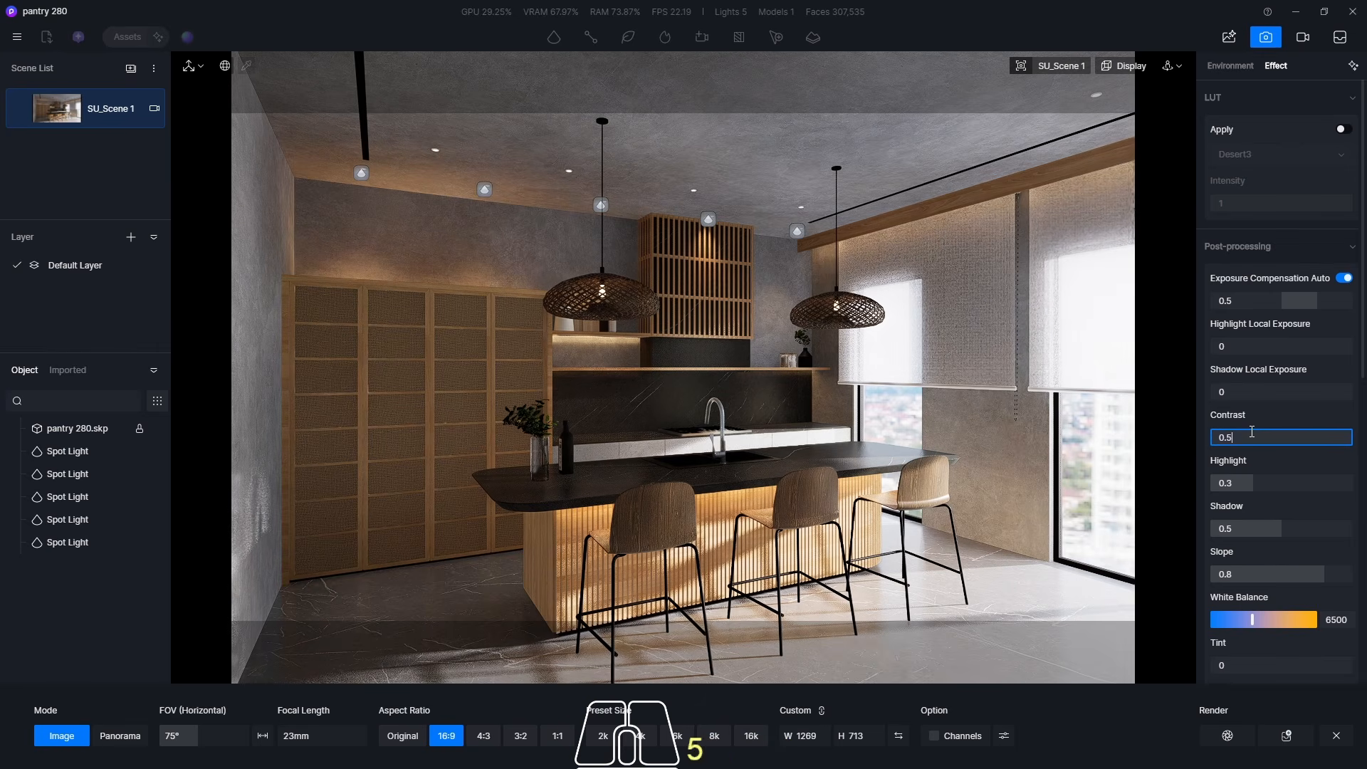
{"action": "key", "text": "Return"}
{"action": "double_click", "coordinate": [1252, 436]}
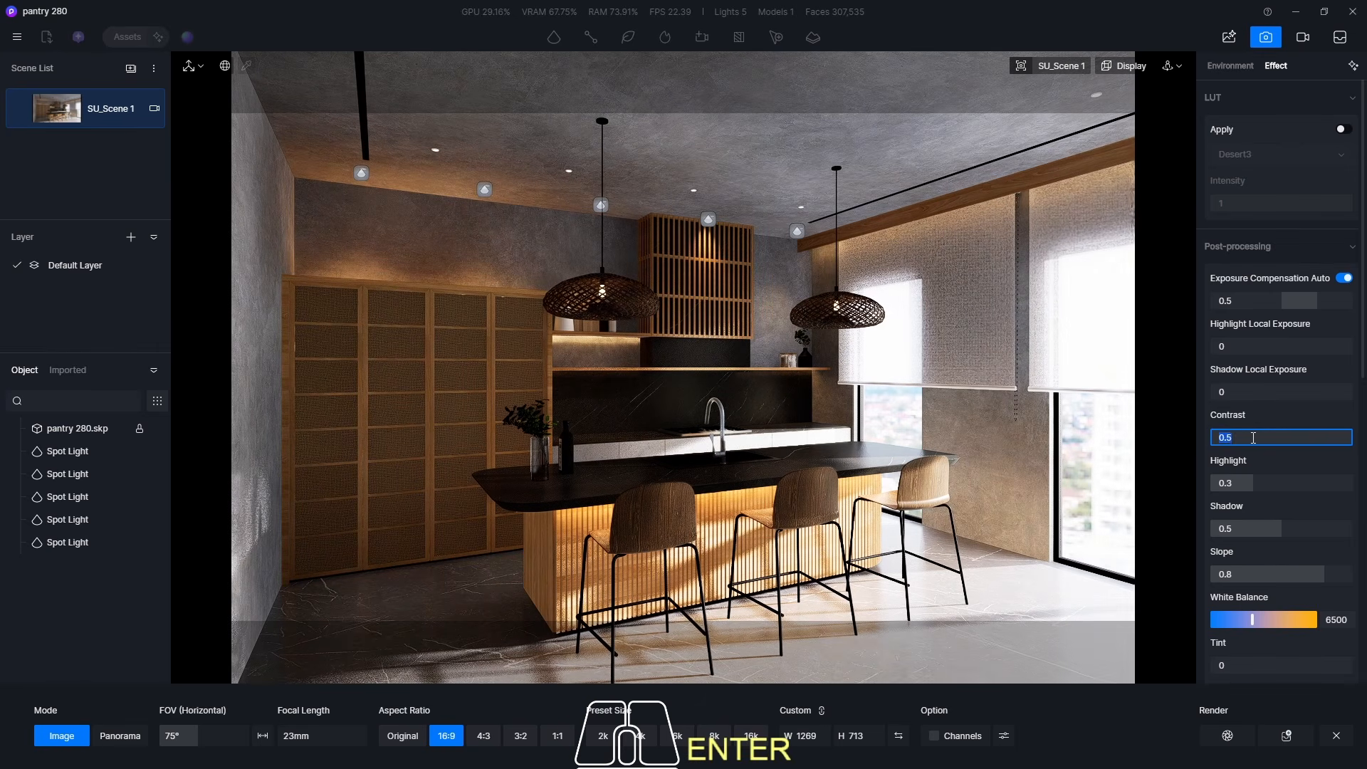
{"action": "type", "text": "0.3"}
{"action": "key", "text": "Return"}
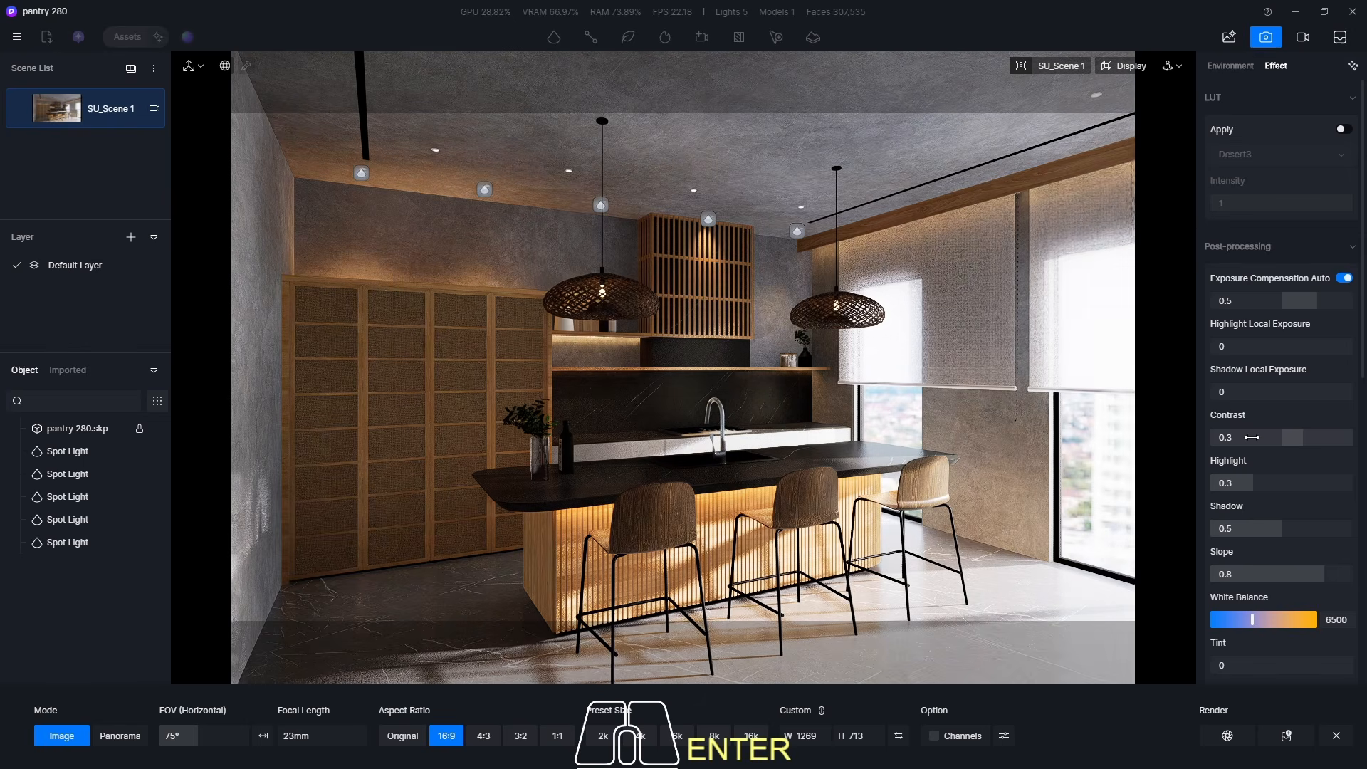
{"action": "double_click", "coordinate": [1253, 437]}
{"action": "type", "text": "0"}
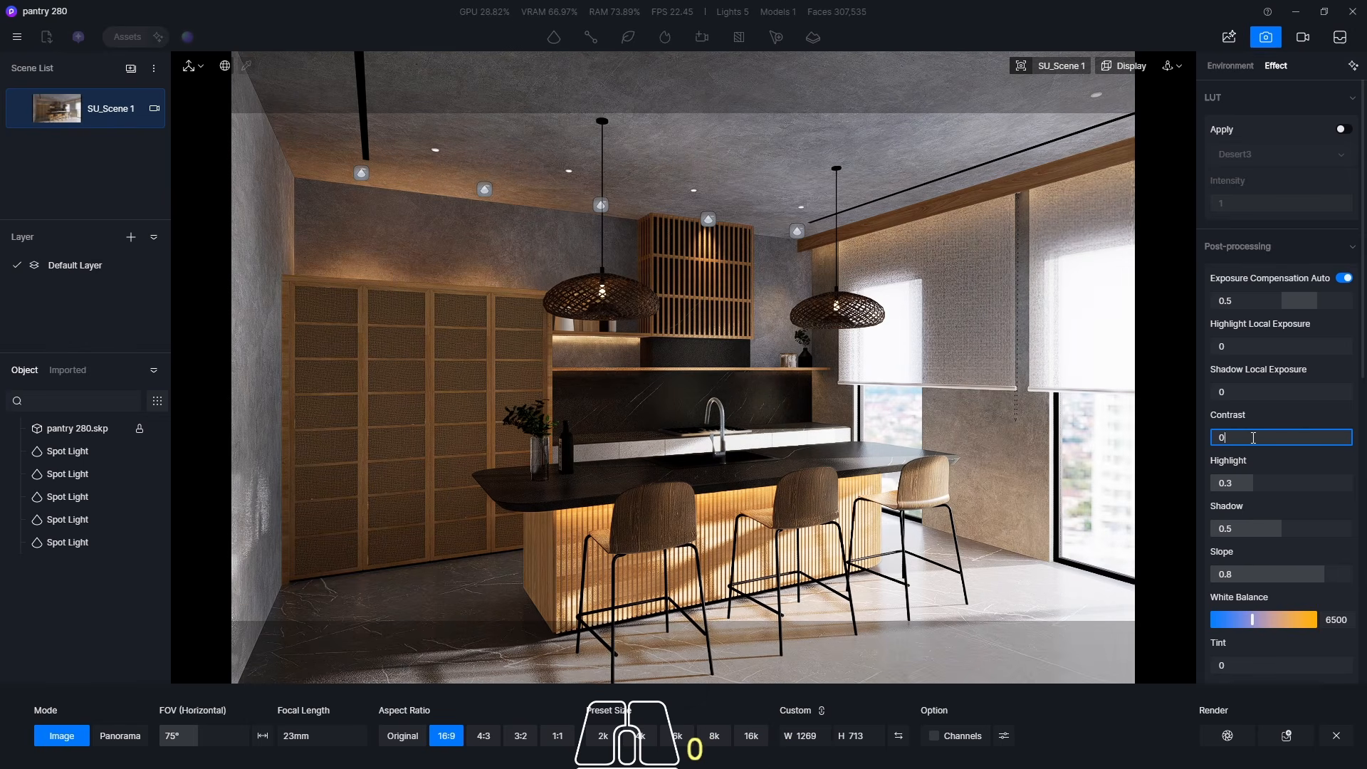
{"action": "key", "text": "Return"}
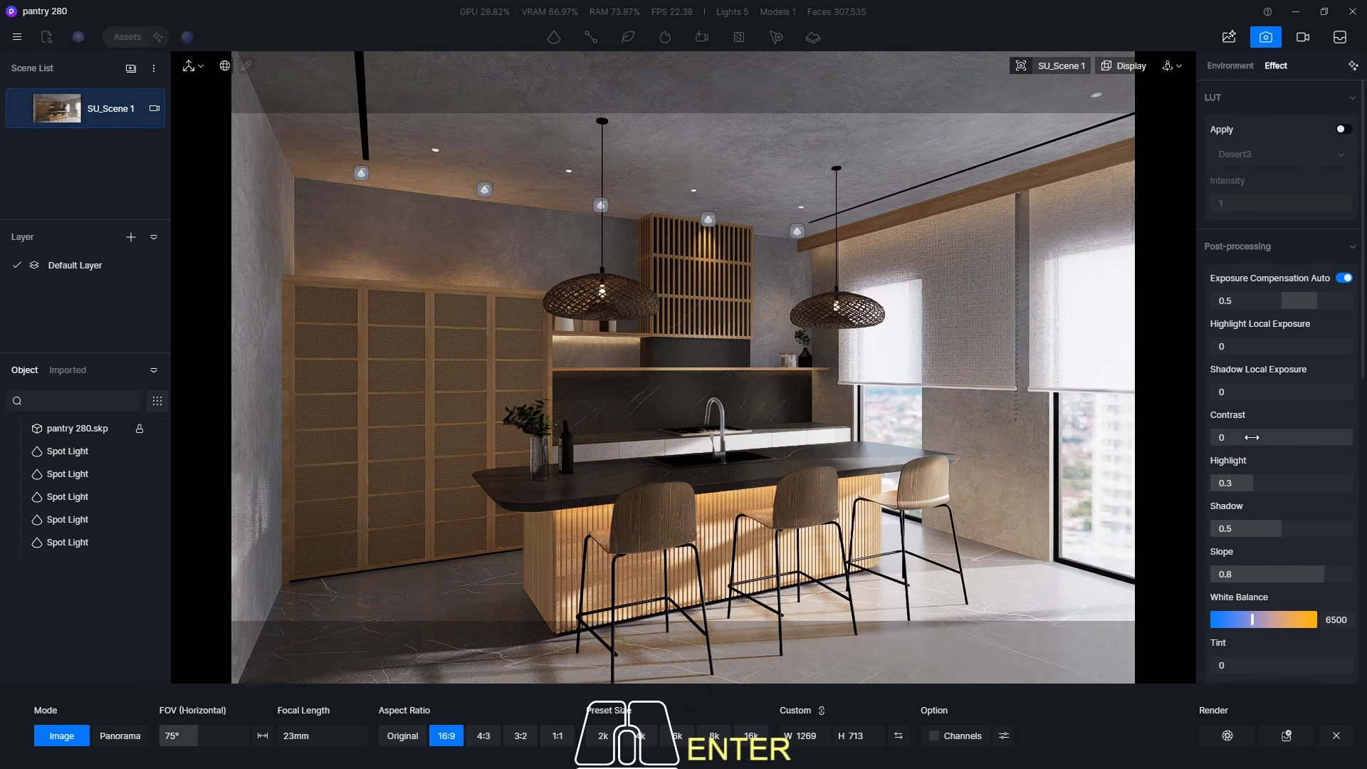
- Compare post-processing Contrast values of 0.1 and 0.2, and settle on 0.1
{"action": "double_click", "coordinate": [1252, 438]}
{"action": "type", "text": "0"}
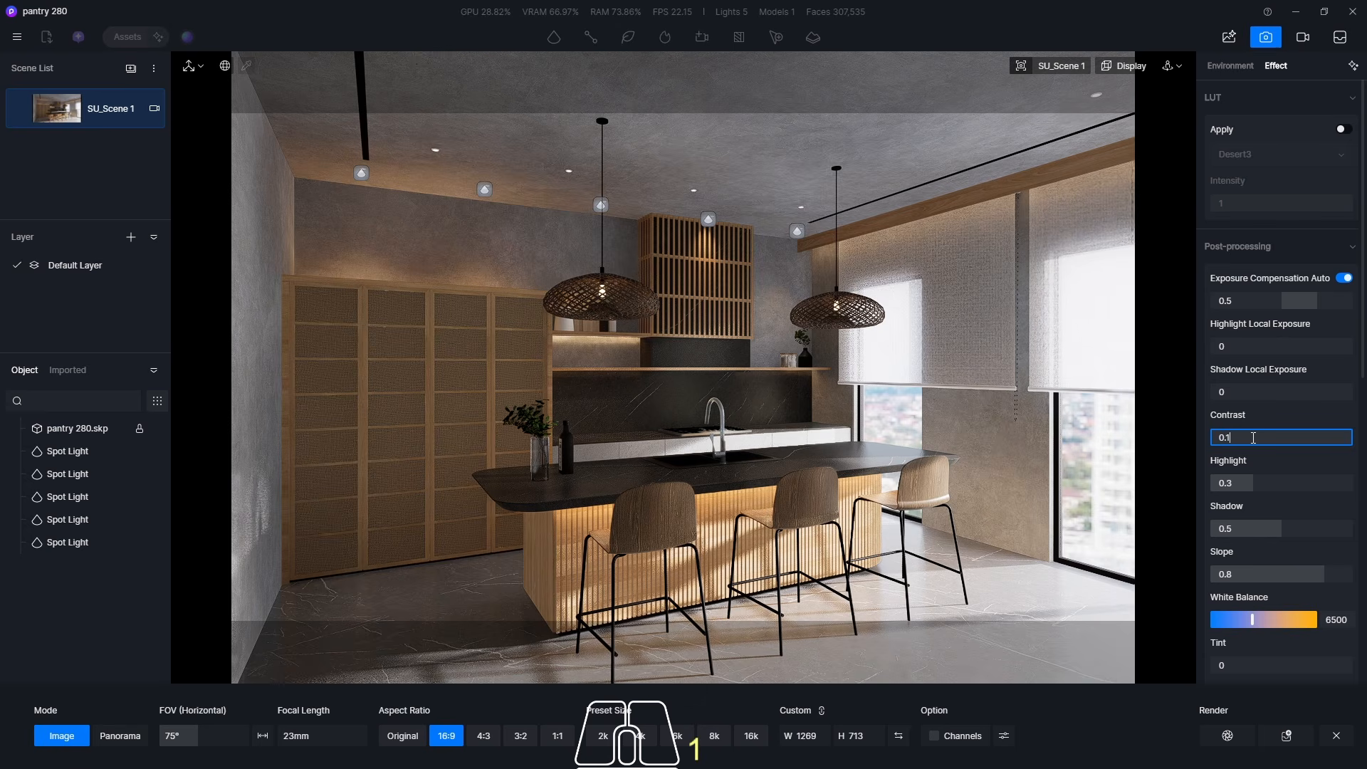
{"action": "type", "text": ".1"}
{"action": "key", "text": "Return"}
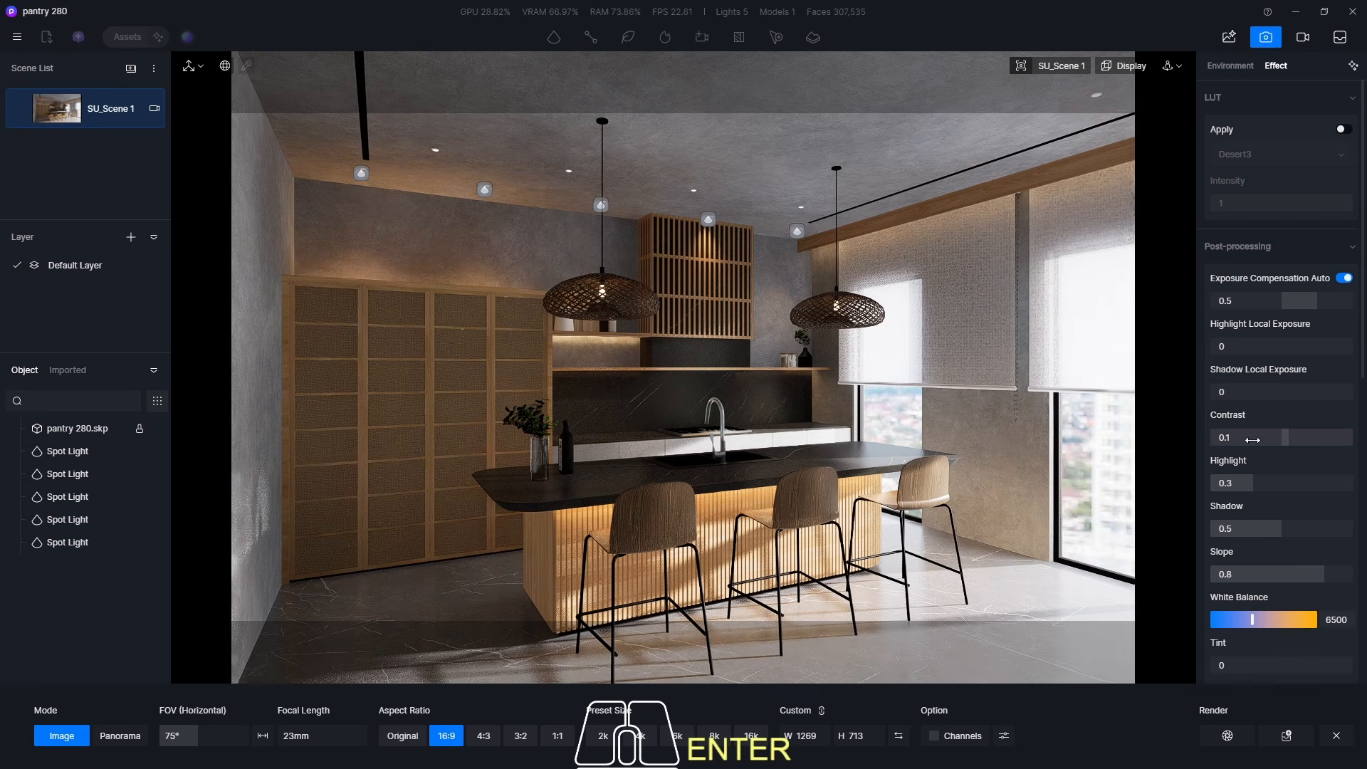
{"action": "double_click", "coordinate": [1252, 438]}
{"action": "type", "text": "0.2"}
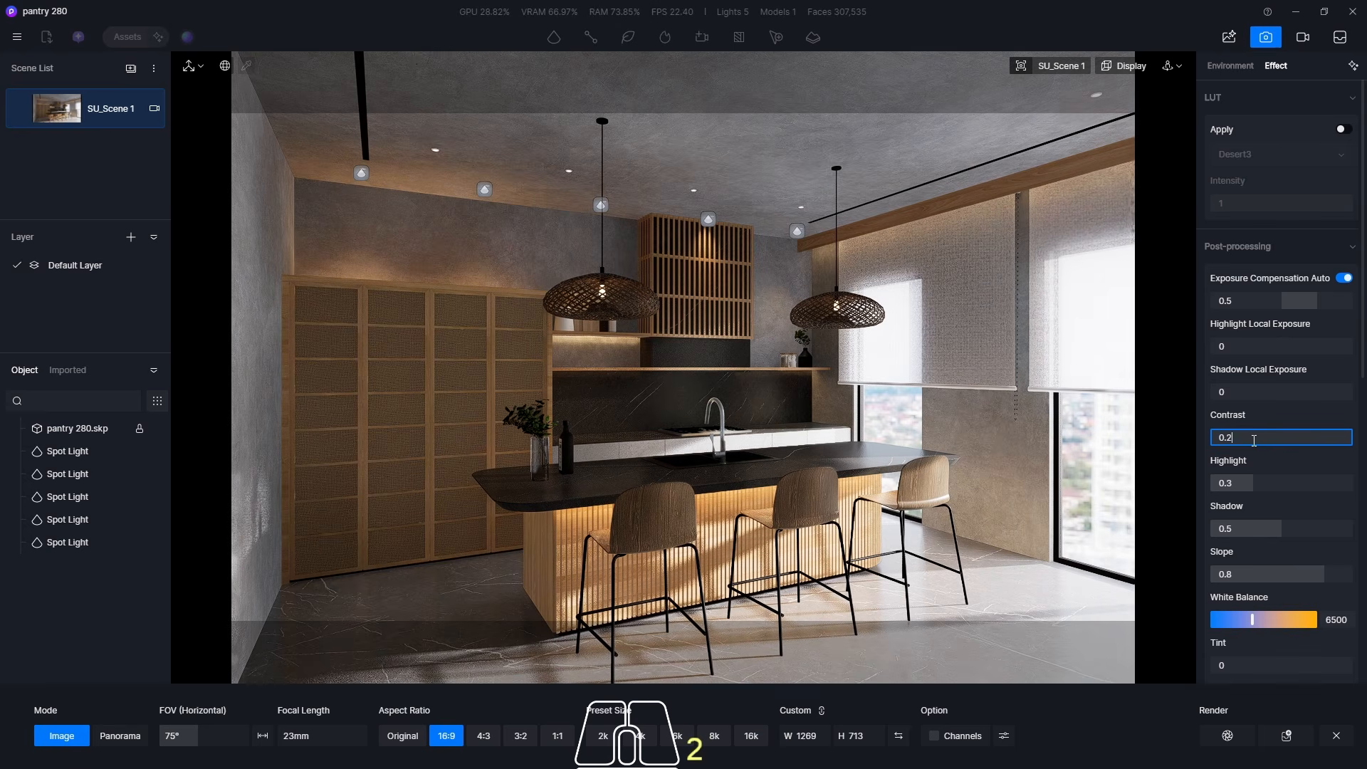
{"action": "key", "text": "Return"}
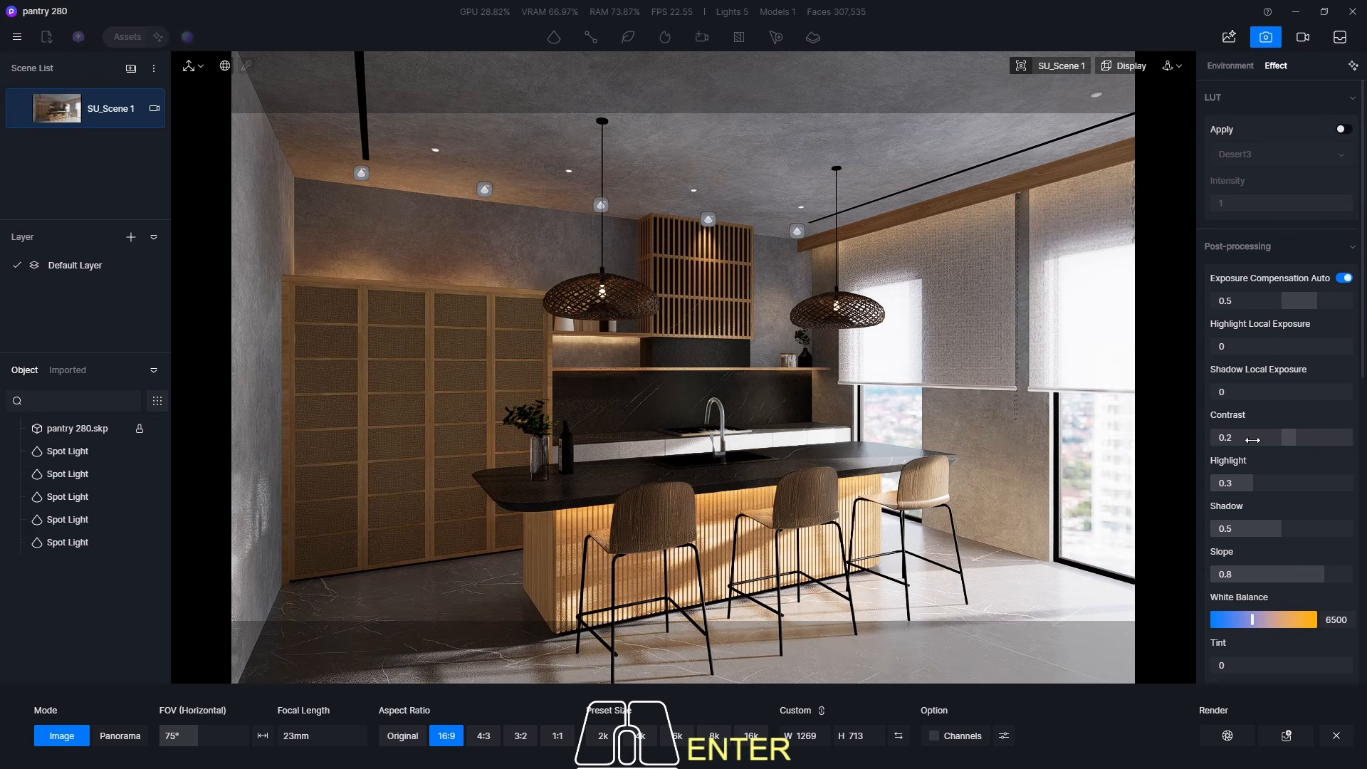
{"action": "double_click", "coordinate": [1253, 440]}
{"action": "type", "text": "0"}
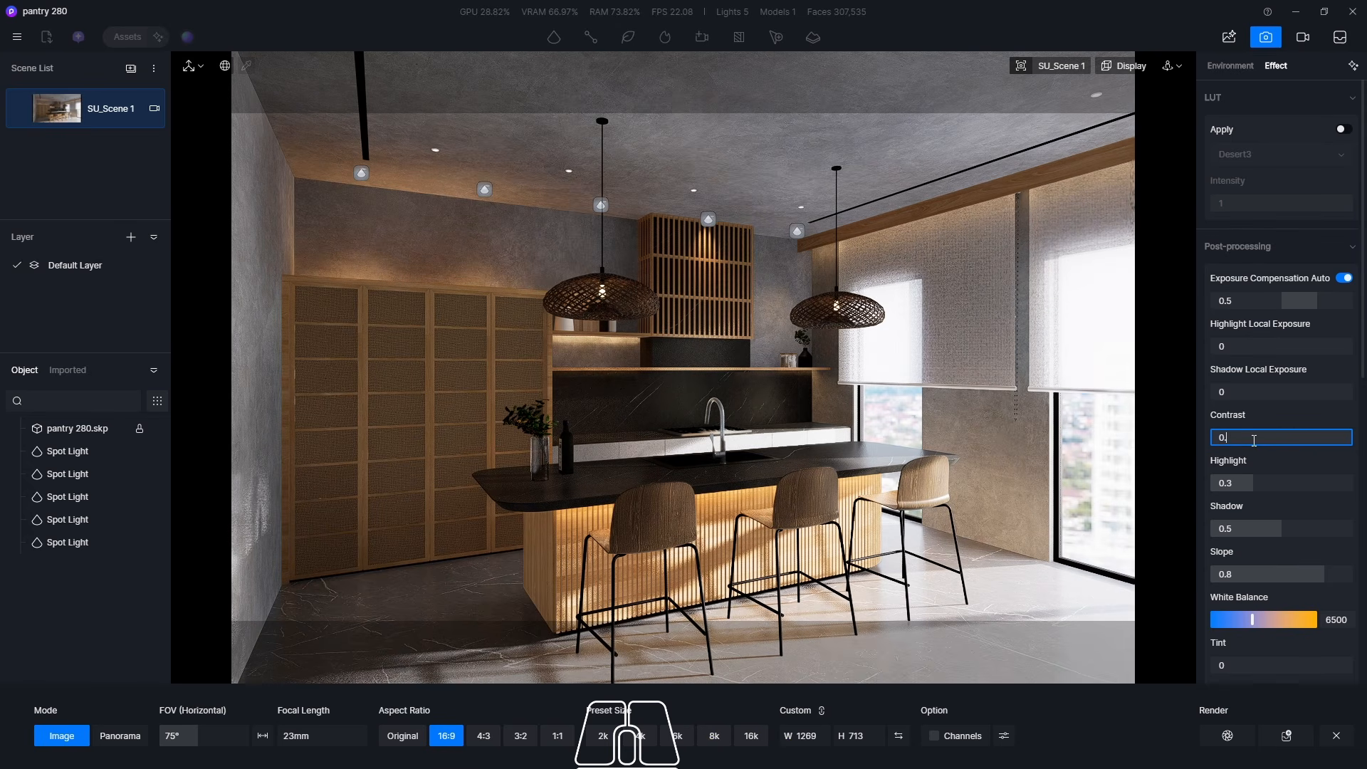
{"action": "type", "text": ".1"}
{"action": "key", "text": "Return"}
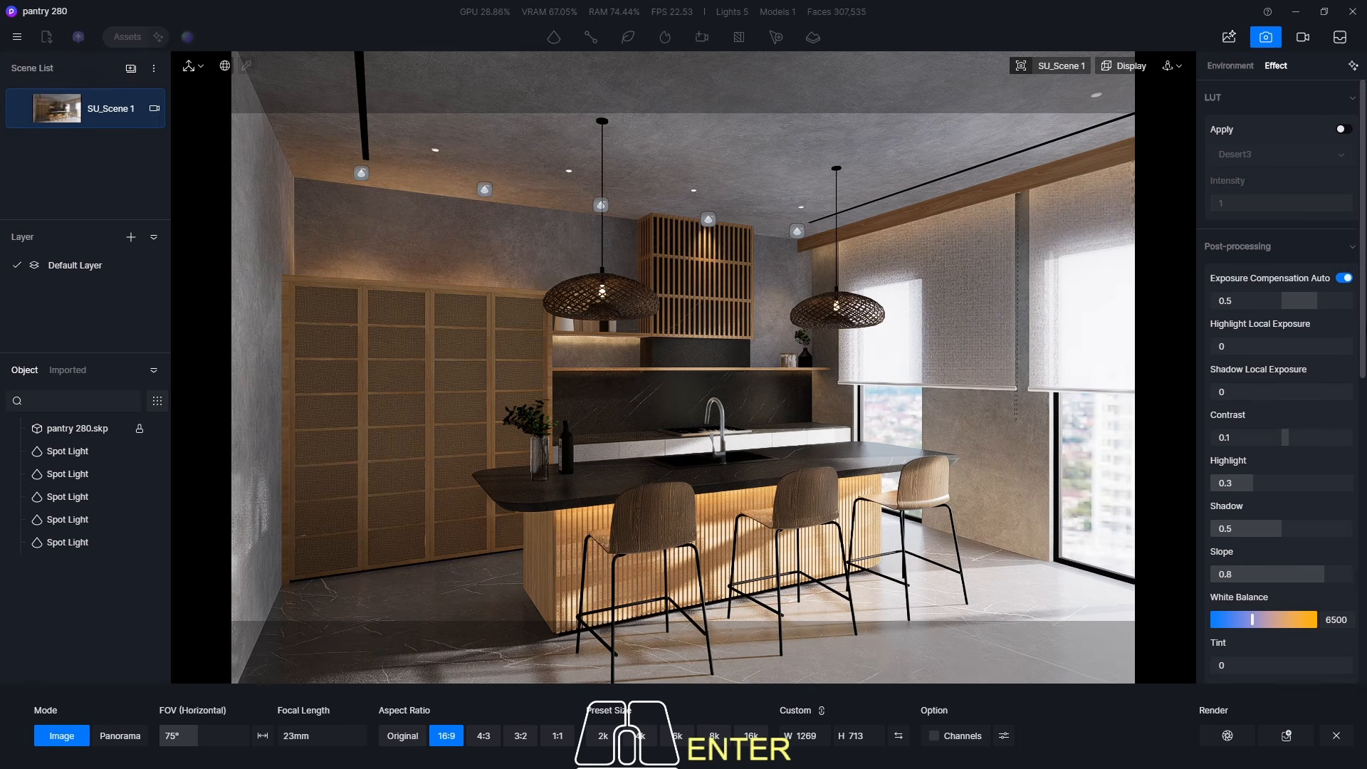
- Set the post-processing Shadow Local Exposure to 0.2
{"action": "scroll", "coordinate": [1306, 334], "scroll_direction": "down", "scroll_amount": 1}
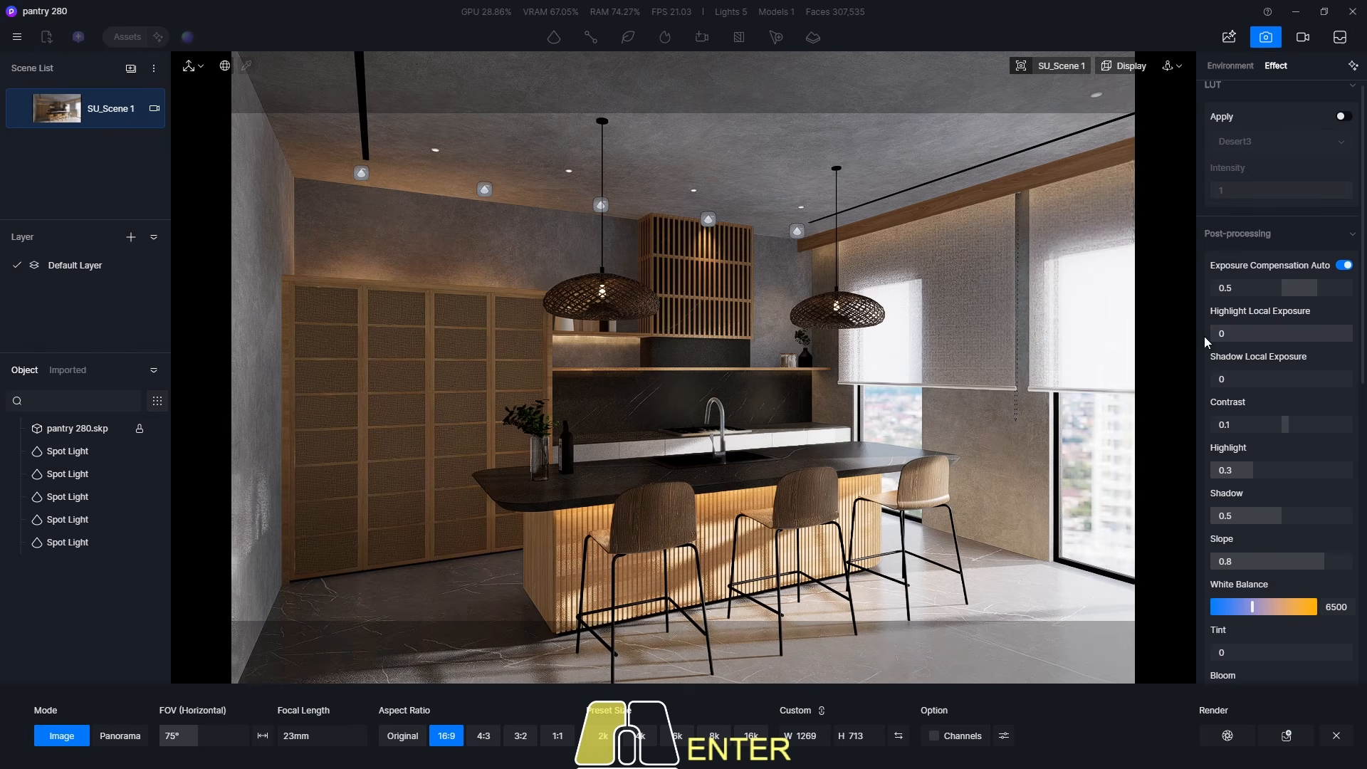
{"action": "left_click_drag", "start_coordinate": [1212, 375], "coordinate": [1242, 380]}
{"action": "left_click", "coordinate": [1243, 379]}
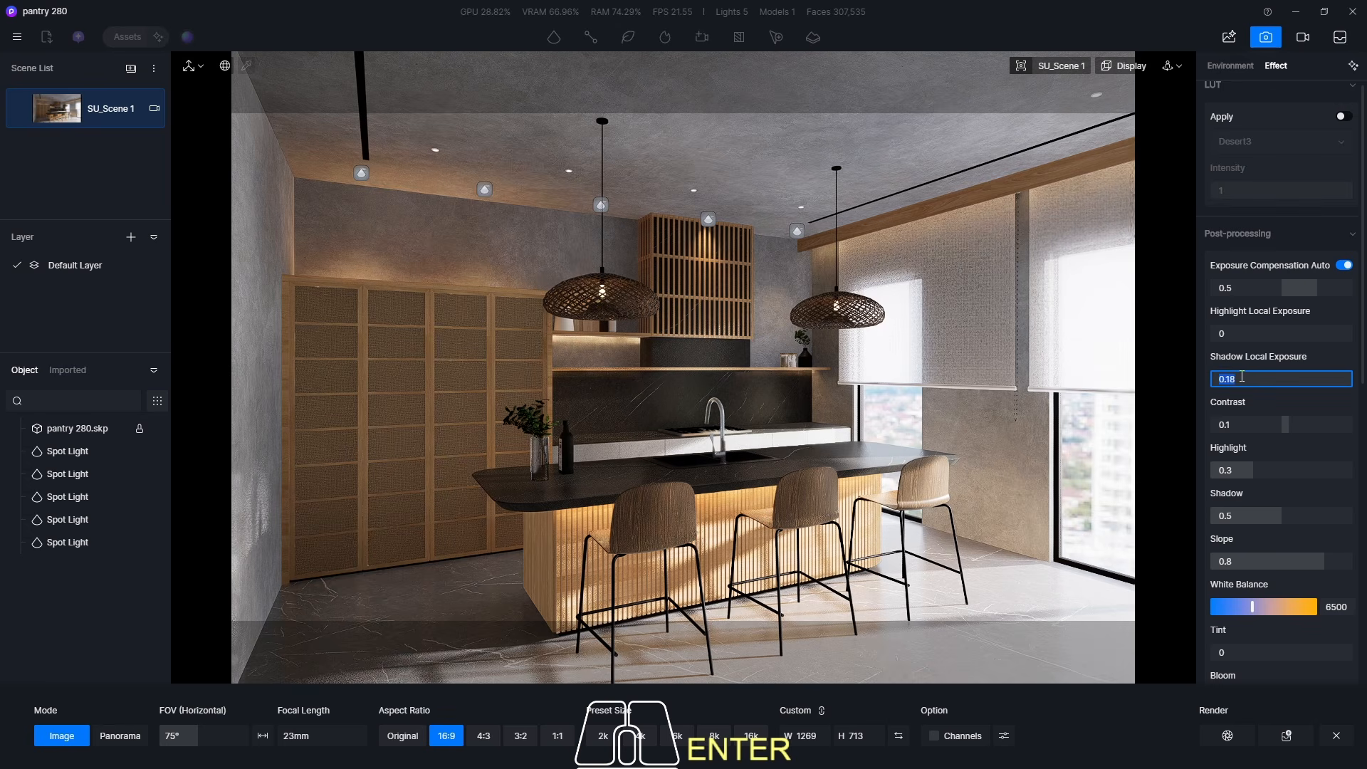
{"action": "type", "text": "0.2"}
{"action": "key", "text": "Return"}
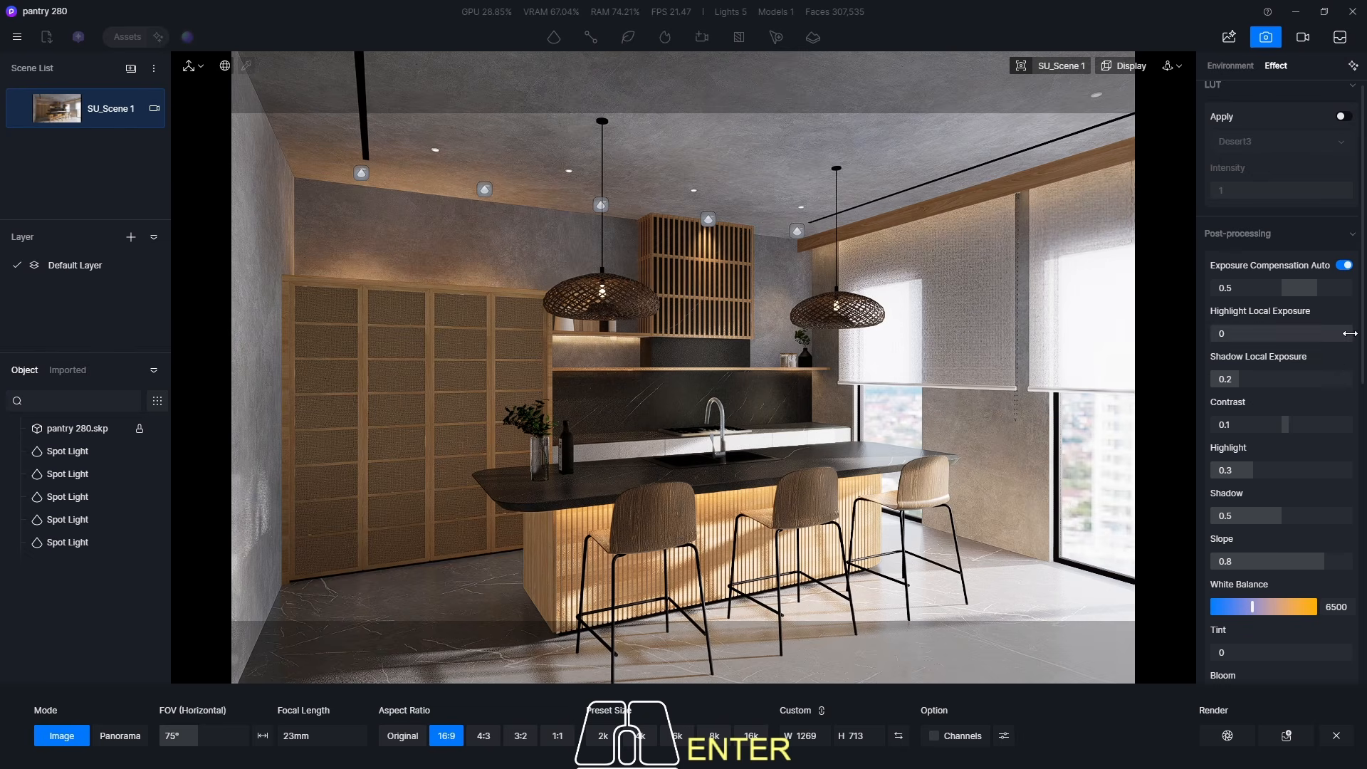
- Try post-processing Vignette values of 0.5 and 0.3, and reset Vignette to 0
{"action": "left_click_drag", "start_coordinate": [1362, 342], "coordinate": [1363, 642]}
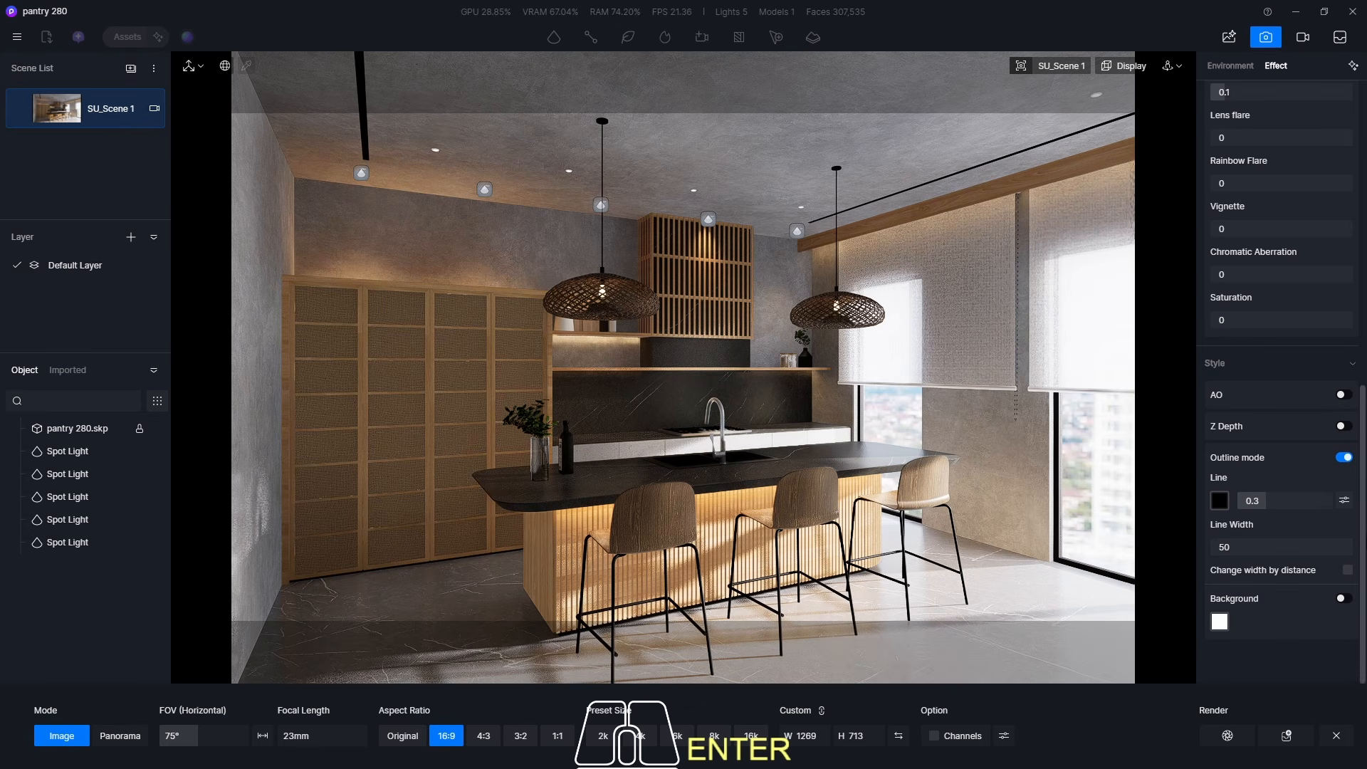
{"action": "scroll", "coordinate": [1282, 356], "scroll_direction": "up", "scroll_amount": 3}
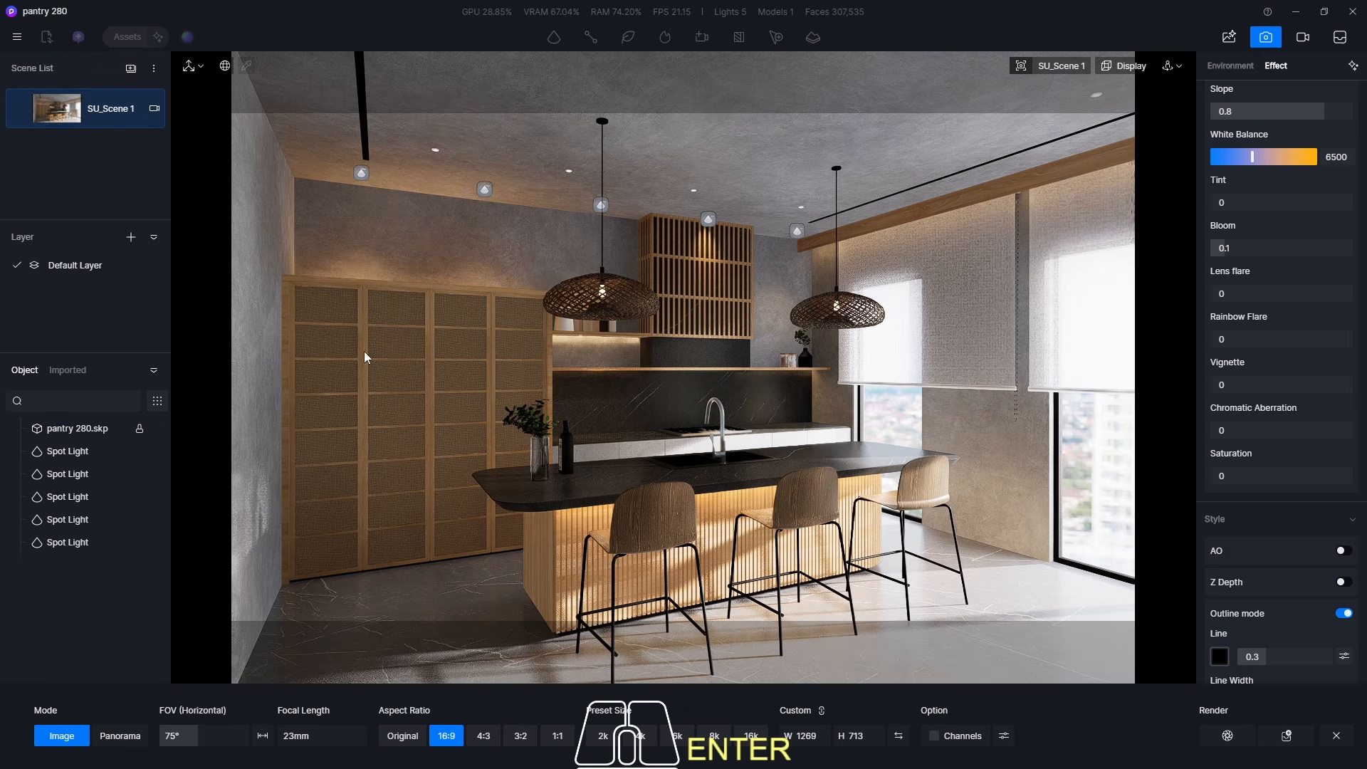
{"action": "left_click", "coordinate": [1237, 383]}
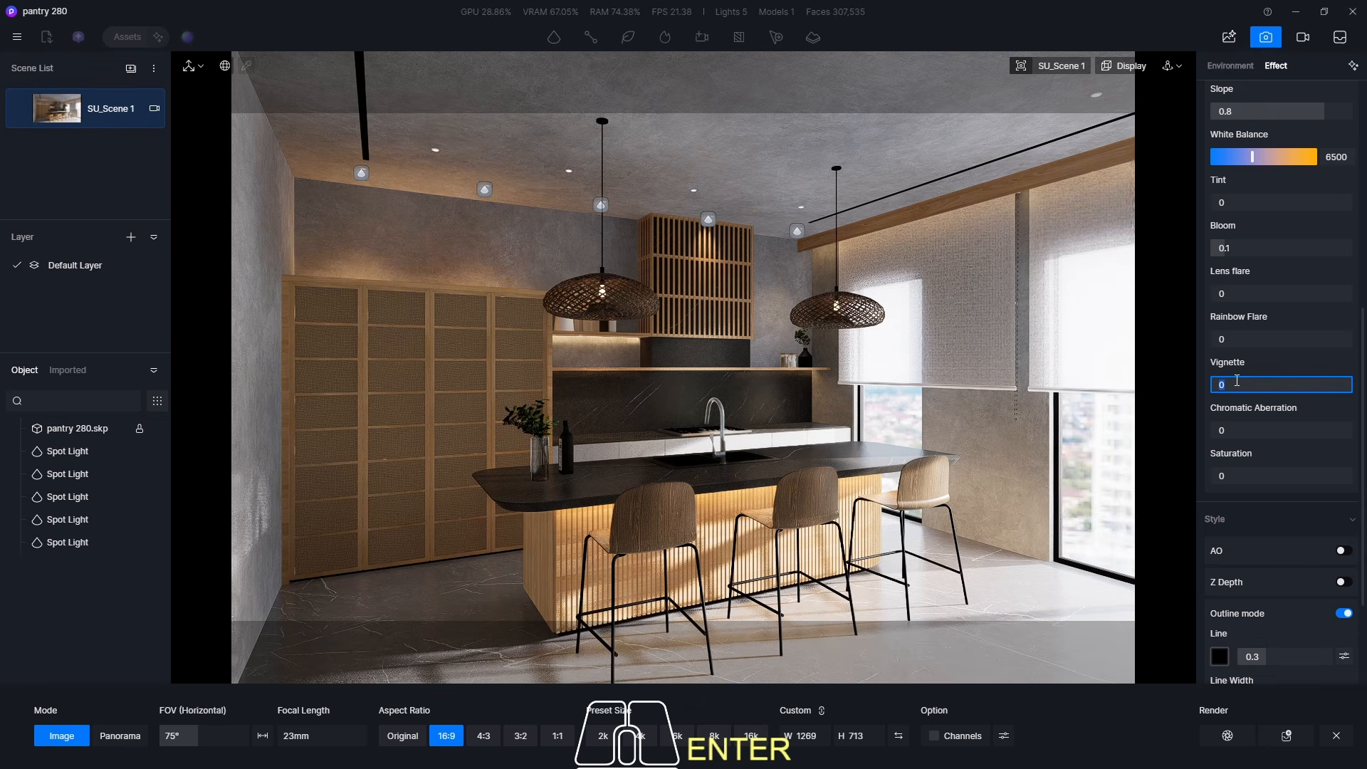
{"action": "type", "text": "0.5"}
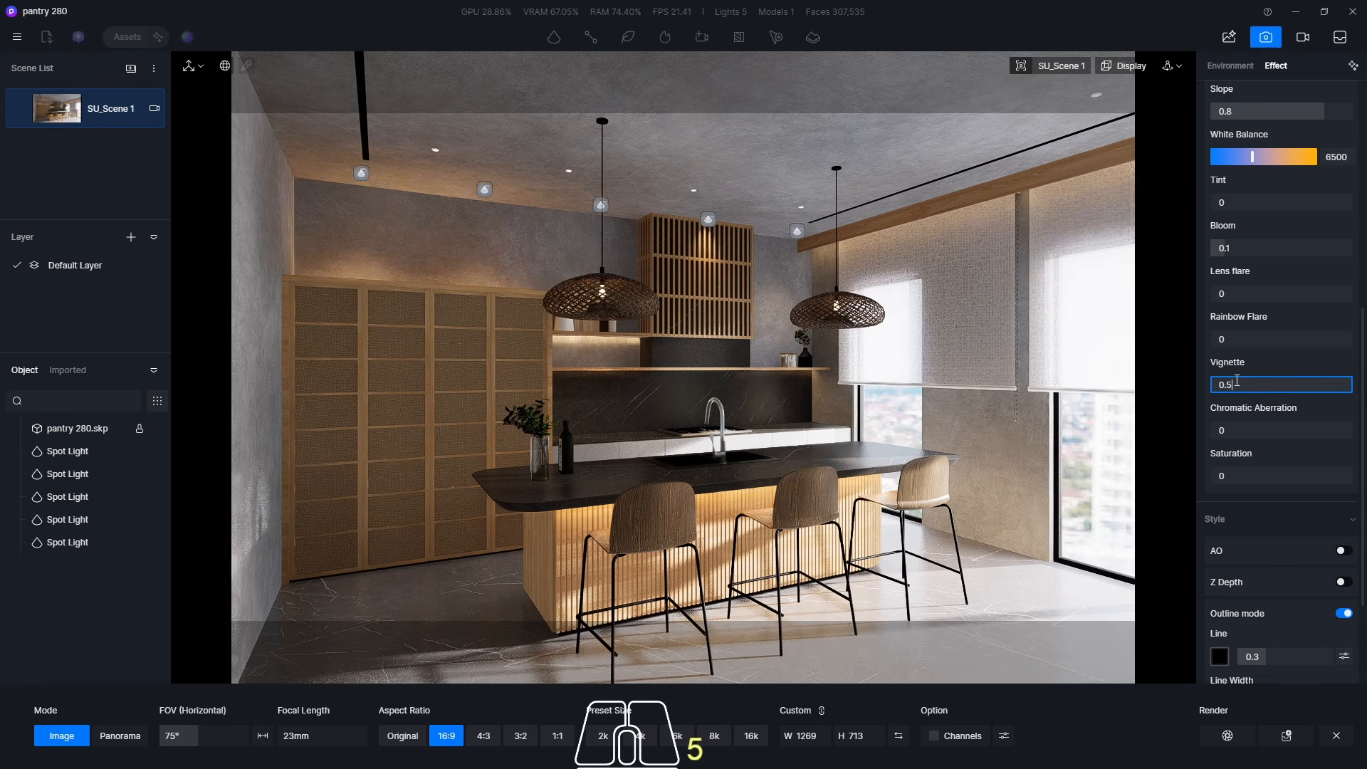
{"action": "key", "text": "Return"}
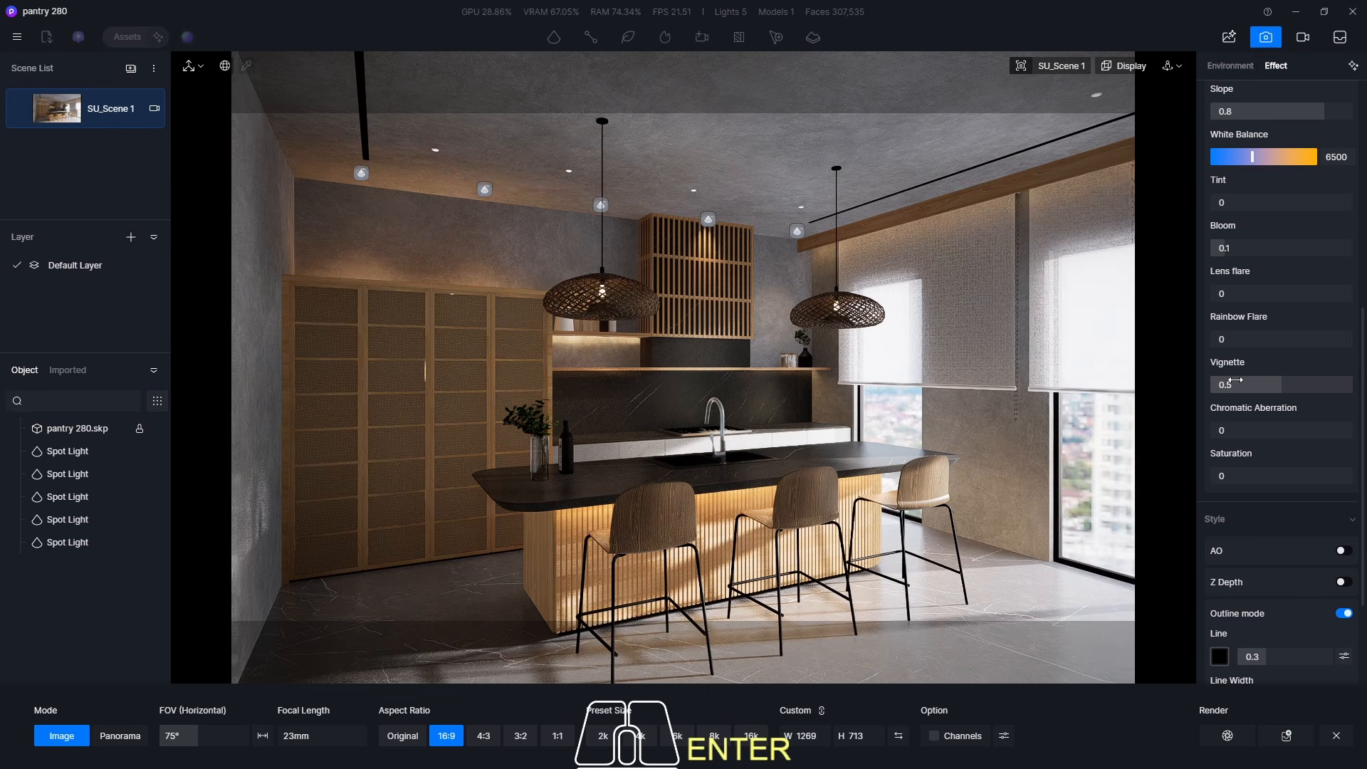
{"action": "left_click", "coordinate": [1259, 382]}
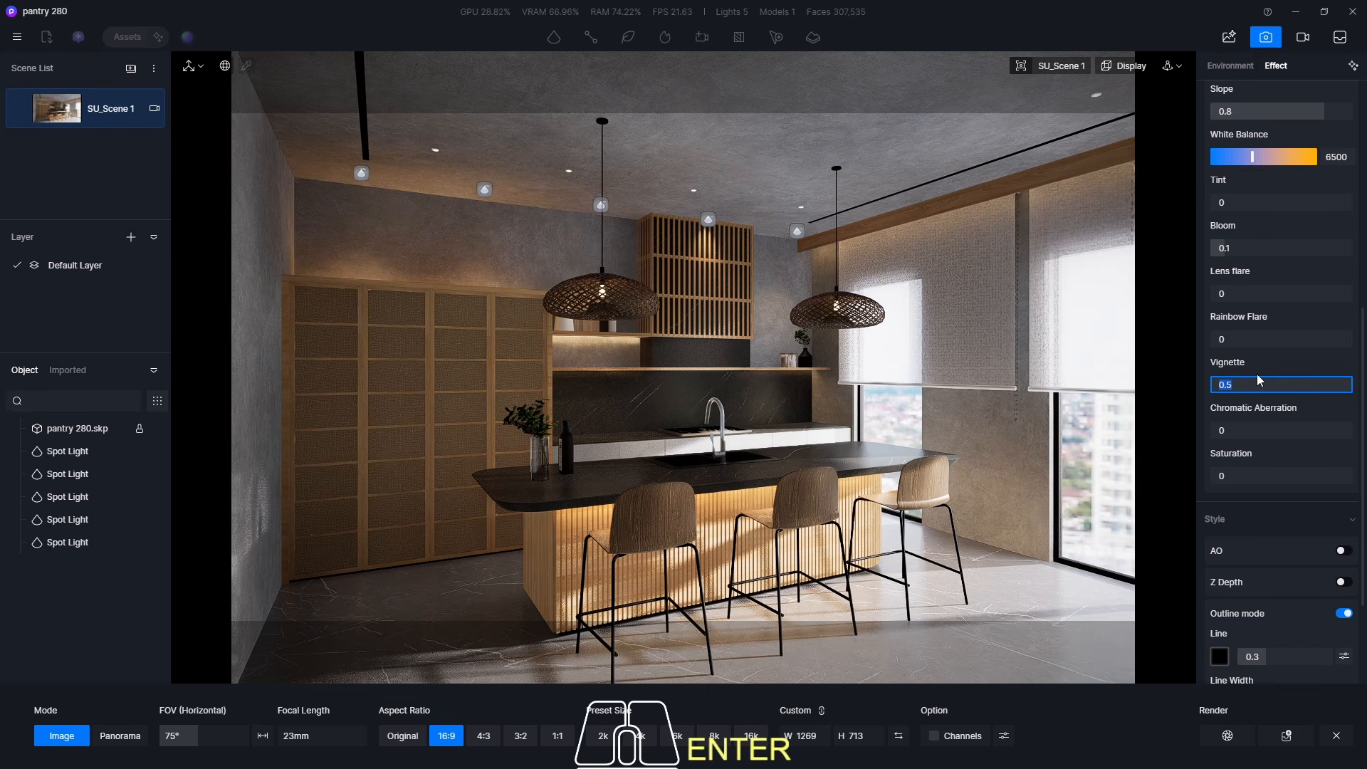
{"action": "type", "text": "0.3"}
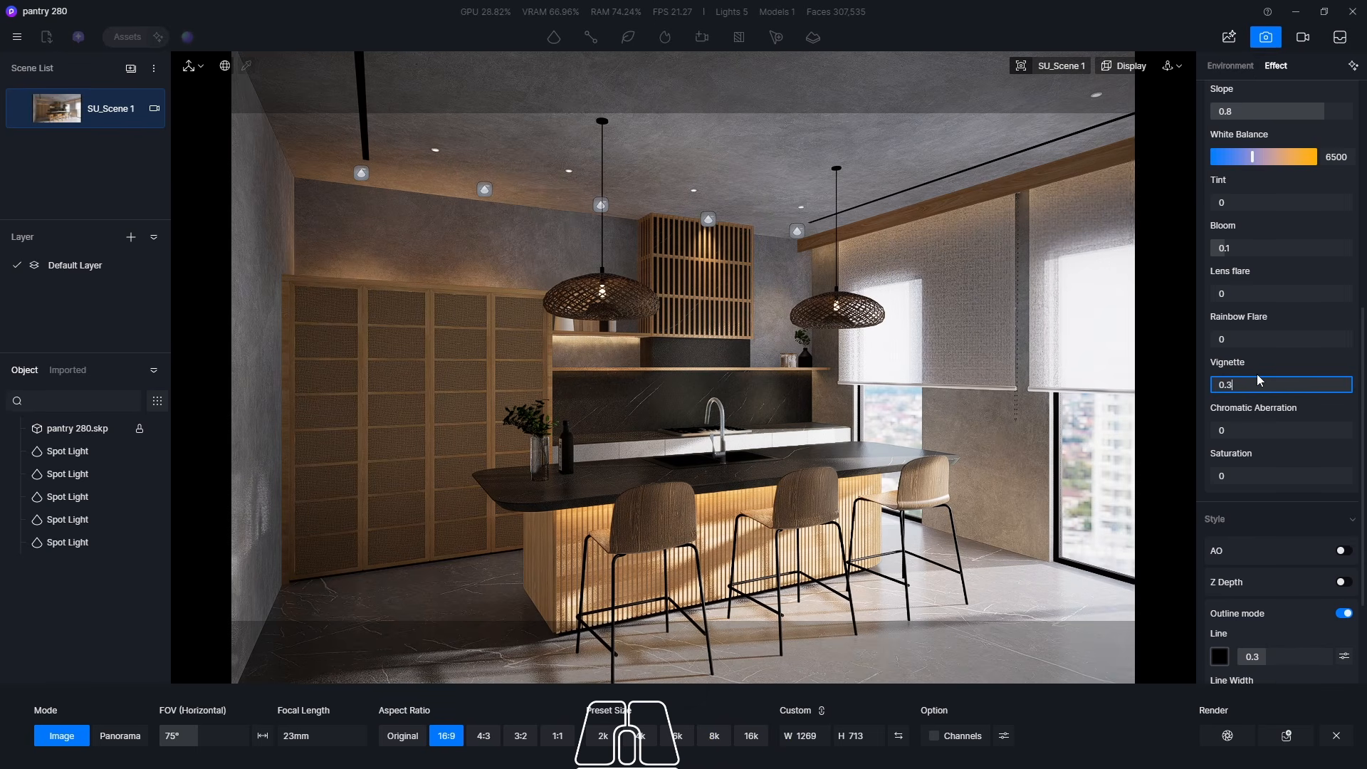
{"action": "key", "text": "Return"}
{"action": "left_click", "coordinate": [1257, 383]}
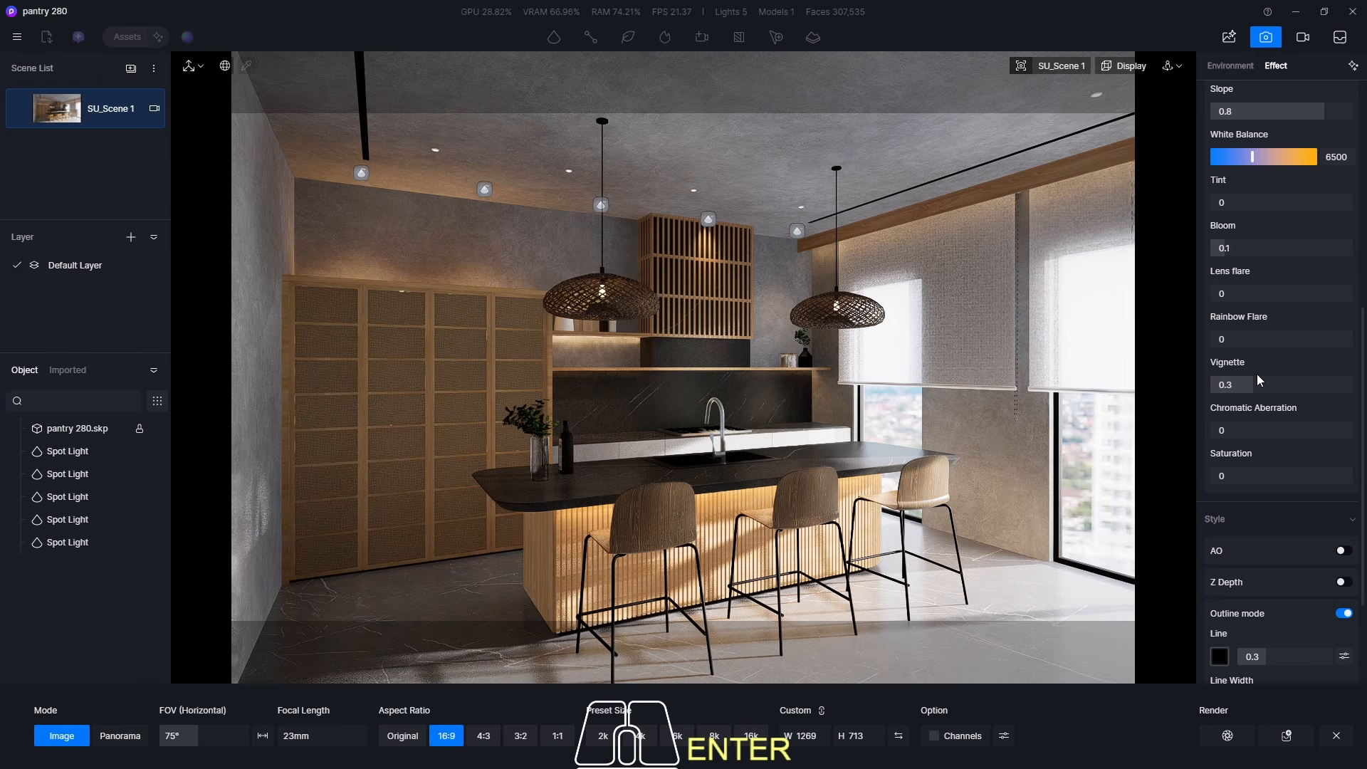
{"action": "type", "text": "0"}
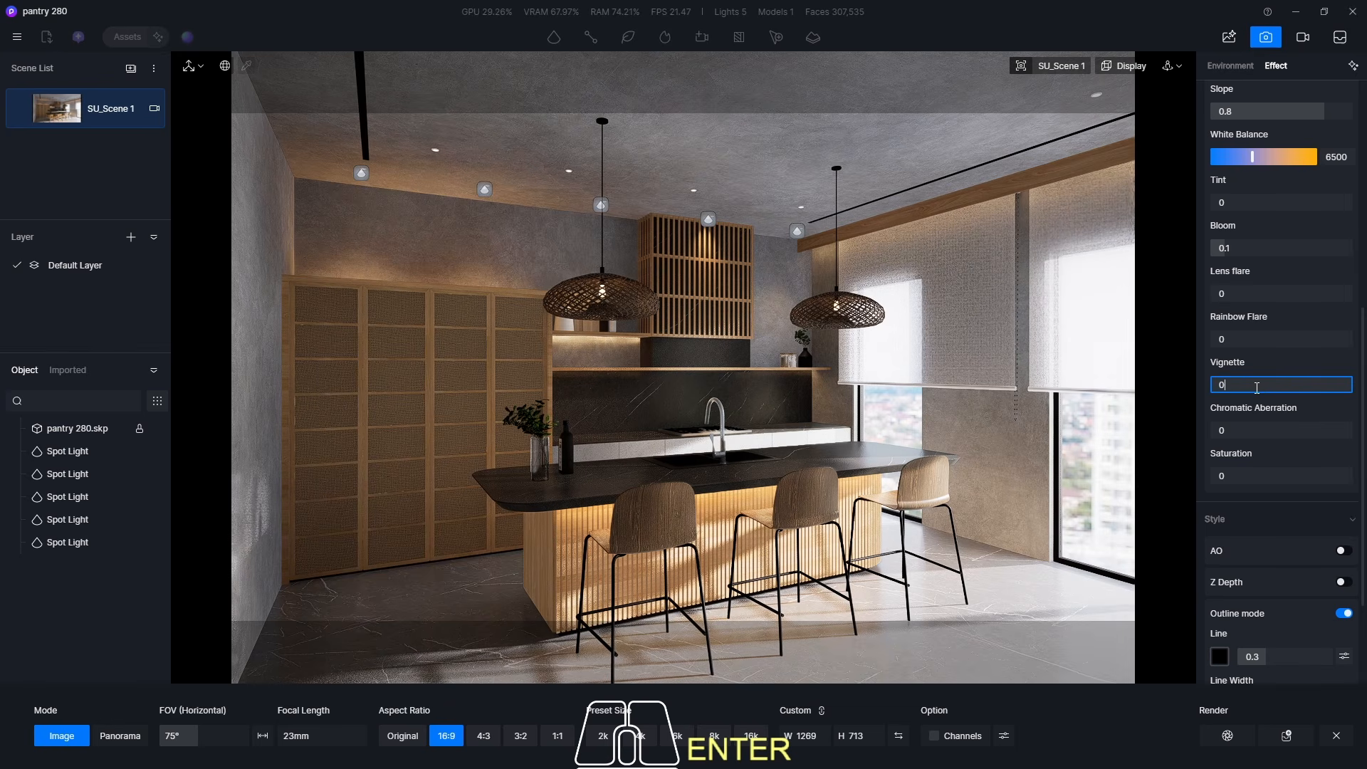
{"action": "key", "text": "Return"}
- Set the post-processing Vignette to 0.3
{"action": "left_click", "coordinate": [1255, 387]}
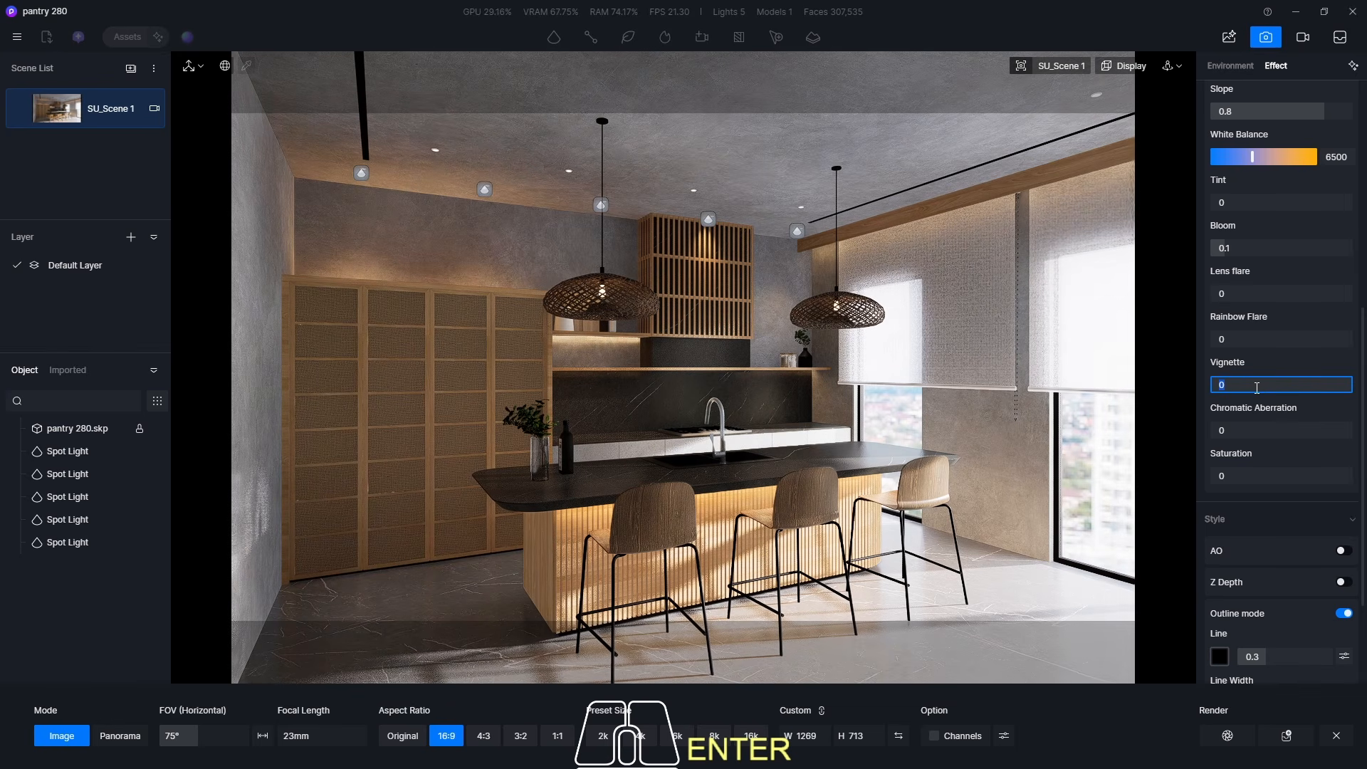
{"action": "type", "text": ".3"}
{"action": "key", "text": "Return"}
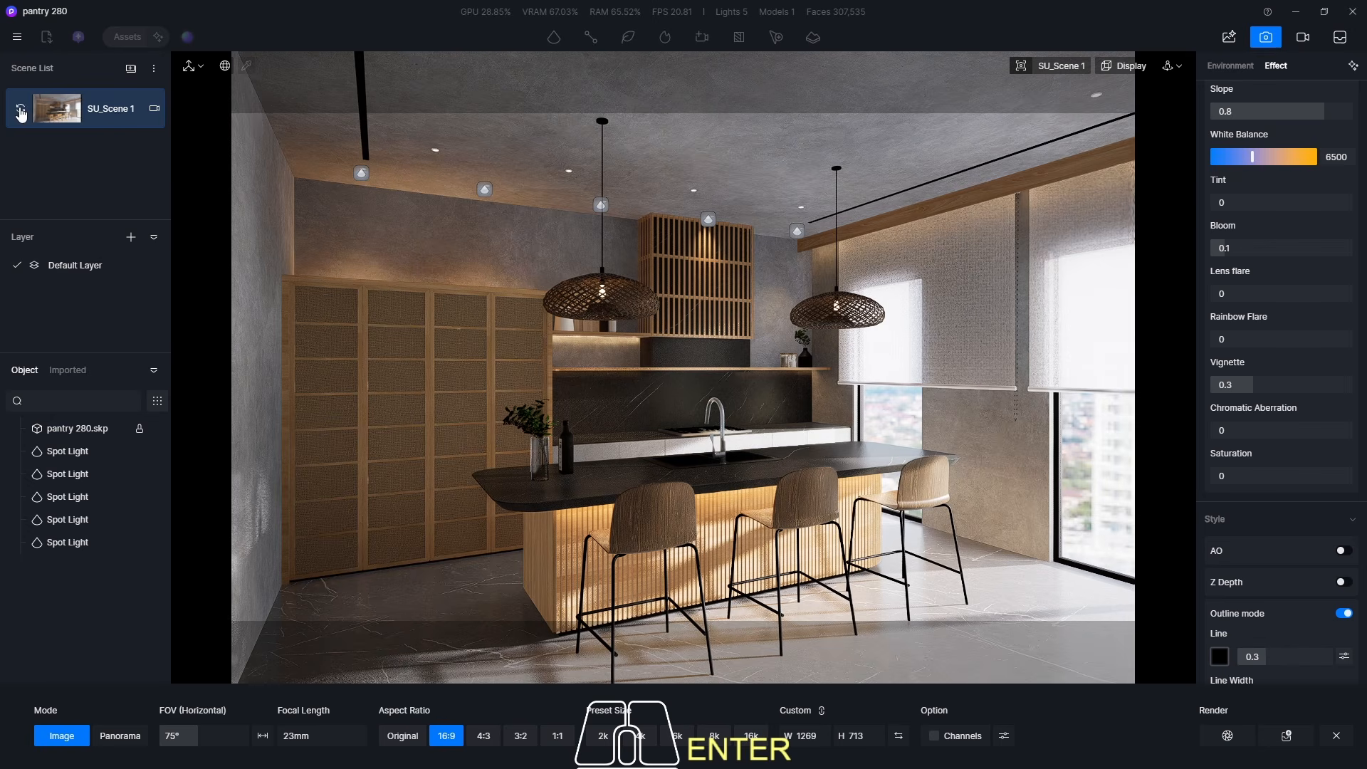
- Update SU_Scene 1 with the current view and effect settings, and save the project
{"action": "left_click", "coordinate": [18, 111]}
{"action": "left_click", "coordinate": [17, 36]}
{"action": "mouse_move", "coordinate": [107, 67]}
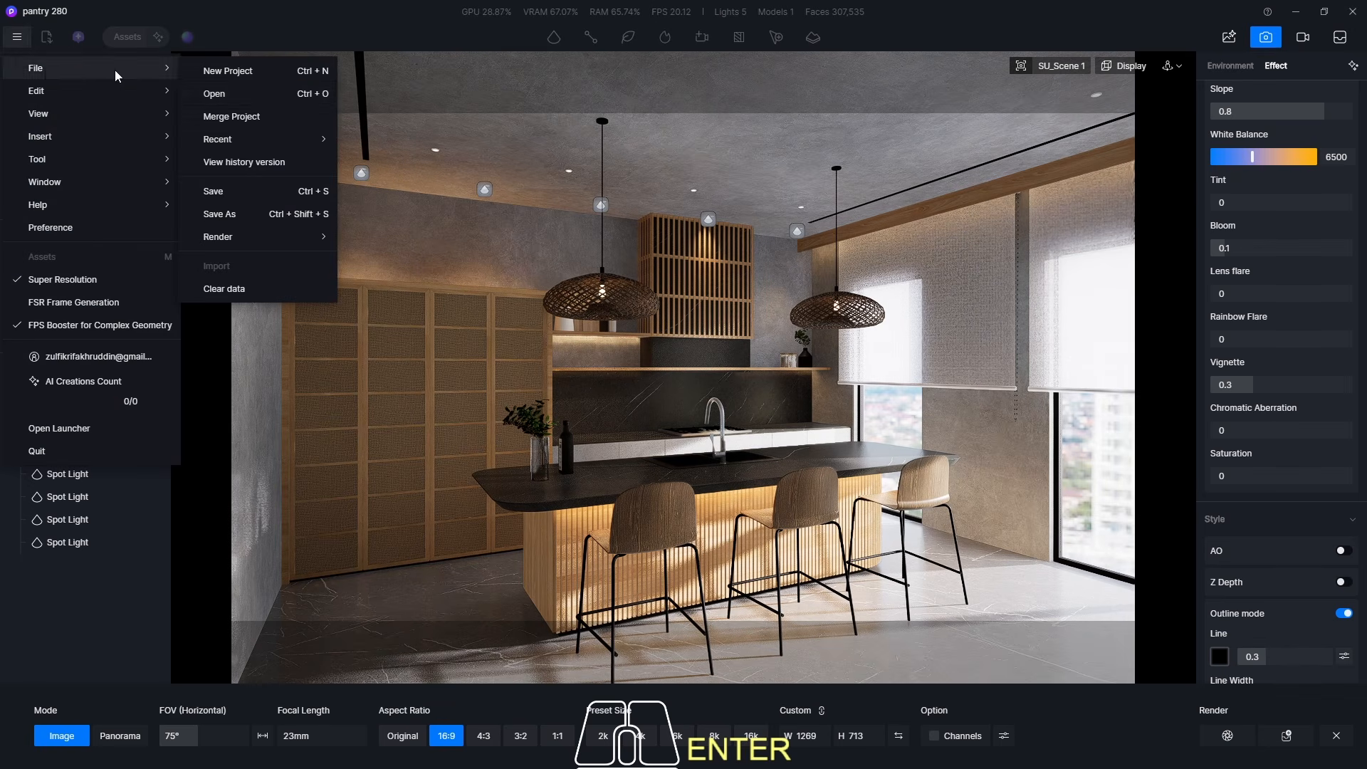
{"action": "left_click", "coordinate": [223, 190]}
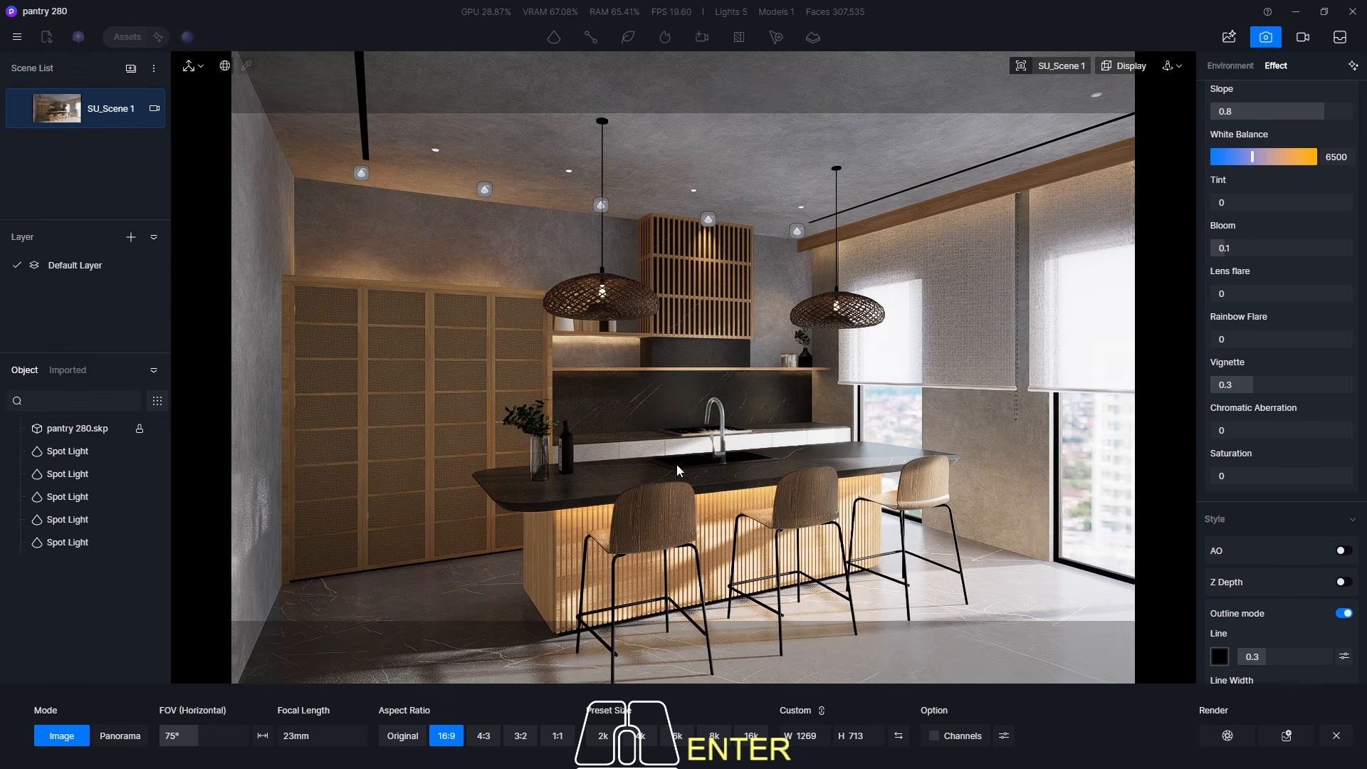
- Set the custom render height to 720 pixels
{"action": "double_click", "coordinate": [857, 737]}
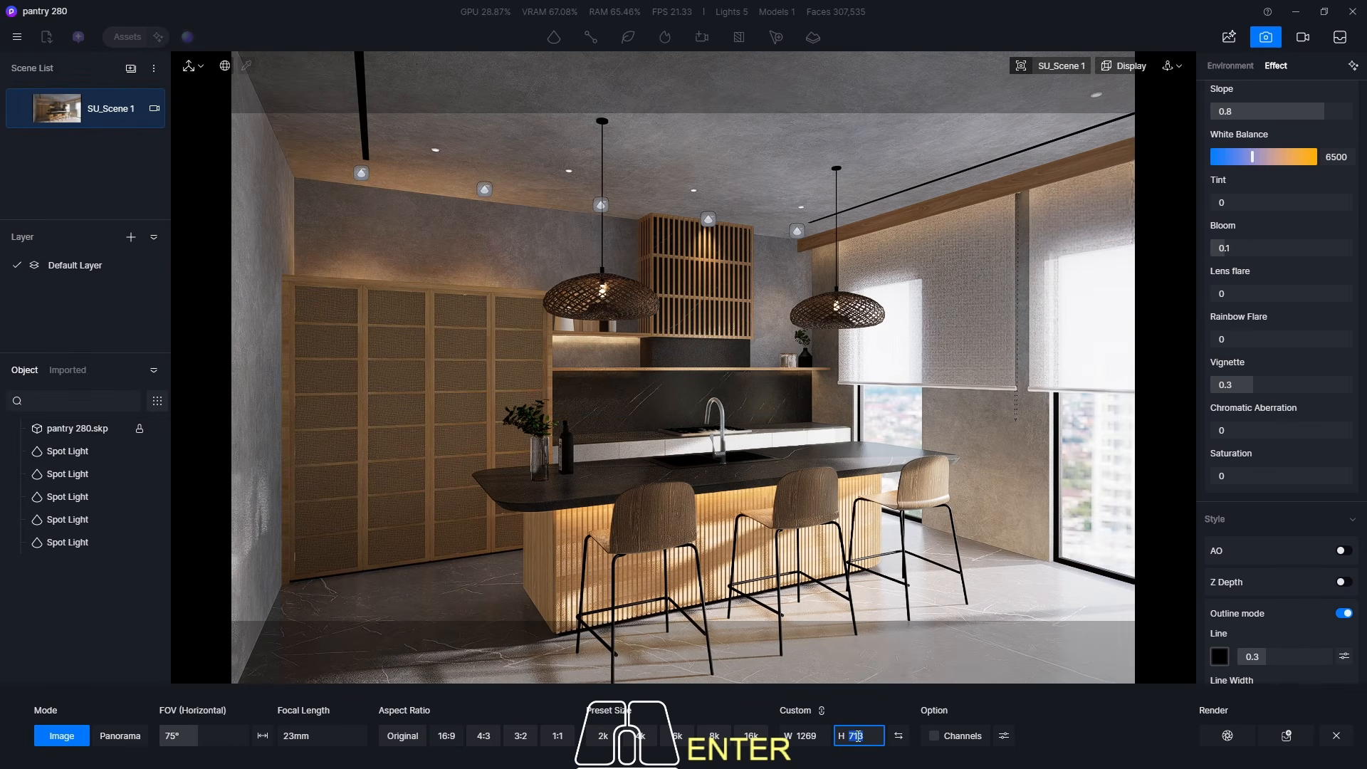
{"action": "type", "text": "720"}
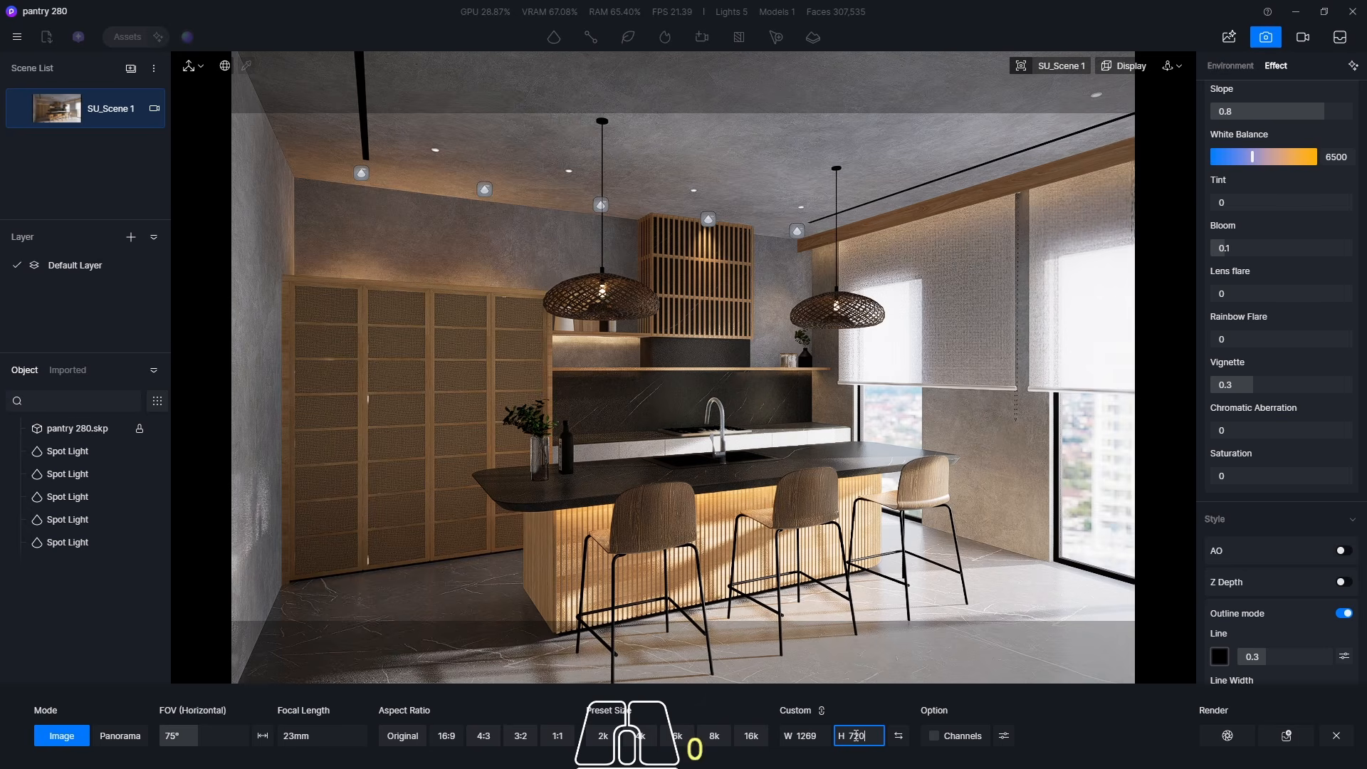
{"action": "key", "text": "Return"}
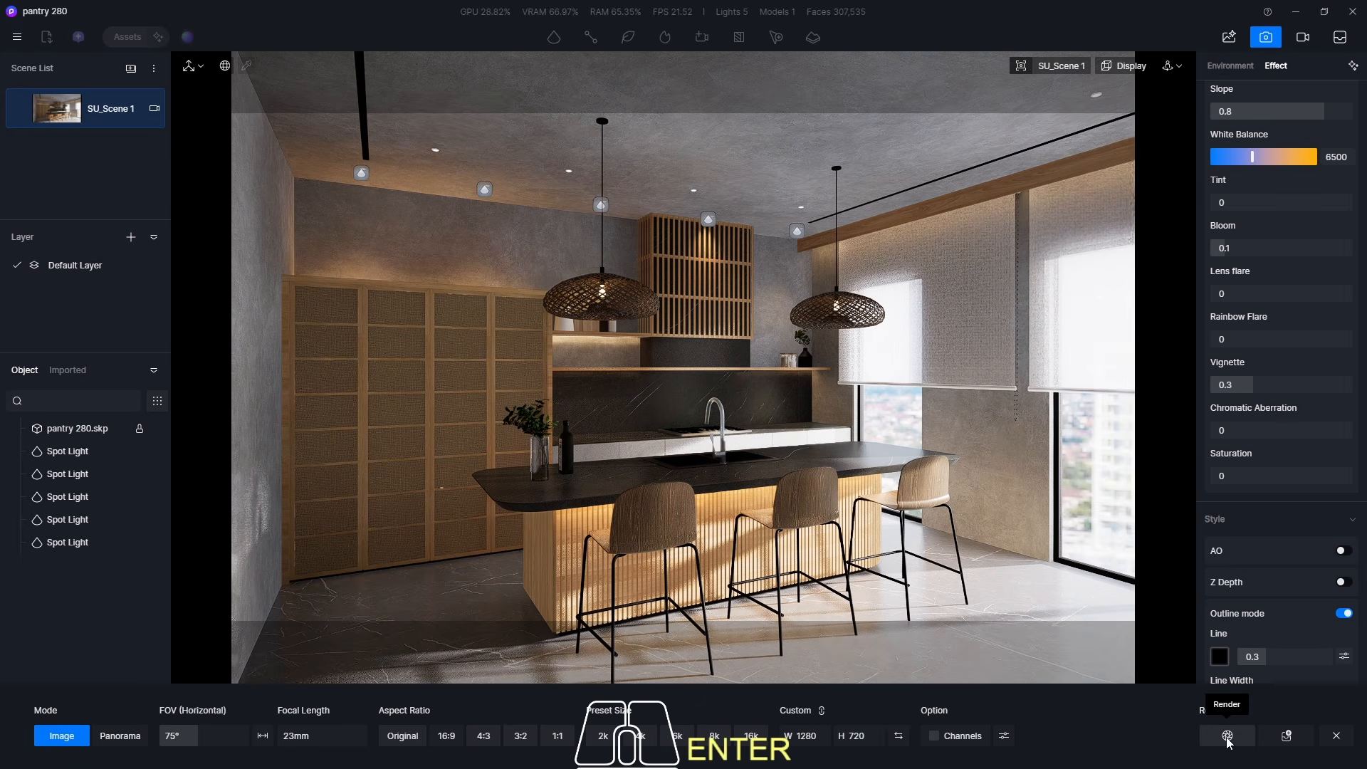
{"action": "mouse_move", "coordinate": [17, 114]}
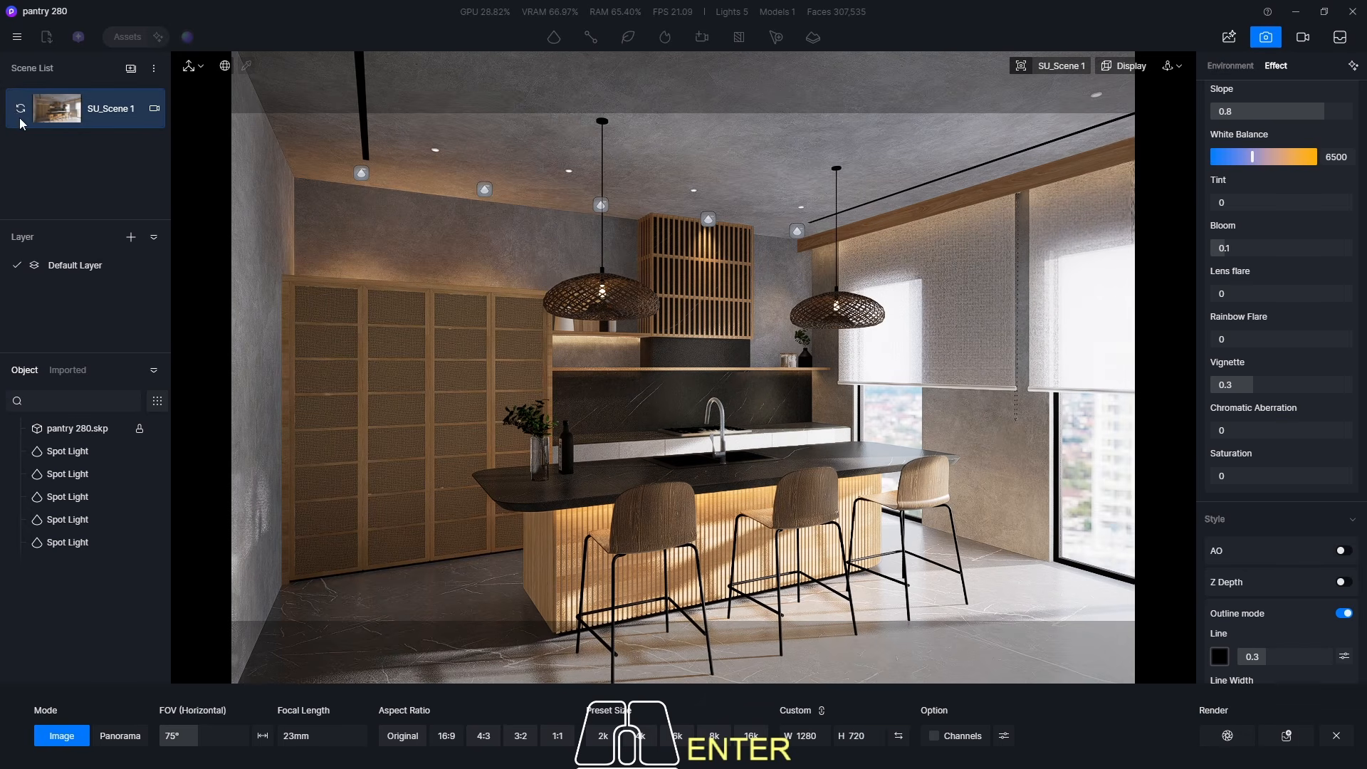
- Render the scene image and save it as SU_Scene 1(2).png in the 280 pantry folder
{"action": "left_click", "coordinate": [1228, 741]}
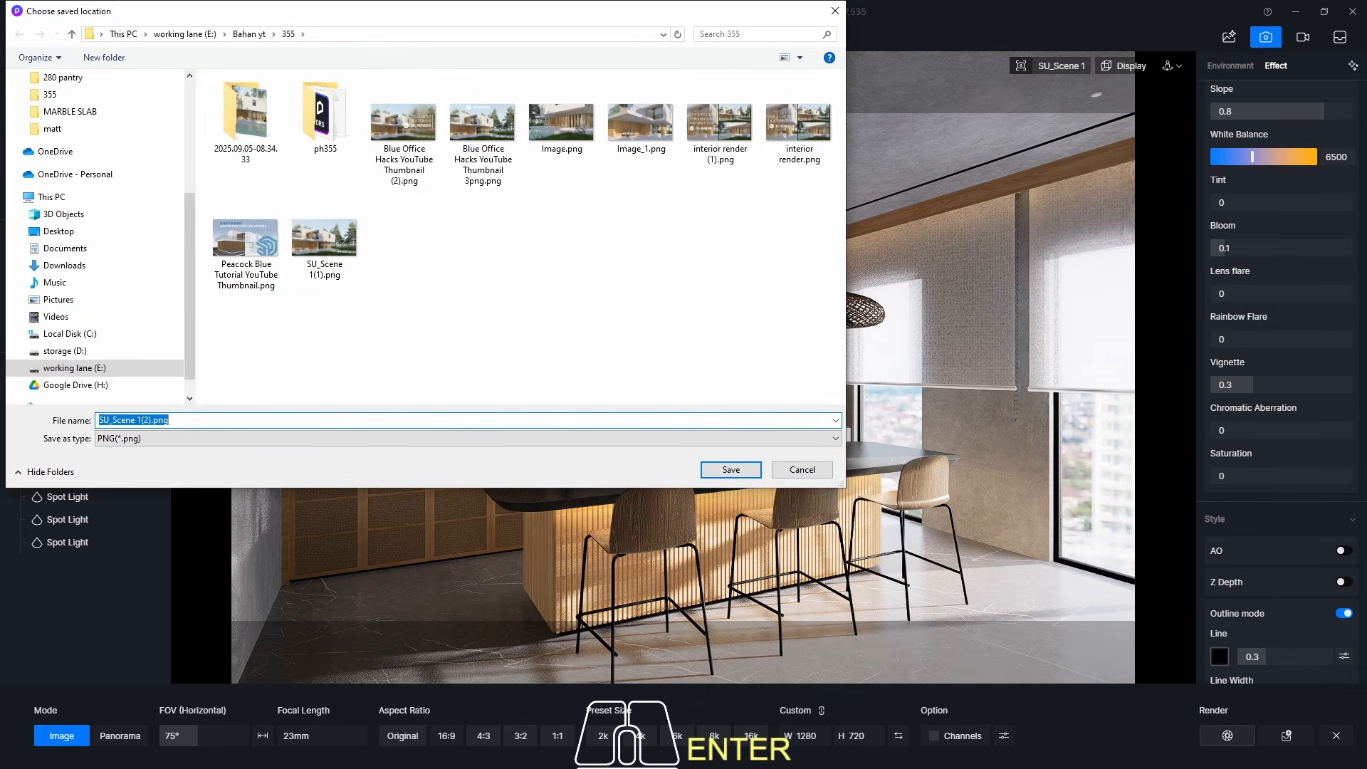
{"action": "left_click", "coordinate": [63, 76]}
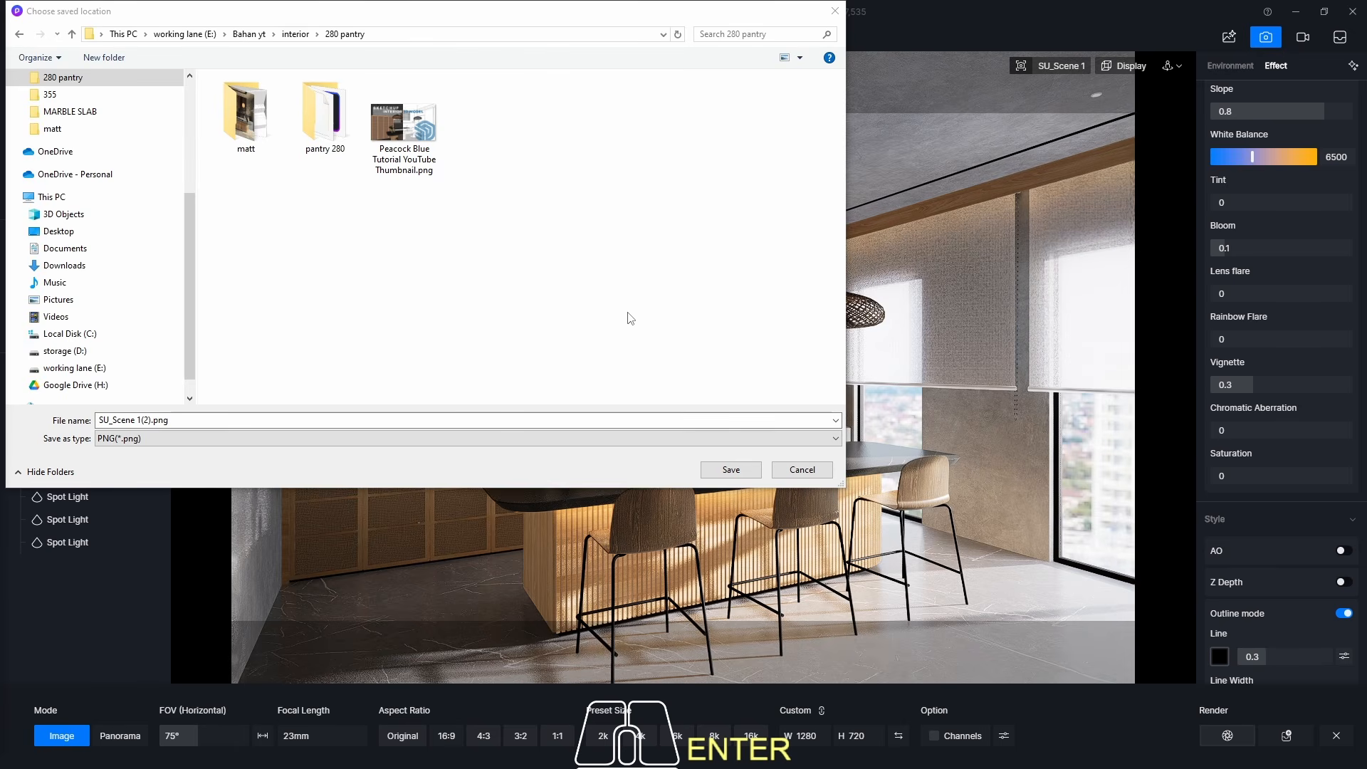
{"action": "left_click", "coordinate": [725, 473]}
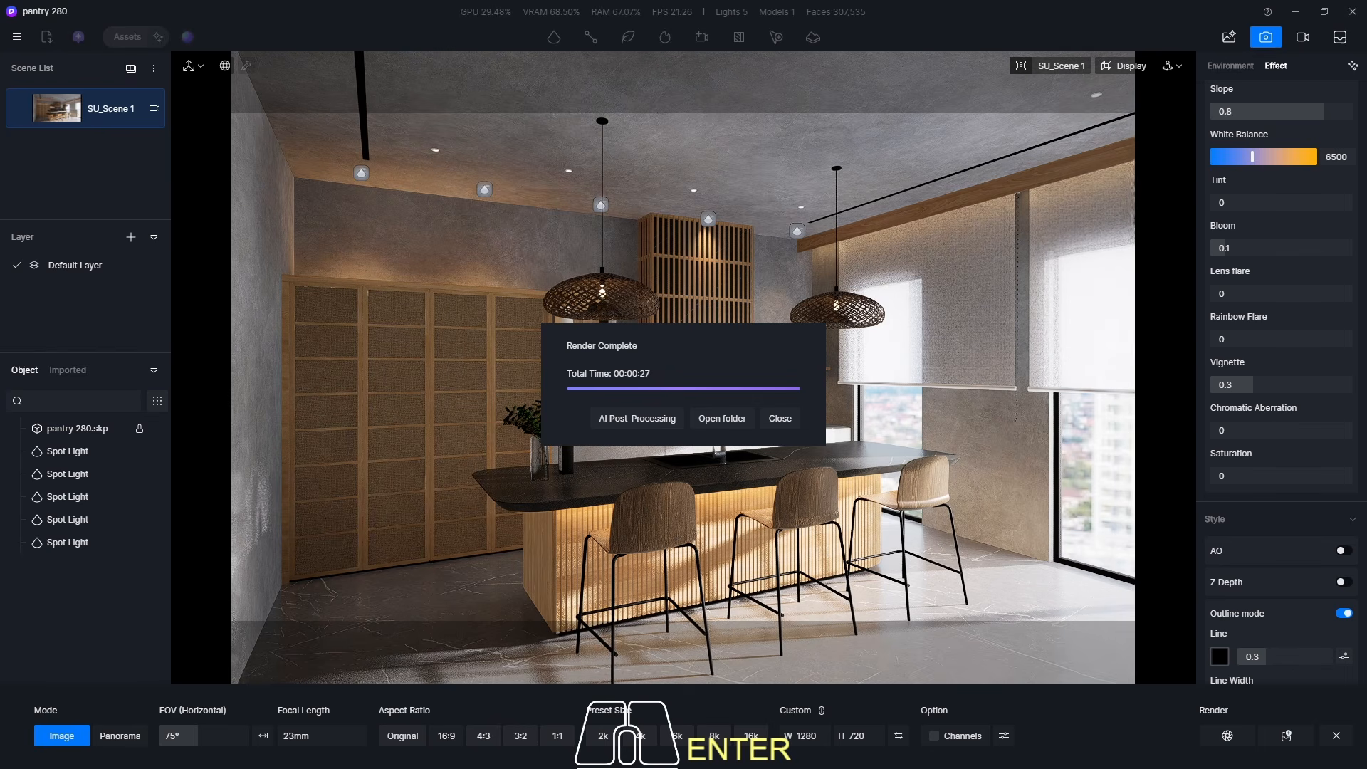
- Open the finished render SU_Scene 1(2).png in WPS Photos, examine its lighting and materials at several magnifications, and close it
{"action": "left_click", "coordinate": [684, 377]}
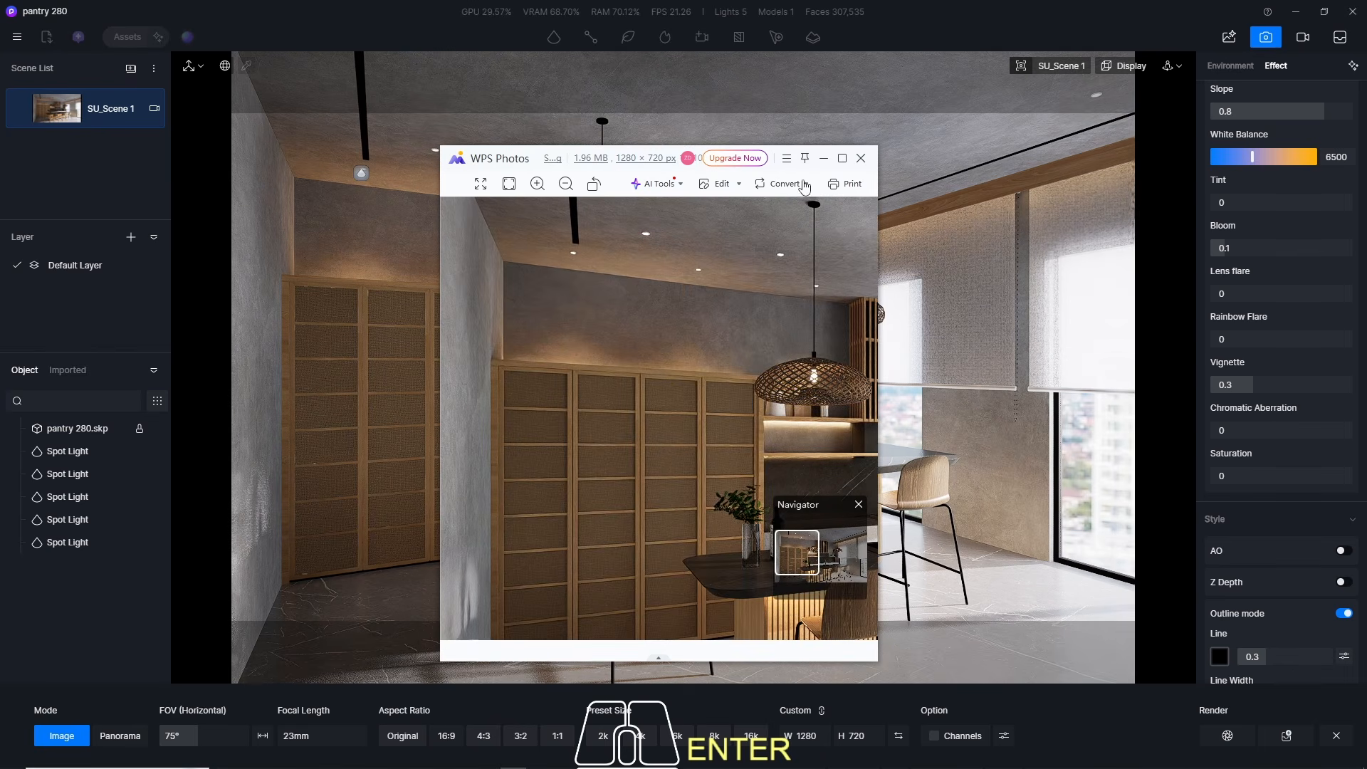
{"action": "left_click", "coordinate": [841, 158]}
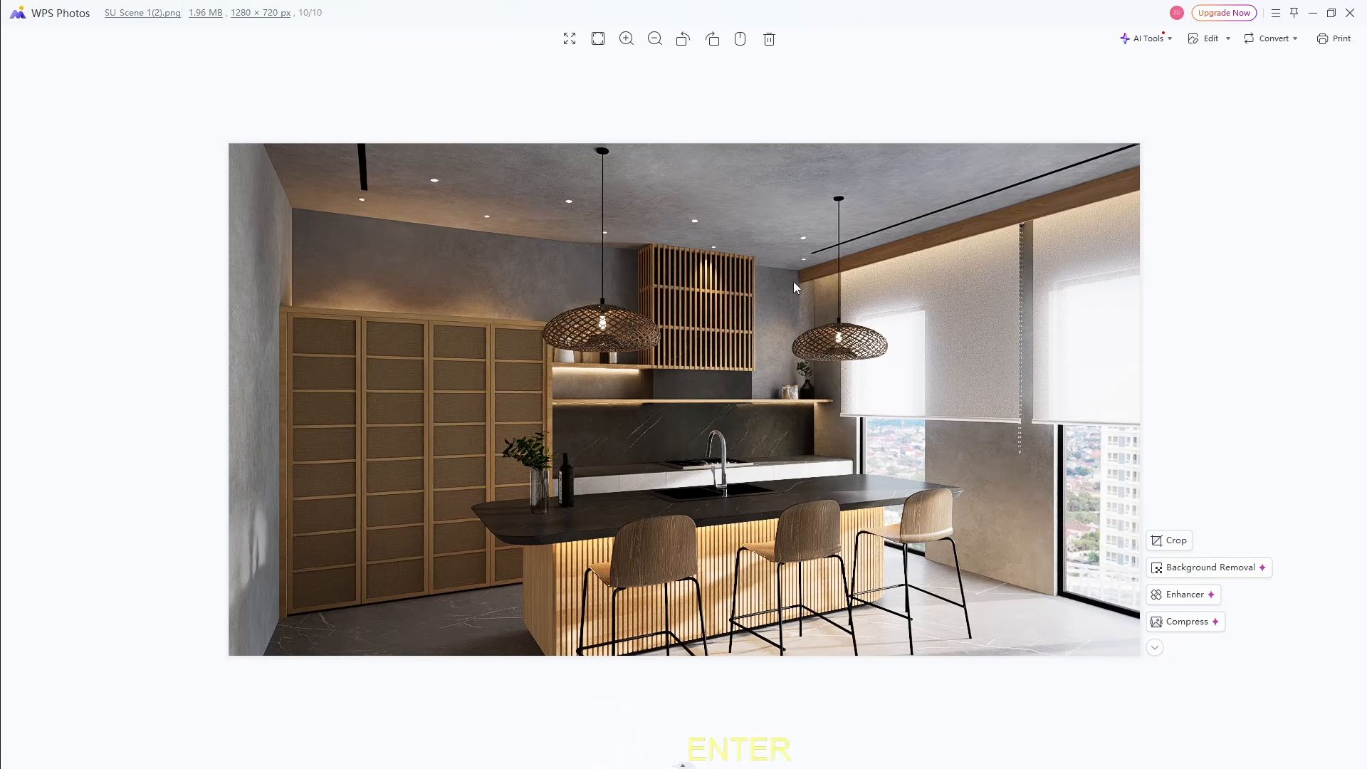
{"action": "scroll", "coordinate": [782, 367], "scroll_direction": "up", "scroll_amount": 4}
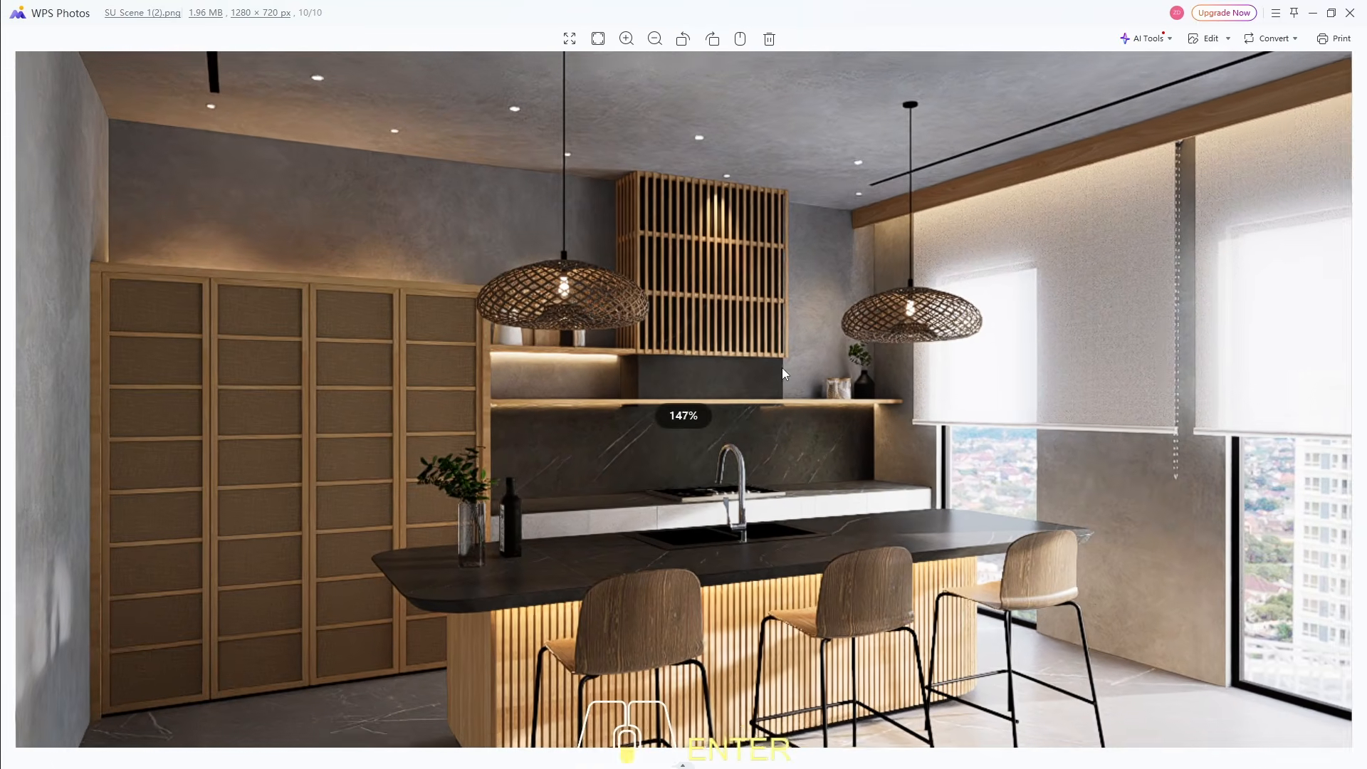
{"action": "scroll", "coordinate": [782, 368], "scroll_direction": "down", "scroll_amount": 1}
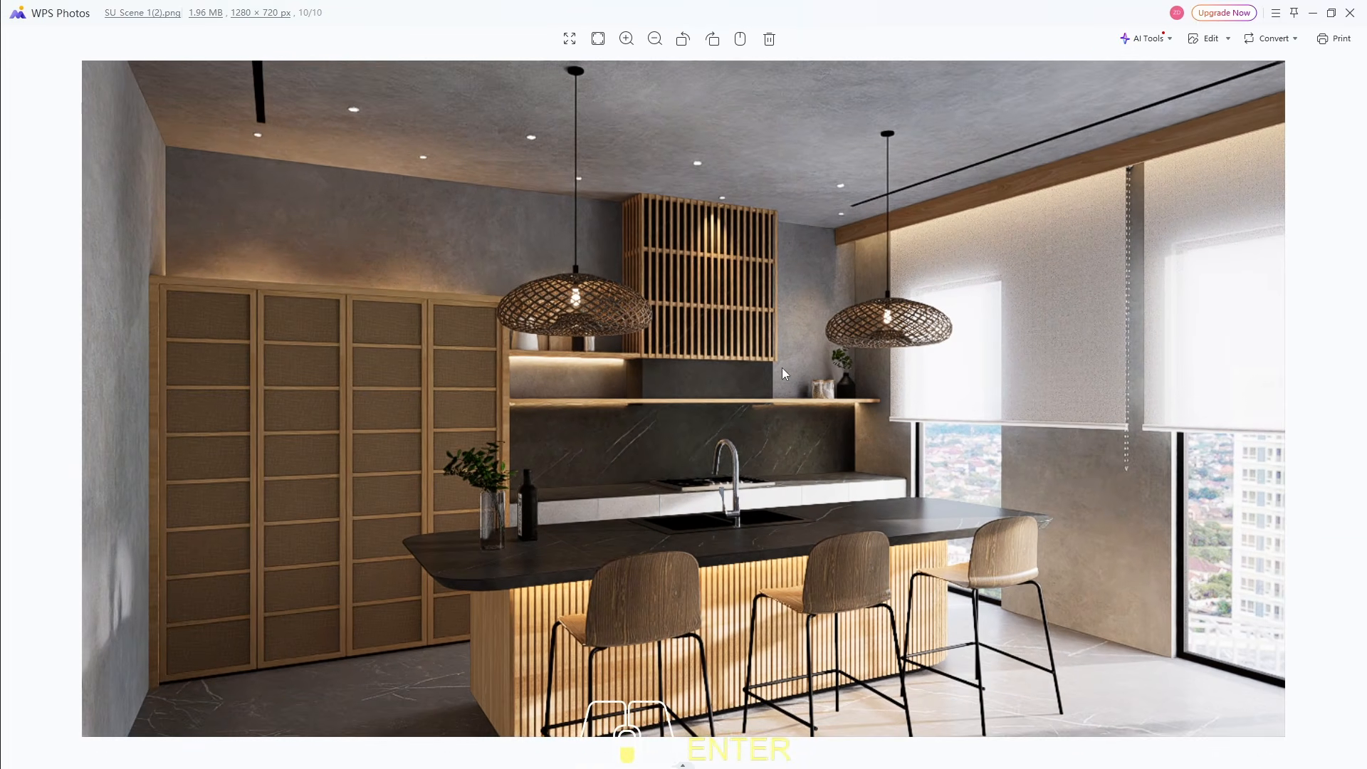
{"action": "scroll", "coordinate": [782, 367], "scroll_direction": "up", "scroll_amount": 1}
{"action": "scroll", "coordinate": [1022, 341], "scroll_direction": "down", "scroll_amount": 4}
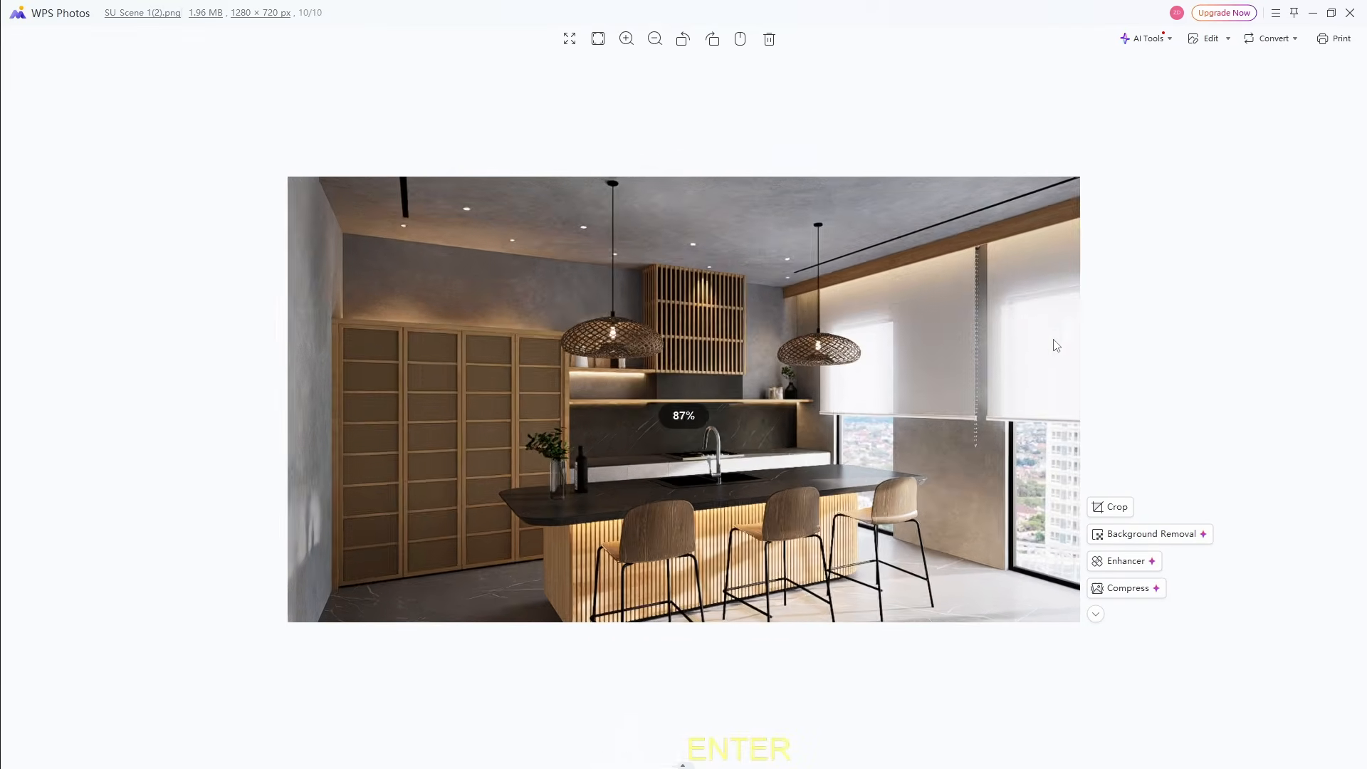
{"action": "scroll", "coordinate": [1022, 340], "scroll_direction": "up", "scroll_amount": 1}
{"action": "scroll", "coordinate": [1039, 327], "scroll_direction": "up", "scroll_amount": 1}
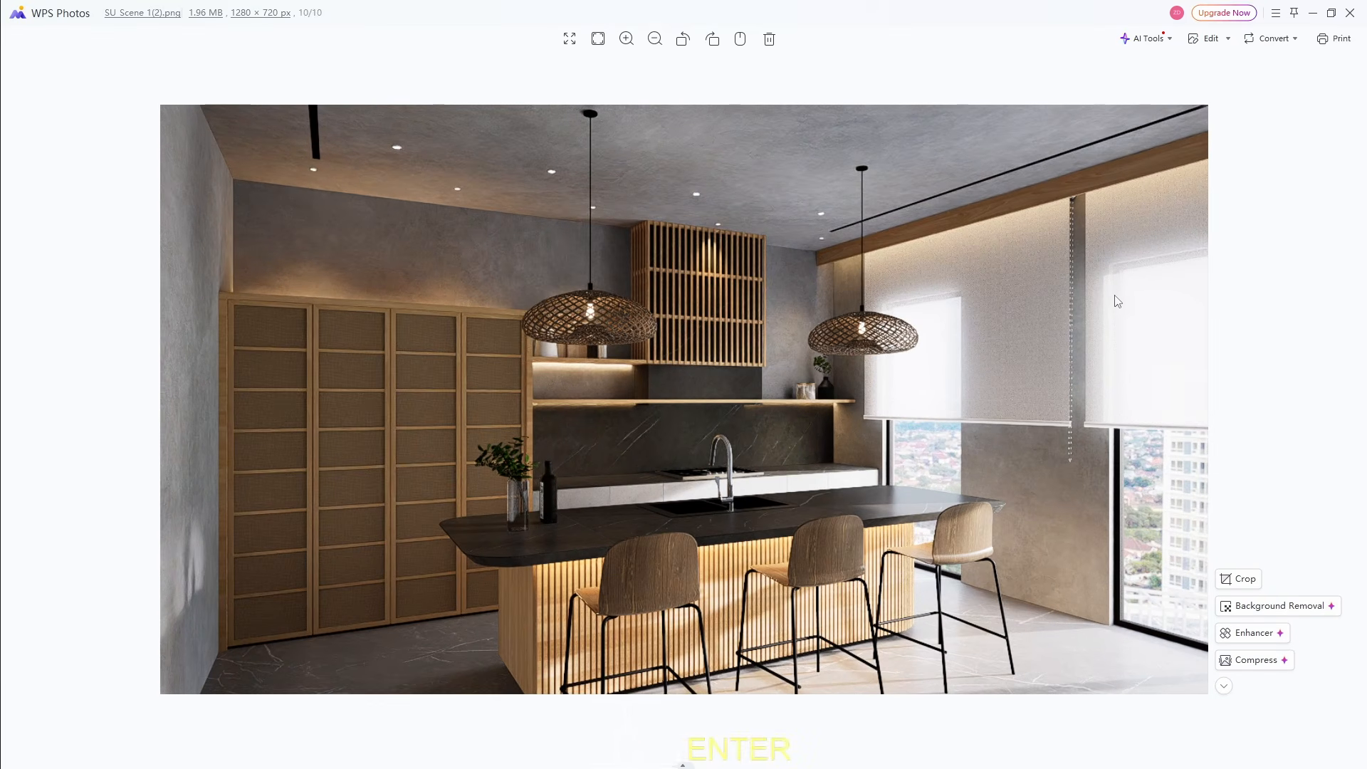
{"action": "scroll", "coordinate": [997, 356], "scroll_direction": "down", "scroll_amount": 1}
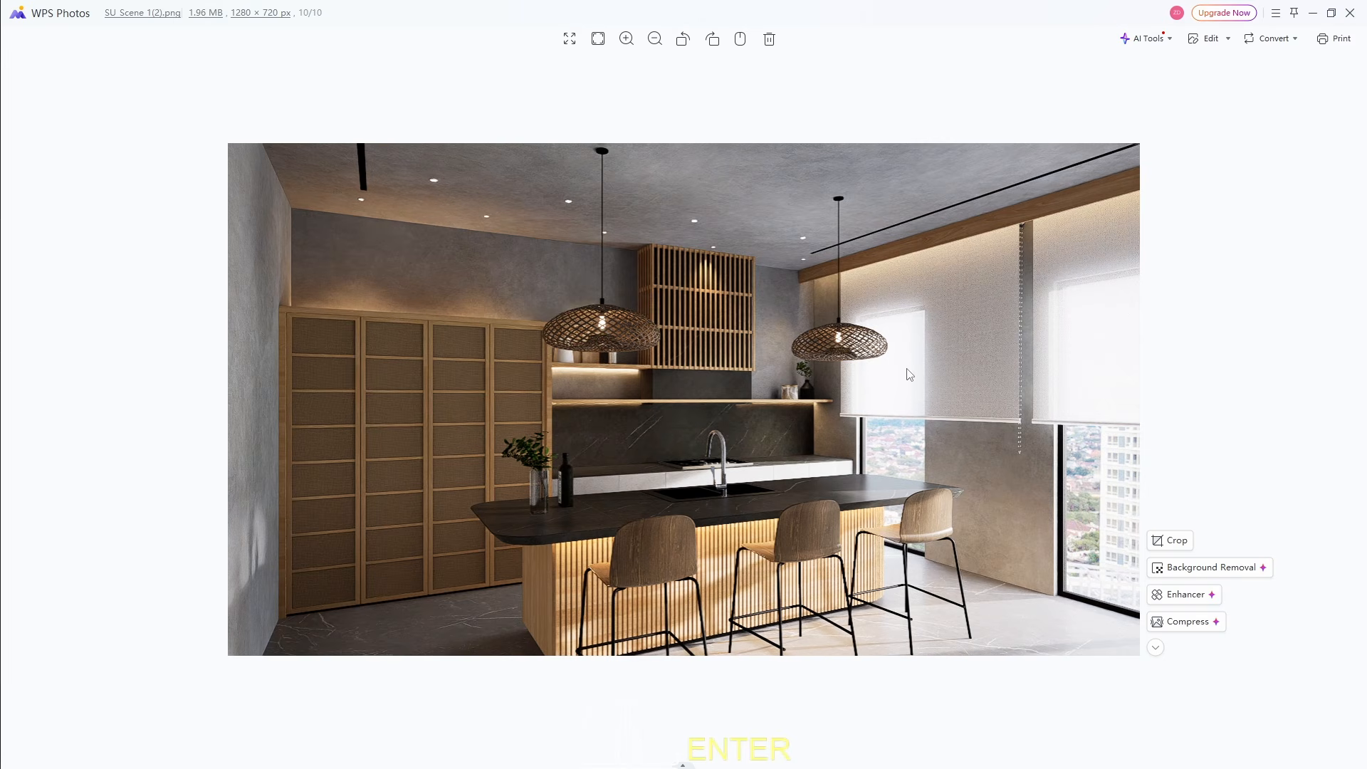
{"action": "scroll", "coordinate": [909, 374], "scroll_direction": "up", "scroll_amount": 1}
{"action": "scroll", "coordinate": [865, 331], "scroll_direction": "down", "scroll_amount": 1}
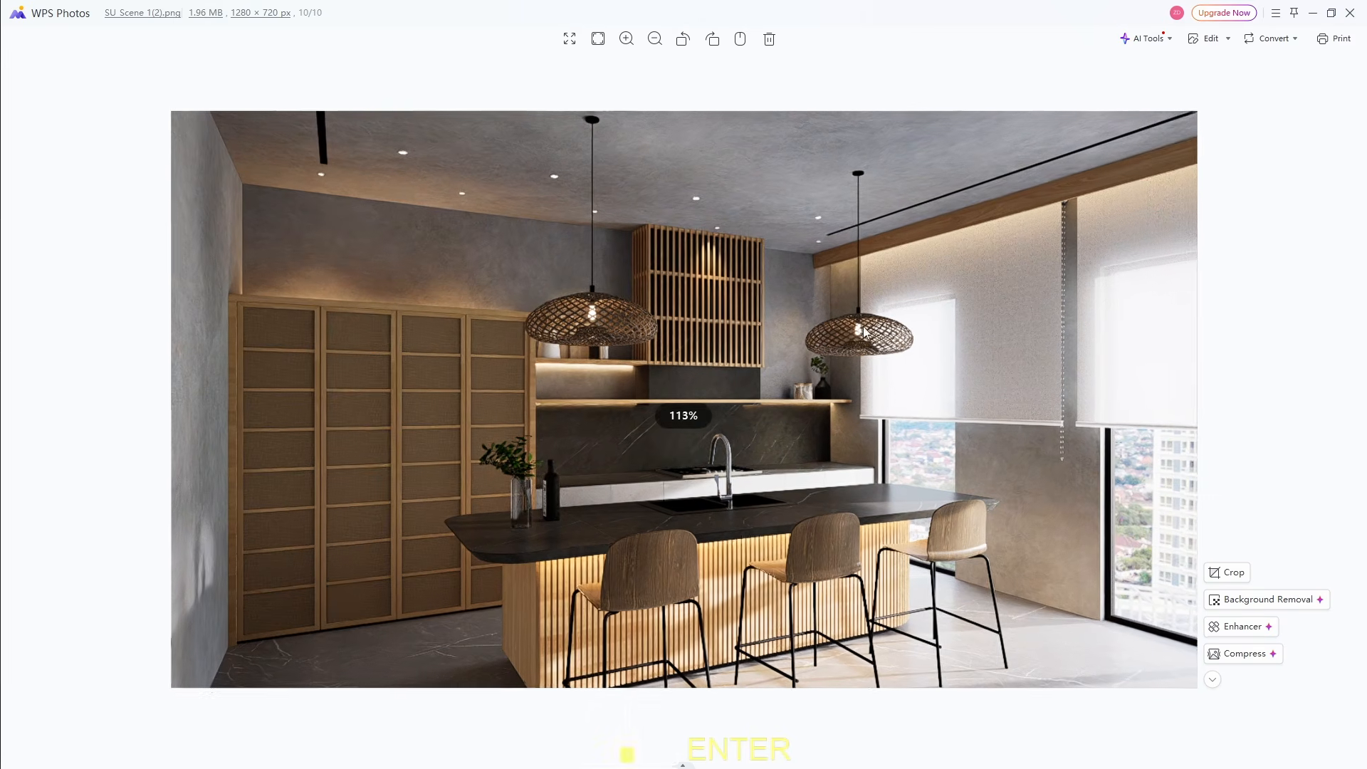
{"action": "scroll", "coordinate": [863, 336], "scroll_direction": "up", "scroll_amount": 1}
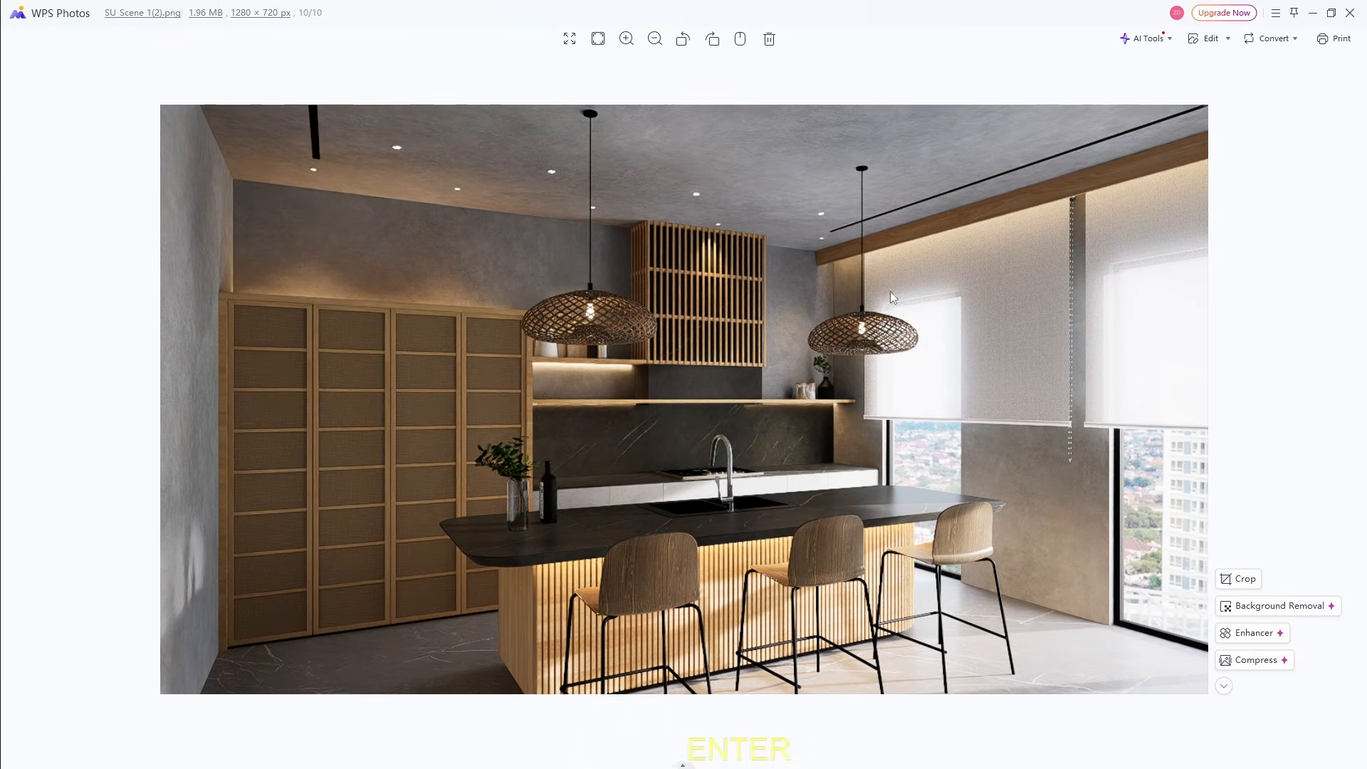
{"action": "scroll", "coordinate": [1040, 341], "scroll_direction": "down", "scroll_amount": 1}
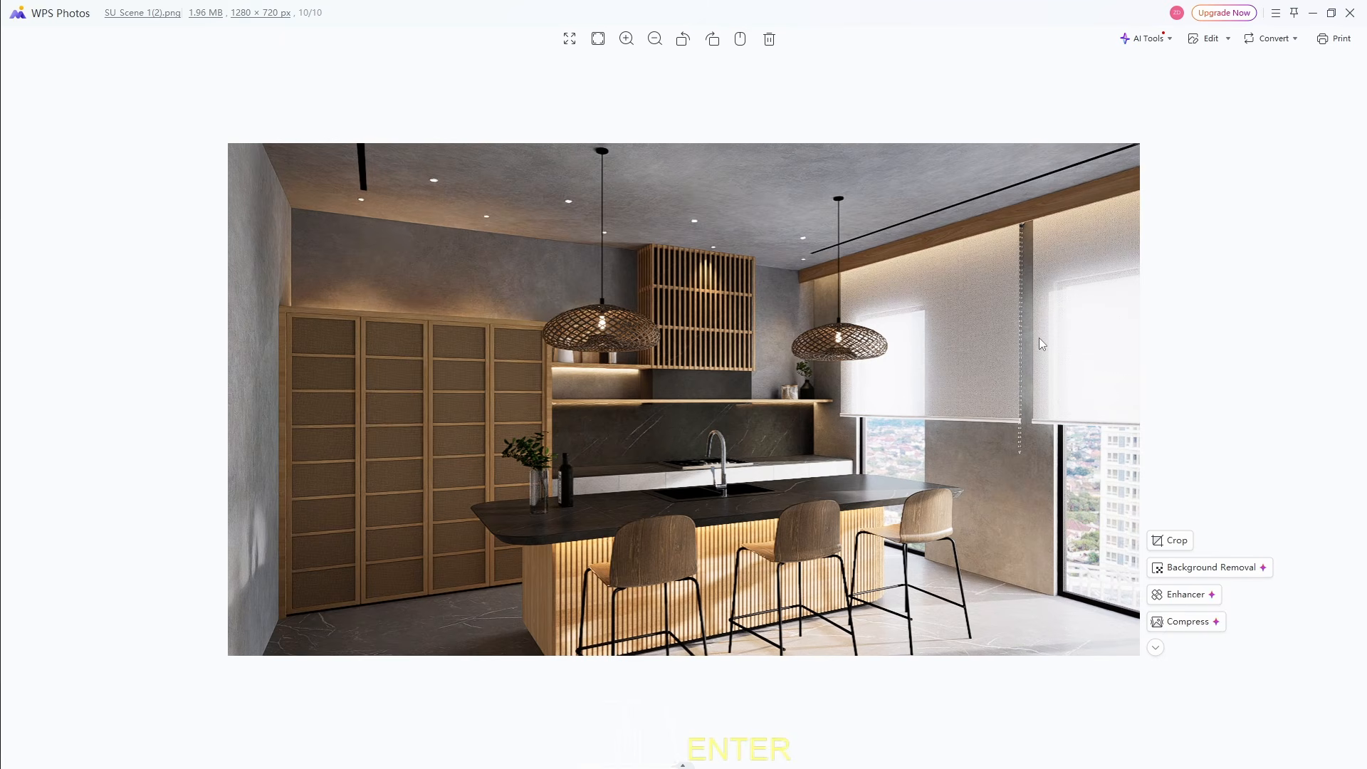
{"action": "scroll", "coordinate": [933, 341], "scroll_direction": "up", "scroll_amount": 1}
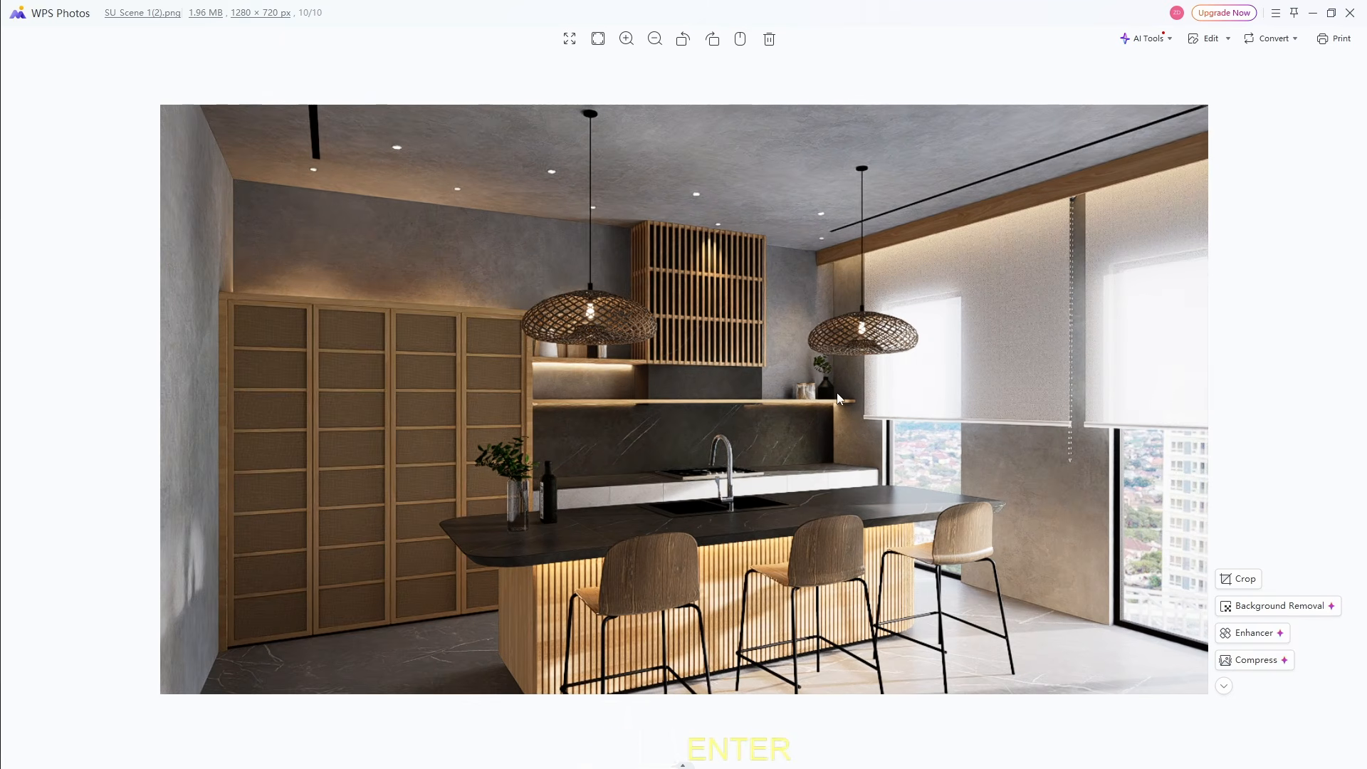
{"action": "scroll", "coordinate": [1192, 289], "scroll_direction": "down", "scroll_amount": 1}
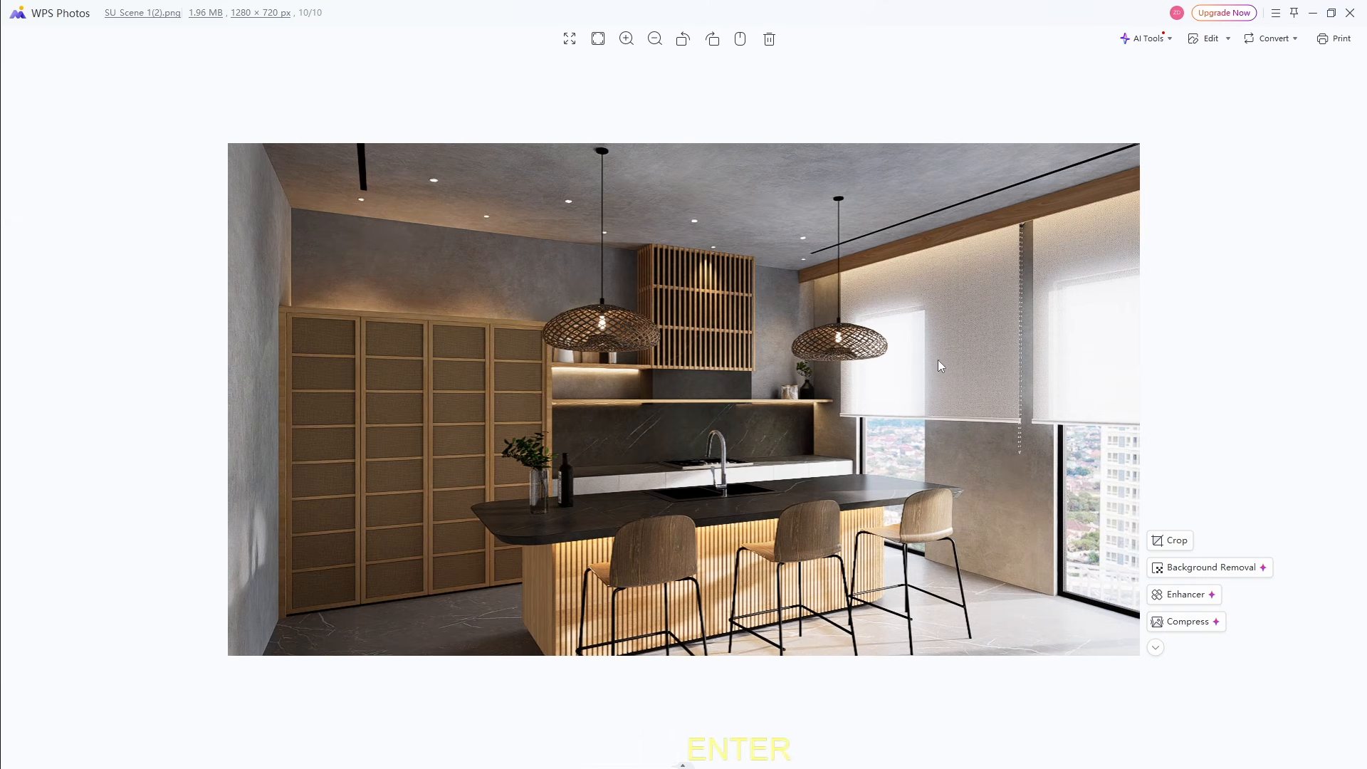
{"action": "left_click", "coordinate": [1350, 12]}
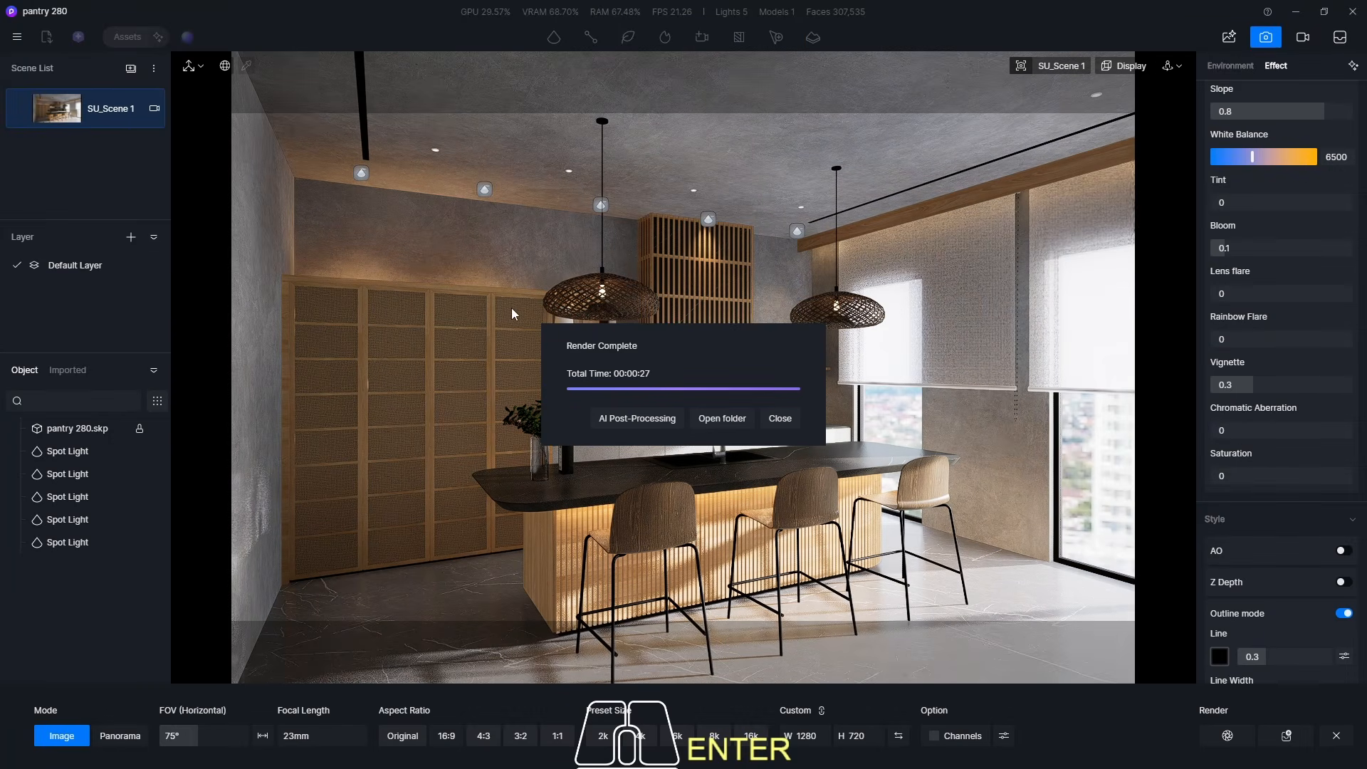
- Reopen the rendered pantry image from its output folder and inspect it enlarged in WPS Photos
{"action": "left_click", "coordinate": [712, 422]}
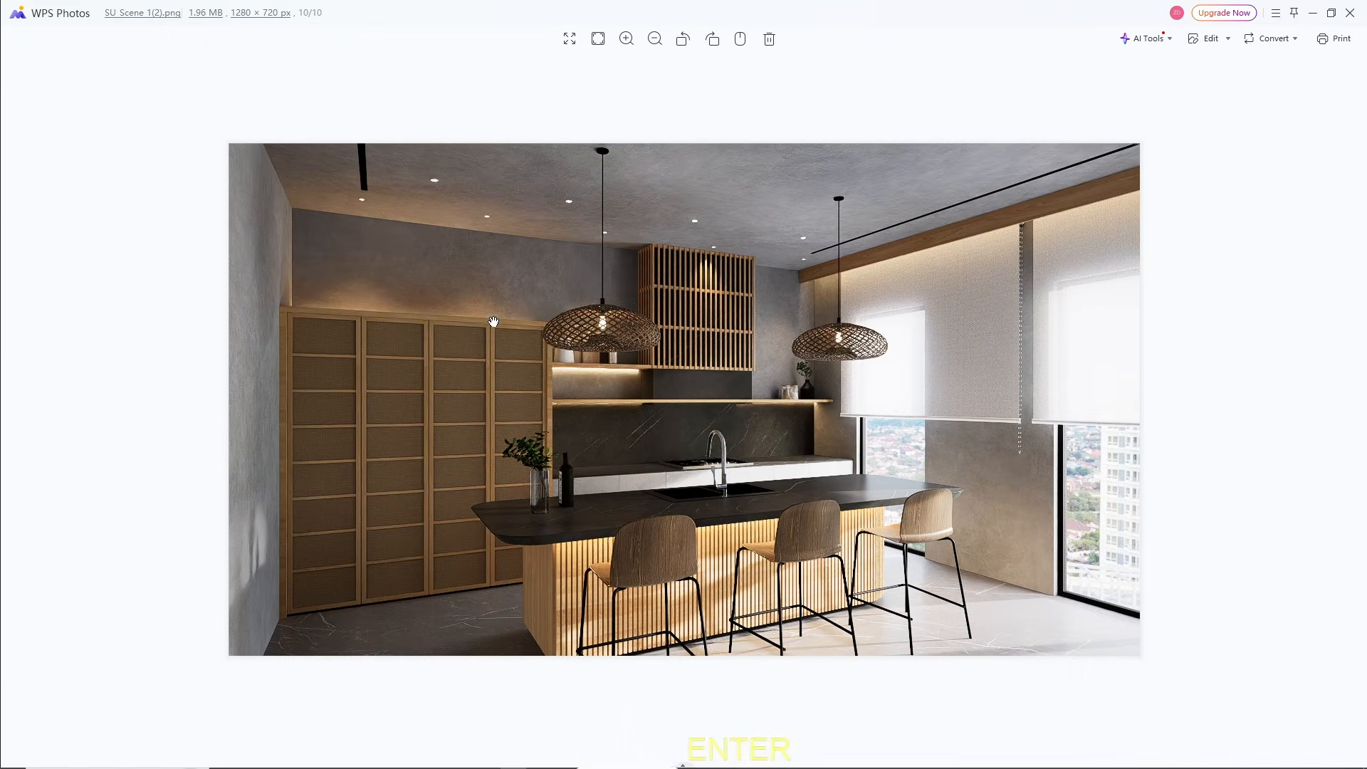
{"action": "scroll", "coordinate": [1070, 344], "scroll_direction": "up", "scroll_amount": 1}
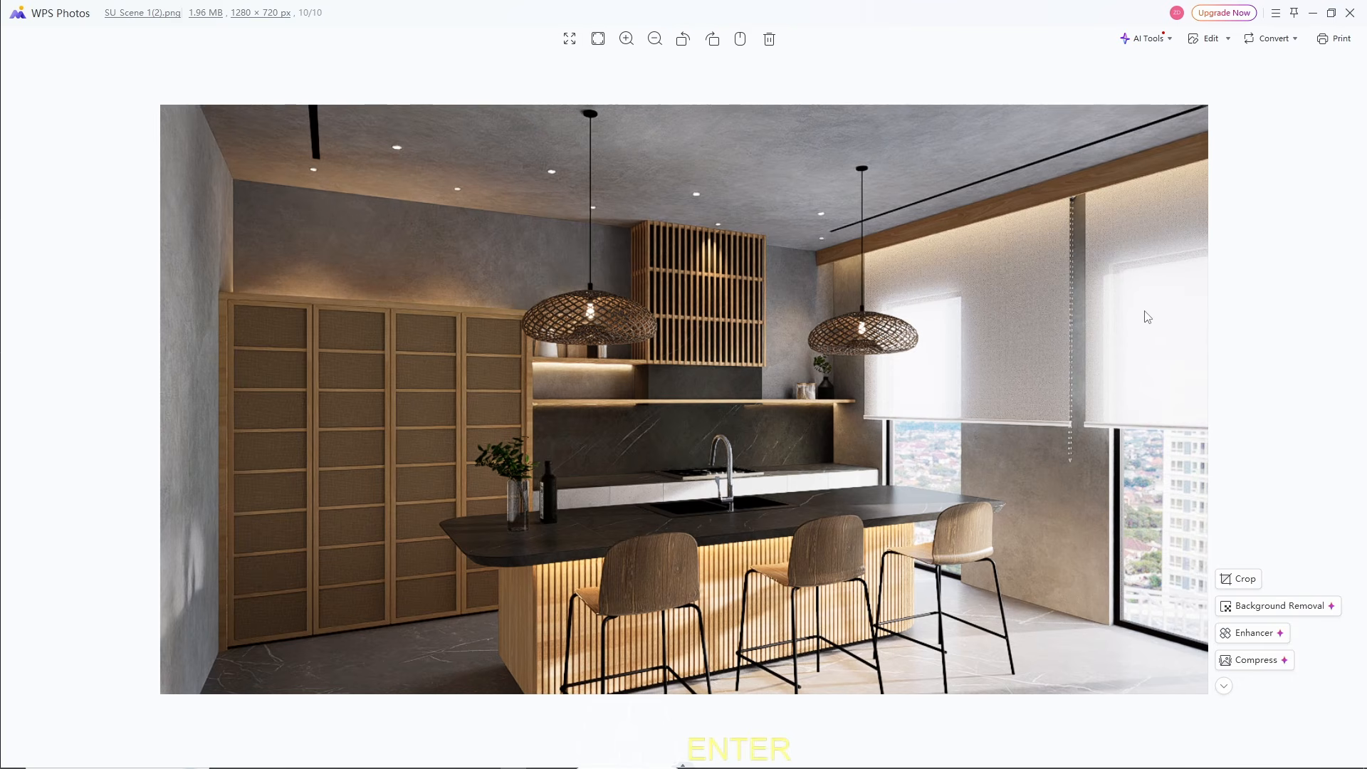
- Close the reviewed render and its completion notice, and set the post-processing Highlight and Highlight Local Exposure to 0
{"action": "left_click", "coordinate": [1351, 17]}
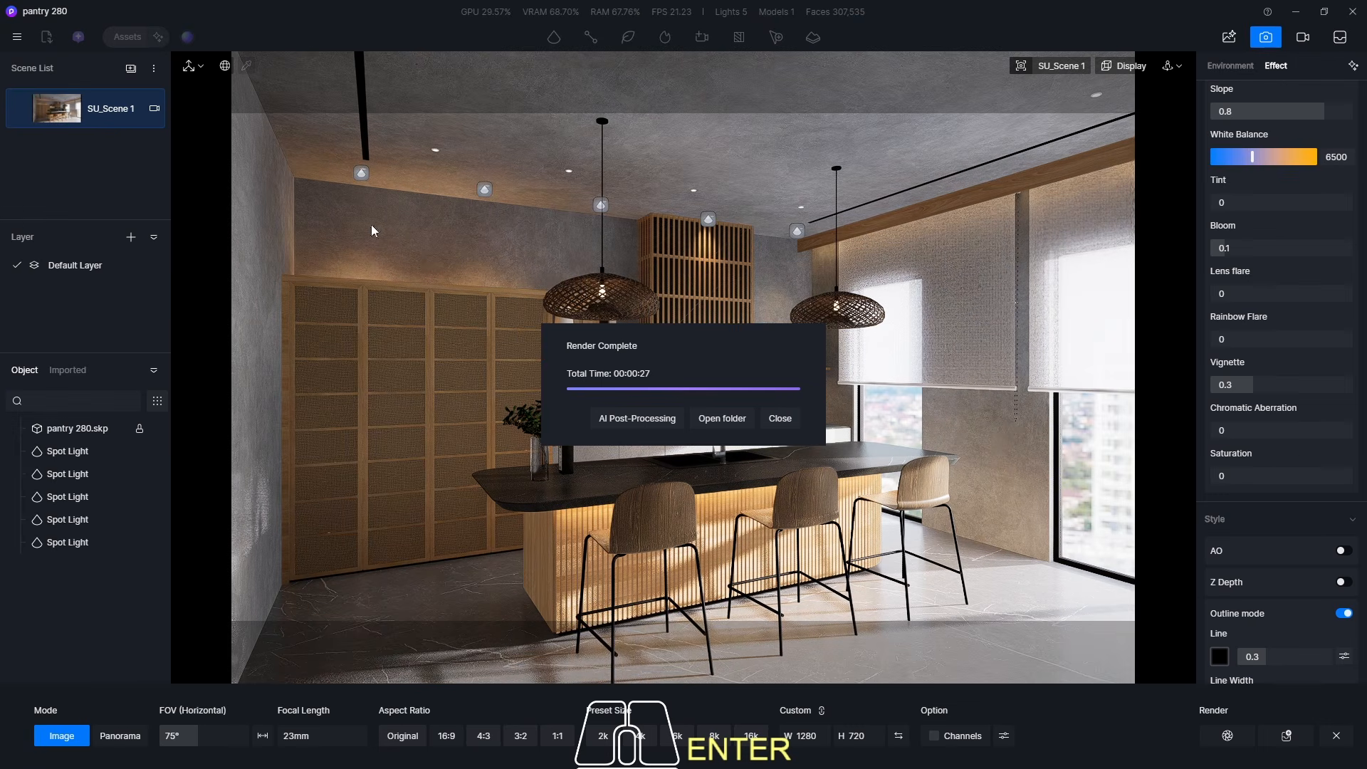
{"action": "left_click", "coordinate": [779, 418]}
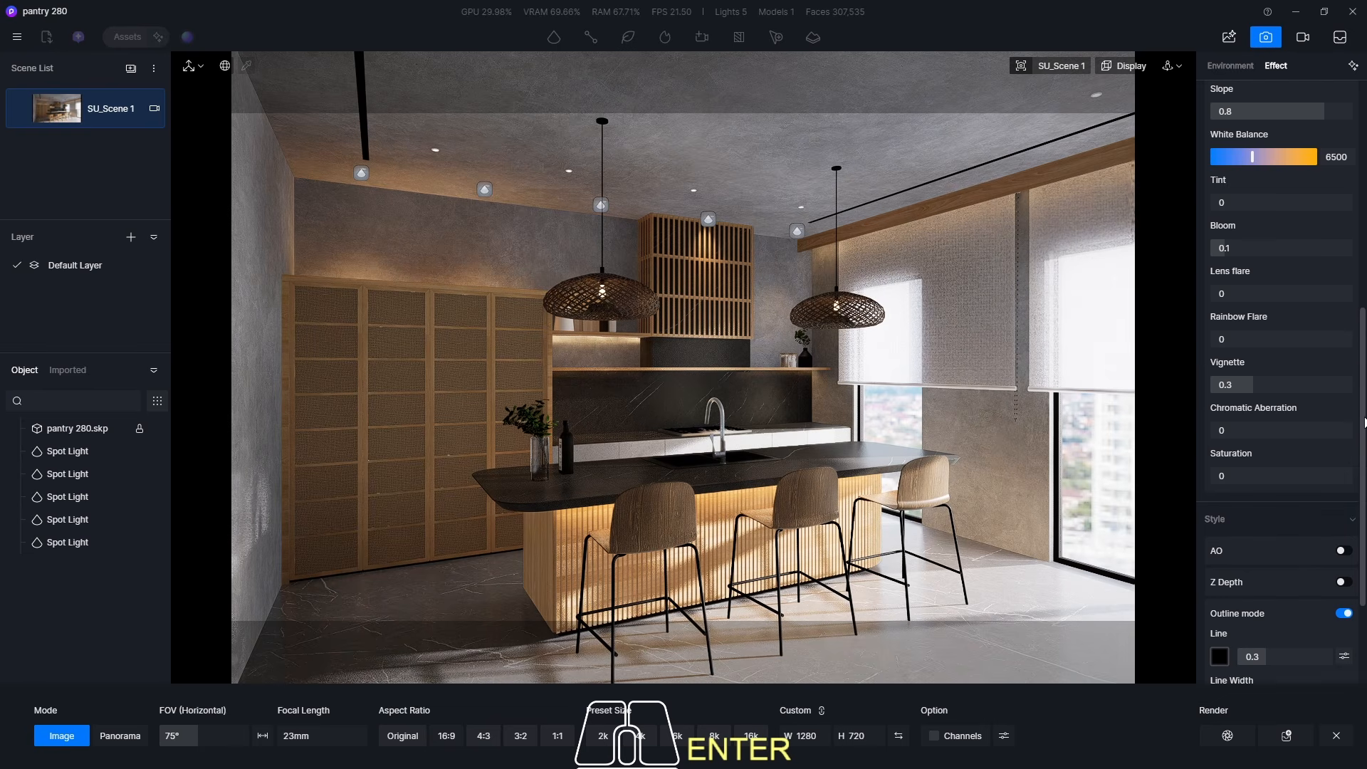
{"action": "left_click_drag", "start_coordinate": [1363, 456], "coordinate": [1363, 229]}
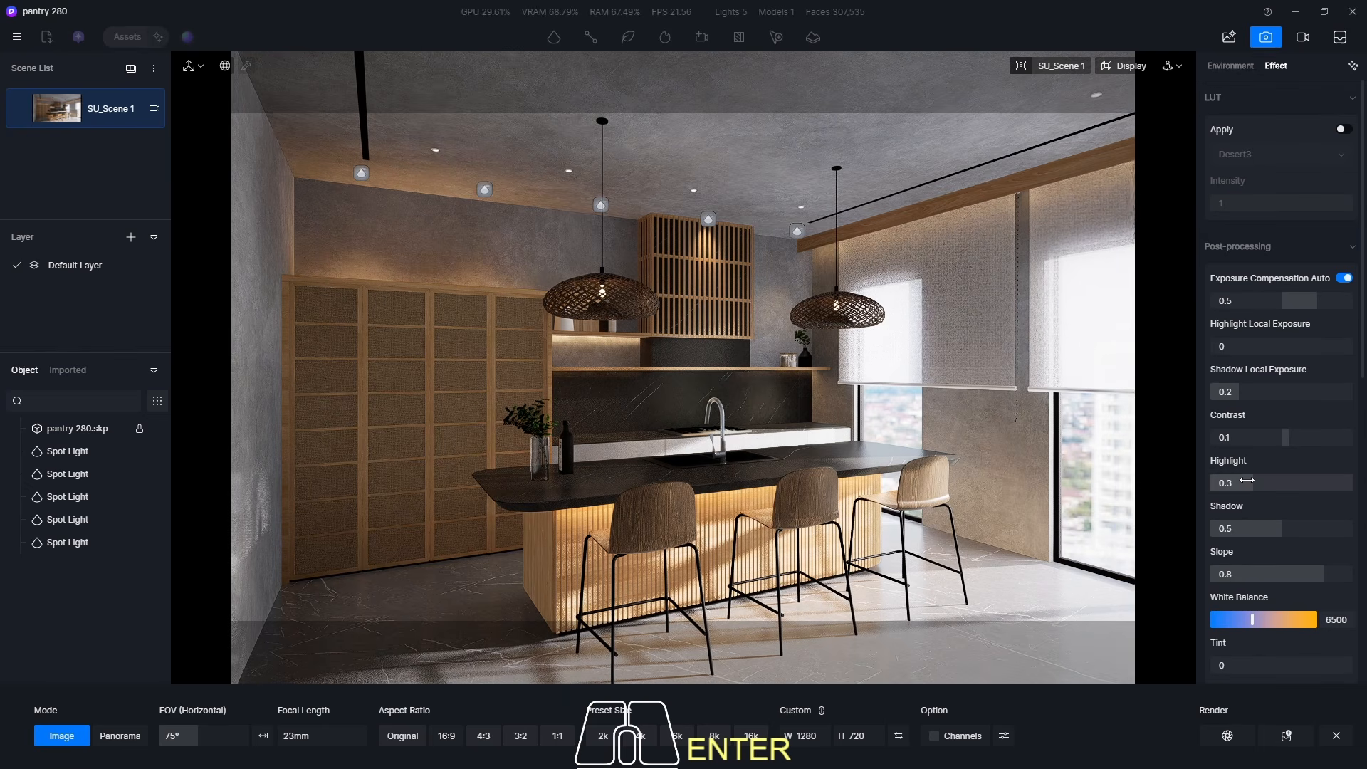
{"action": "left_click_drag", "start_coordinate": [1247, 481], "coordinate": [1139, 491]}
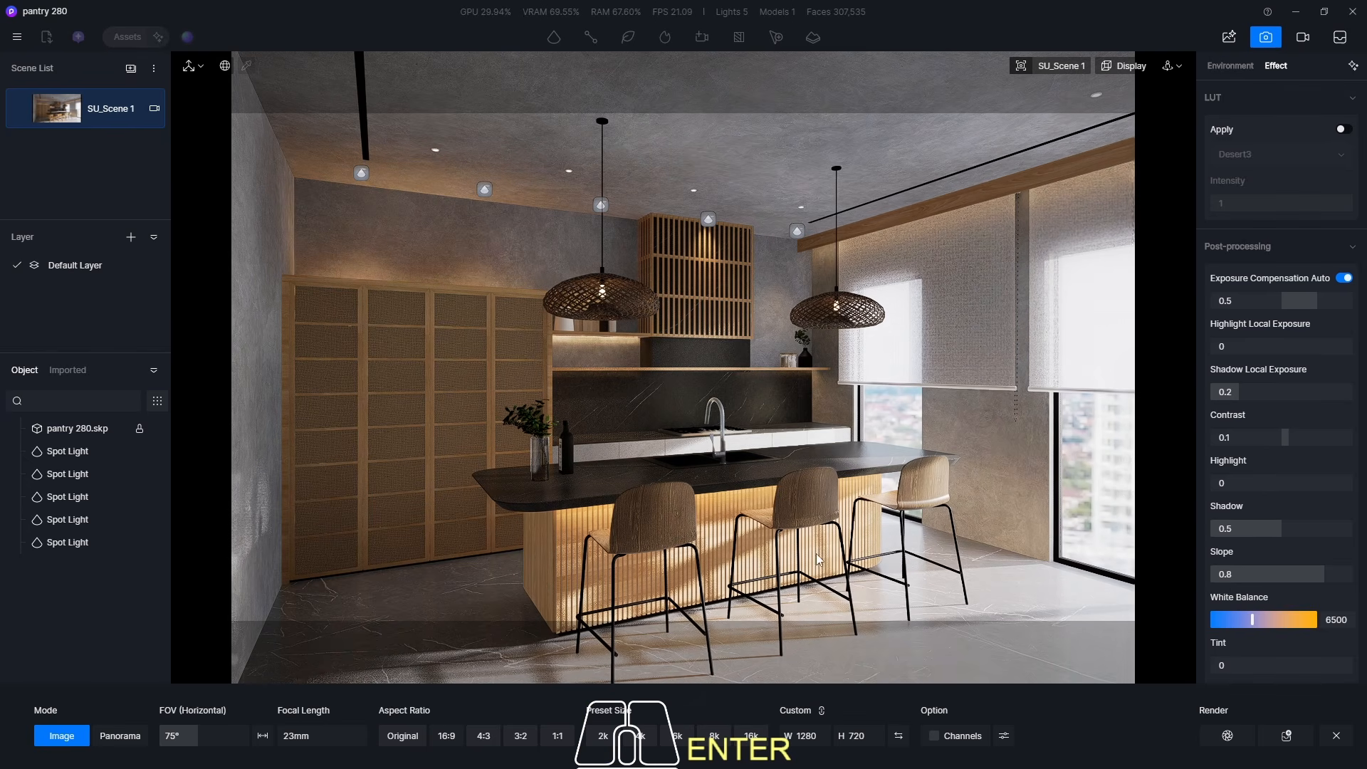
{"action": "left_click", "coordinate": [34, 107]}
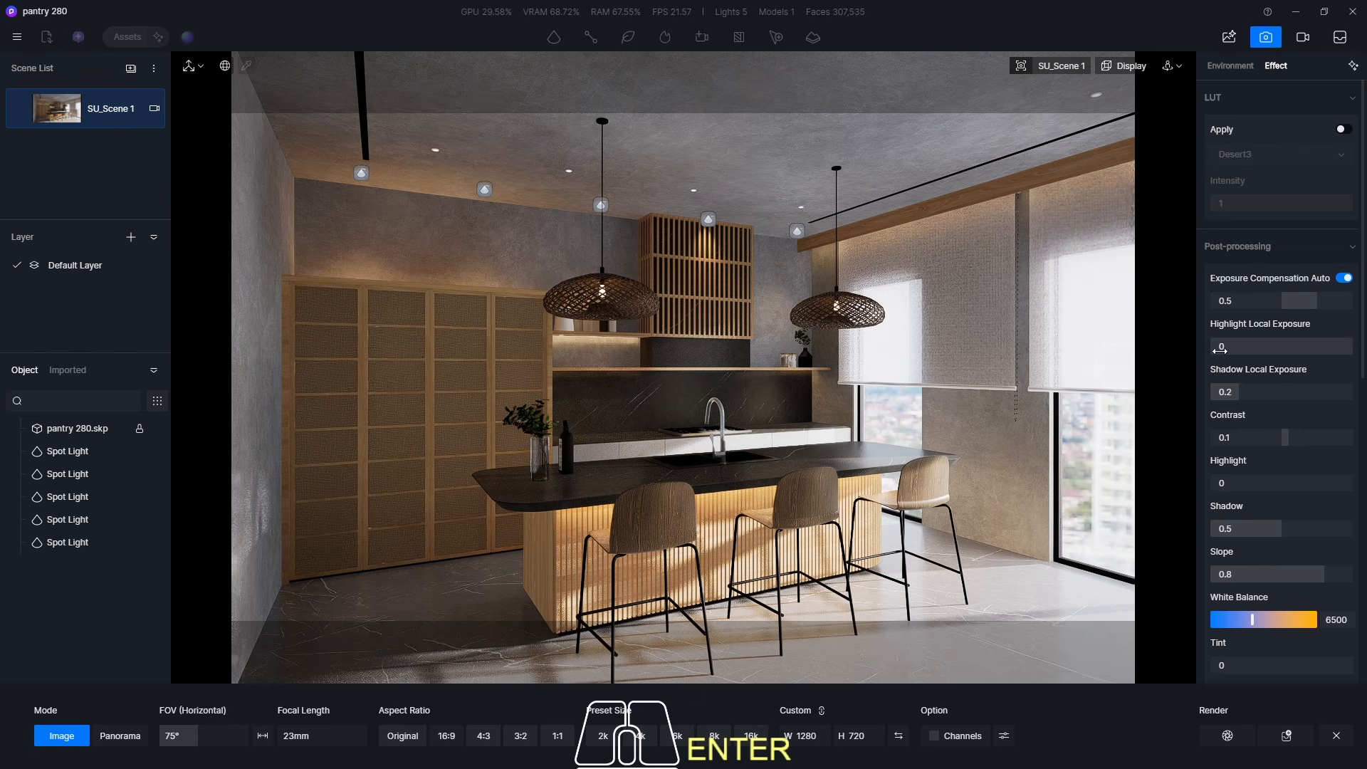
{"action": "left_click_drag", "start_coordinate": [1243, 347], "coordinate": [1164, 374]}
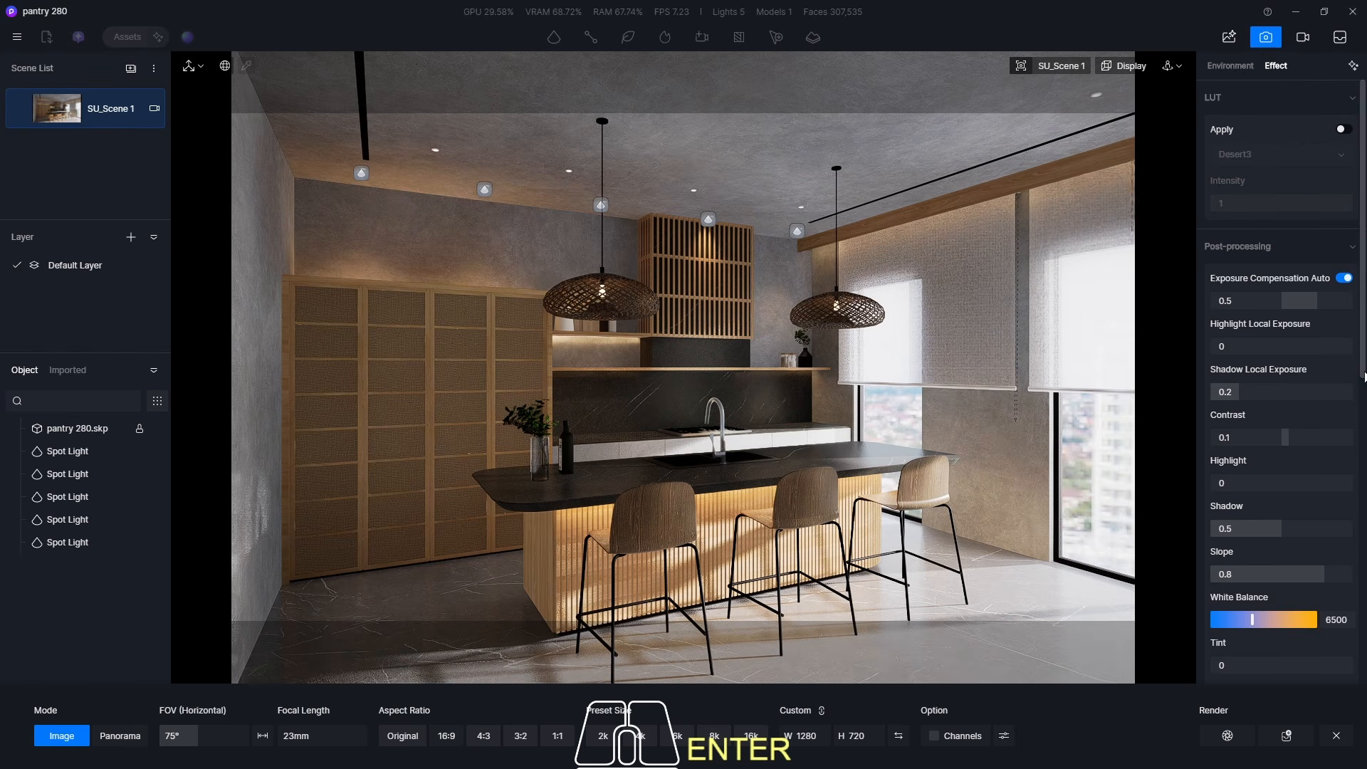
- Lower the sun's Sunlight Intensity in the environment settings, trying 0.2 and settling on 0.1
{"action": "left_click_drag", "start_coordinate": [1362, 228], "coordinate": [1362, 321]}
{"action": "left_click", "coordinate": [1232, 66]}
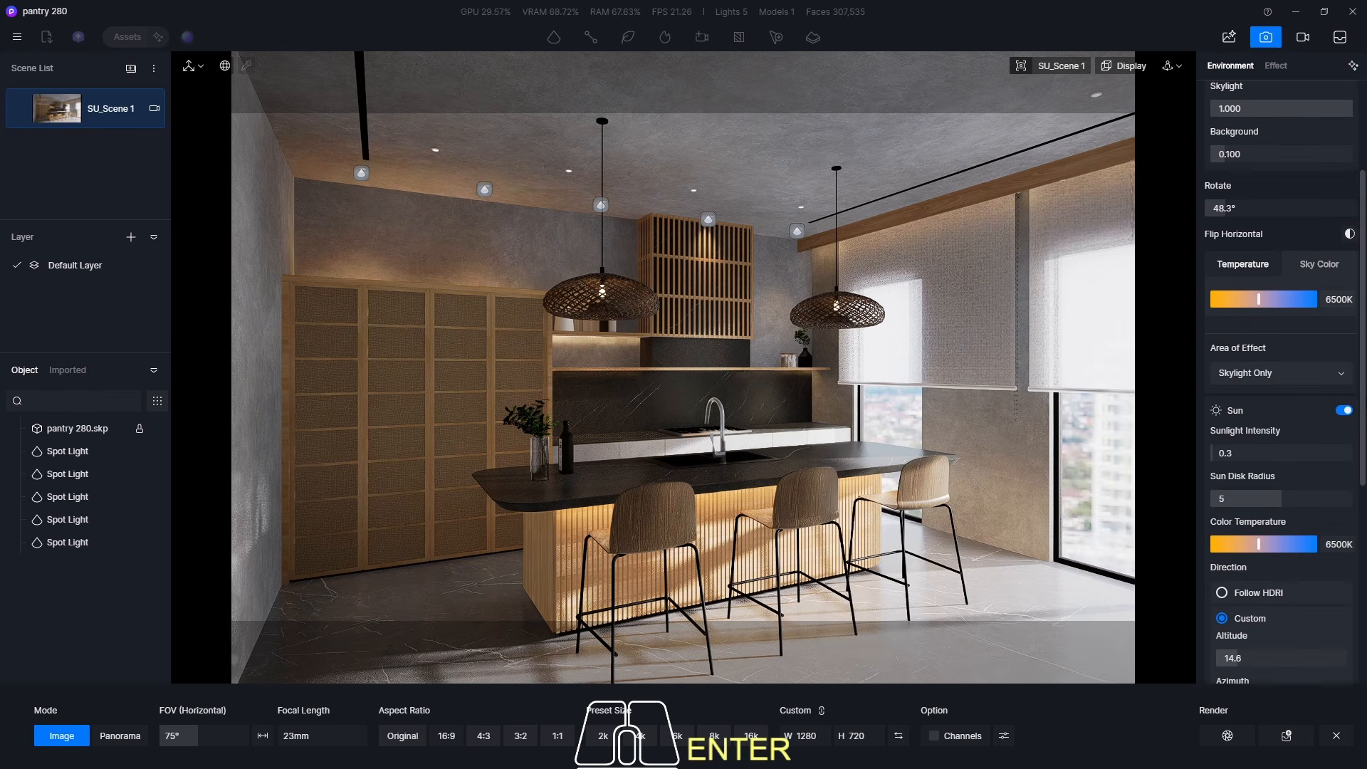
{"action": "double_click", "coordinate": [1251, 458]}
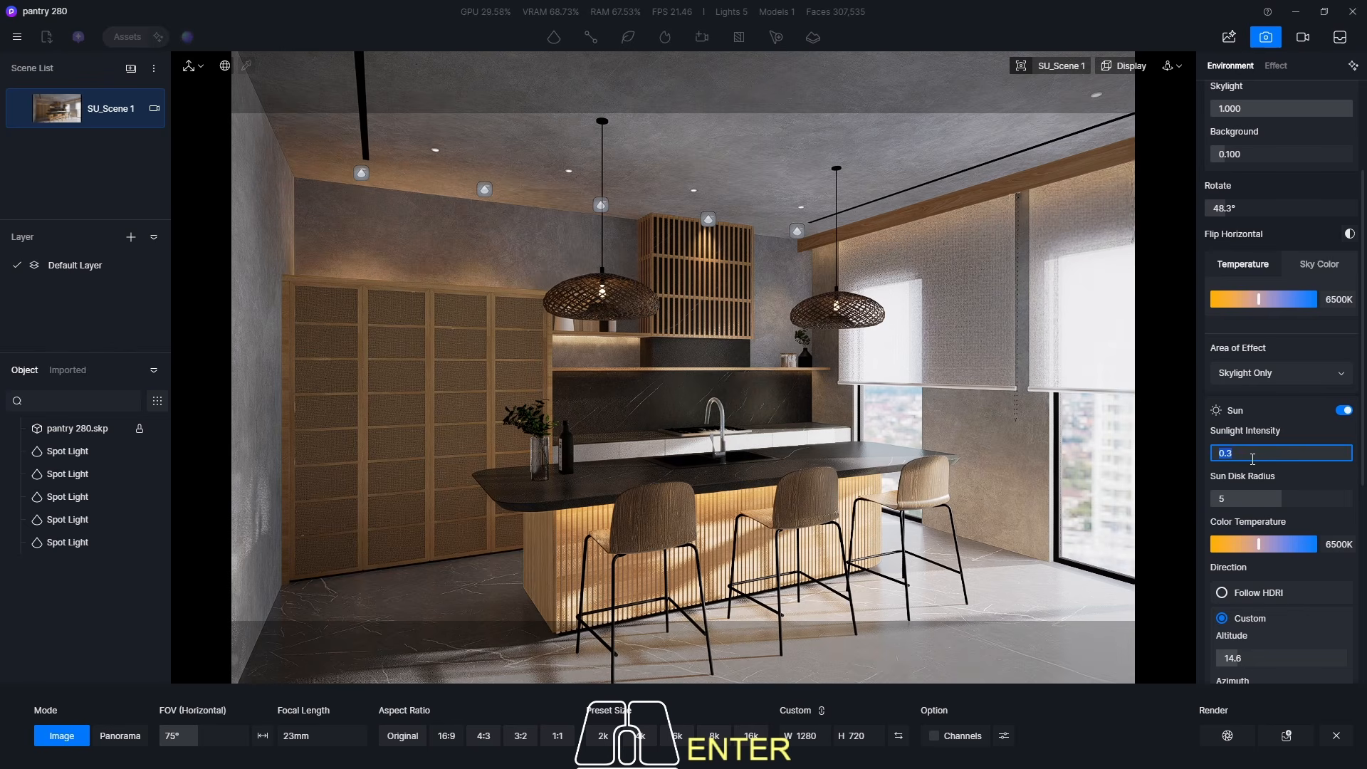
{"action": "type", "text": "0.2"}
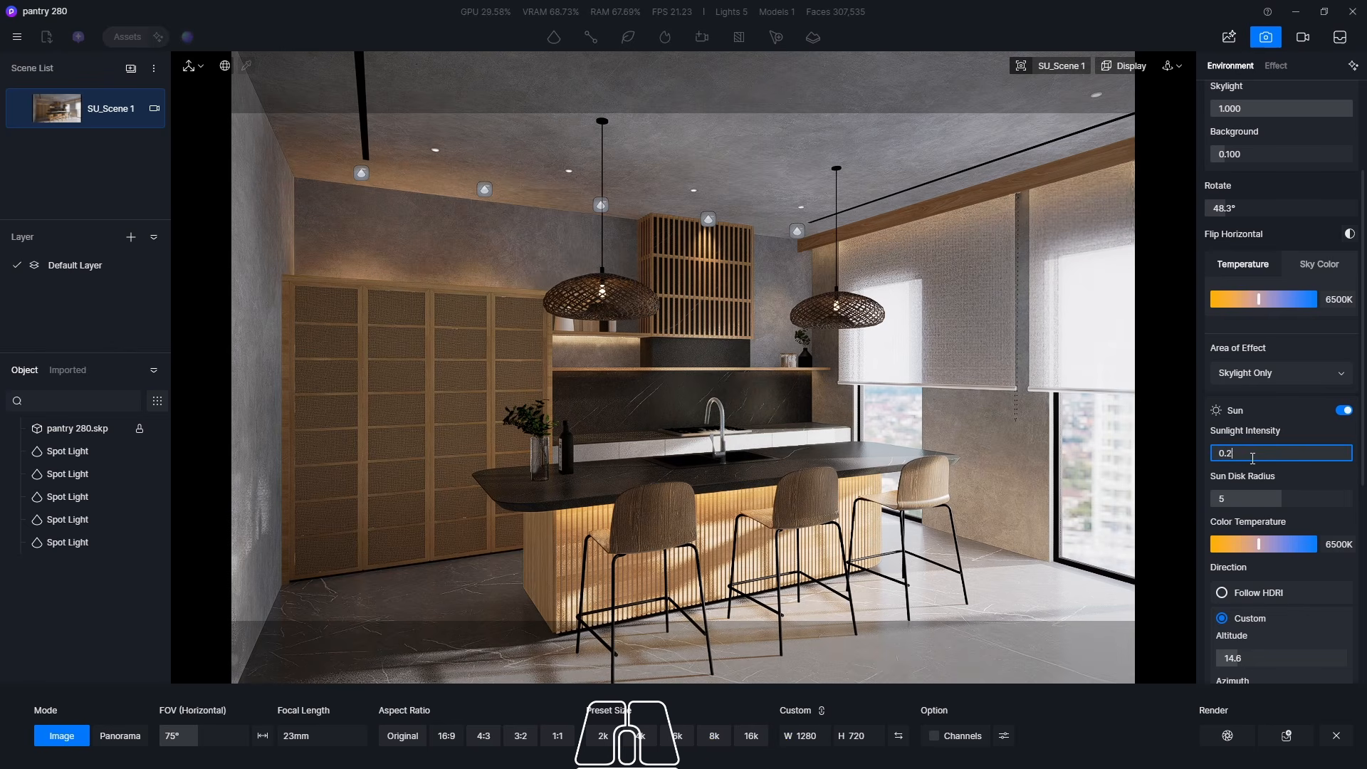
{"action": "key", "text": "Return"}
{"action": "double_click", "coordinate": [1252, 458]}
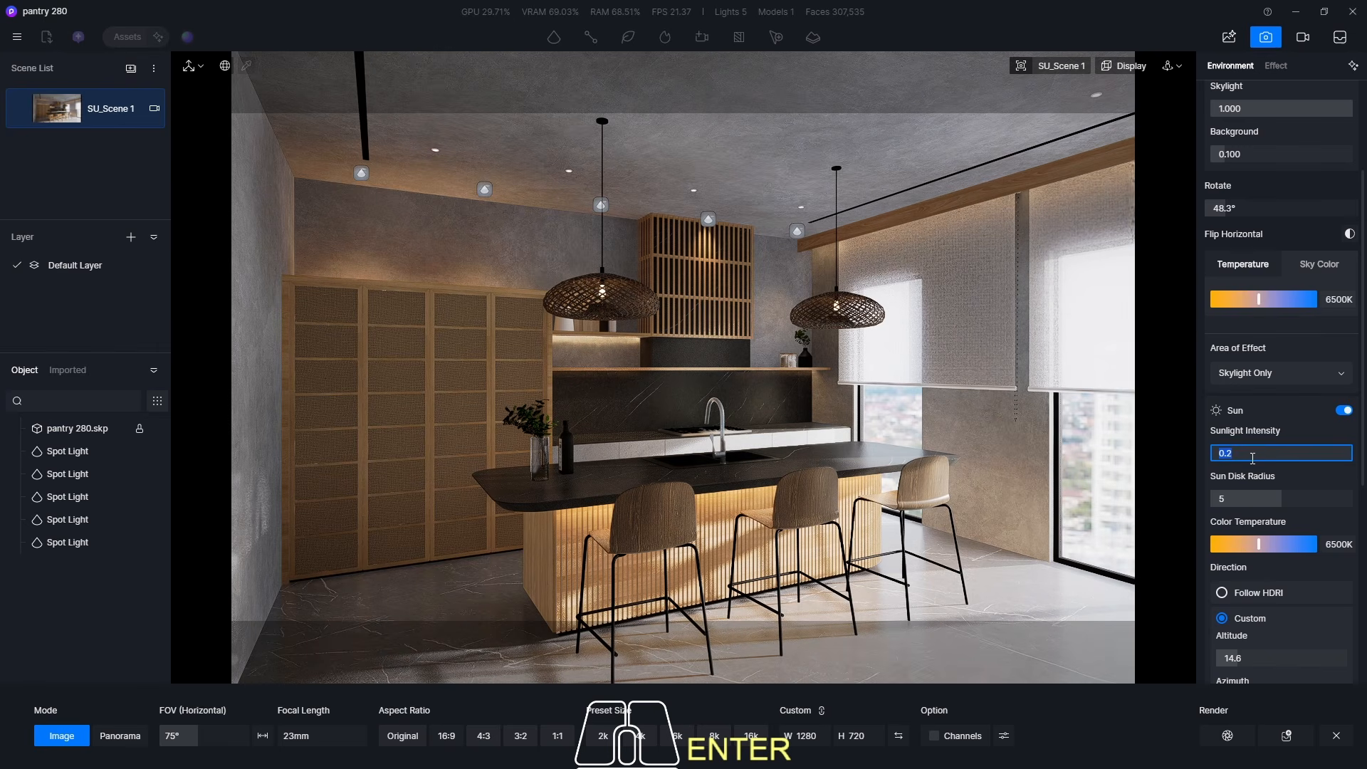
{"action": "type", "text": "0.1"}
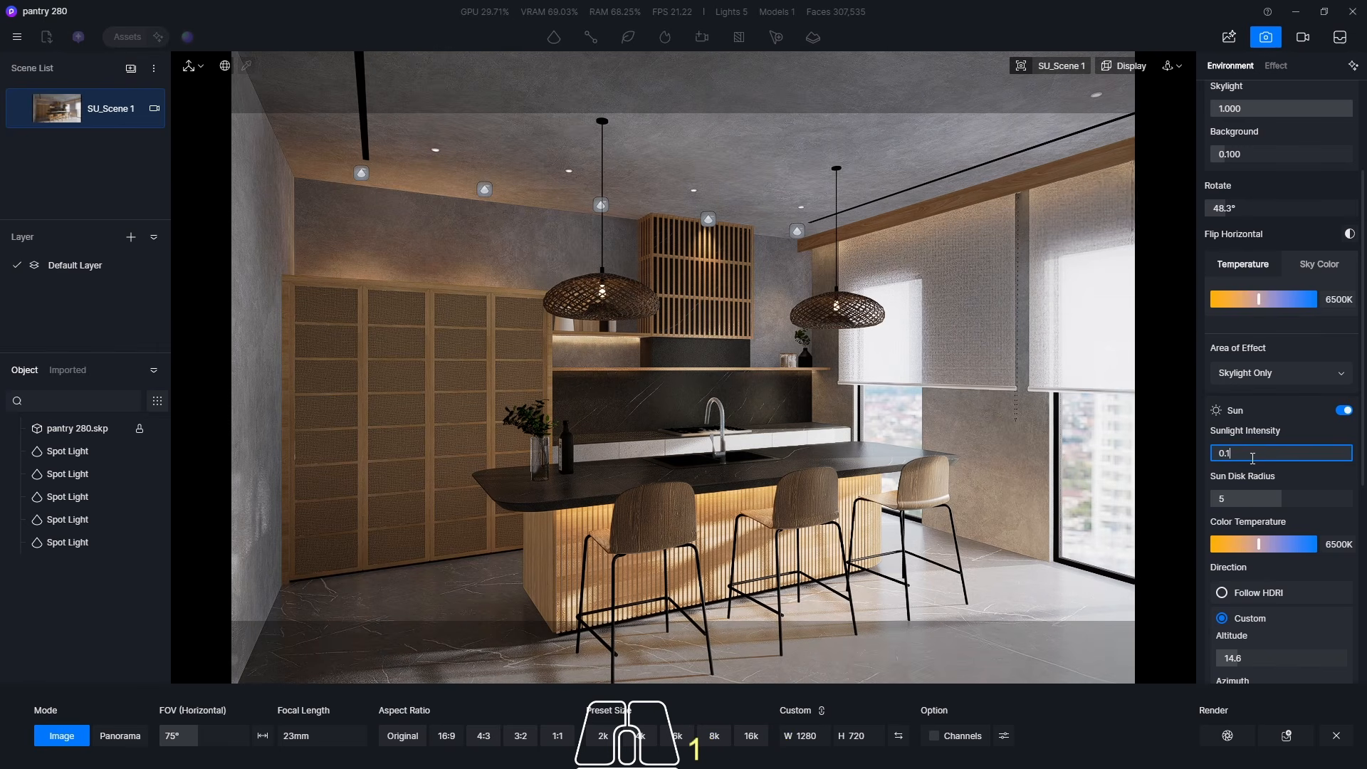
{"action": "key", "text": "Return"}
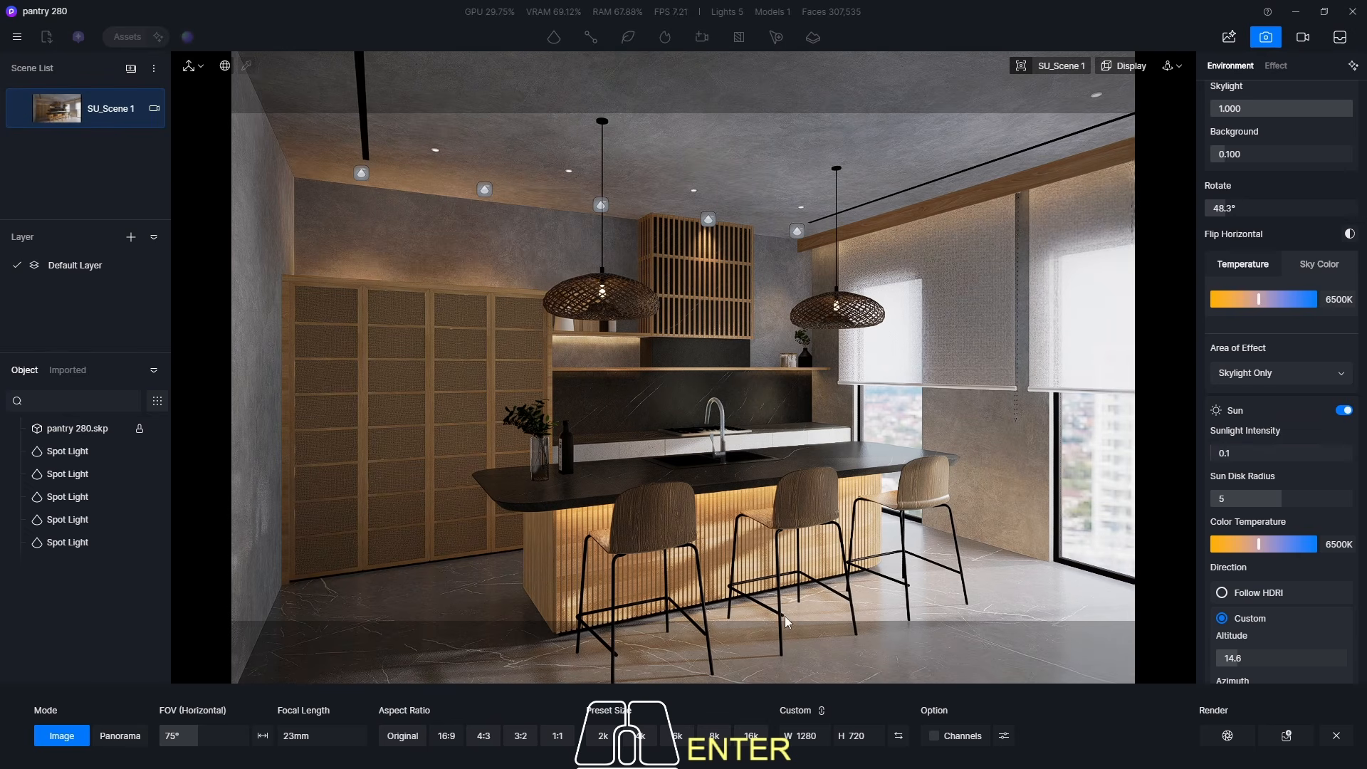
- Render the scene image again and save it over SU_Scene 1(2).png in the 280 pantry folder
{"action": "left_click", "coordinate": [1228, 735]}
{"action": "left_click", "coordinate": [483, 121]}
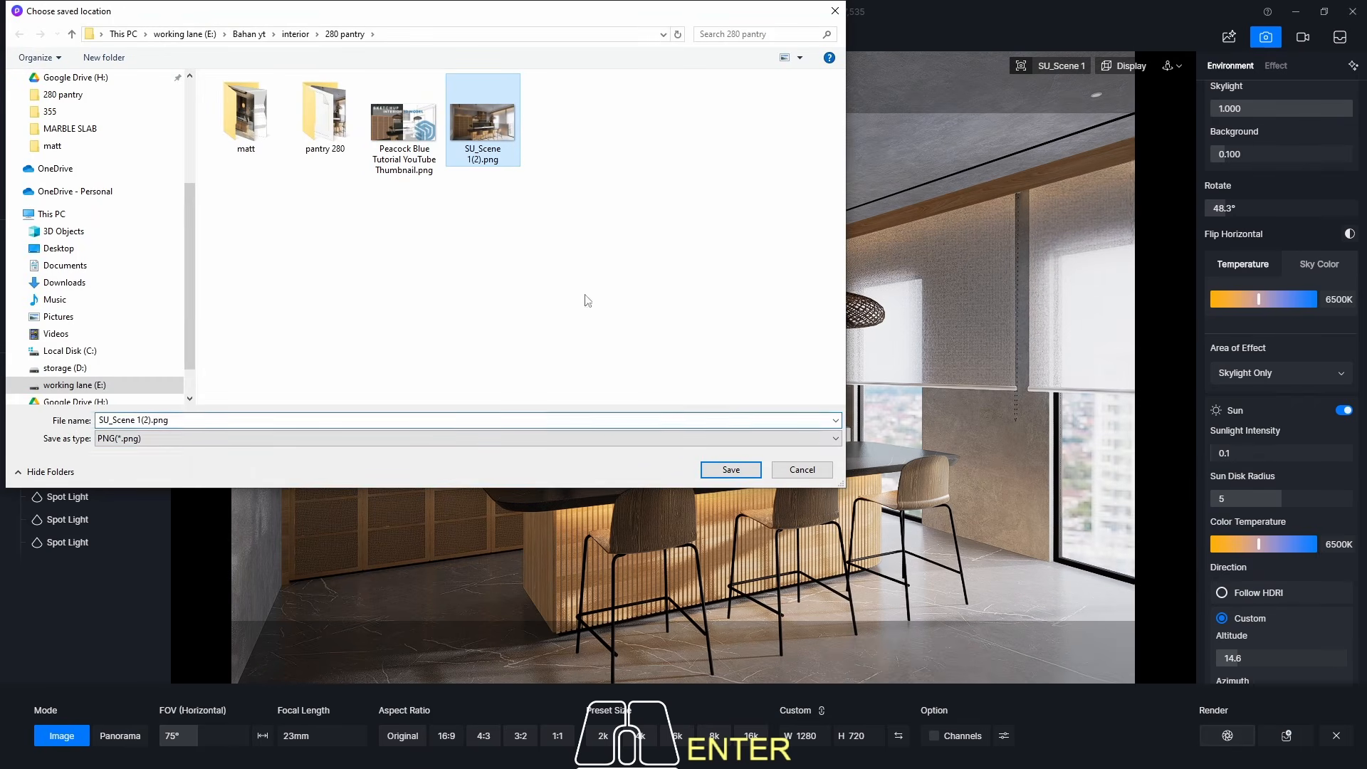
{"action": "left_click", "coordinate": [712, 476]}
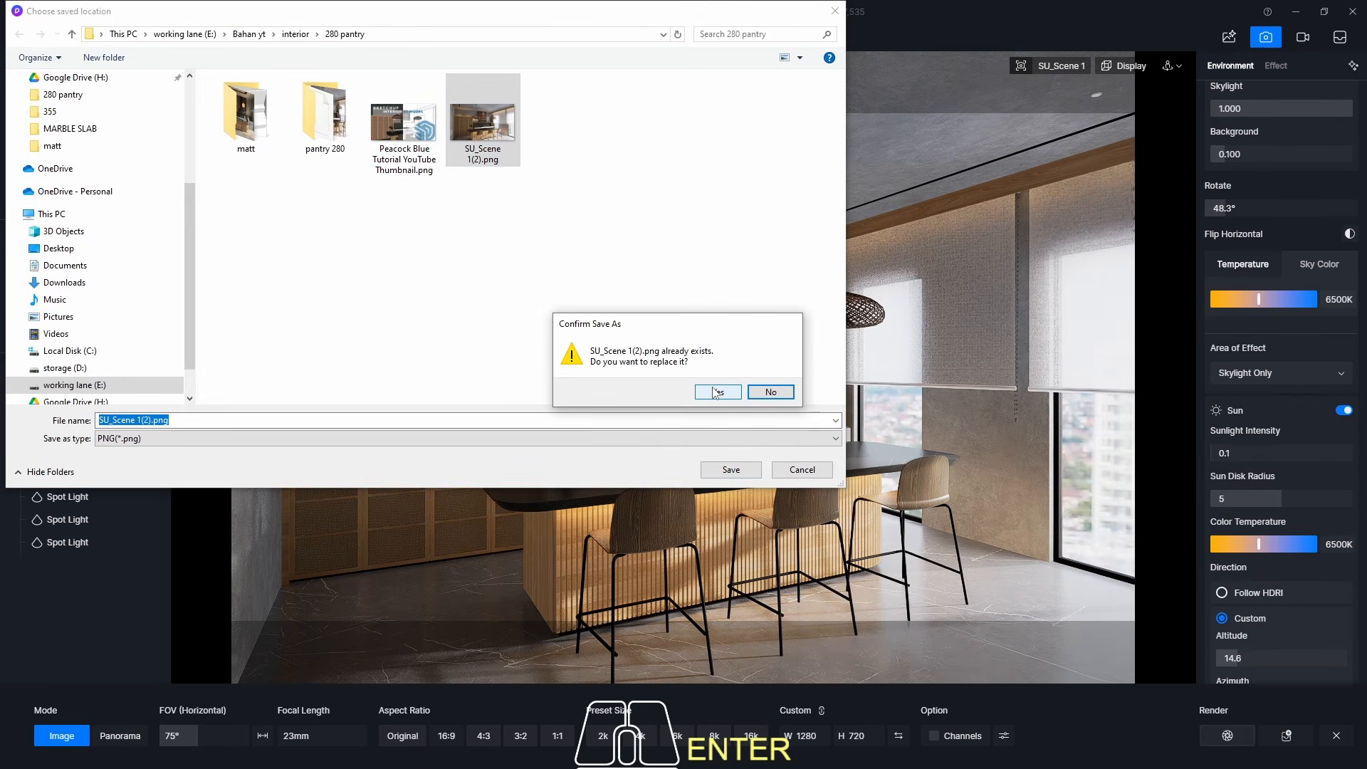
{"action": "left_click", "coordinate": [716, 393]}
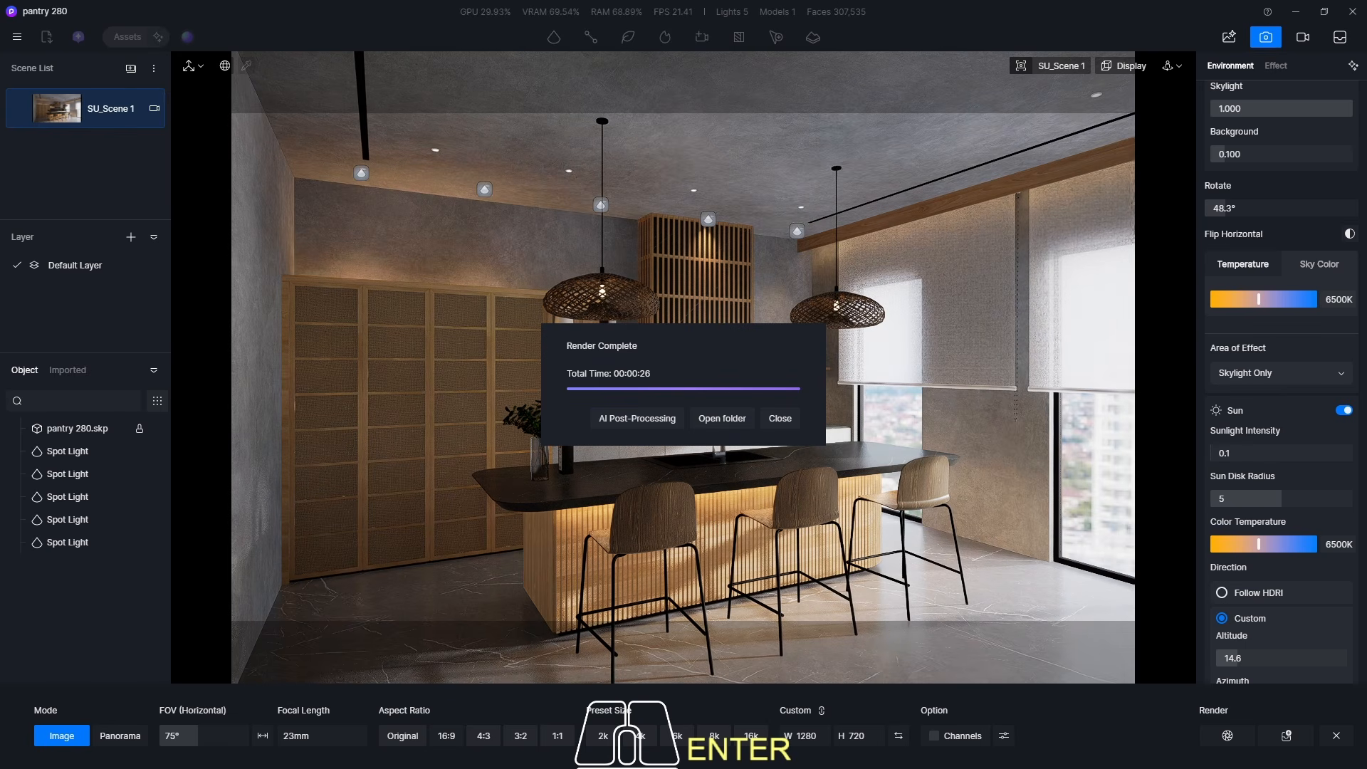
- Open the new render SU_Scene 1(2).png in WPS Photos, inspect it at several magnifications, and close it with the render notice
{"action": "key", "text": "Return"}
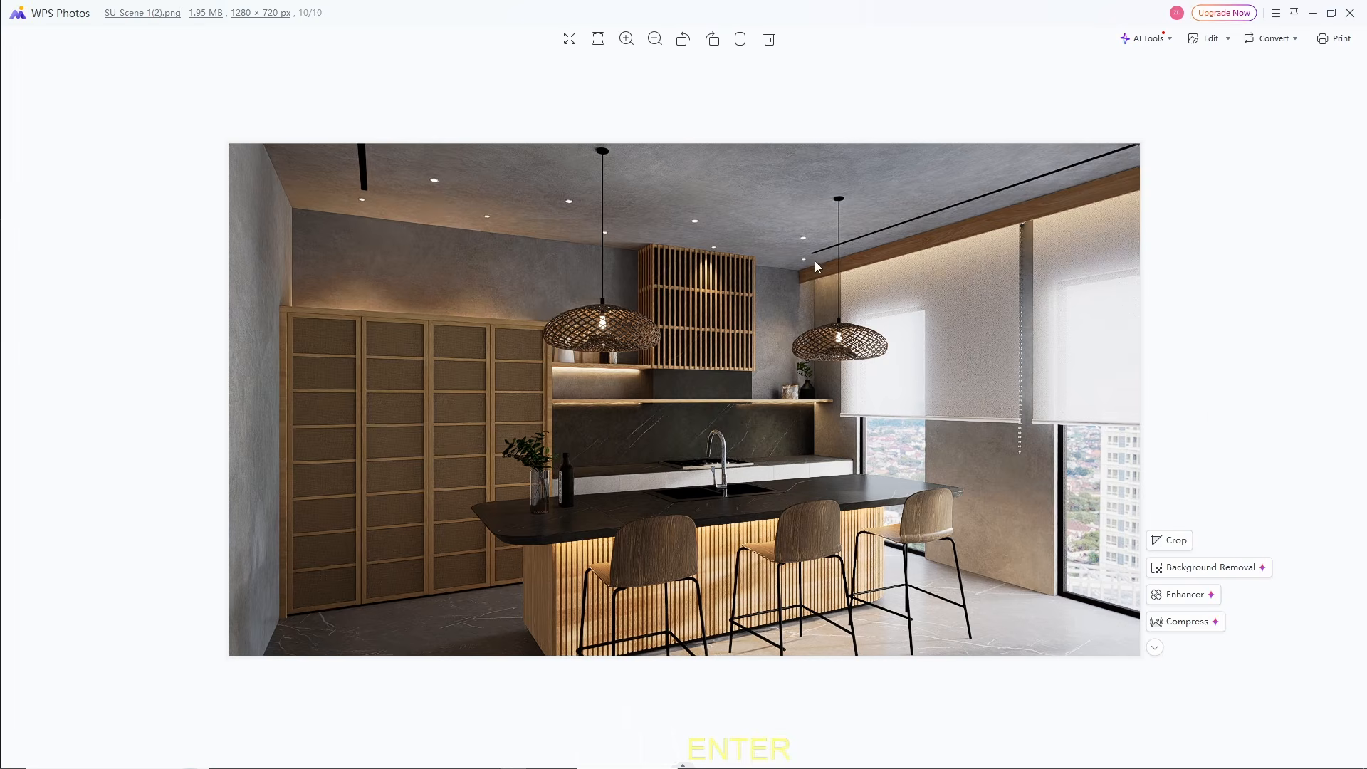
{"action": "scroll", "coordinate": [1119, 315], "scroll_direction": "up", "scroll_amount": 3}
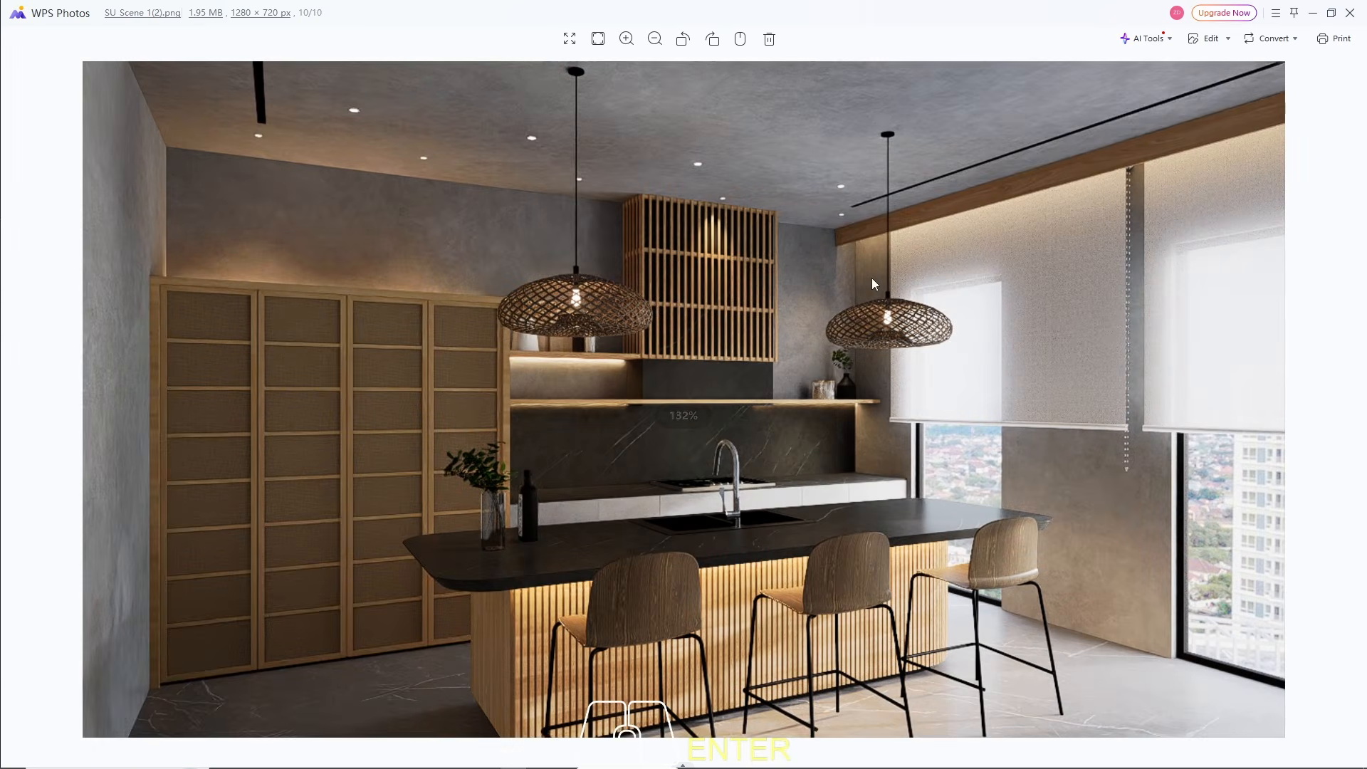
{"action": "scroll", "coordinate": [995, 276], "scroll_direction": "down", "scroll_amount": 2}
{"action": "scroll", "coordinate": [953, 273], "scroll_direction": "down", "scroll_amount": 1}
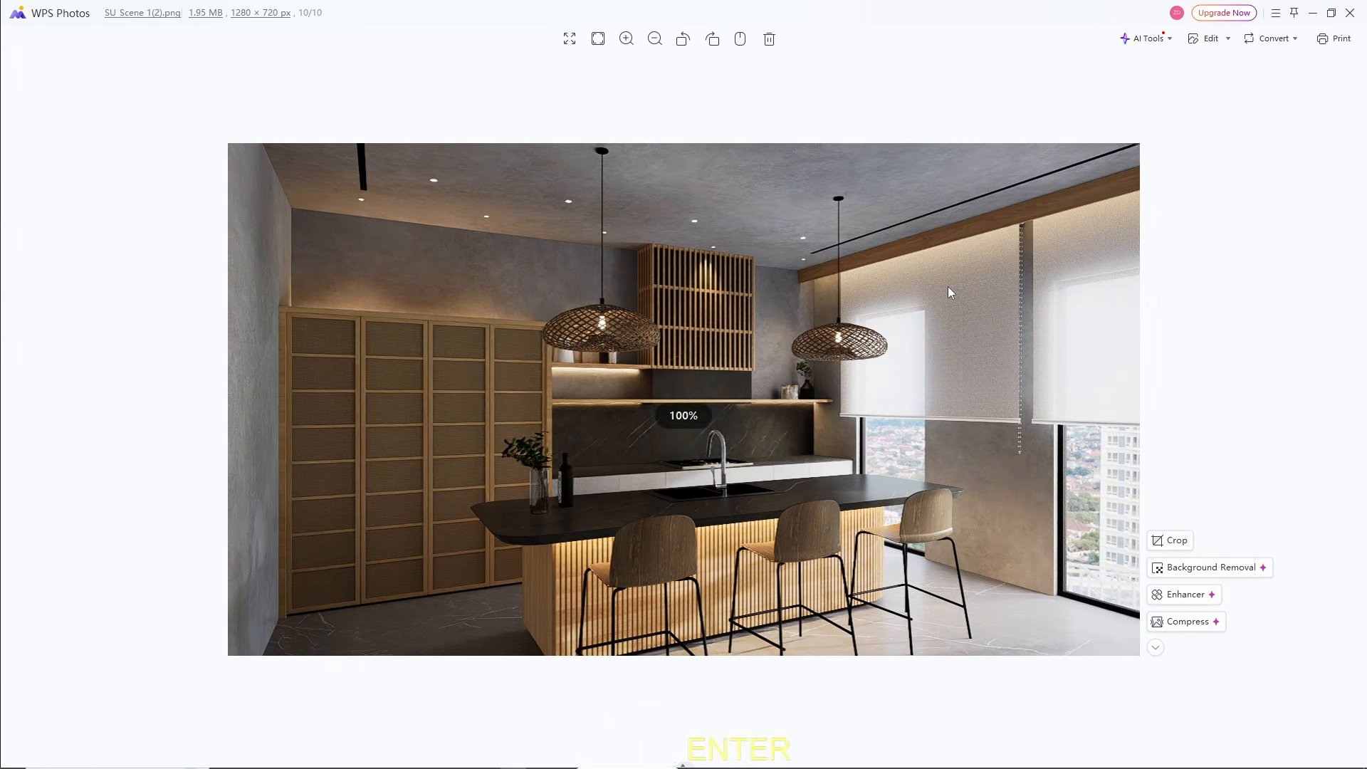
{"action": "scroll", "coordinate": [948, 288], "scroll_direction": "up", "scroll_amount": 1}
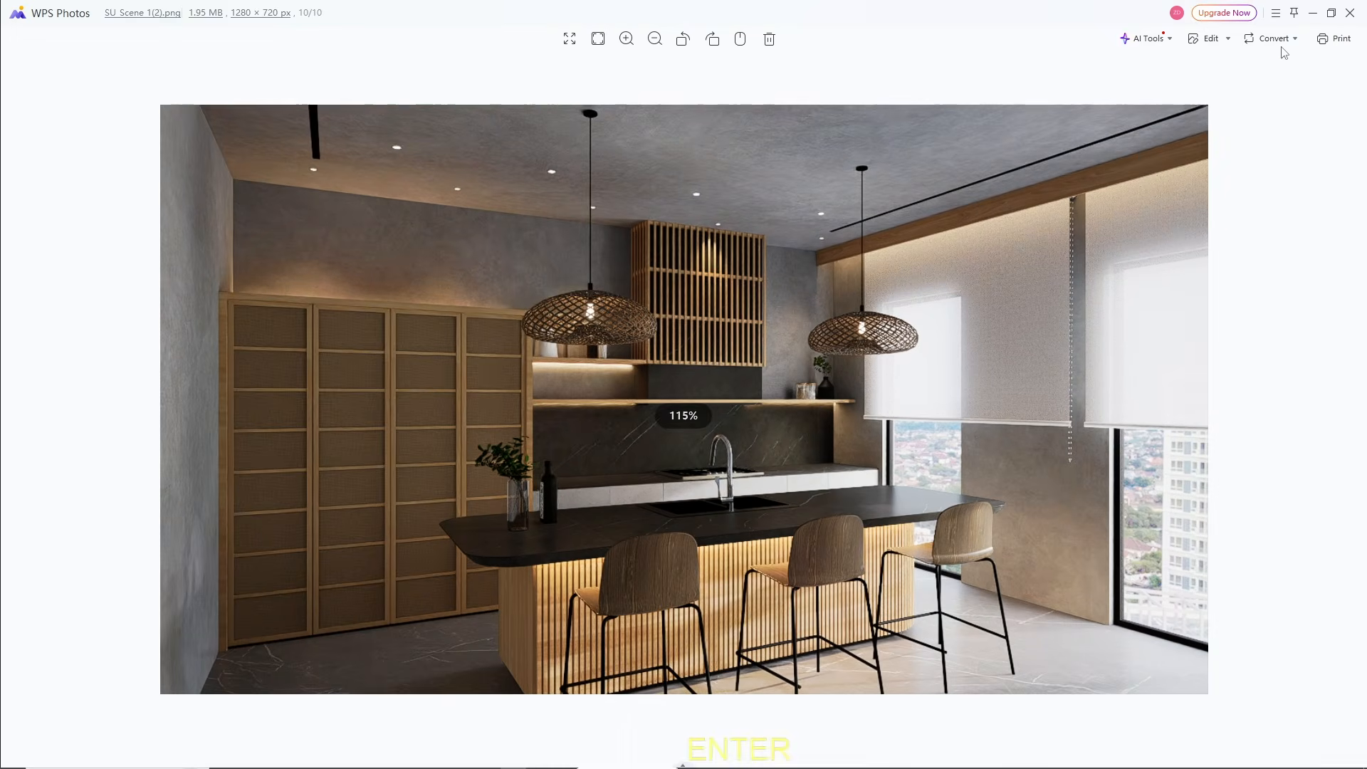
{"action": "left_click", "coordinate": [1350, 13]}
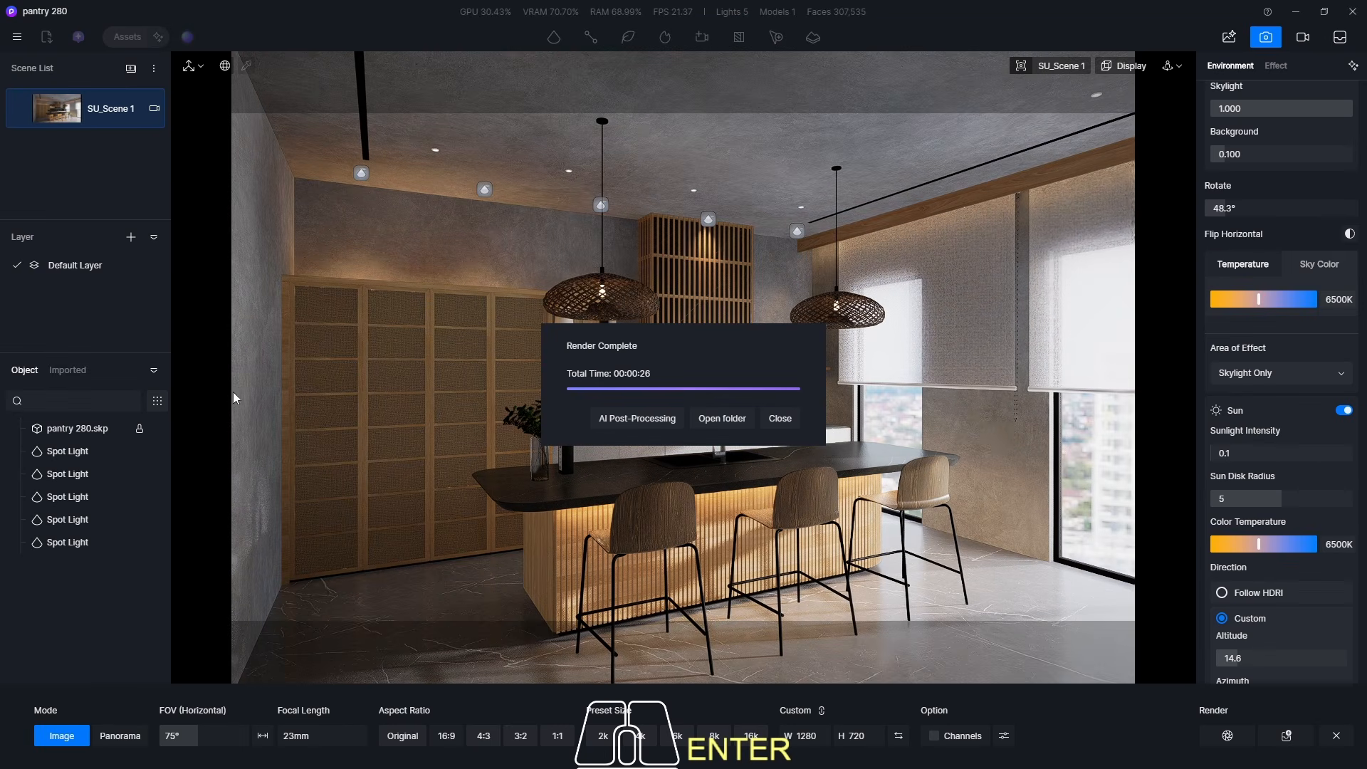
{"action": "left_click", "coordinate": [777, 420]}
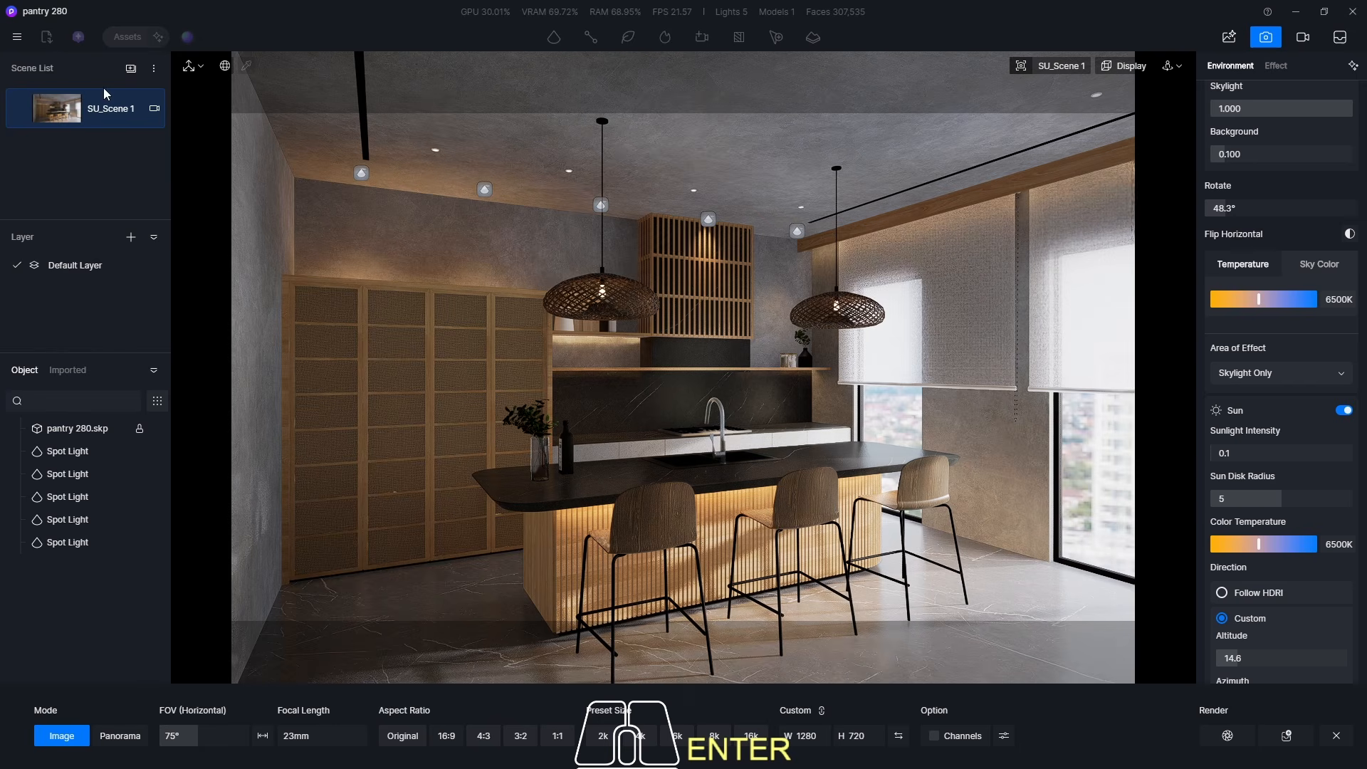
- Leave image render mode, move close to the bar stools, and pick the black material of the front stool's leg
{"action": "left_click", "coordinate": [22, 110]}
{"action": "left_click", "coordinate": [1265, 37]}
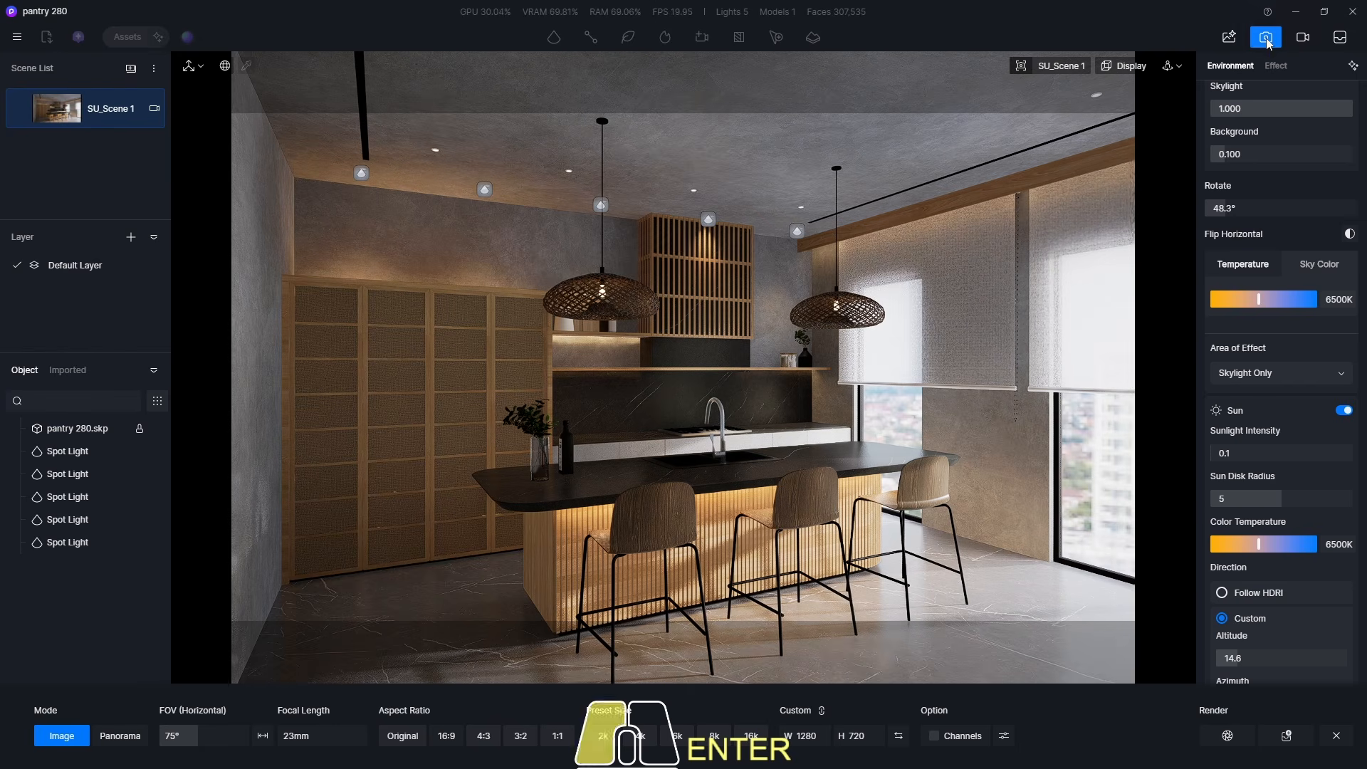
{"action": "scroll", "coordinate": [593, 717], "scroll_direction": "down", "scroll_amount": 4}
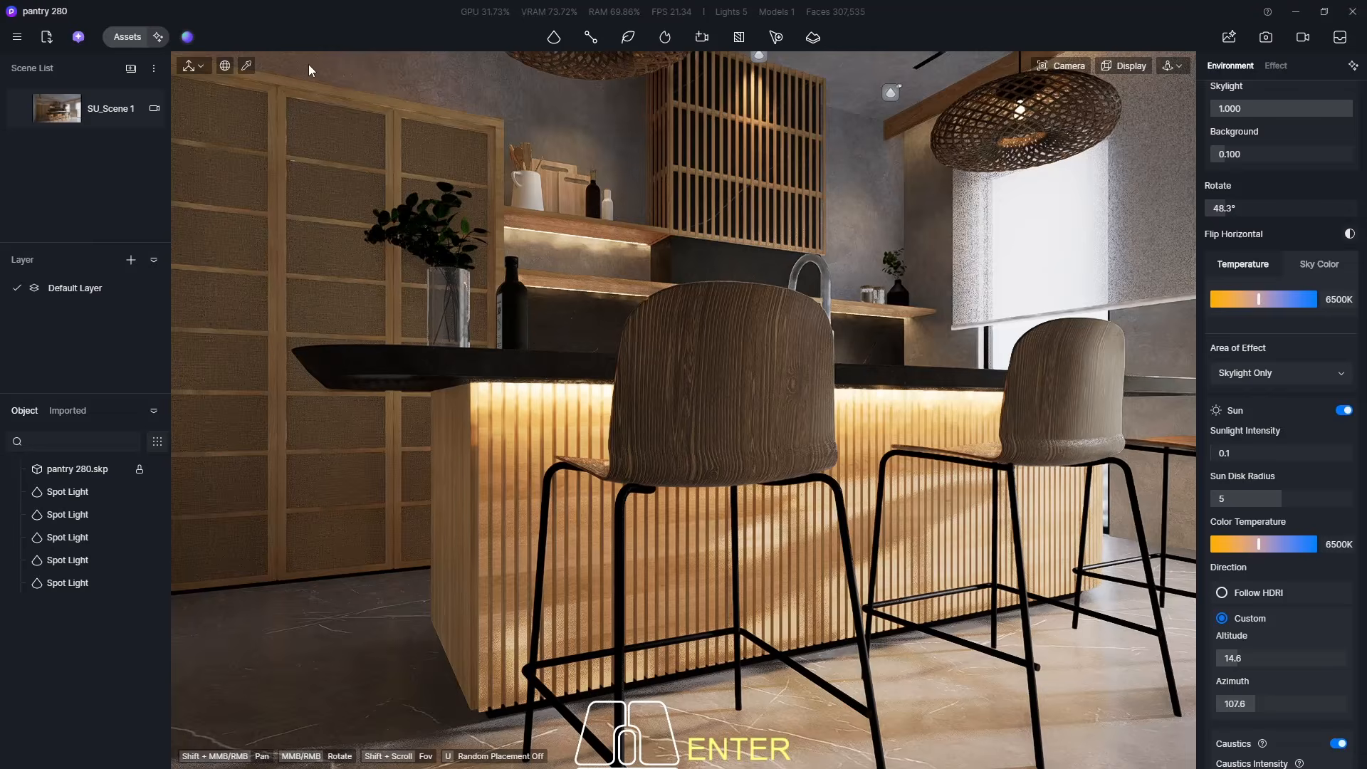
{"action": "left_click", "coordinate": [246, 65]}
{"action": "left_click", "coordinate": [624, 651]}
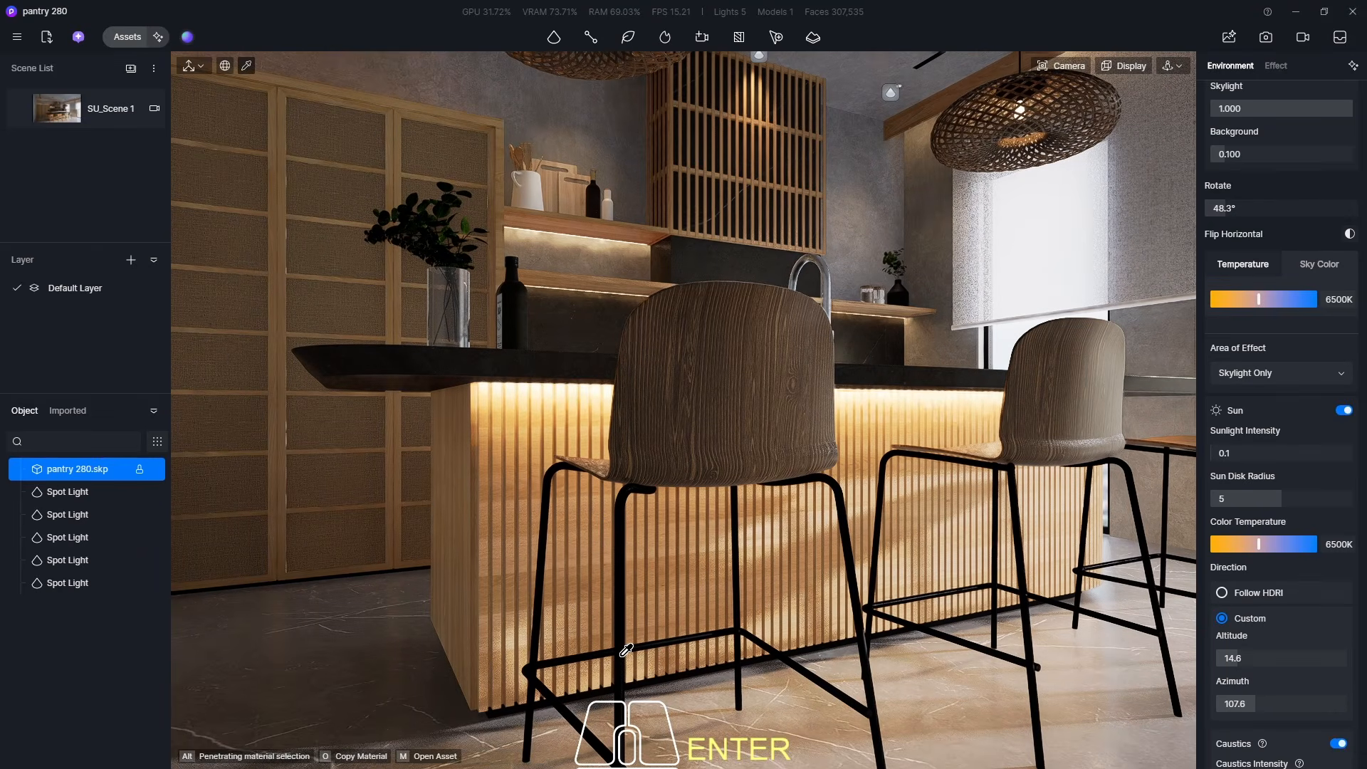
- Set the stool leg material's Metallic to 1 and its Roughness to 0.2
{"action": "left_click", "coordinate": [1268, 539]}
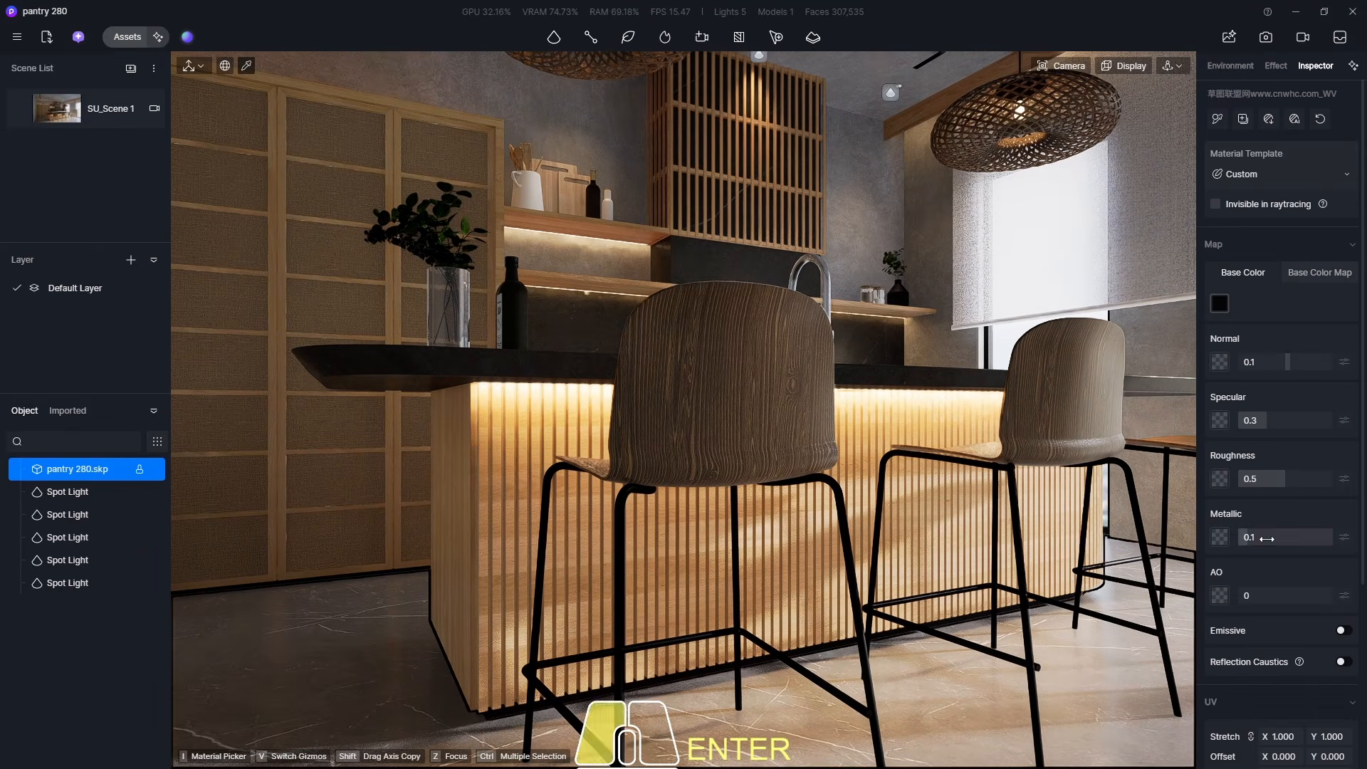
{"action": "type", "text": "1"}
{"action": "key", "text": "Return"}
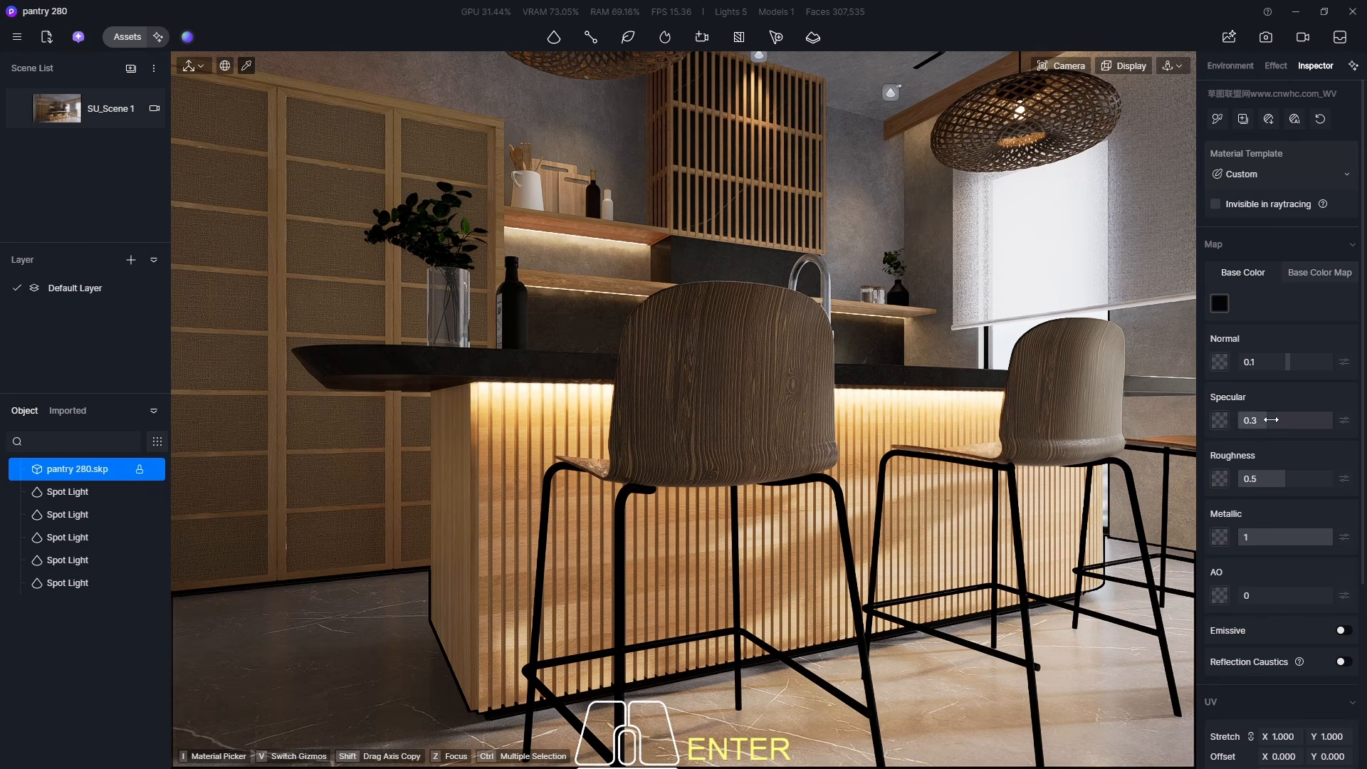
{"action": "left_click", "coordinate": [1272, 420]}
{"action": "left_click", "coordinate": [1274, 477]}
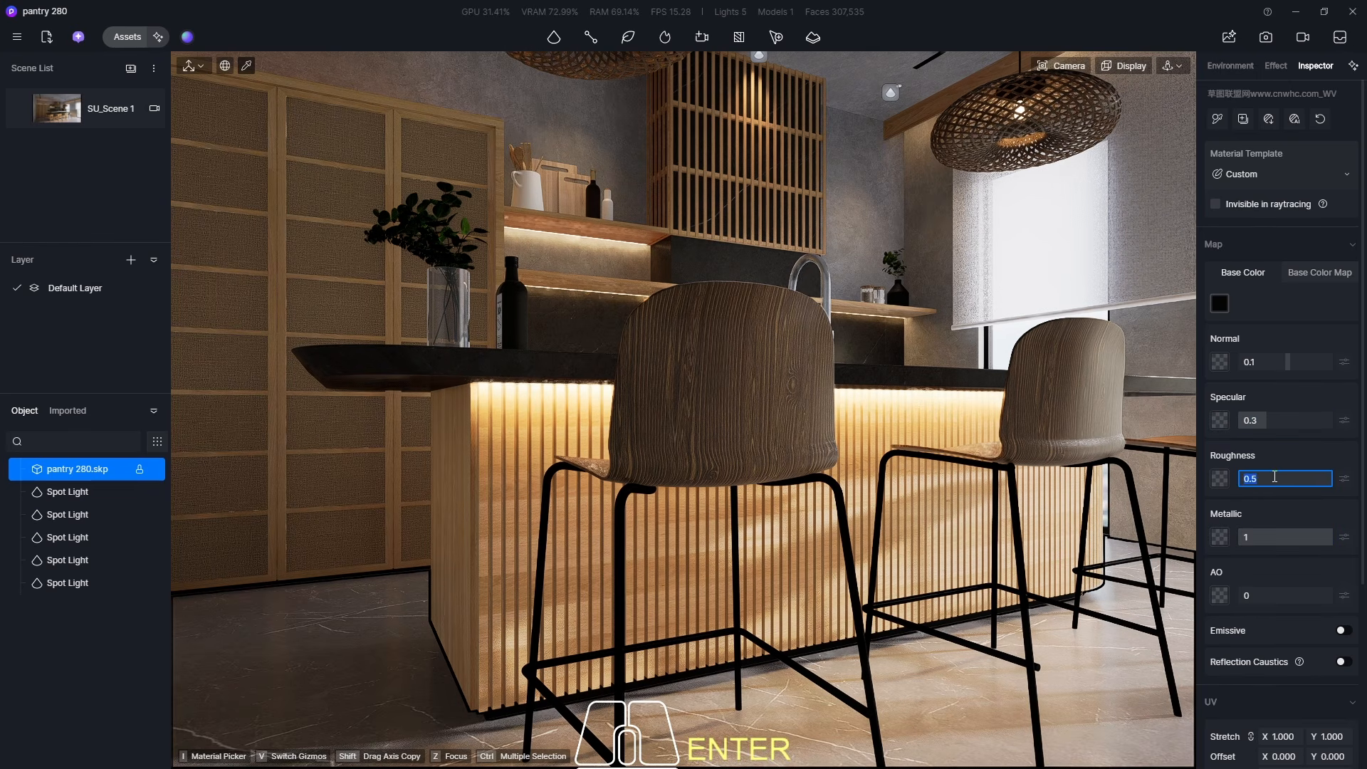
{"action": "type", "text": "0."}
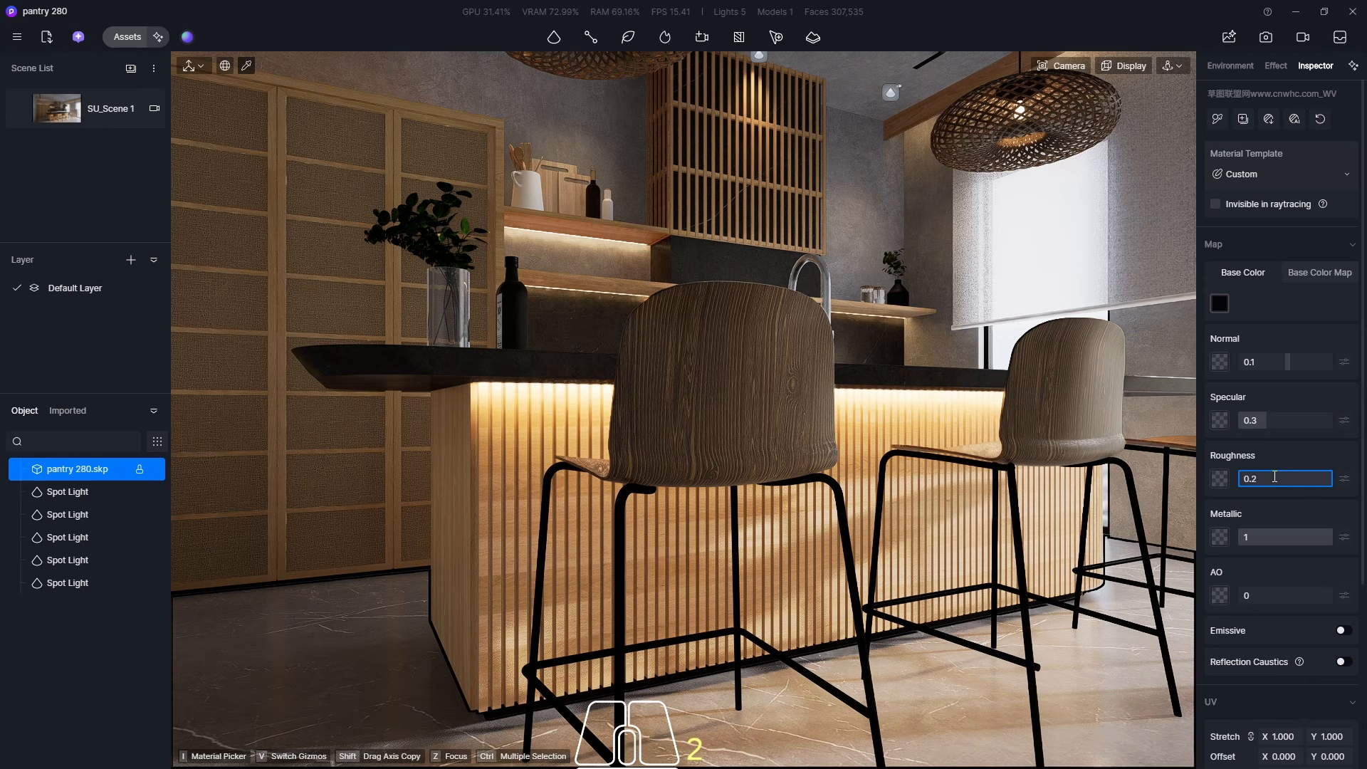
{"action": "key", "text": "Return"}
- Lighten the stool leg material's base color by raising its HSV brightness value (V) to 25
{"action": "left_click", "coordinate": [1219, 303]}
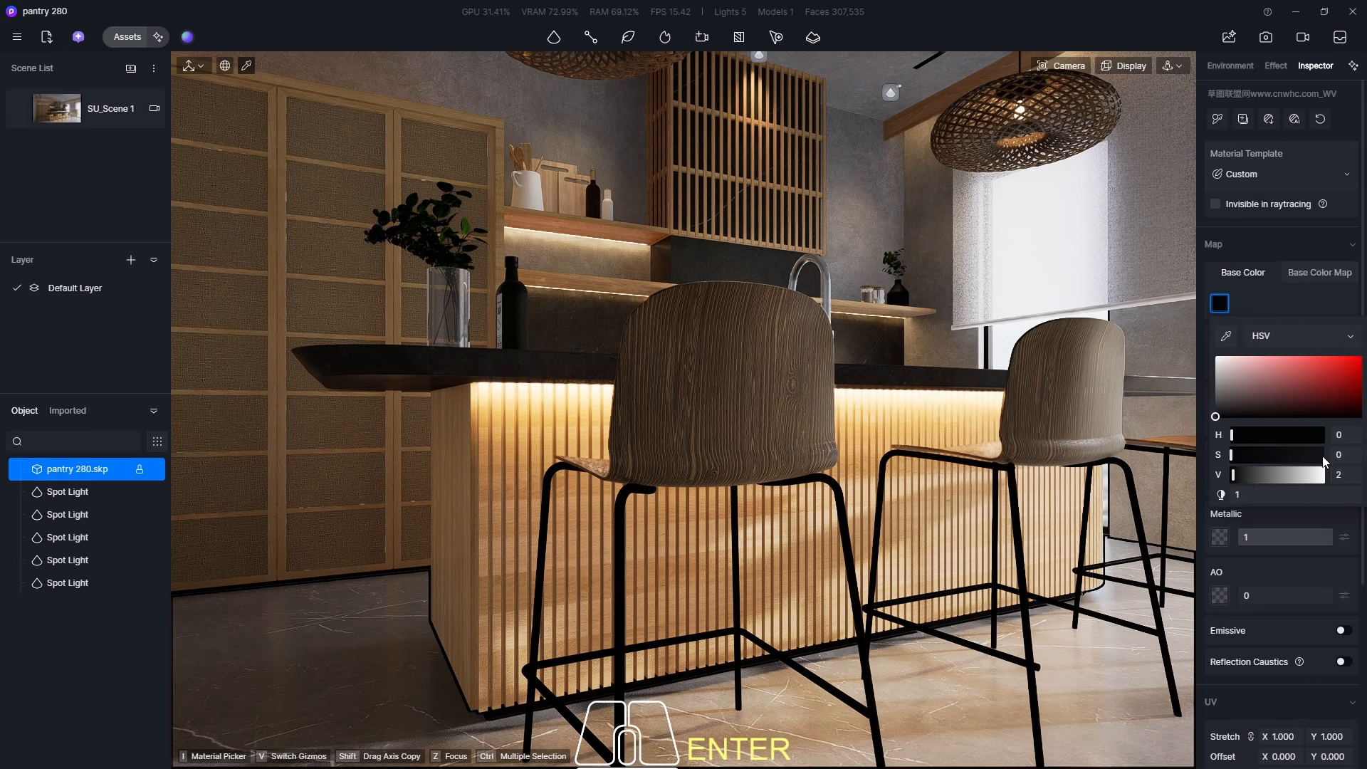
{"action": "mouse_move", "coordinate": [1235, 481]}
{"action": "left_mouse_down"}
{"action": "mouse_move", "coordinate": [1324, 485]}
{"action": "mouse_move", "coordinate": [1239, 493]}
{"action": "left_mouse_up"}
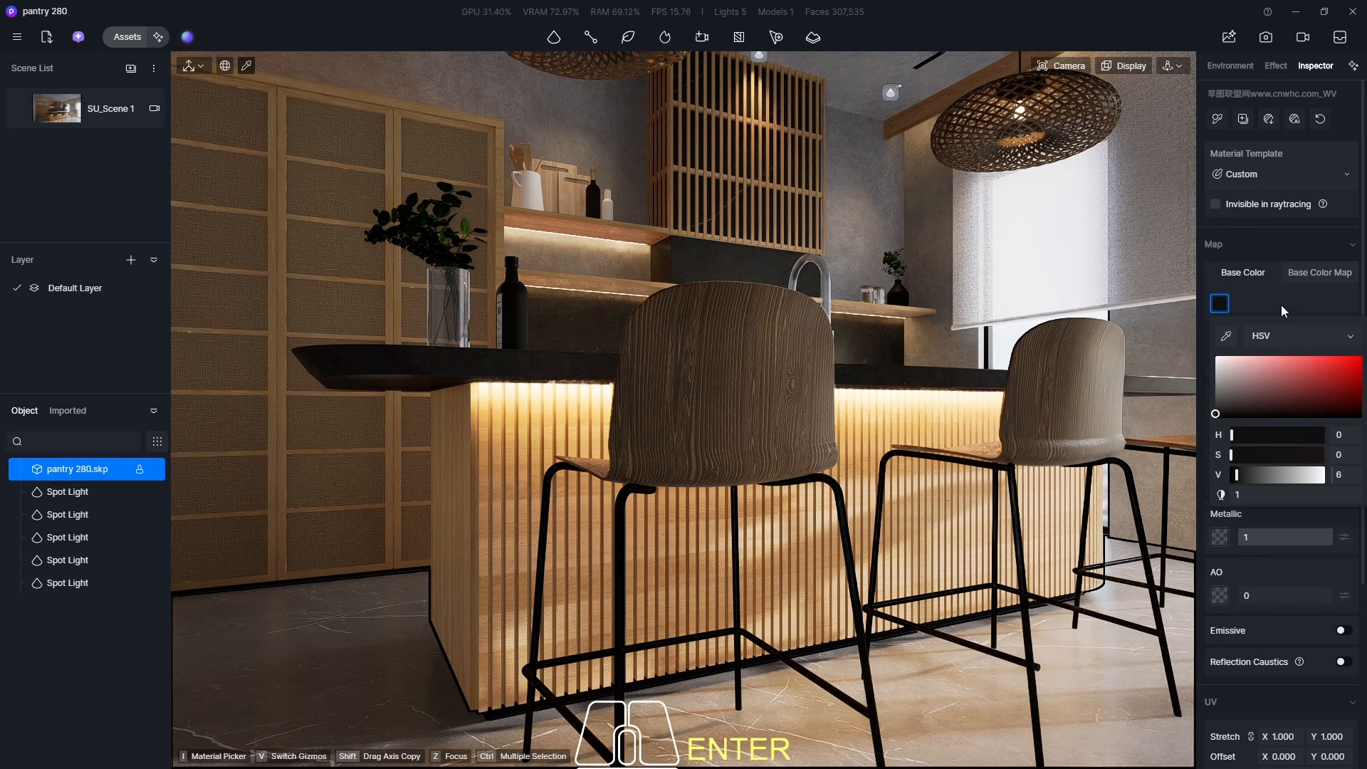
{"action": "left_click", "coordinate": [1358, 480]}
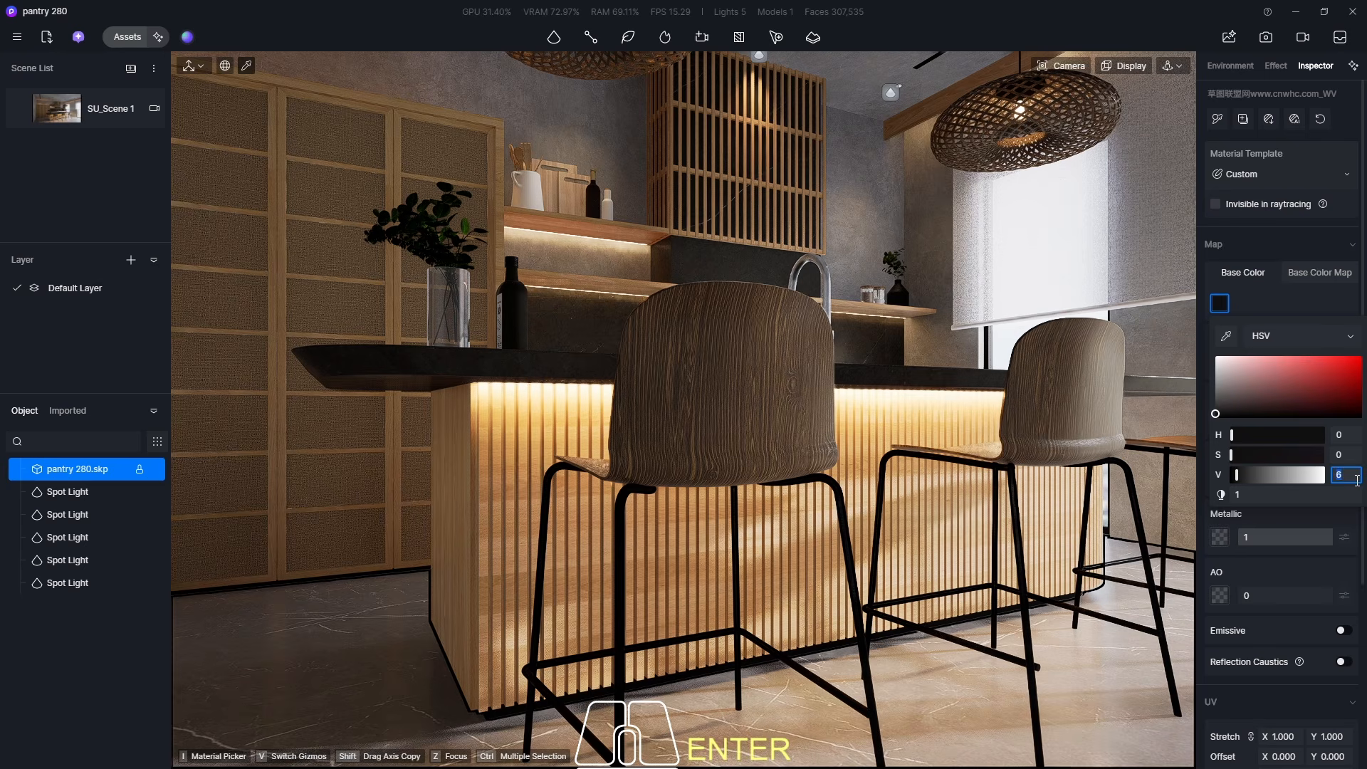
{"action": "type", "text": "10"}
{"action": "key", "text": "Return"}
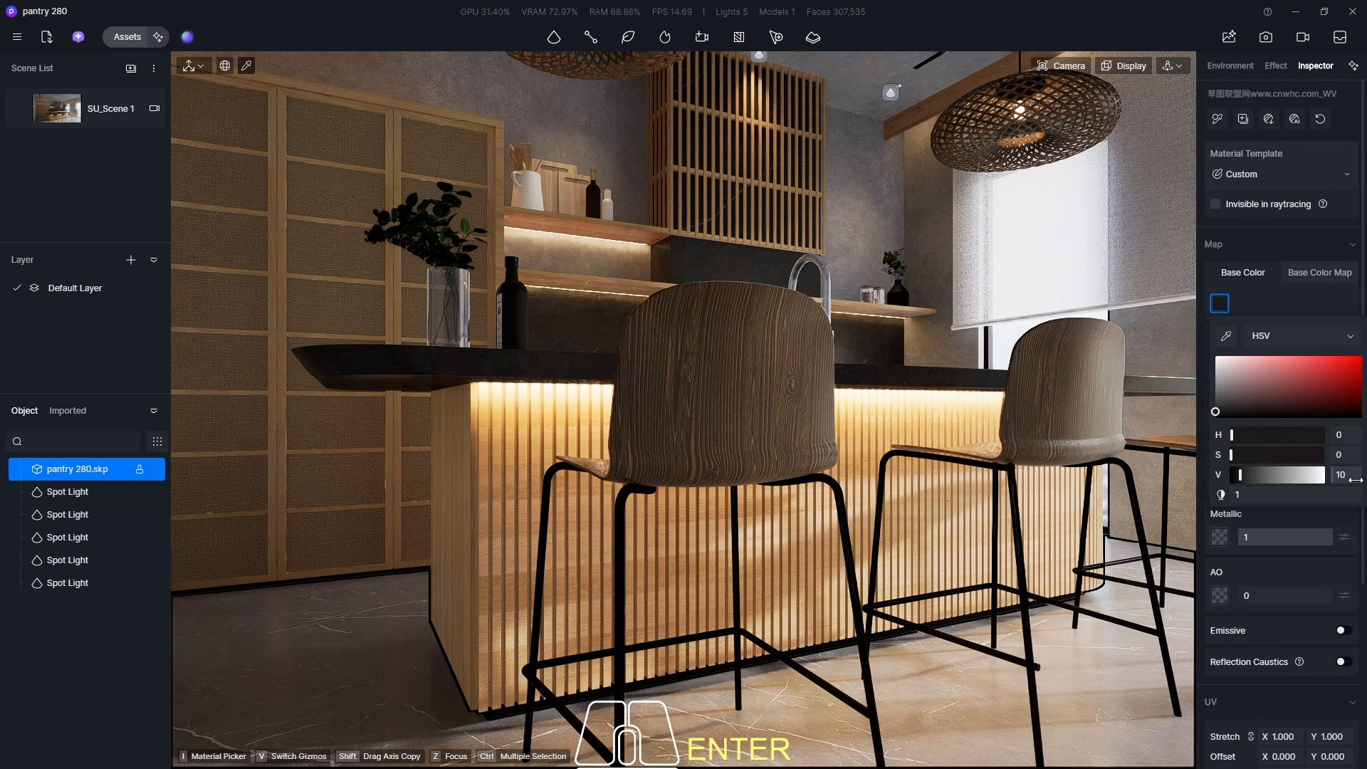
{"action": "left_click", "coordinate": [1342, 479]}
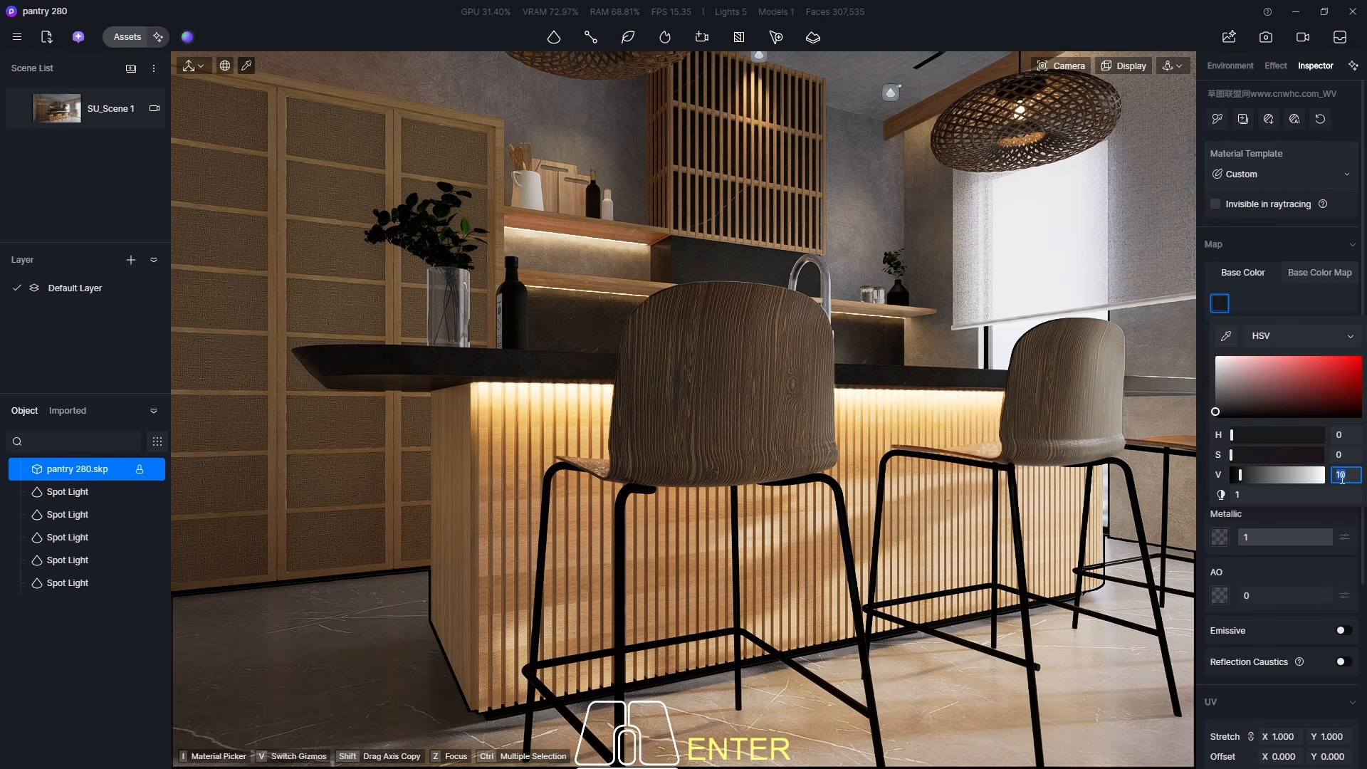
{"action": "left_click", "coordinate": [1252, 475]}
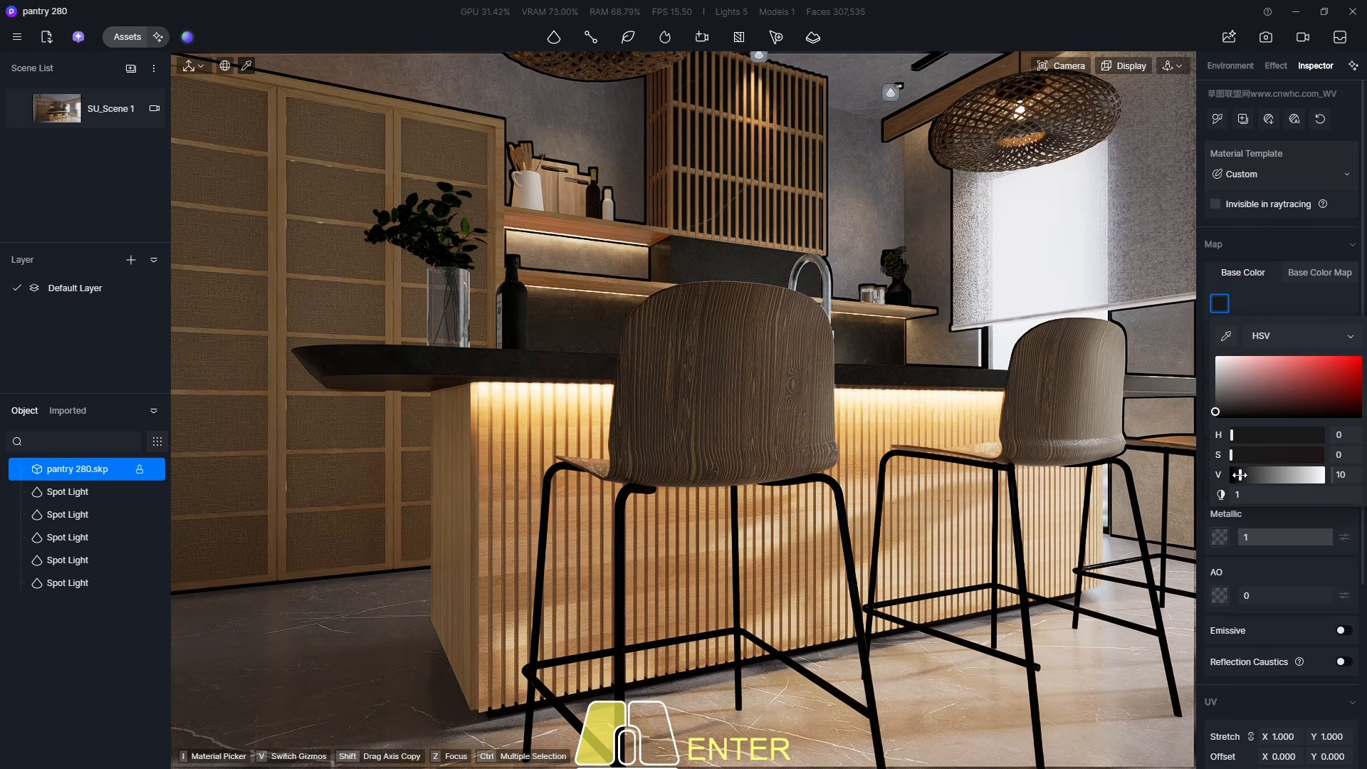
{"action": "mouse_move", "coordinate": [1252, 475]}
{"action": "left_mouse_down"}
{"action": "mouse_move", "coordinate": [1297, 481]}
{"action": "mouse_move", "coordinate": [1253, 485]}
{"action": "left_mouse_up"}
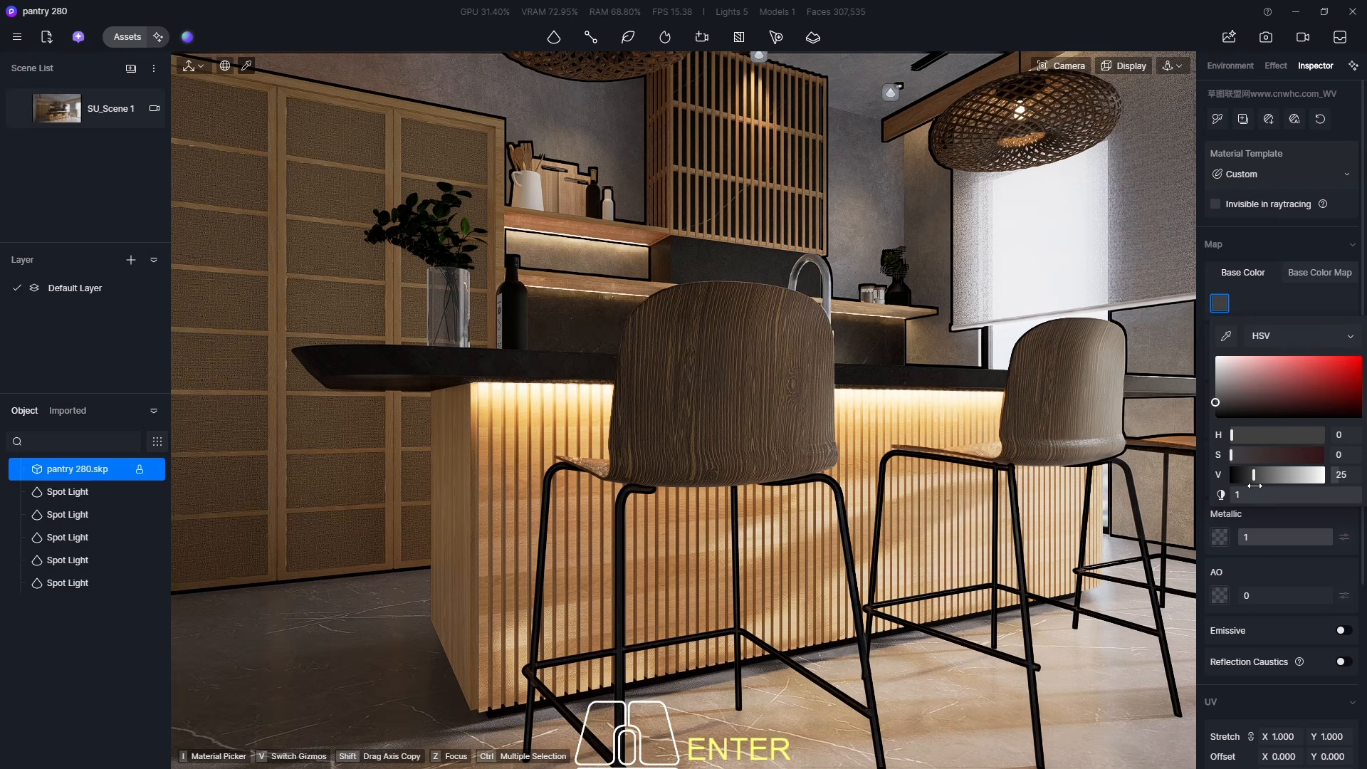
- Set the stool leg base color's brightness value (V) to exactly 25 and the leg material's Specular to 0.5
{"action": "left_click", "coordinate": [1341, 475]}
{"action": "type", "text": "25"}
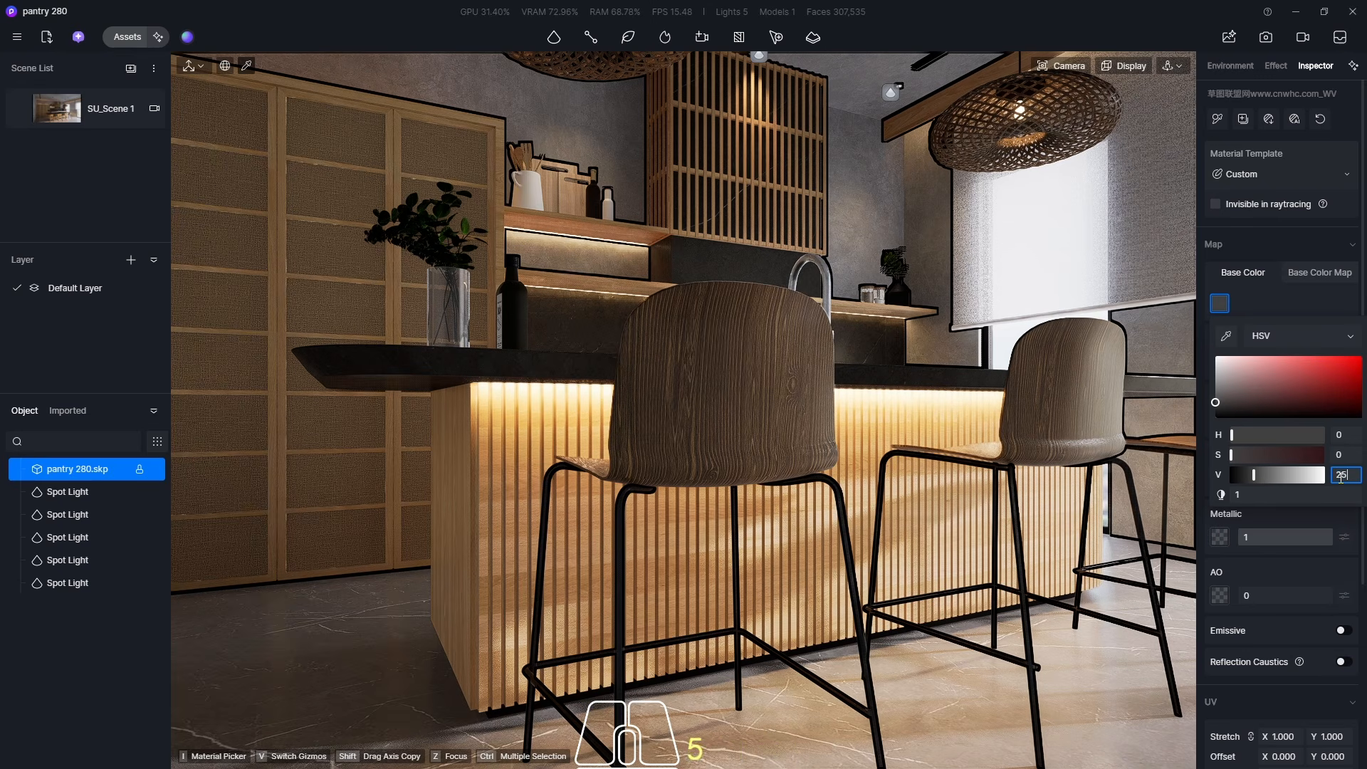
{"action": "key", "text": "Return"}
{"action": "scroll", "coordinate": [628, 509], "scroll_direction": "up", "scroll_amount": 3}
{"action": "scroll", "coordinate": [628, 509], "scroll_direction": "up", "scroll_amount": 5}
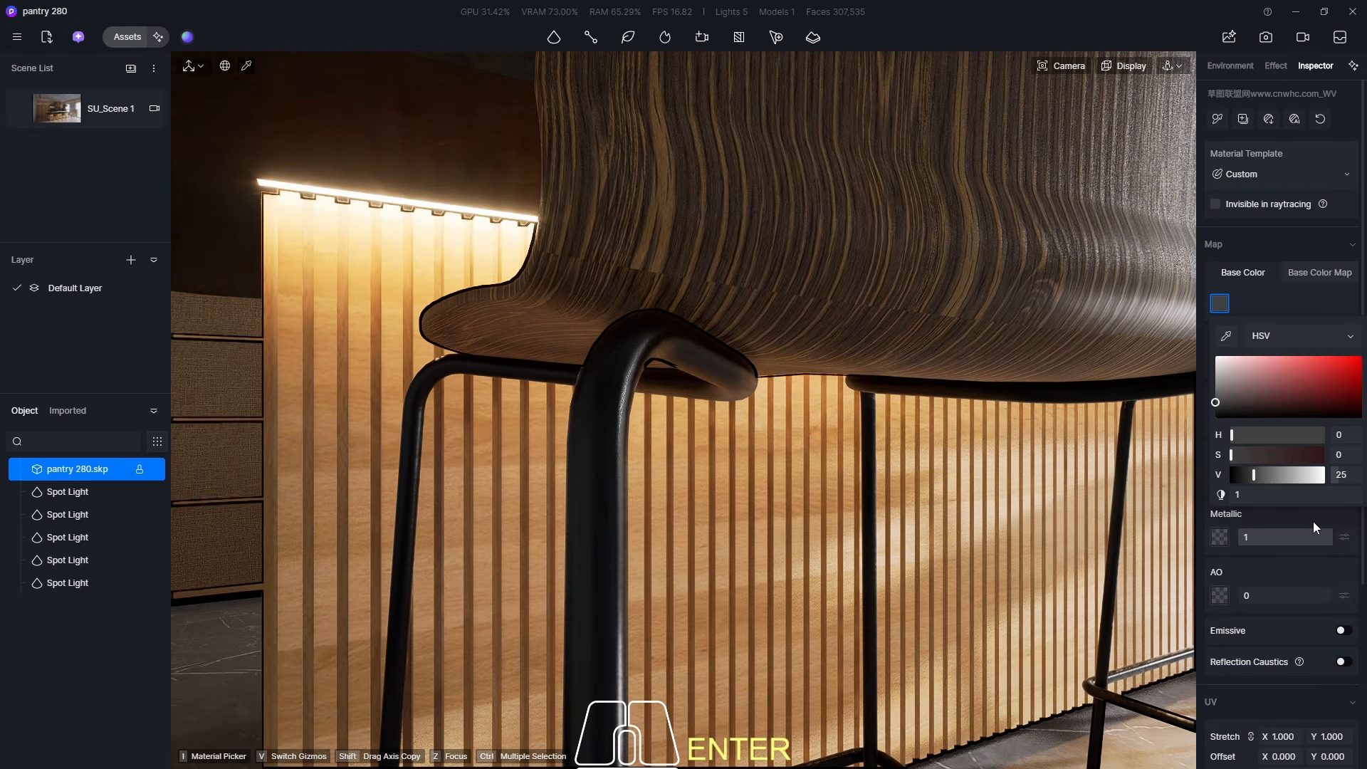
{"action": "left_click", "coordinate": [1364, 539]}
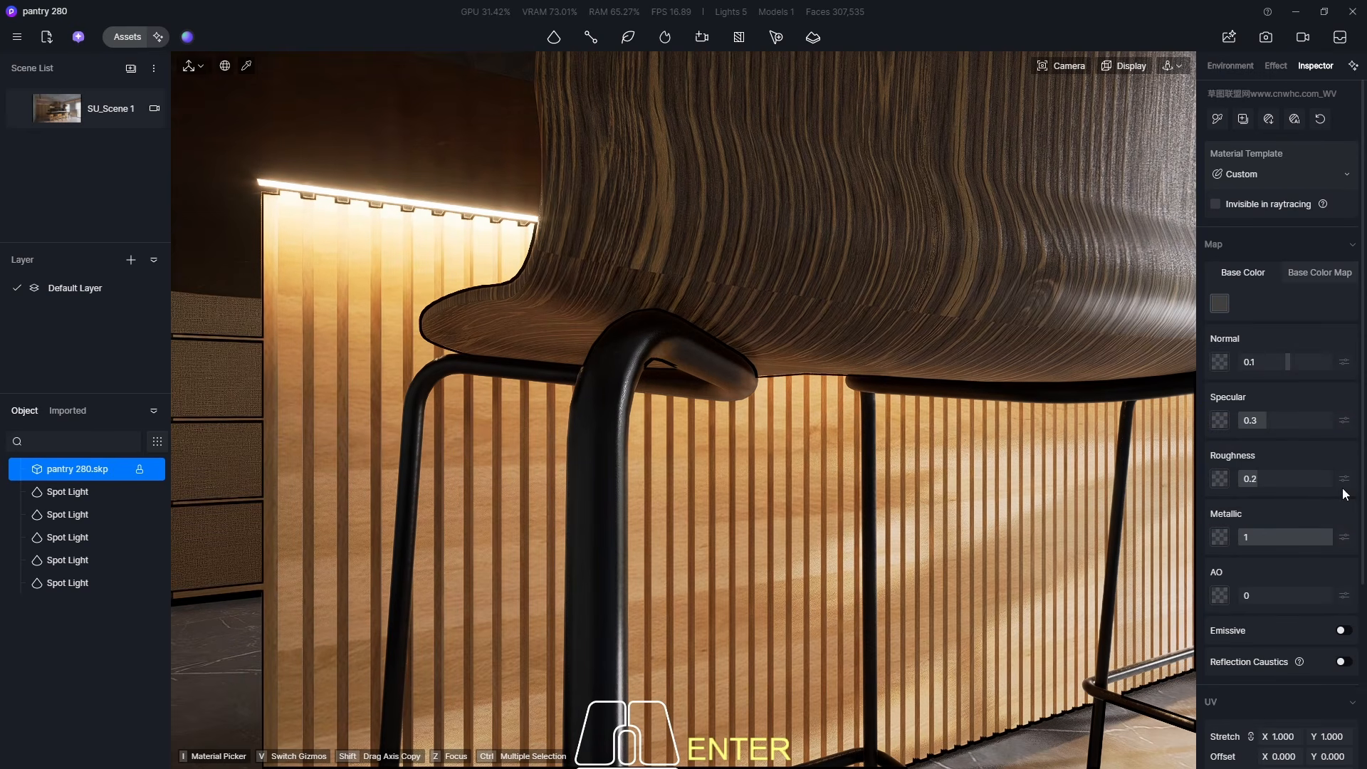
{"action": "left_click", "coordinate": [1266, 420]}
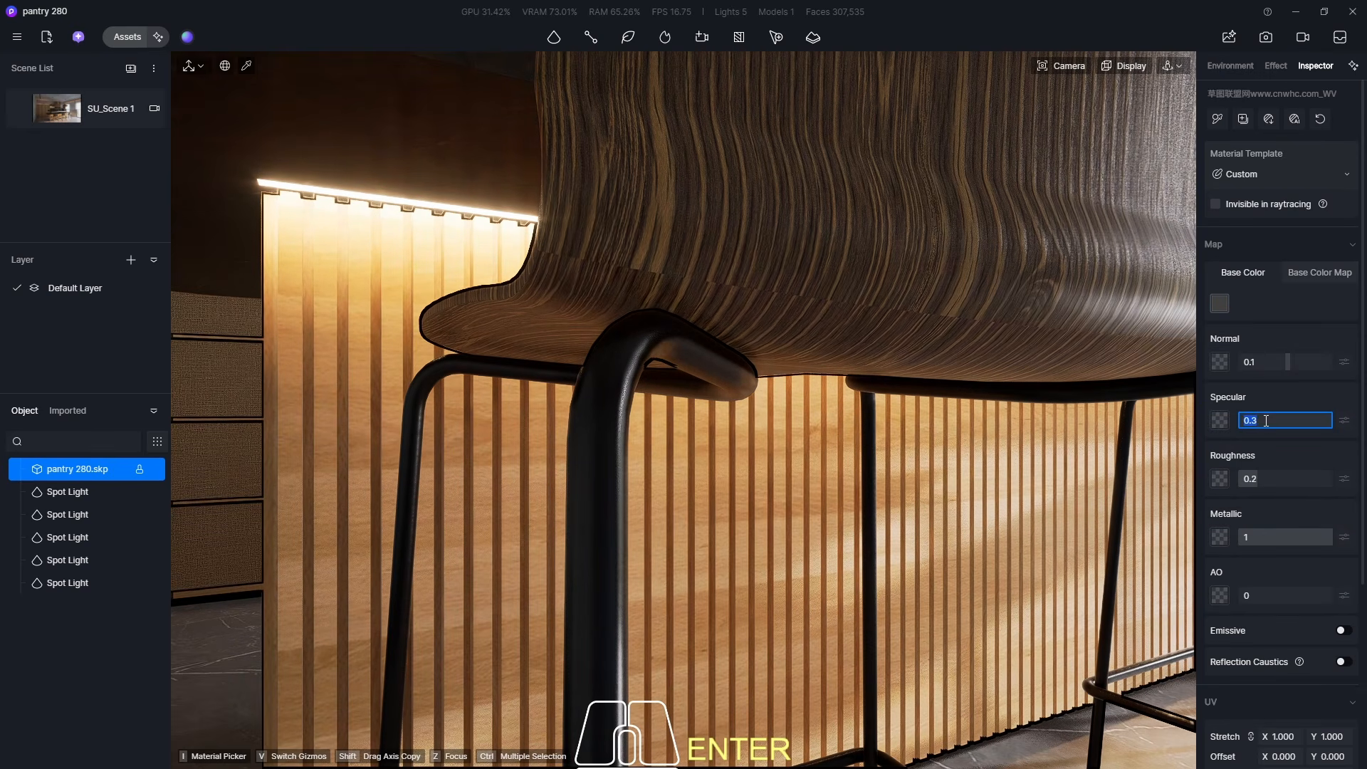
{"action": "type", "text": "0.5"}
{"action": "key", "text": "Return"}
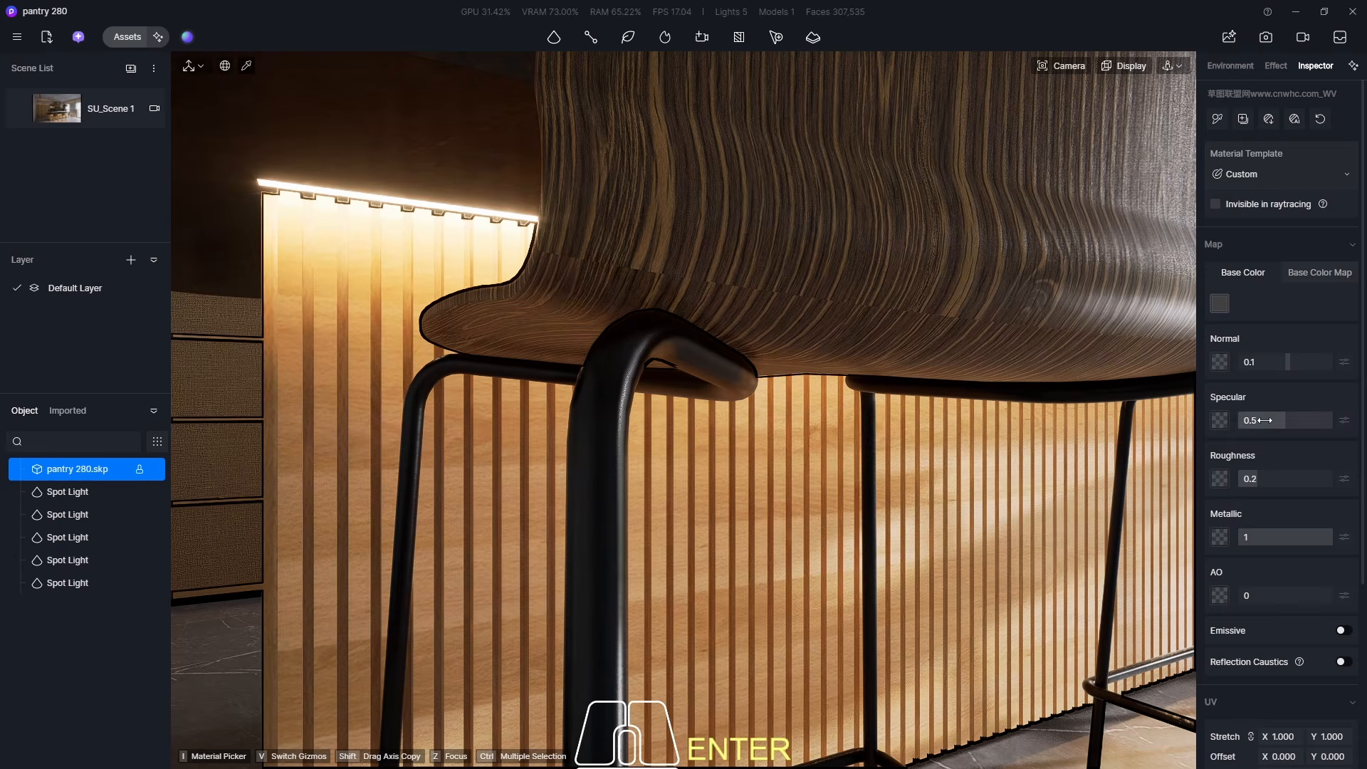
- Return to the SU_Scene 1 camera view and configure an image render with 16:9 aspect ratio and the 4k preset (3840 × 2160)
{"action": "scroll", "coordinate": [683, 554], "scroll_direction": "down", "scroll_amount": 6}
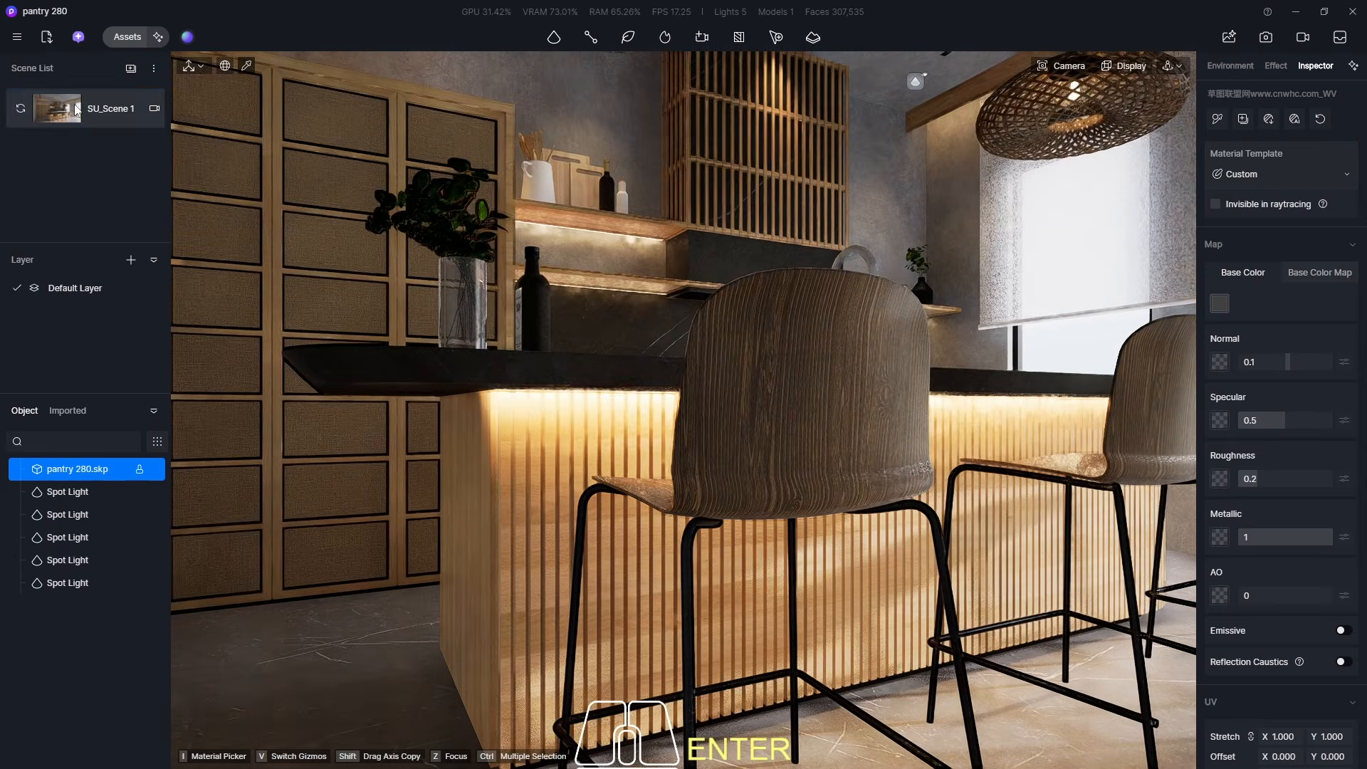
{"action": "left_click", "coordinate": [52, 111]}
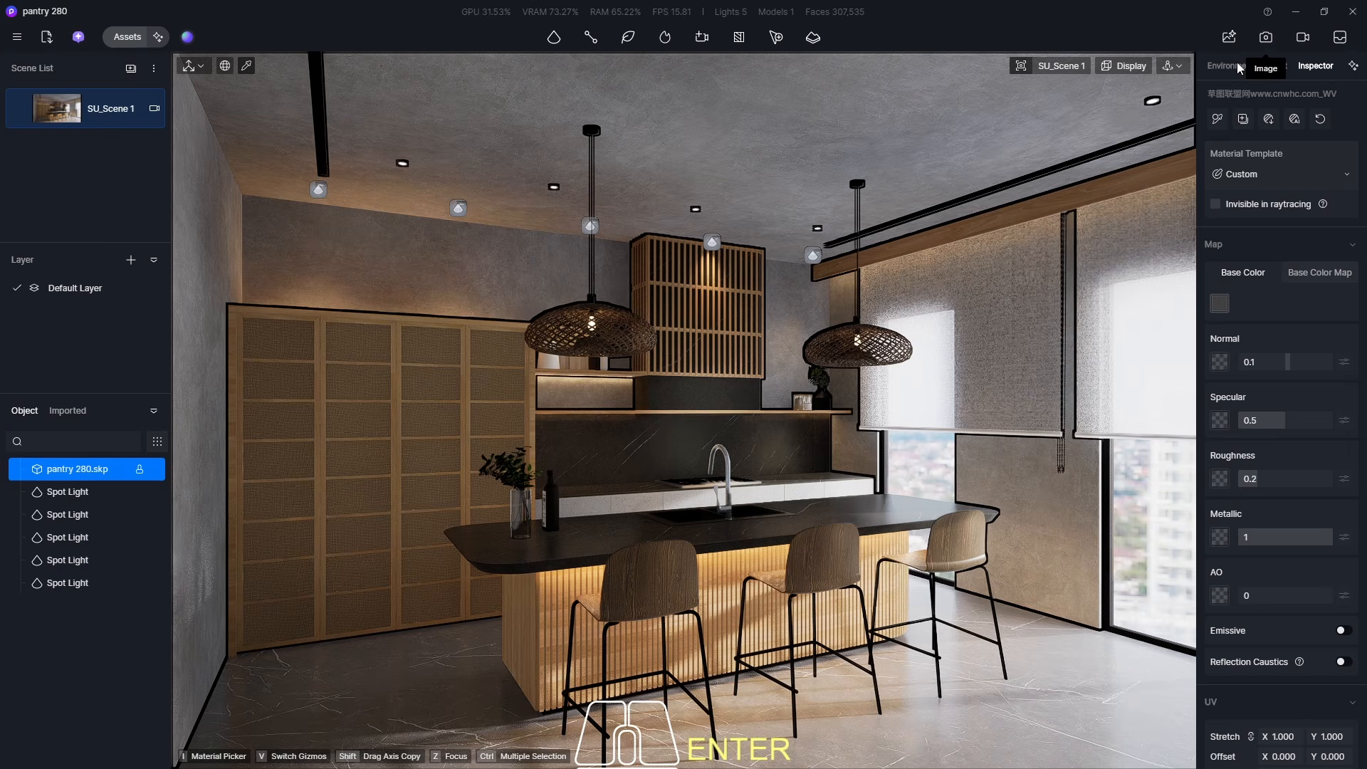
{"action": "key", "text": "Escape"}
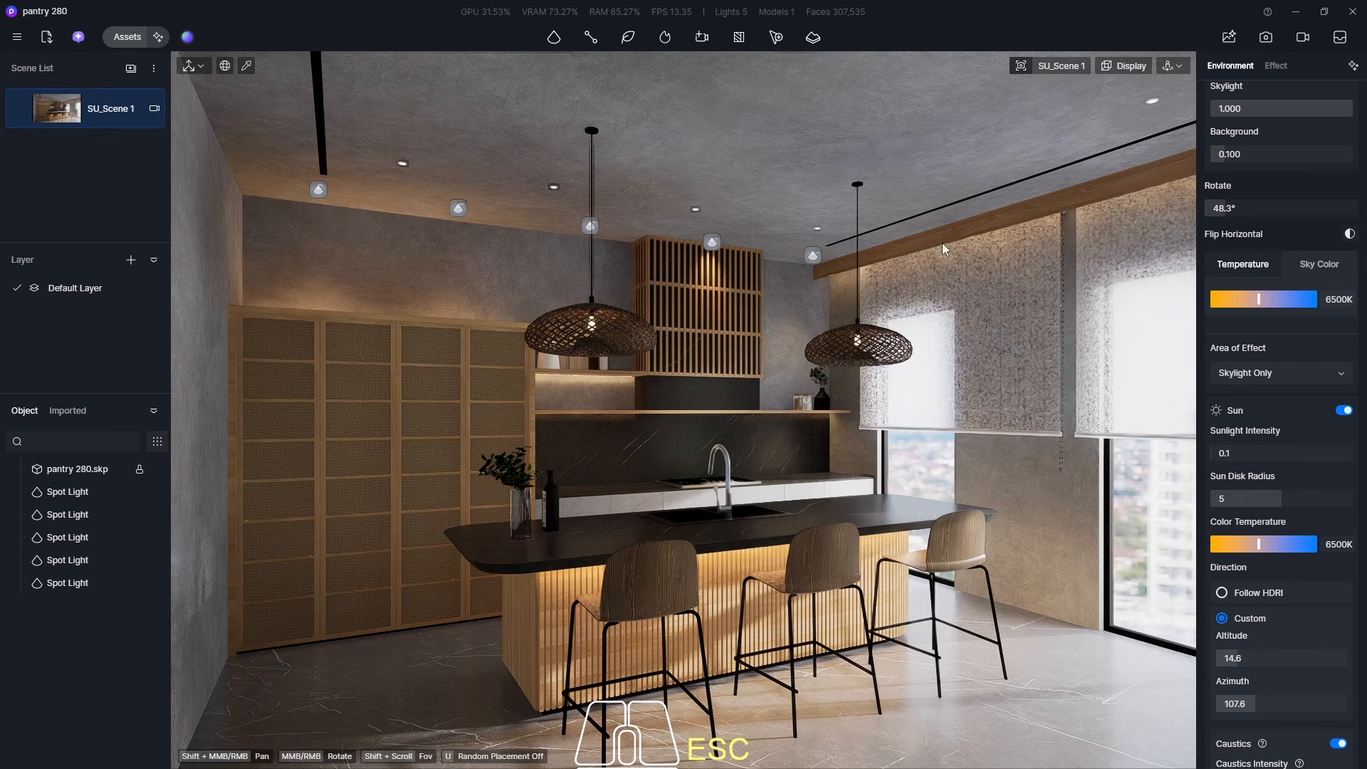
{"action": "left_click", "coordinate": [1266, 37]}
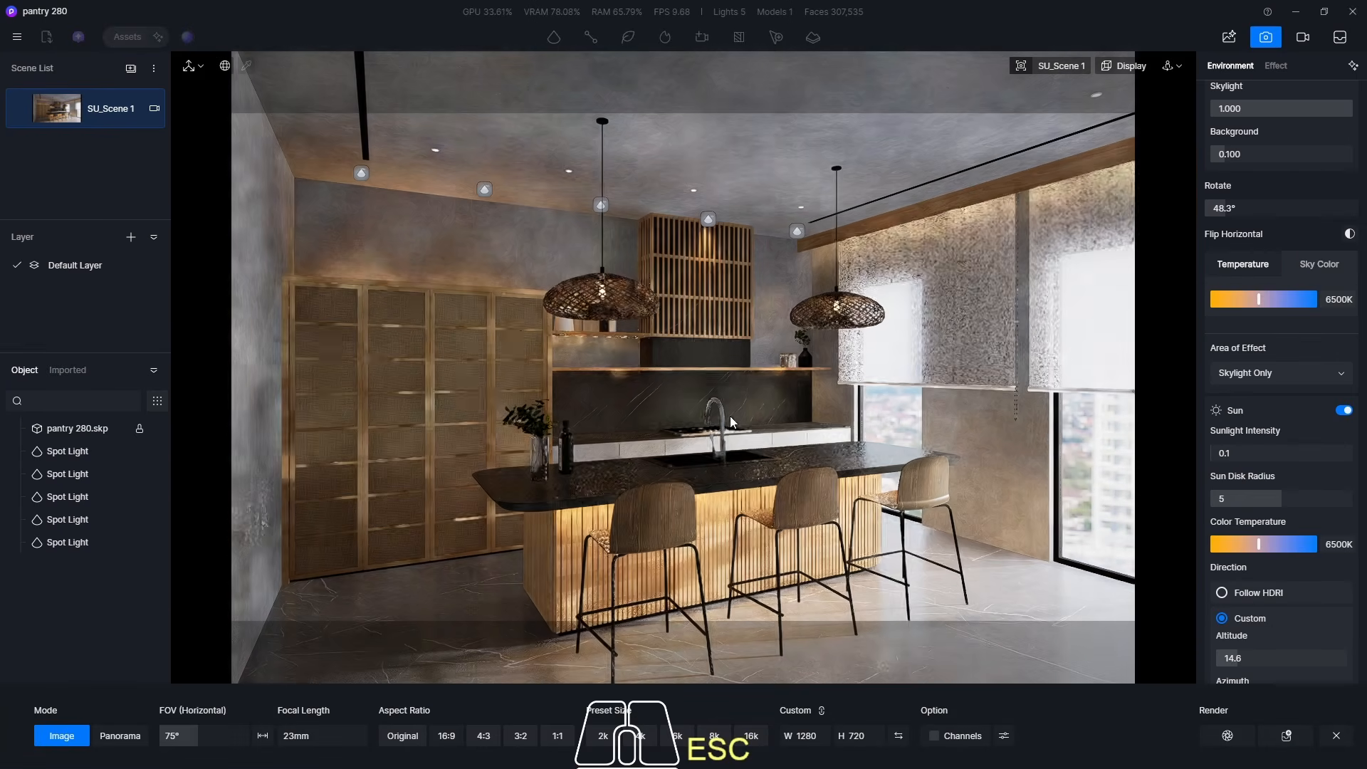
{"action": "left_click", "coordinate": [446, 736]}
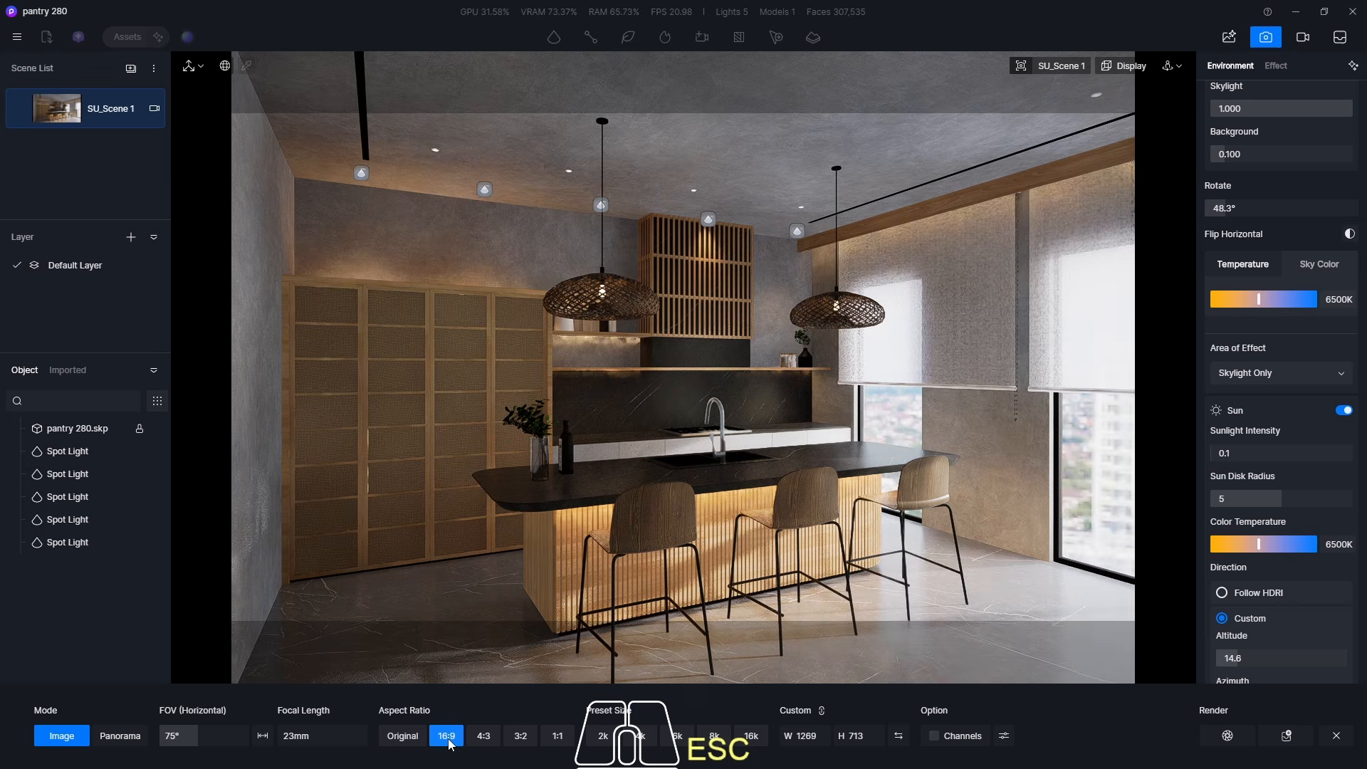
{"action": "left_click", "coordinate": [643, 737]}
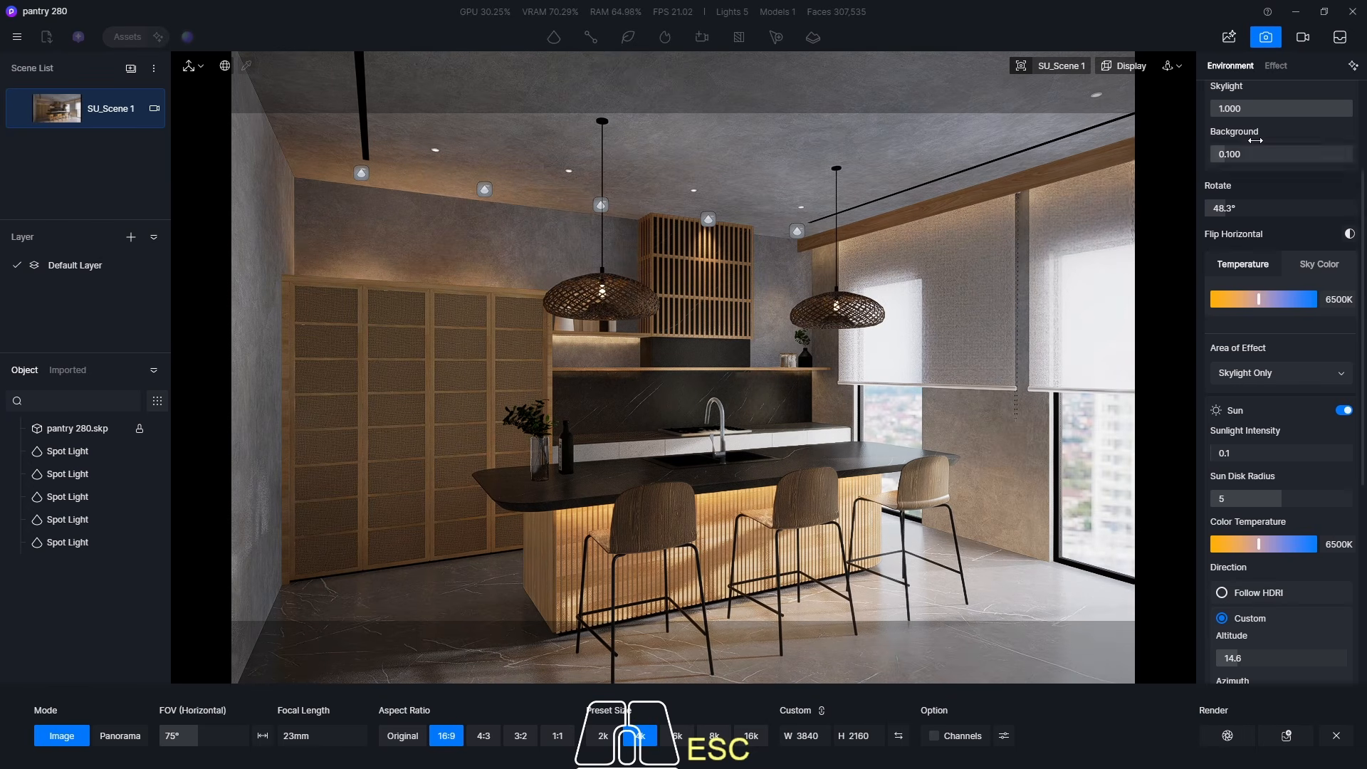
- Review the effect settings down to the outline style and render the image, replacing the existing SU_Scene 1(2).png in the 280 pantry folder
{"action": "left_click", "coordinate": [1276, 66]}
{"action": "scroll", "coordinate": [1282, 356], "scroll_direction": "down", "scroll_amount": 5}
{"action": "scroll", "coordinate": [1281, 356], "scroll_direction": "down", "scroll_amount": 2}
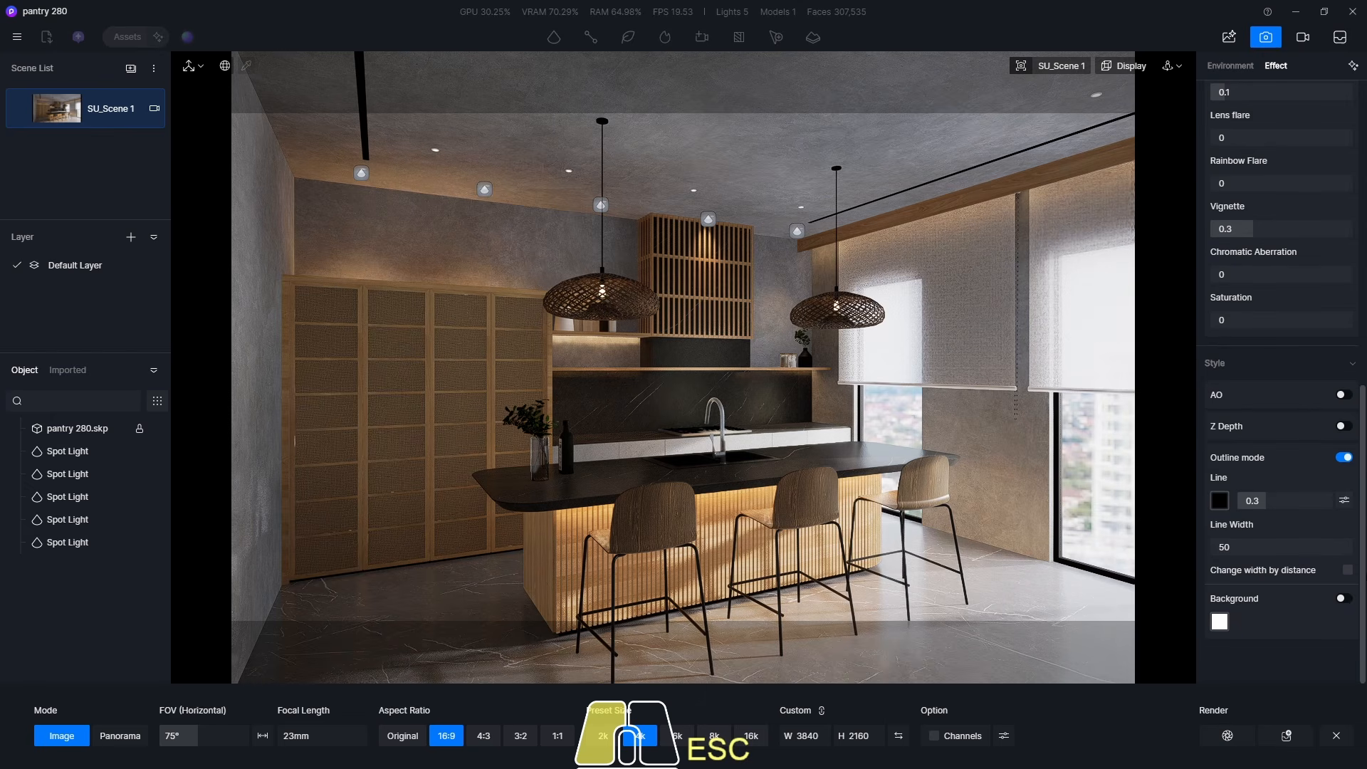
{"action": "left_click", "coordinate": [1224, 741]}
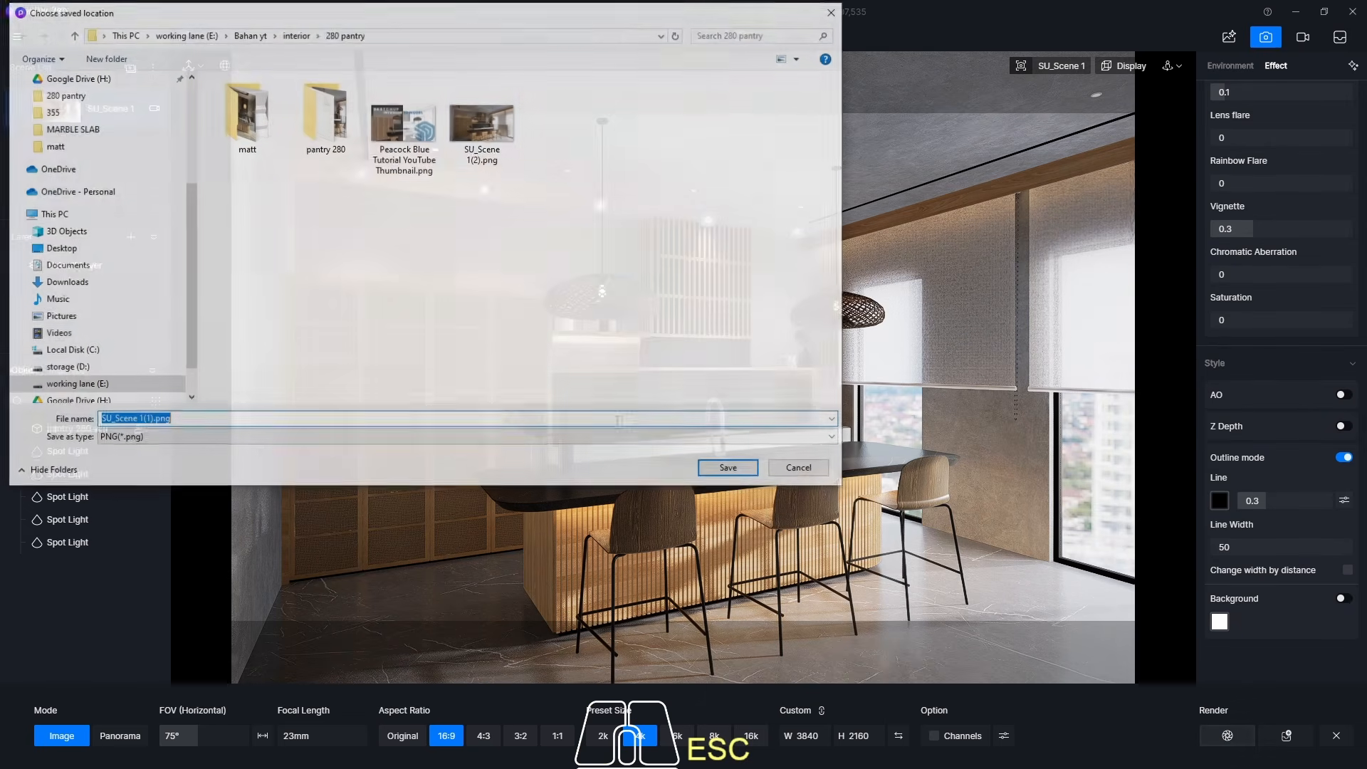
{"action": "left_click", "coordinate": [483, 121]}
{"action": "left_click", "coordinate": [721, 472]}
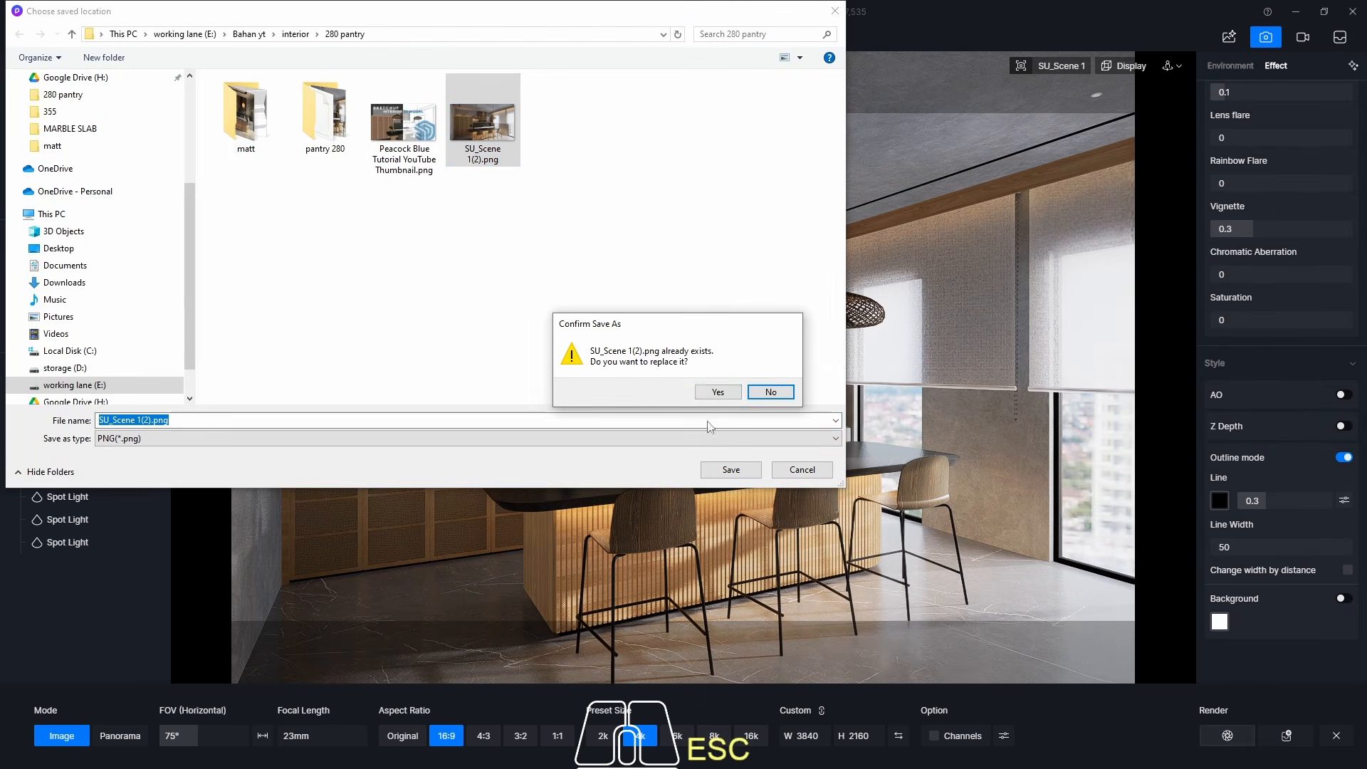
{"action": "left_click", "coordinate": [711, 398]}
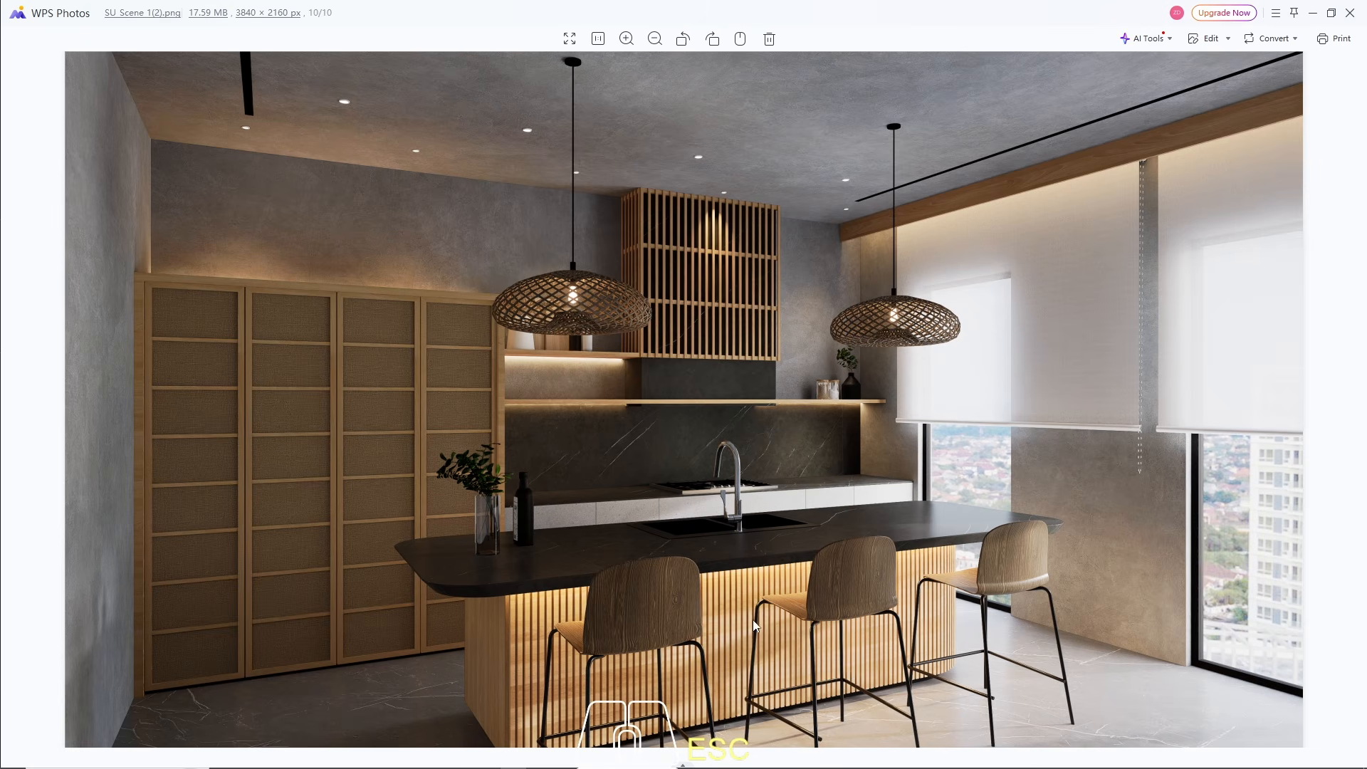
- Examine the finished render SU_Scene 1(2).png in WPS Photos up close around the island, stools, pendant lamps and blinds, and return to the whole image
{"action": "scroll", "coordinate": [753, 620], "scroll_direction": "up", "scroll_amount": 5}
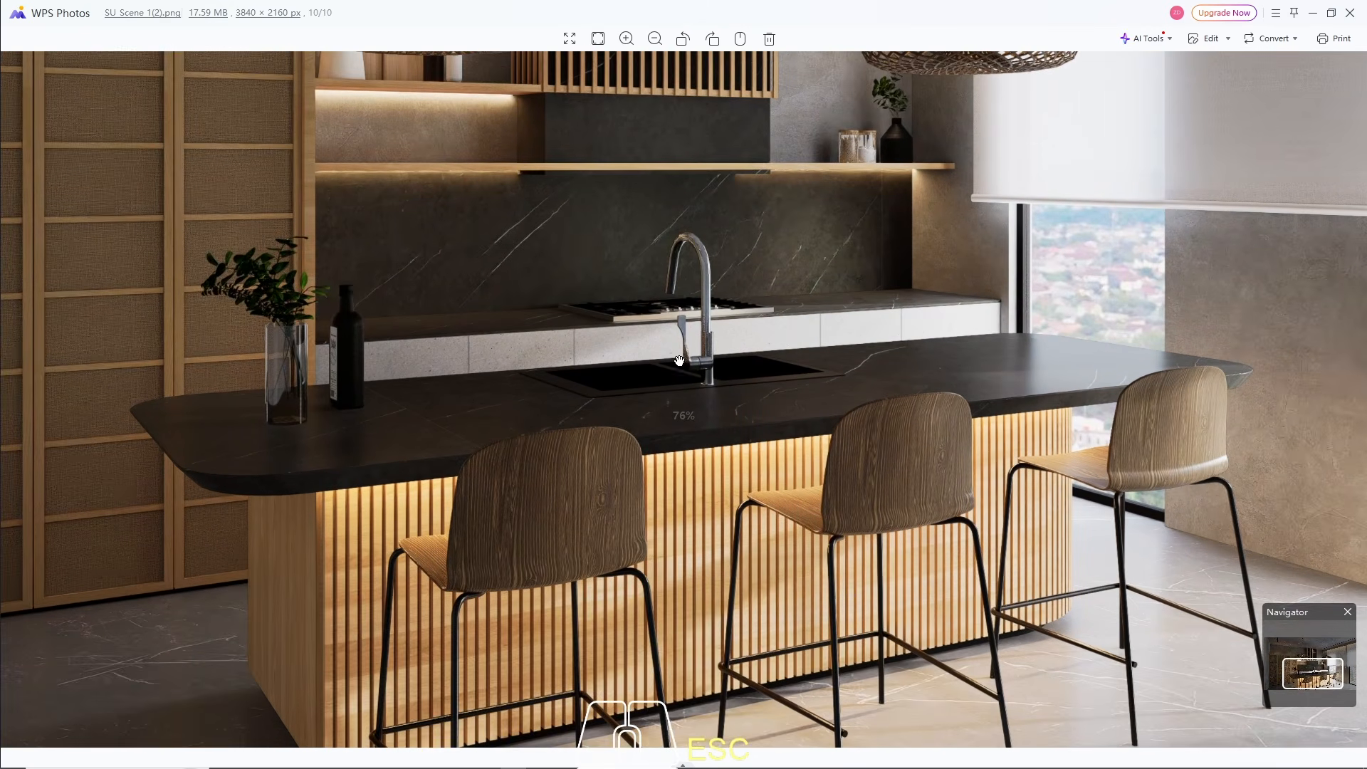
{"action": "left_click_drag", "start_coordinate": [680, 361], "coordinate": [727, 529]}
{"action": "left_click_drag", "start_coordinate": [687, 312], "coordinate": [746, 552]}
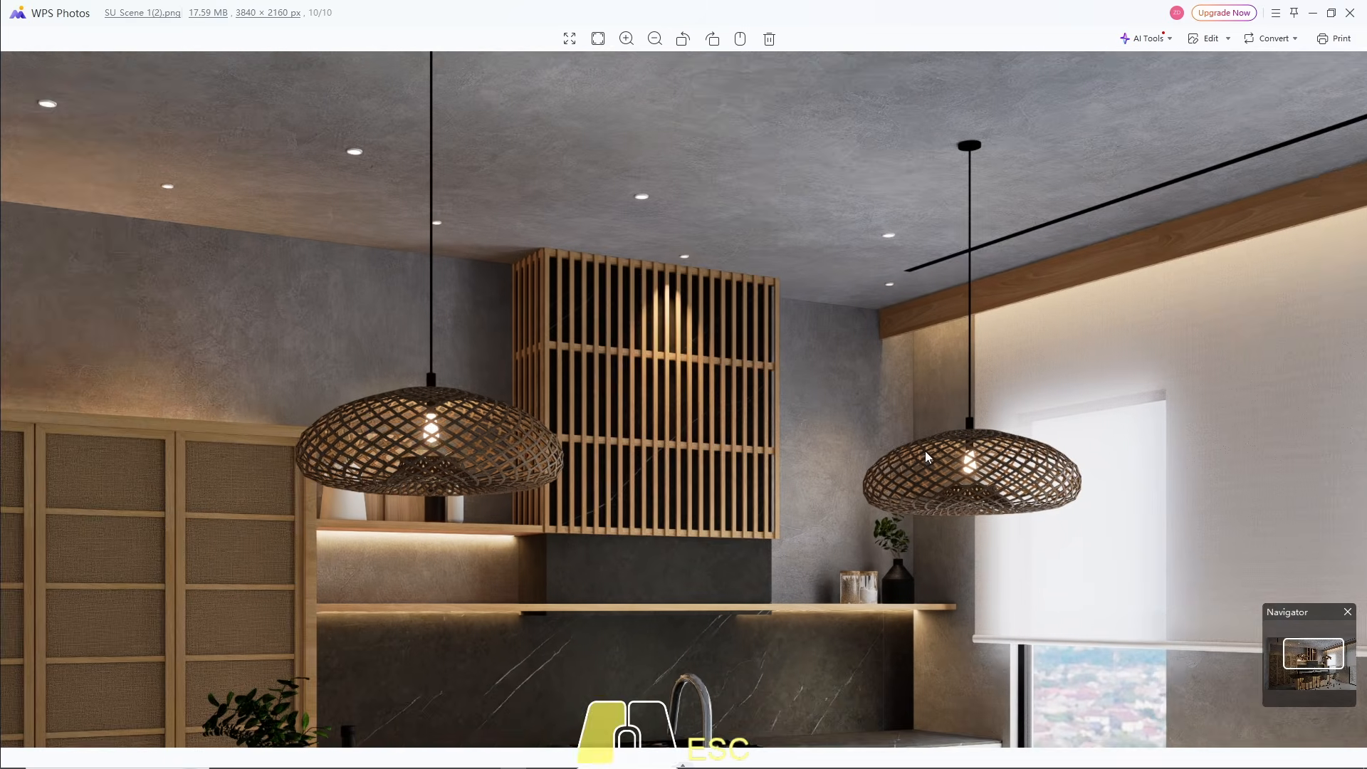
{"action": "left_click_drag", "start_coordinate": [925, 450], "coordinate": [736, 293]}
{"action": "scroll", "coordinate": [744, 426], "scroll_direction": "down", "scroll_amount": 2}
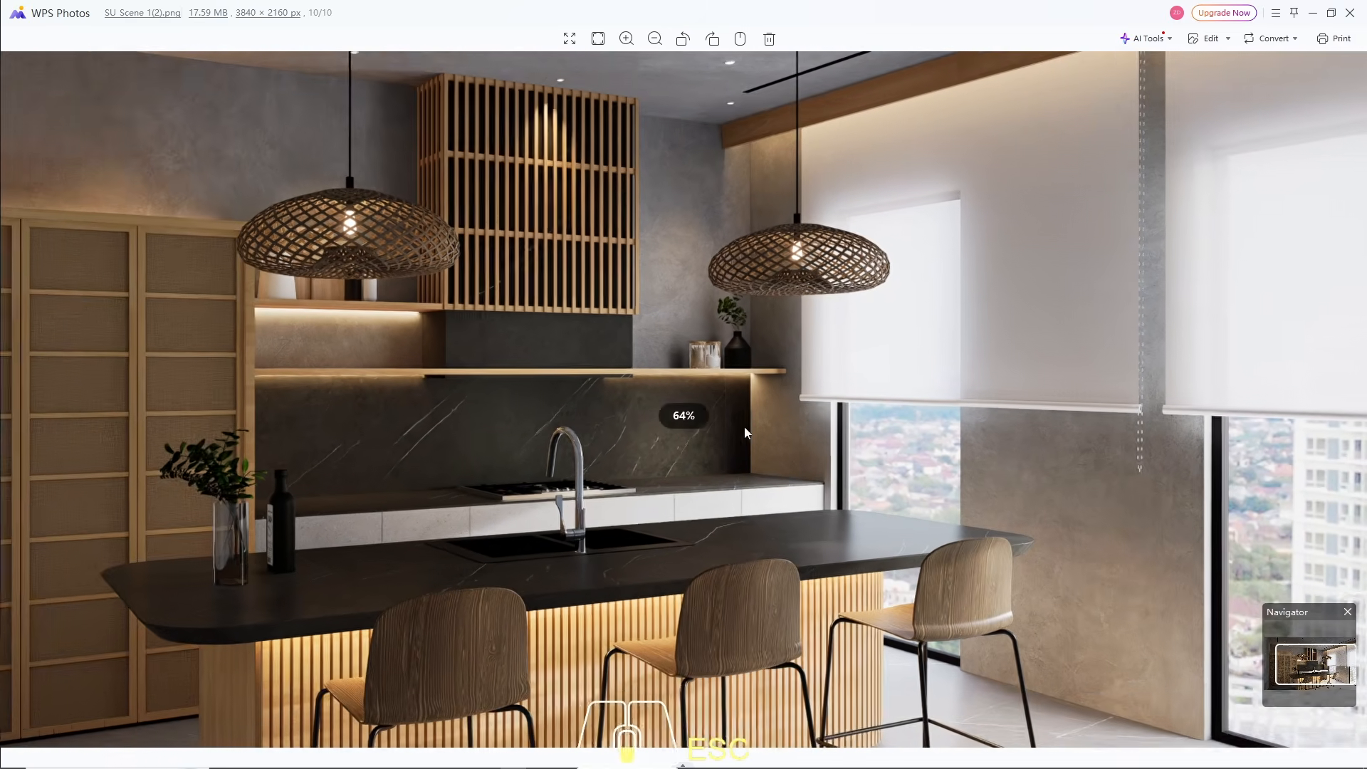
{"action": "scroll", "coordinate": [745, 428], "scroll_direction": "down", "scroll_amount": 2}
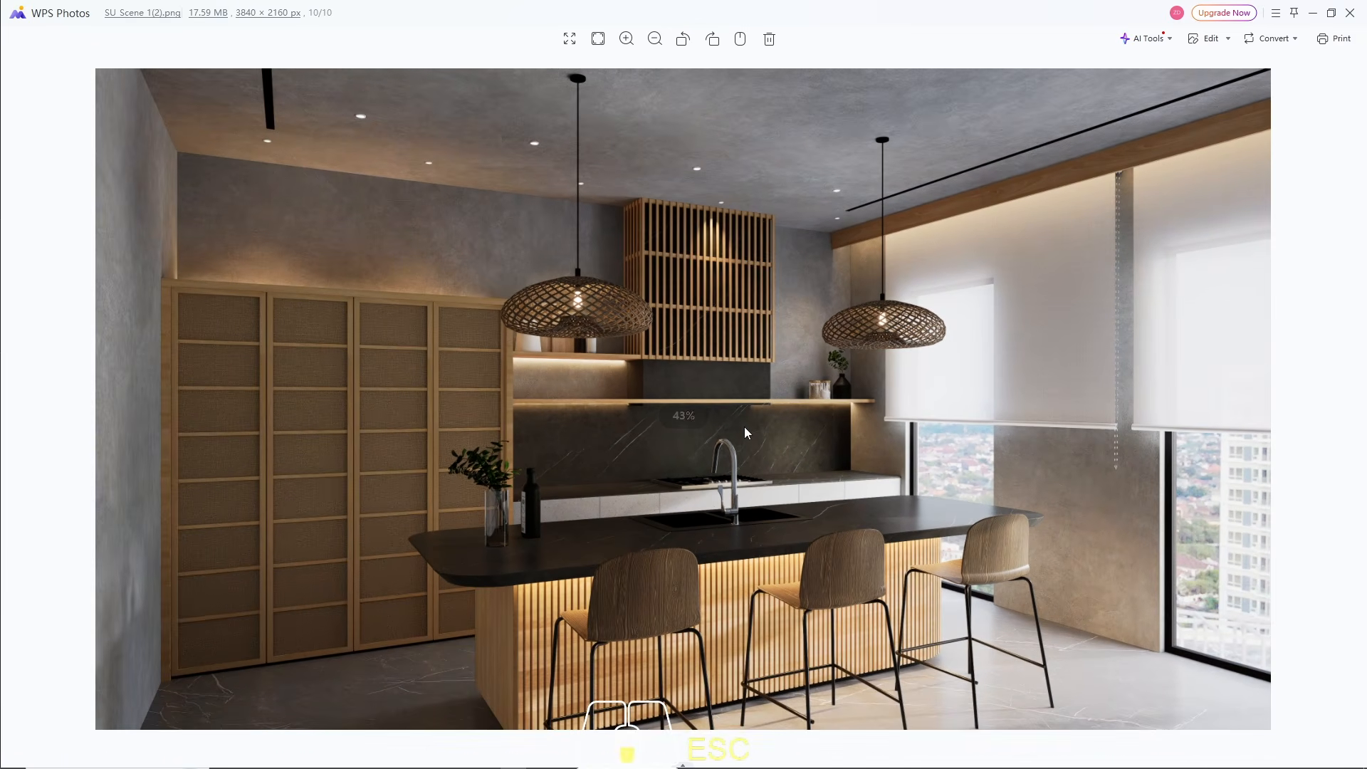